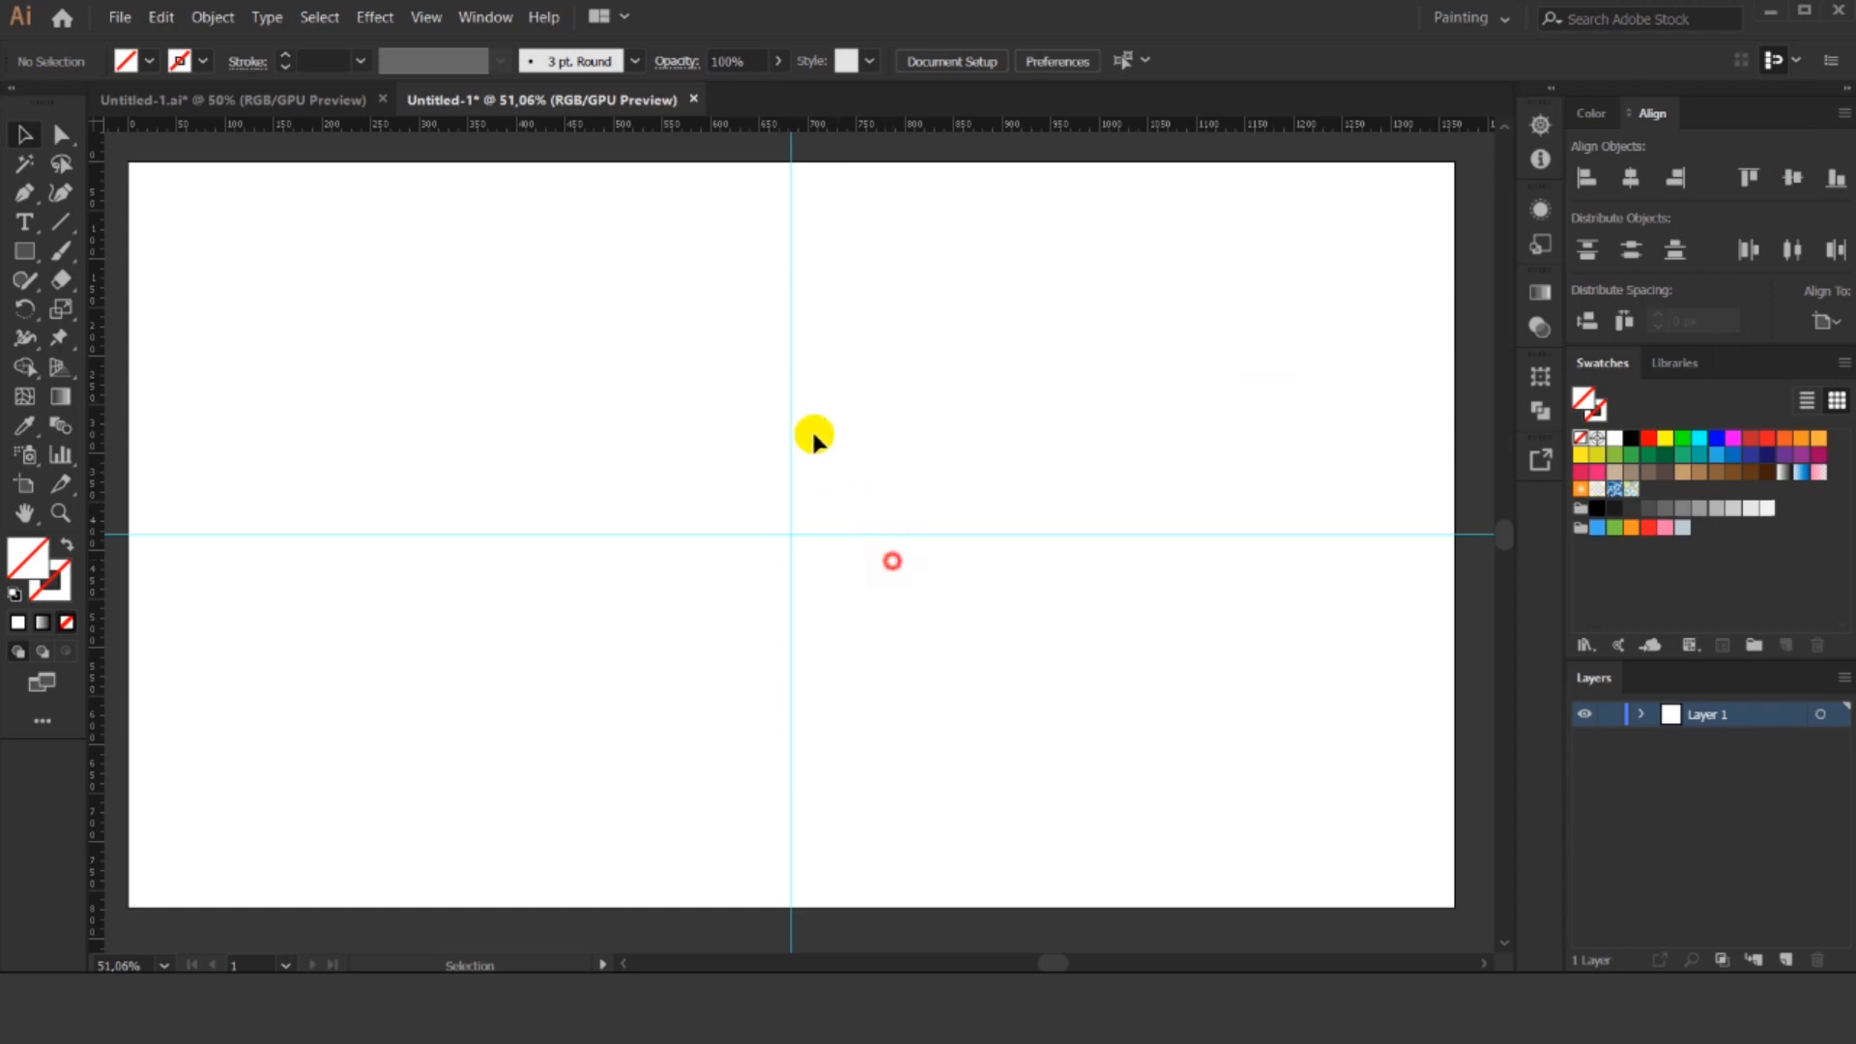
Draw a circle with the Ellipse tool, centred on the vertical guide near the artboard's upper edge.
drag(261, 299, 509, 477)
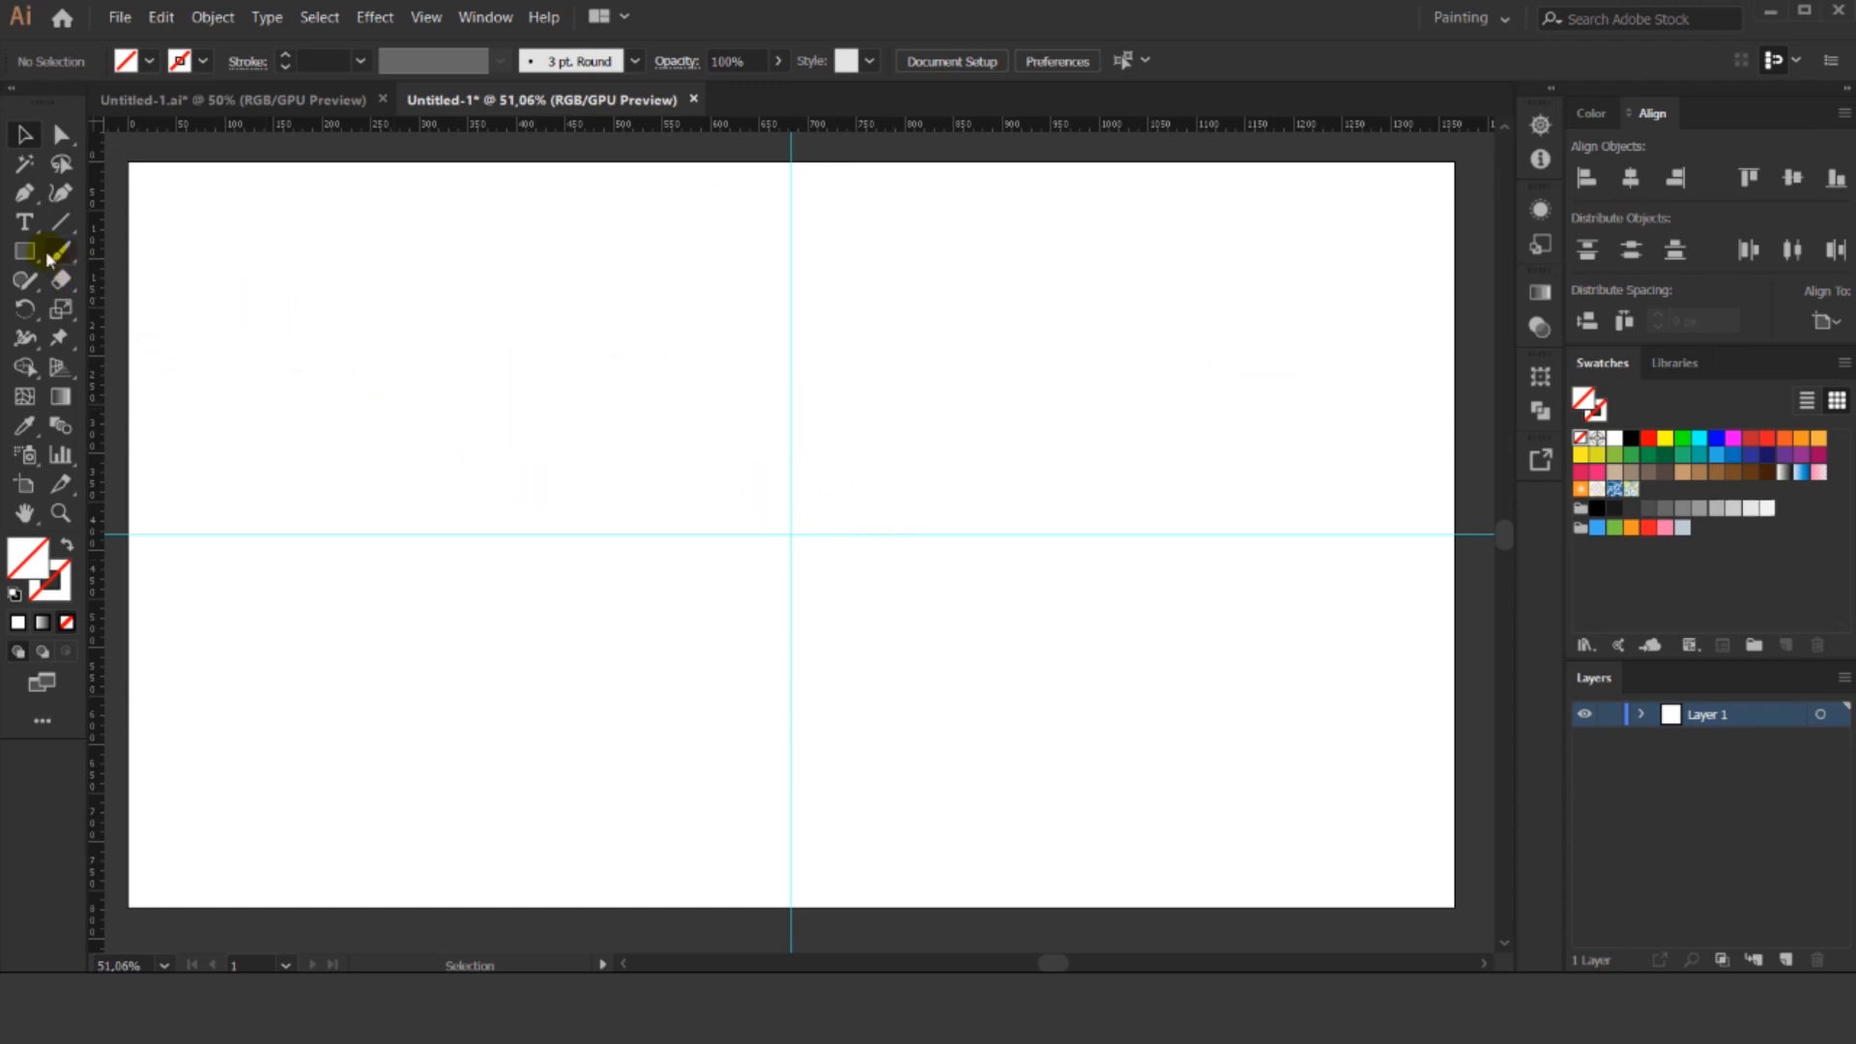
click(24, 250)
click(112, 303)
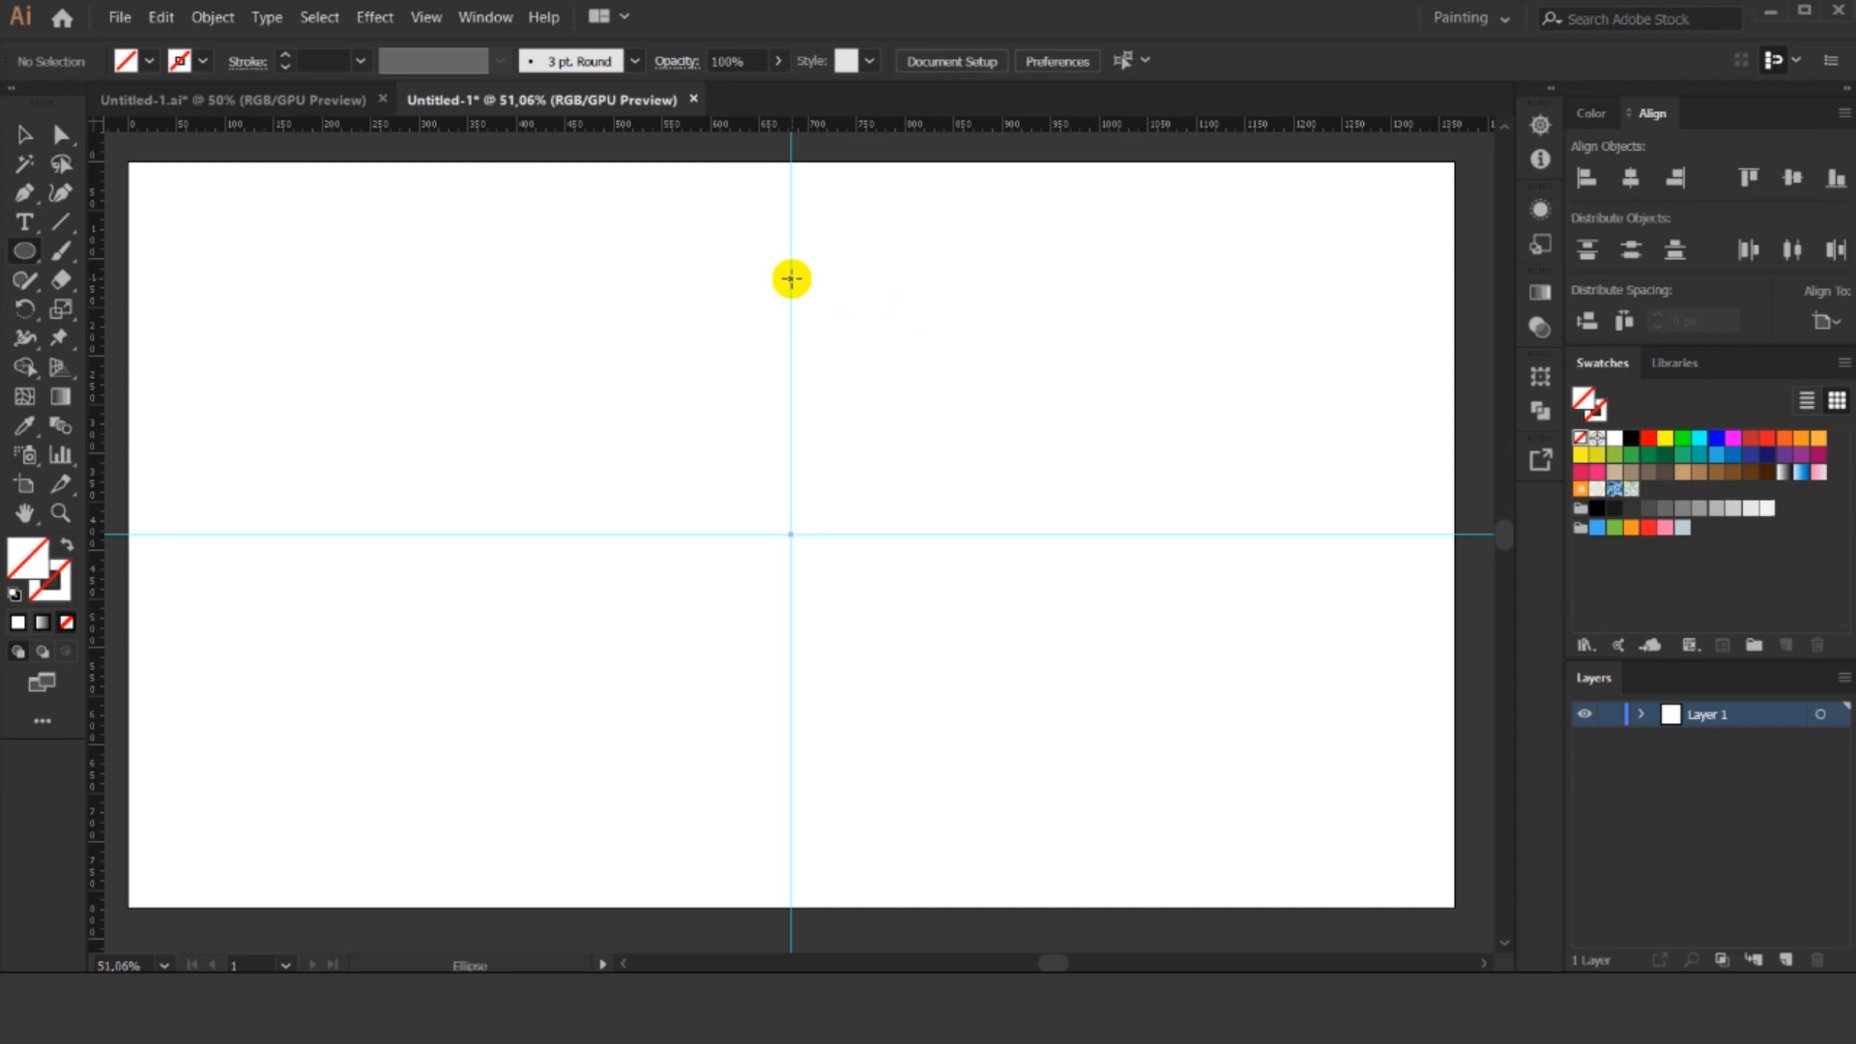
drag(791, 270, 883, 360)
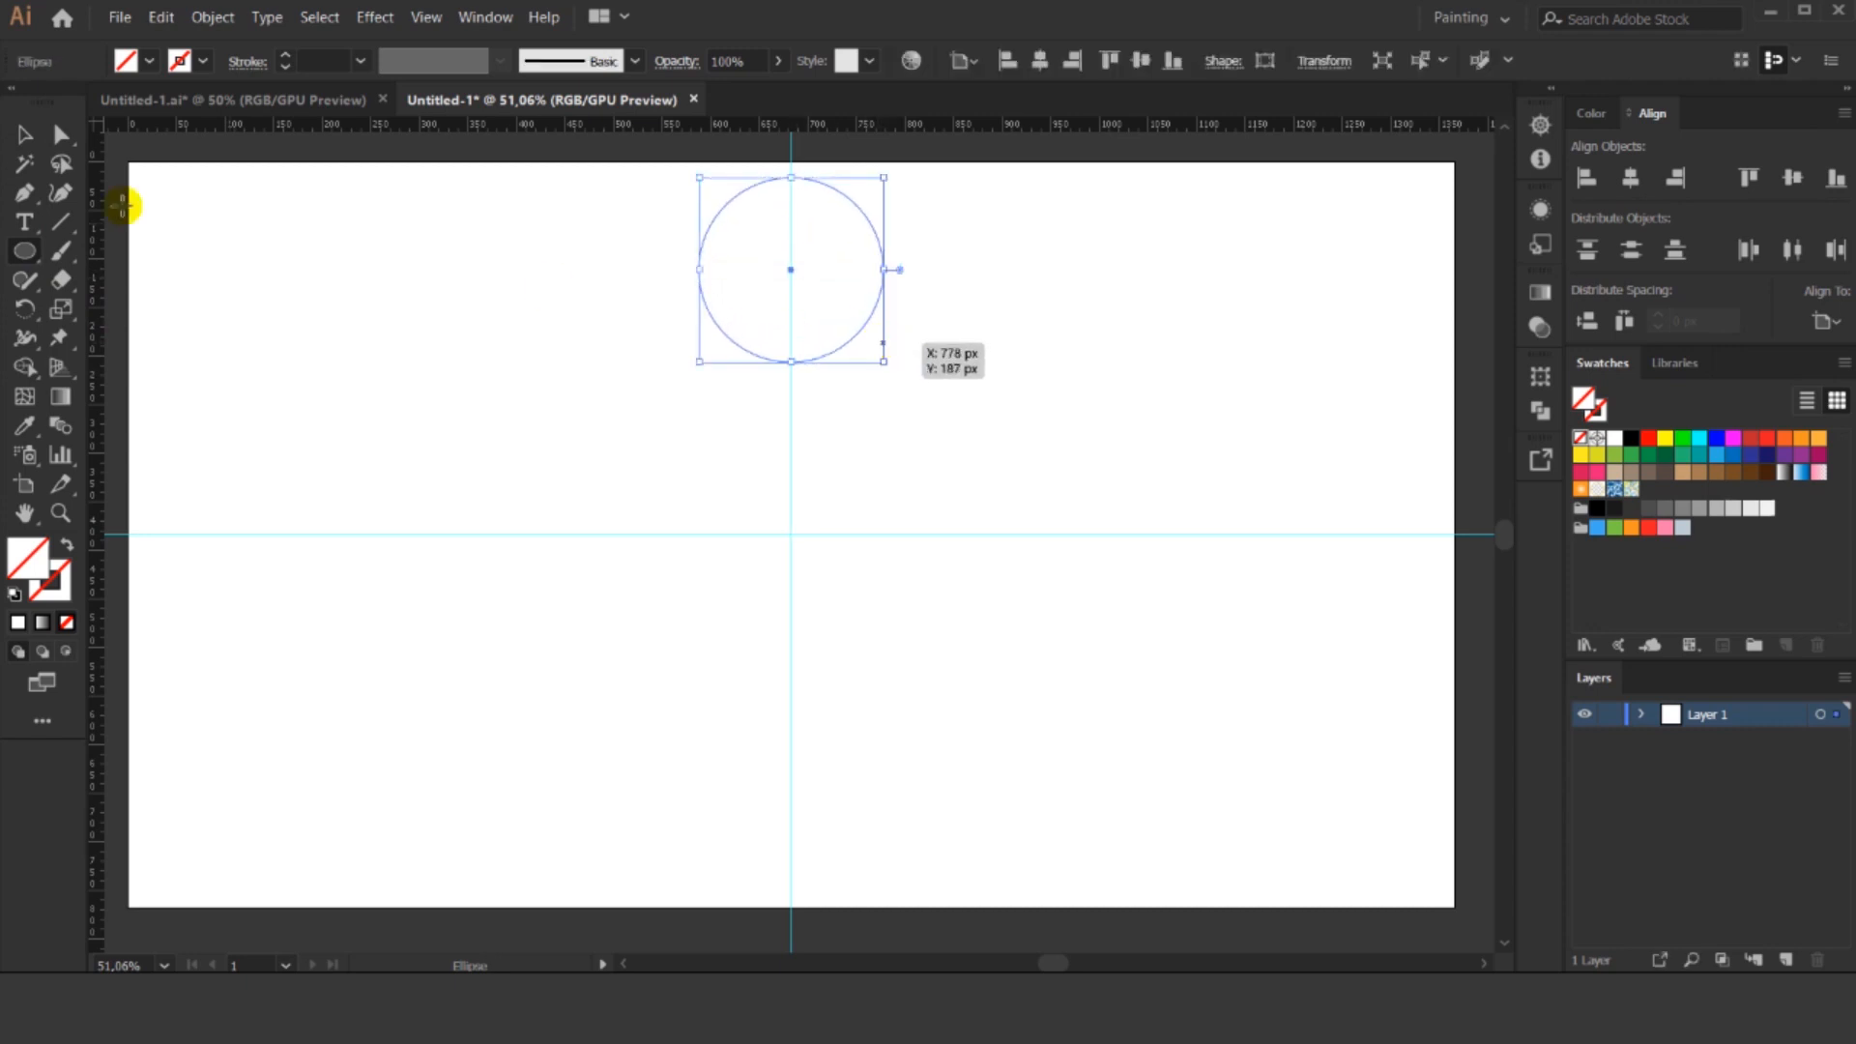
click(37, 135)
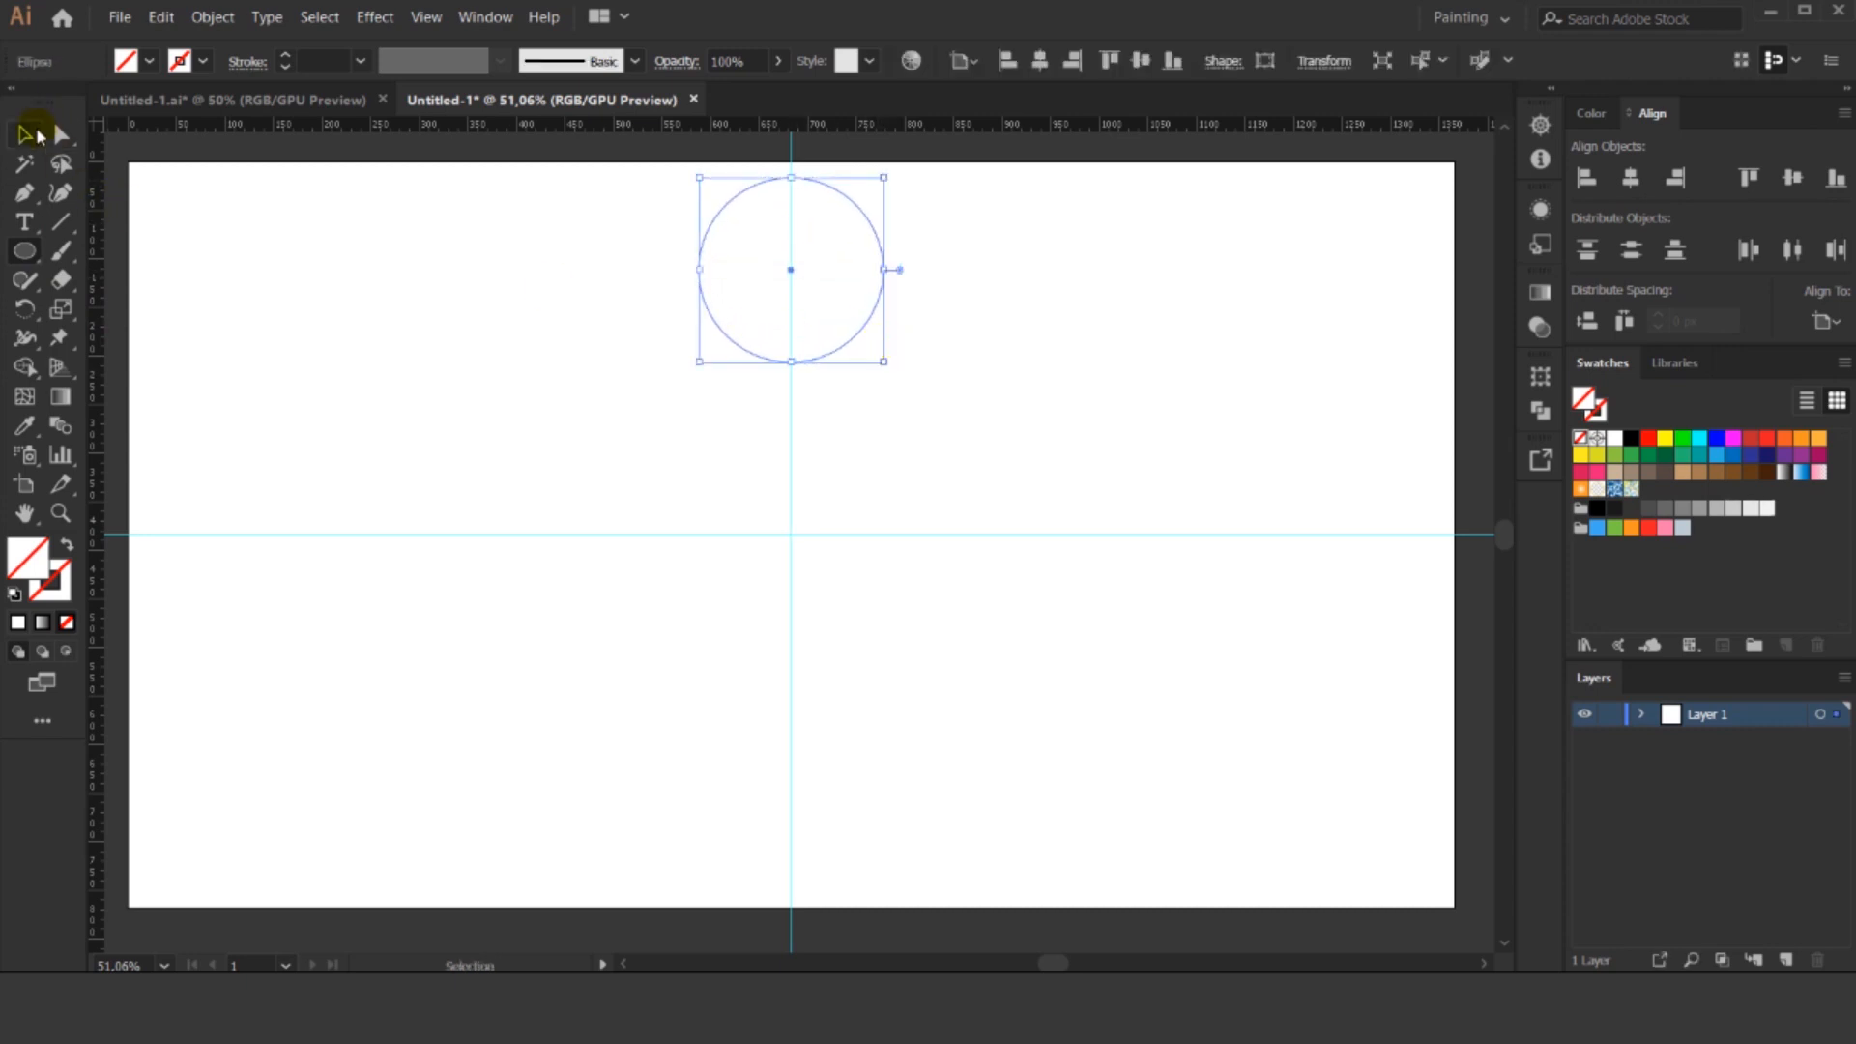
Fill the circle with medium grey and scale it down slightly about its centre.
click(1665, 509)
drag(882, 178, 879, 189)
click(994, 249)
click(810, 288)
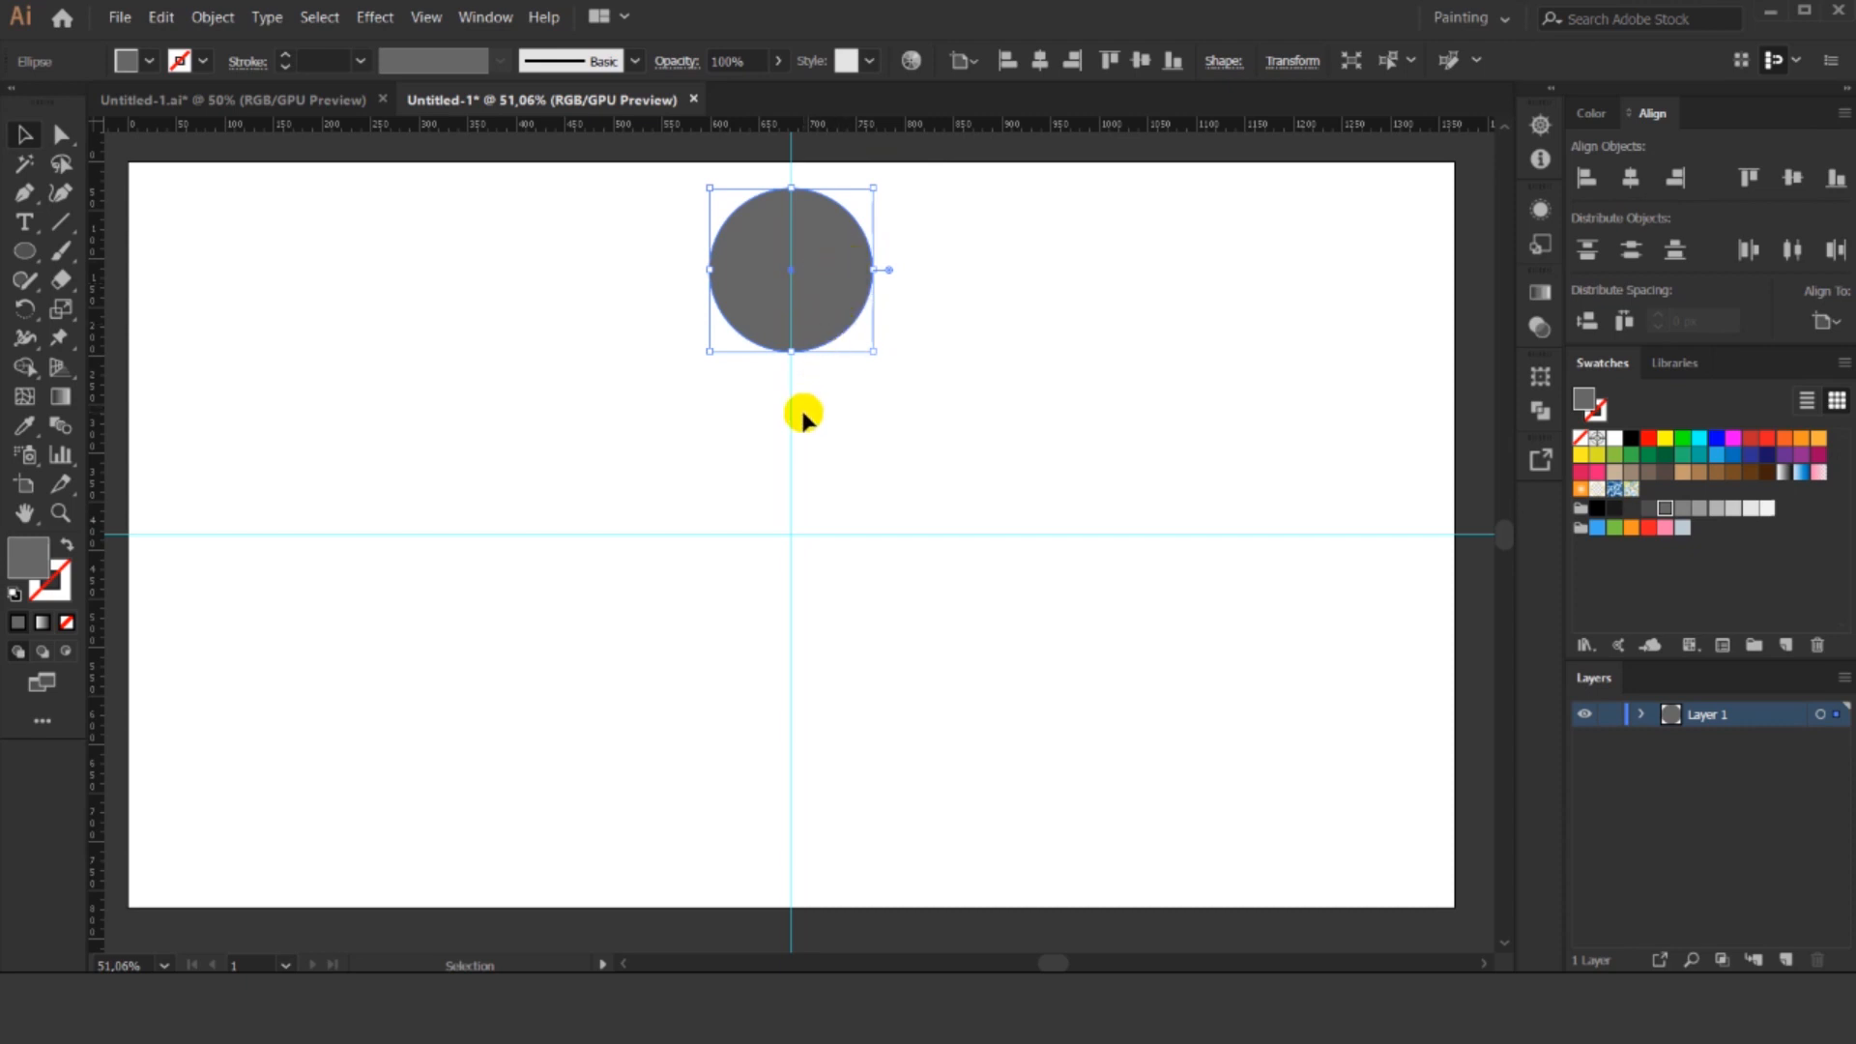
Duplicate the circle onto the intersection of the guides and enlarge the copy about its centre.
drag(827, 254, 828, 513)
drag(871, 452, 918, 426)
click(1061, 382)
click(843, 483)
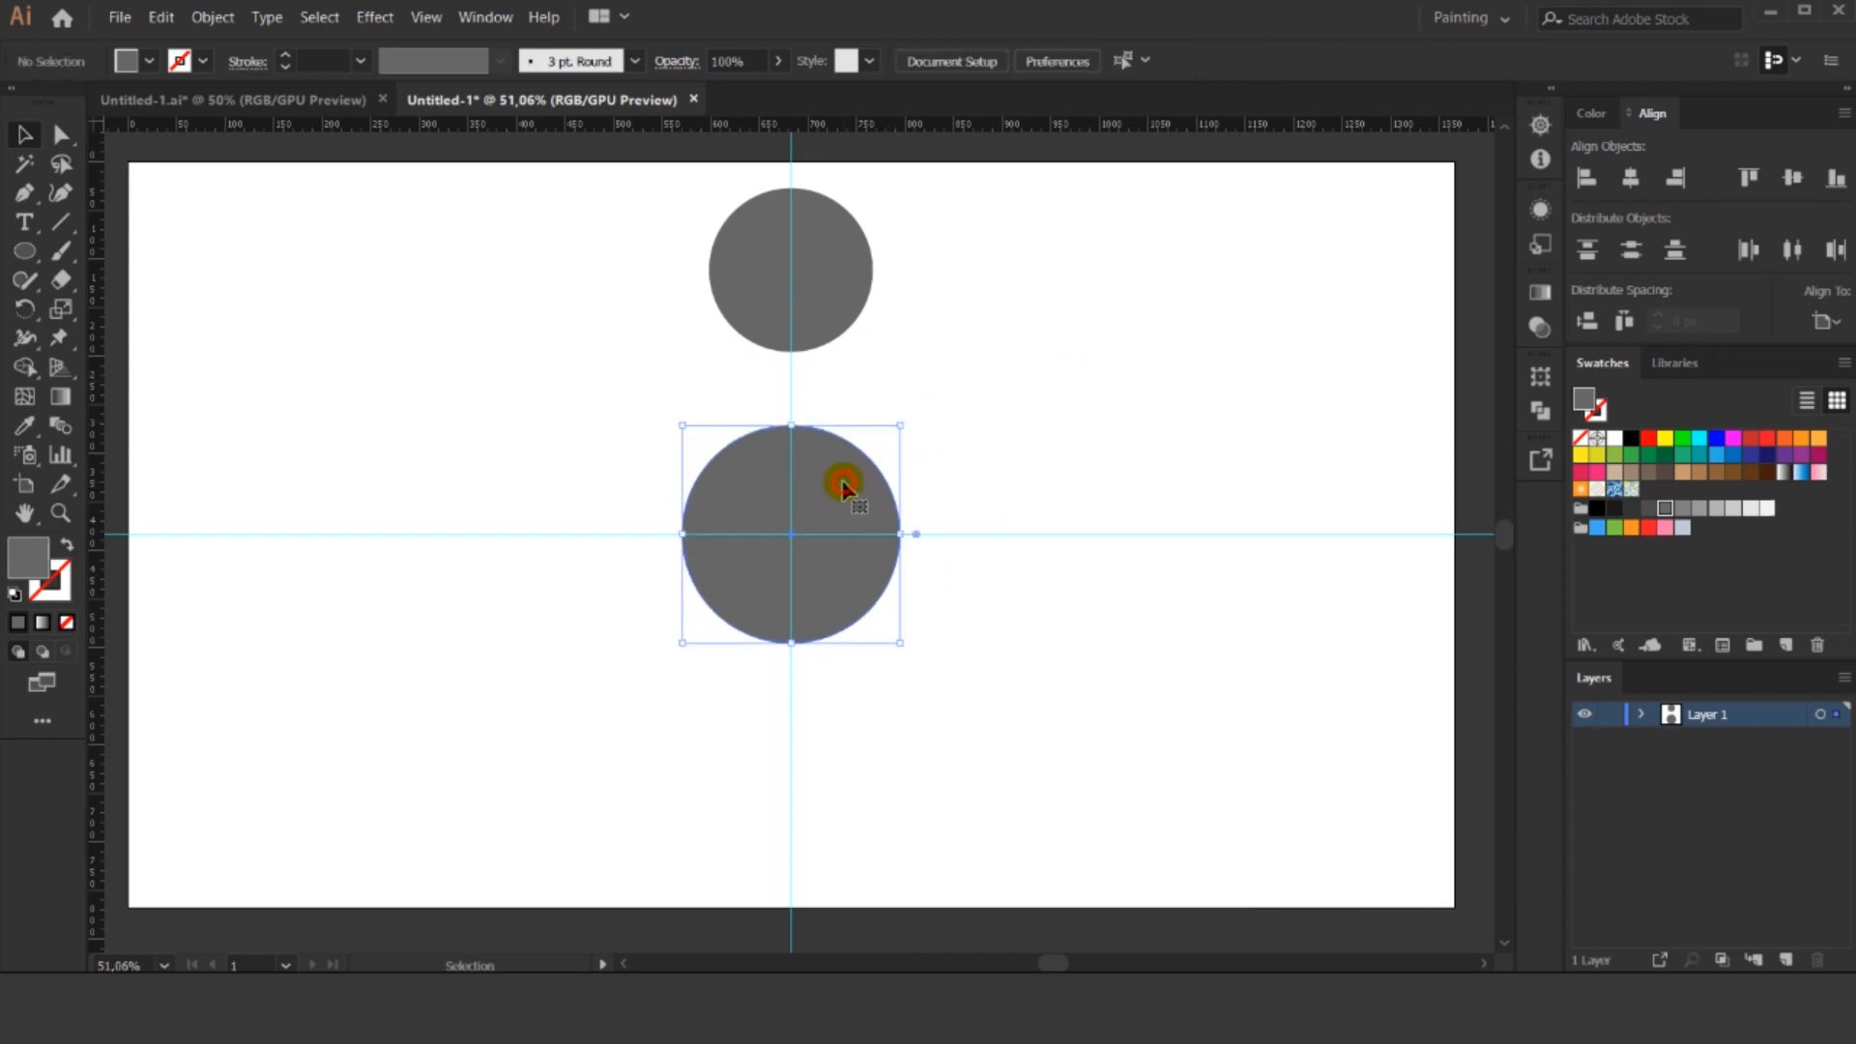
Make a copy of the upper circle rotated by 60° about the central circle's centre.
click(820, 308)
click(787, 464)
click(808, 279)
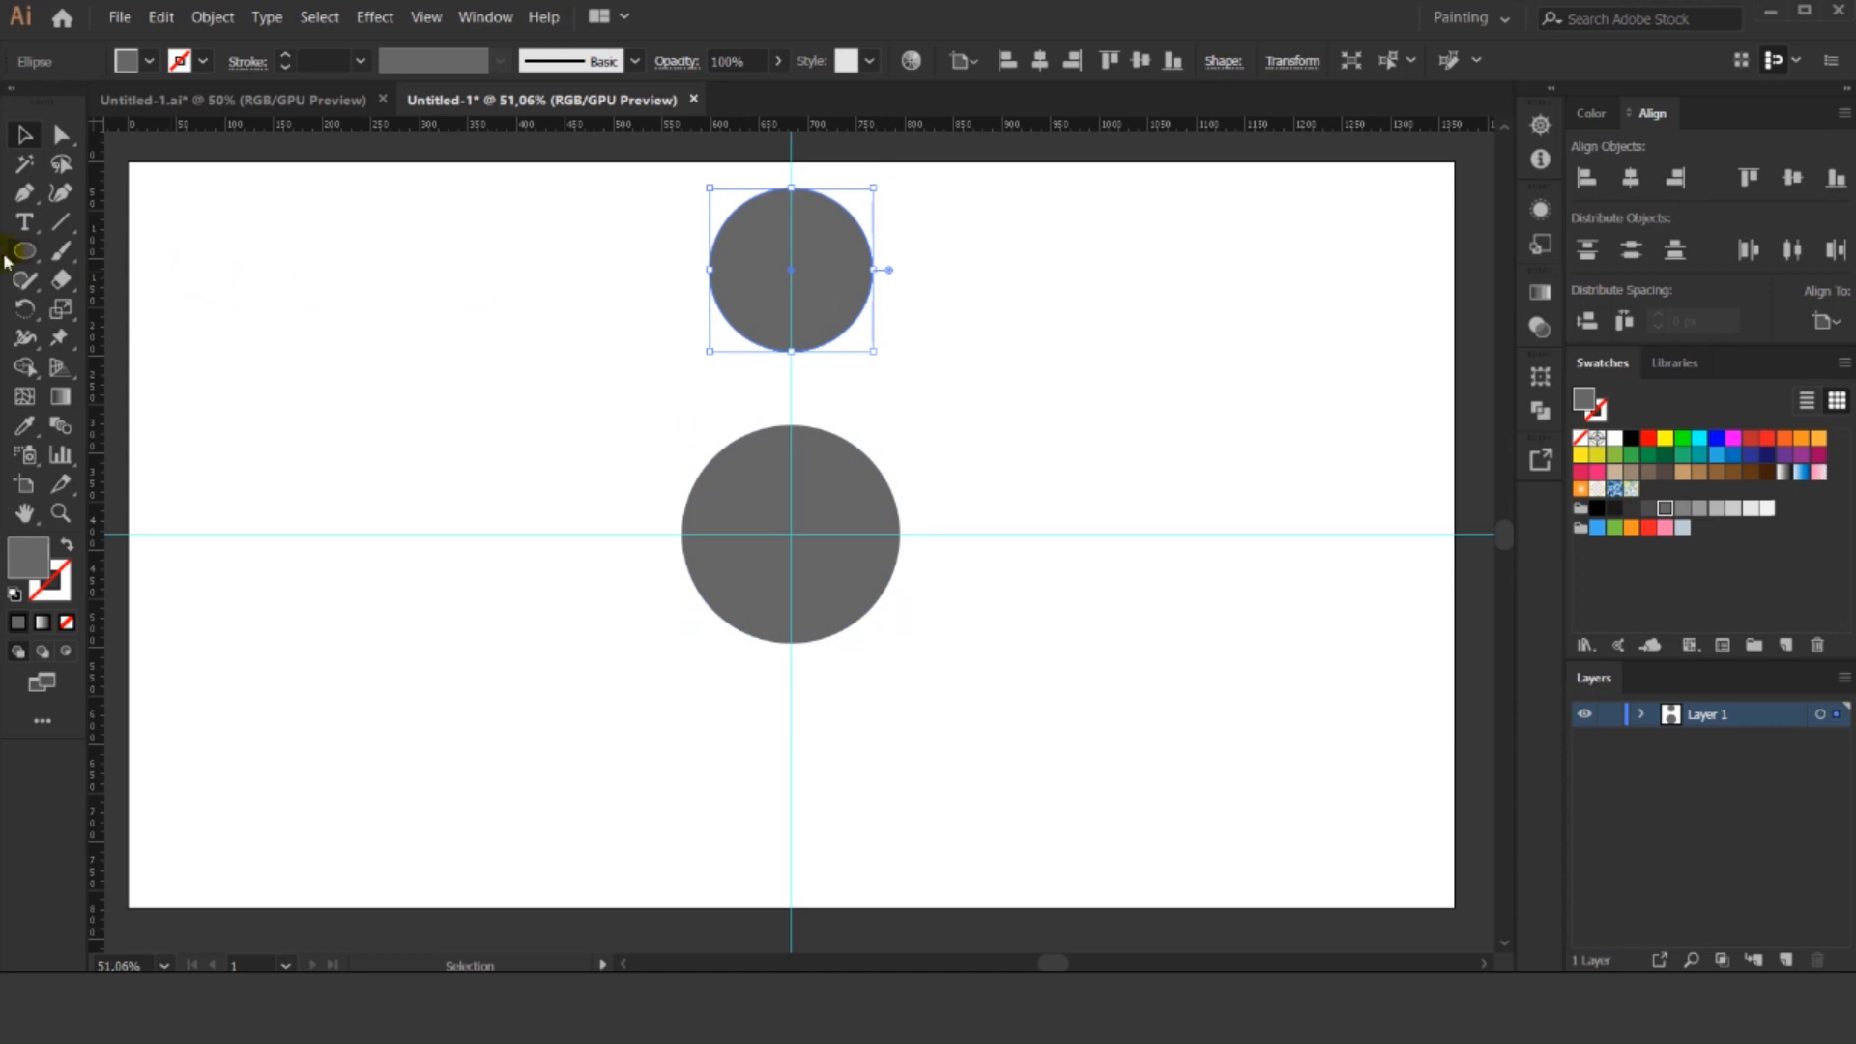
click(28, 311)
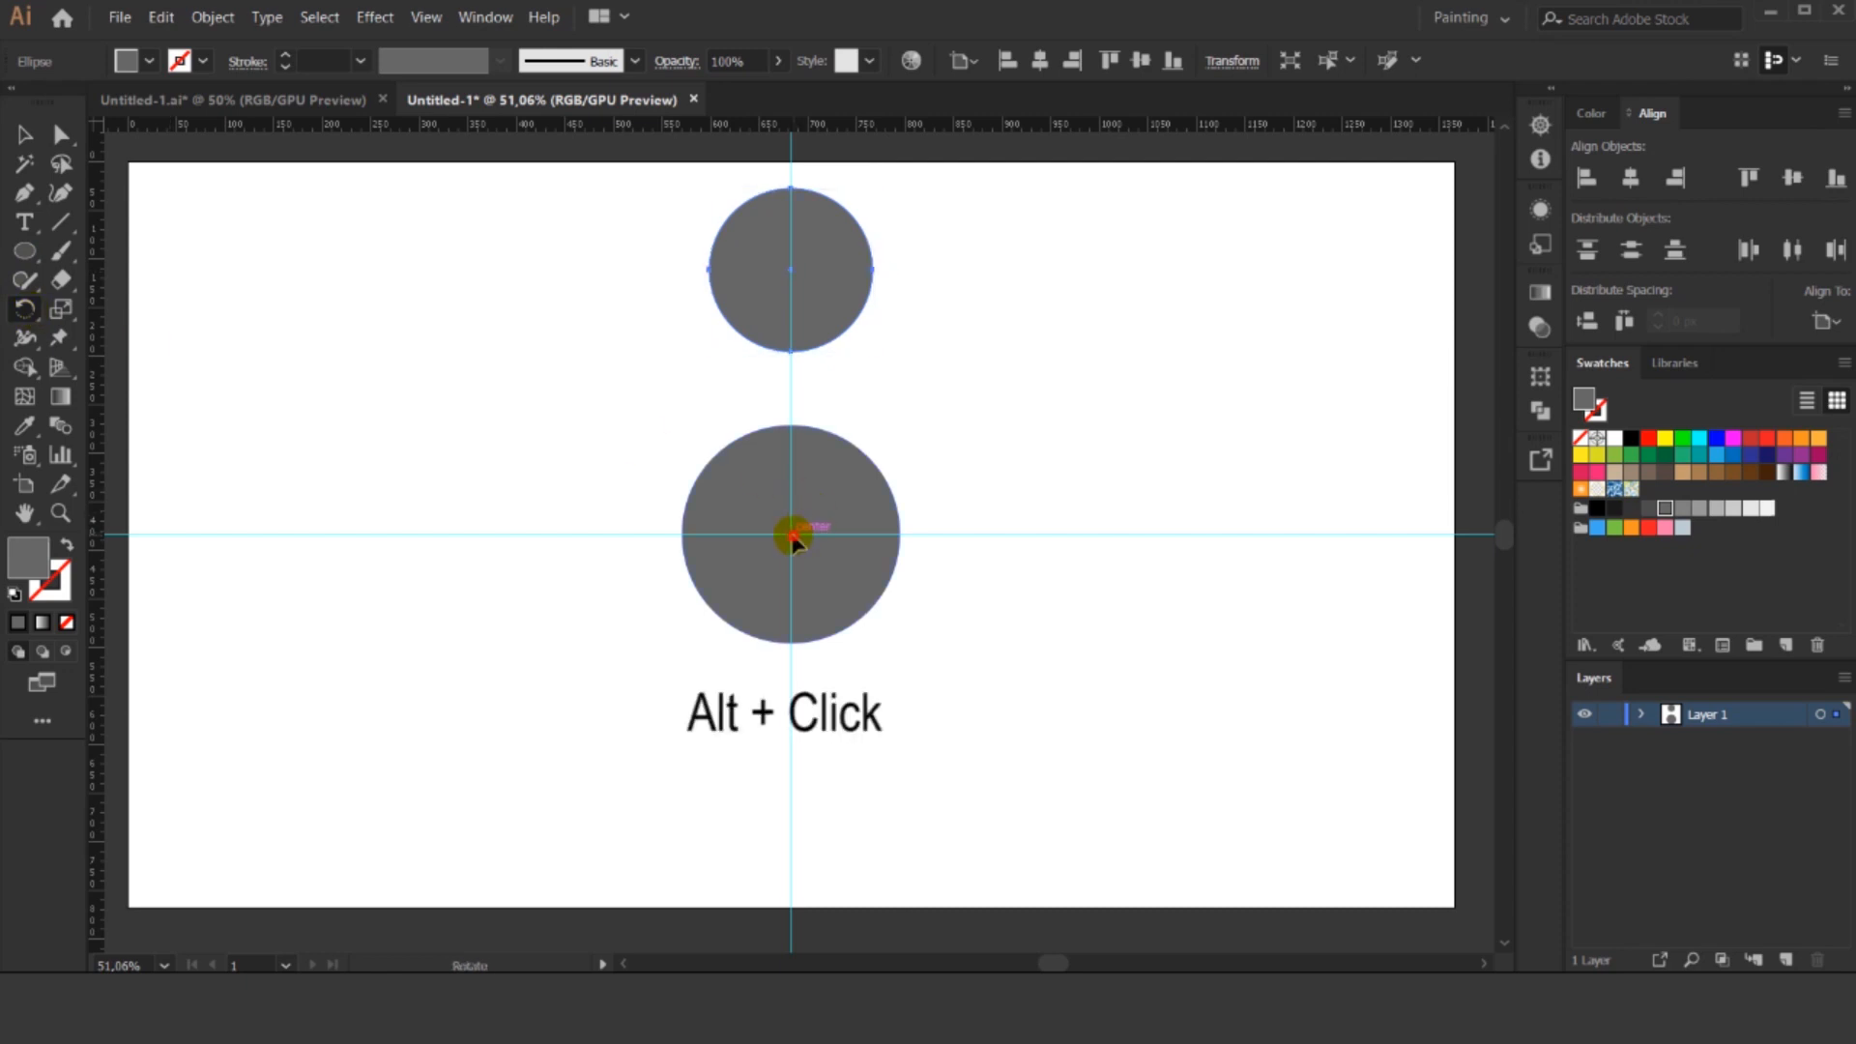
alt+click(791, 534)
double_click(1222, 422)
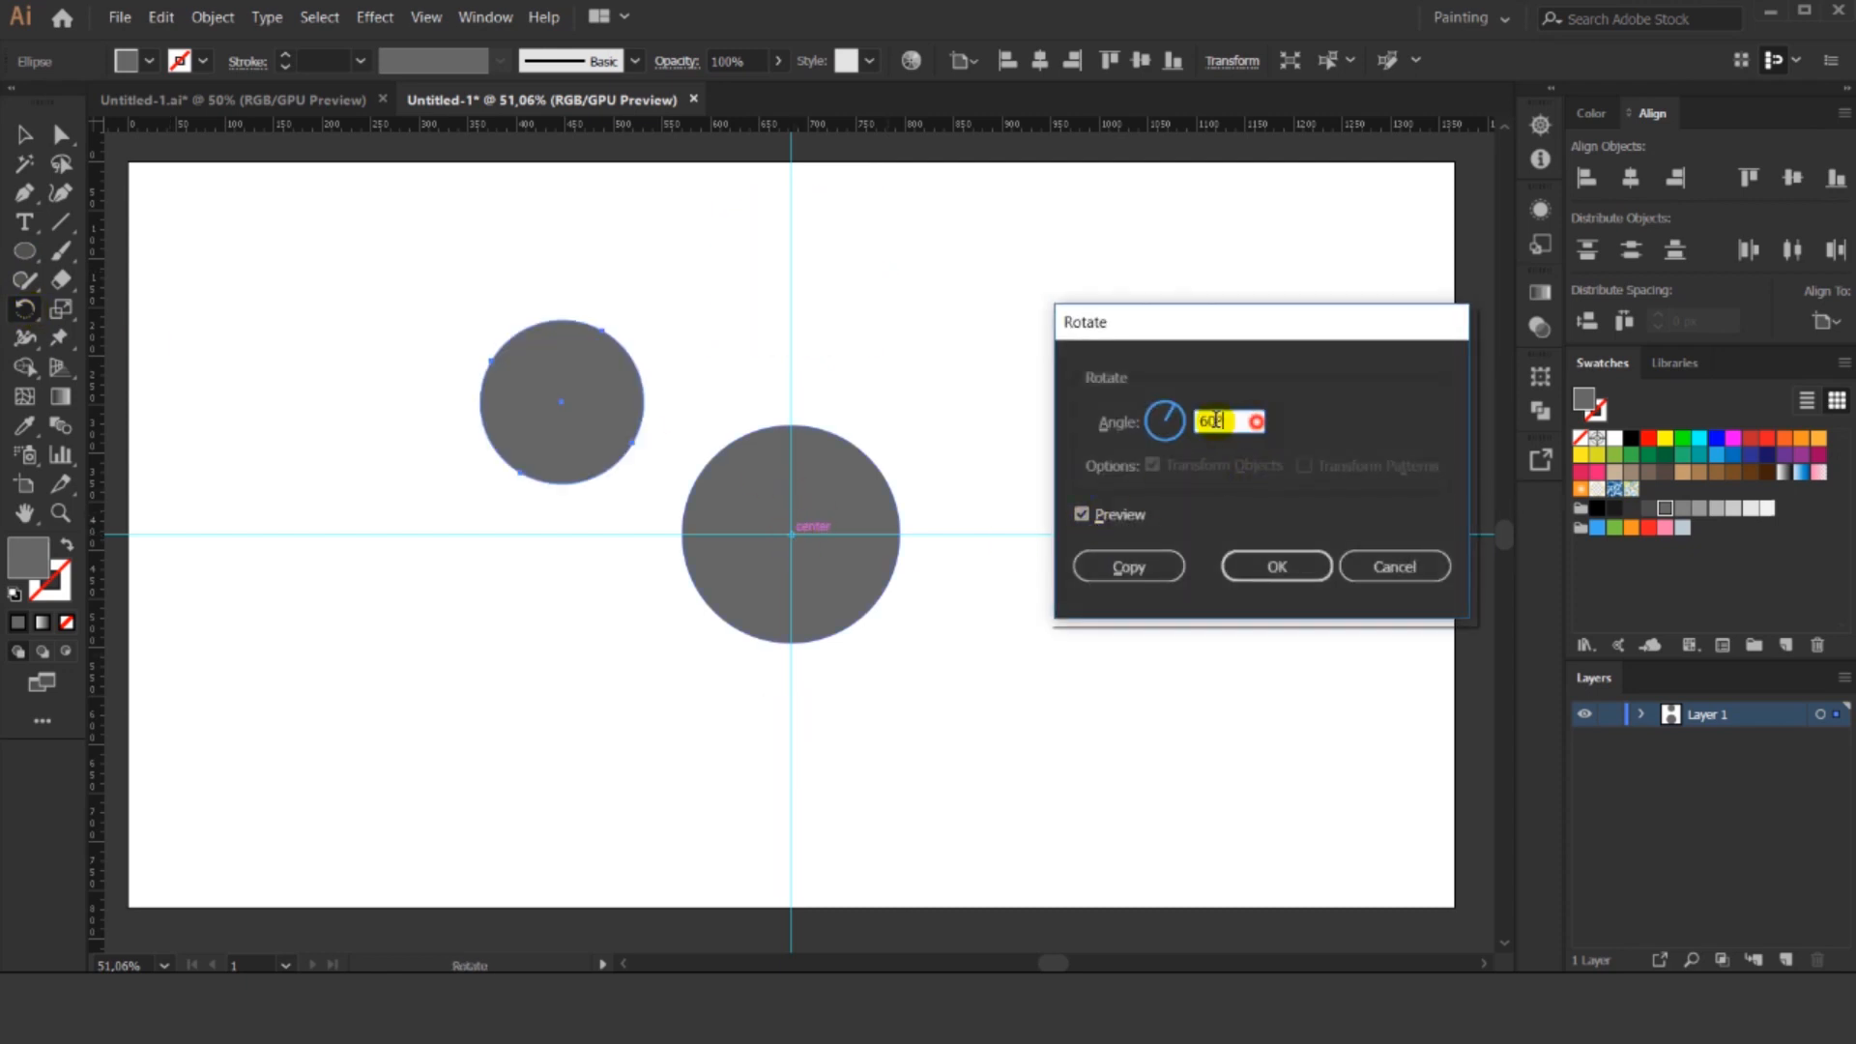
click(1083, 516)
click(1084, 516)
click(1101, 560)
Repeat the rotated copy four times to complete a ring of six circles around the centre.
click(23, 135)
key(ctrl+d)
key(ctrl+d)
key(ctrl+d)
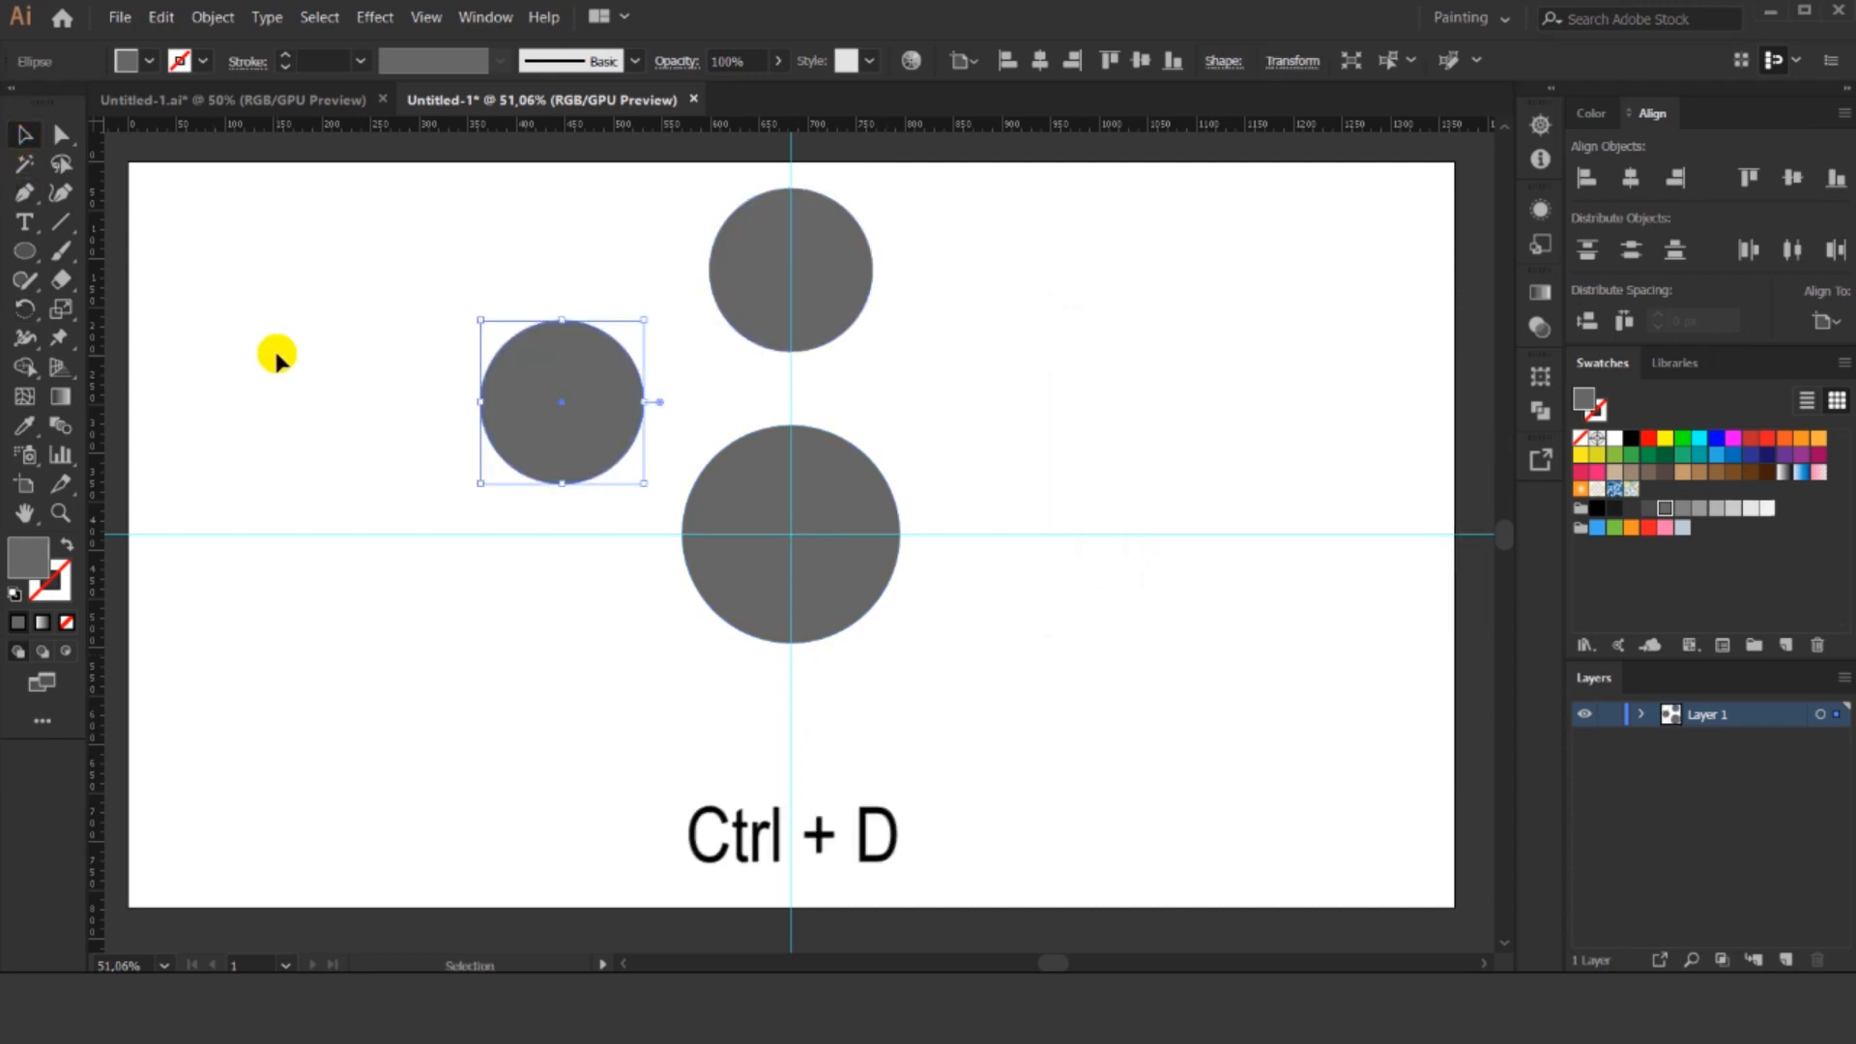
key(ctrl+d)
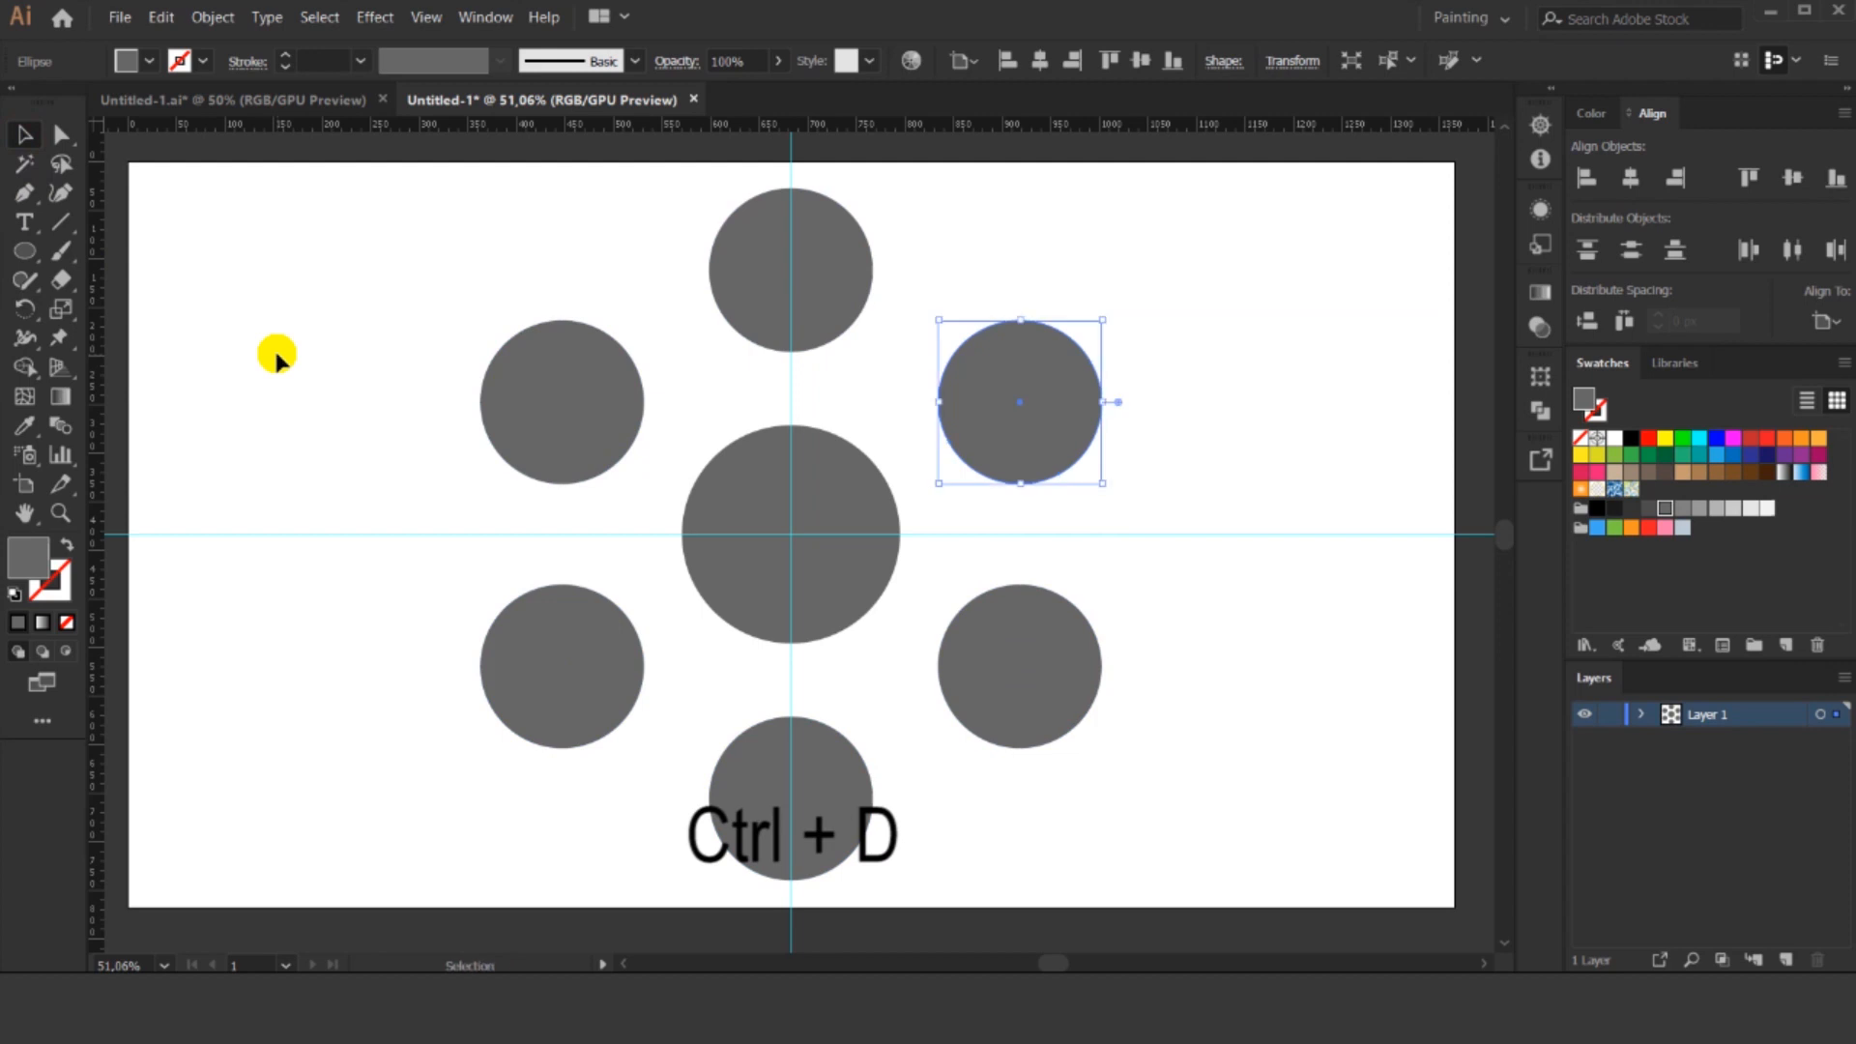
click(440, 304)
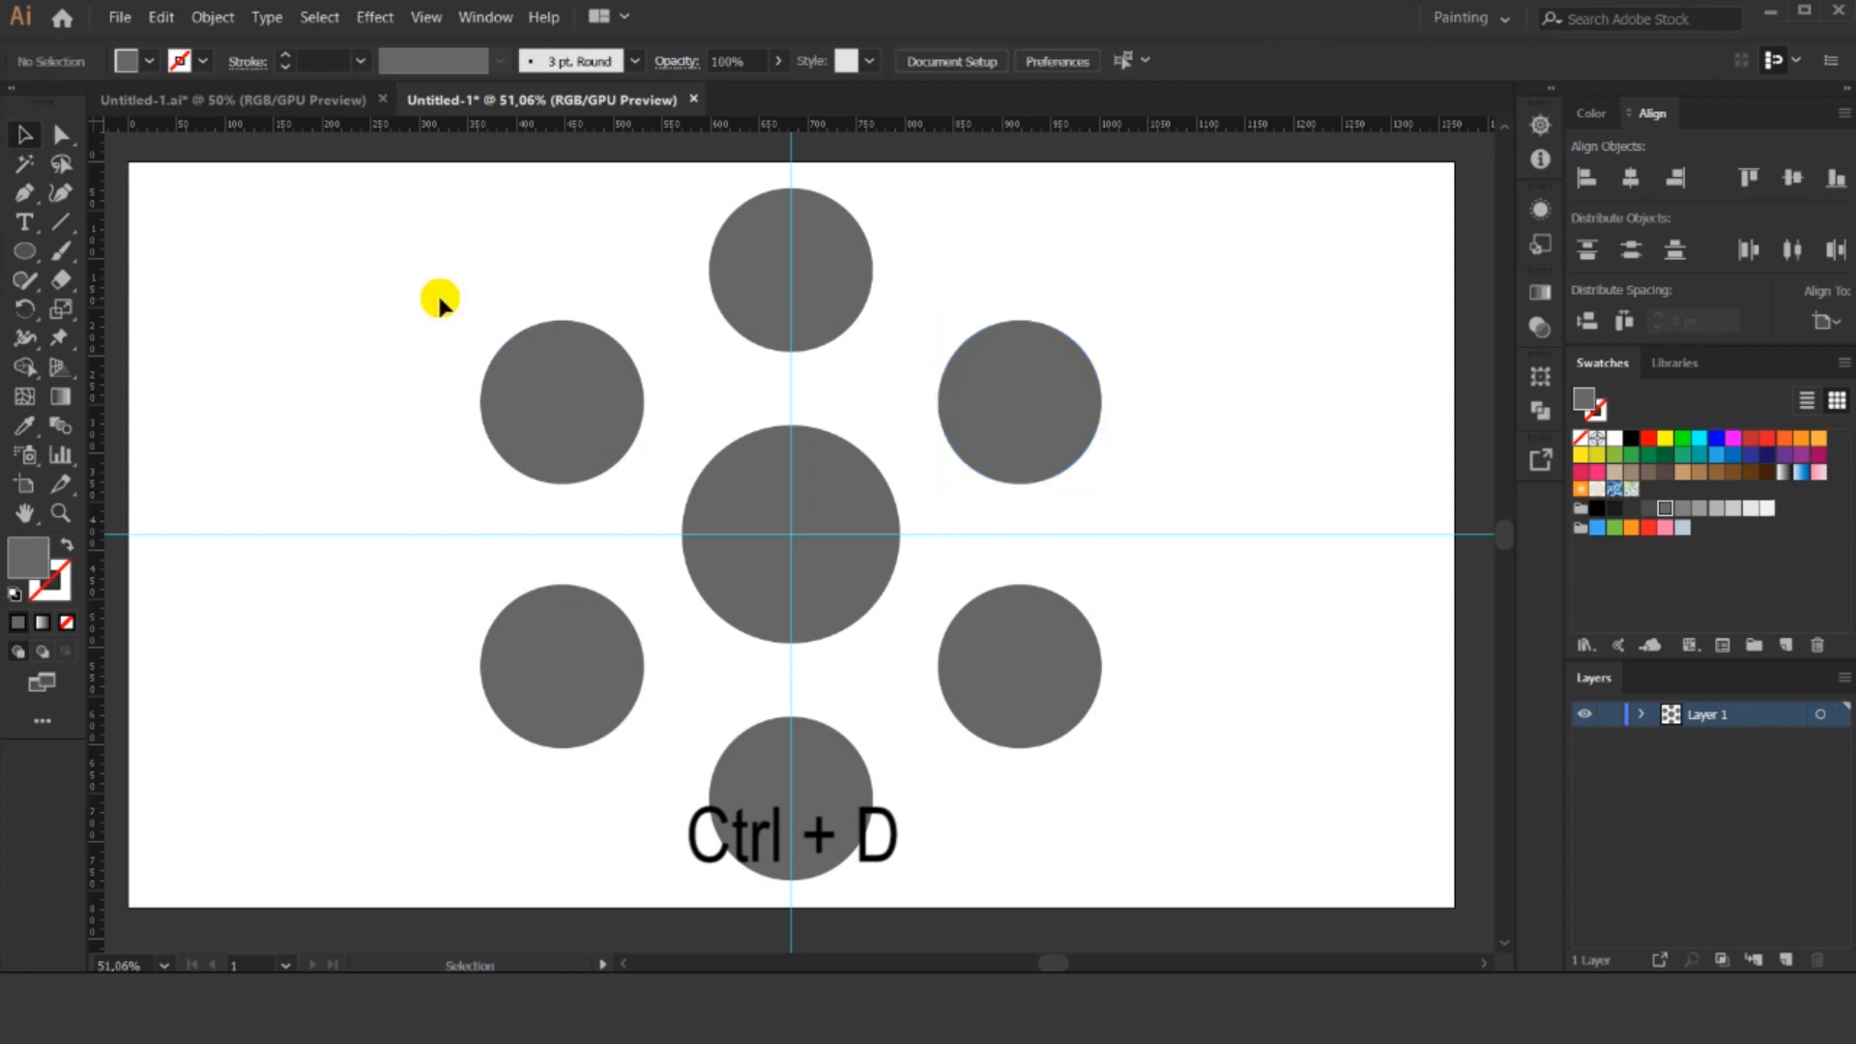
Select all circles with the same appearance and exclude the central circle from the selection.
click(549, 375)
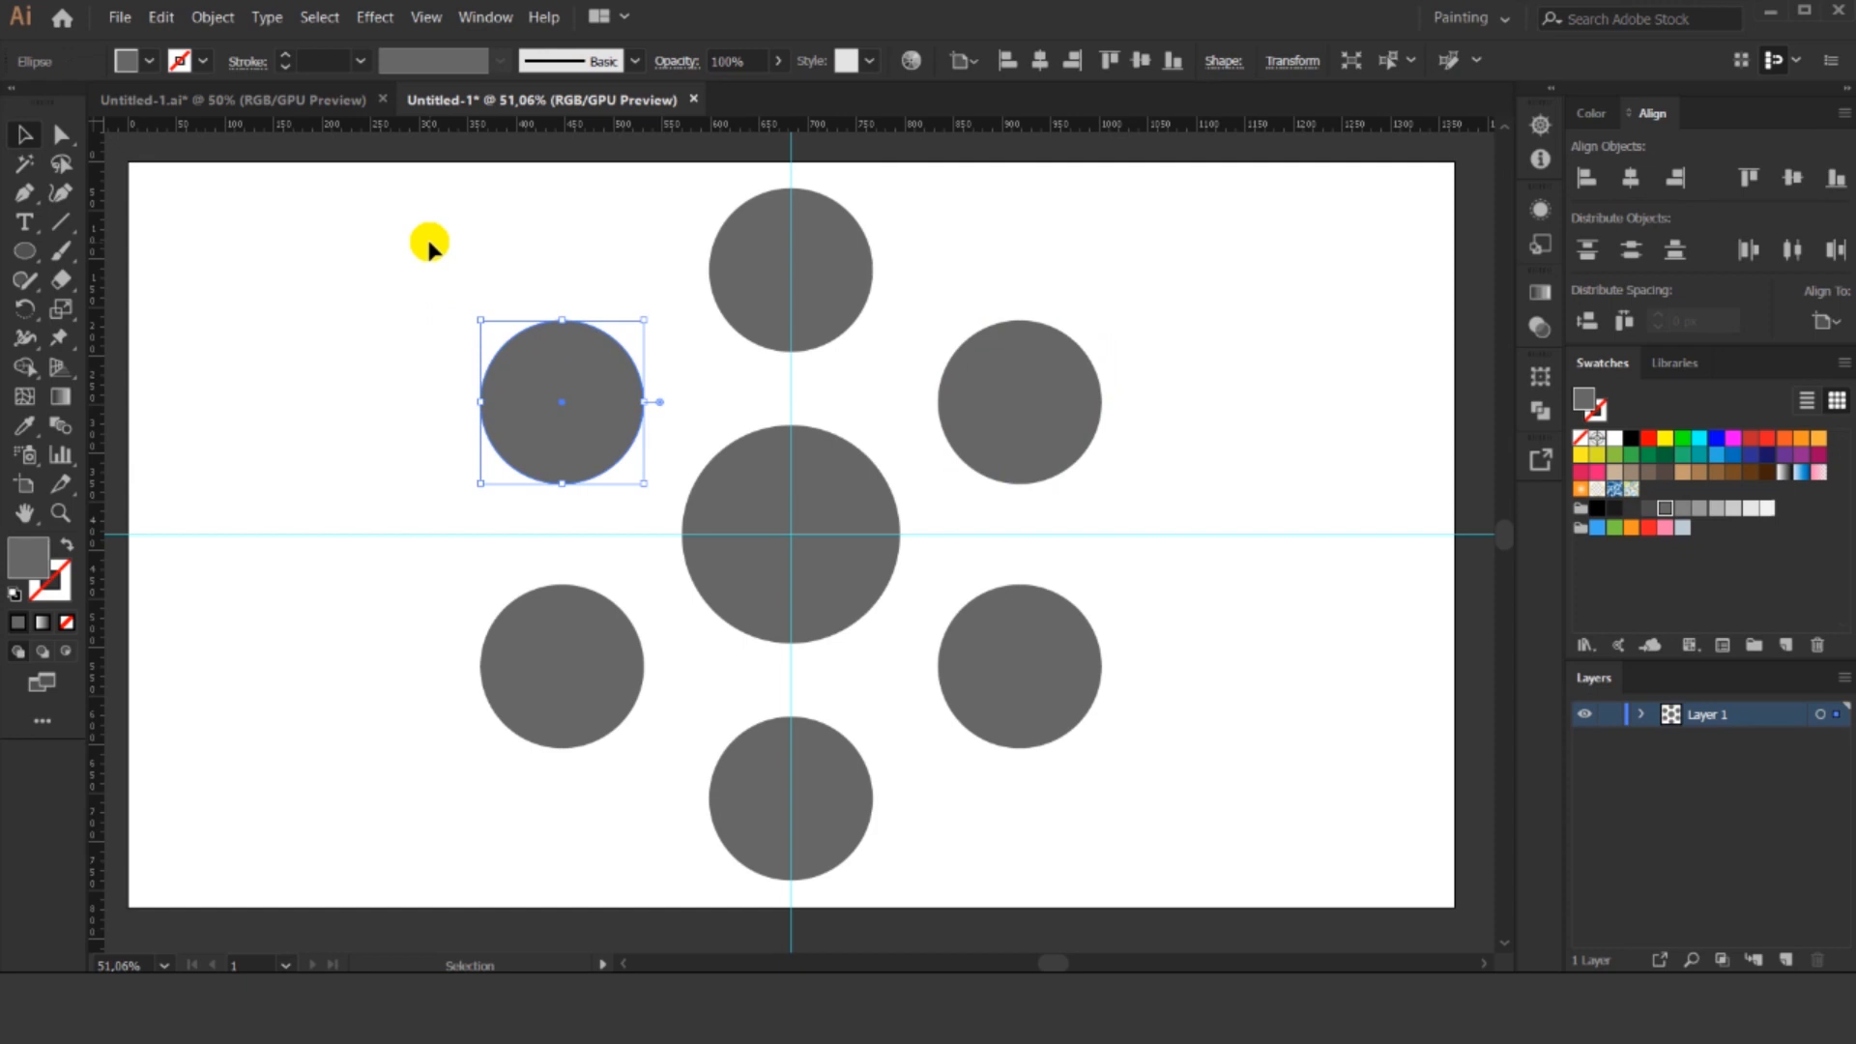
click(808, 257)
click(1388, 60)
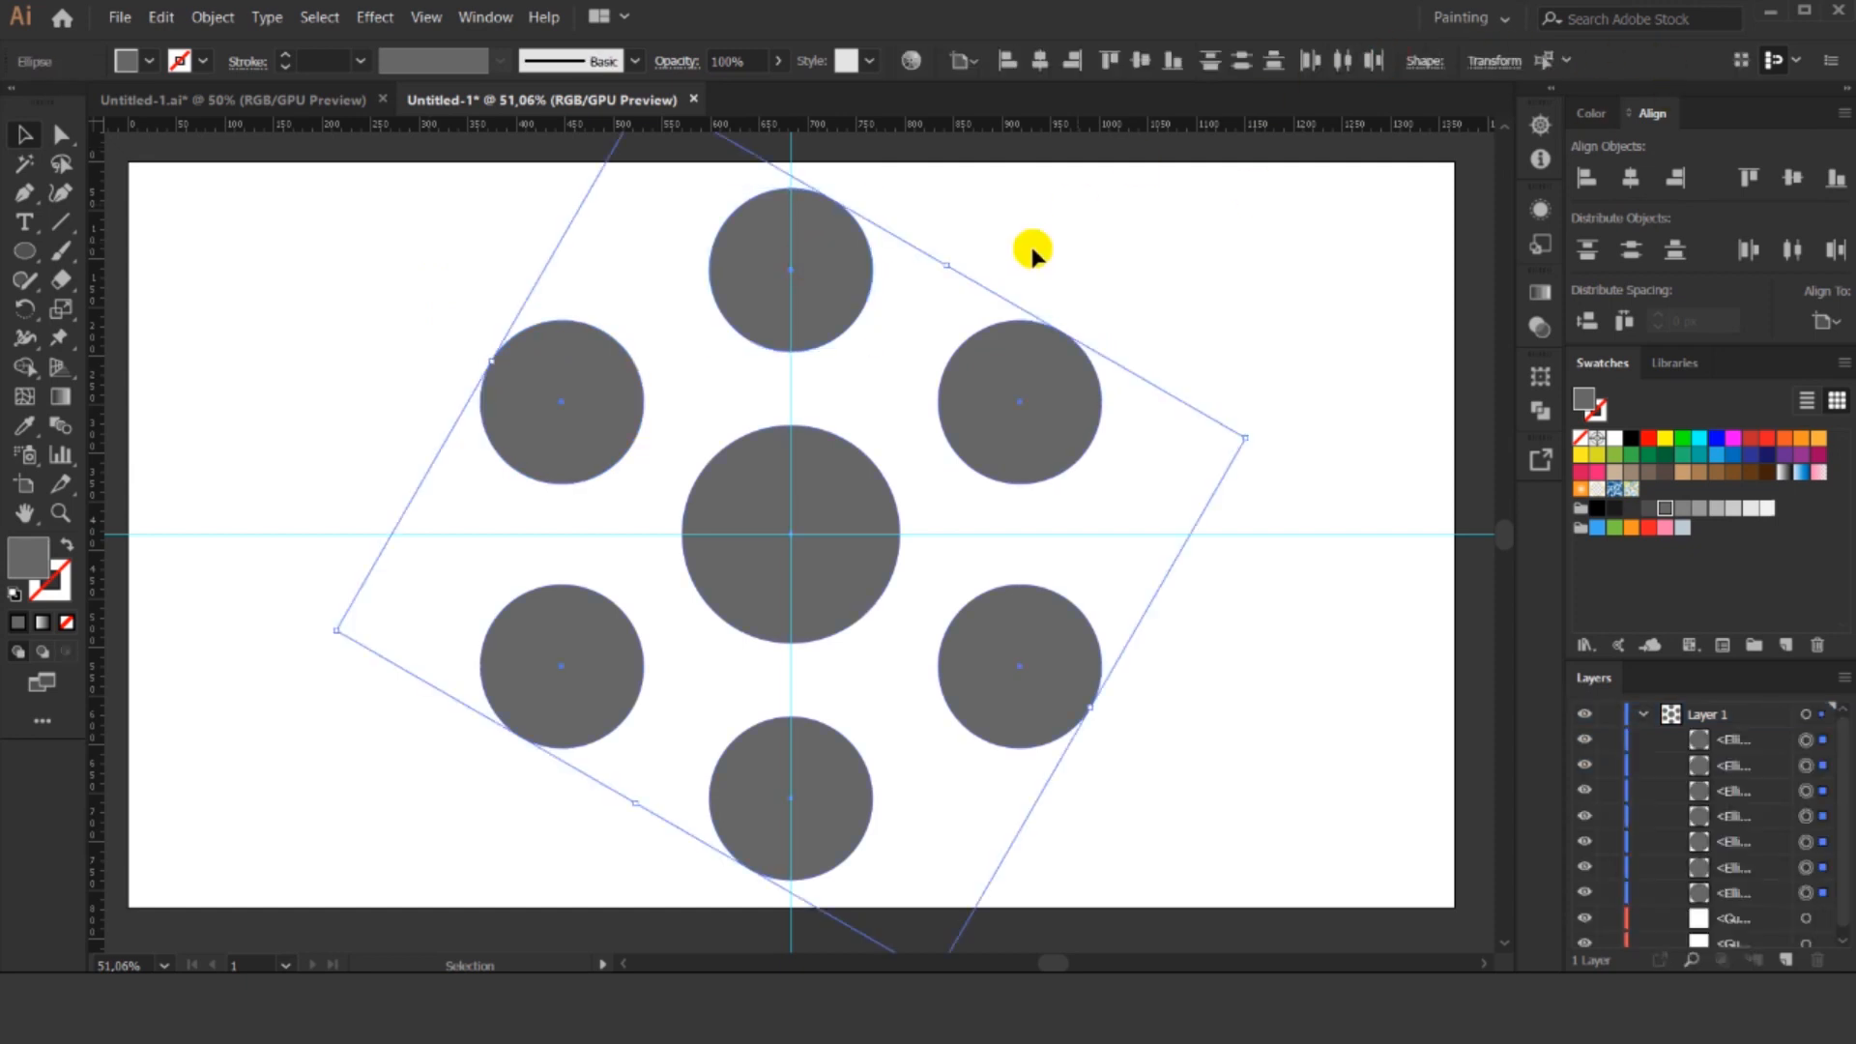
shift+click(855, 476)
Try moving the six outer circles sideways, and undo the move with them selected again.
drag(993, 399, 1294, 414)
click(1169, 371)
key(ctrl+z)
key(ctrl+z)
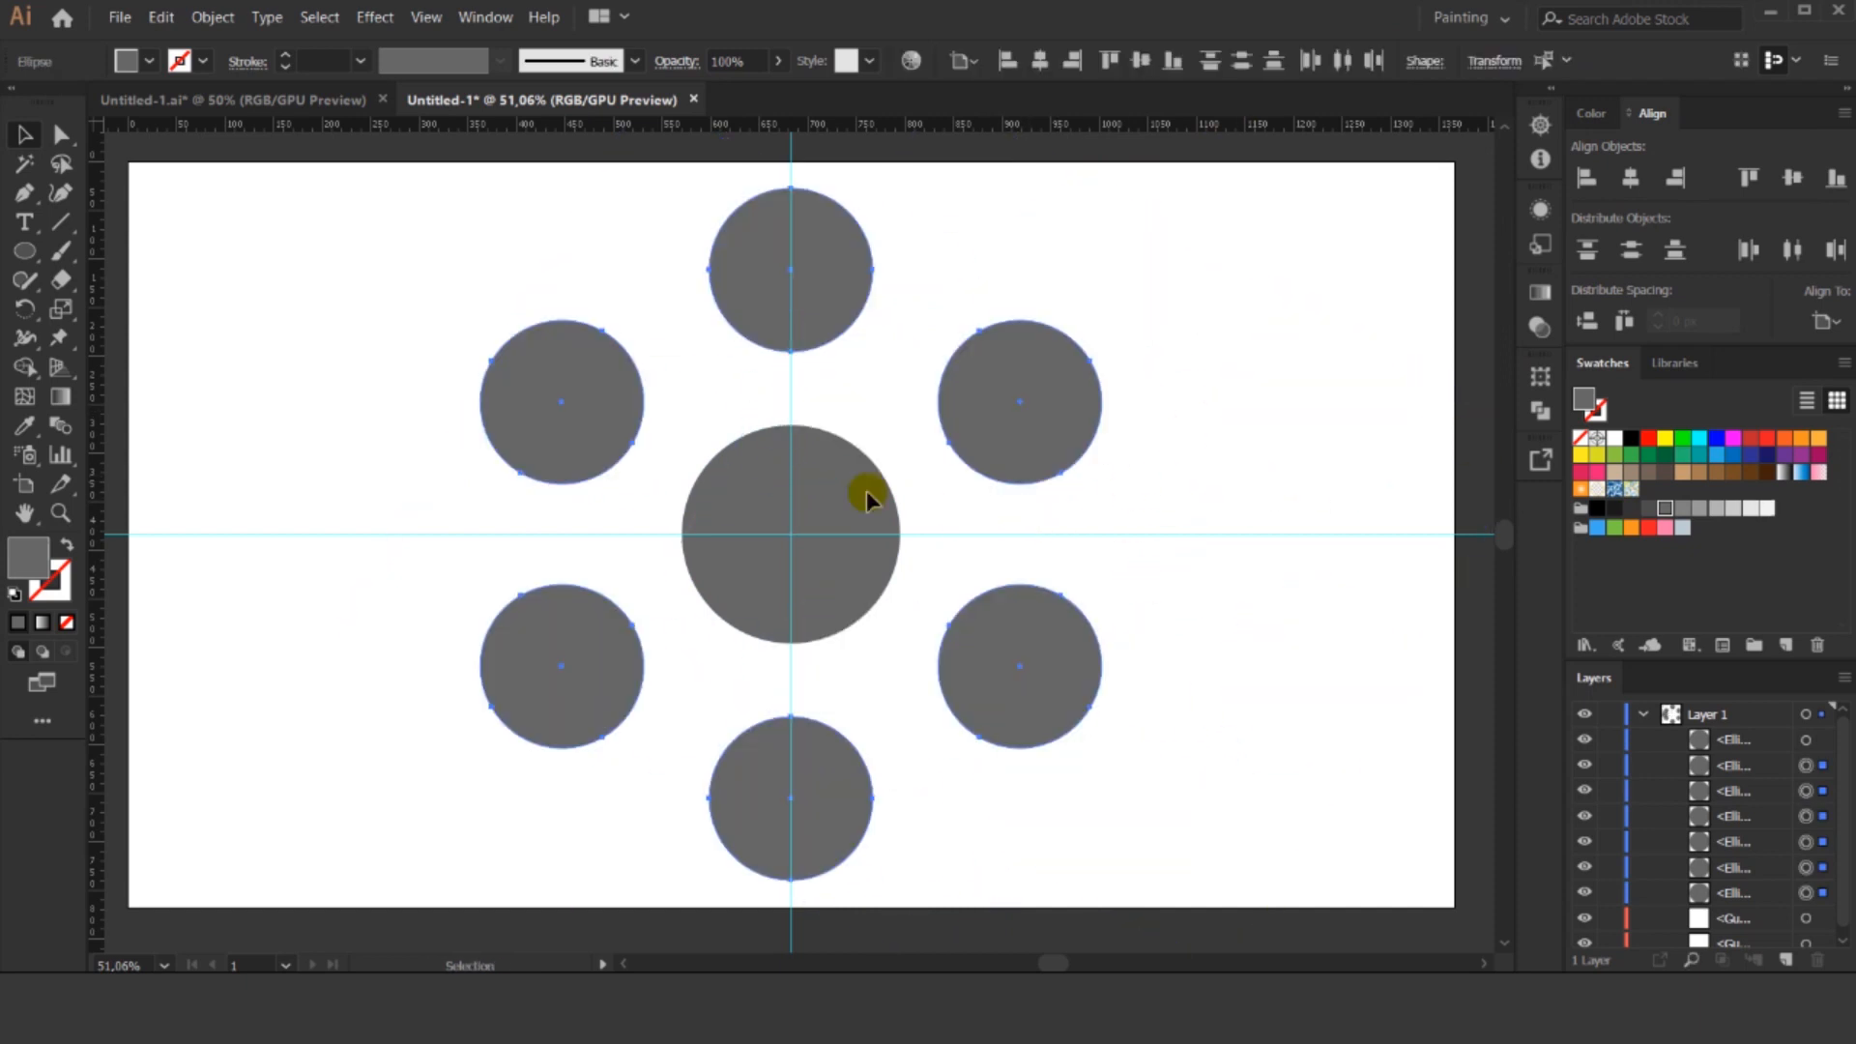
Open Offset Path for the six outer circles and turn on its preview.
click(163, 18)
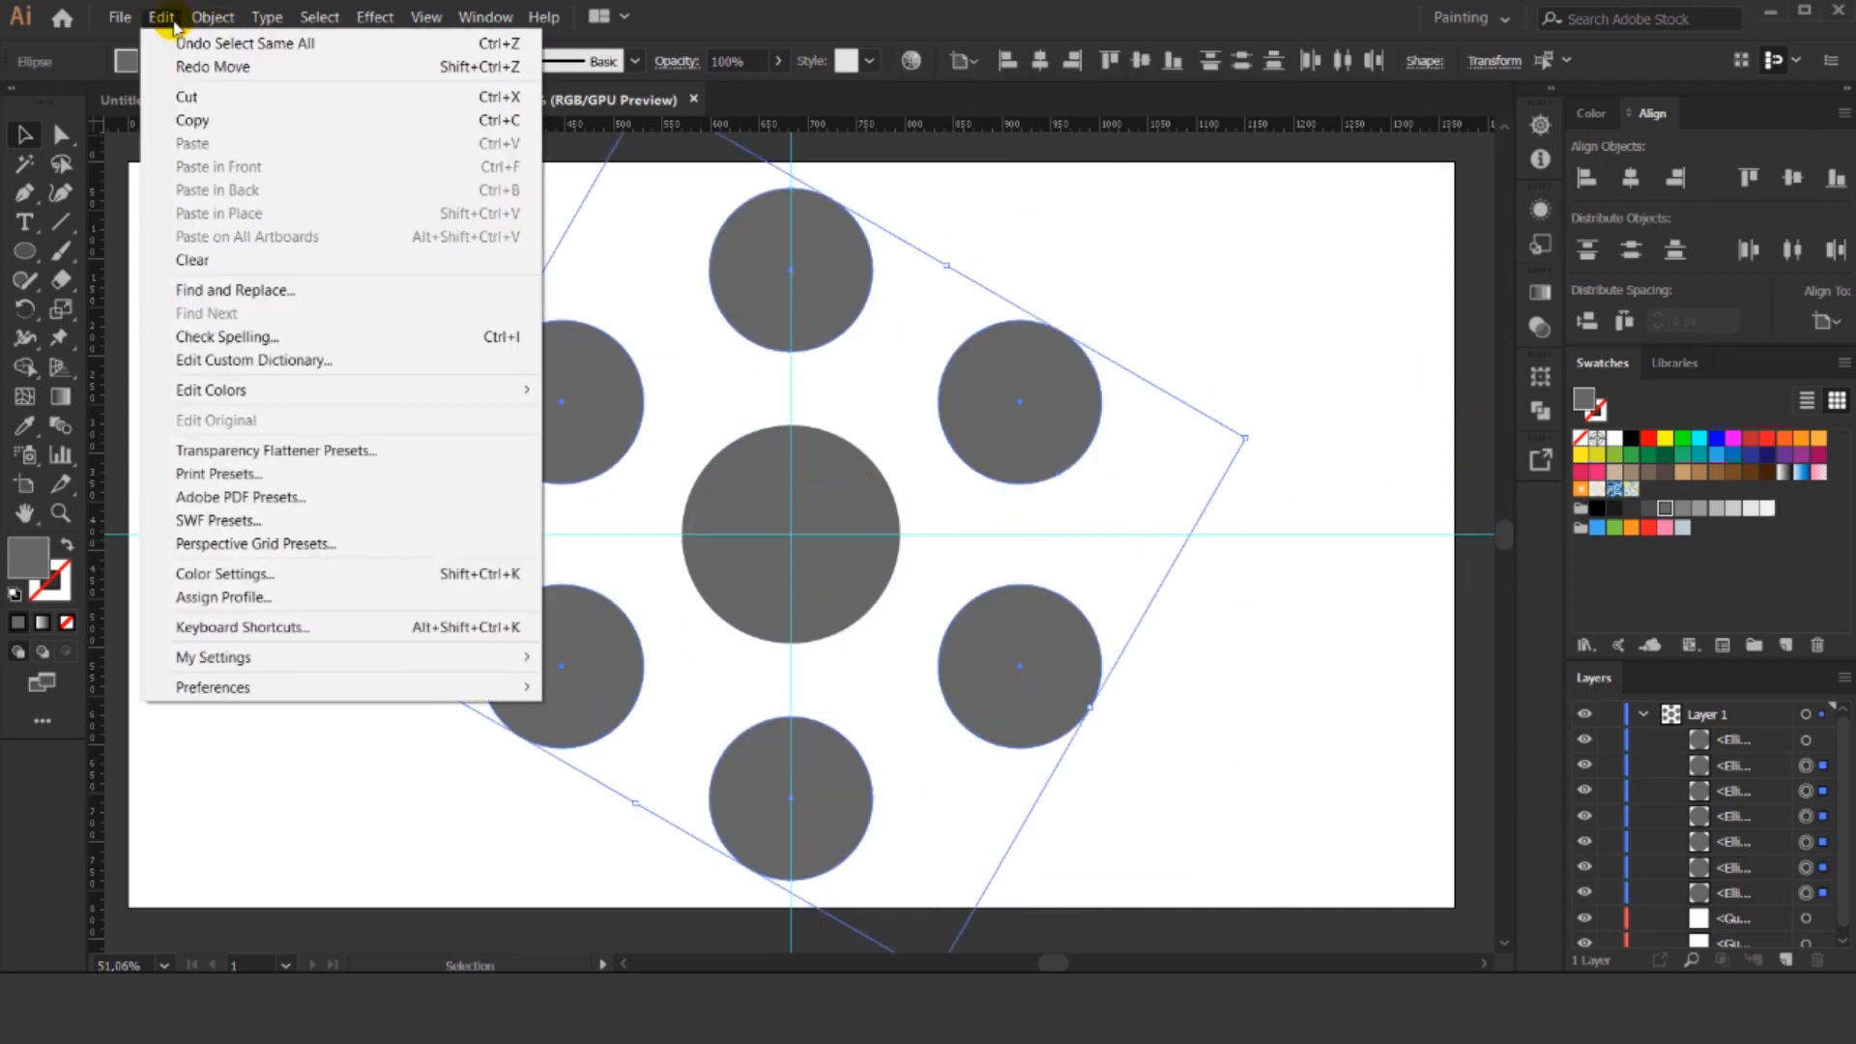
click(173, 21)
click(212, 18)
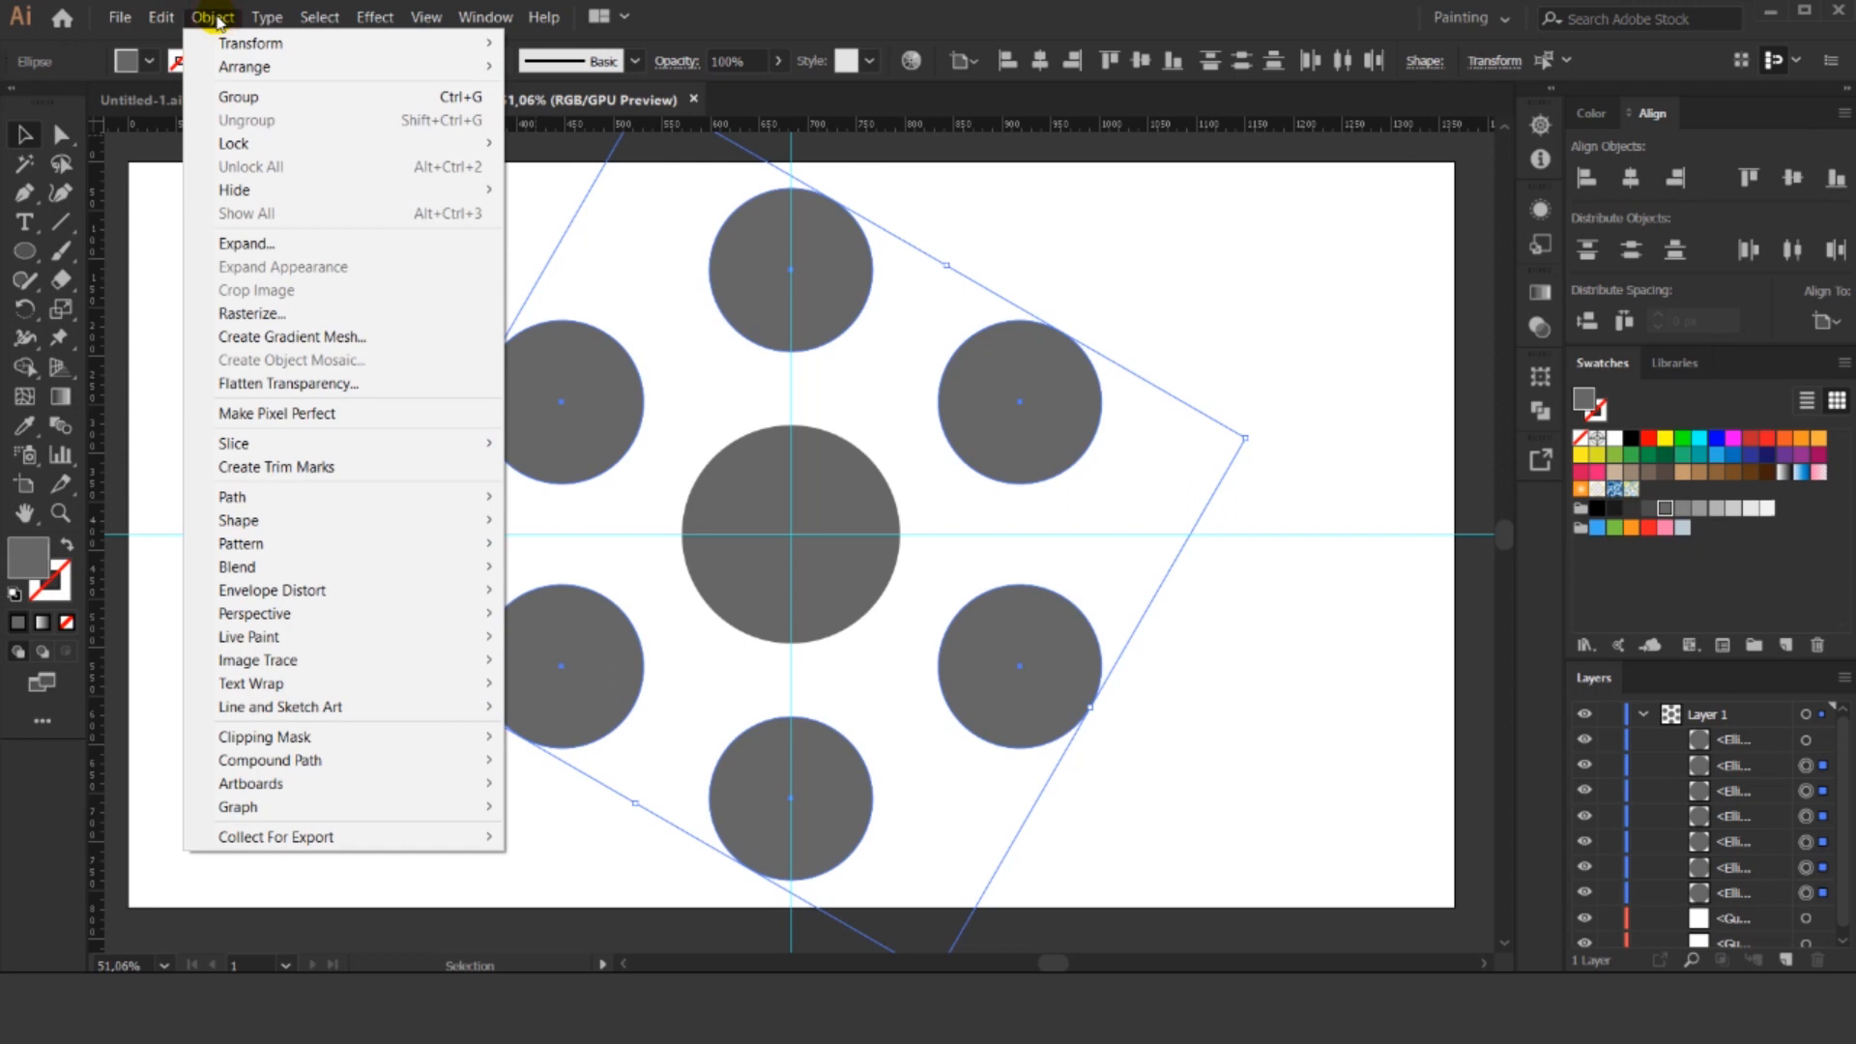
mouse_move(468, 499)
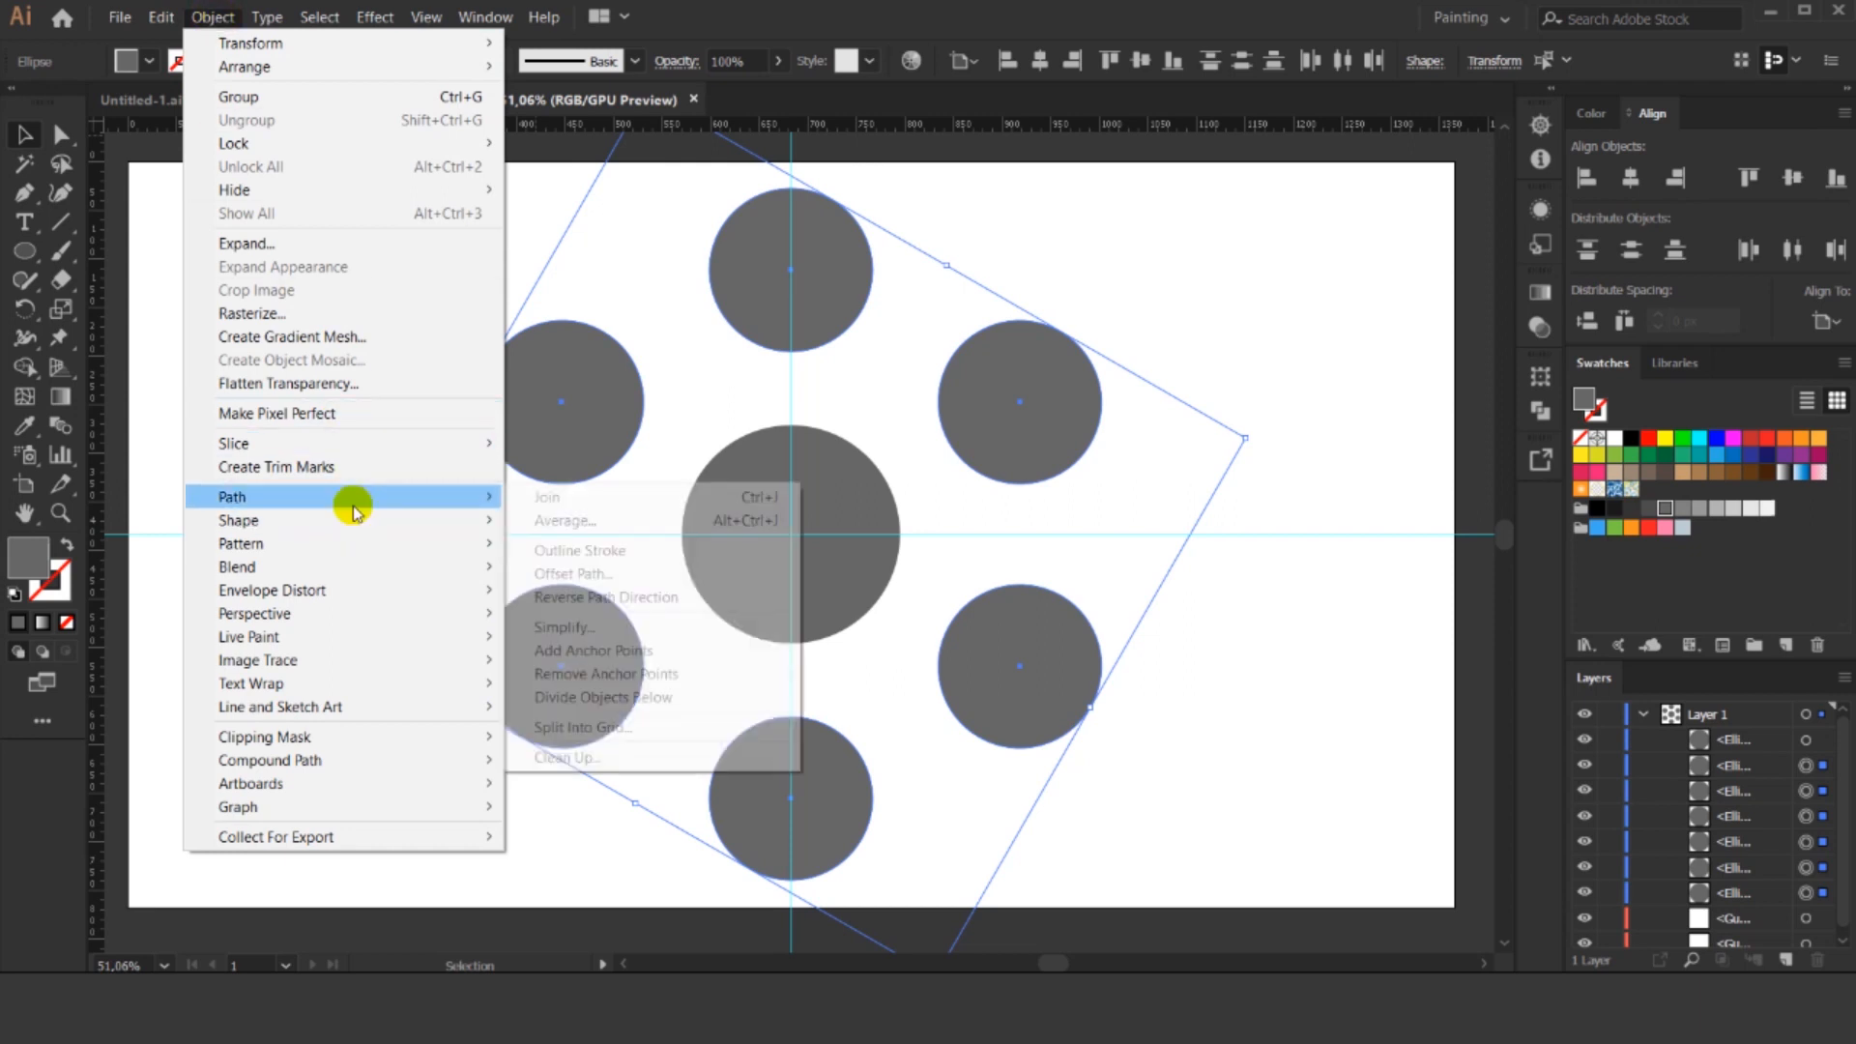
click(624, 573)
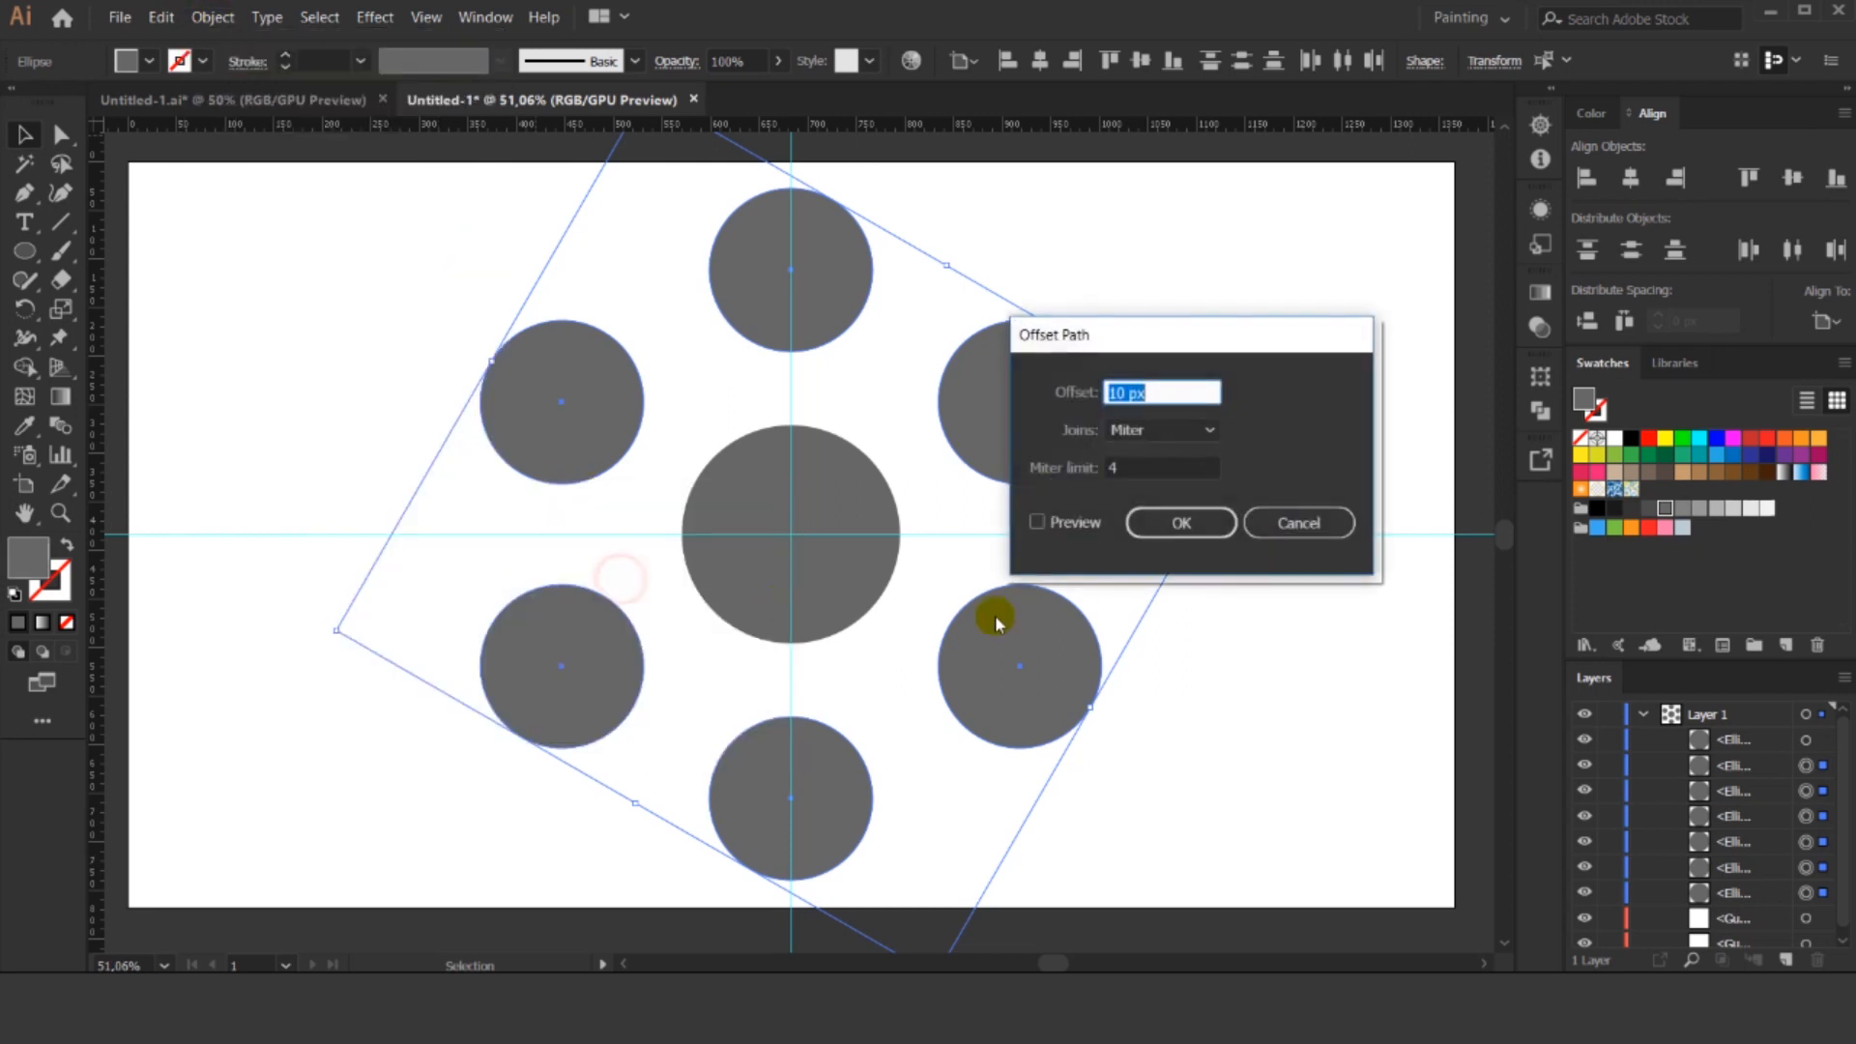
click(1068, 523)
Try an offset of 6 px for the outer circles.
click(1177, 395)
key(Down)
key(Down)
key(Down)
key(Down)
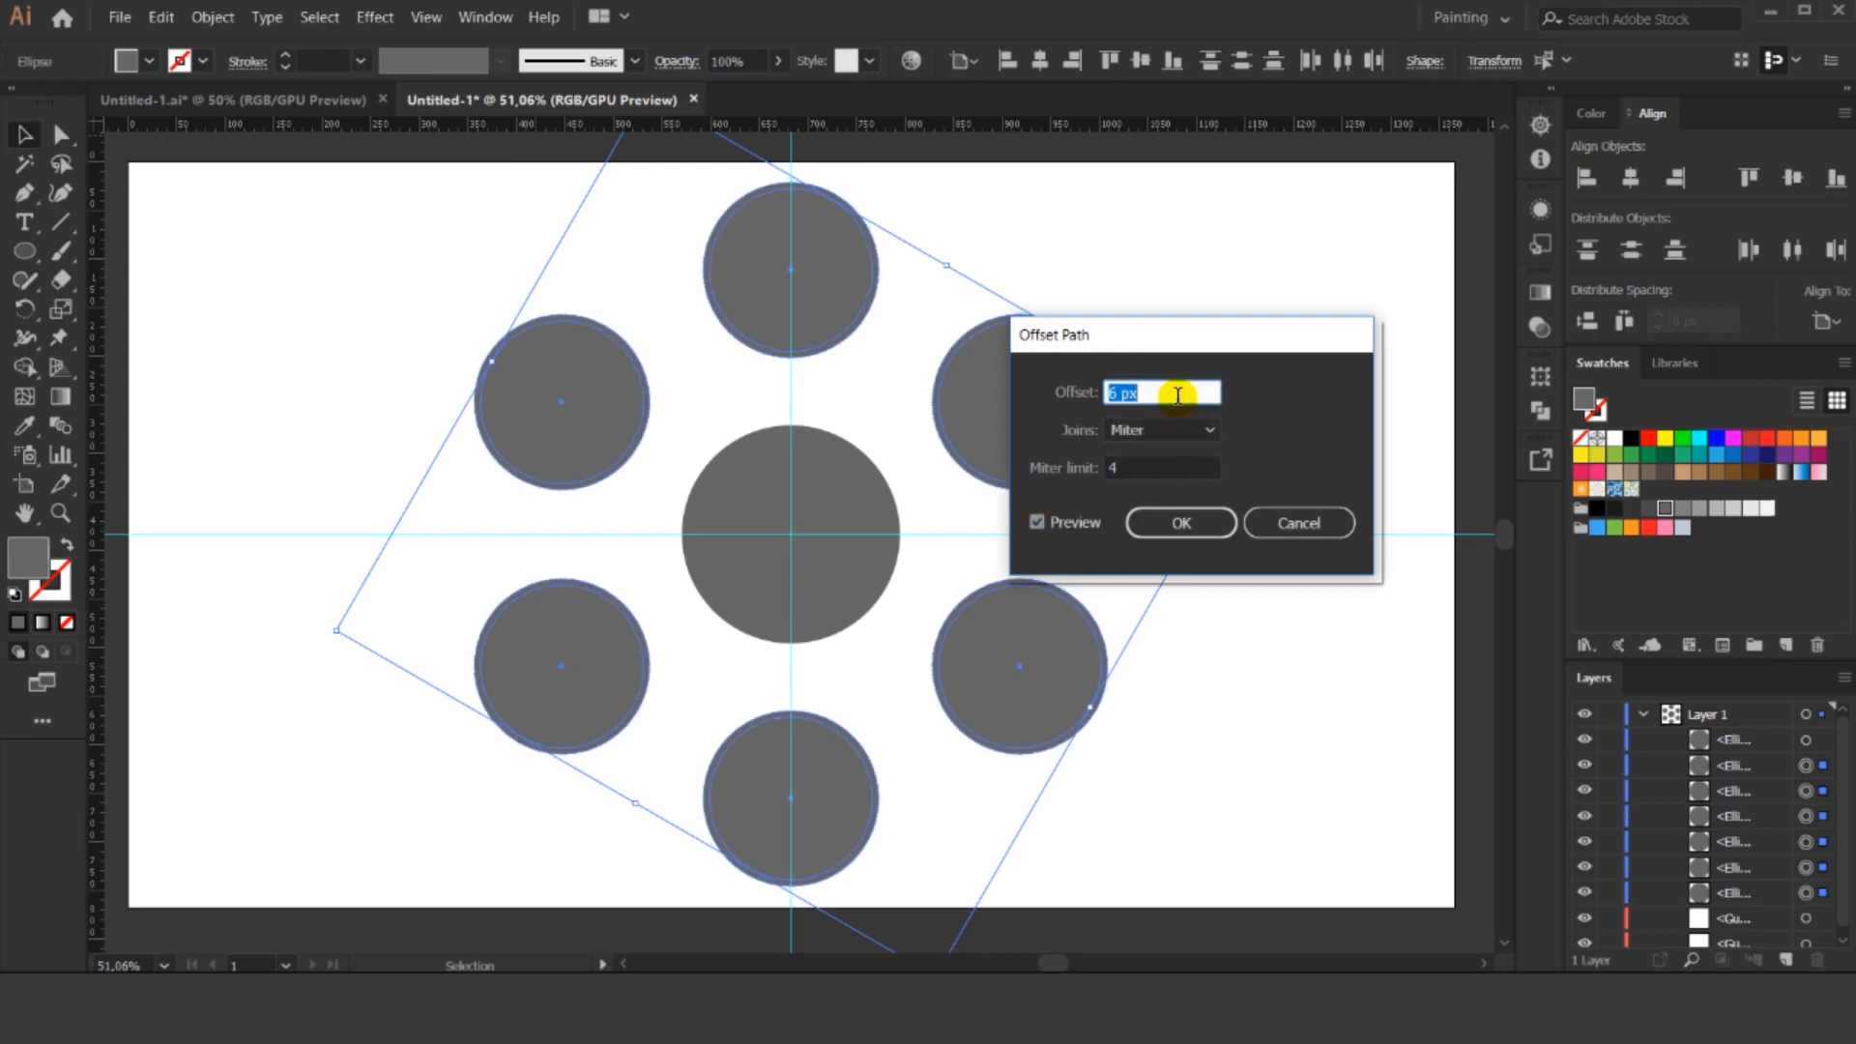
Set the offset of the outer circles to 10 px and apply it.
key(Up)
key(Up)
key(Up)
key(Up)
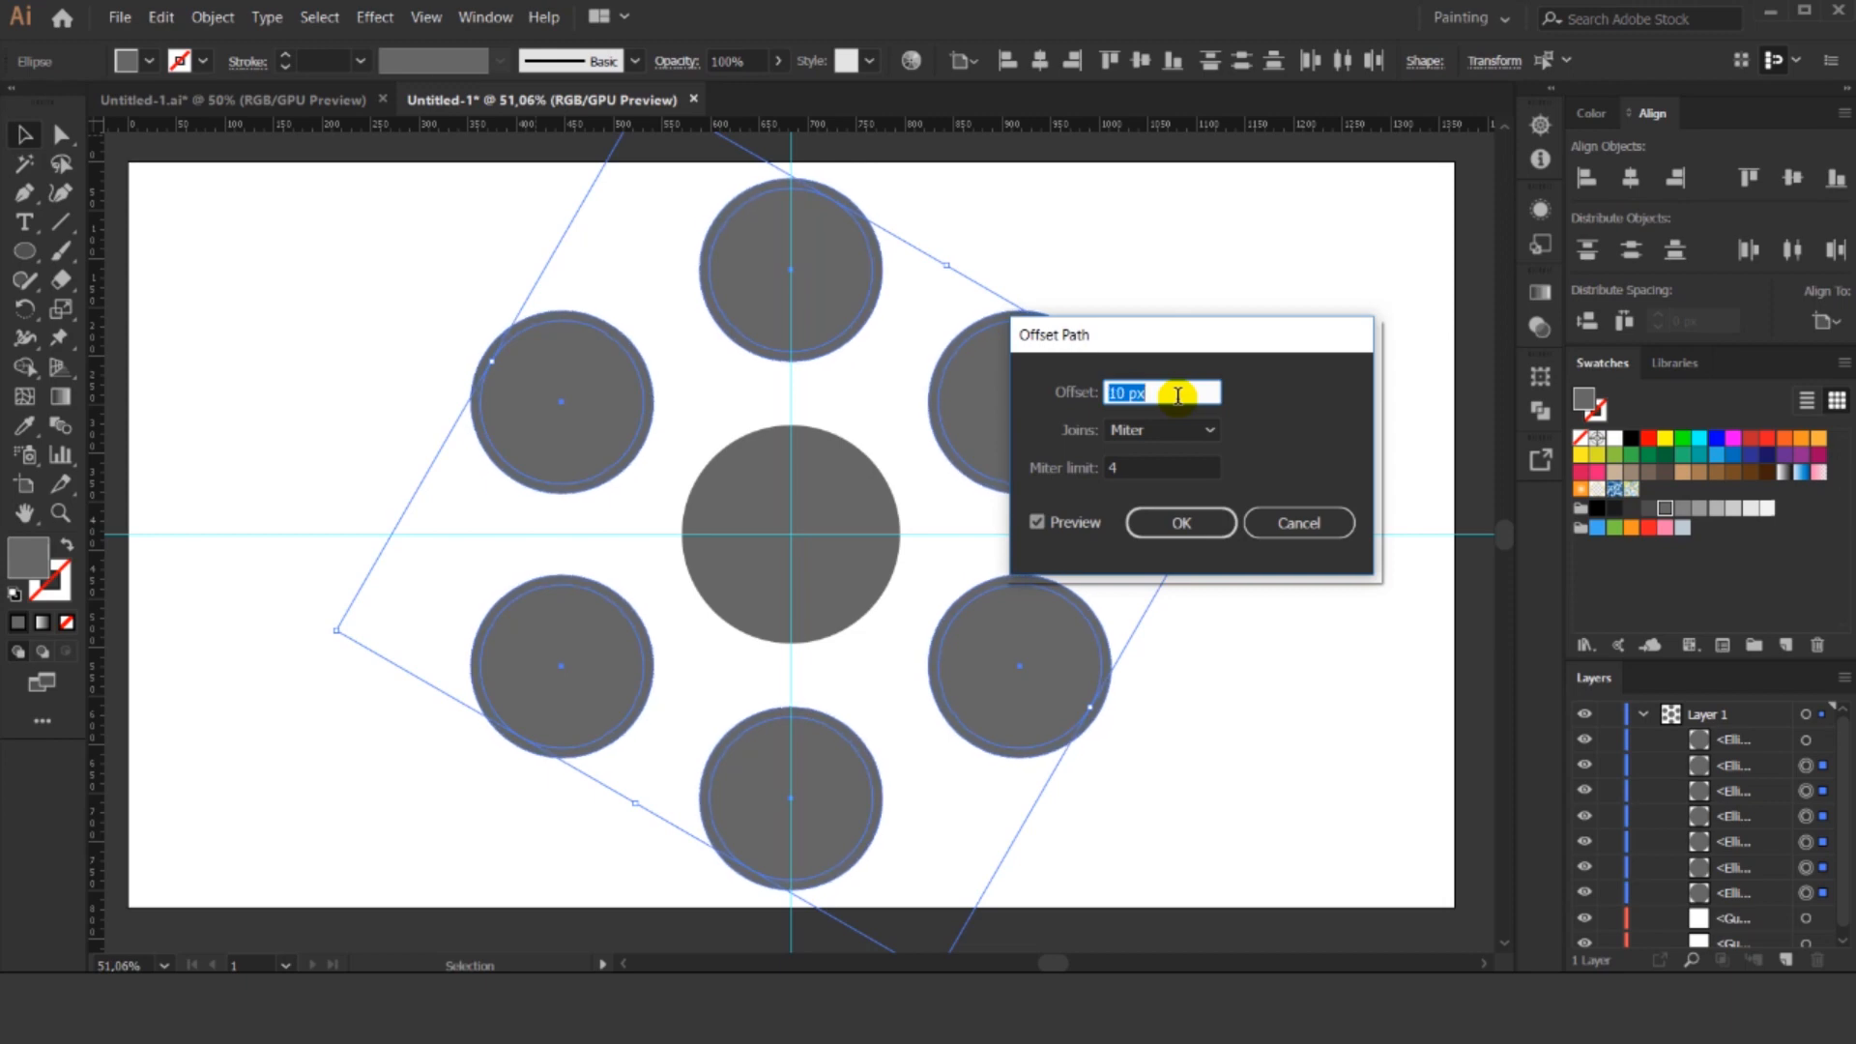
key(Down)
key(Up)
click(1131, 520)
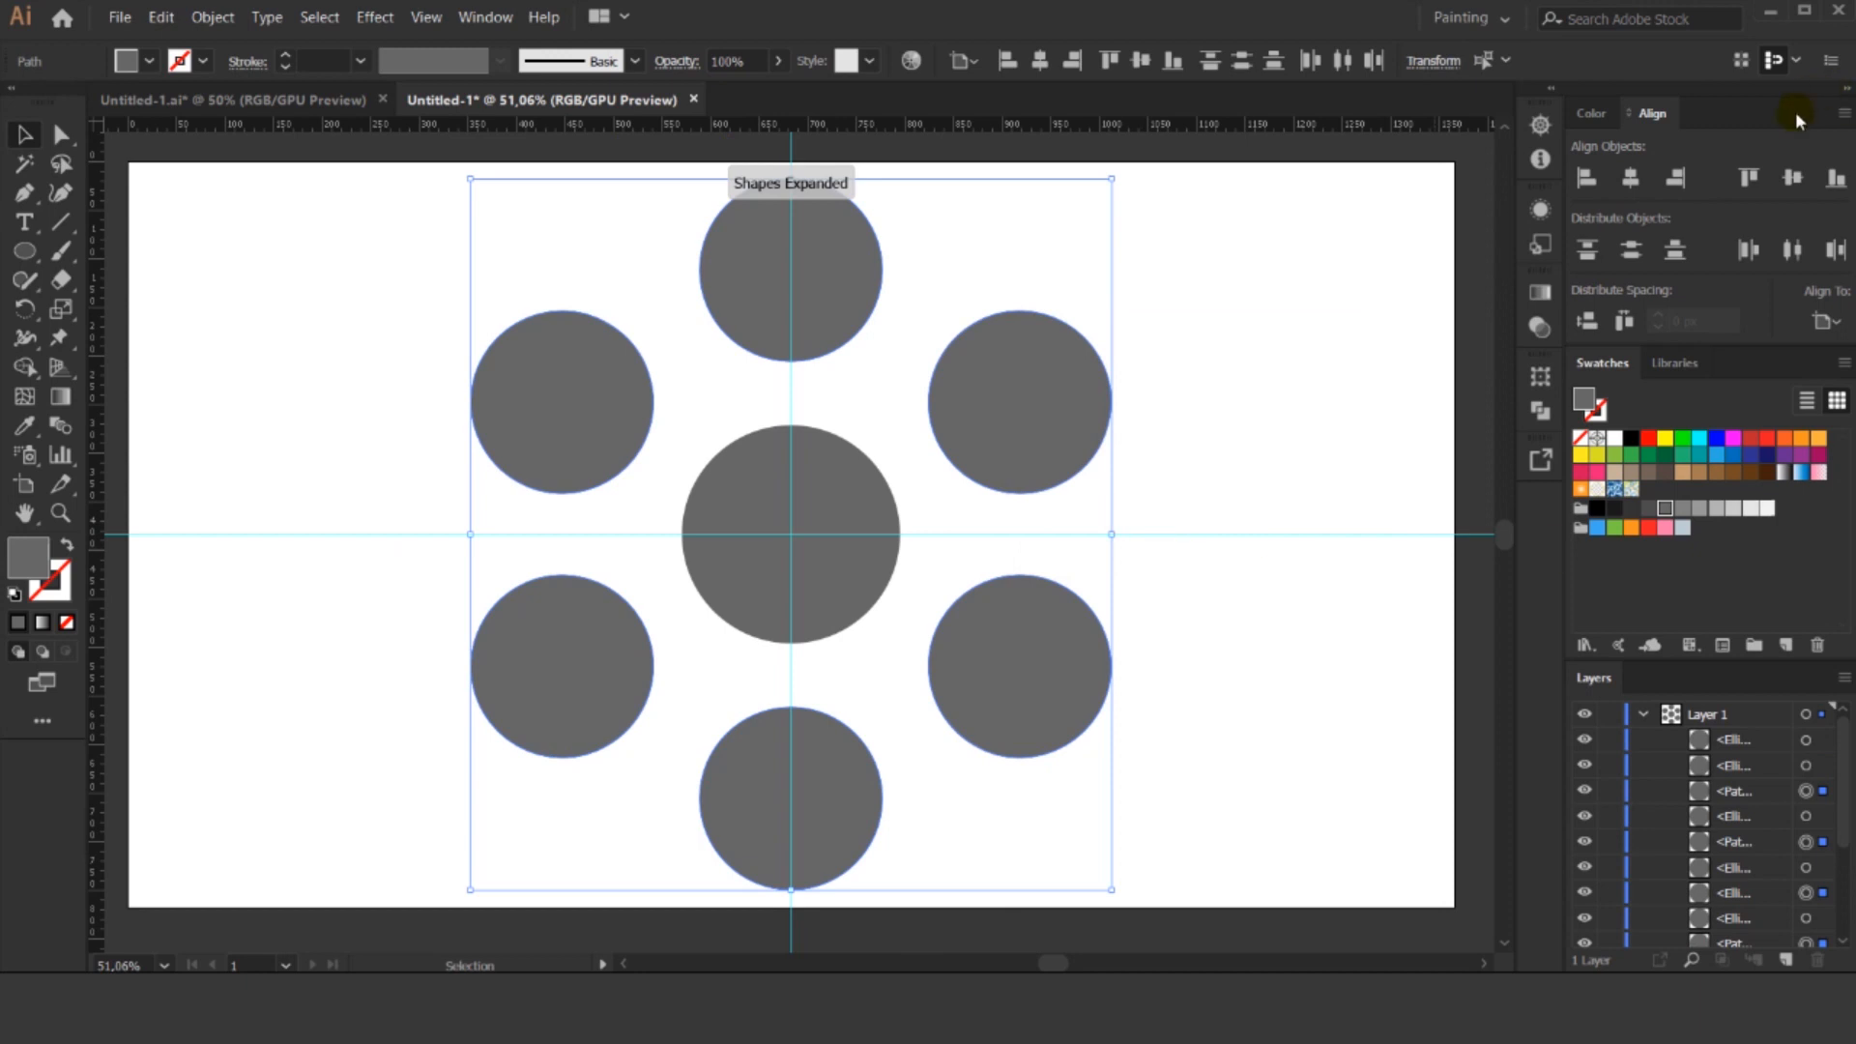
Fill the offset circles with a very dark grey to form rims, and deselect them.
click(1645, 510)
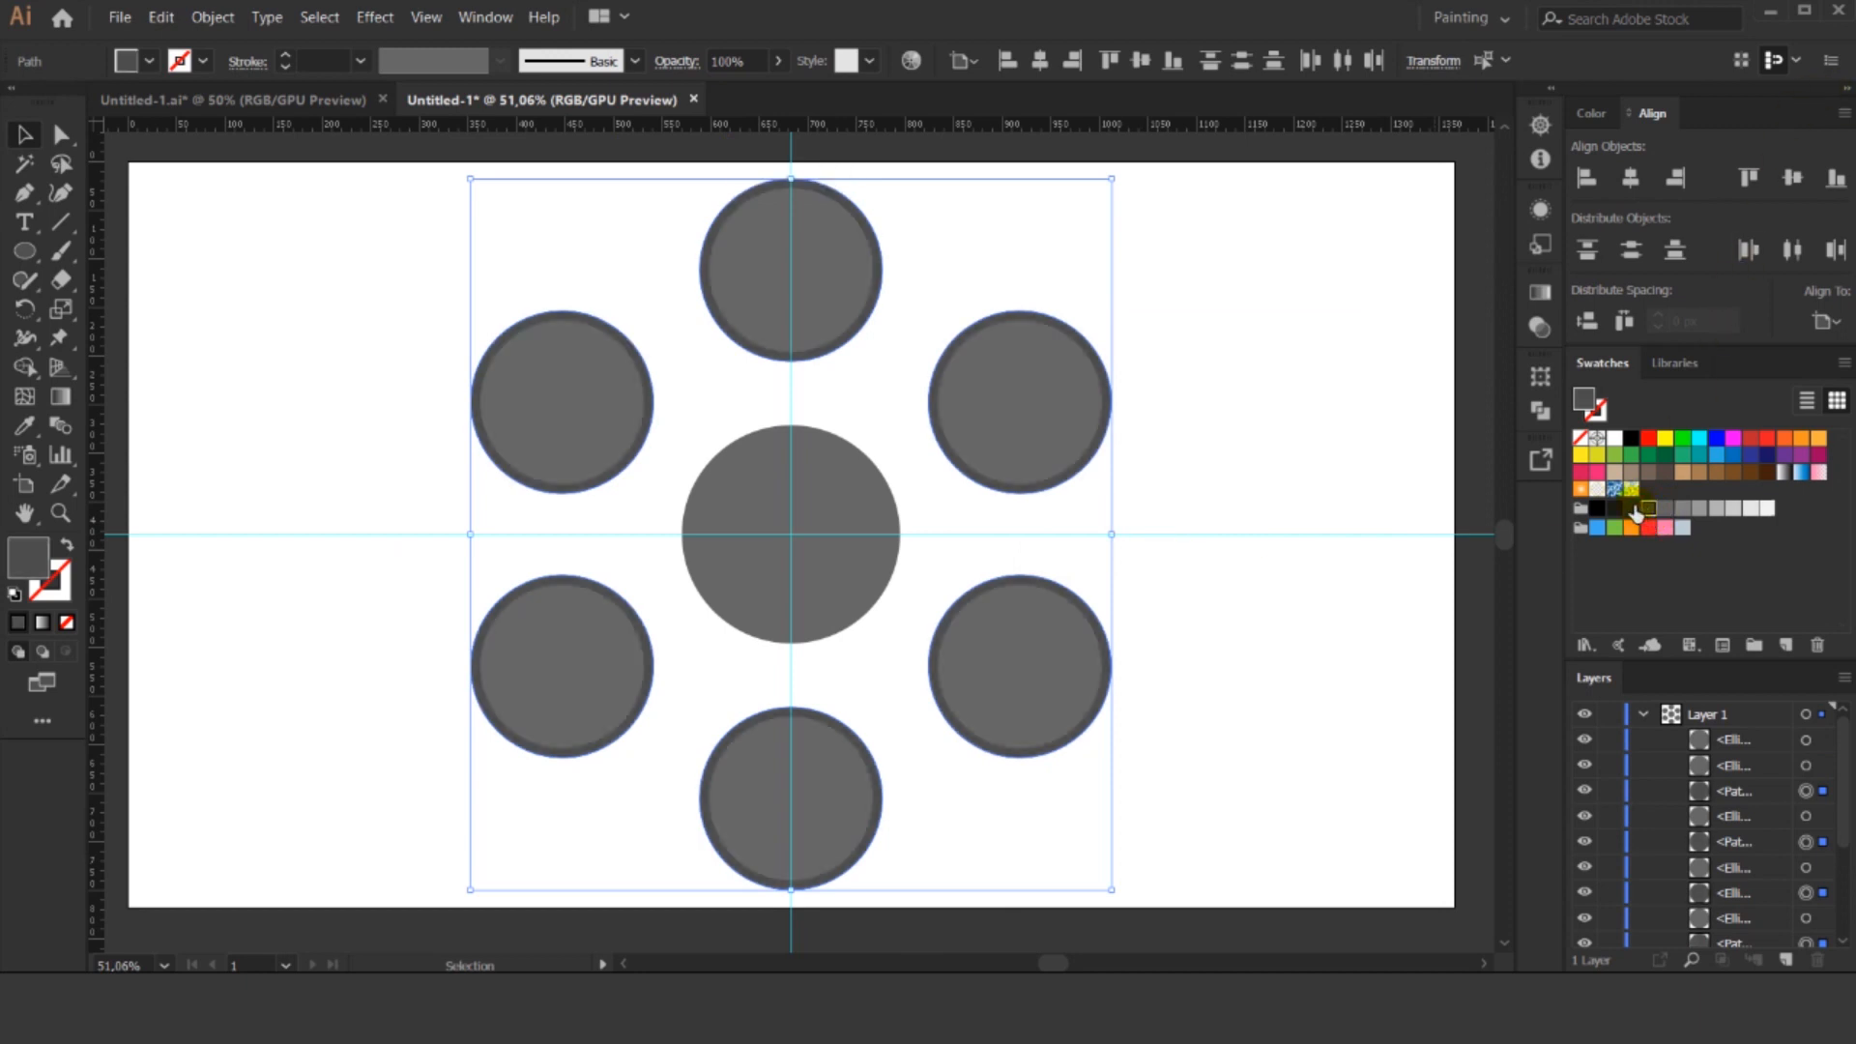
click(1632, 508)
click(1299, 354)
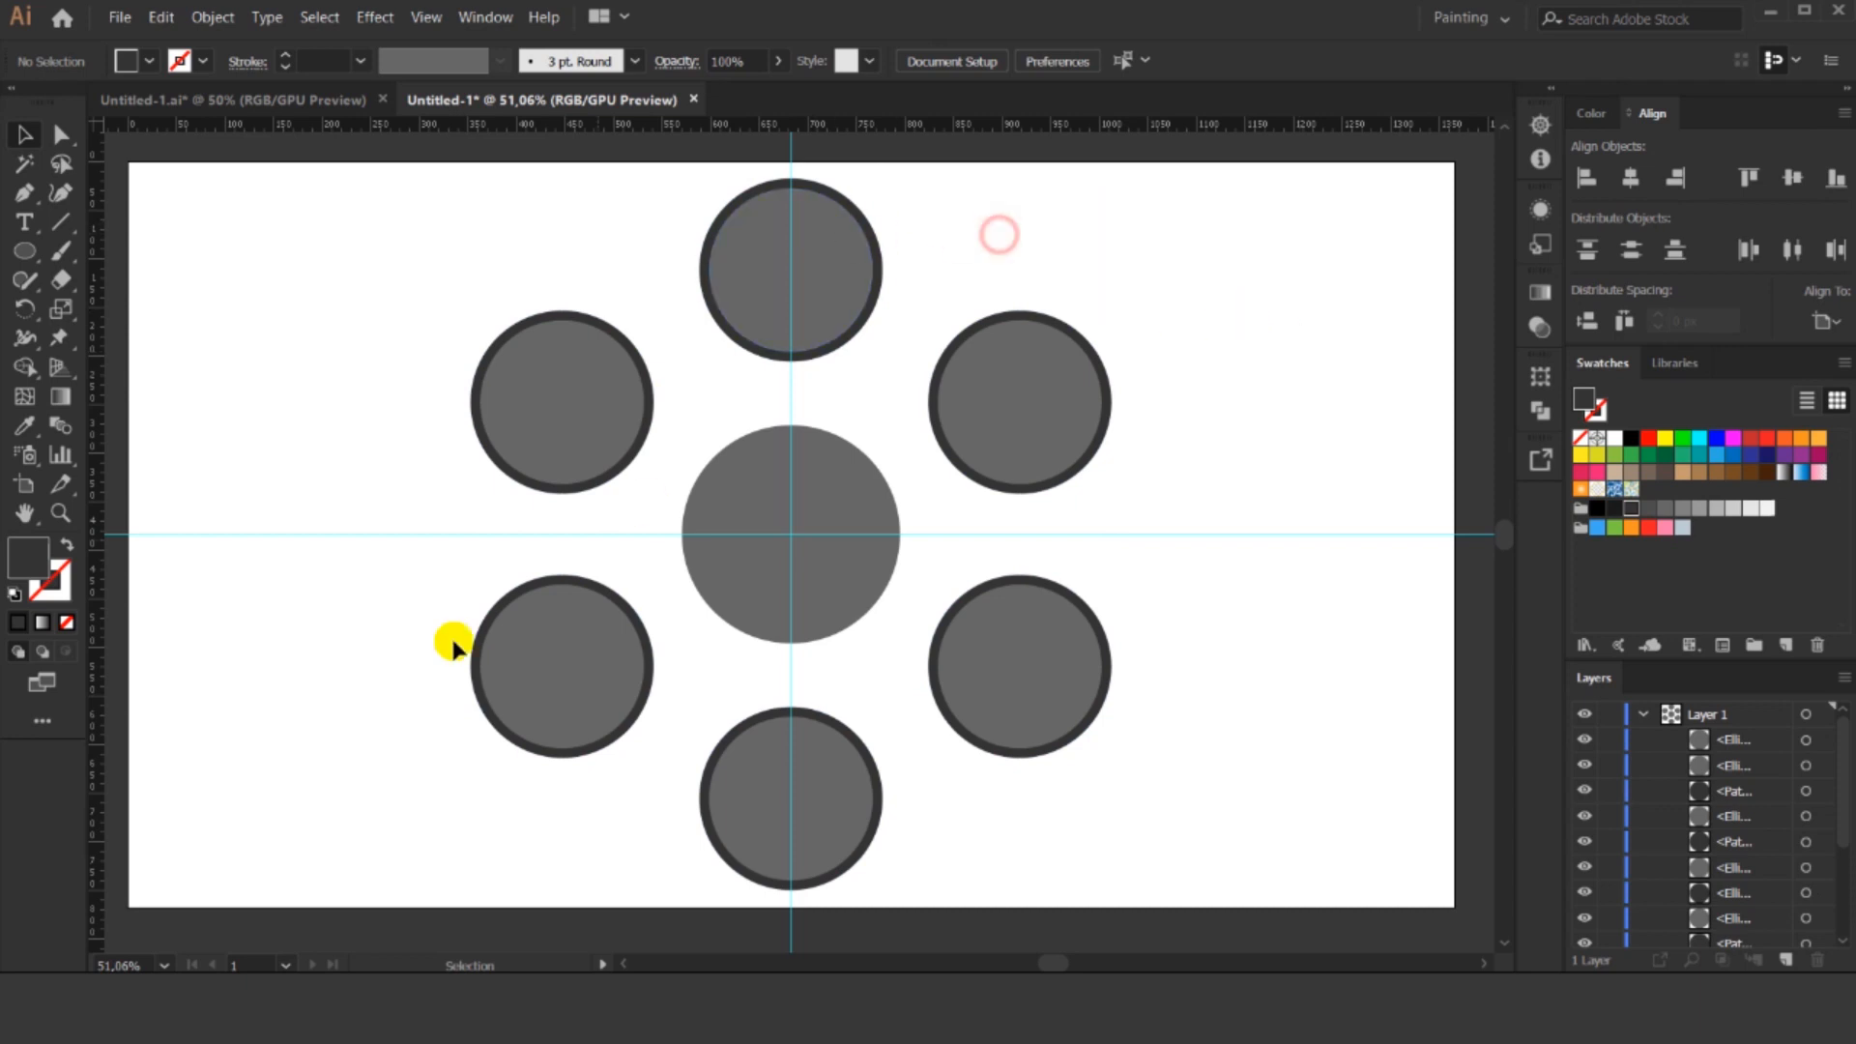
Place a vertical guide through the centre of the upper-left outer circle.
scroll(779, 356, up, 2)
drag(511, 316, 528, 480)
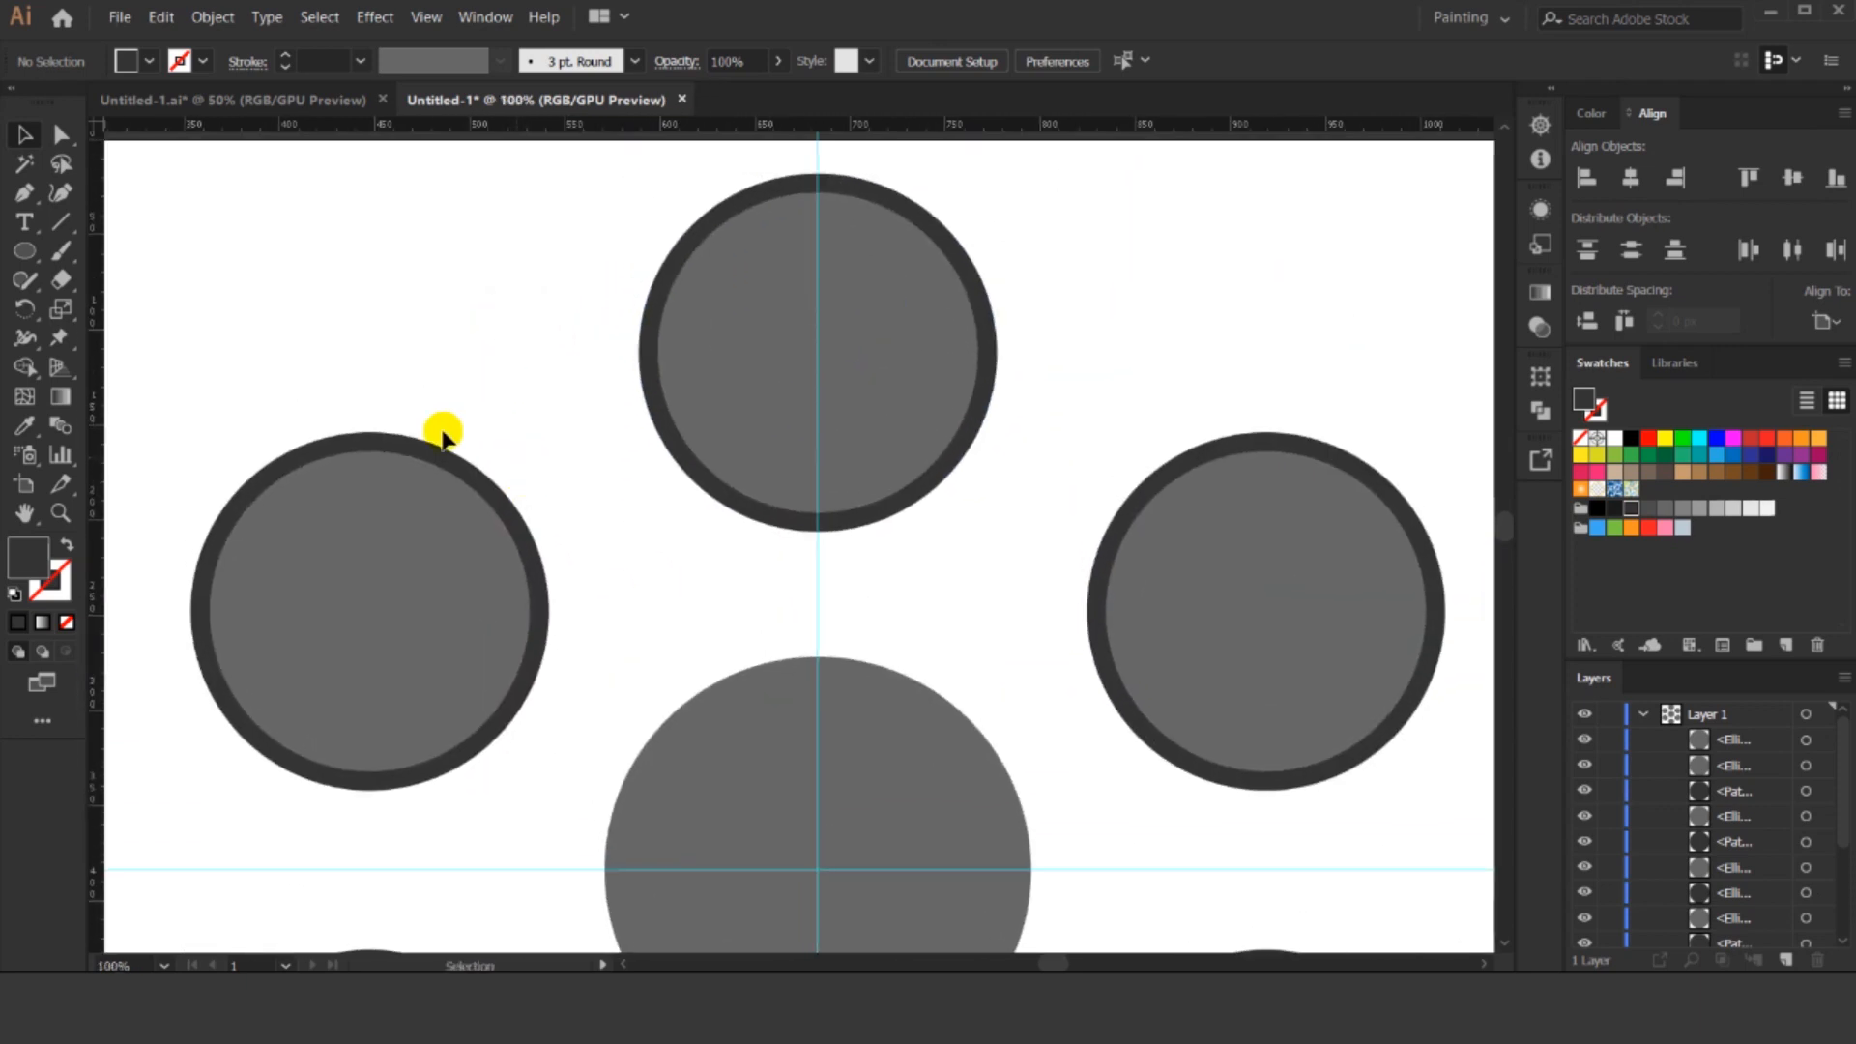
scroll(526, 426, down, 5)
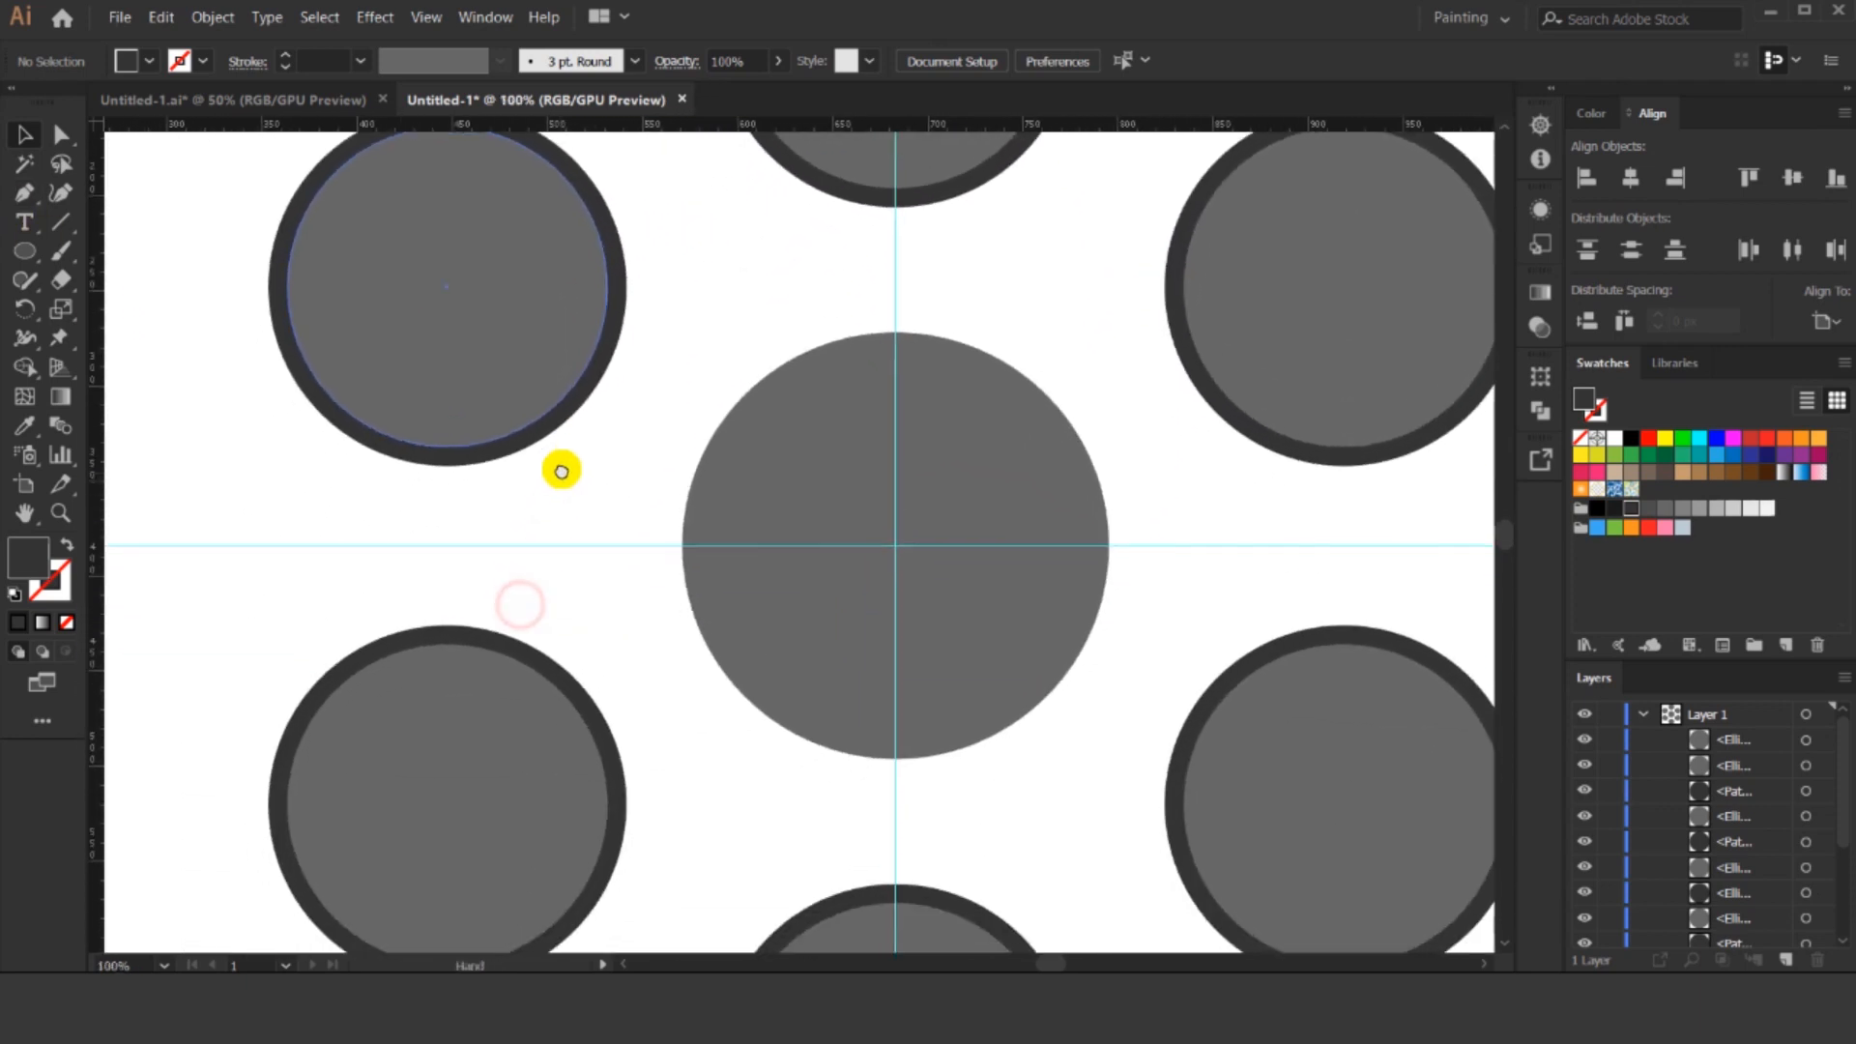
click(379, 286)
scroll(509, 397, up, 2)
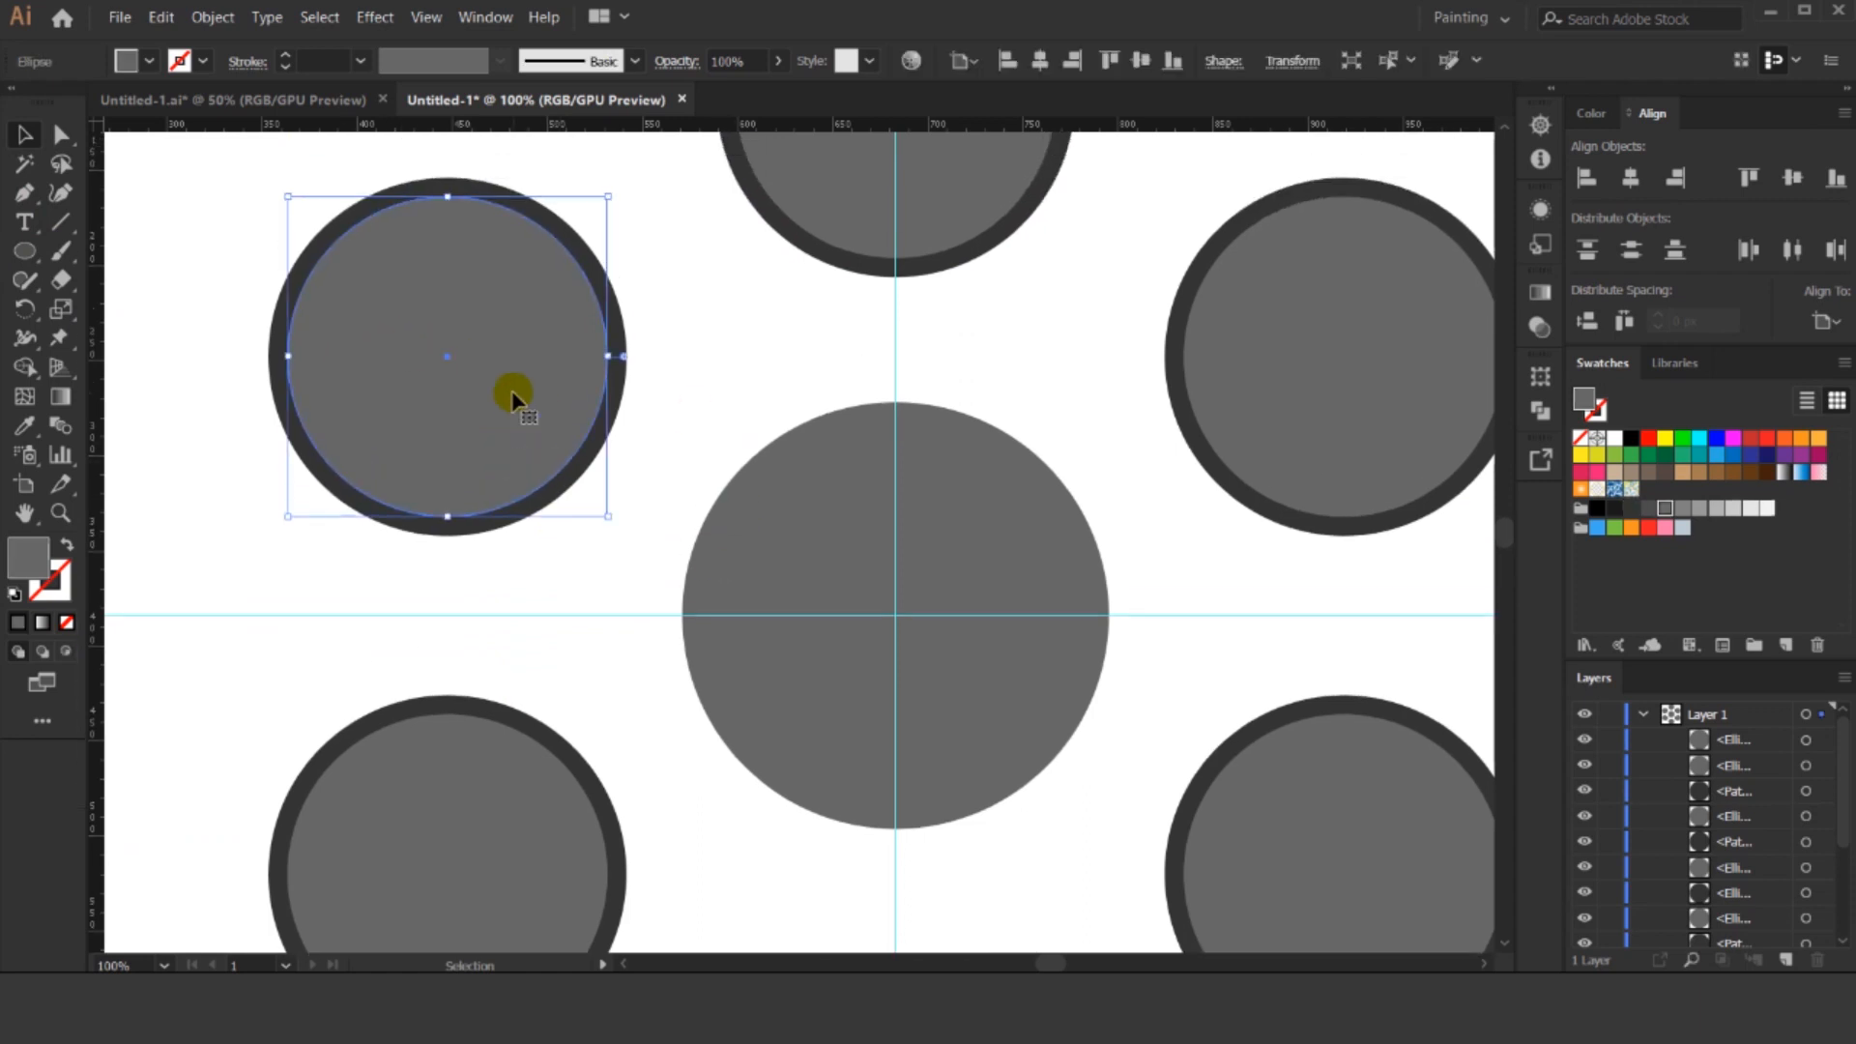
click(112, 290)
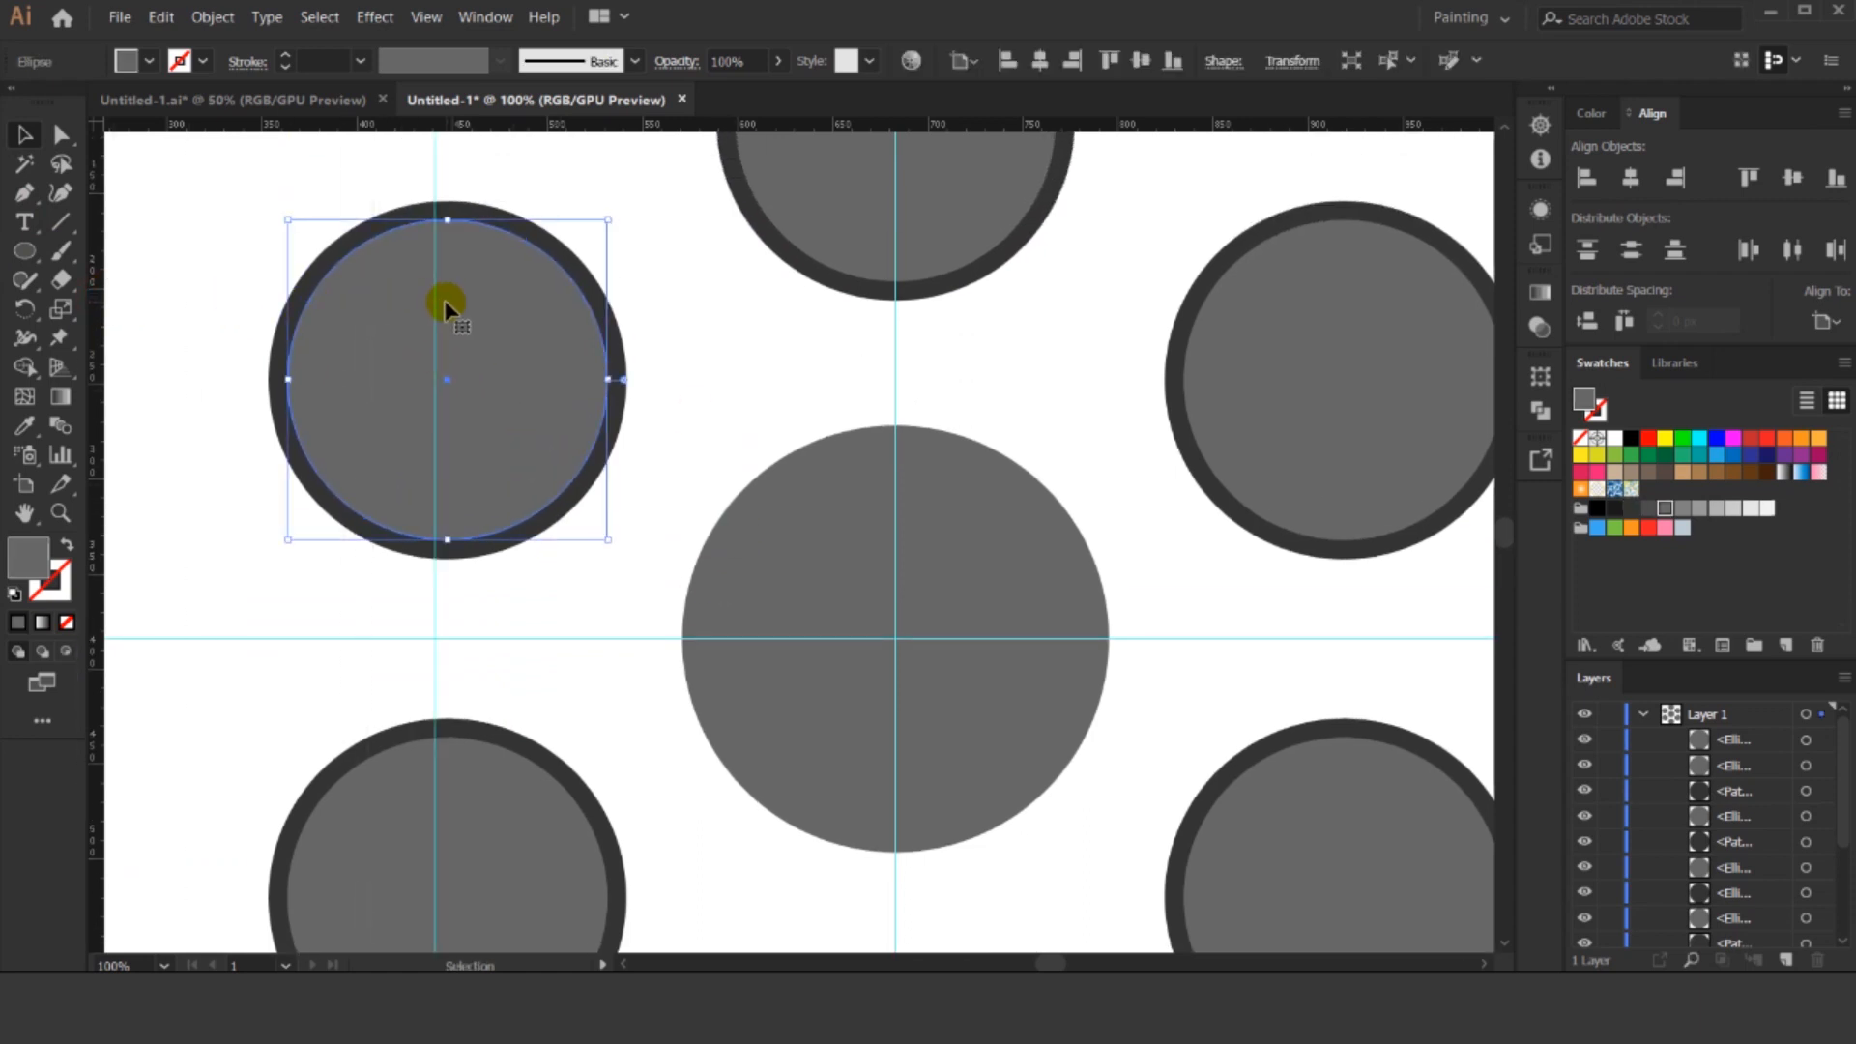
double_click(444, 298)
double_click(266, 338)
drag(94, 258, 445, 259)
click(273, 447)
drag(288, 465, 297, 422)
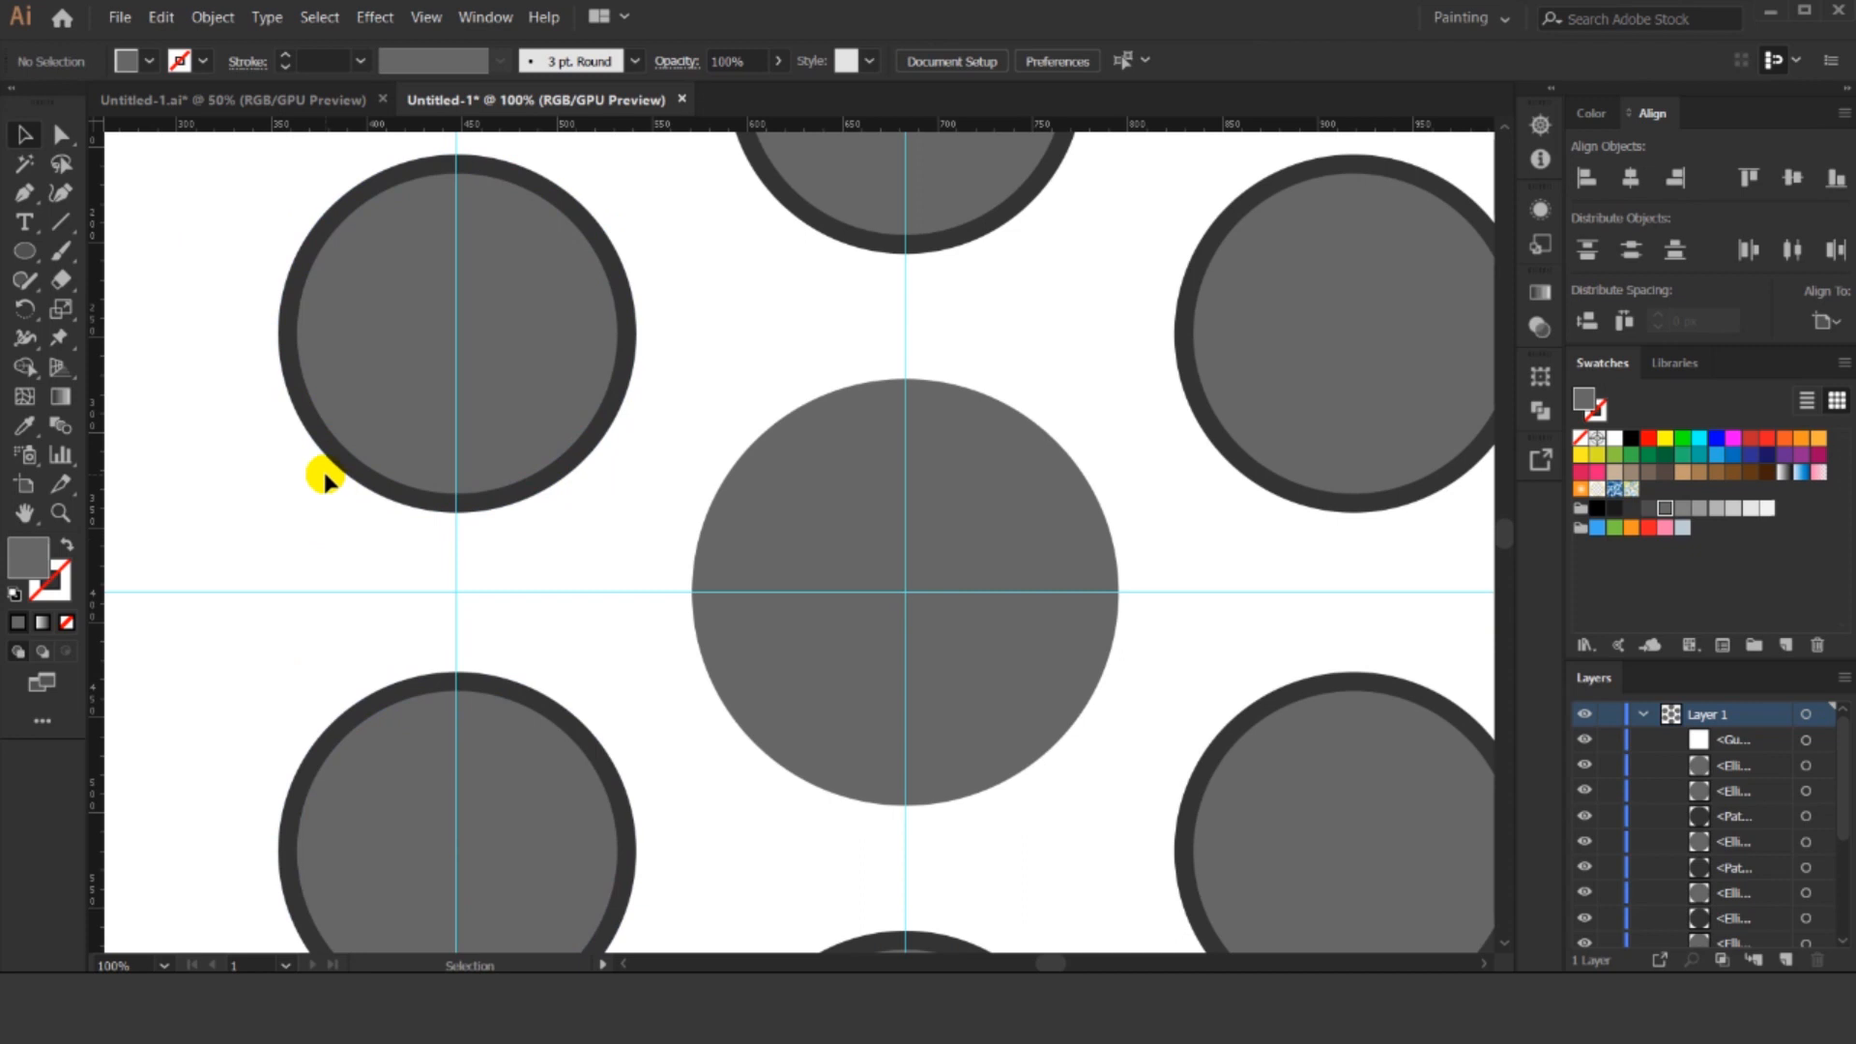
Draw a closed Pen shape bridging the rims of the two left circles, with a concave outer side and a straight inner side along the guide.
click(26, 193)
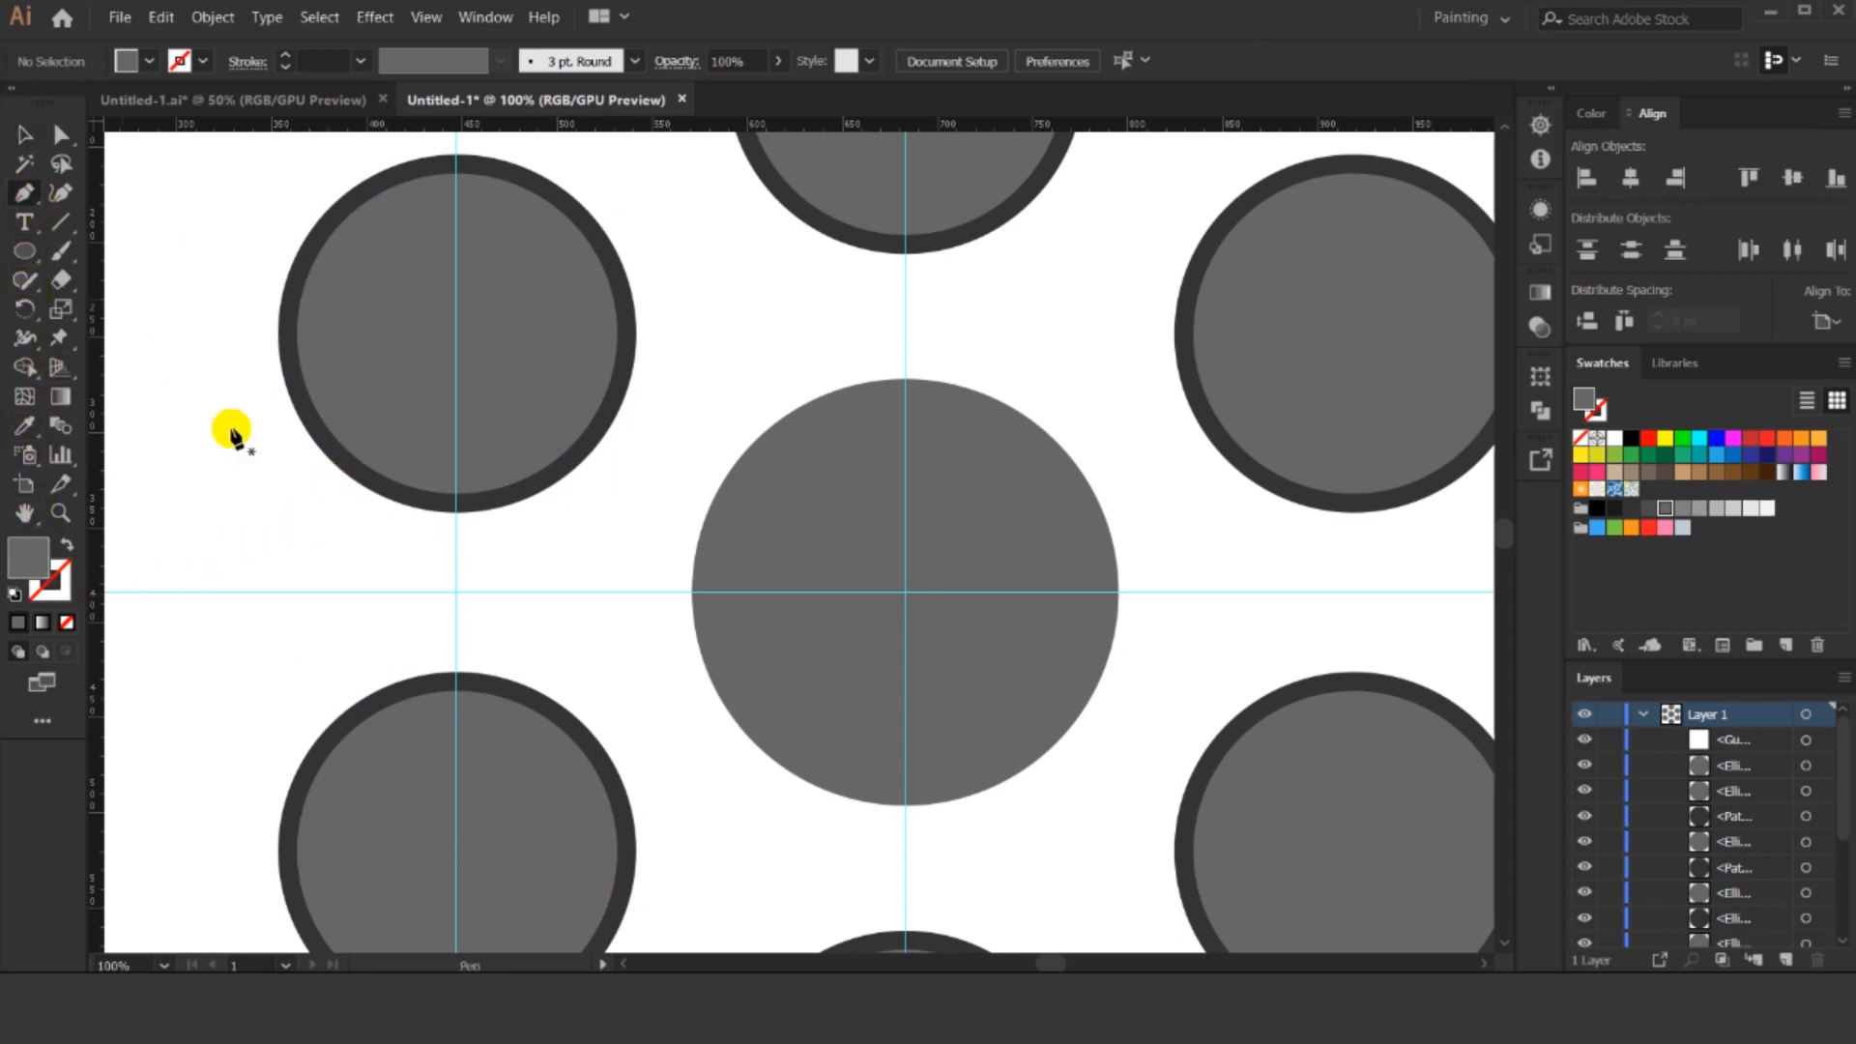
click(308, 756)
drag(323, 453, 220, 298)
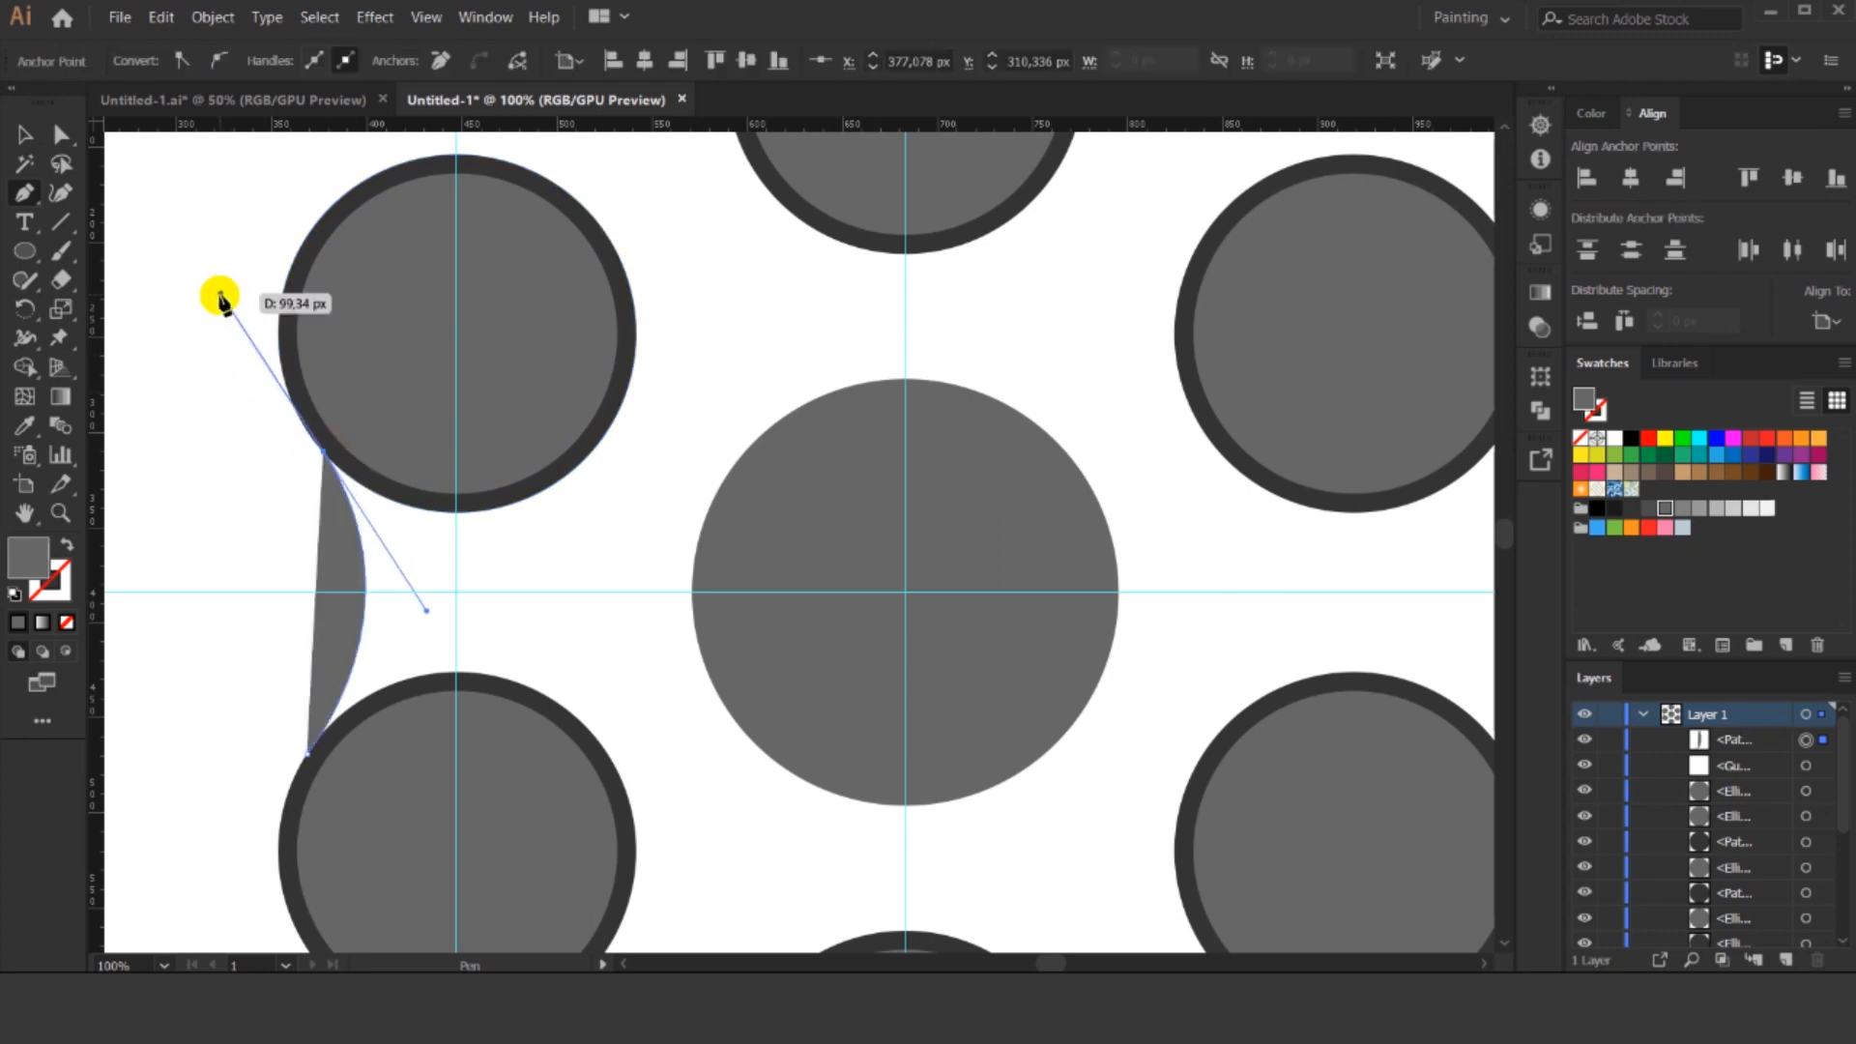
drag(326, 456, 457, 513)
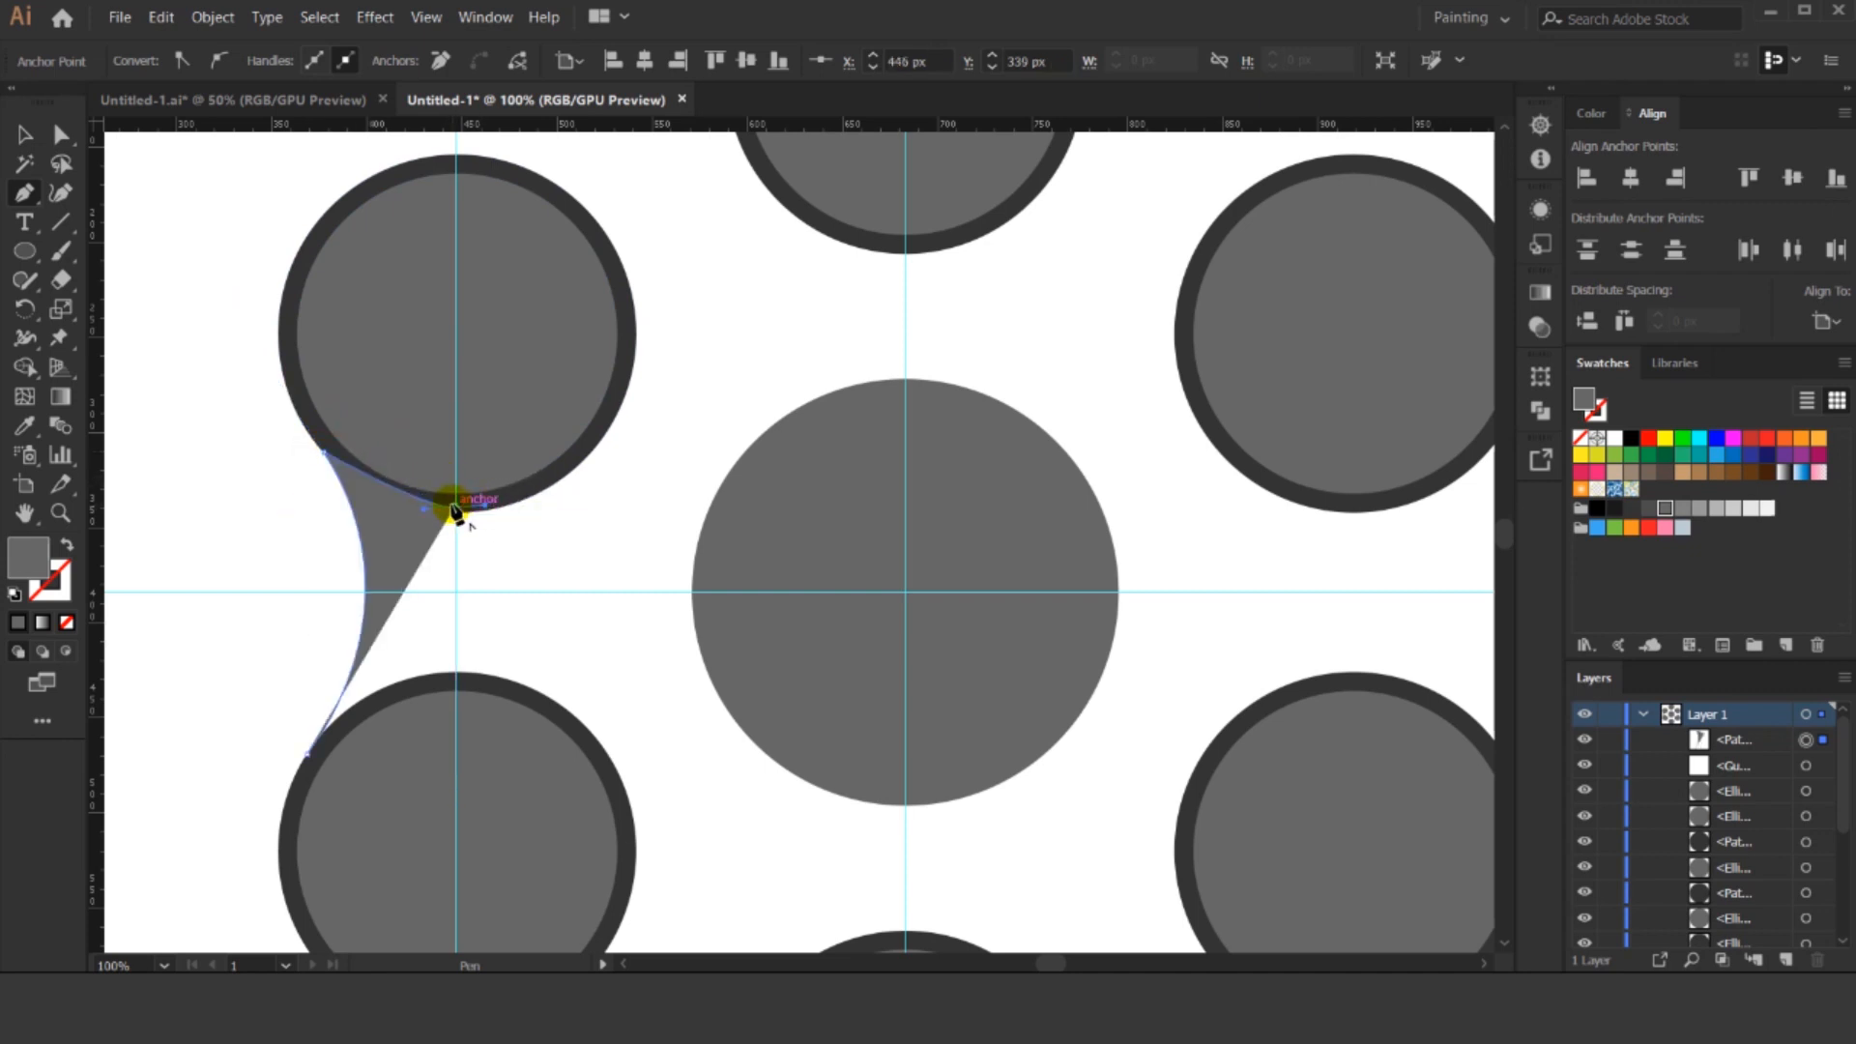
click(456, 685)
drag(307, 753, 266, 796)
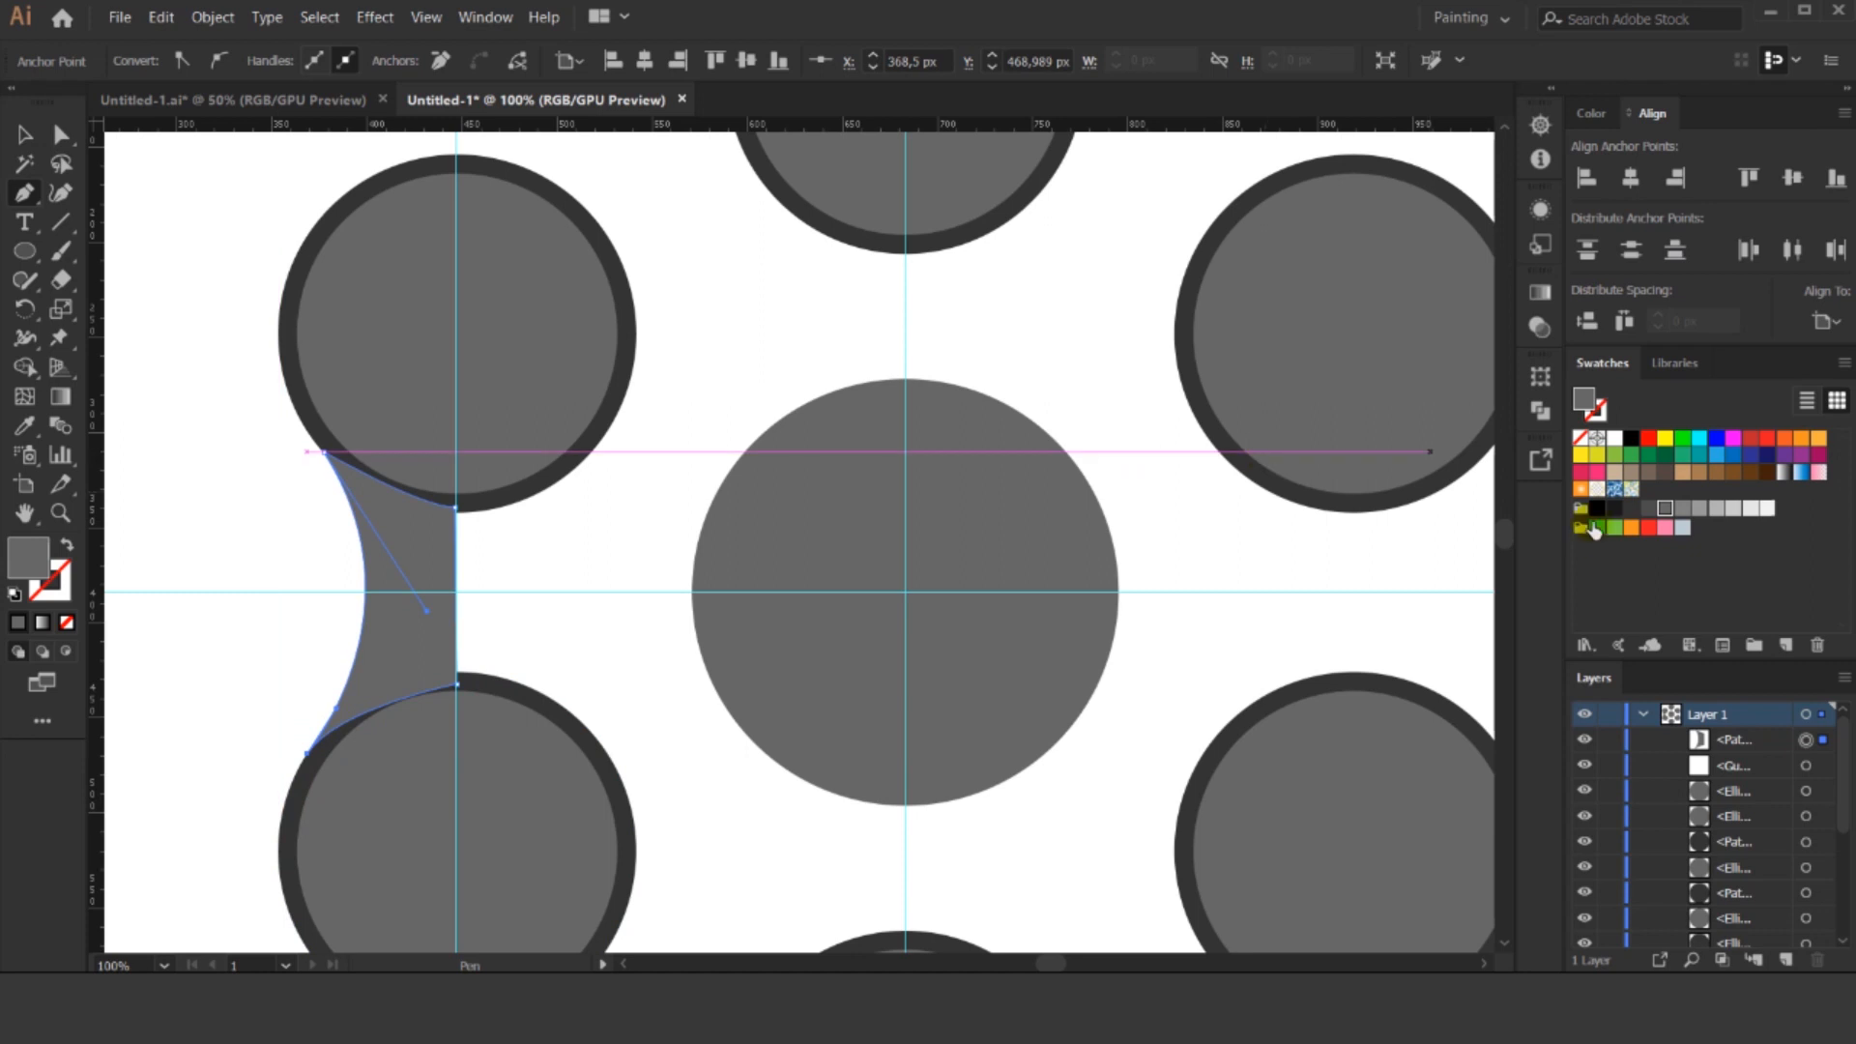
Fill the bridge shape with the same very dark grey as the rims and deselect it.
click(1632, 509)
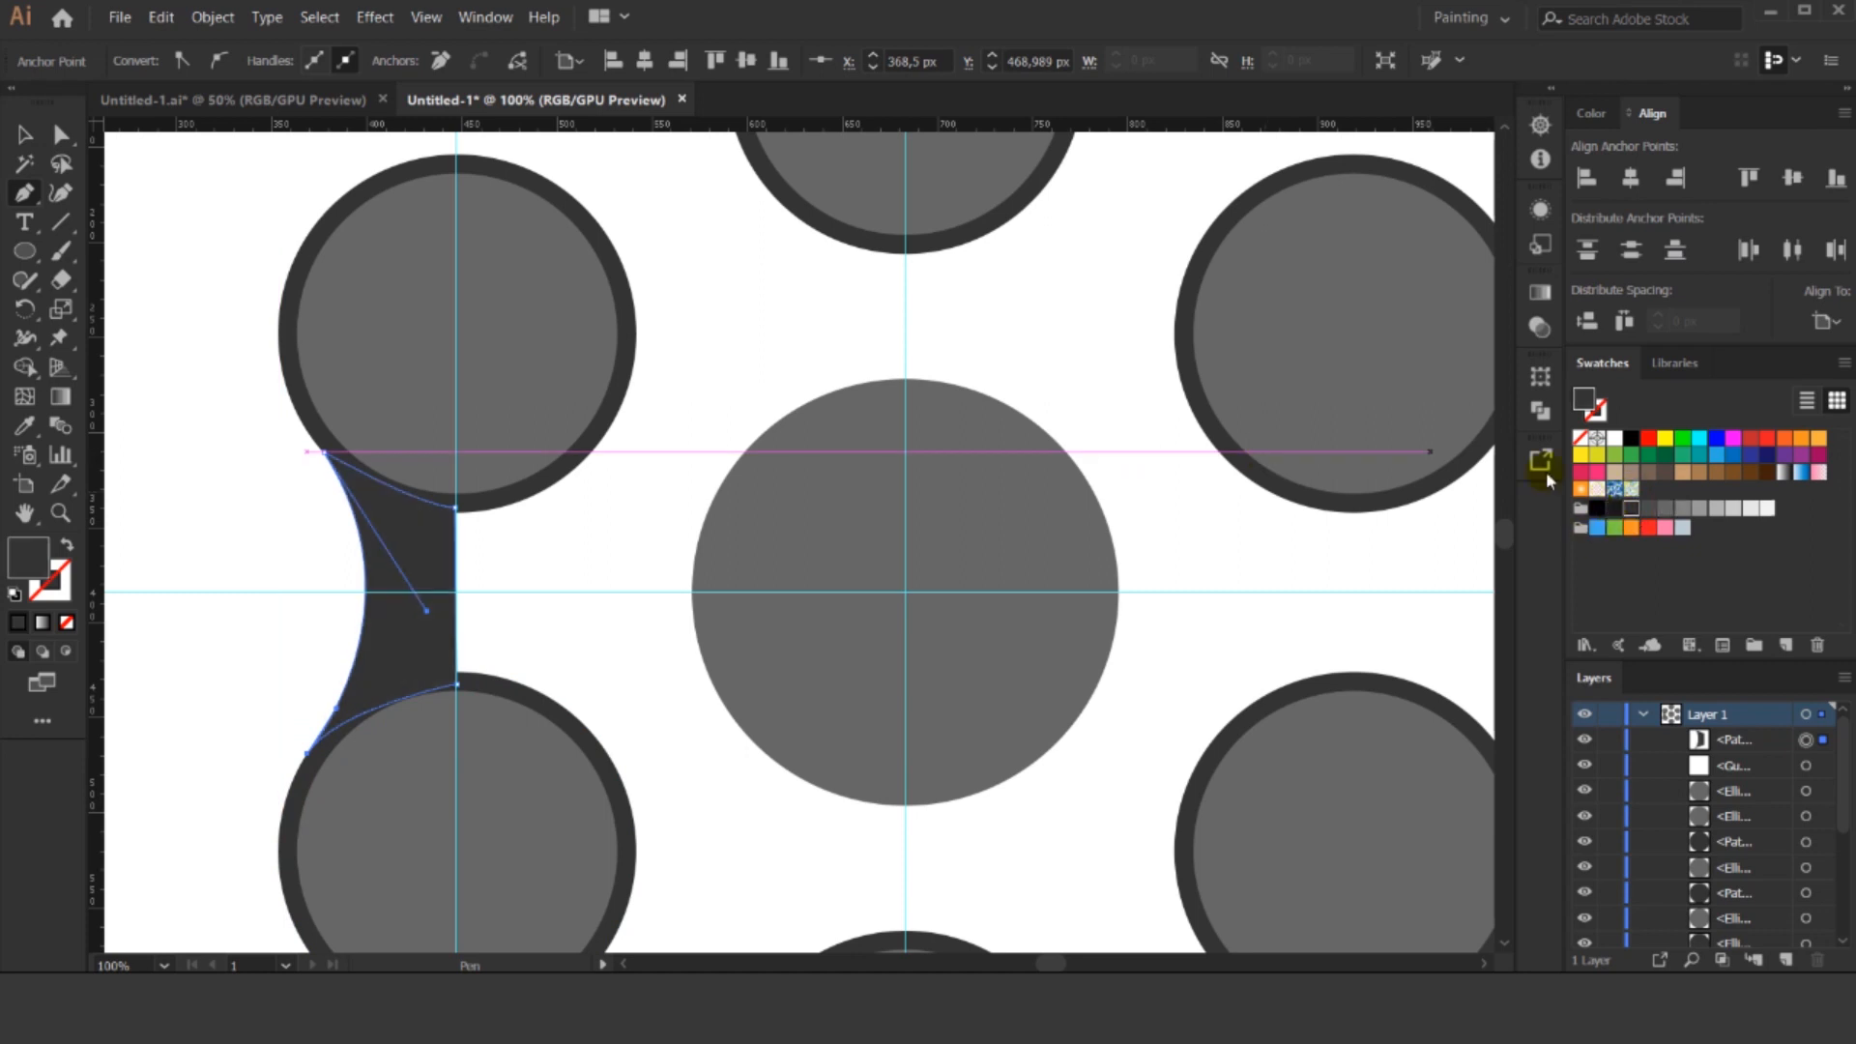
click(24, 135)
click(669, 547)
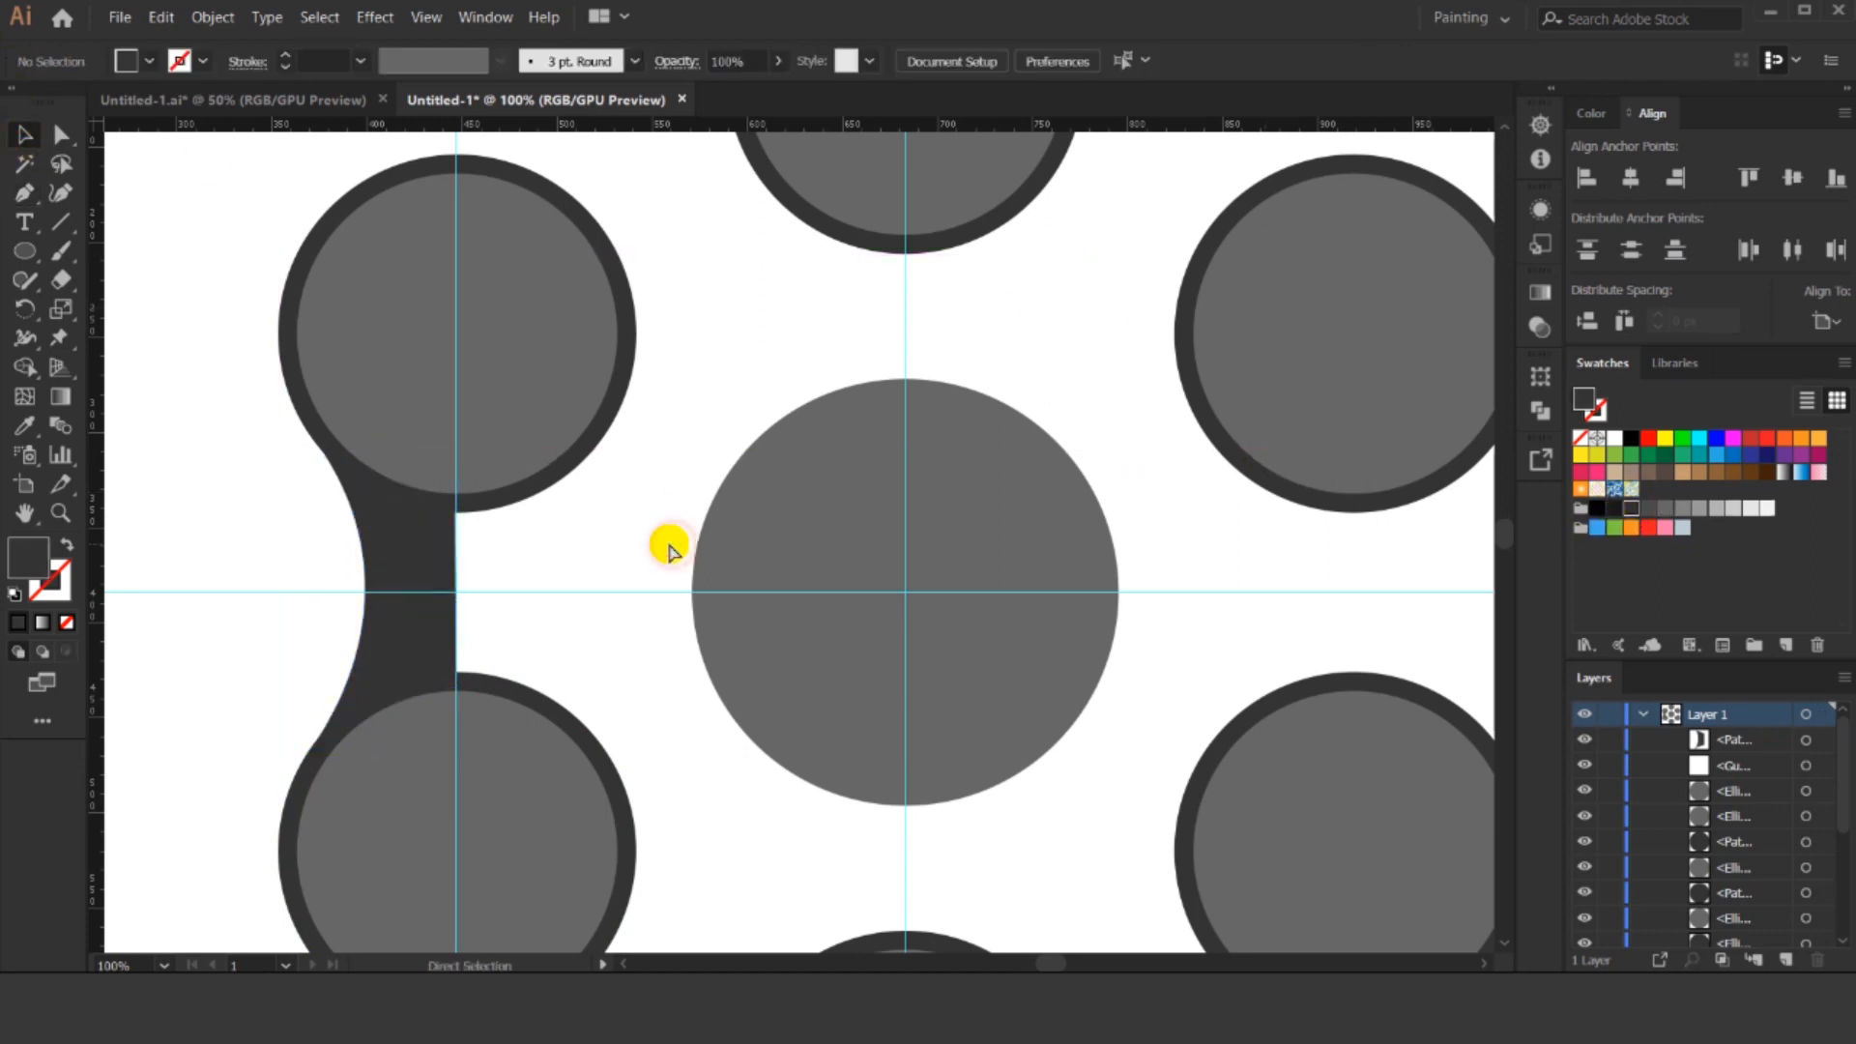
Move the bridge shape's upper inner anchor point onto the vertical guide and deselect it.
scroll(462, 527, up, 7)
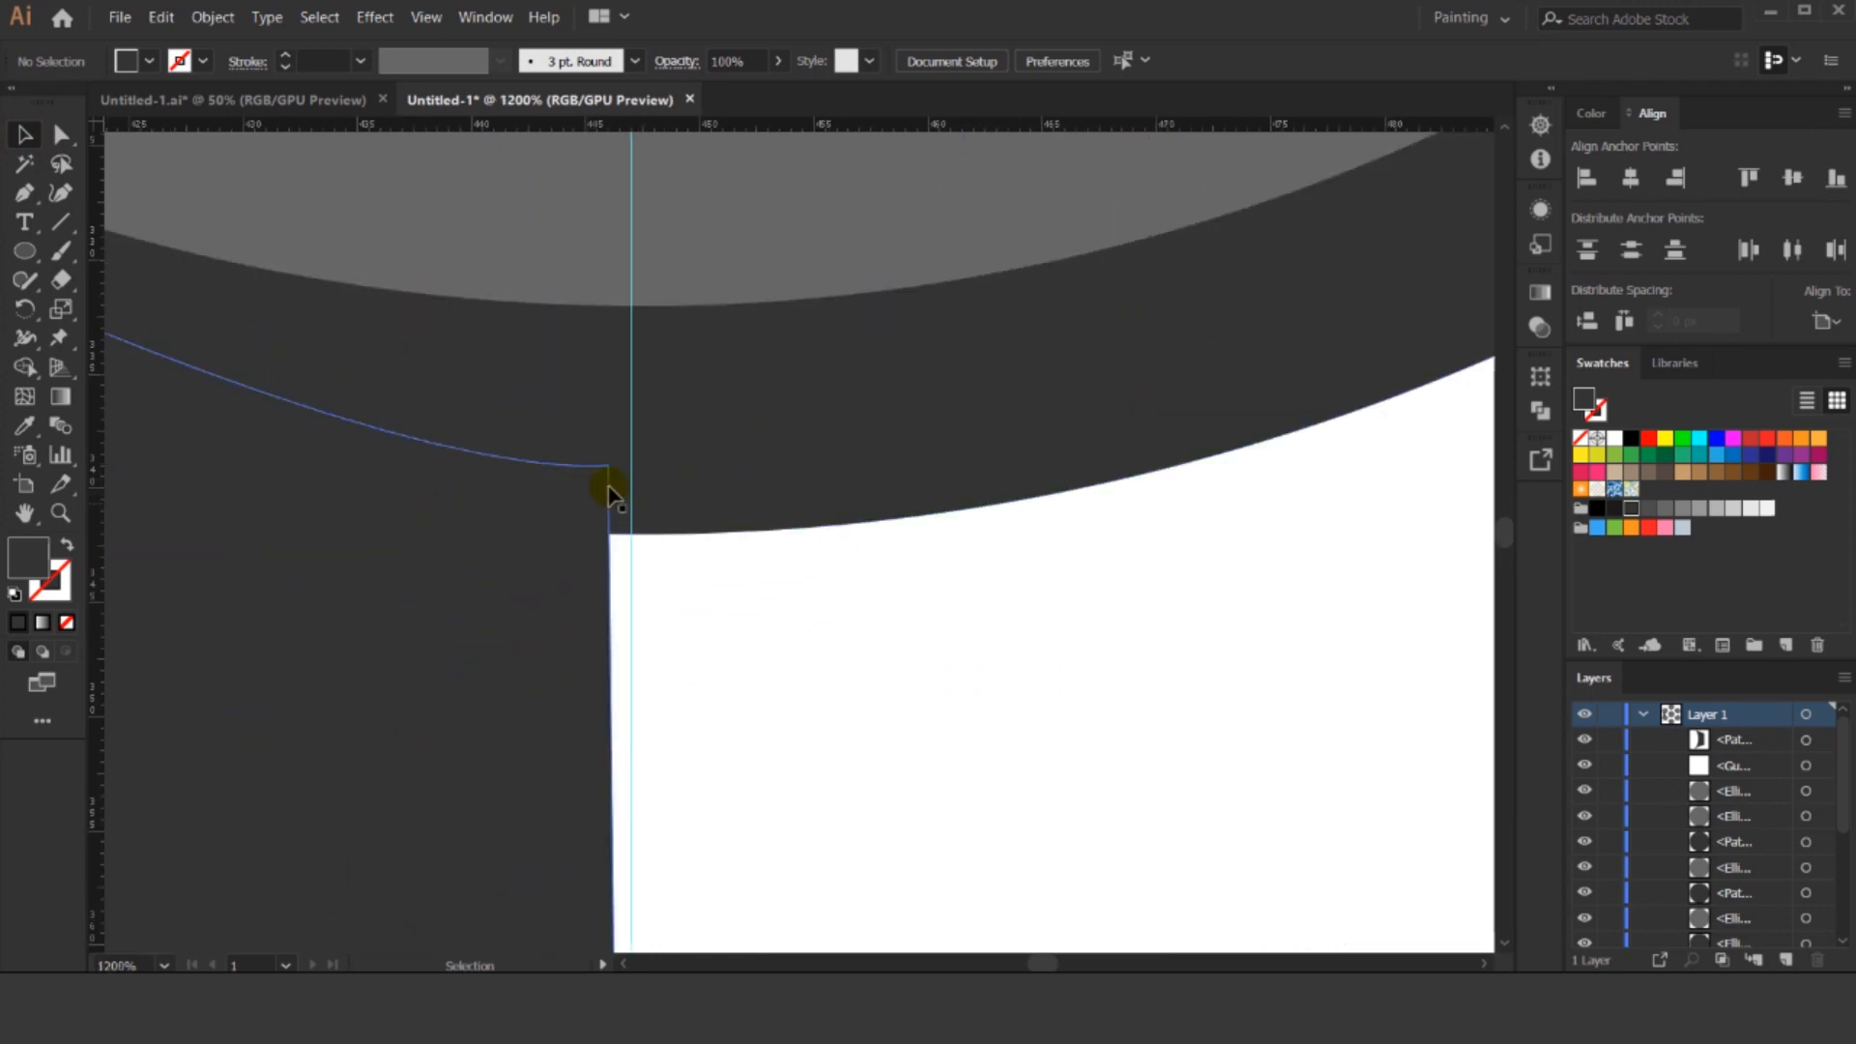
click(59, 134)
click(610, 473)
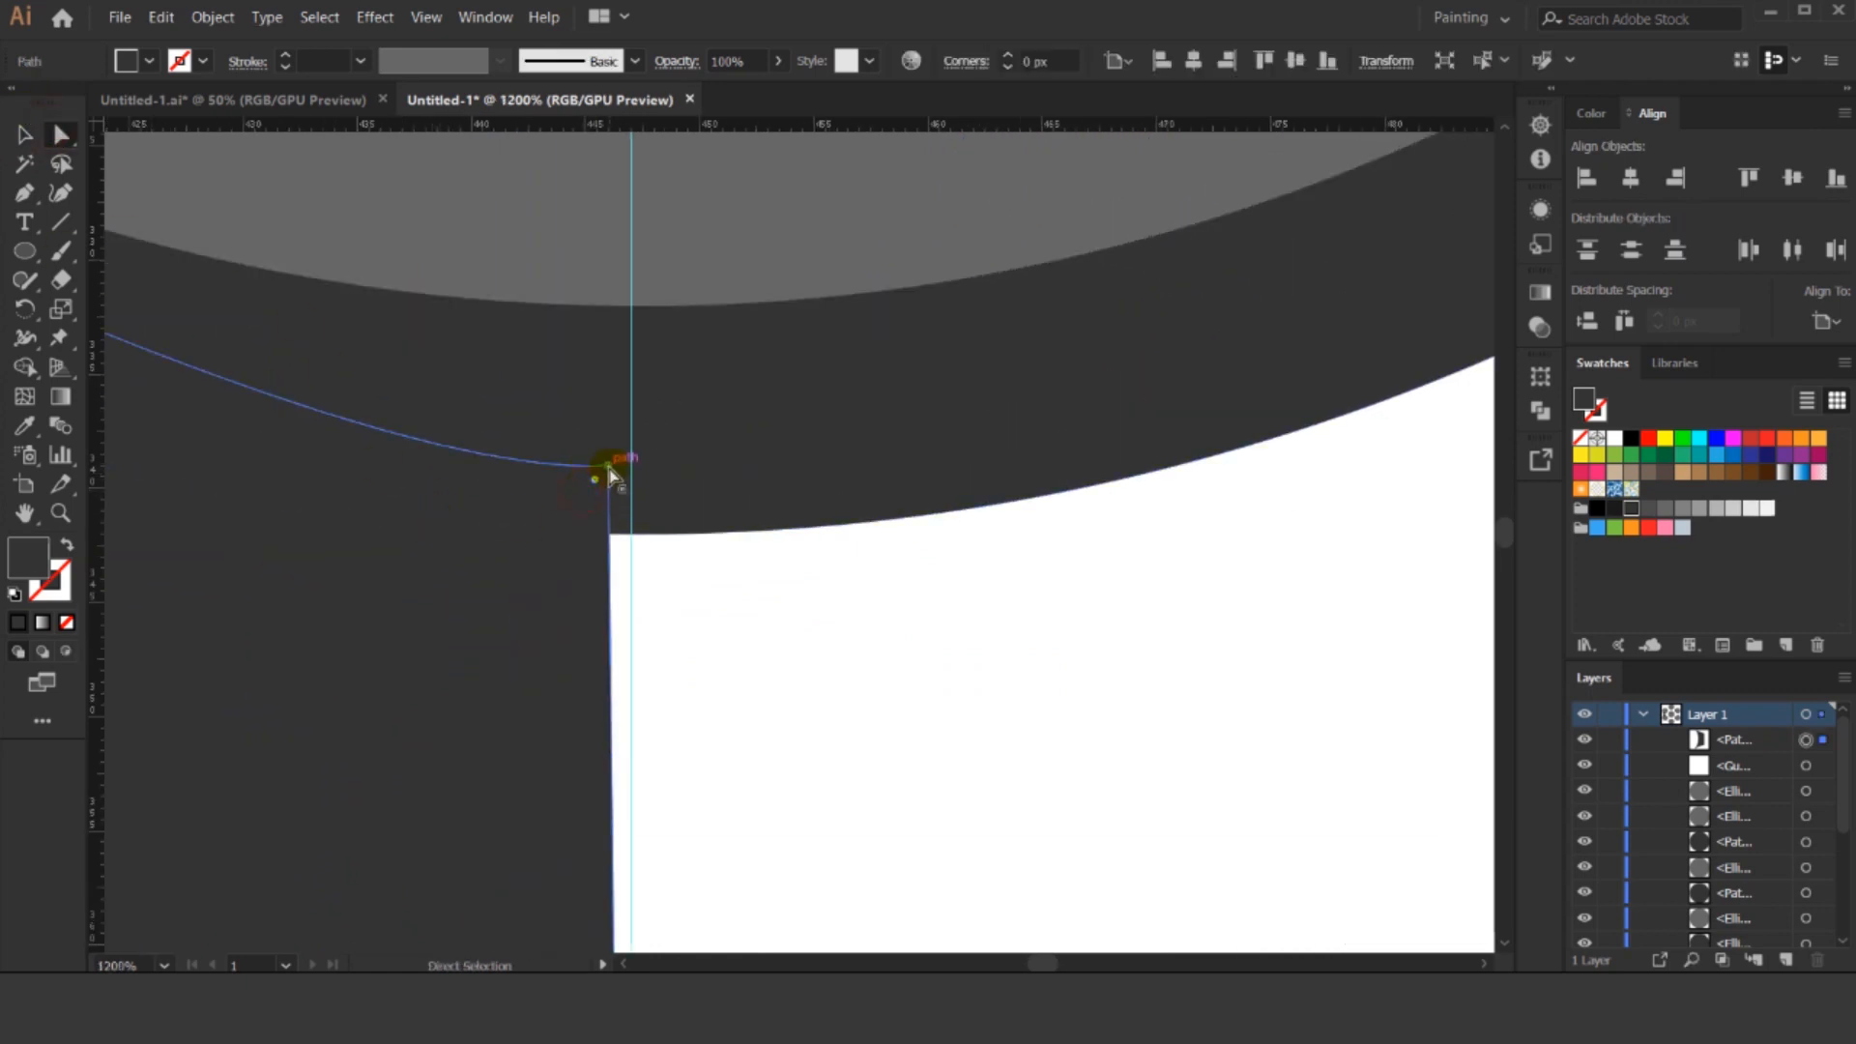
click(609, 472)
click(620, 468)
click(582, 577)
click(610, 471)
drag(610, 471, 630, 470)
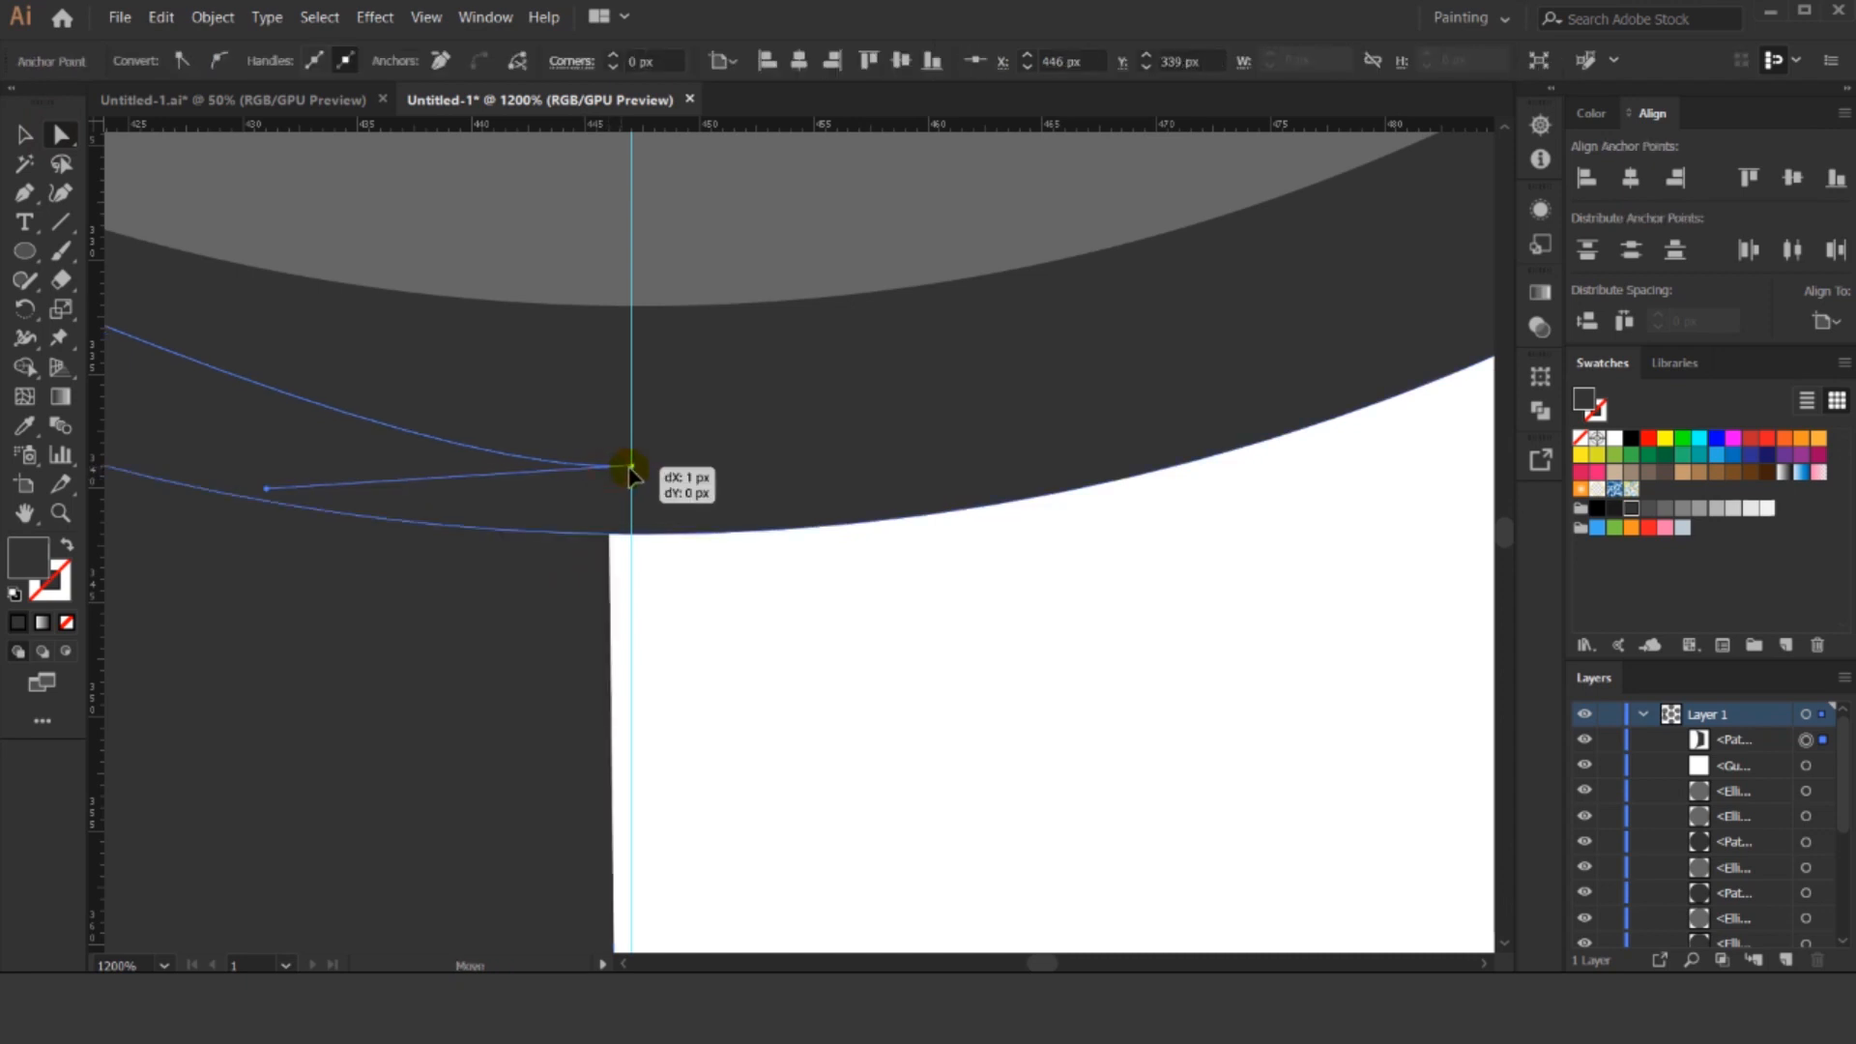
click(804, 764)
Pull the direction handle of the bridge's upper outer anchor inward to deepen the concave outer side.
scroll(822, 715, down, 2)
drag(915, 777, 940, 452)
scroll(940, 452, down, 3)
drag(994, 705, 961, 582)
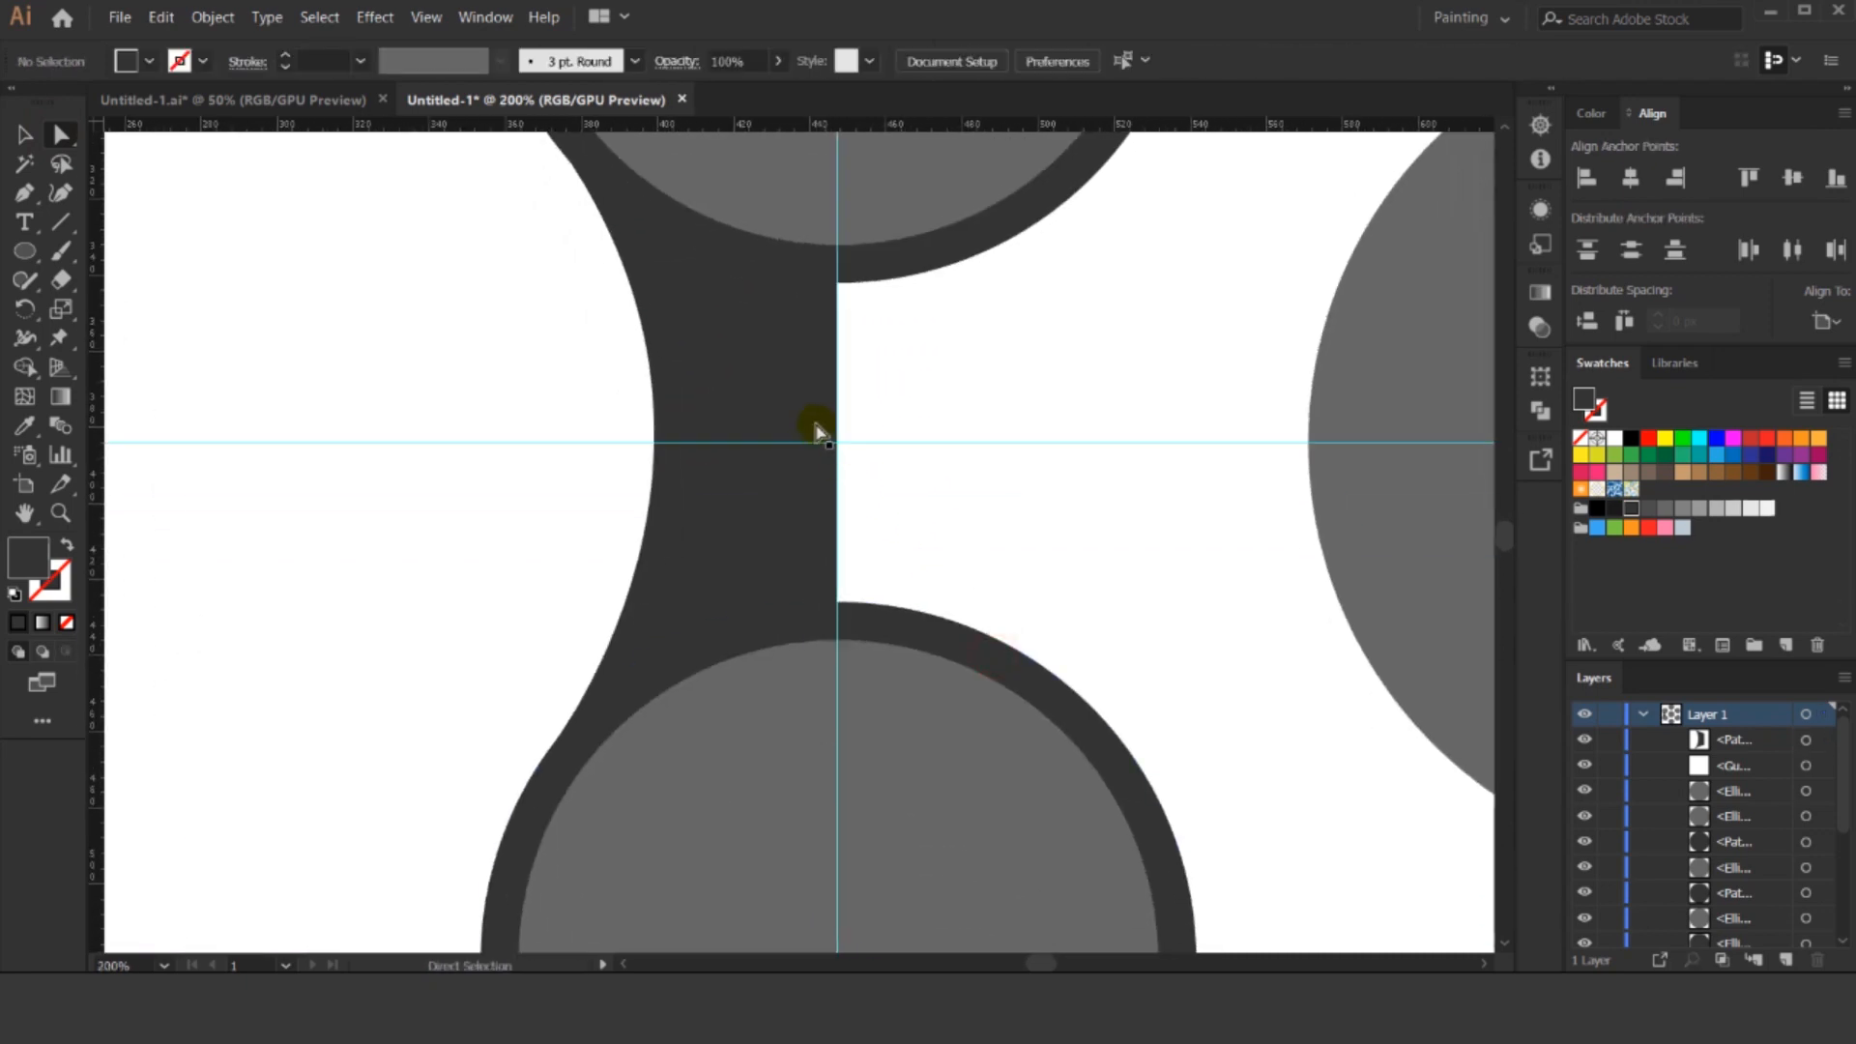
drag(915, 422, 801, 491)
scroll(923, 416, down, 4)
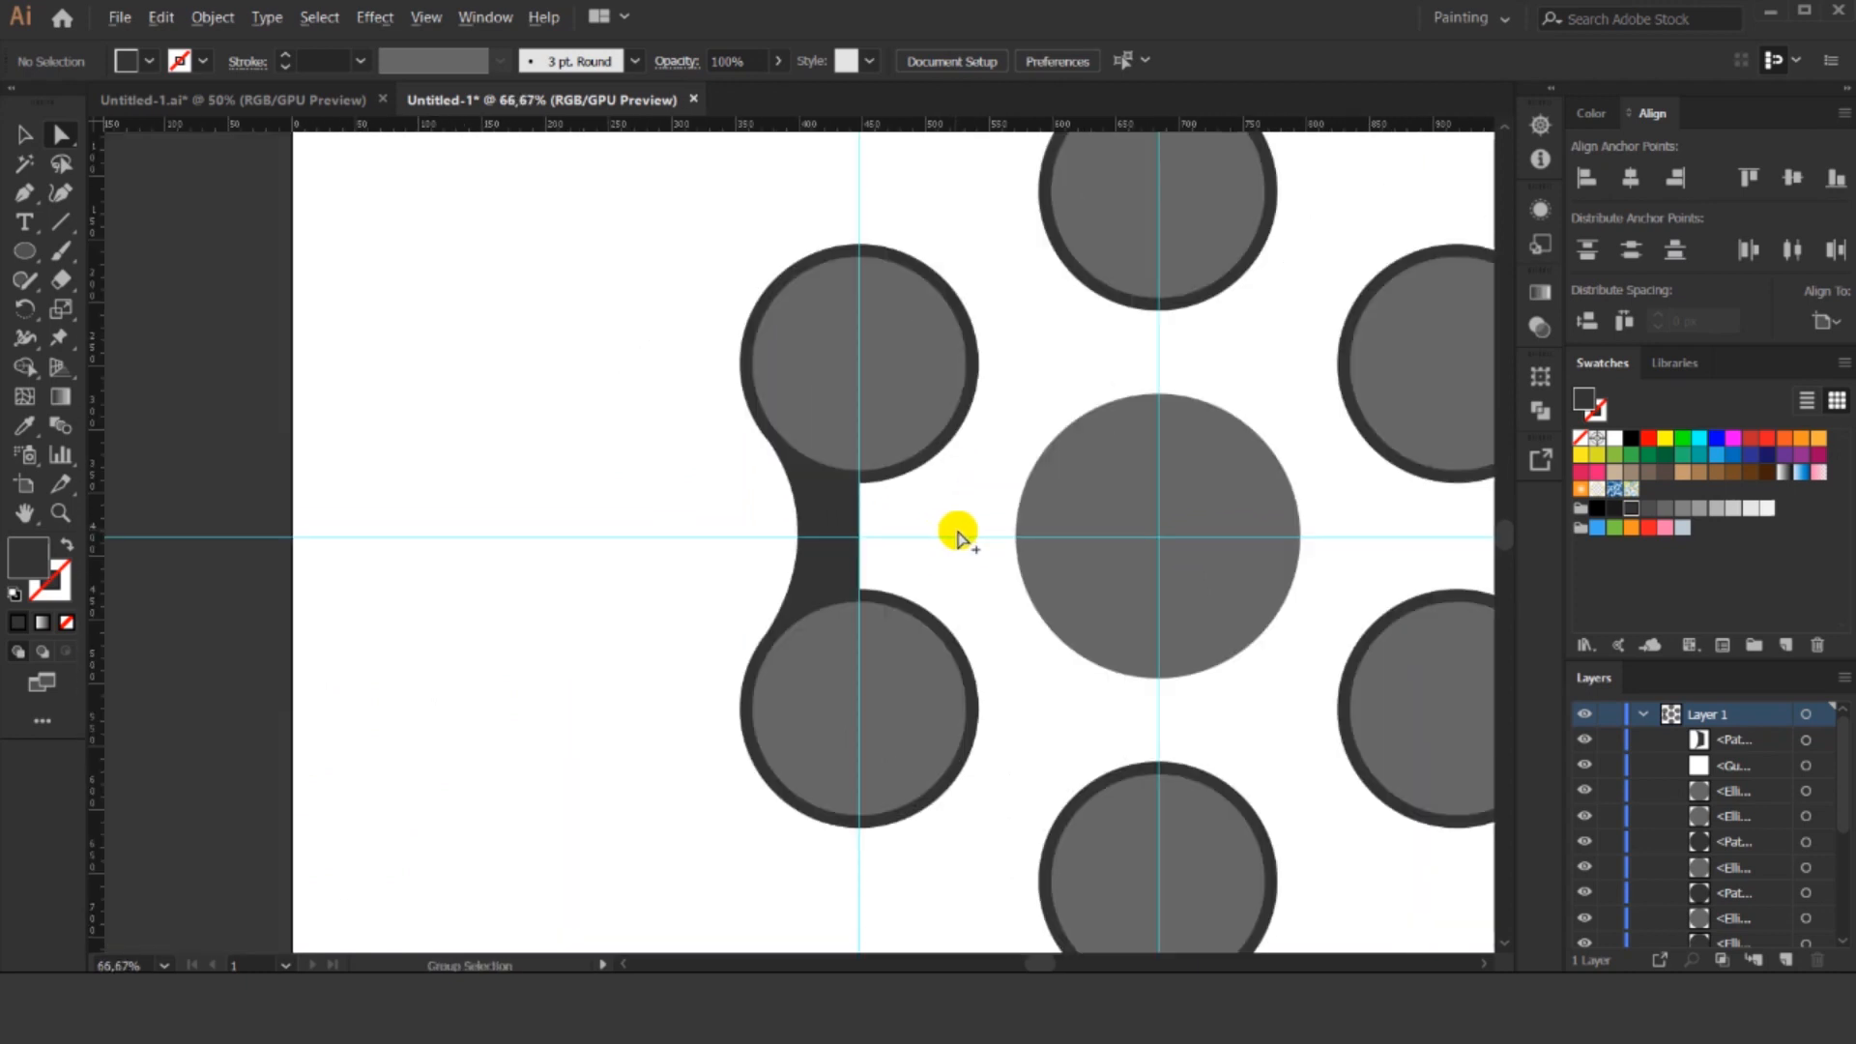
scroll(956, 531, up, 1)
click(788, 491)
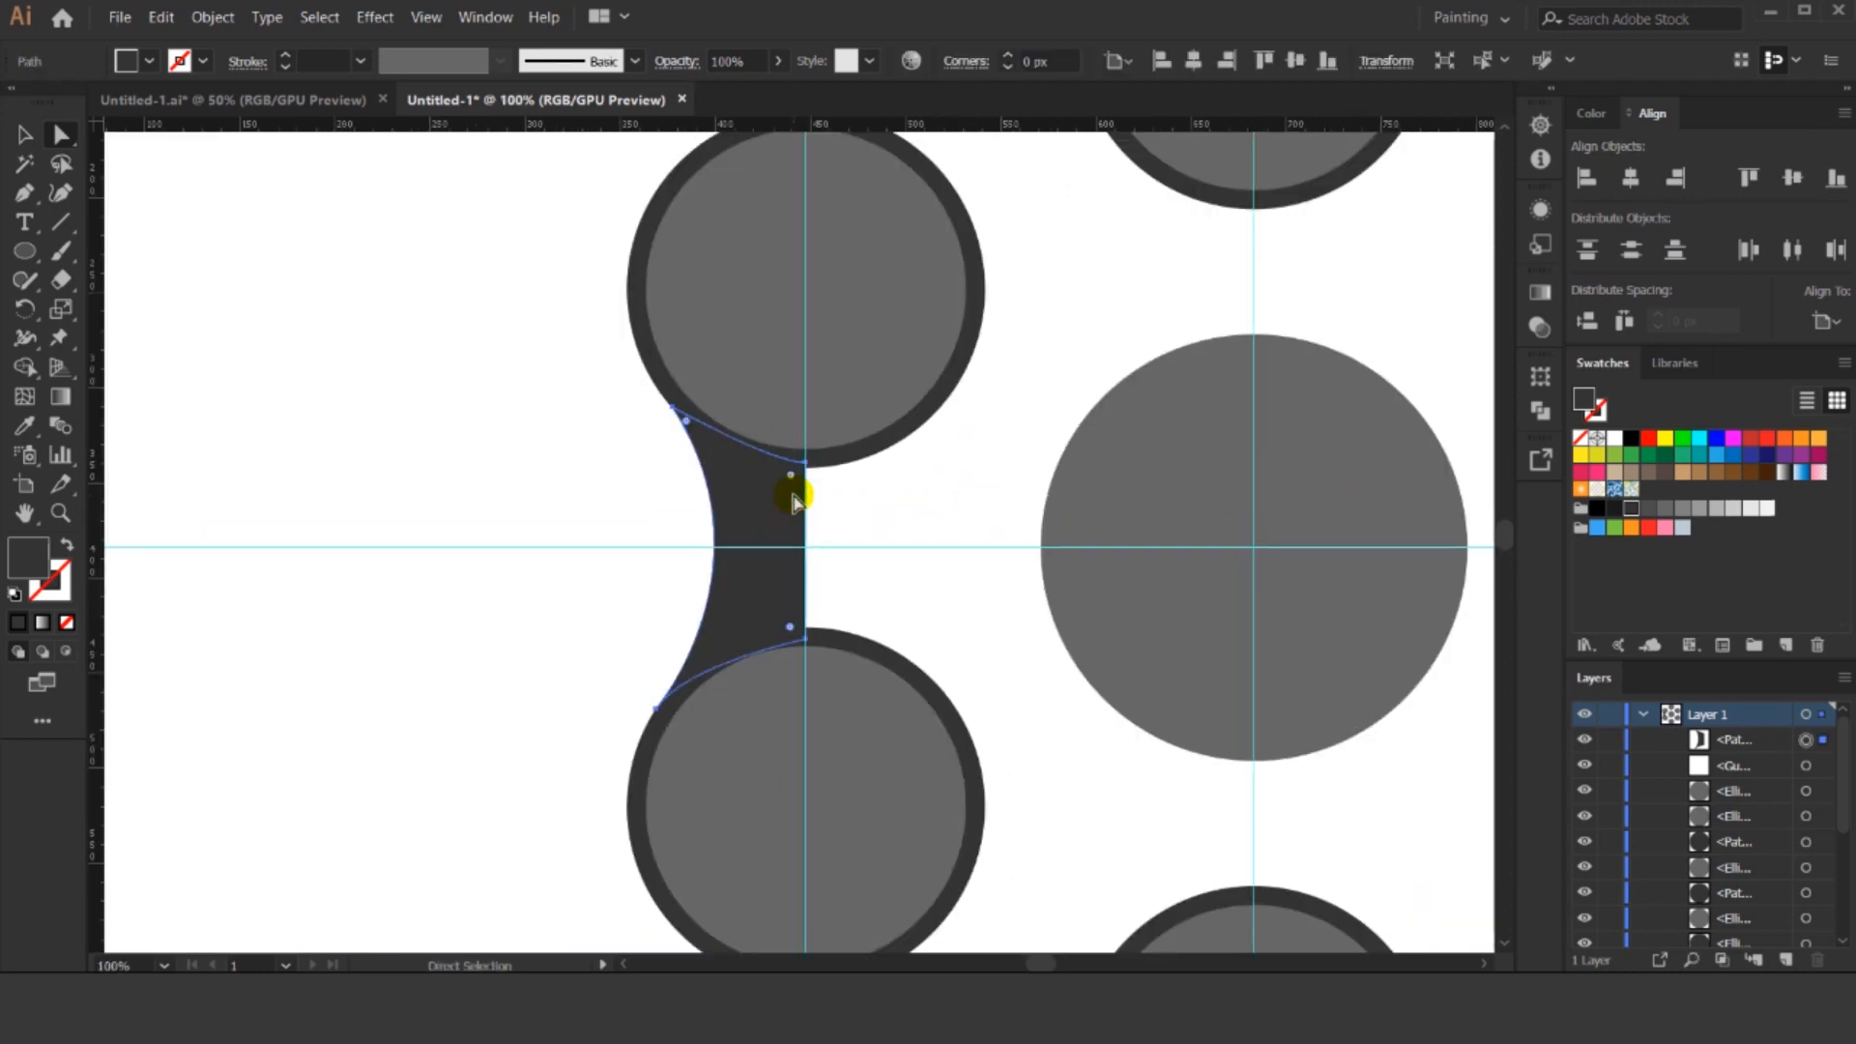
drag(683, 420, 808, 544)
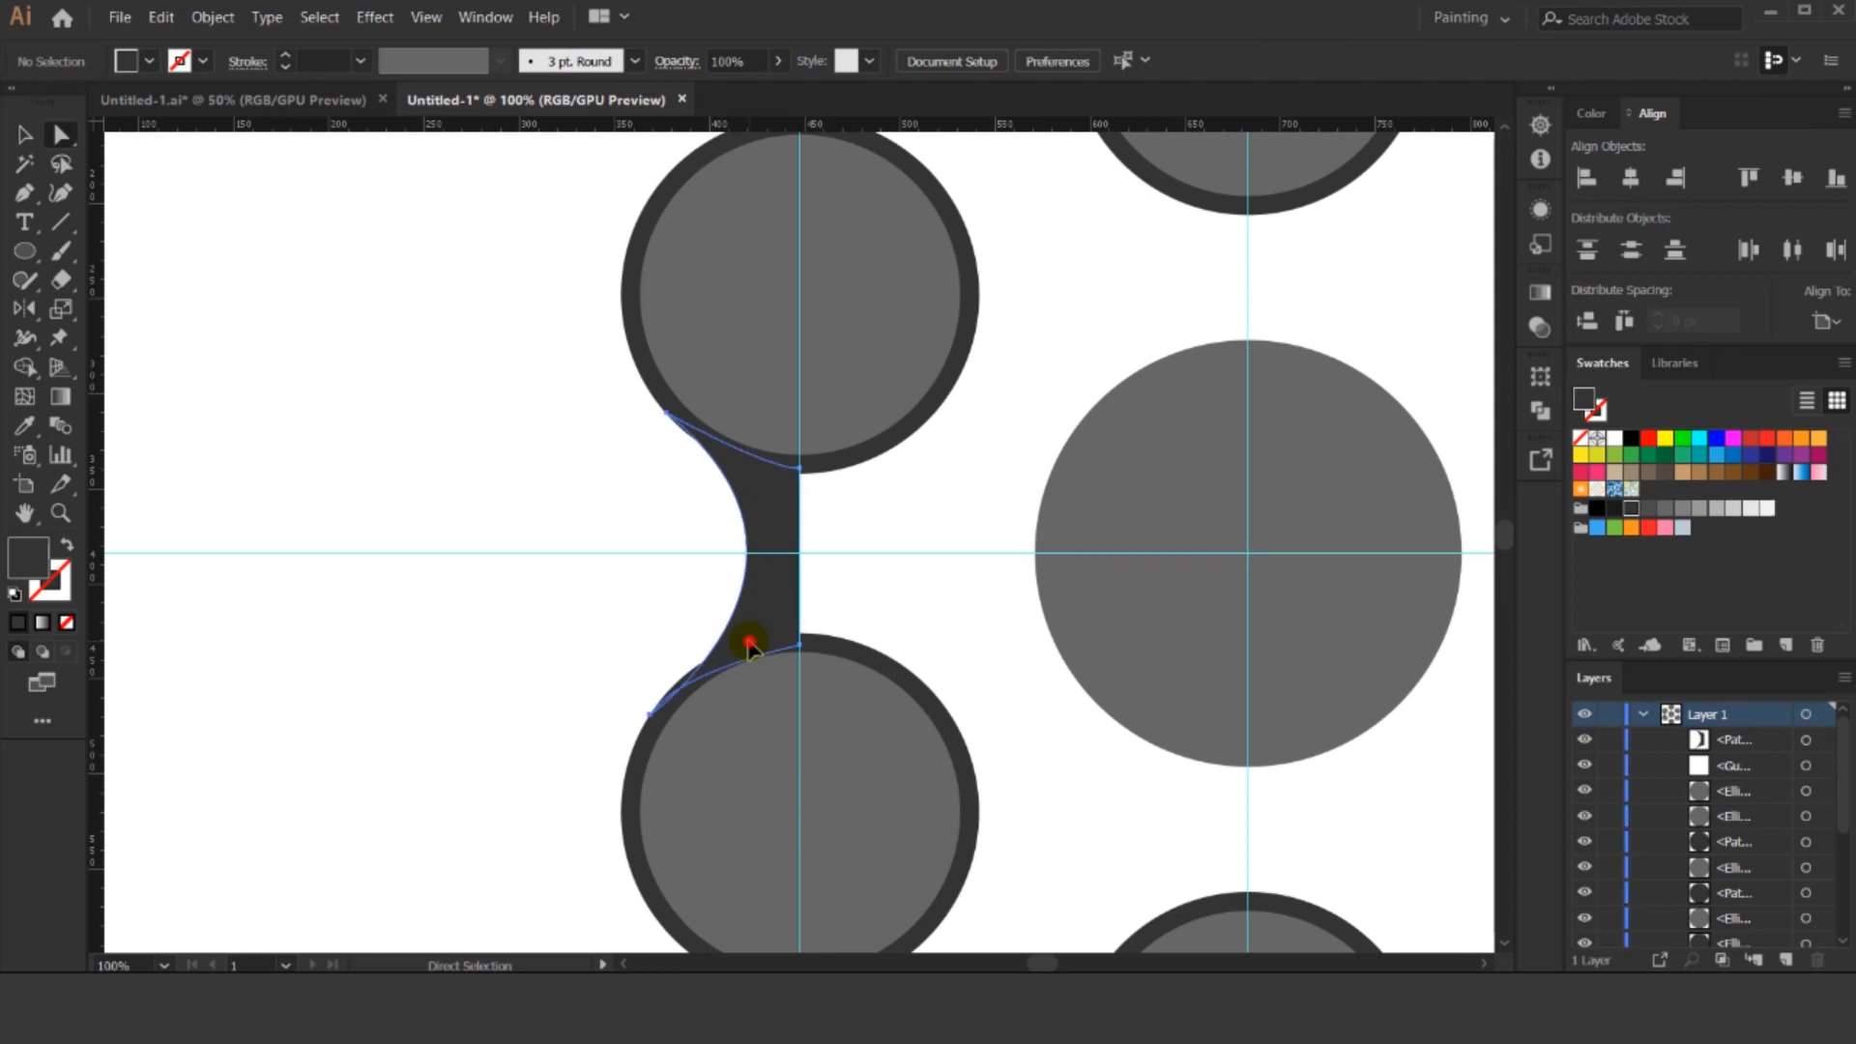
Shift the bridge's lower outer anchor along the lower-left circle's rim and adjust the upper outer anchor's handle for a smoother curve.
click(749, 641)
click(652, 716)
drag(651, 715, 703, 670)
click(855, 564)
mouse_move(854, 568)
mouse_down()
mouse_move(837, 570)
mouse_move(855, 564)
mouse_up()
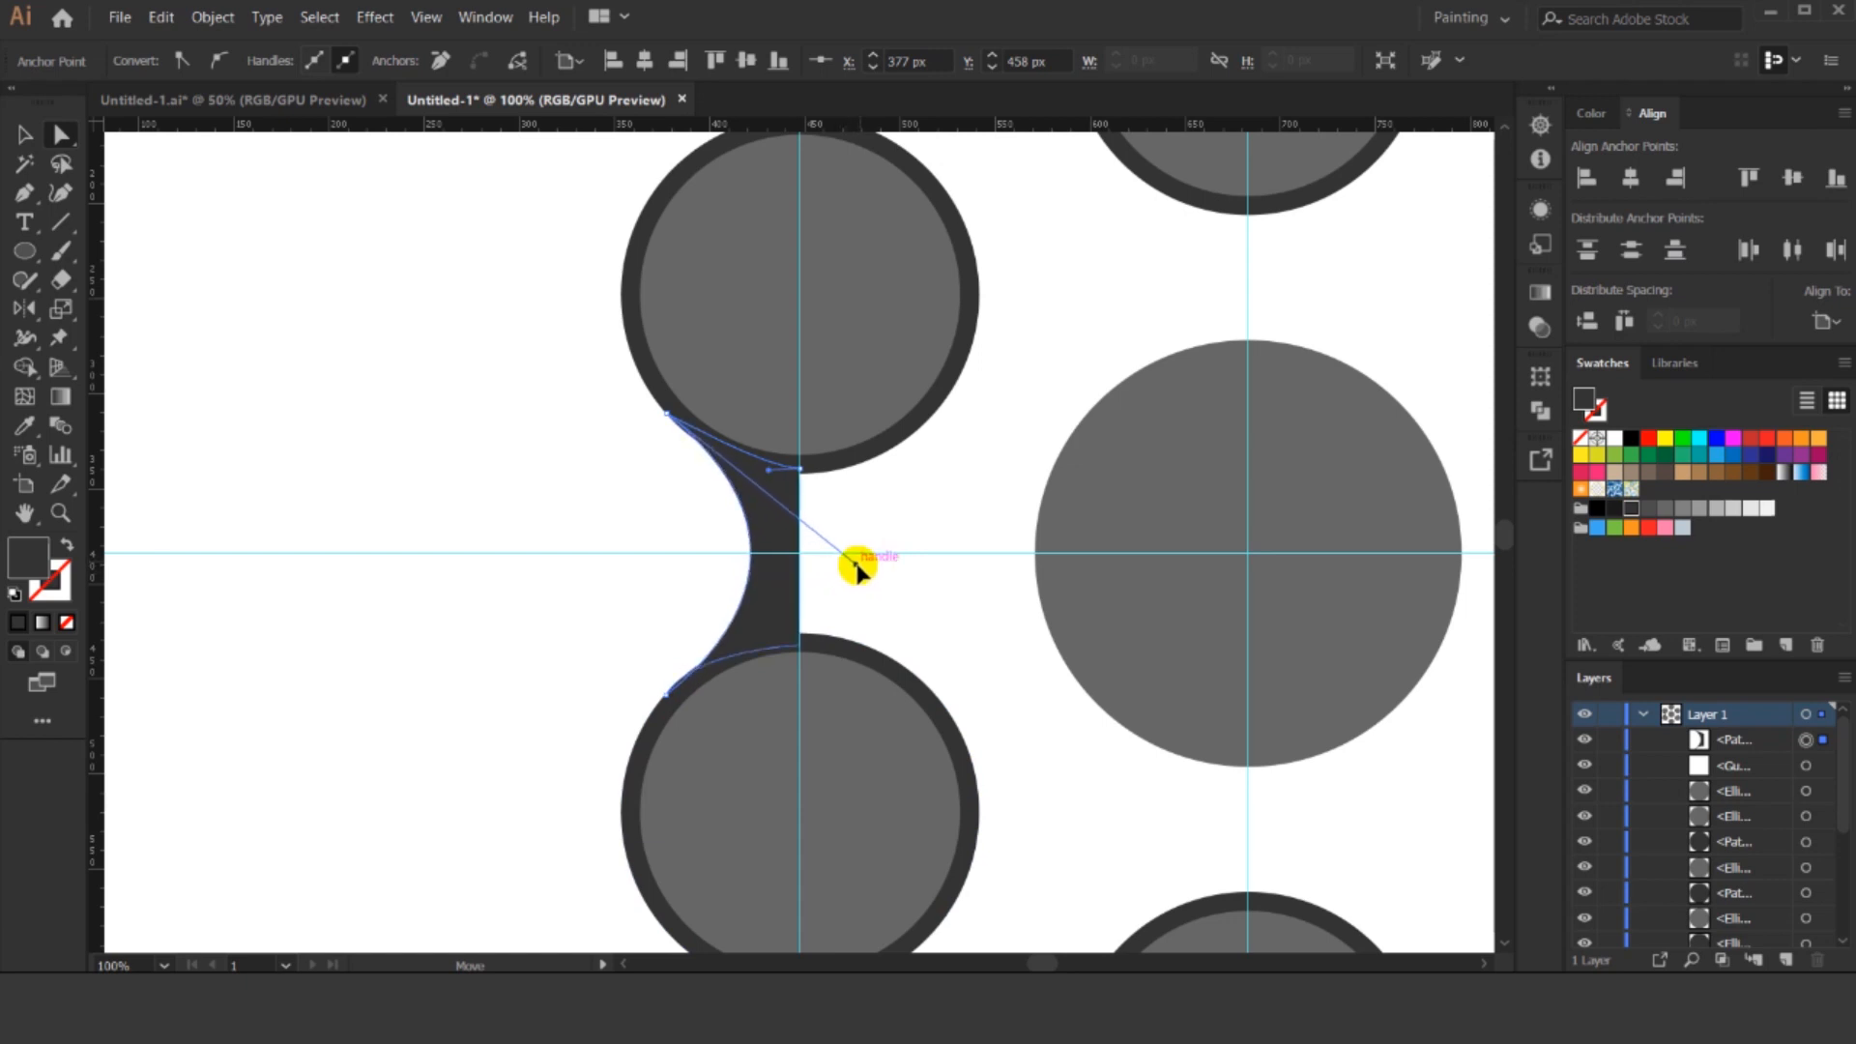
click(843, 522)
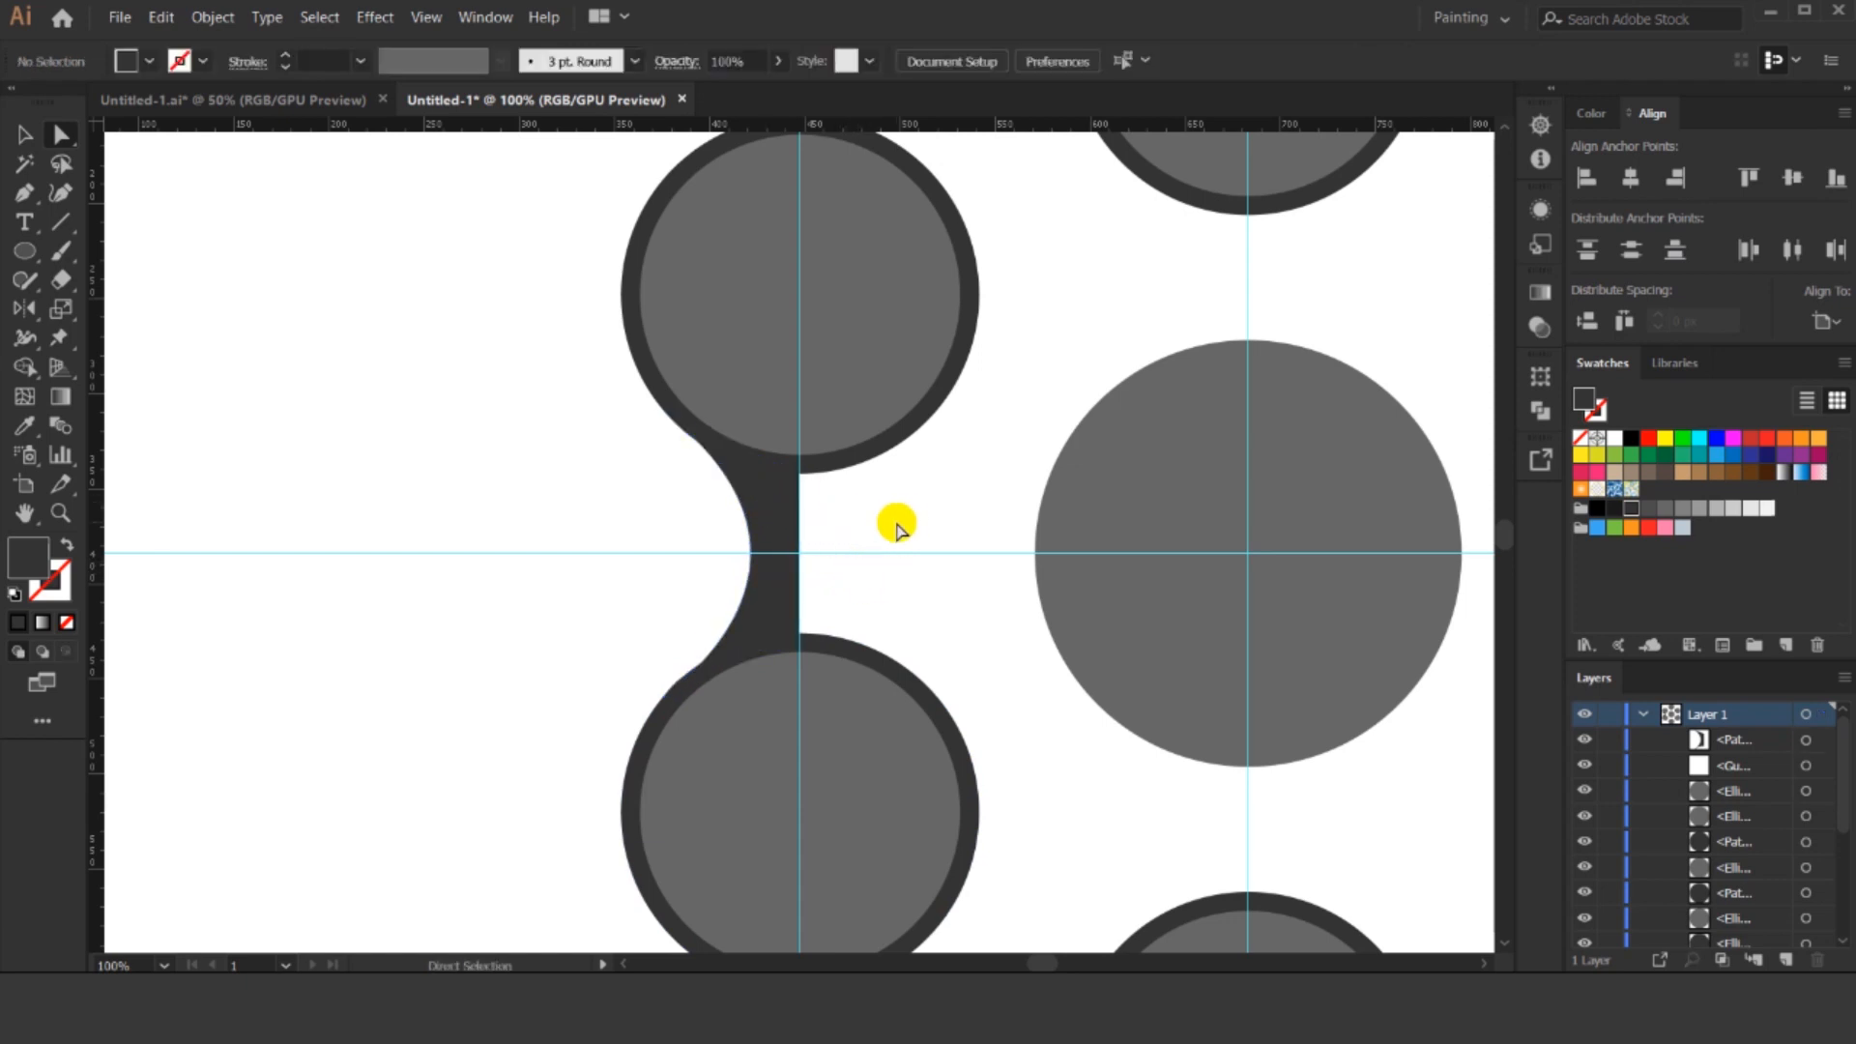
Refine the bridge's lower outer anchor and its direction handle so the edge blends into the lower-left circle's rim.
scroll(899, 532, down, 2)
click(723, 611)
scroll(725, 612, up, 5)
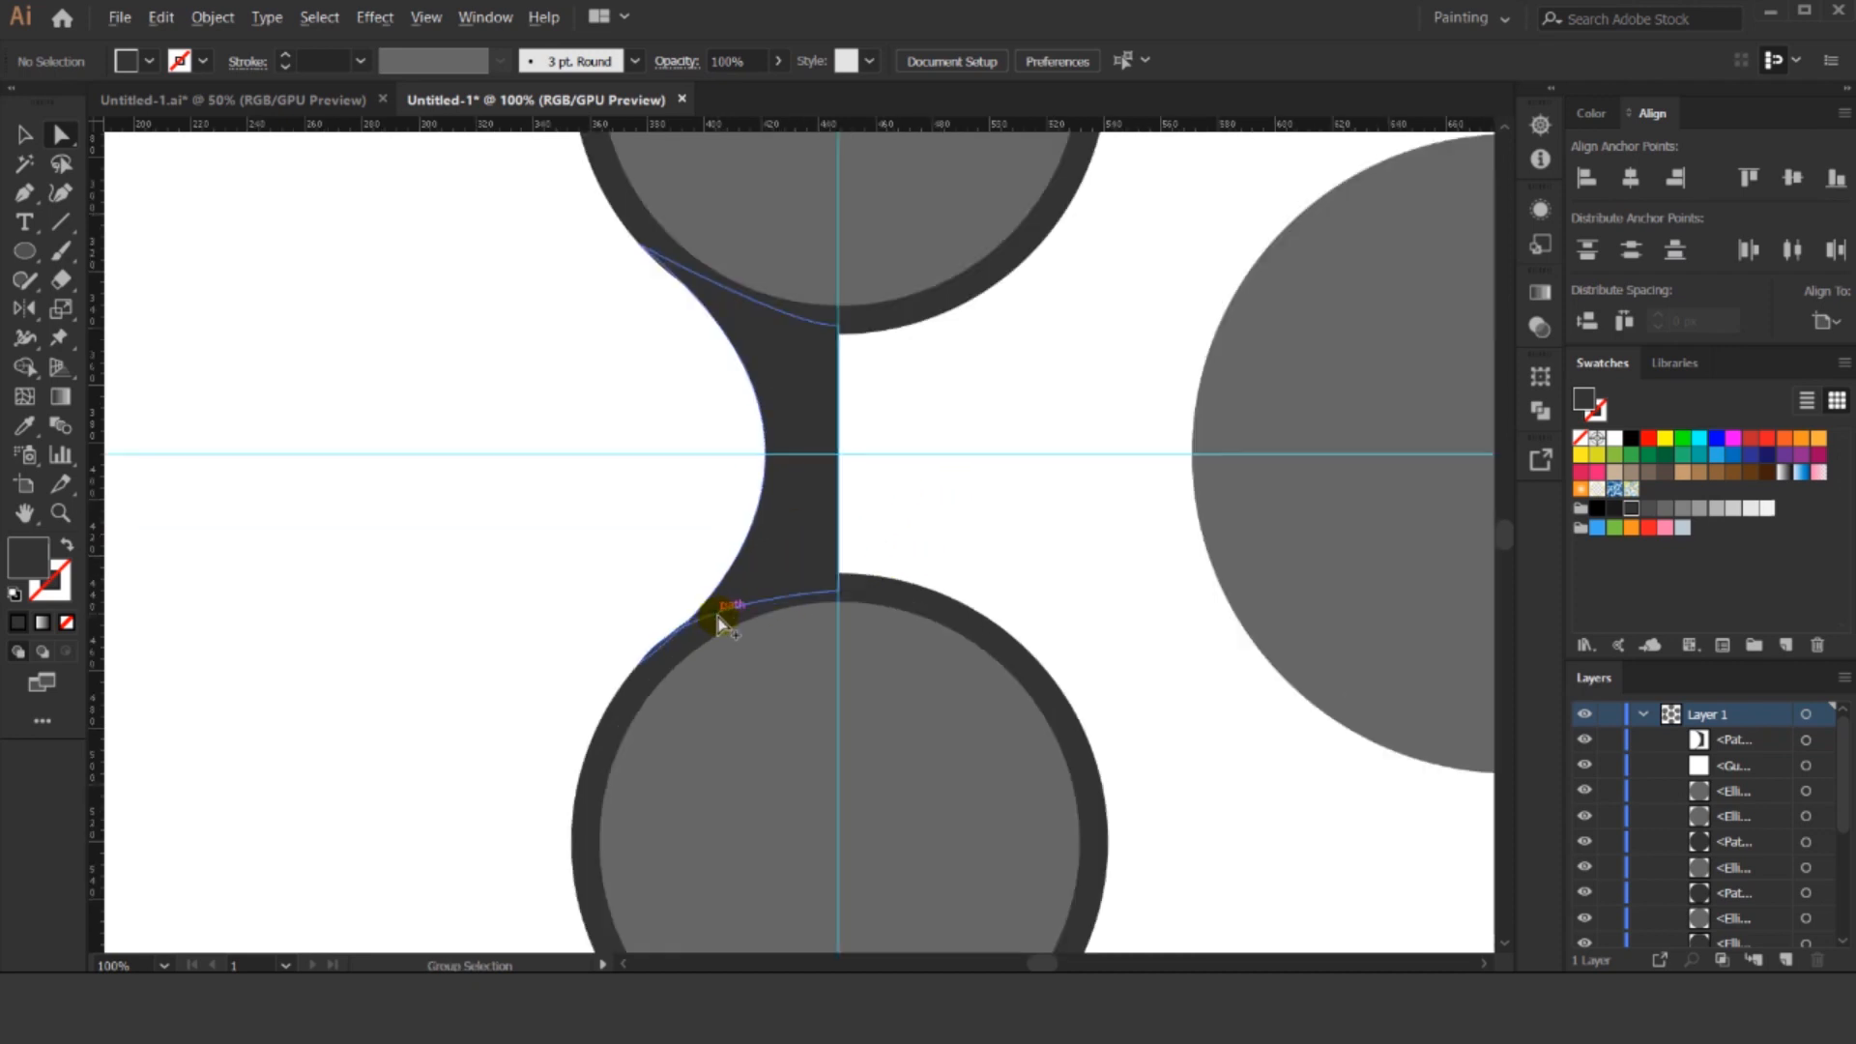
click(416, 800)
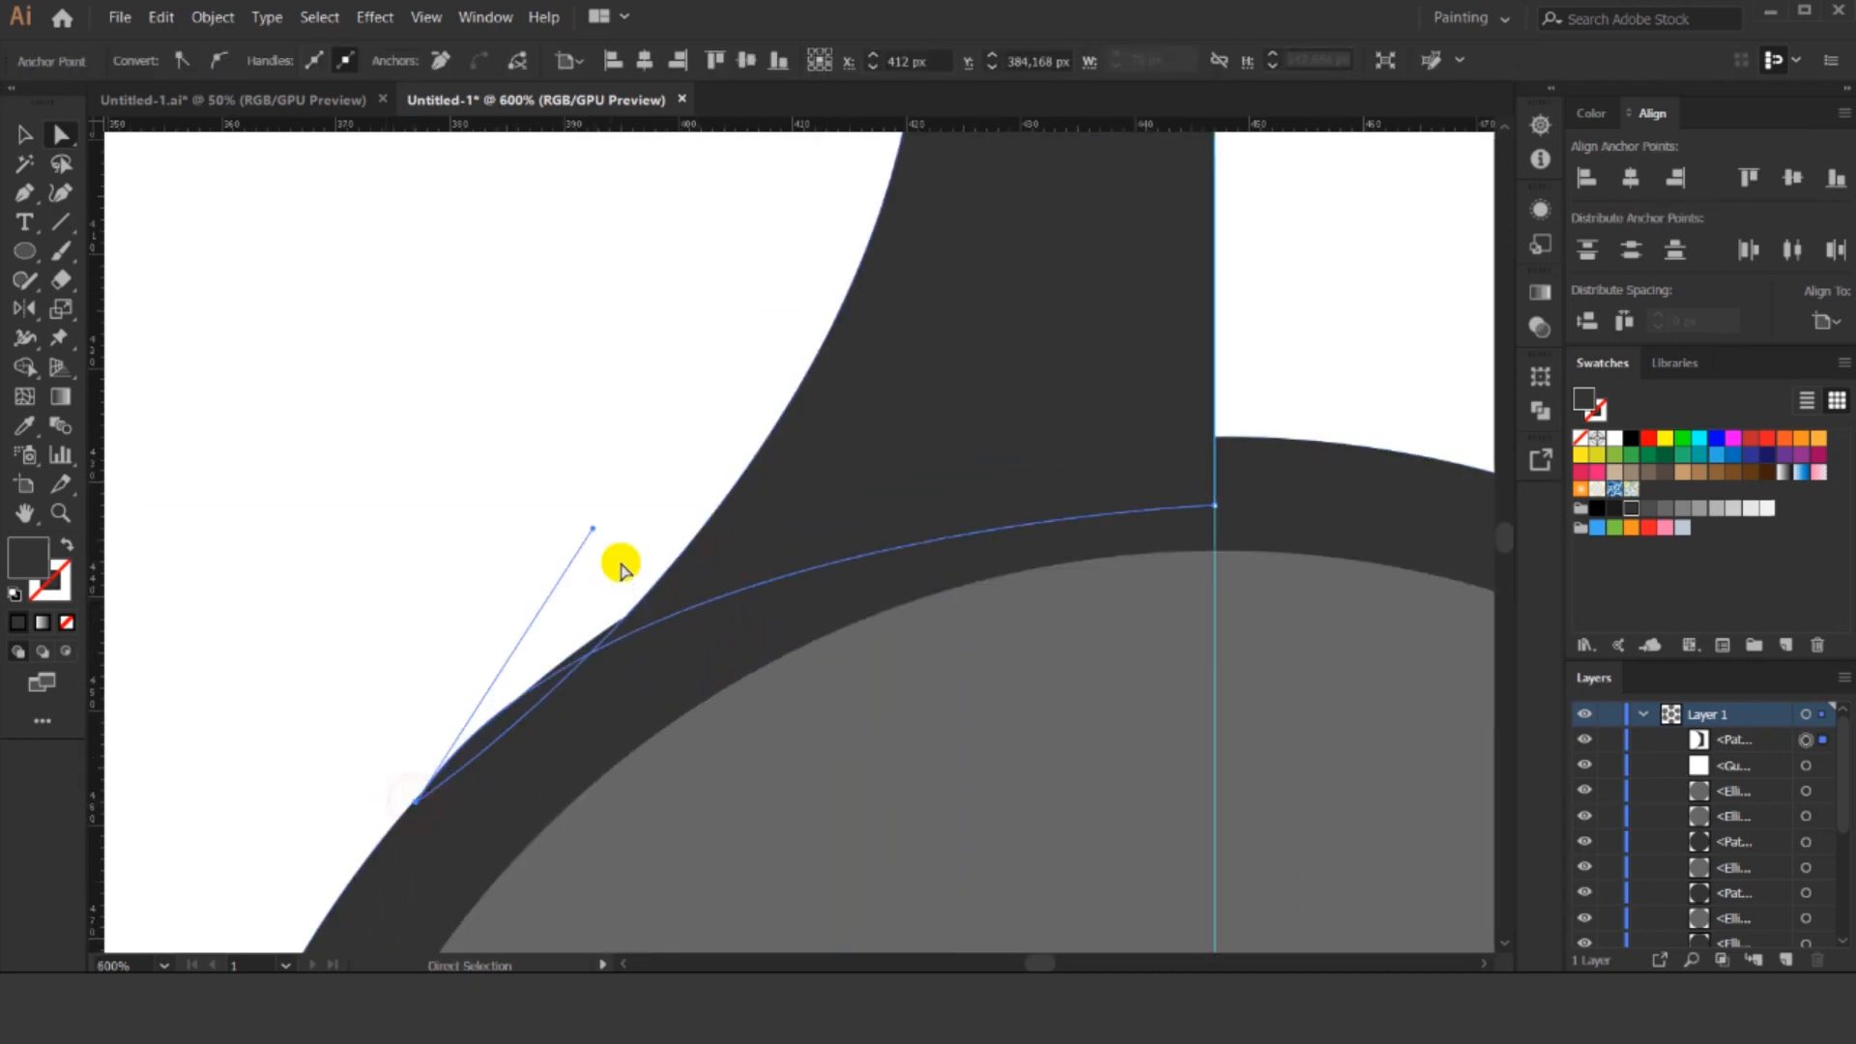
drag(591, 530, 689, 642)
drag(417, 804, 443, 762)
drag(725, 611, 705, 608)
key(ctrl+z)
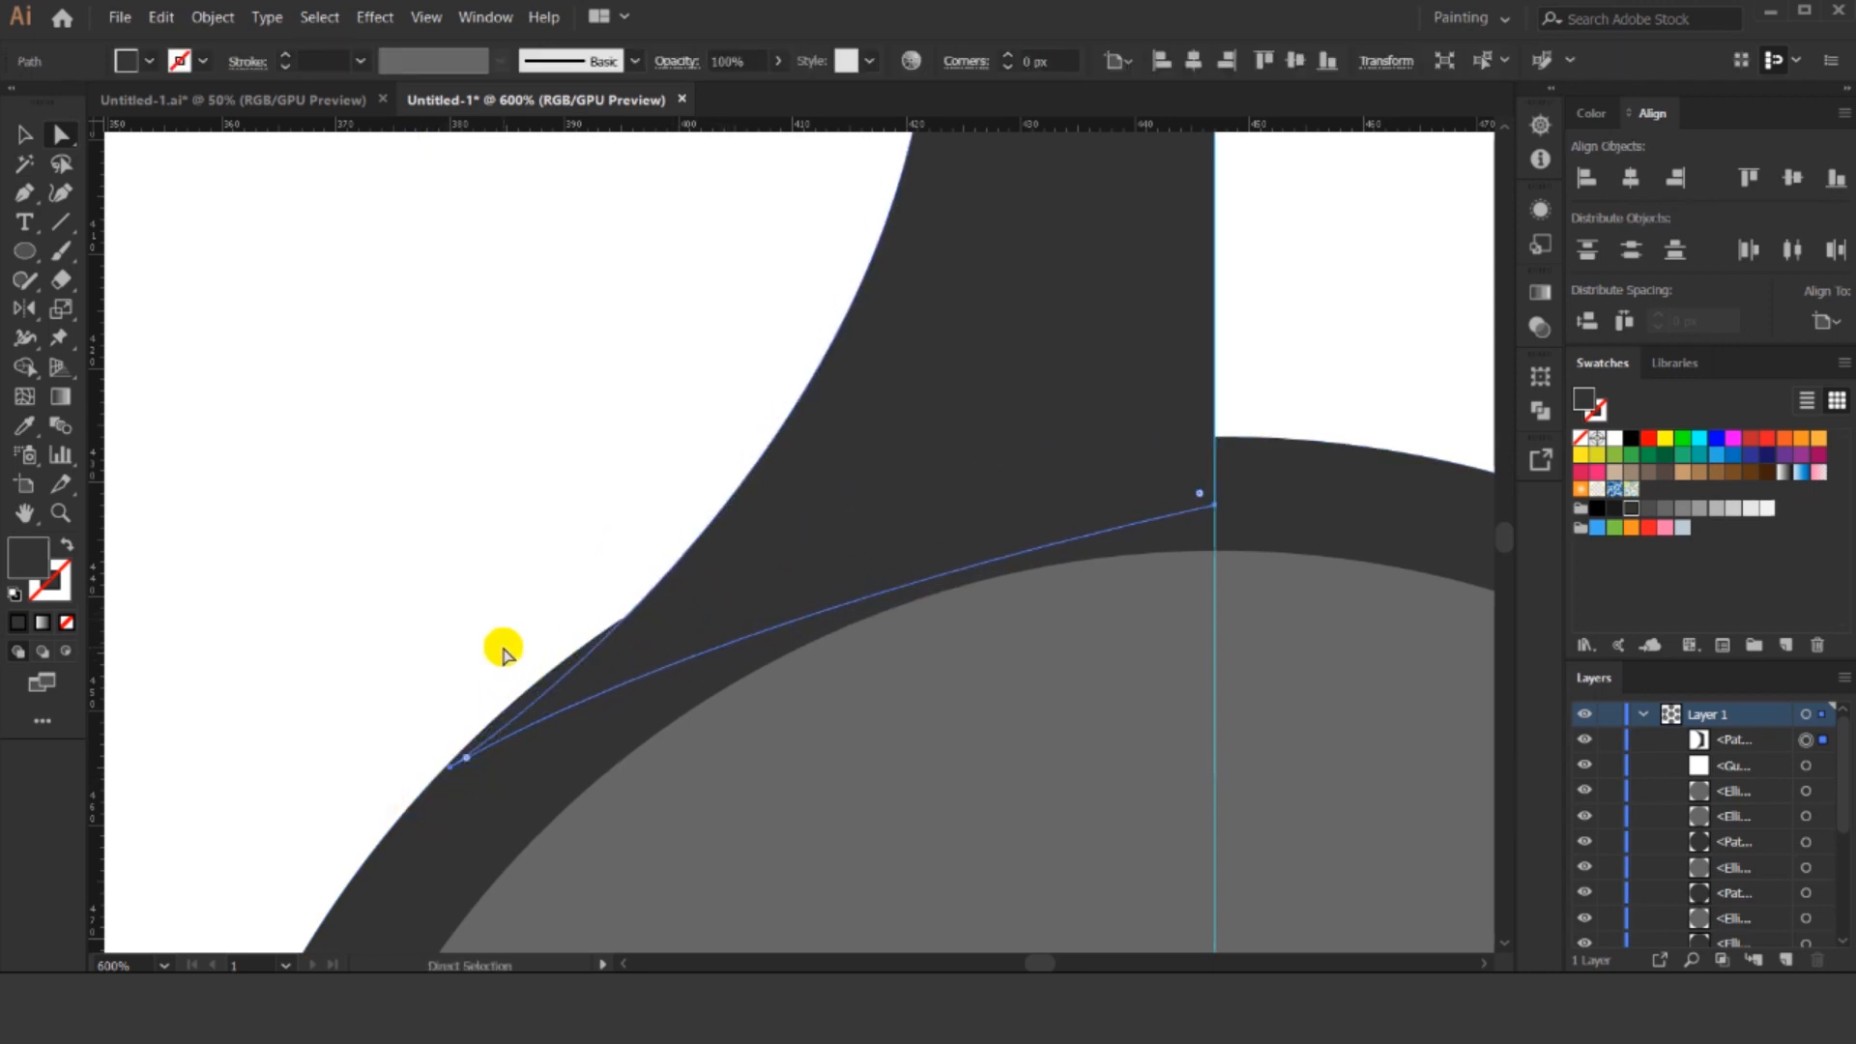
Adjust the upper outer anchor's direction handle to even out the bridge's concave side, and deselect the shape.
scroll(513, 653, down, 3)
drag(604, 362, 653, 448)
drag(545, 244, 912, 568)
click(969, 481)
scroll(969, 482, down, 1)
scroll(941, 535, down, 1)
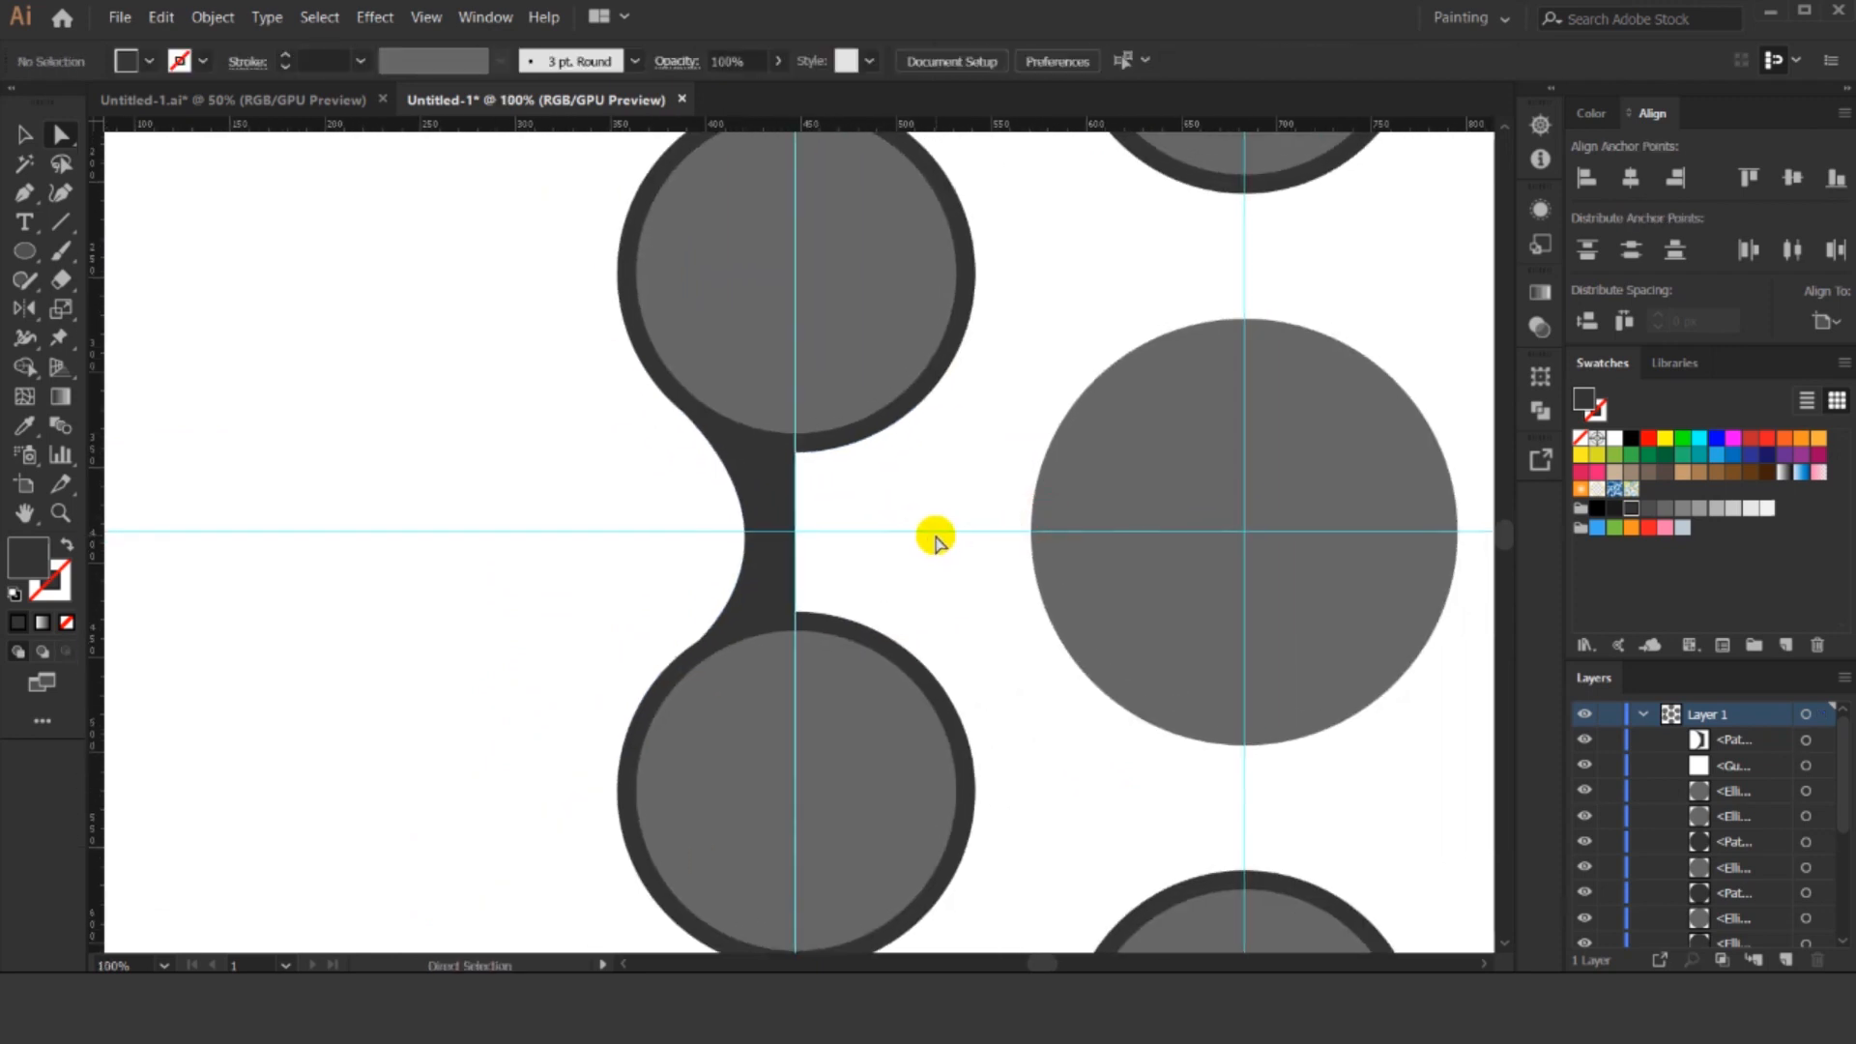
Reflect a copy of the half bridge across the vertical guide through the left circles.
click(790, 496)
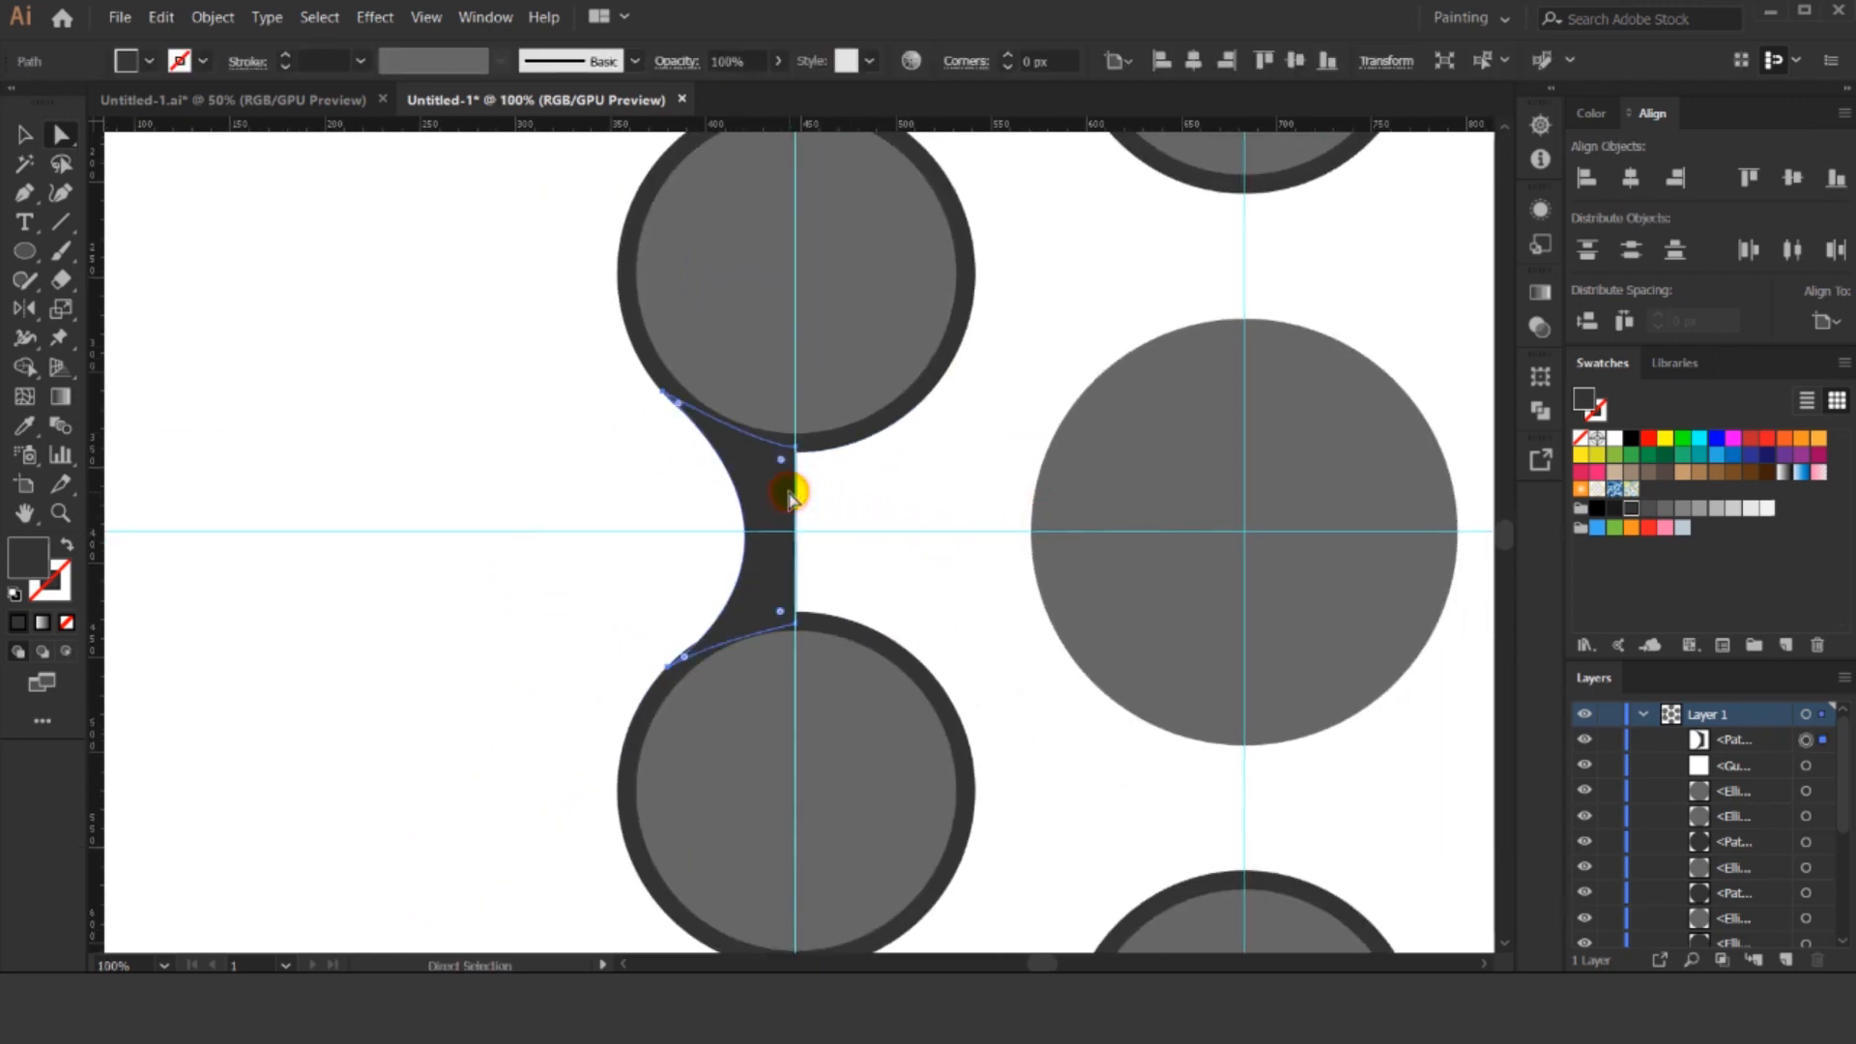
click(17, 310)
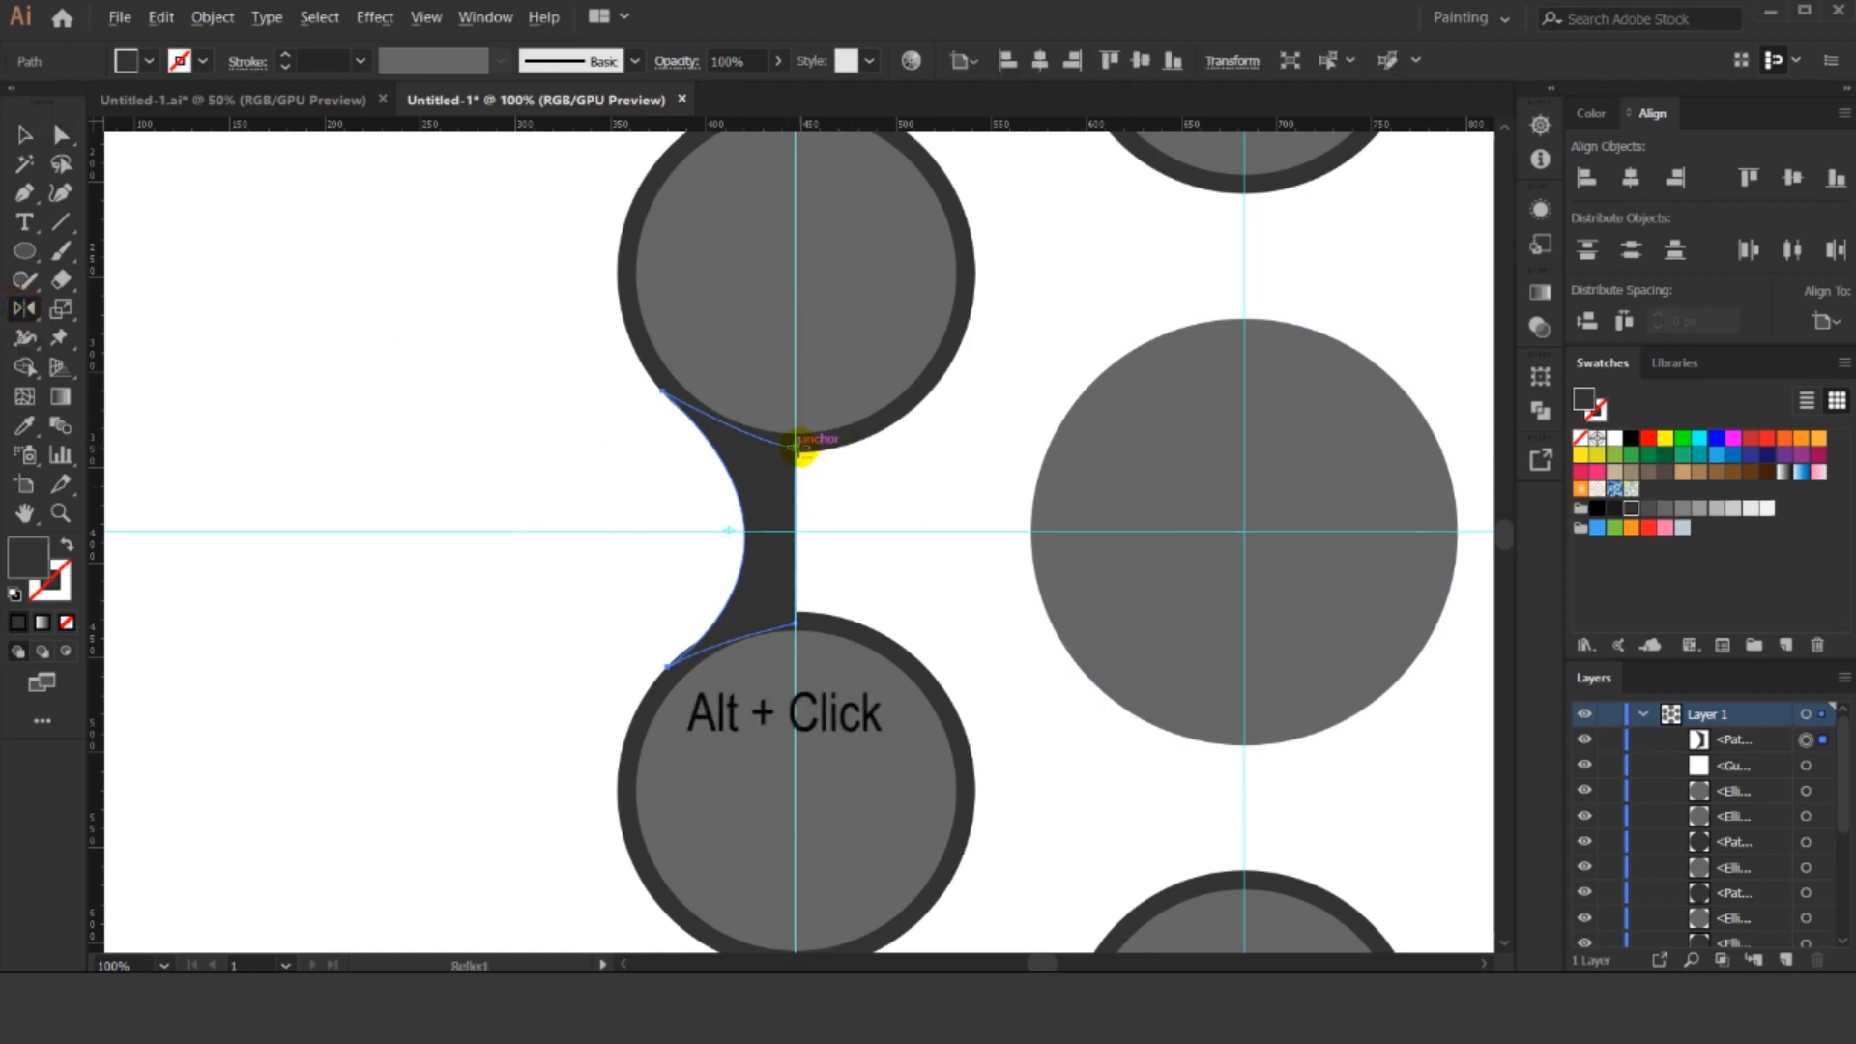
alt+click(798, 446)
click(804, 635)
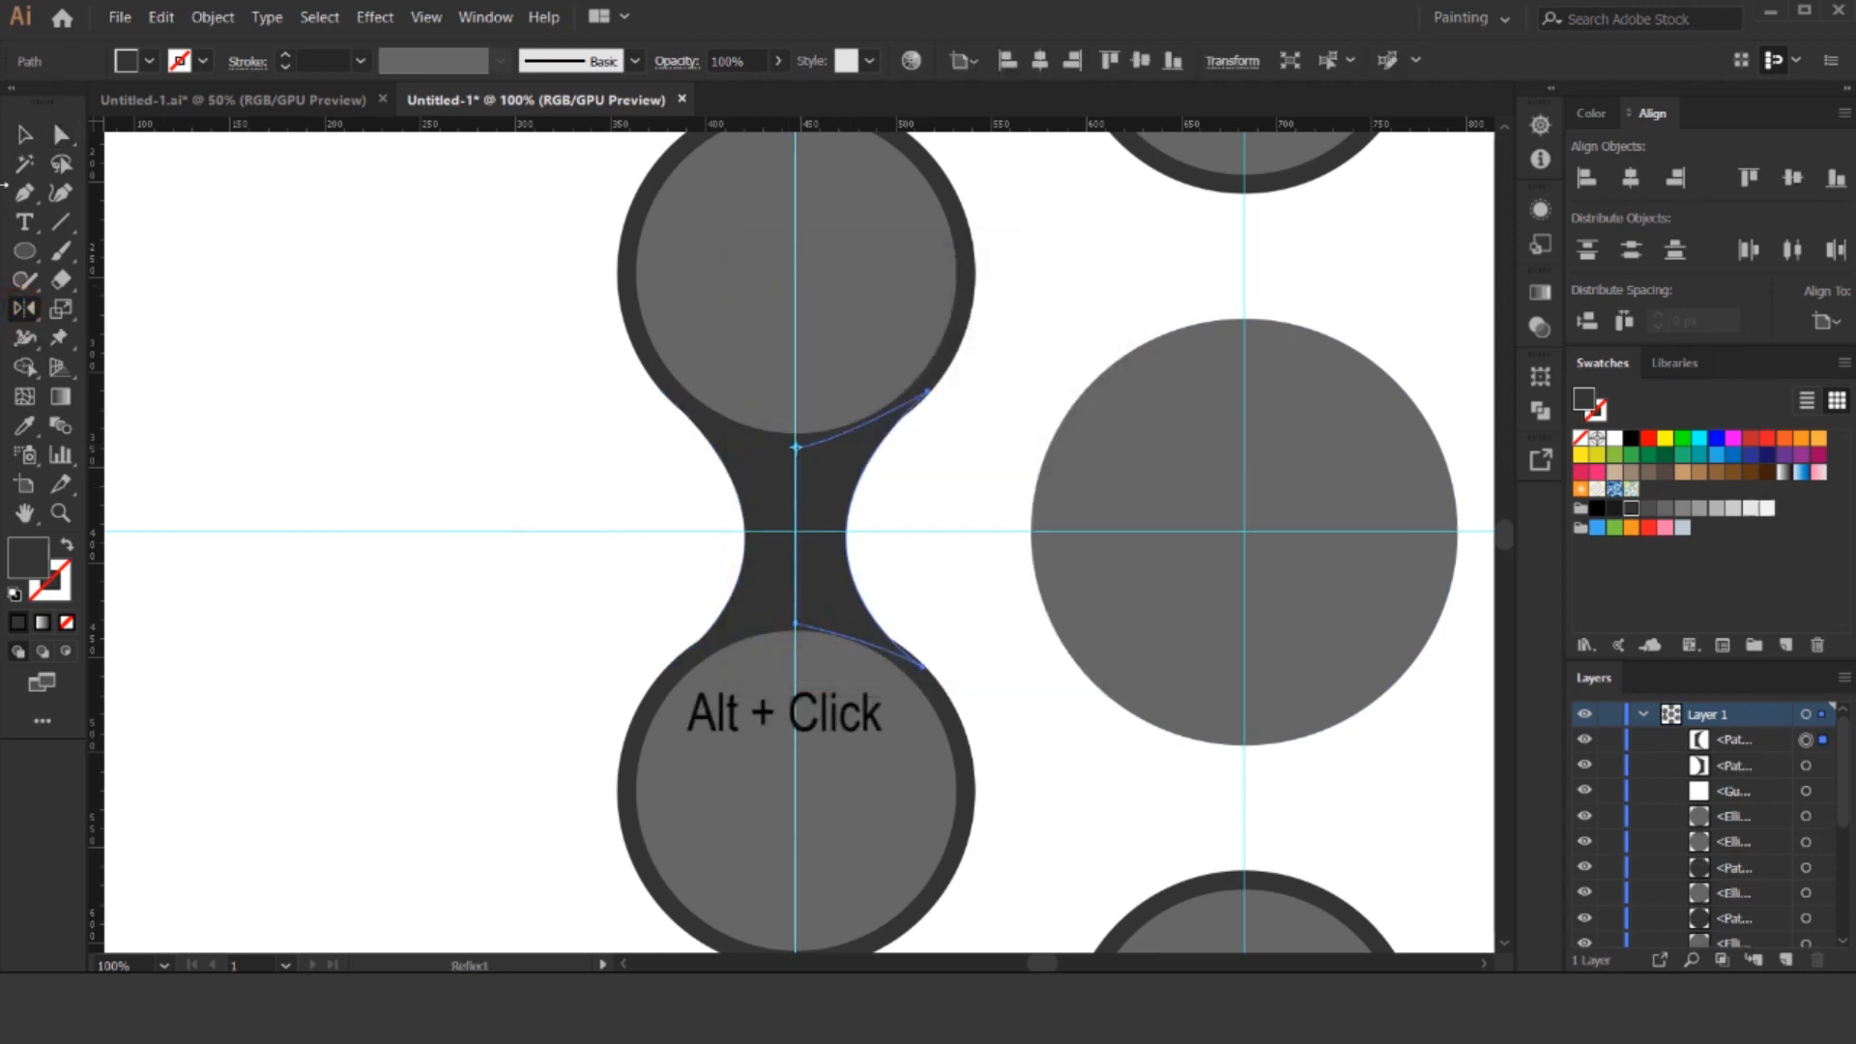
Select both bridge halves, unite them into one shape with Pathfinder, and deselect it.
key(v)
click(867, 530)
drag(887, 520, 733, 538)
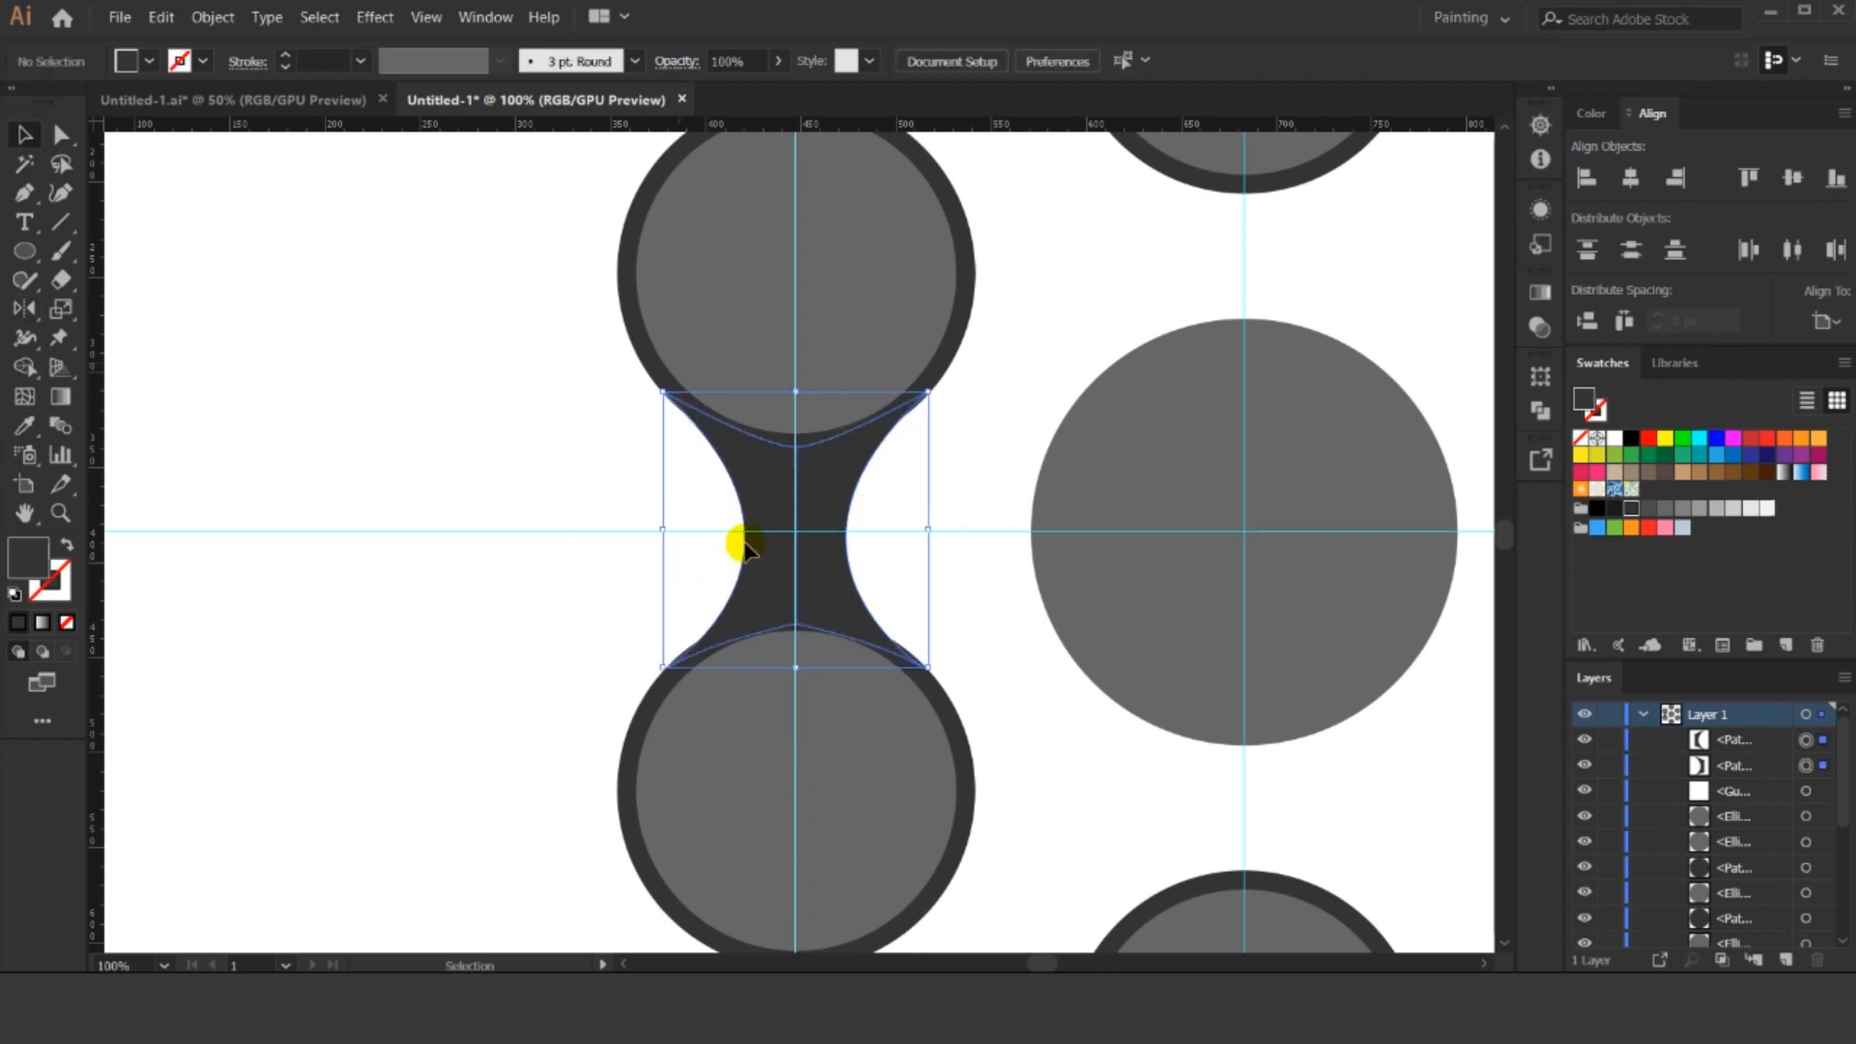
click(1541, 410)
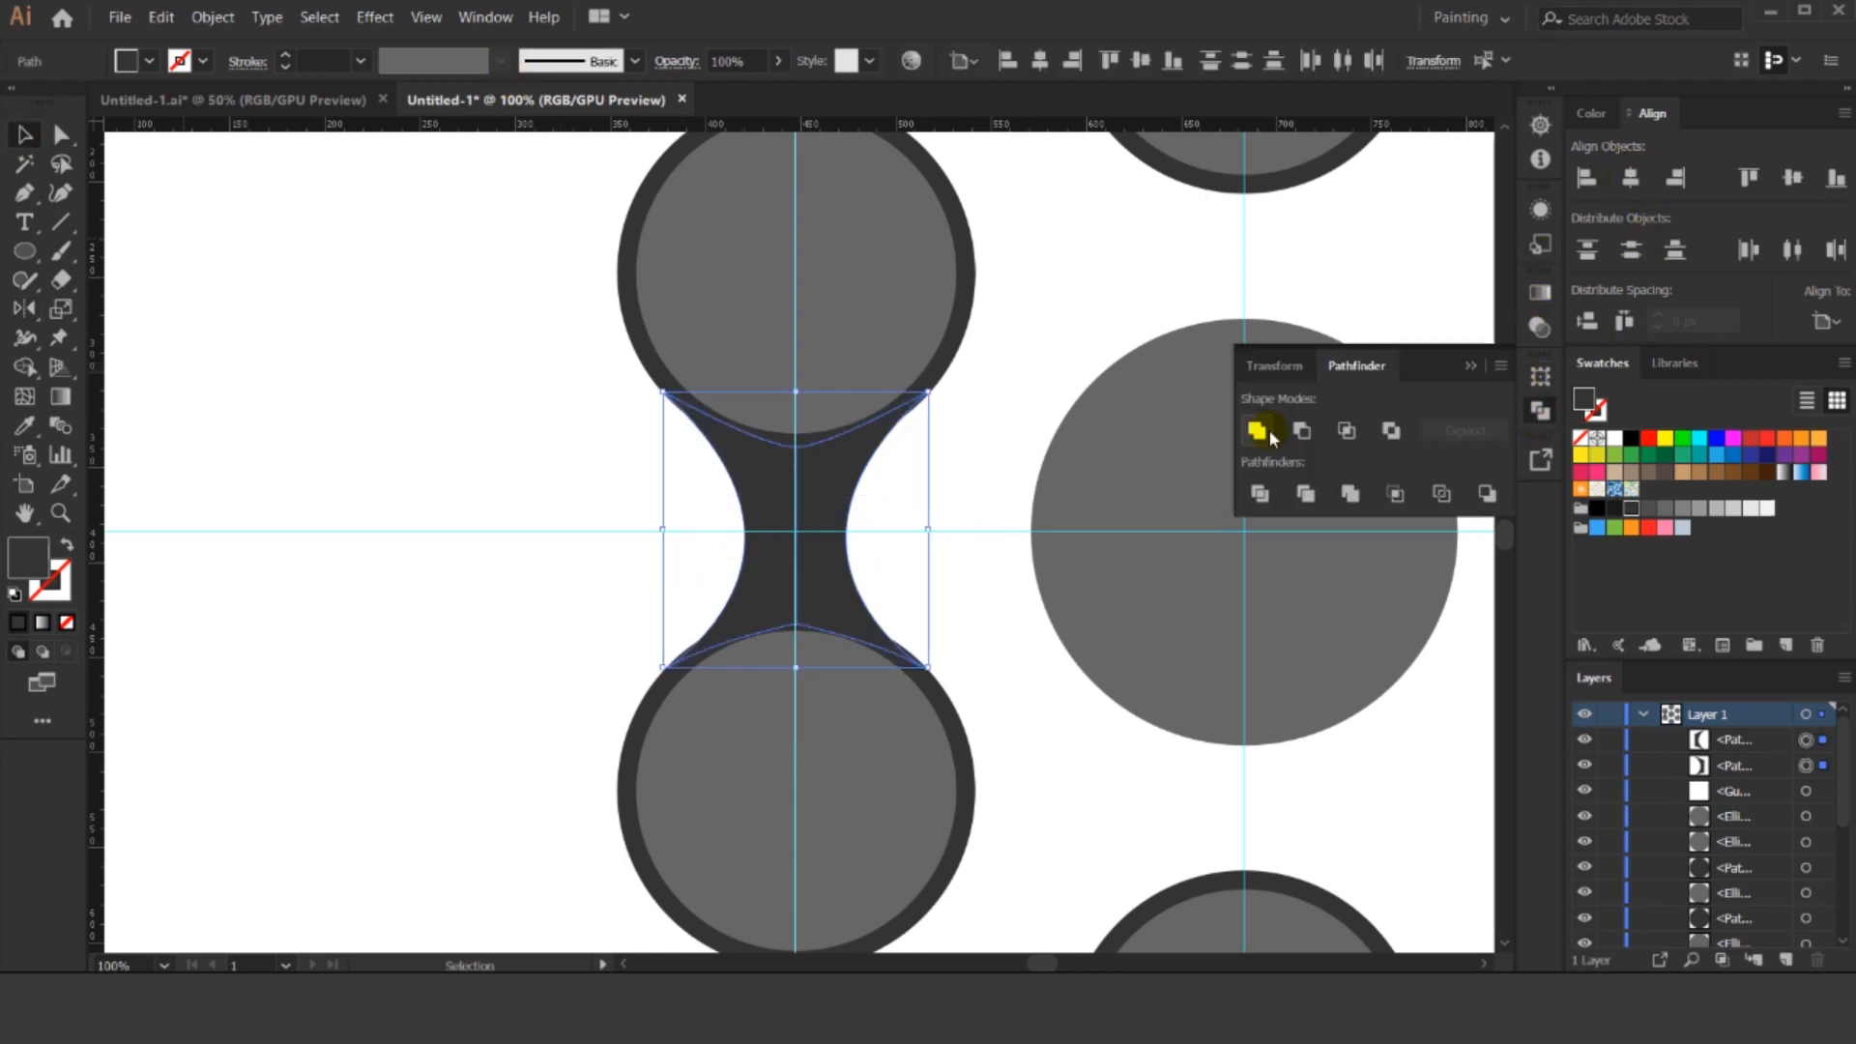
click(1257, 430)
click(1473, 366)
click(1049, 285)
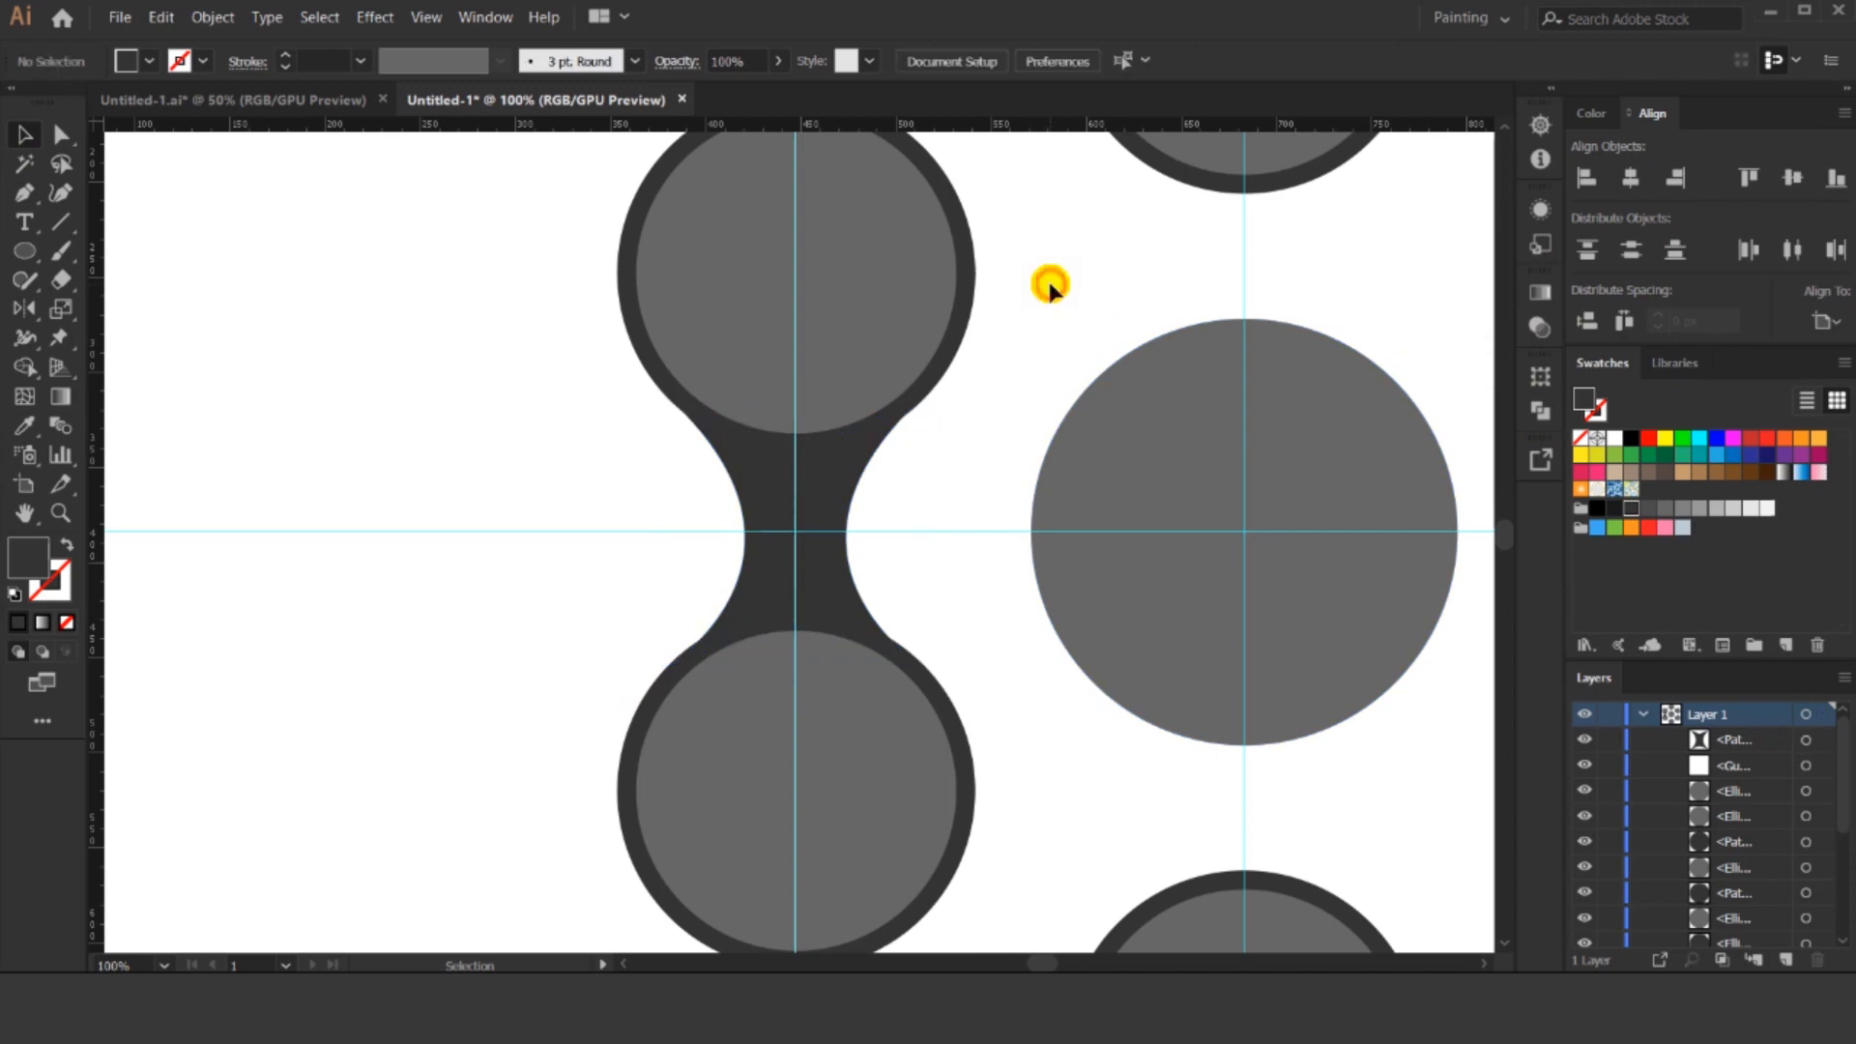
Rotate a copy of the bridge around the central circle's centre so it connects the lower-left and bottom circles.
drag(1089, 295, 821, 261)
scroll(815, 329, down, 1)
drag(934, 322, 816, 402)
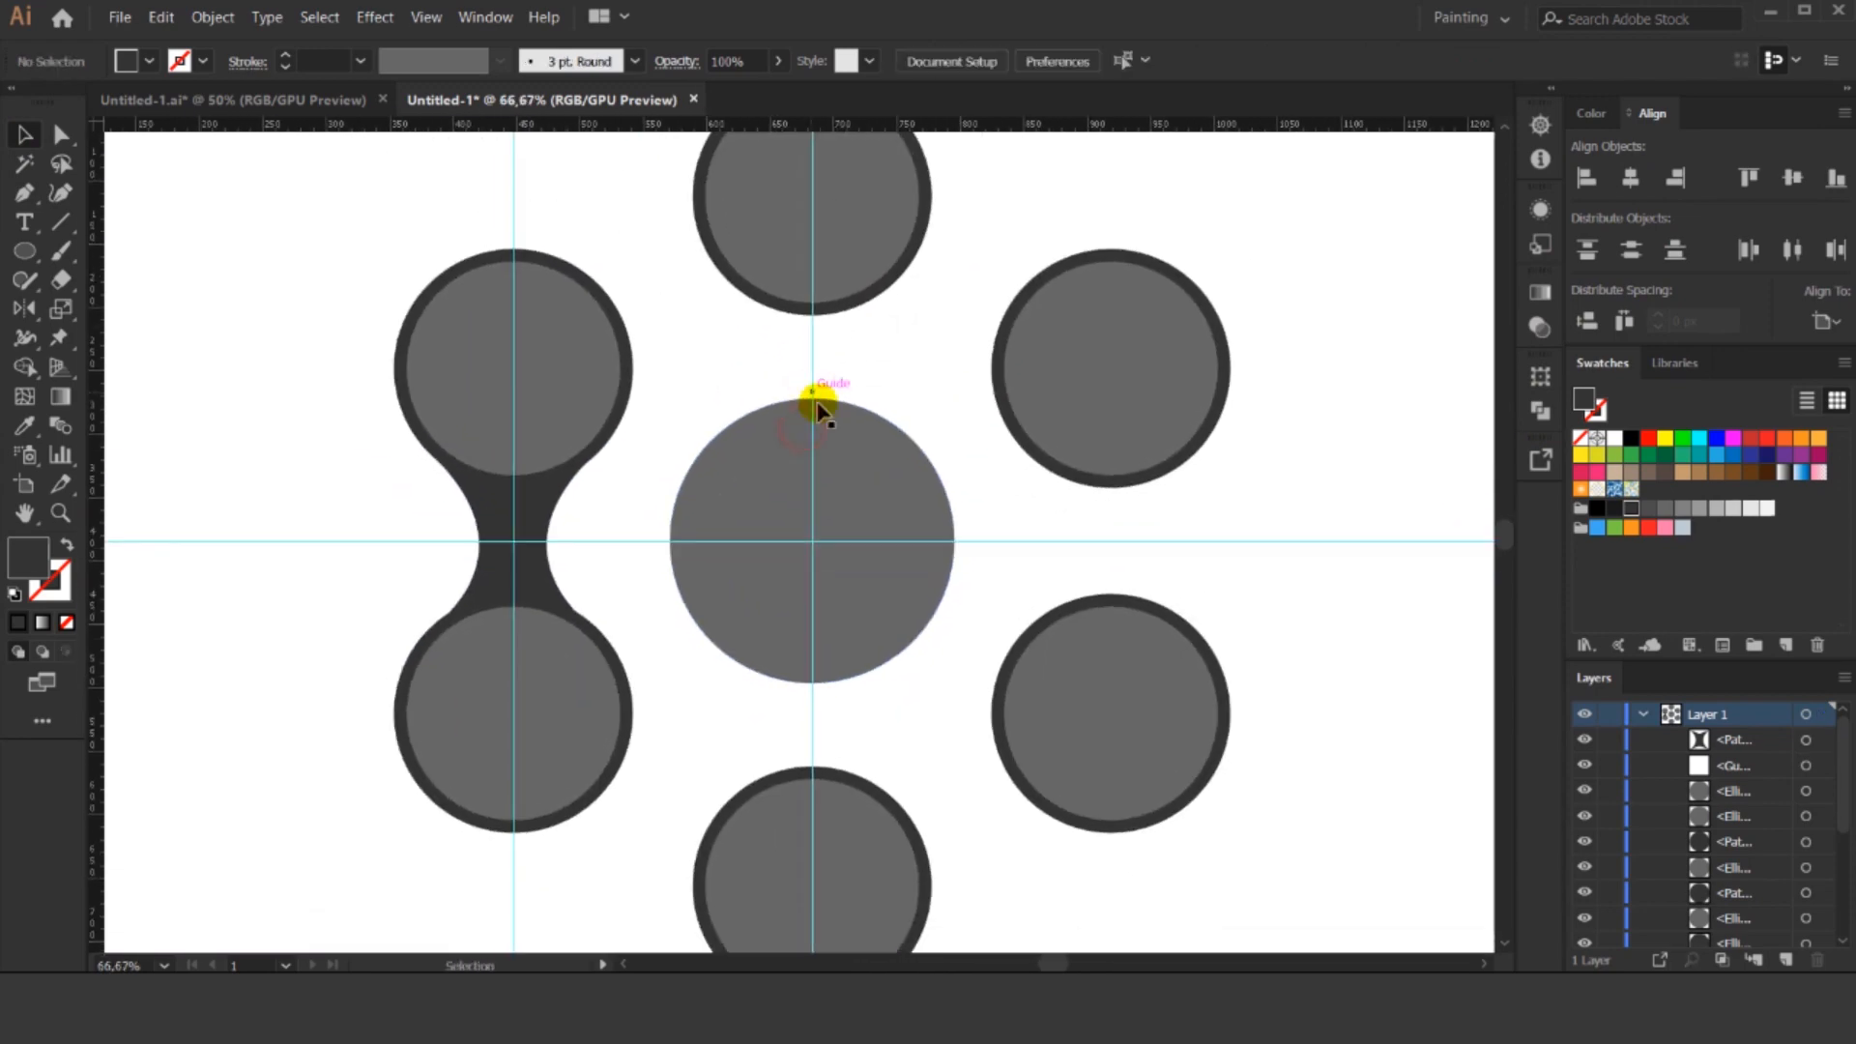
scroll(875, 415, down, 2)
scroll(875, 414, up, 1)
click(556, 509)
key(r)
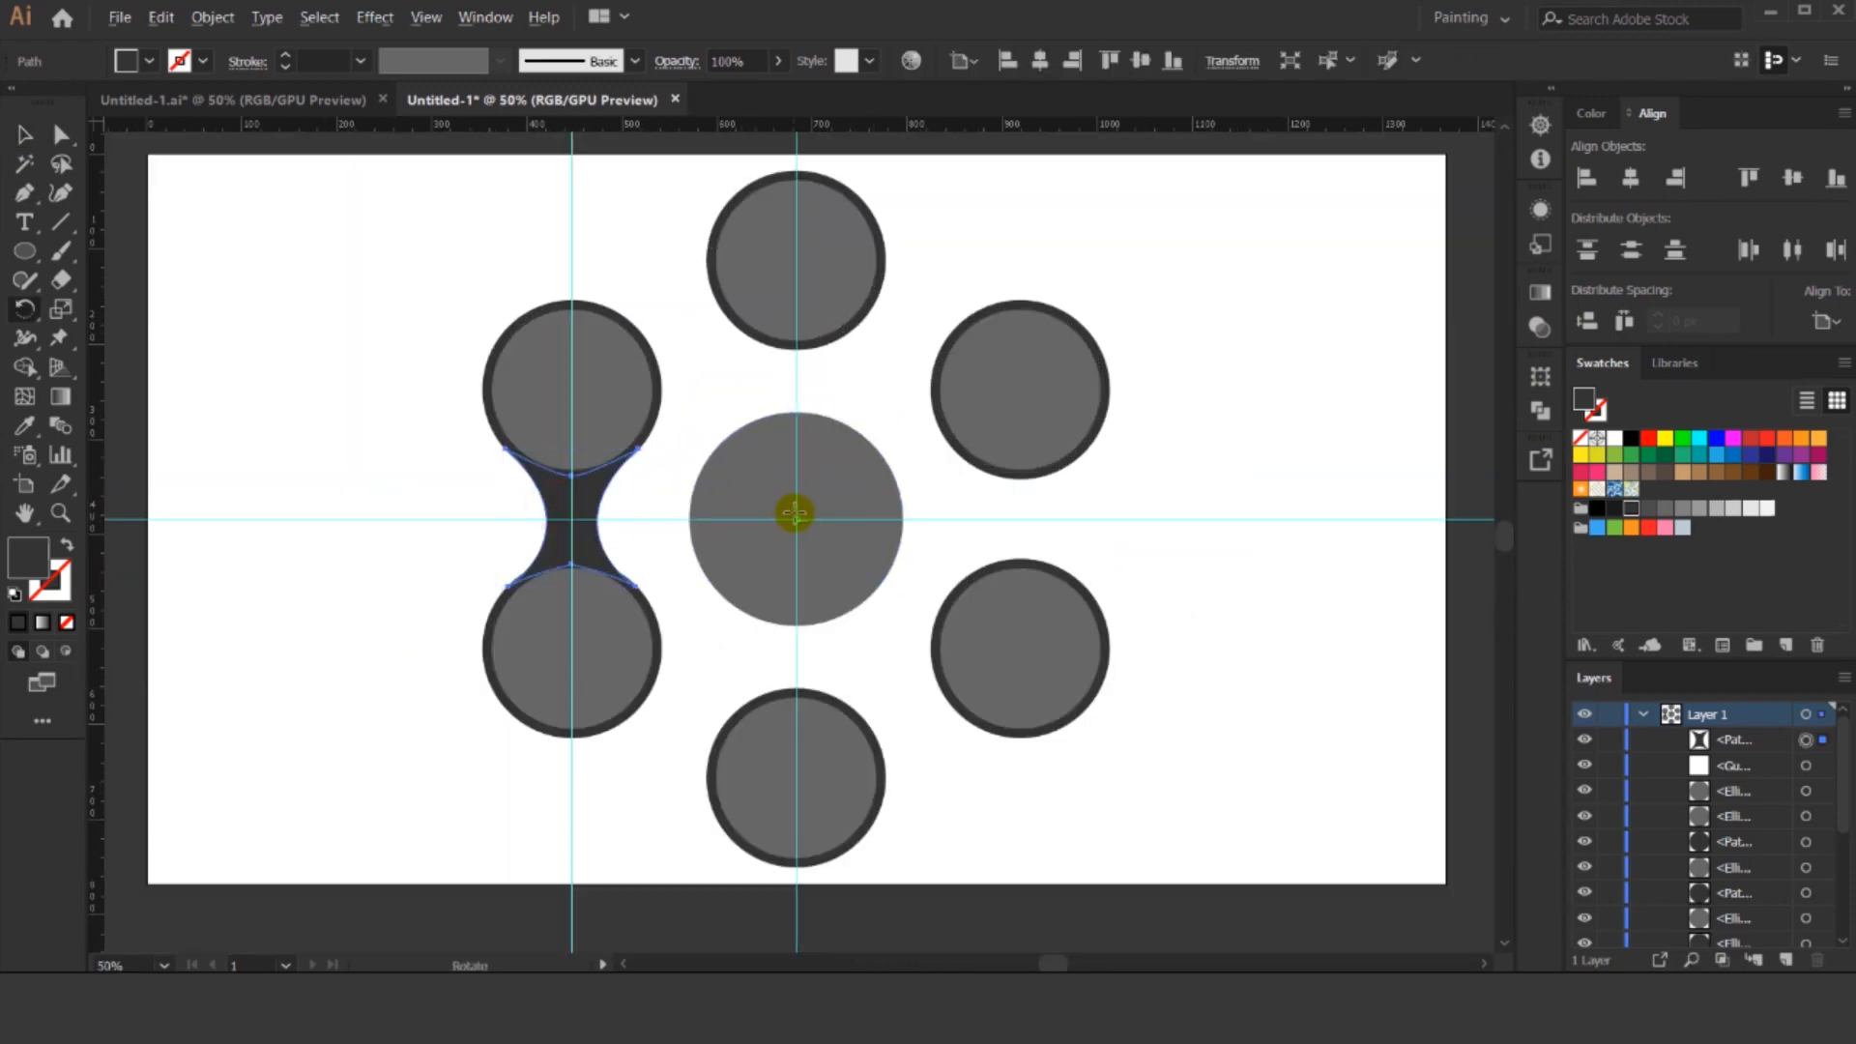
alt+click(794, 520)
click(1243, 426)
click(1144, 572)
click(22, 135)
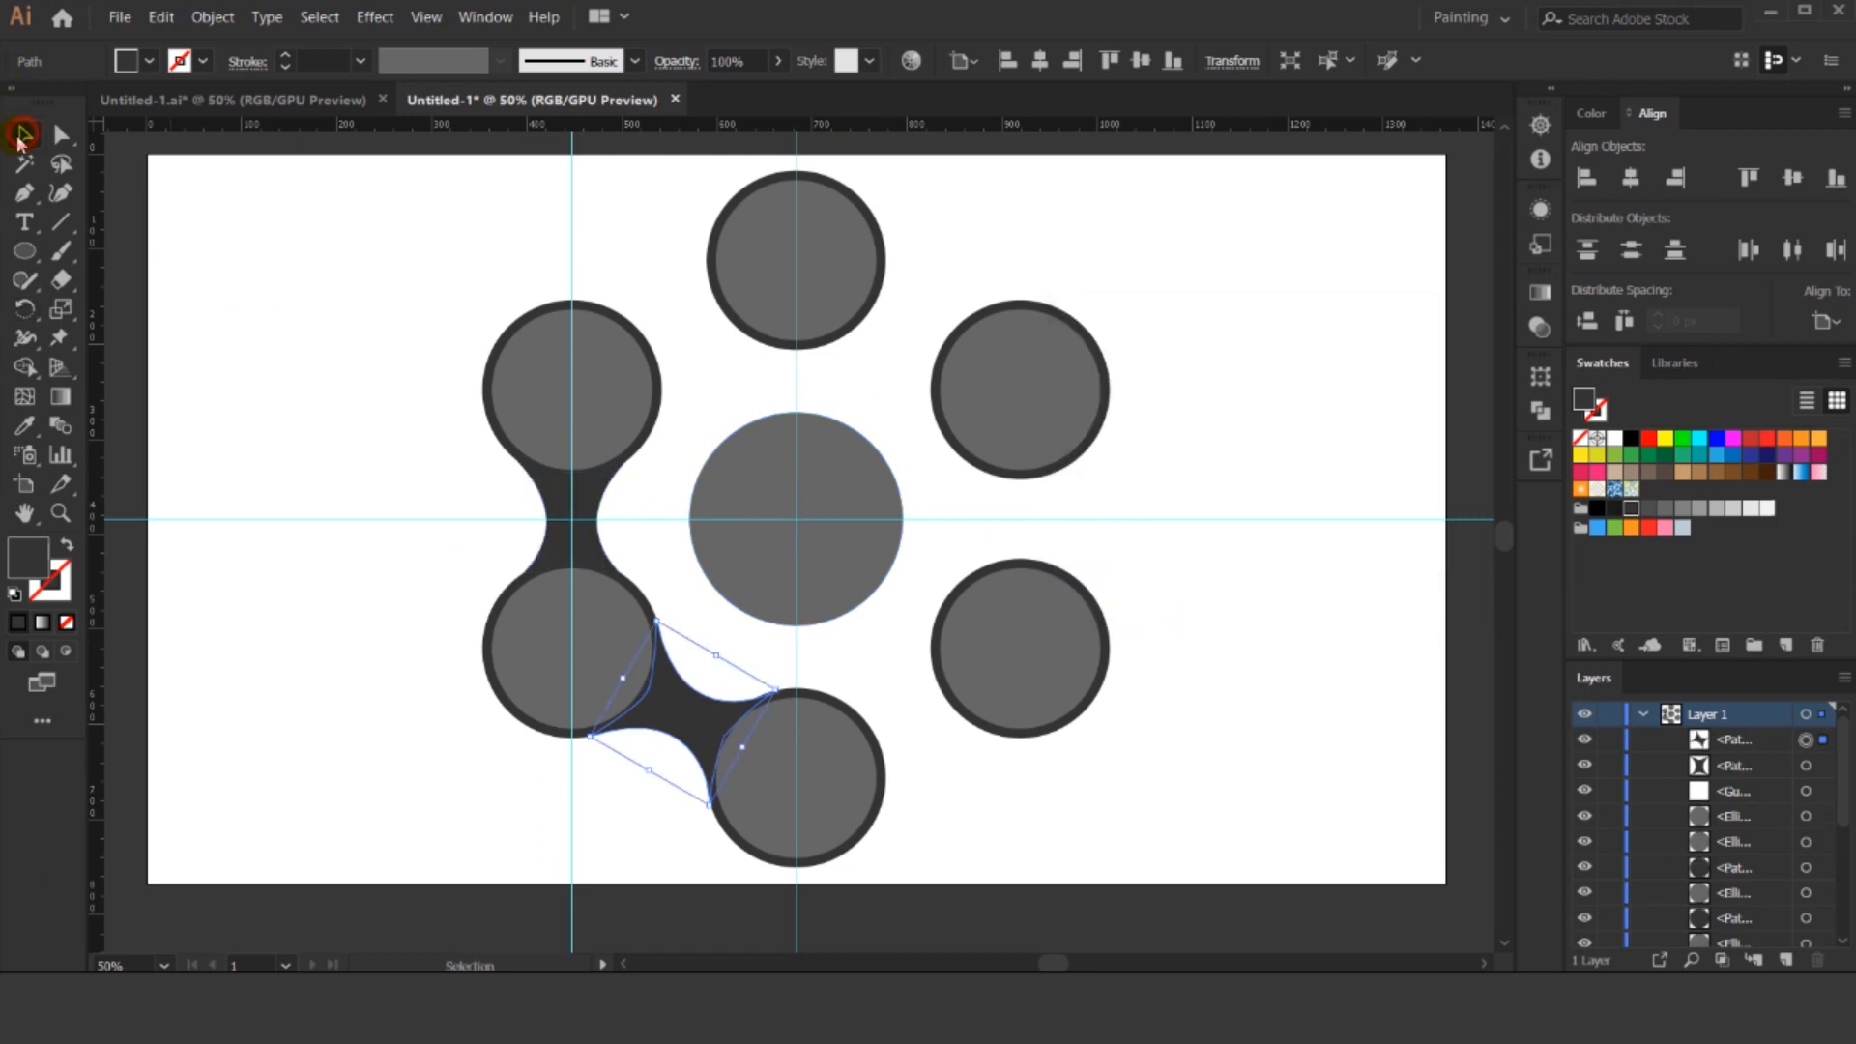
Repeat the rotated copy four times to link all six outer circles, and deselect the last bridge.
key(ctrl+d)
key(ctrl+d)
key(ctrl+d)
key(ctrl+d)
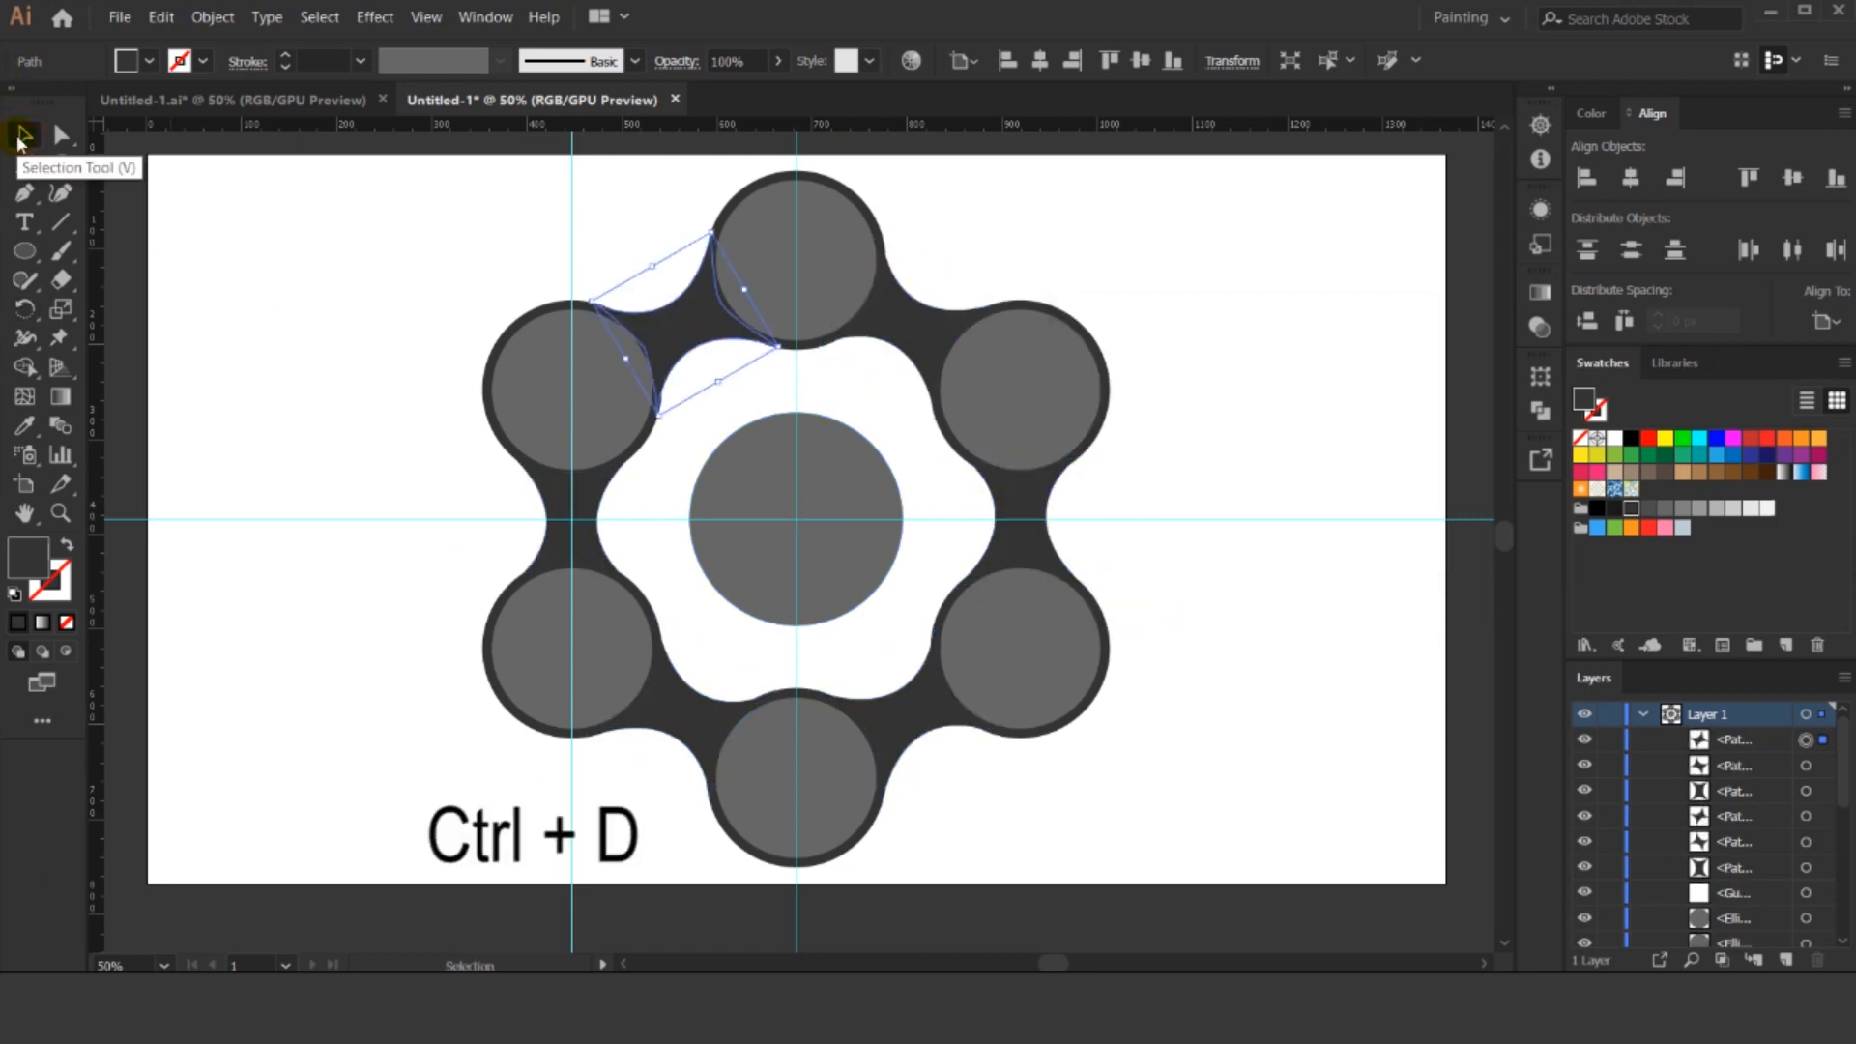
click(329, 377)
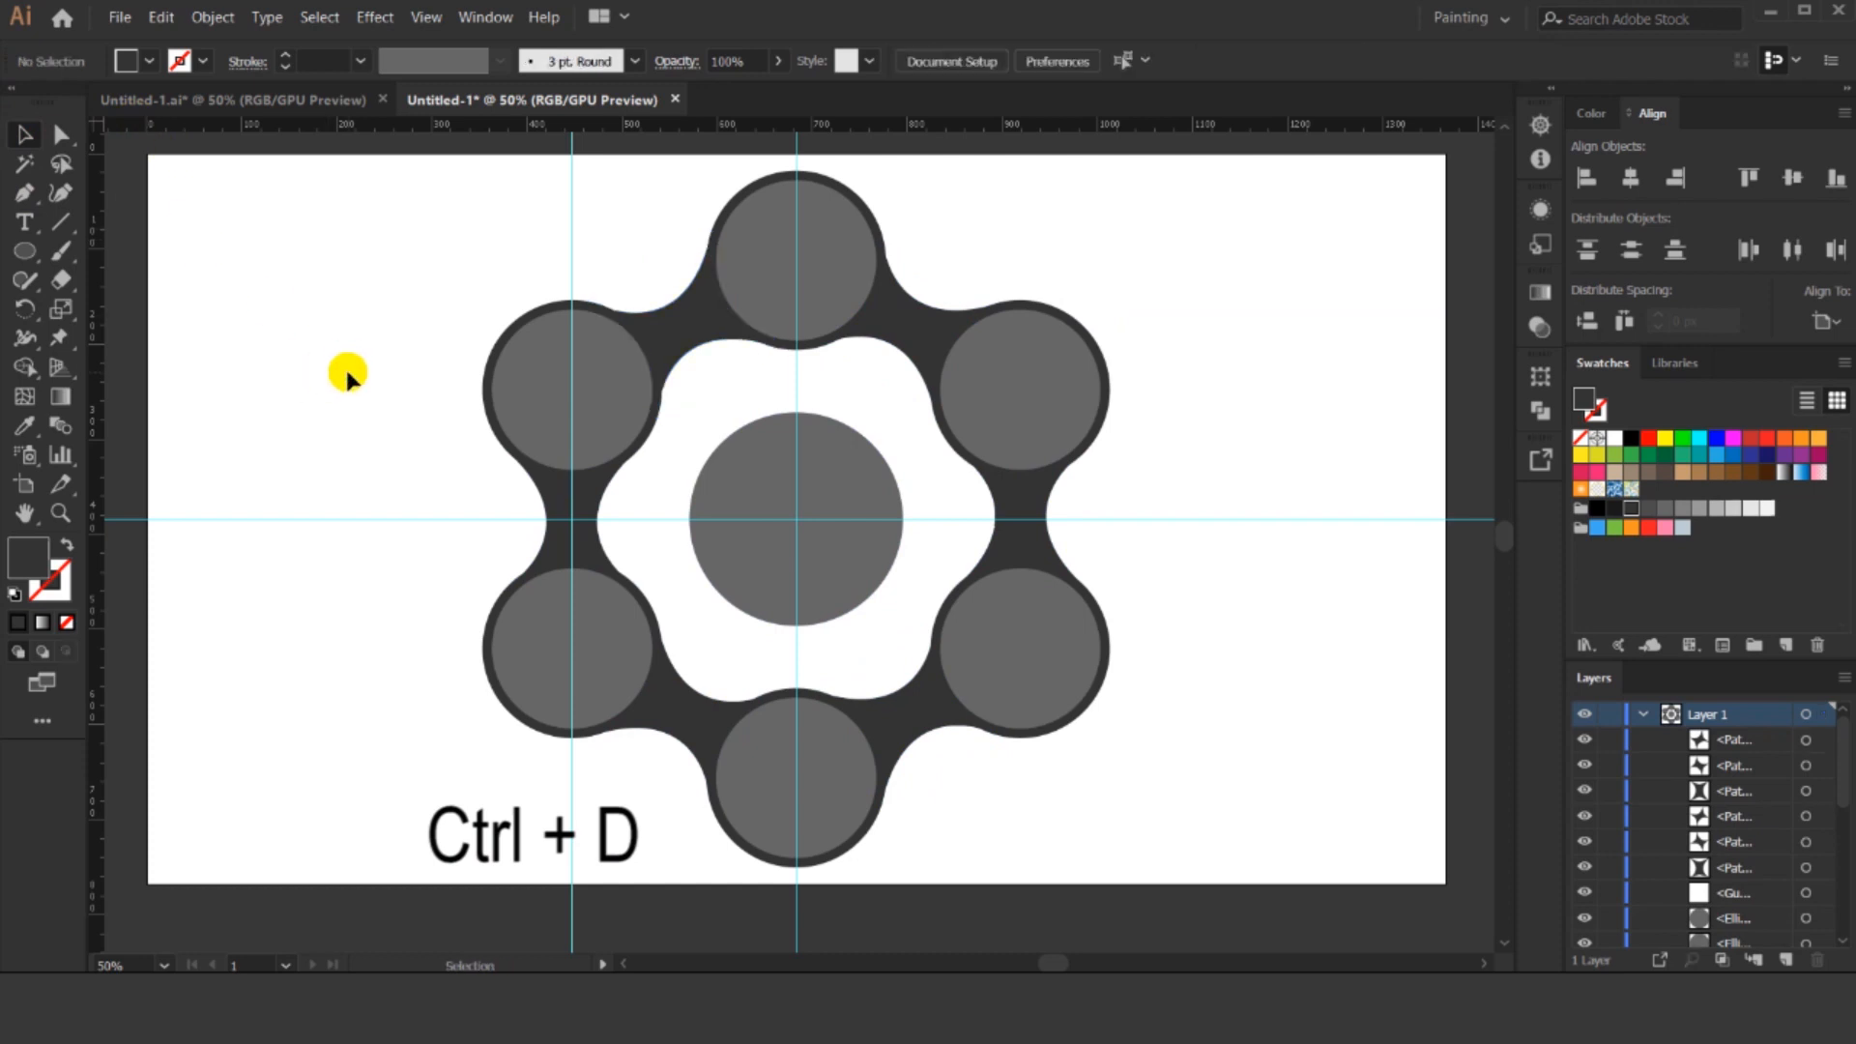
click(24, 192)
scroll(825, 401, up, 3)
drag(768, 358, 781, 485)
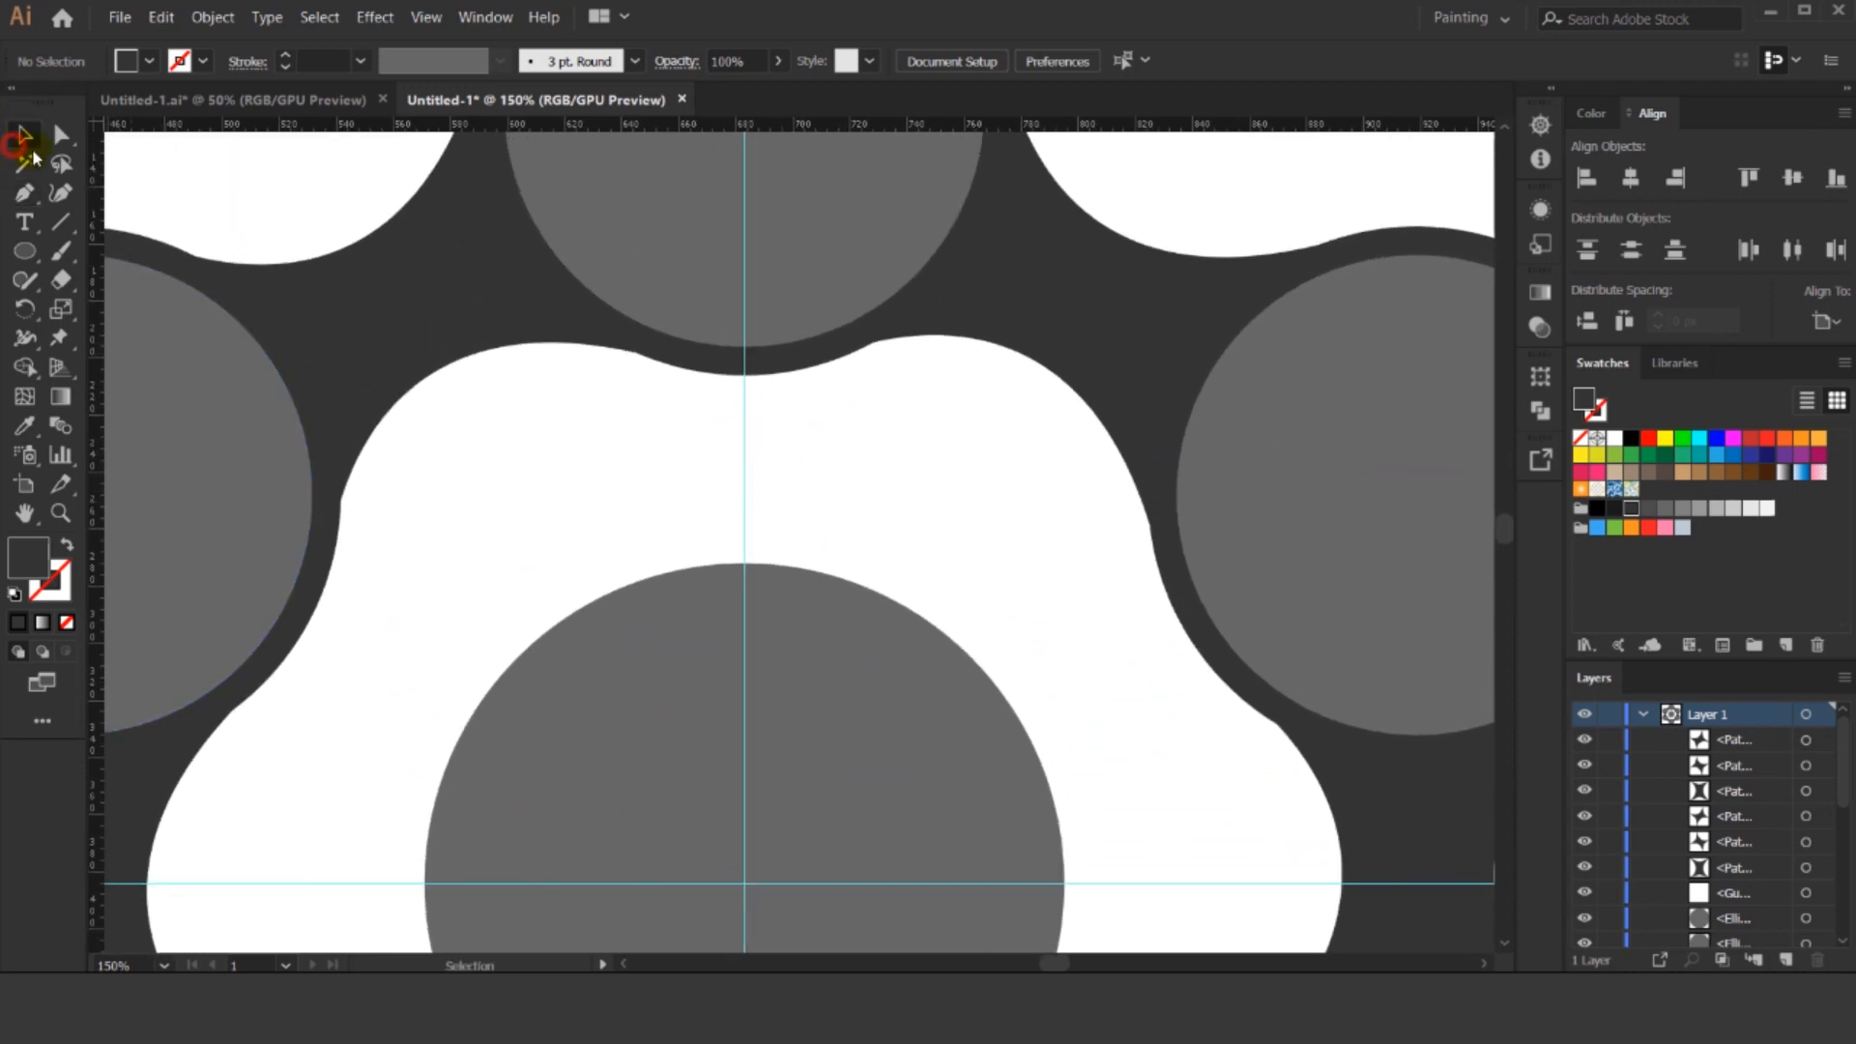
Fill the rims of the top, lower-right and lower-left outer circles with black and deselect them.
key(ctrl+minus)
key(ctrl+minus)
click(750, 152)
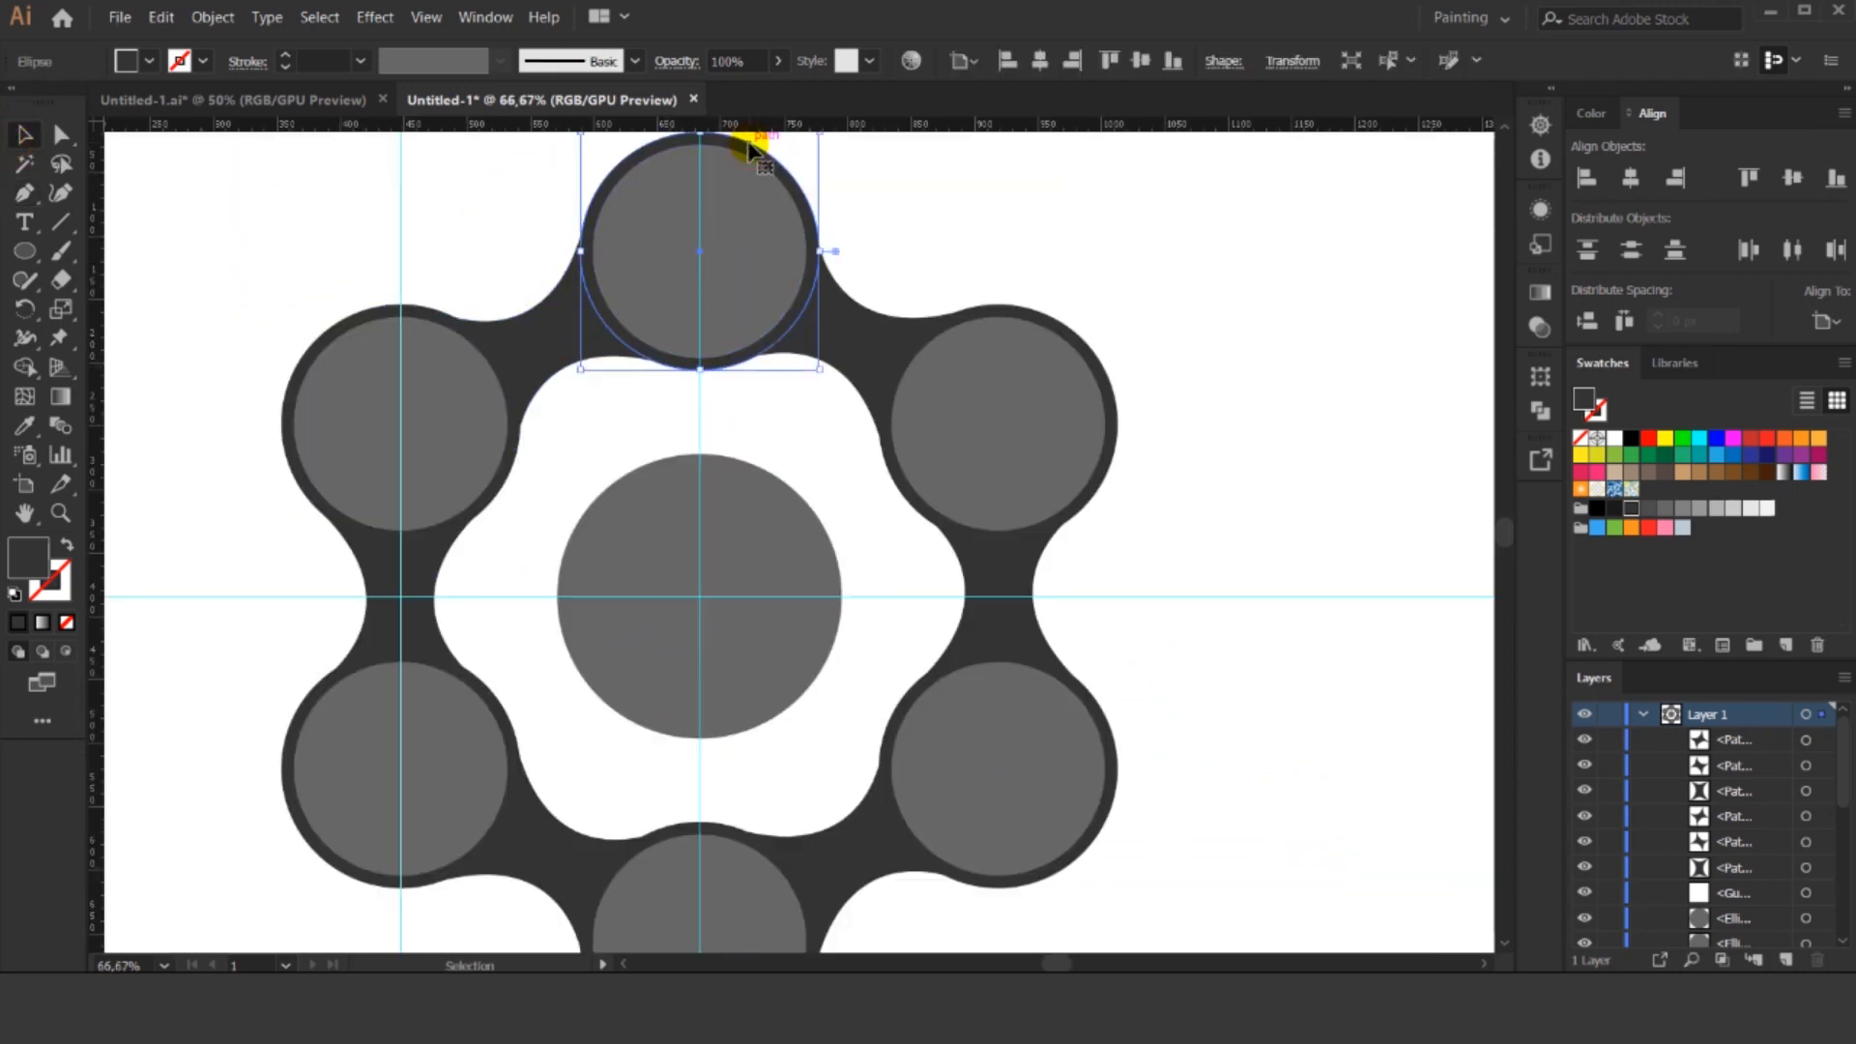
shift+click(1105, 720)
shift+click(284, 746)
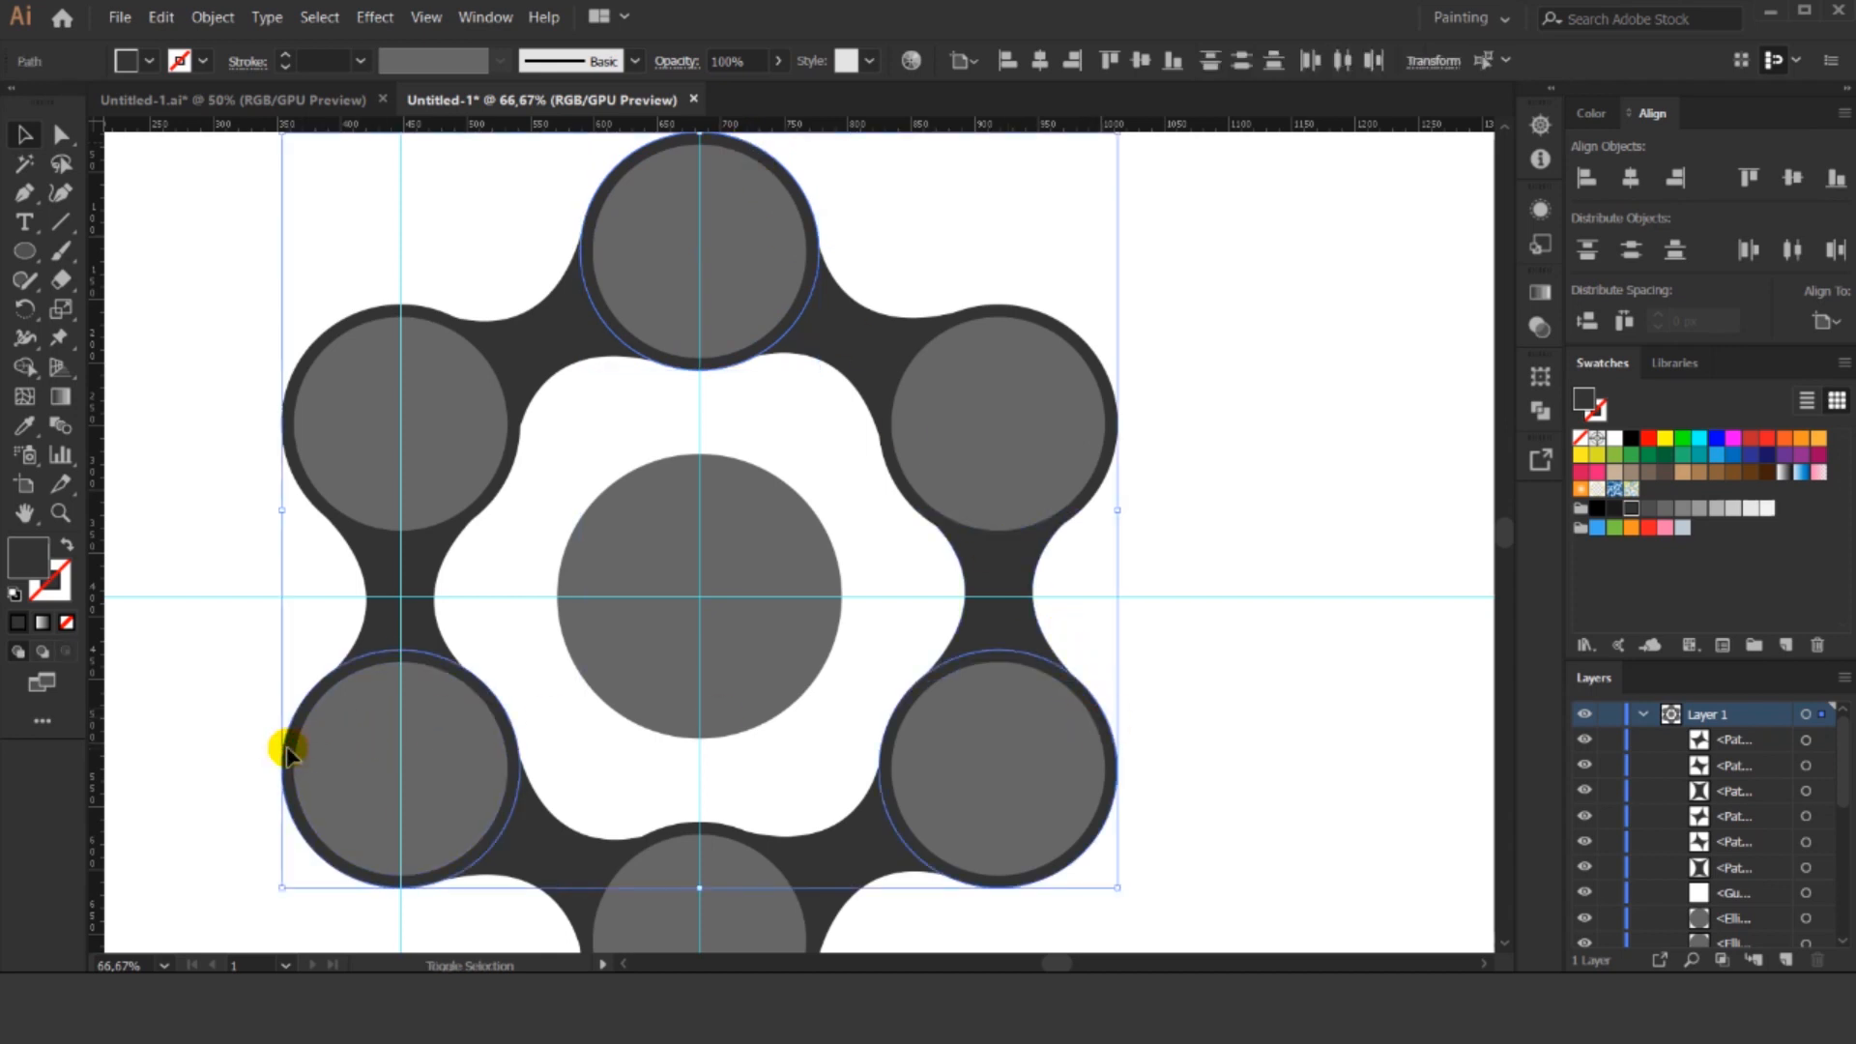
click(1664, 508)
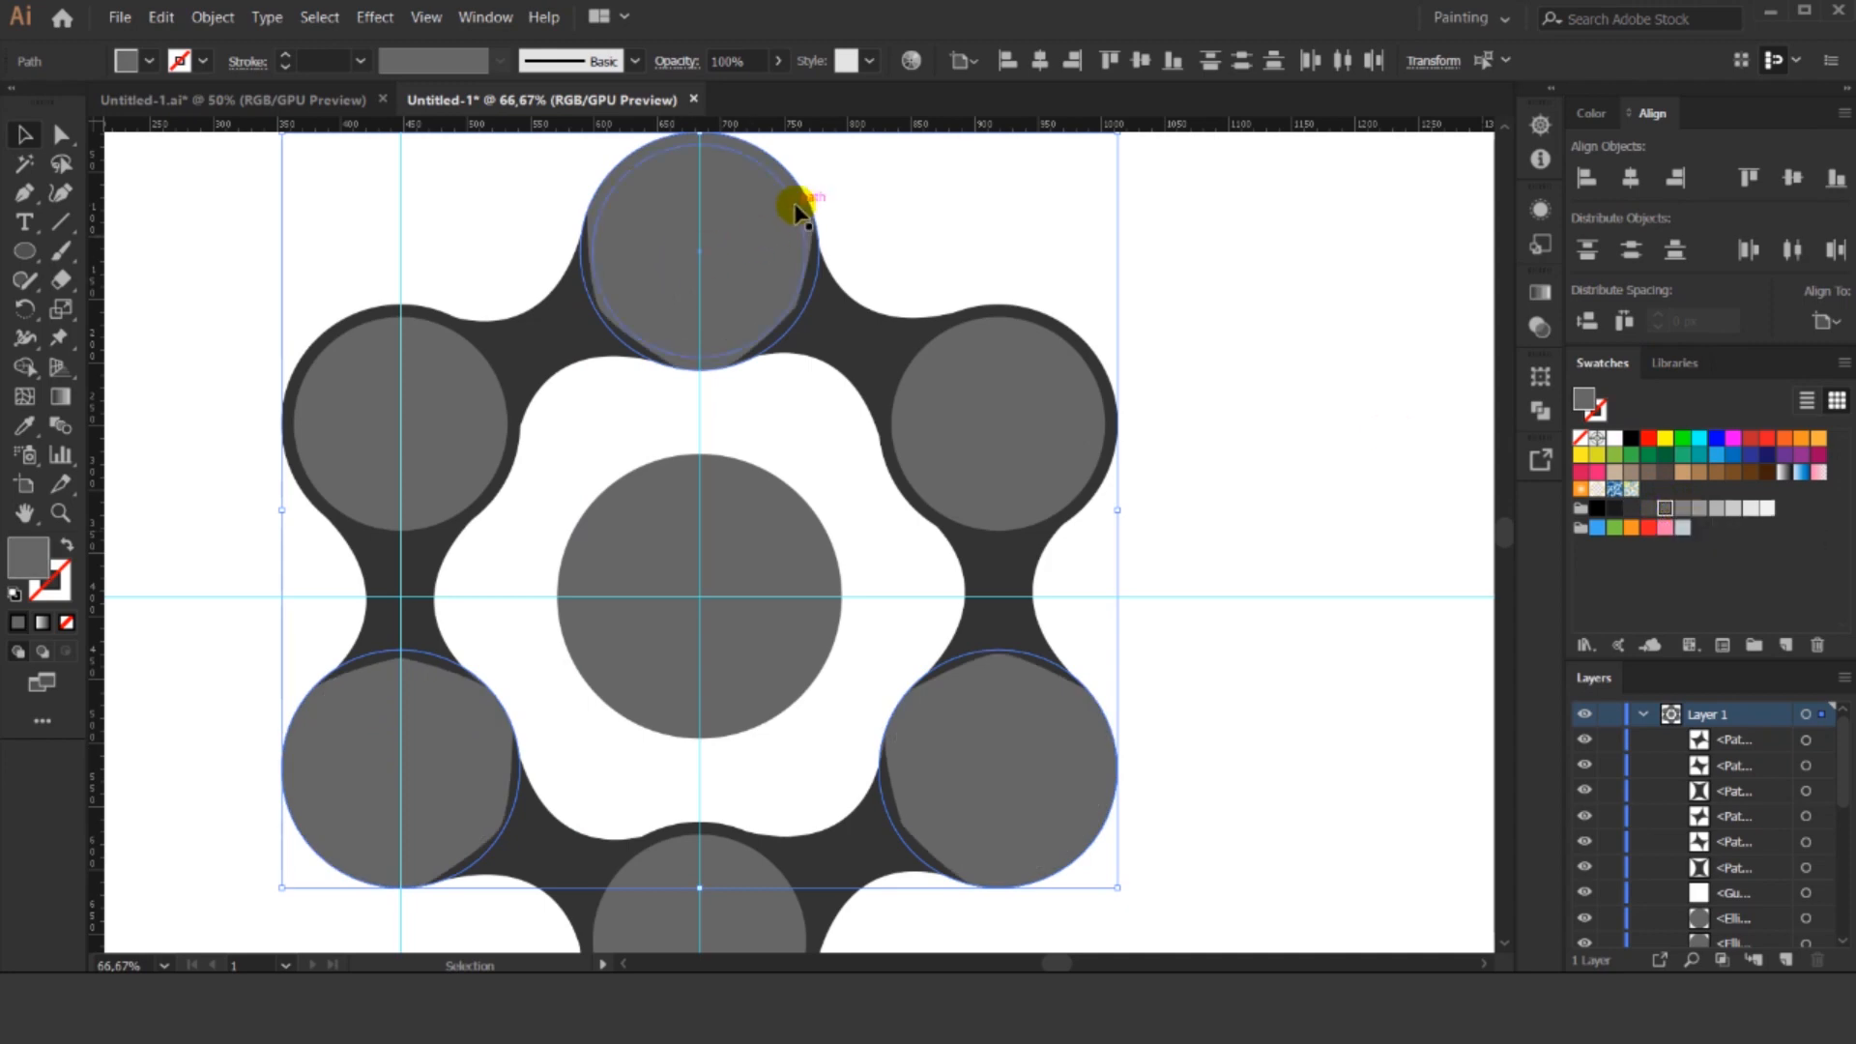
scroll(678, 584, down, 3)
scroll(674, 599, up, 2)
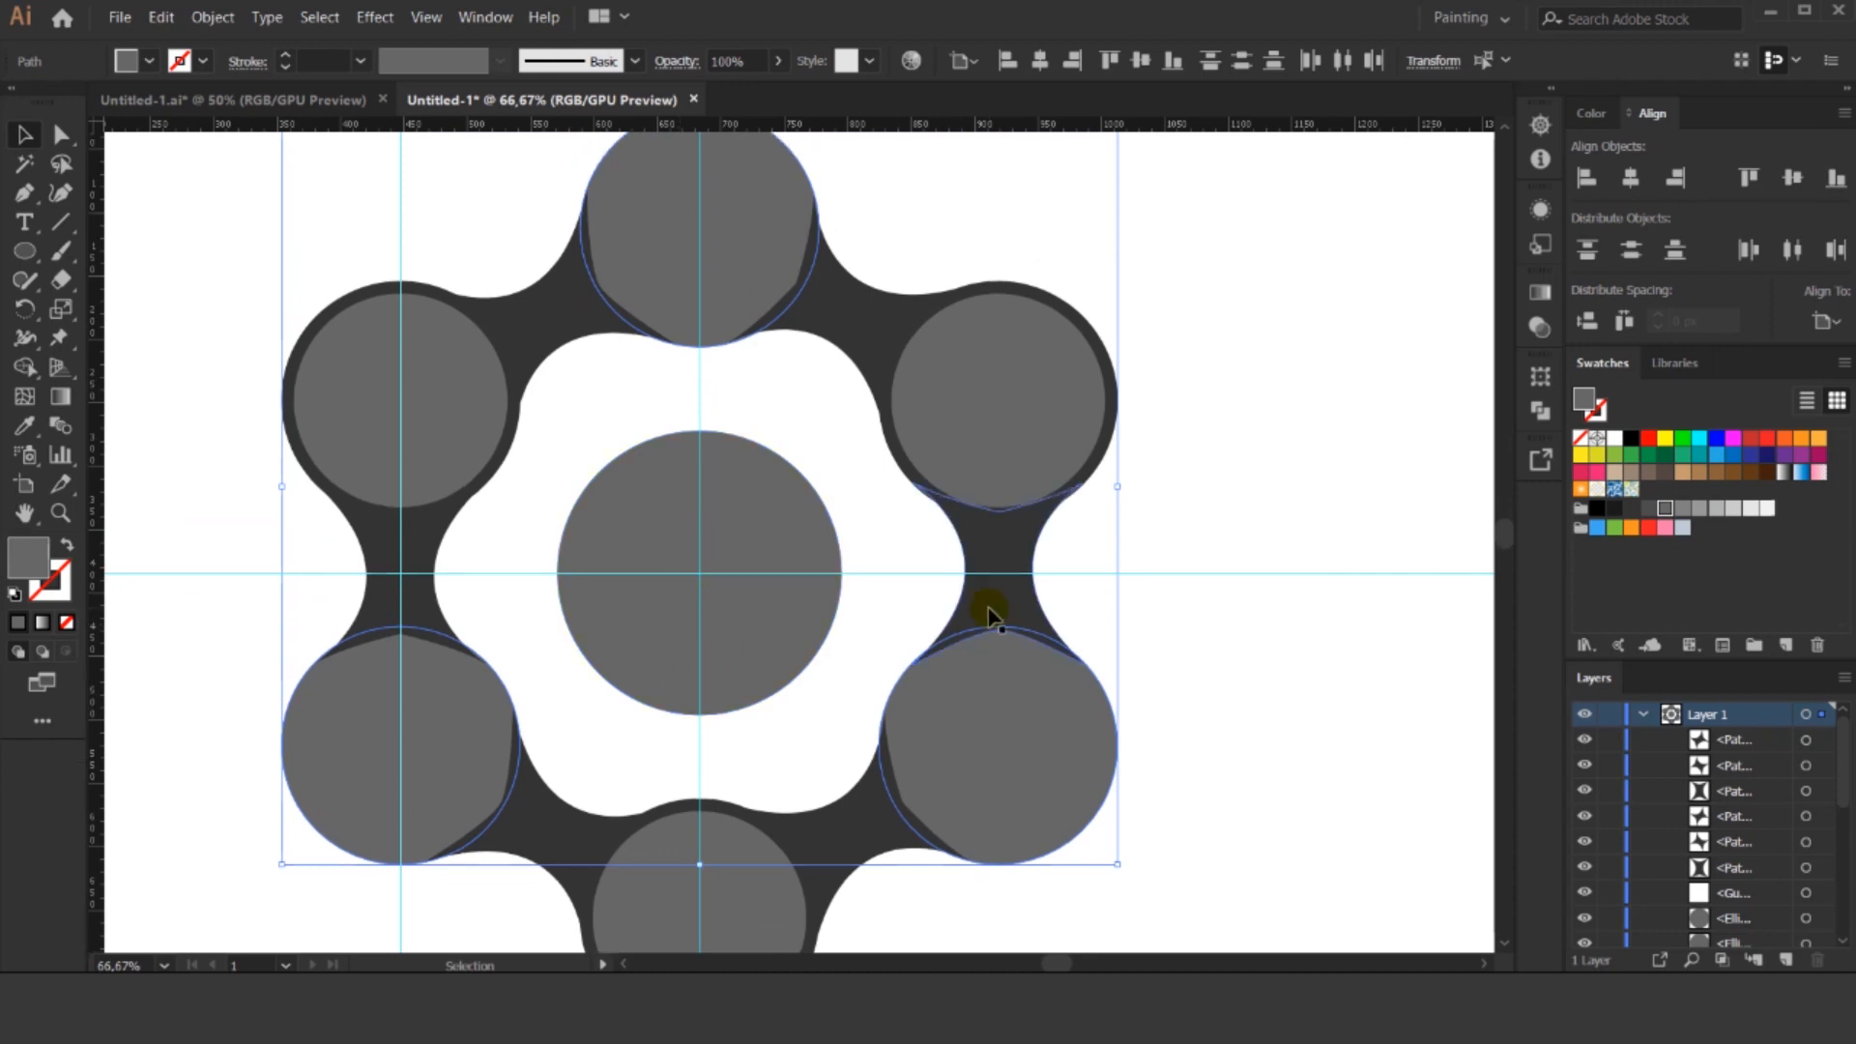
click(1597, 510)
click(1275, 406)
Select all six bridge shapes, send them to the back behind the circles, and deselect them.
click(858, 292)
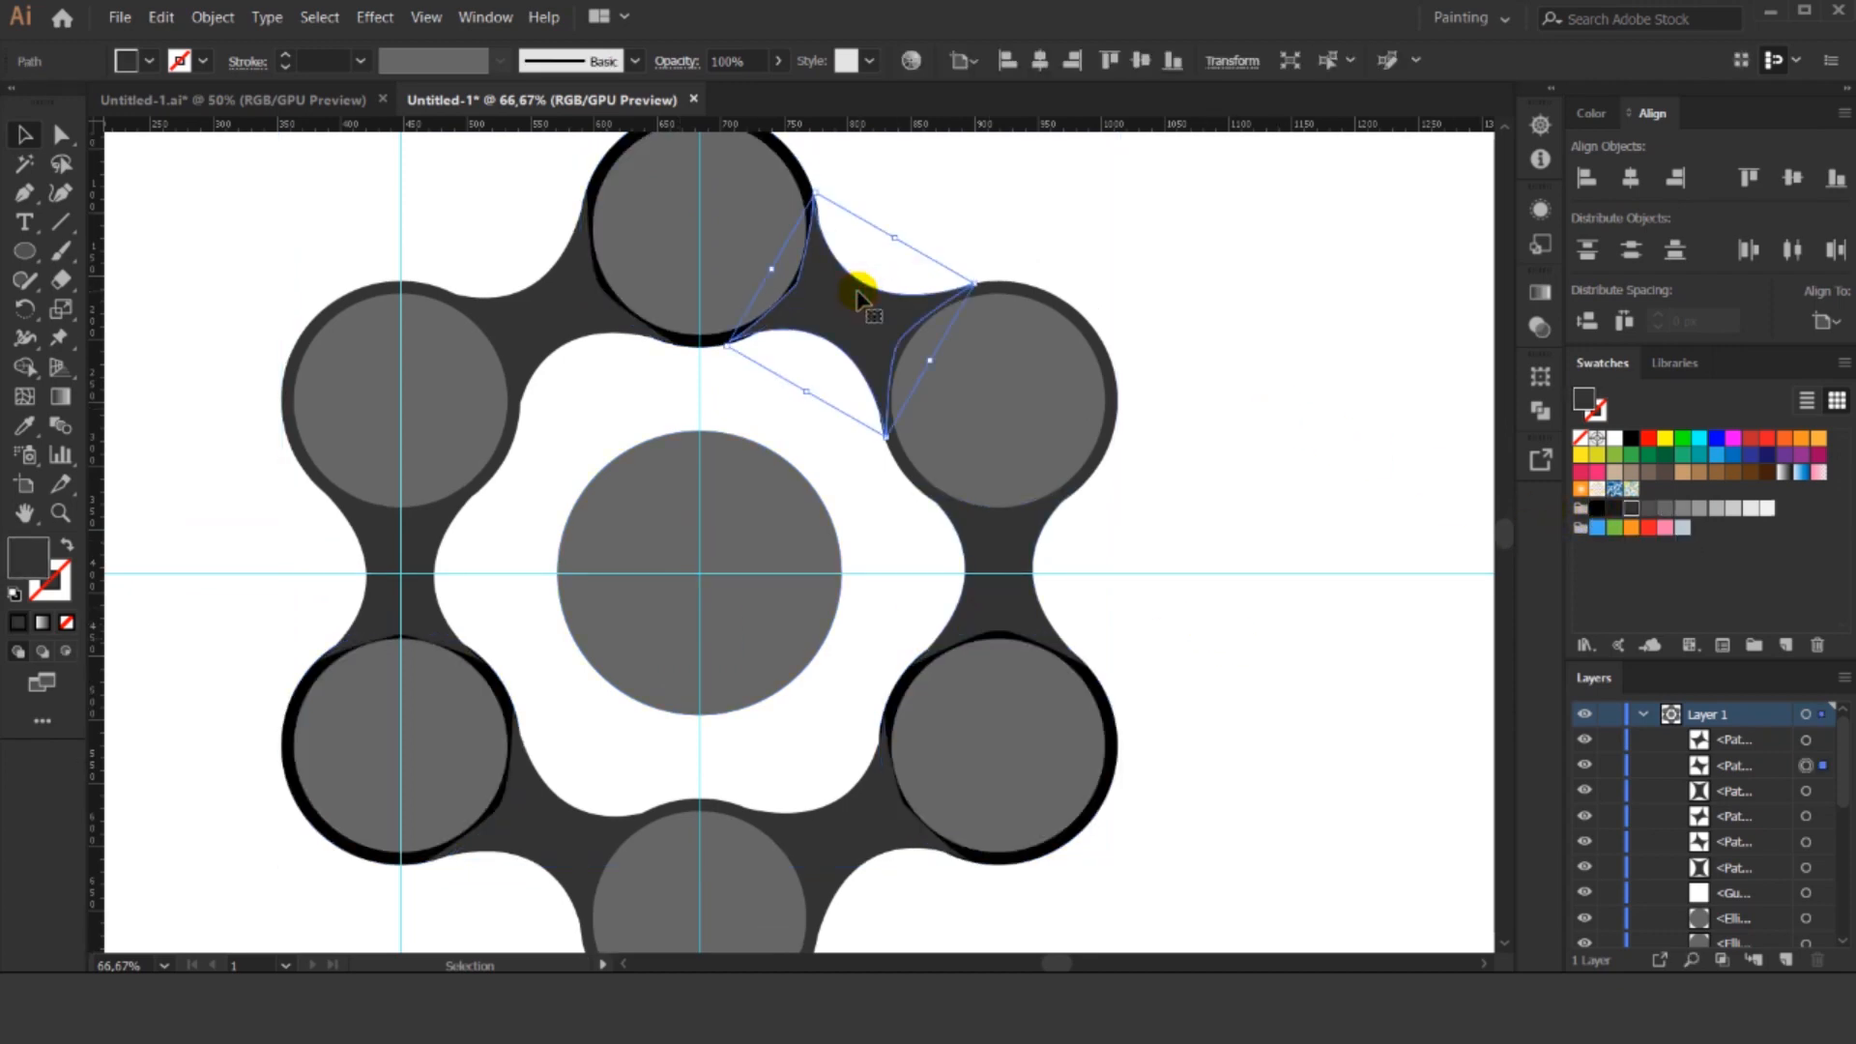
shift+click(529, 290)
shift+click(406, 548)
scroll(510, 518, down, 3)
shift+click(538, 665)
shift+click(849, 685)
shift+click(1003, 456)
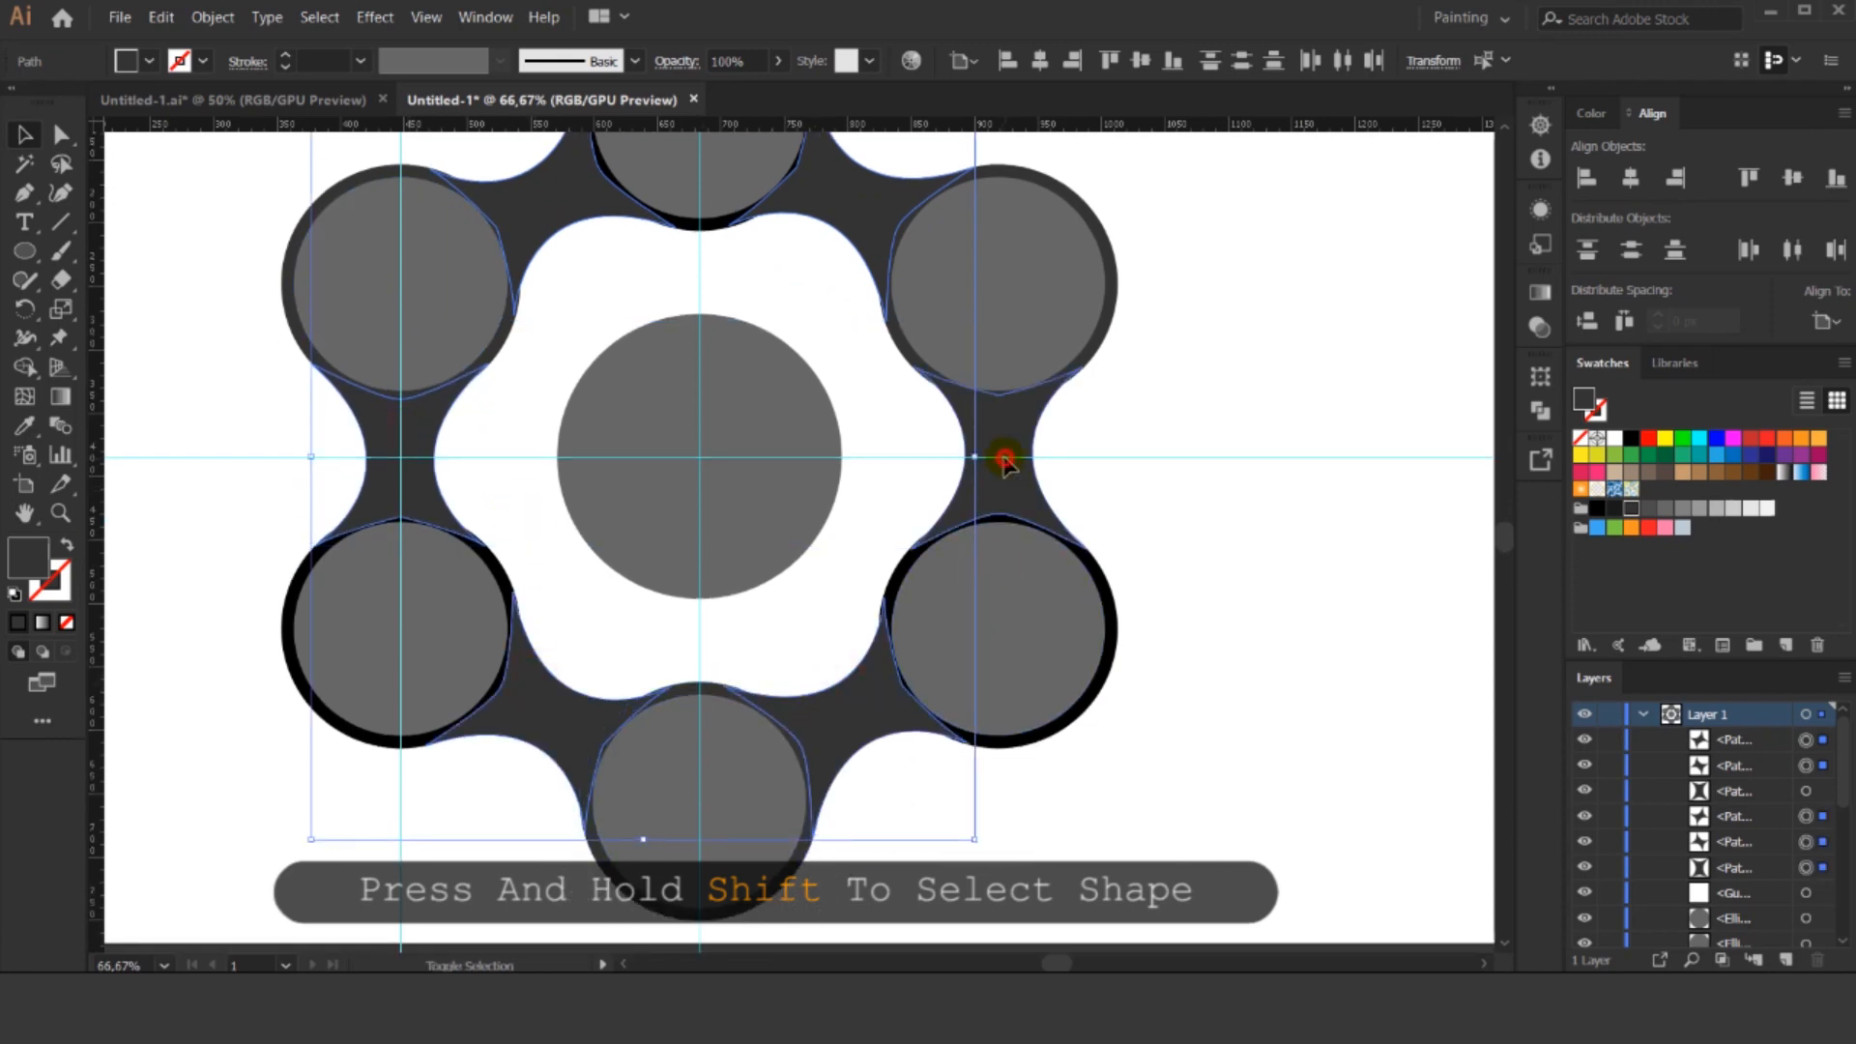
scroll(1004, 462, up, 2)
right_click(856, 282)
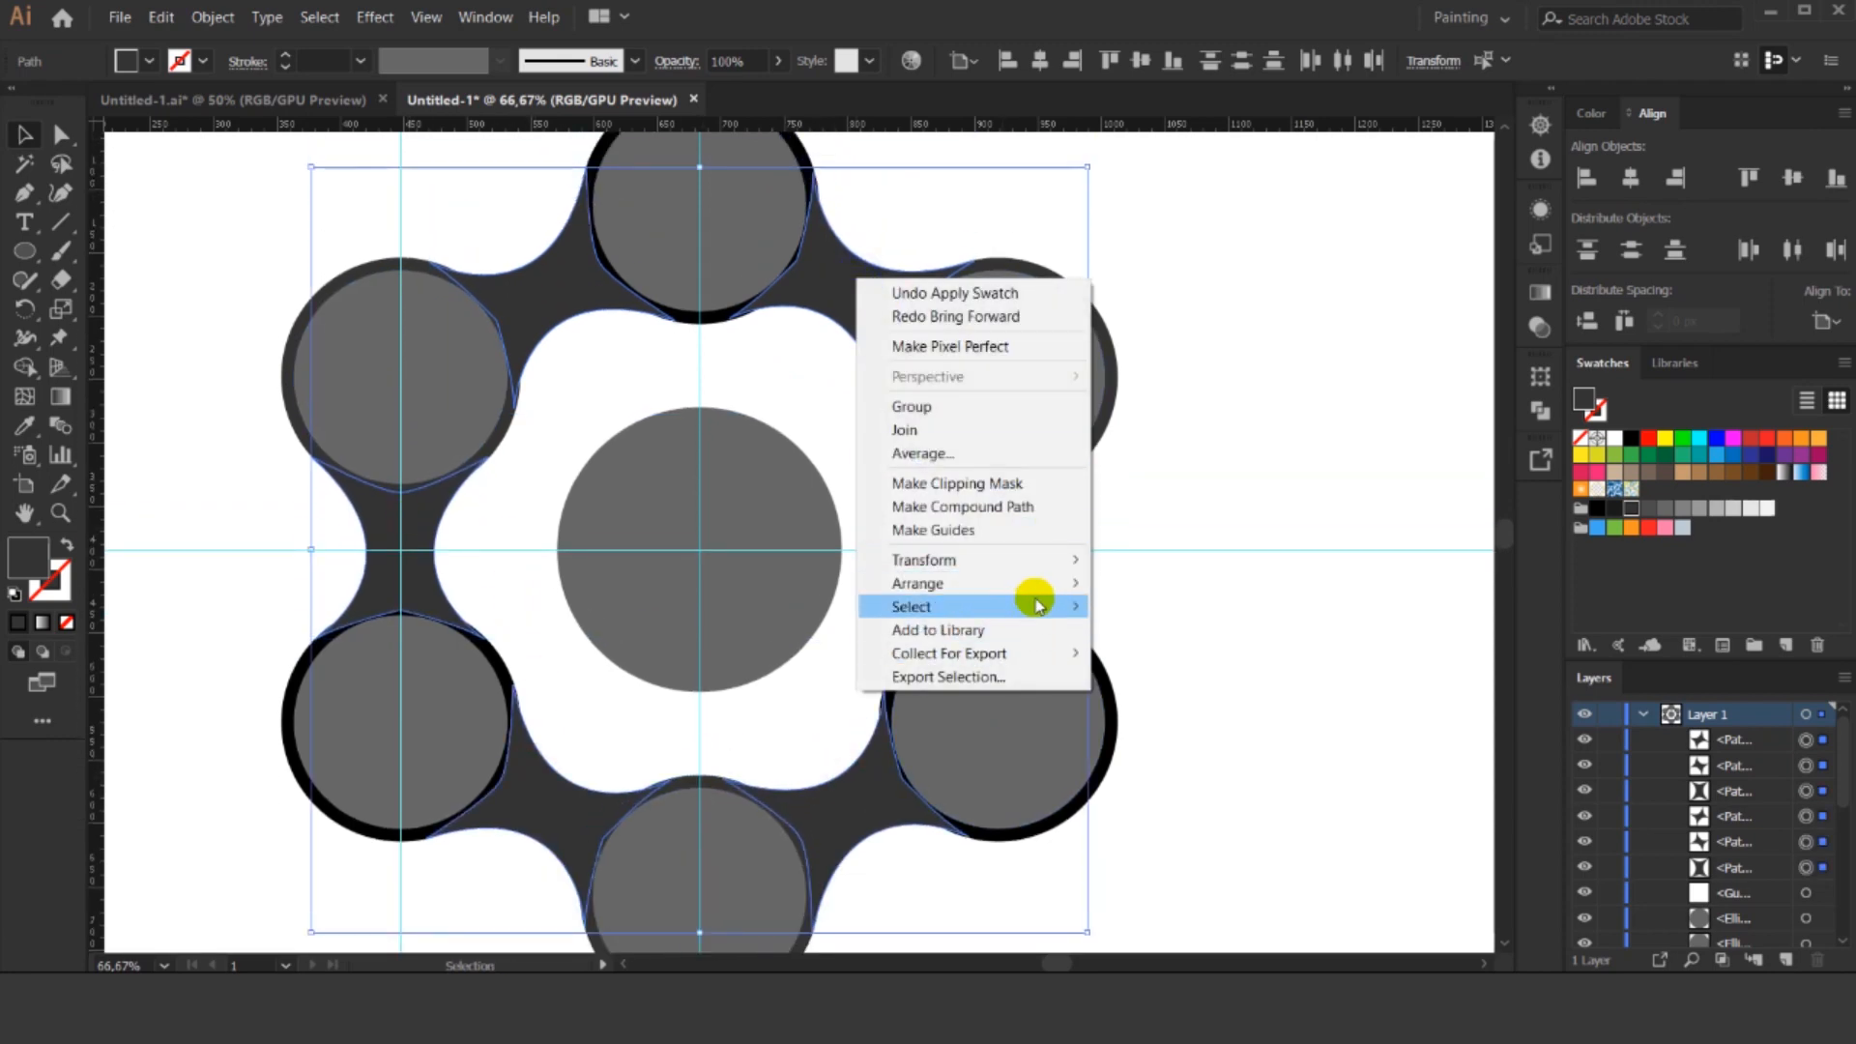
mouse_move(1031, 585)
click(1196, 654)
click(1290, 340)
scroll(1290, 338, up, 2)
scroll(1290, 336, down, 2)
click(22, 204)
scroll(654, 306, up, 2)
drag(653, 322, 652, 416)
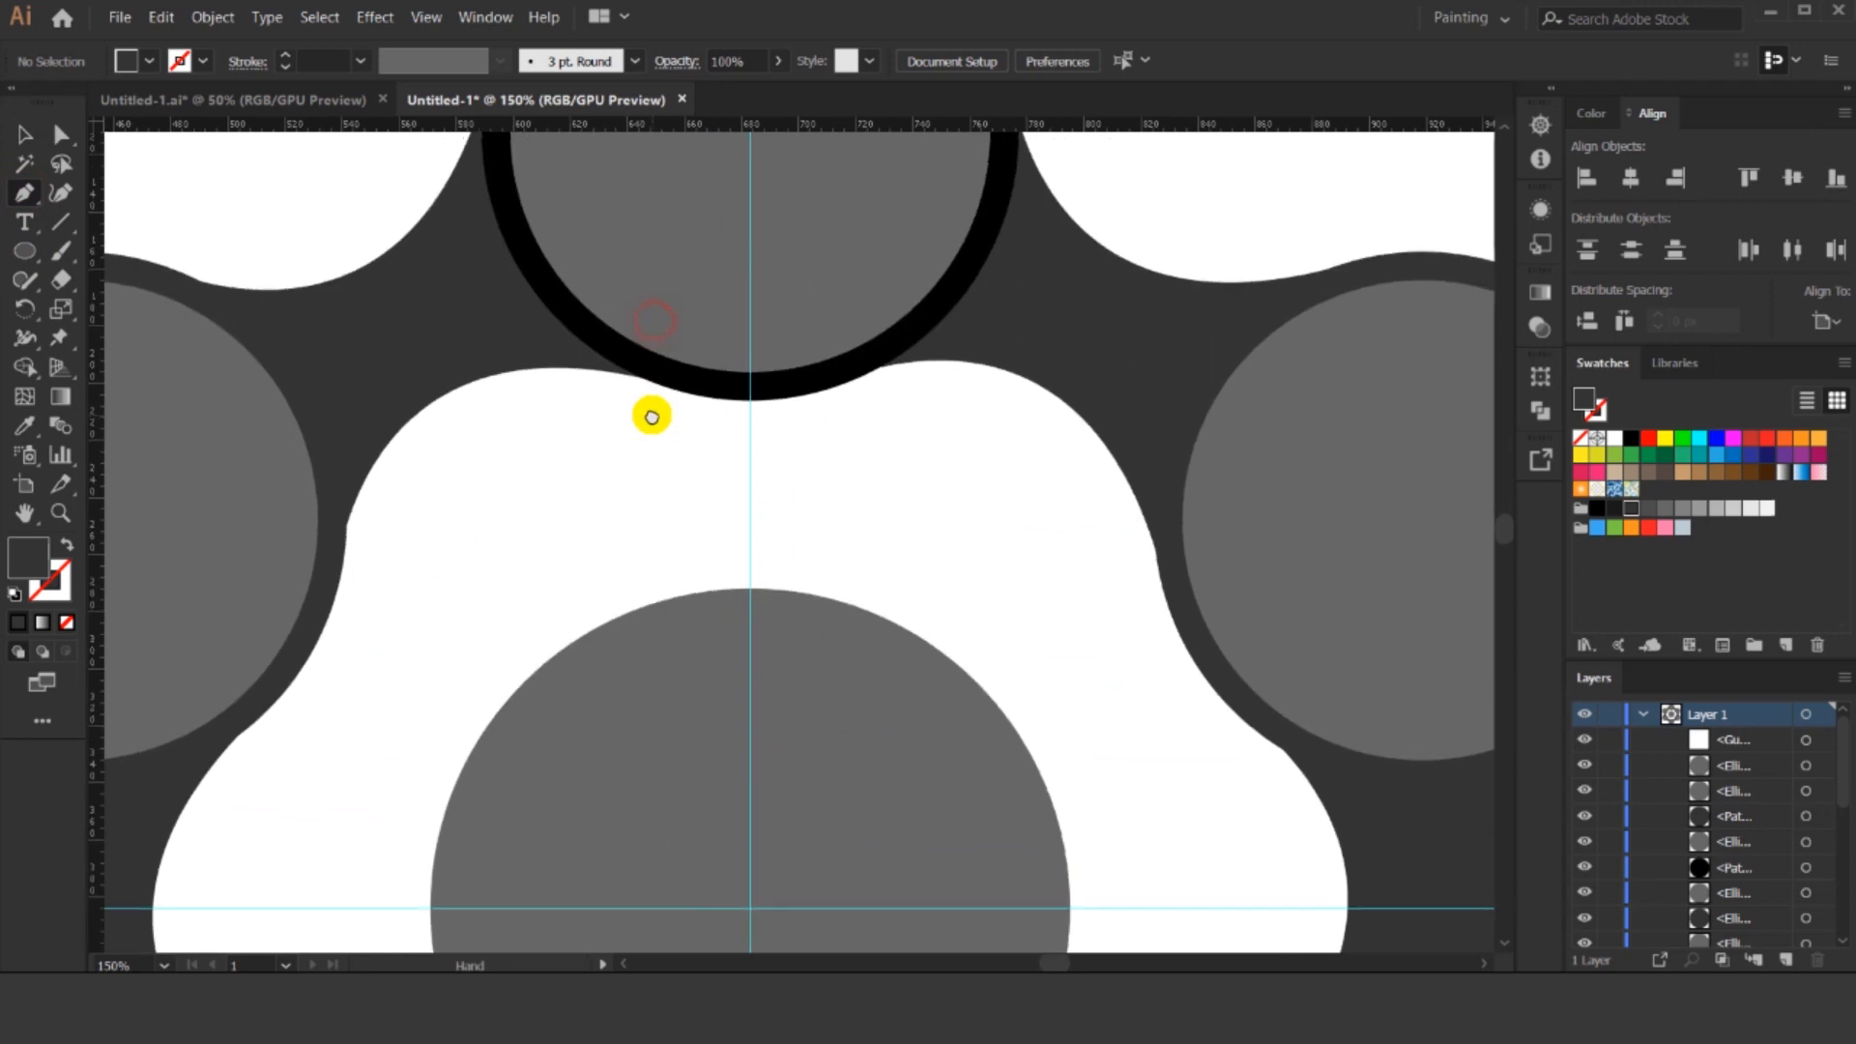
Offset the central circle's path outward by 10 px with miter joins, previewing the result.
key(v)
click(613, 705)
drag(728, 720, 696, 415)
click(212, 17)
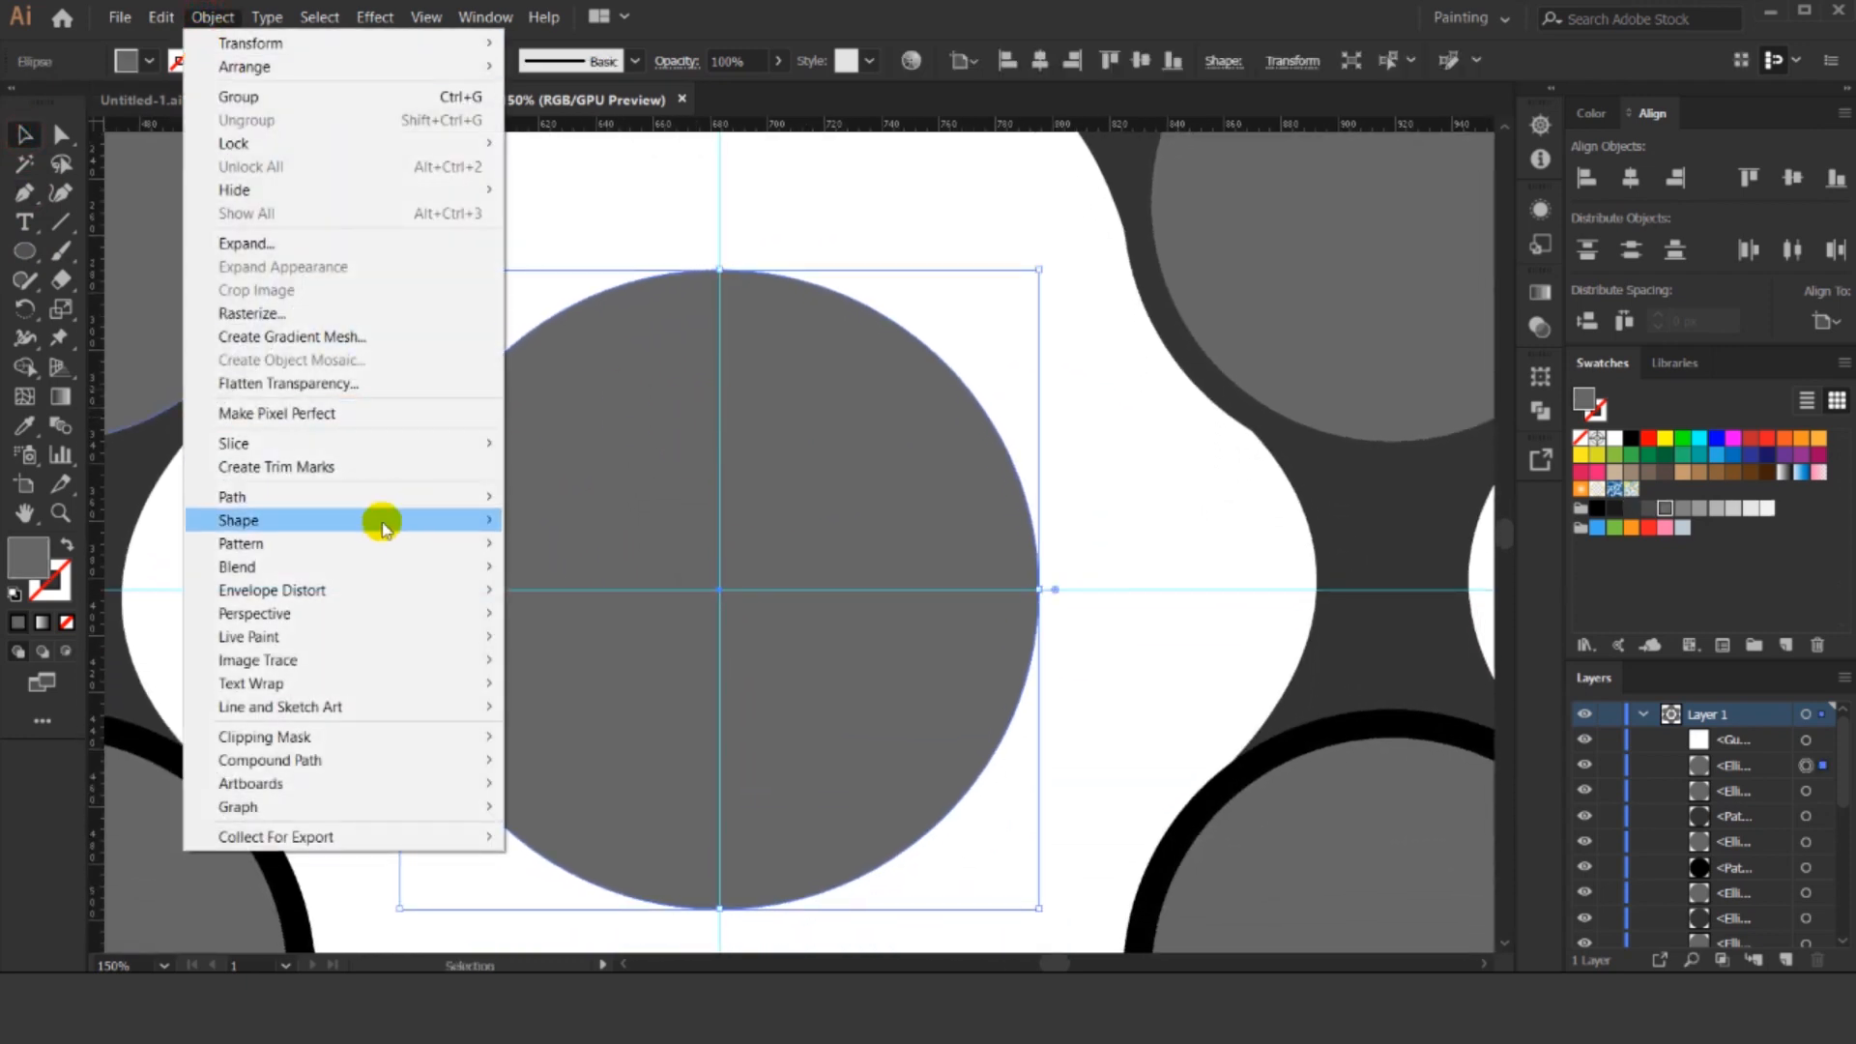
mouse_move(384, 499)
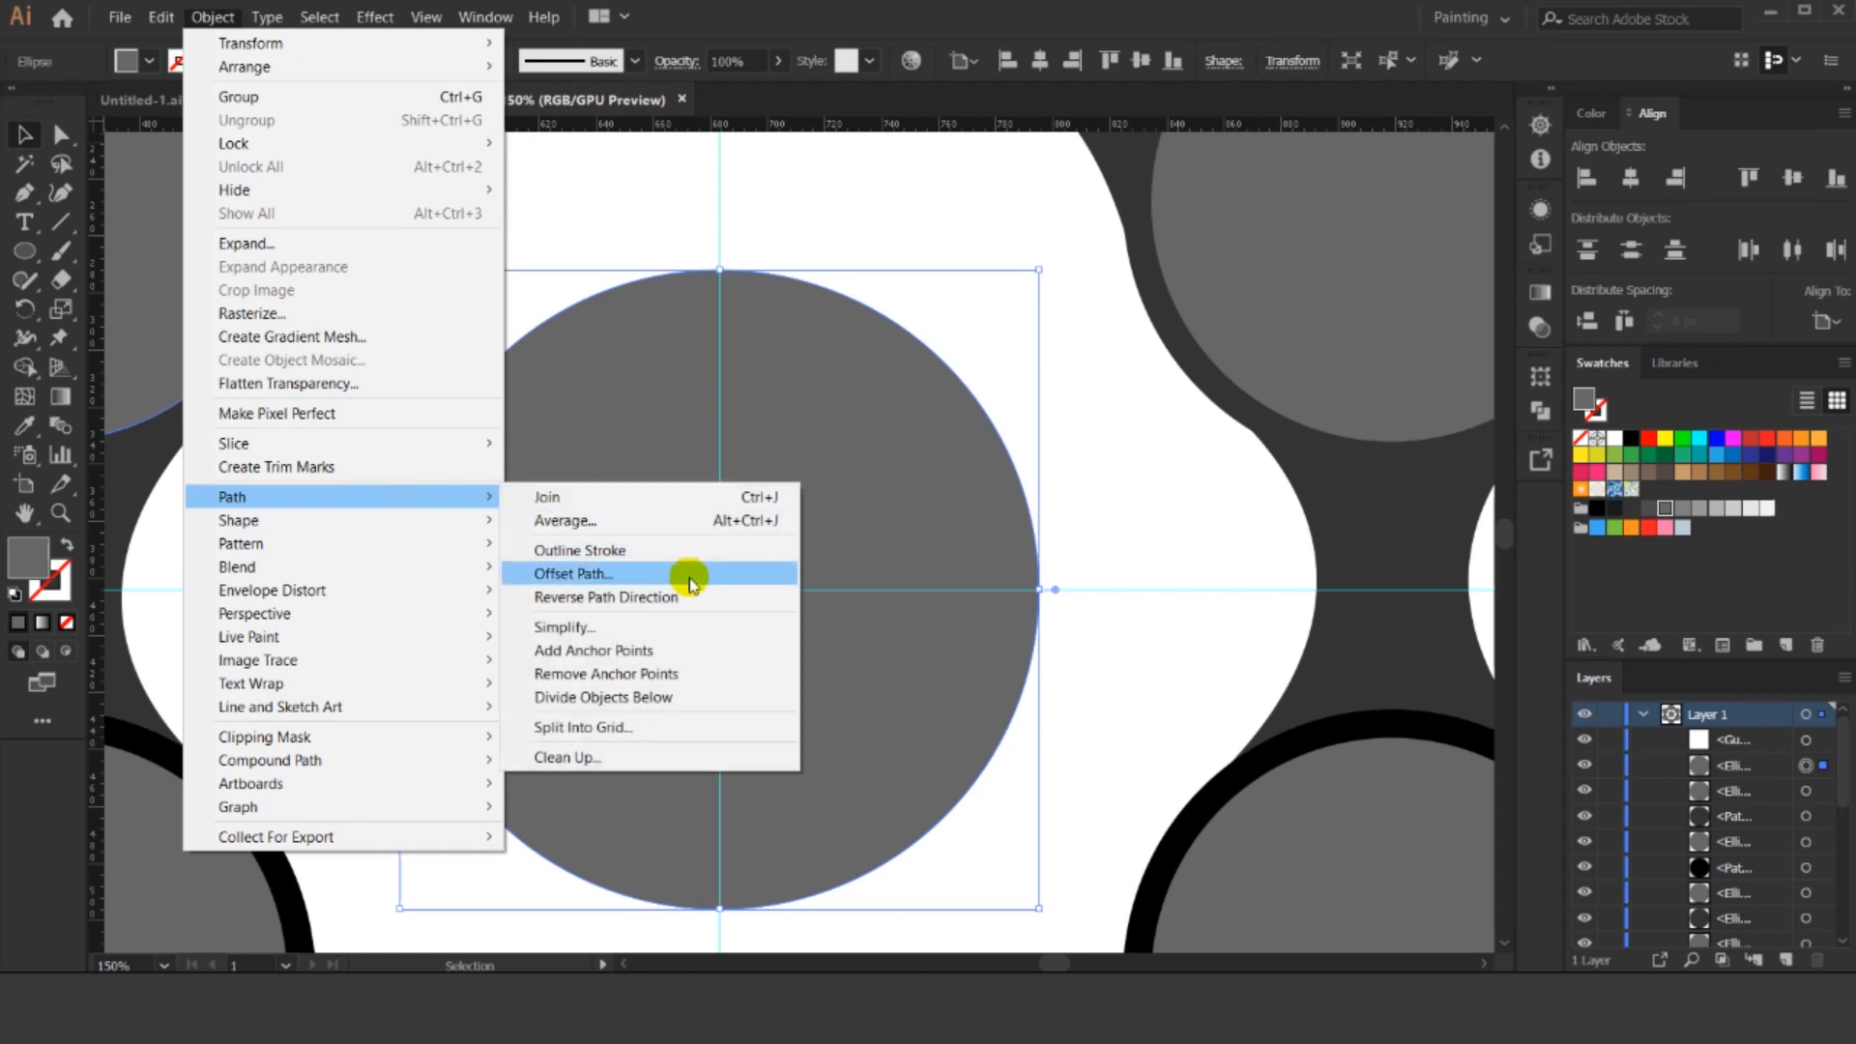
click(691, 580)
click(1037, 522)
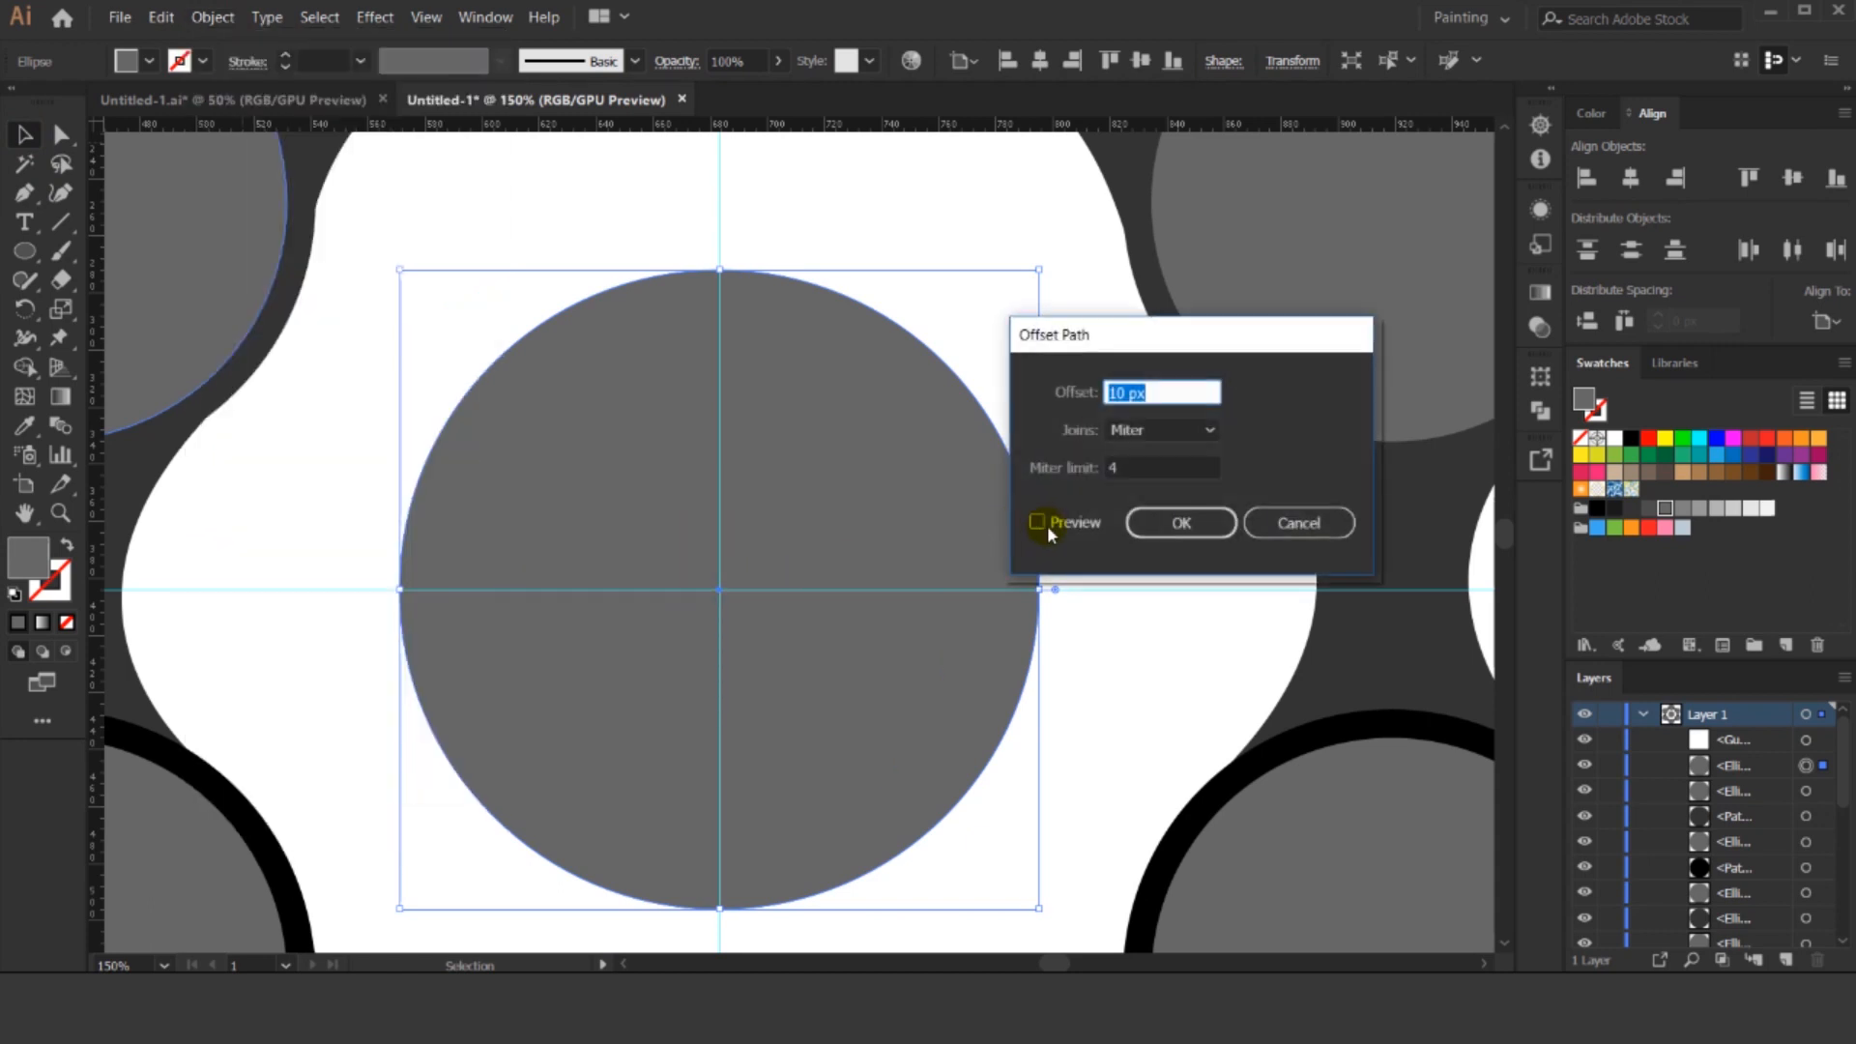
click(1168, 392)
key(Down)
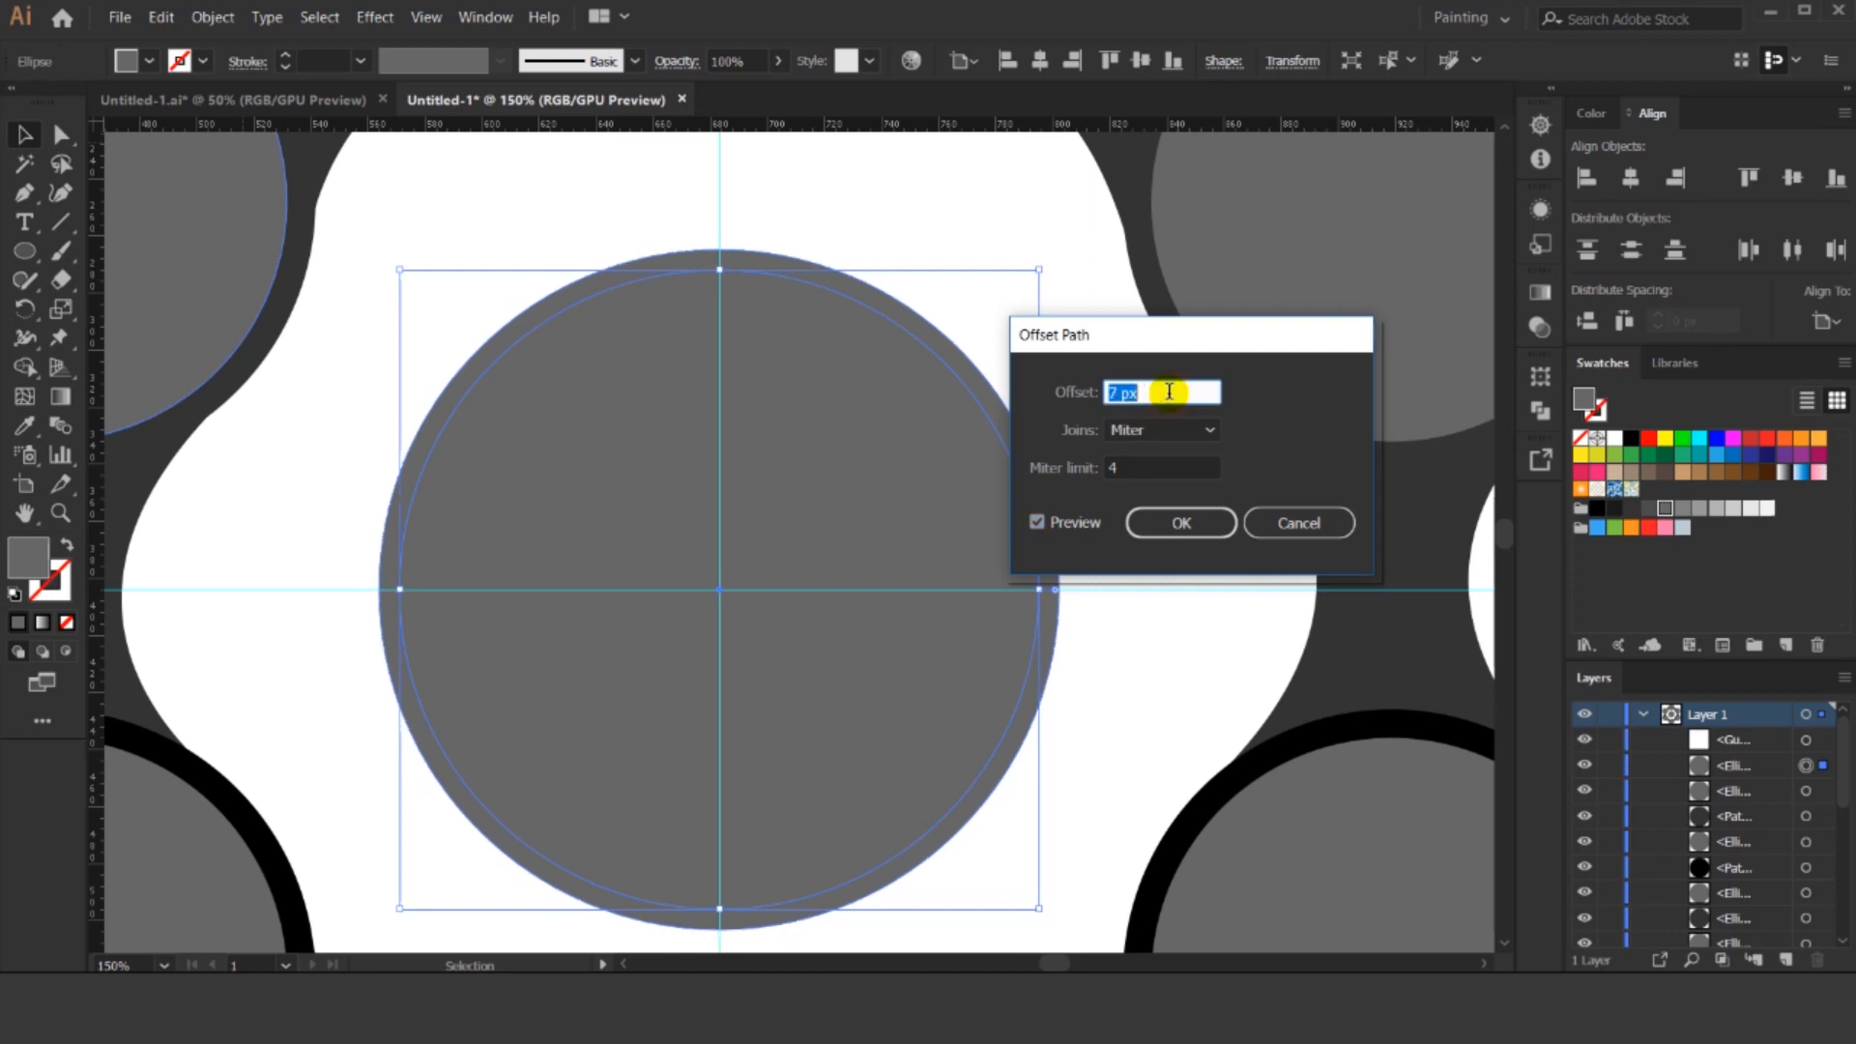
key(Up)
key(Up)
key(Up)
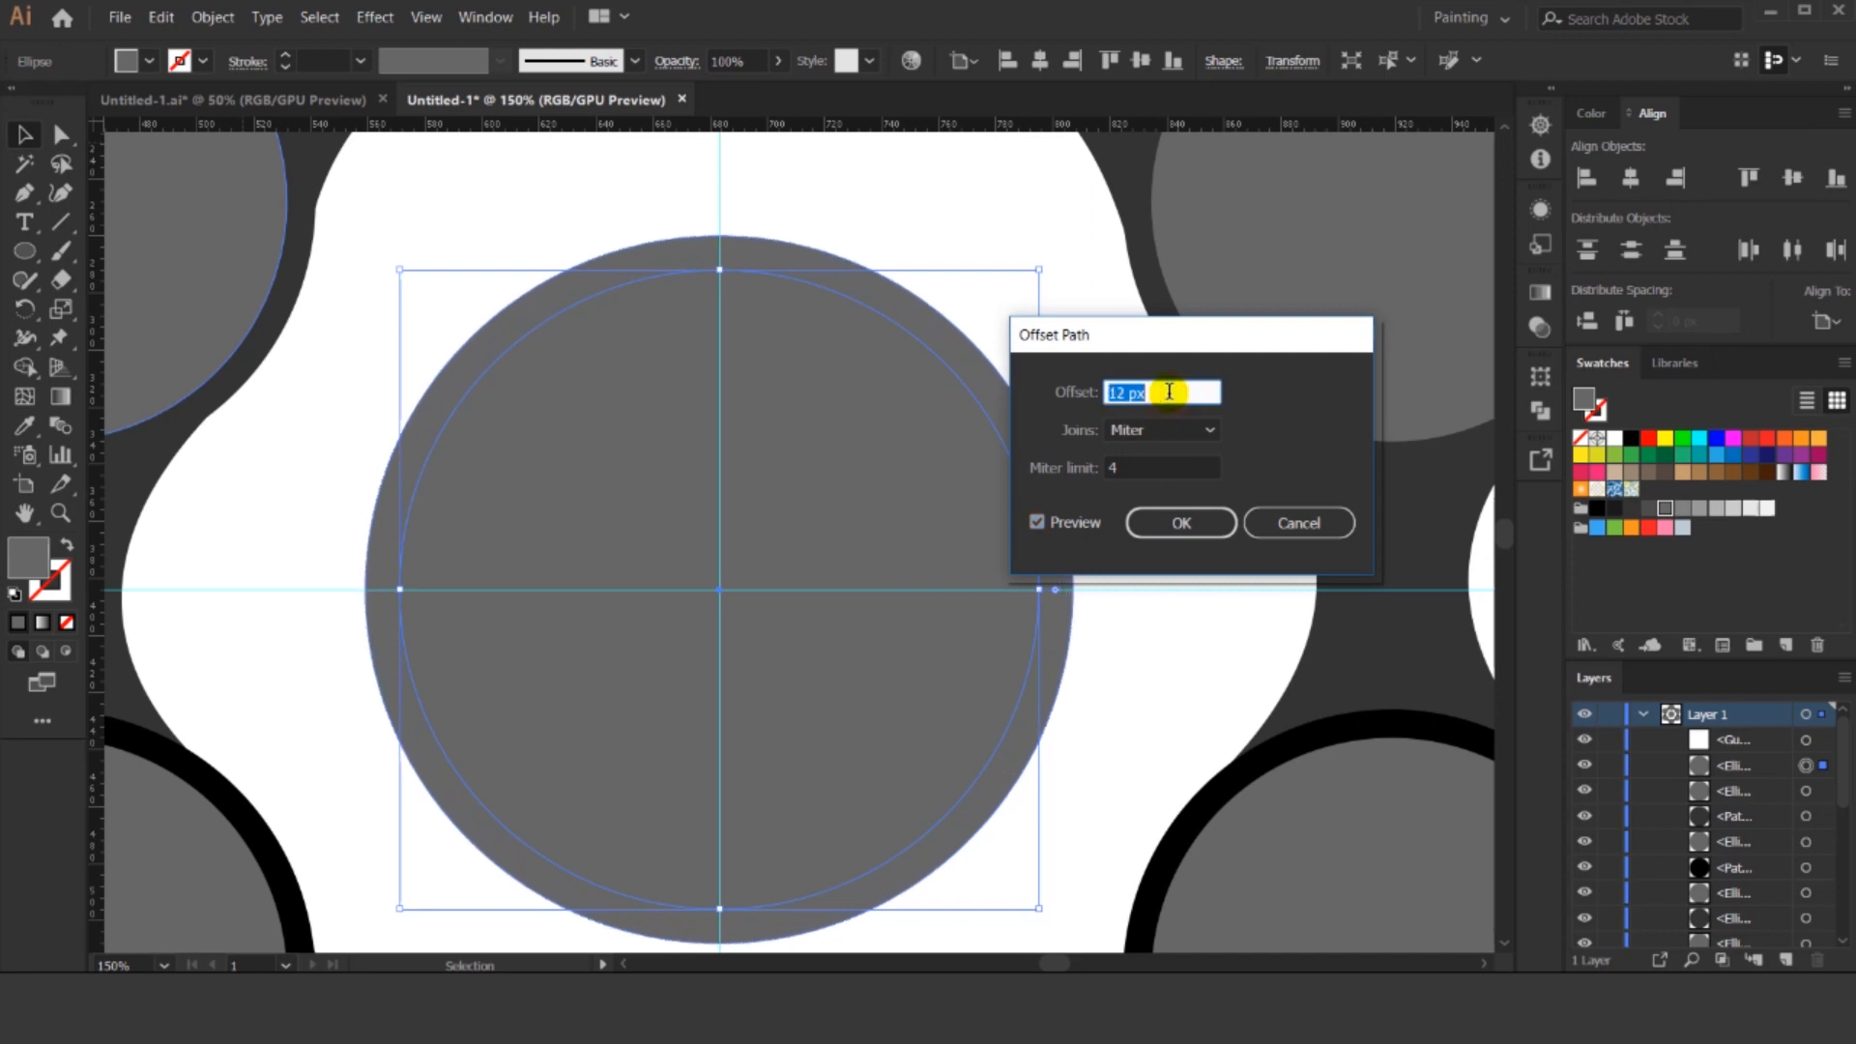
key(Up)
key(Up)
key(Down)
key(Down)
key(Down)
key(Down)
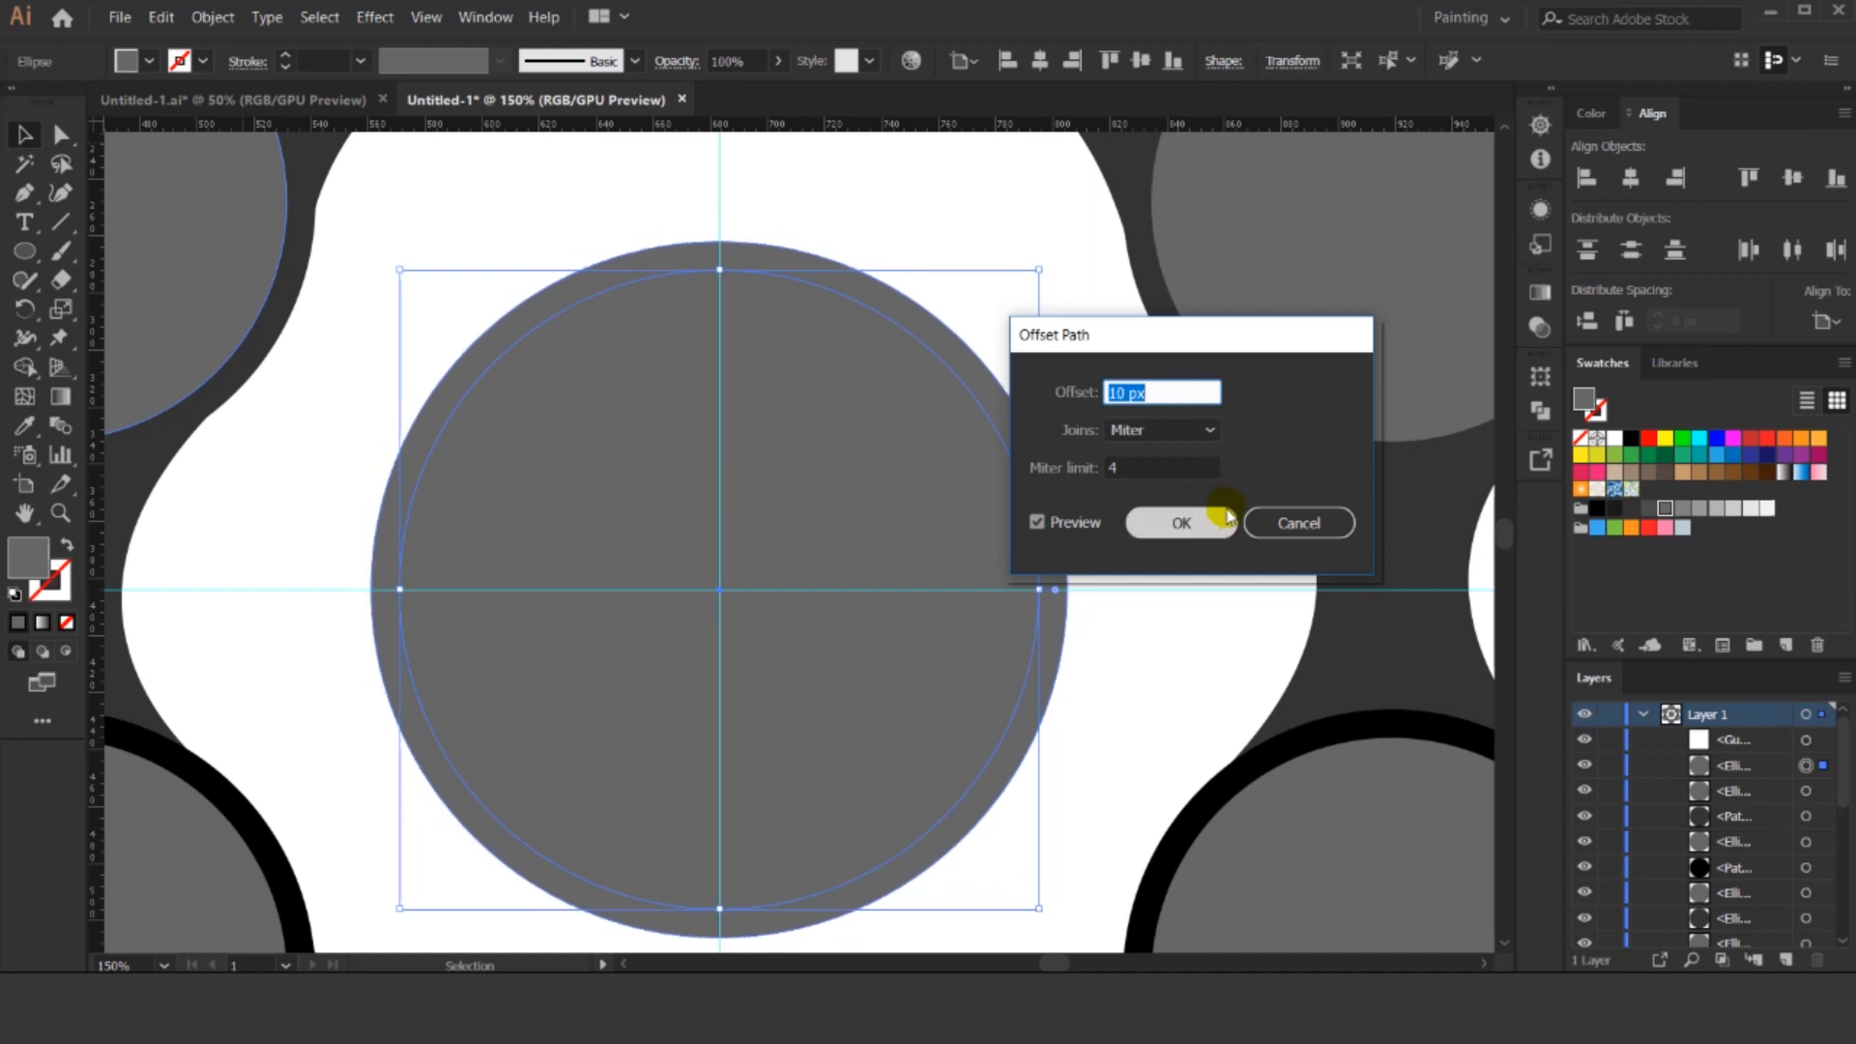
click(1181, 522)
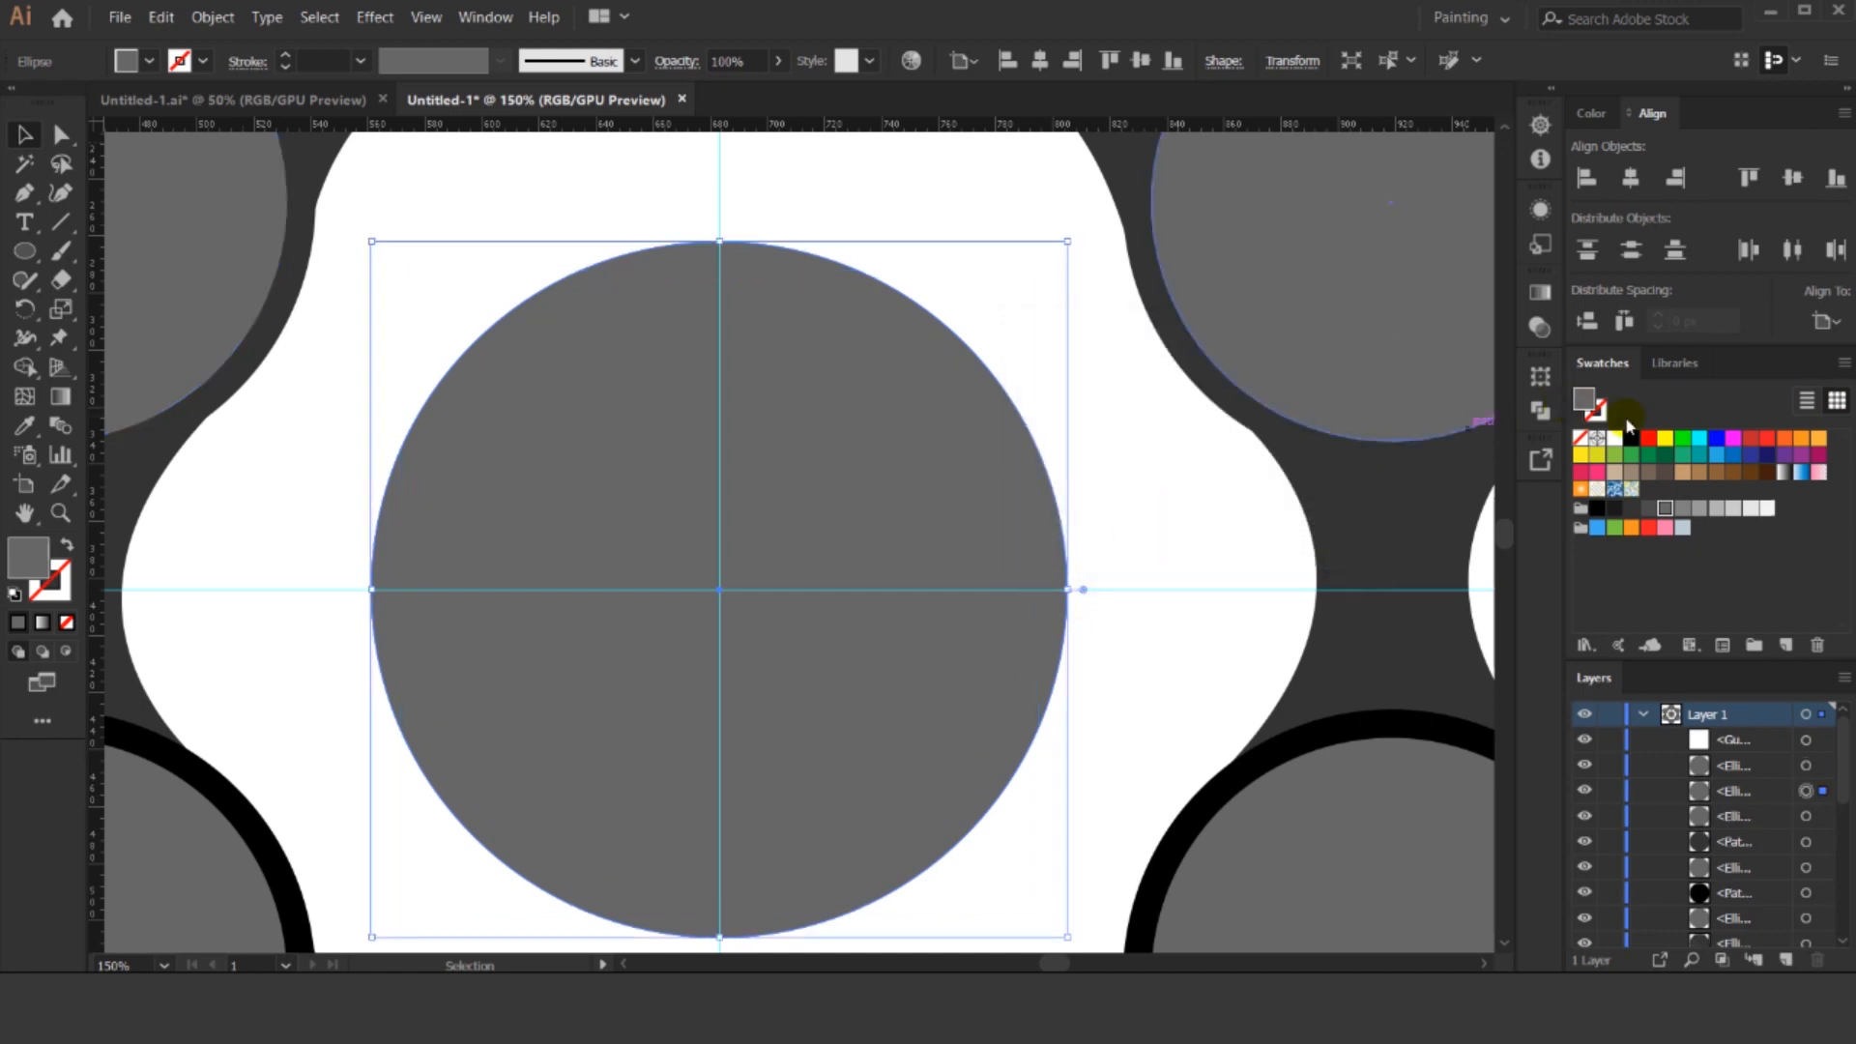
Fill the new offset circle around the centre with black and deselect it.
click(1632, 438)
key(ctrl+shift+a)
scroll(953, 277, up, 4)
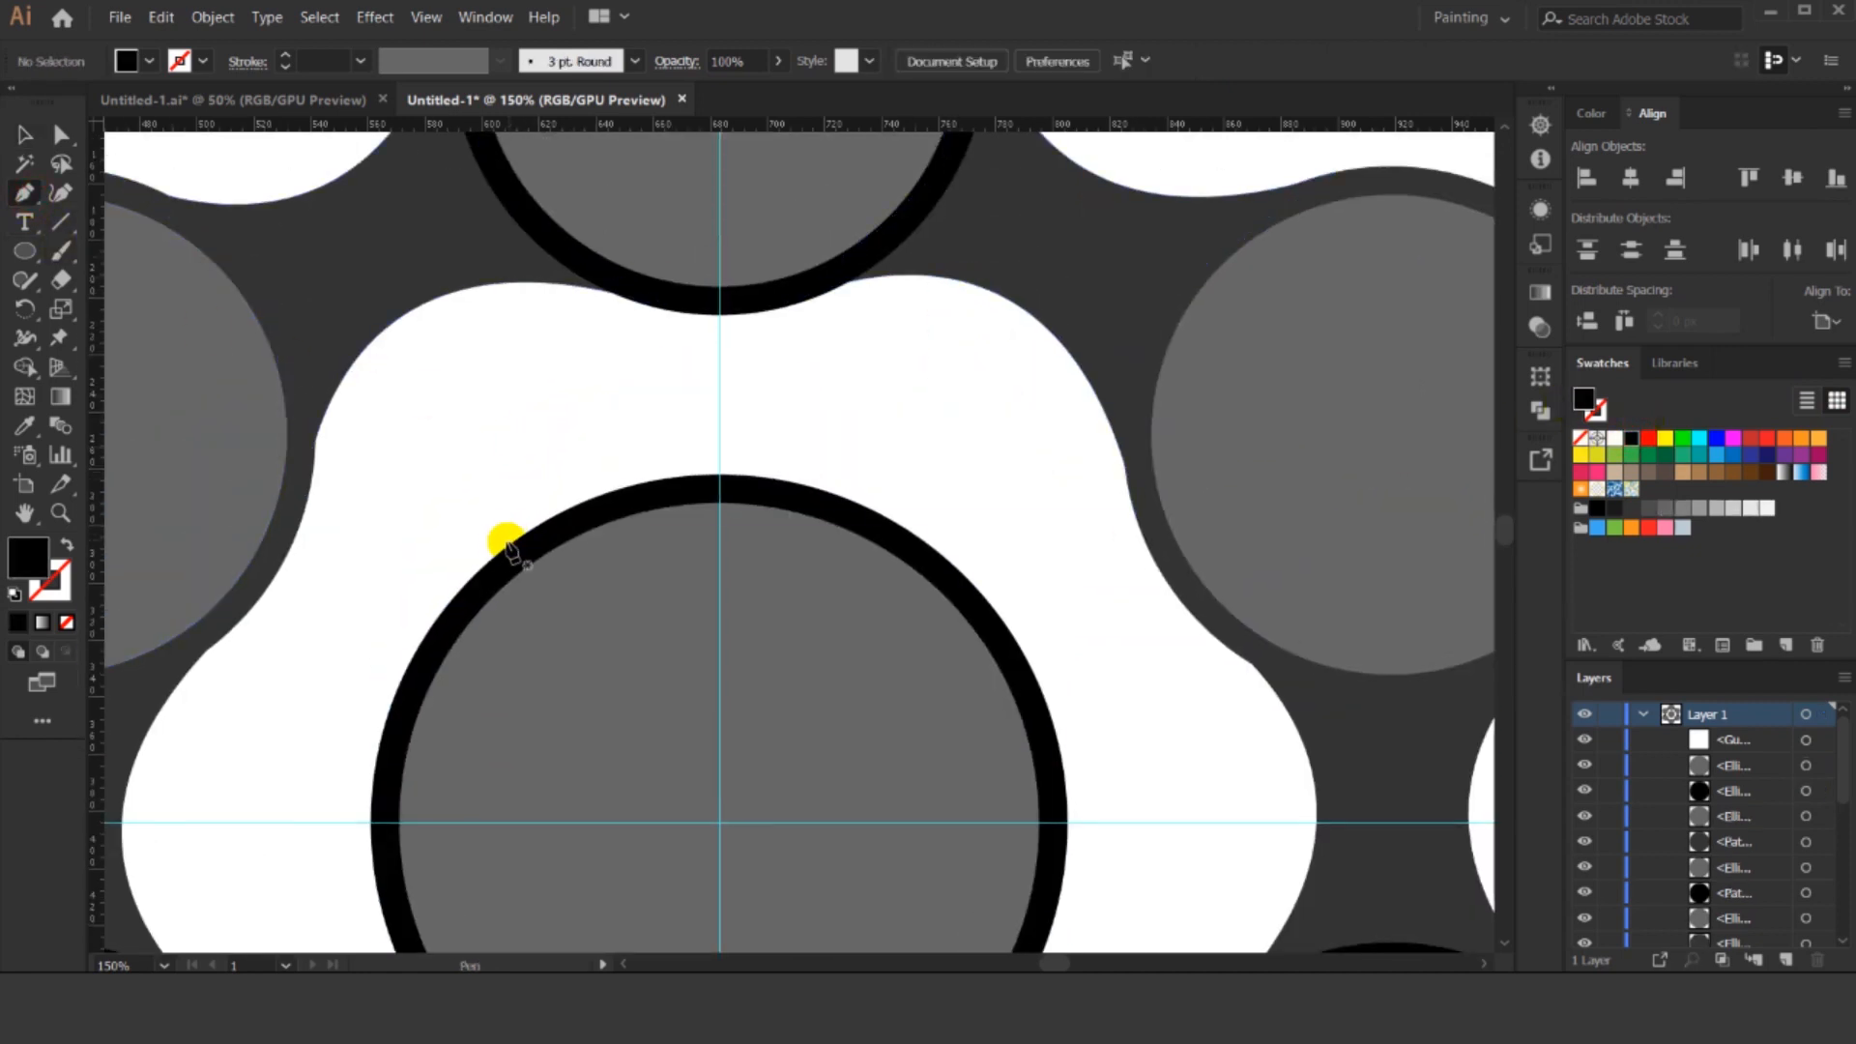
click(466, 583)
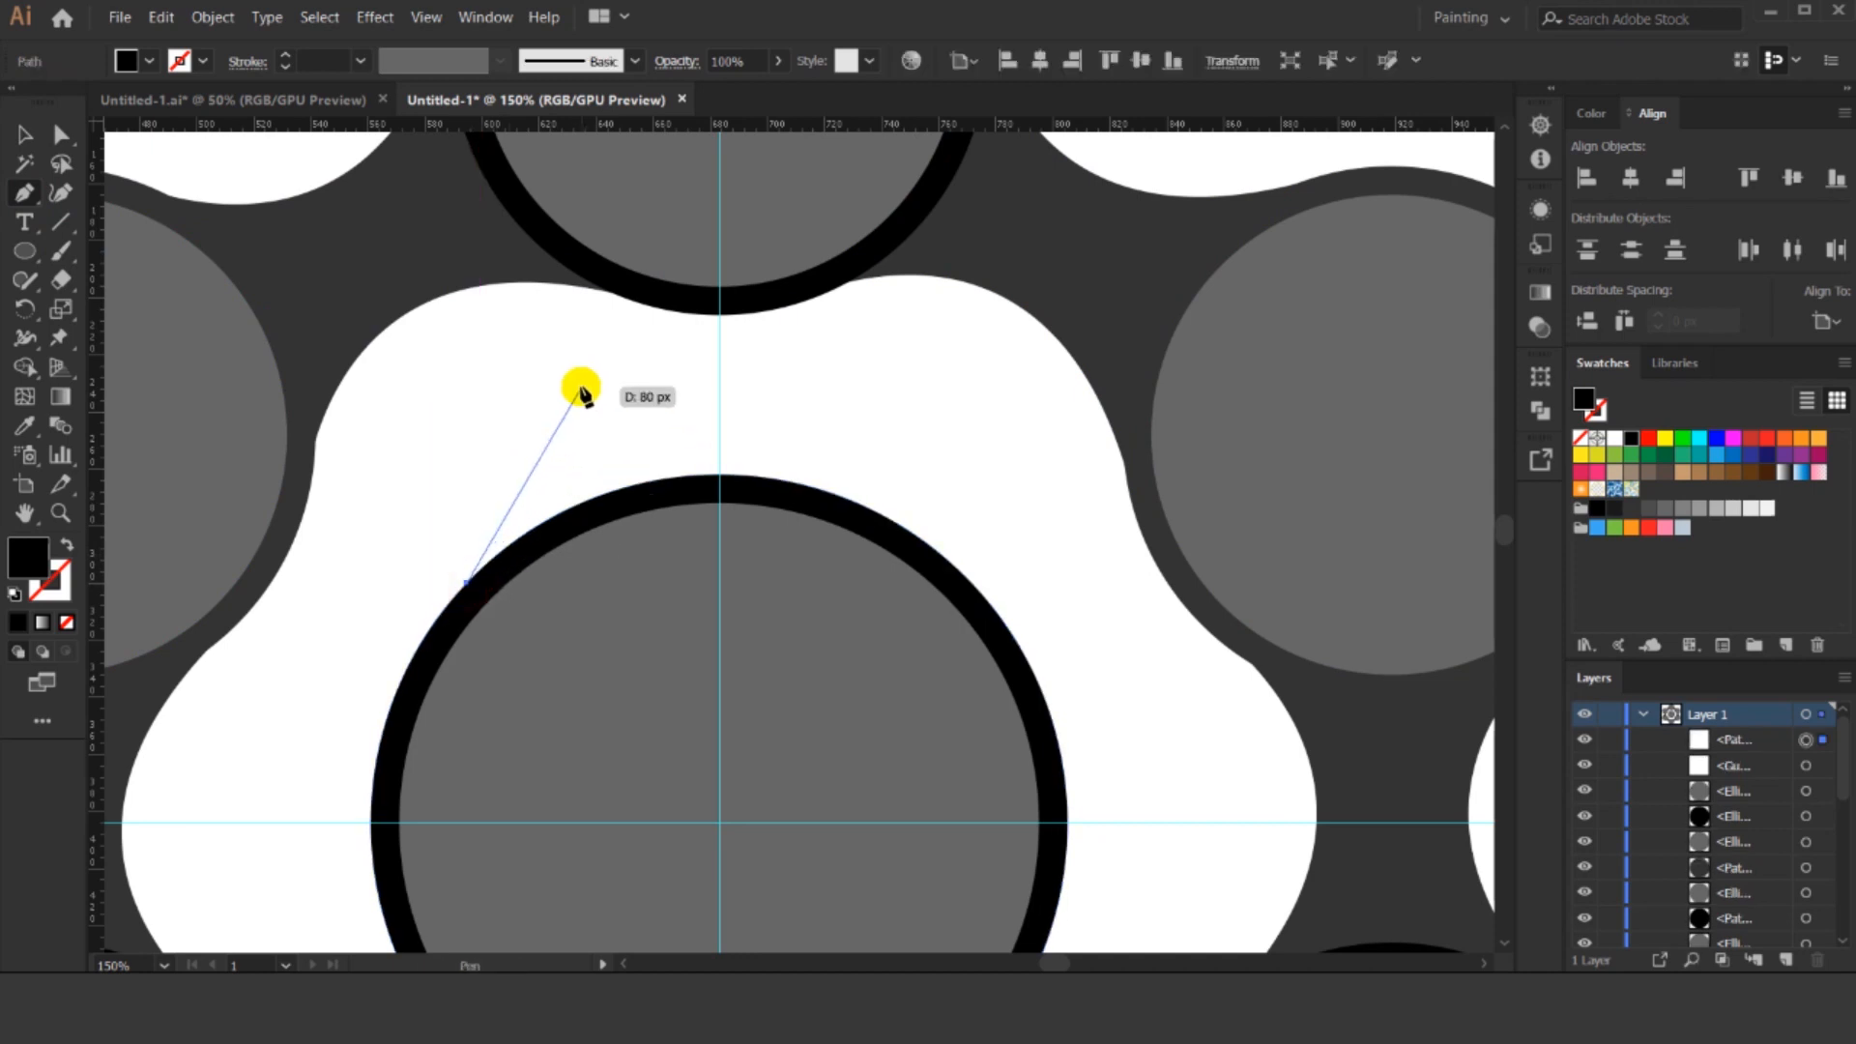
drag(580, 393, 612, 589)
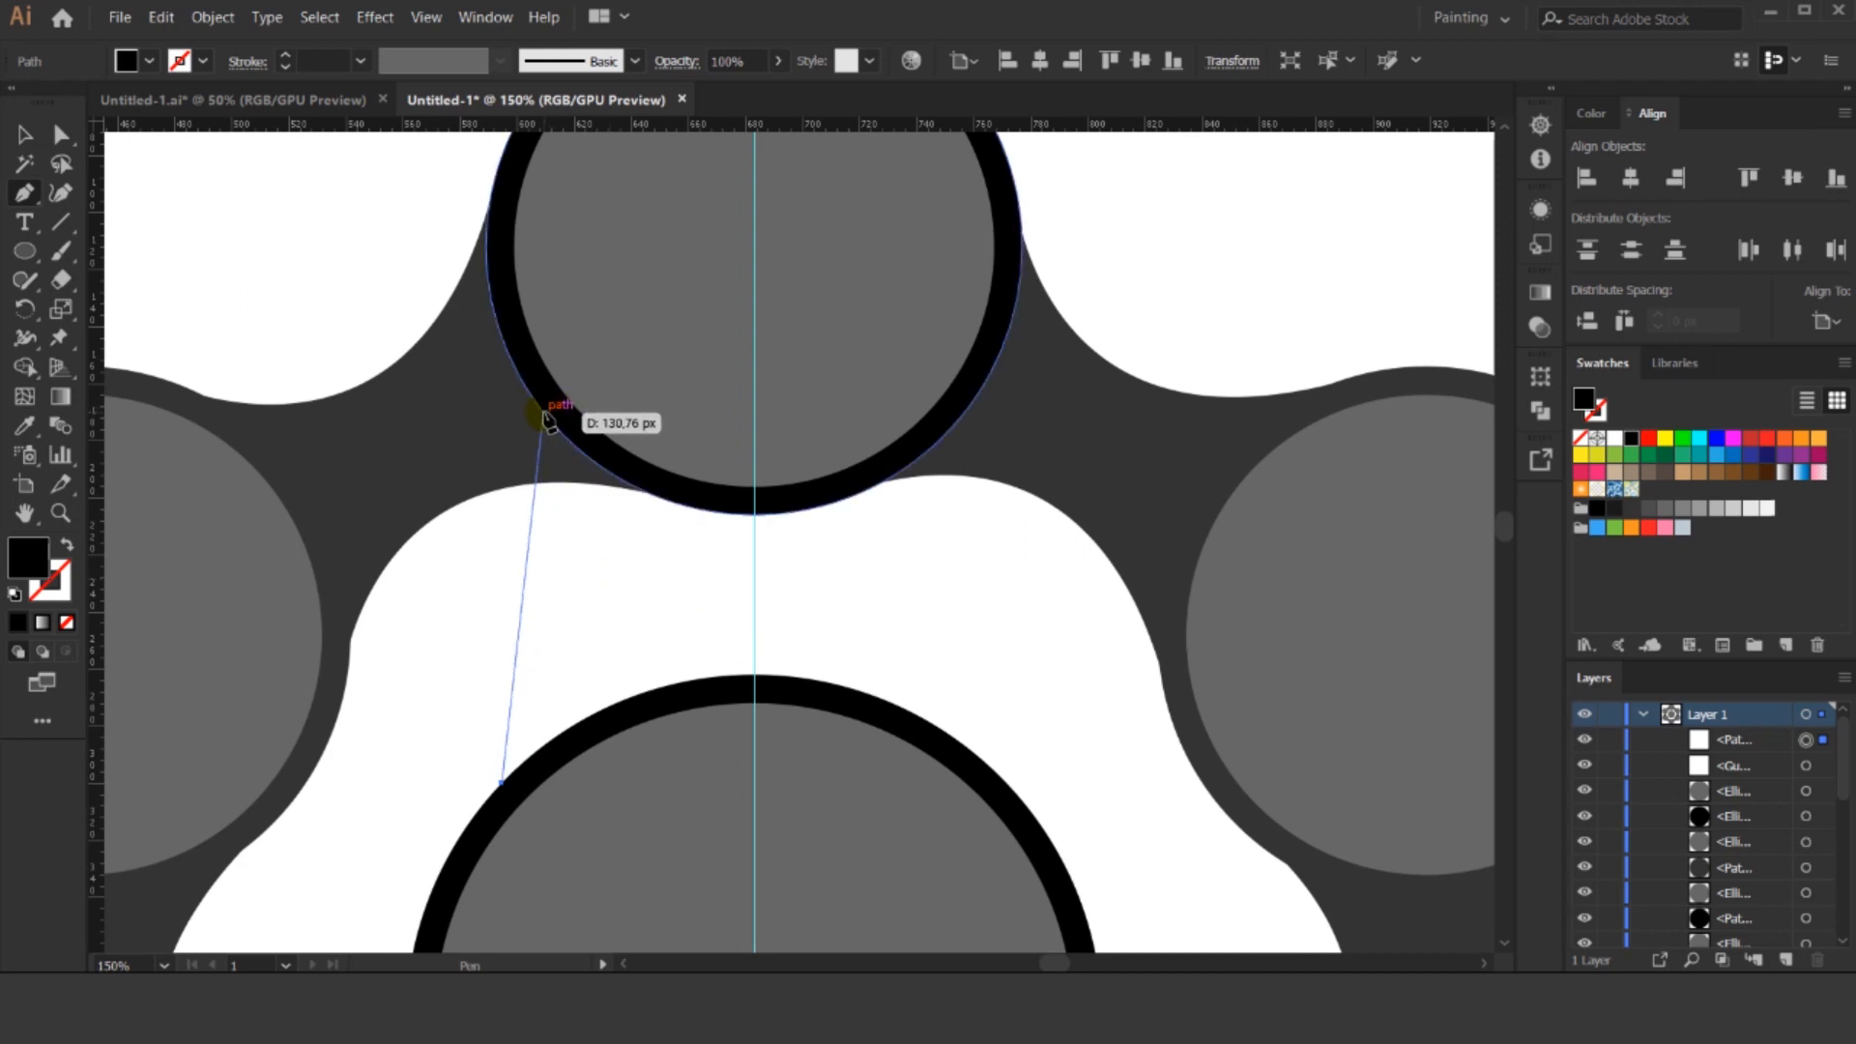
drag(546, 415, 311, 209)
key(Delete)
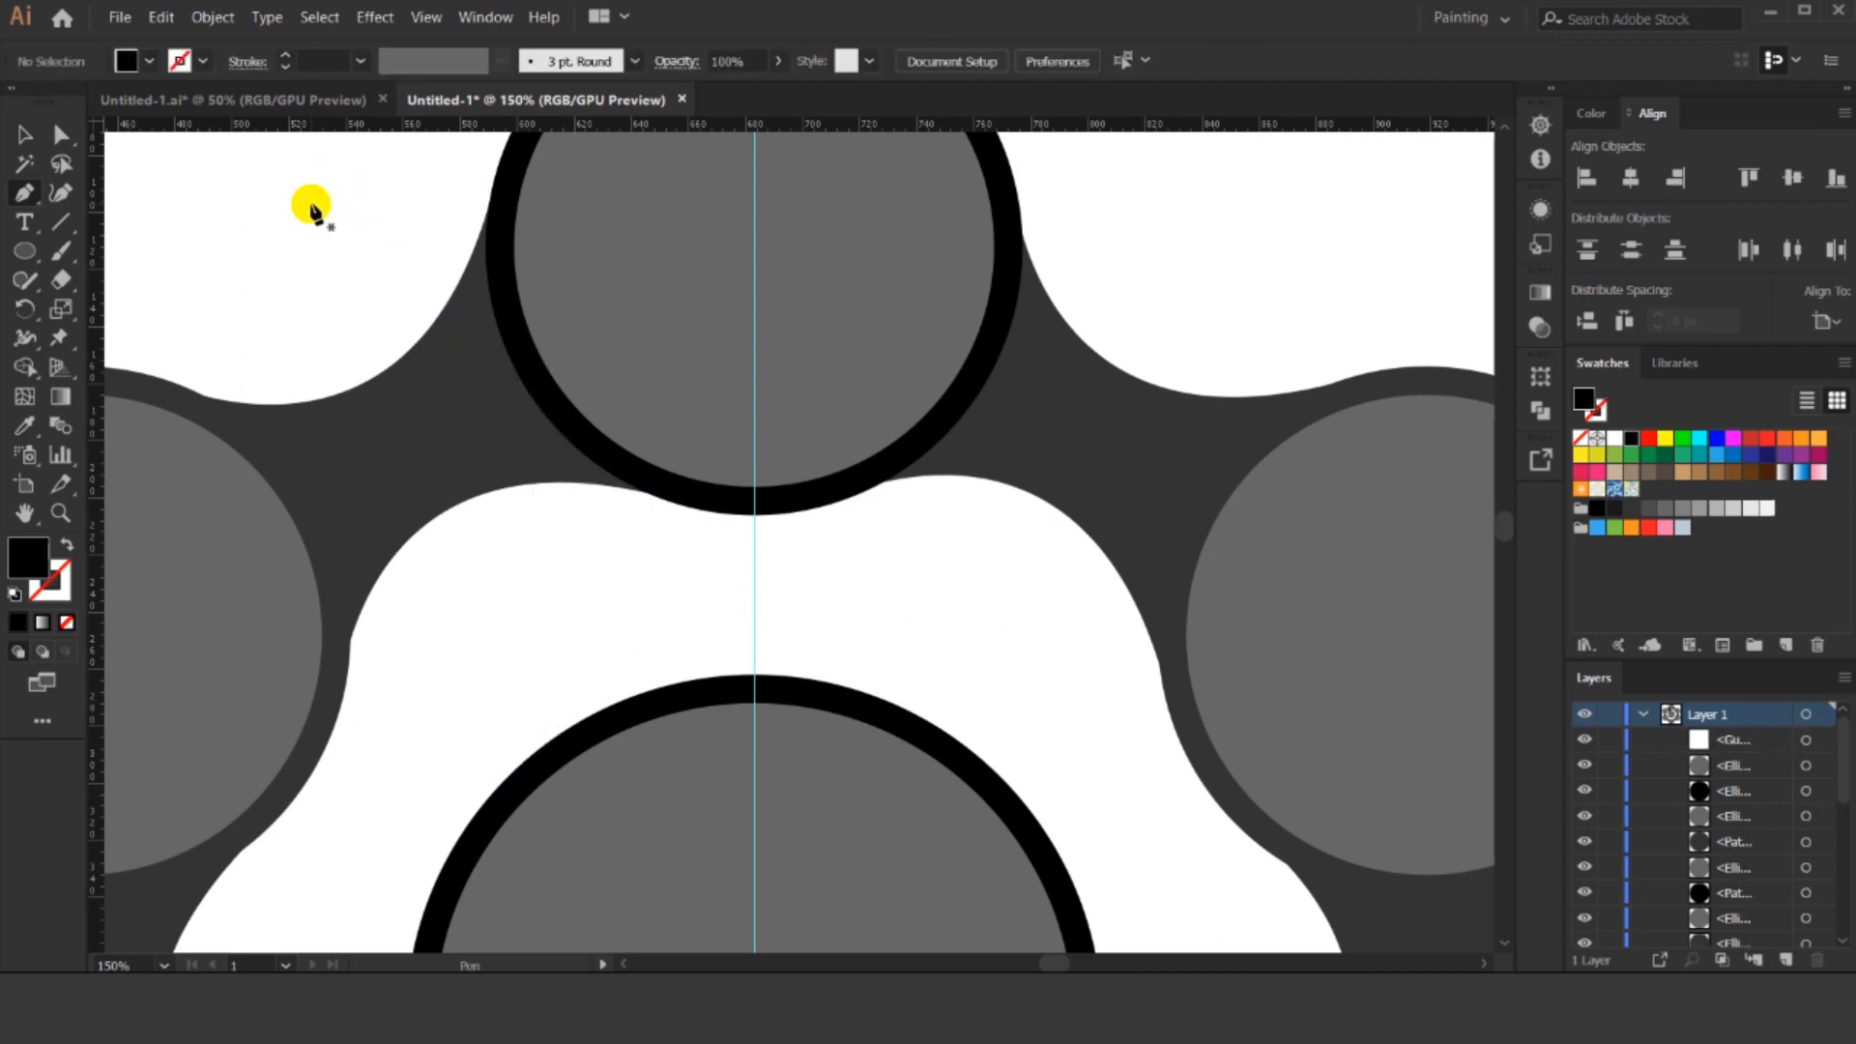
Draw the left half of a black curved bridge between the top and central circles' rims with the Pen tool, closing it along the vertical guide.
click(573, 724)
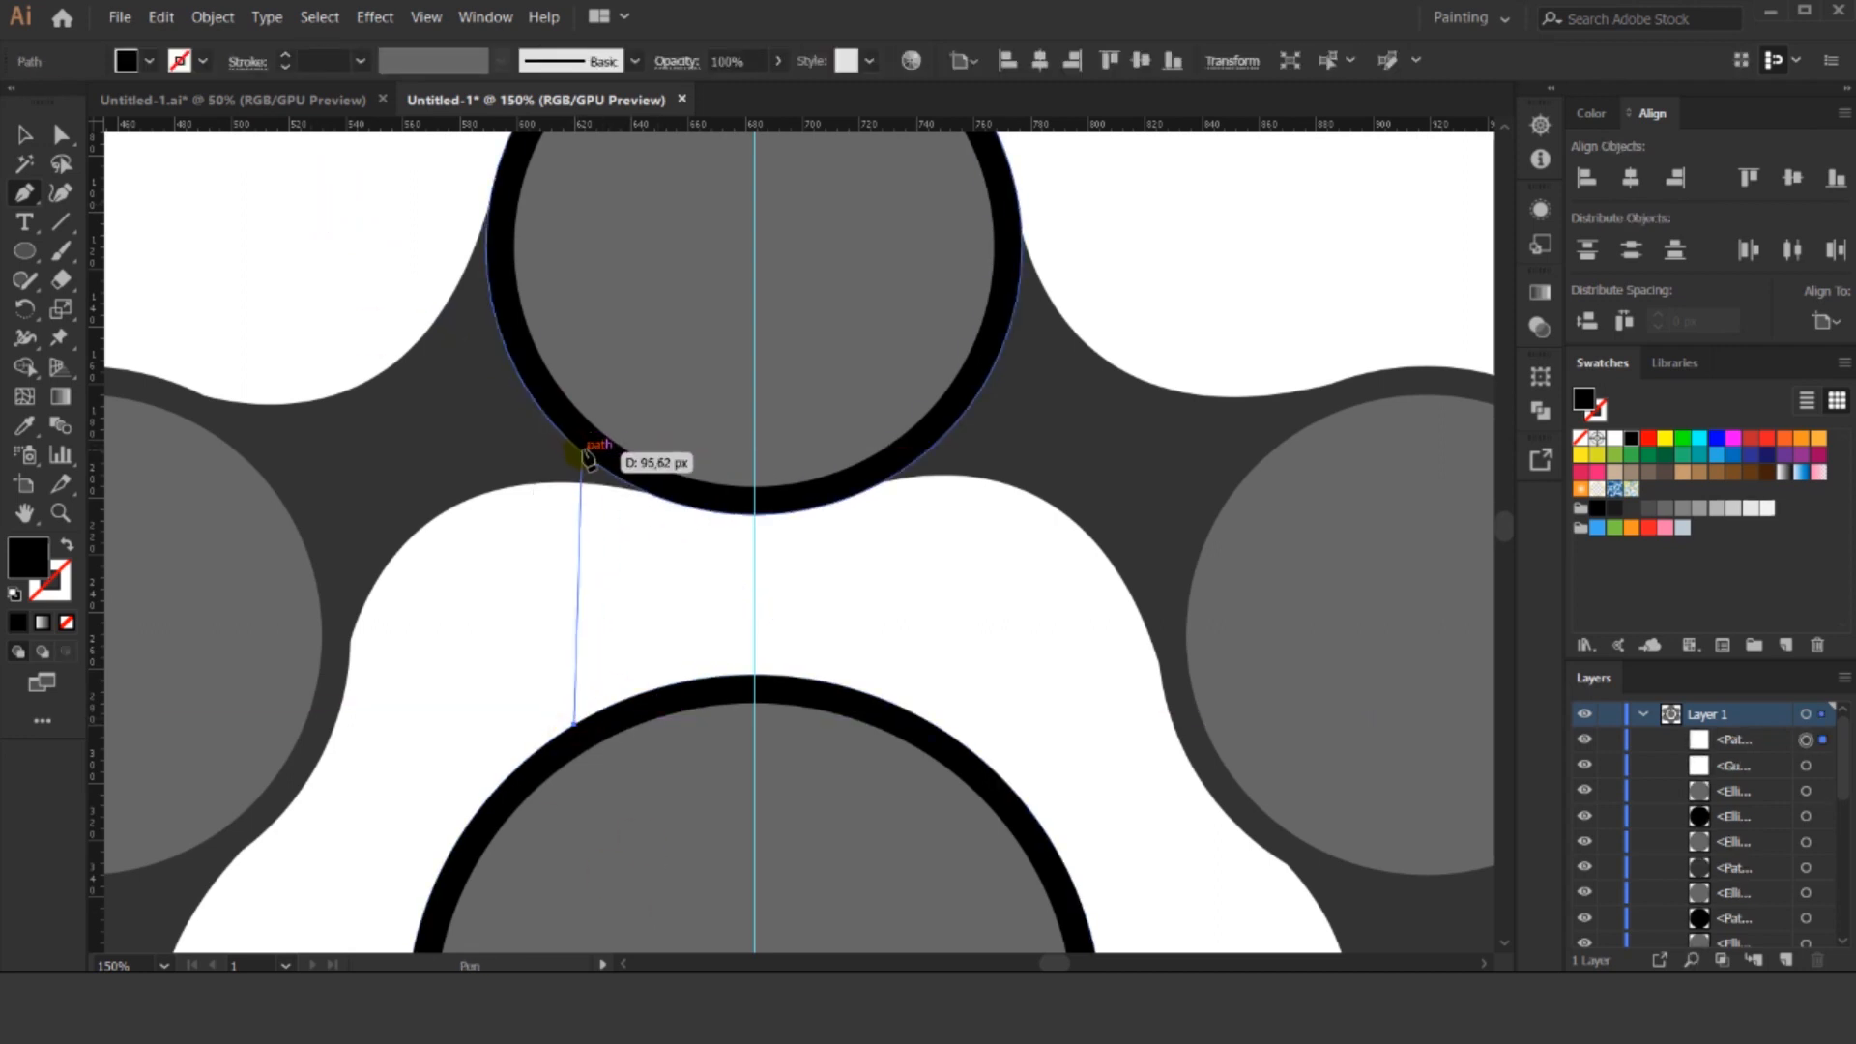
drag(575, 447, 332, 277)
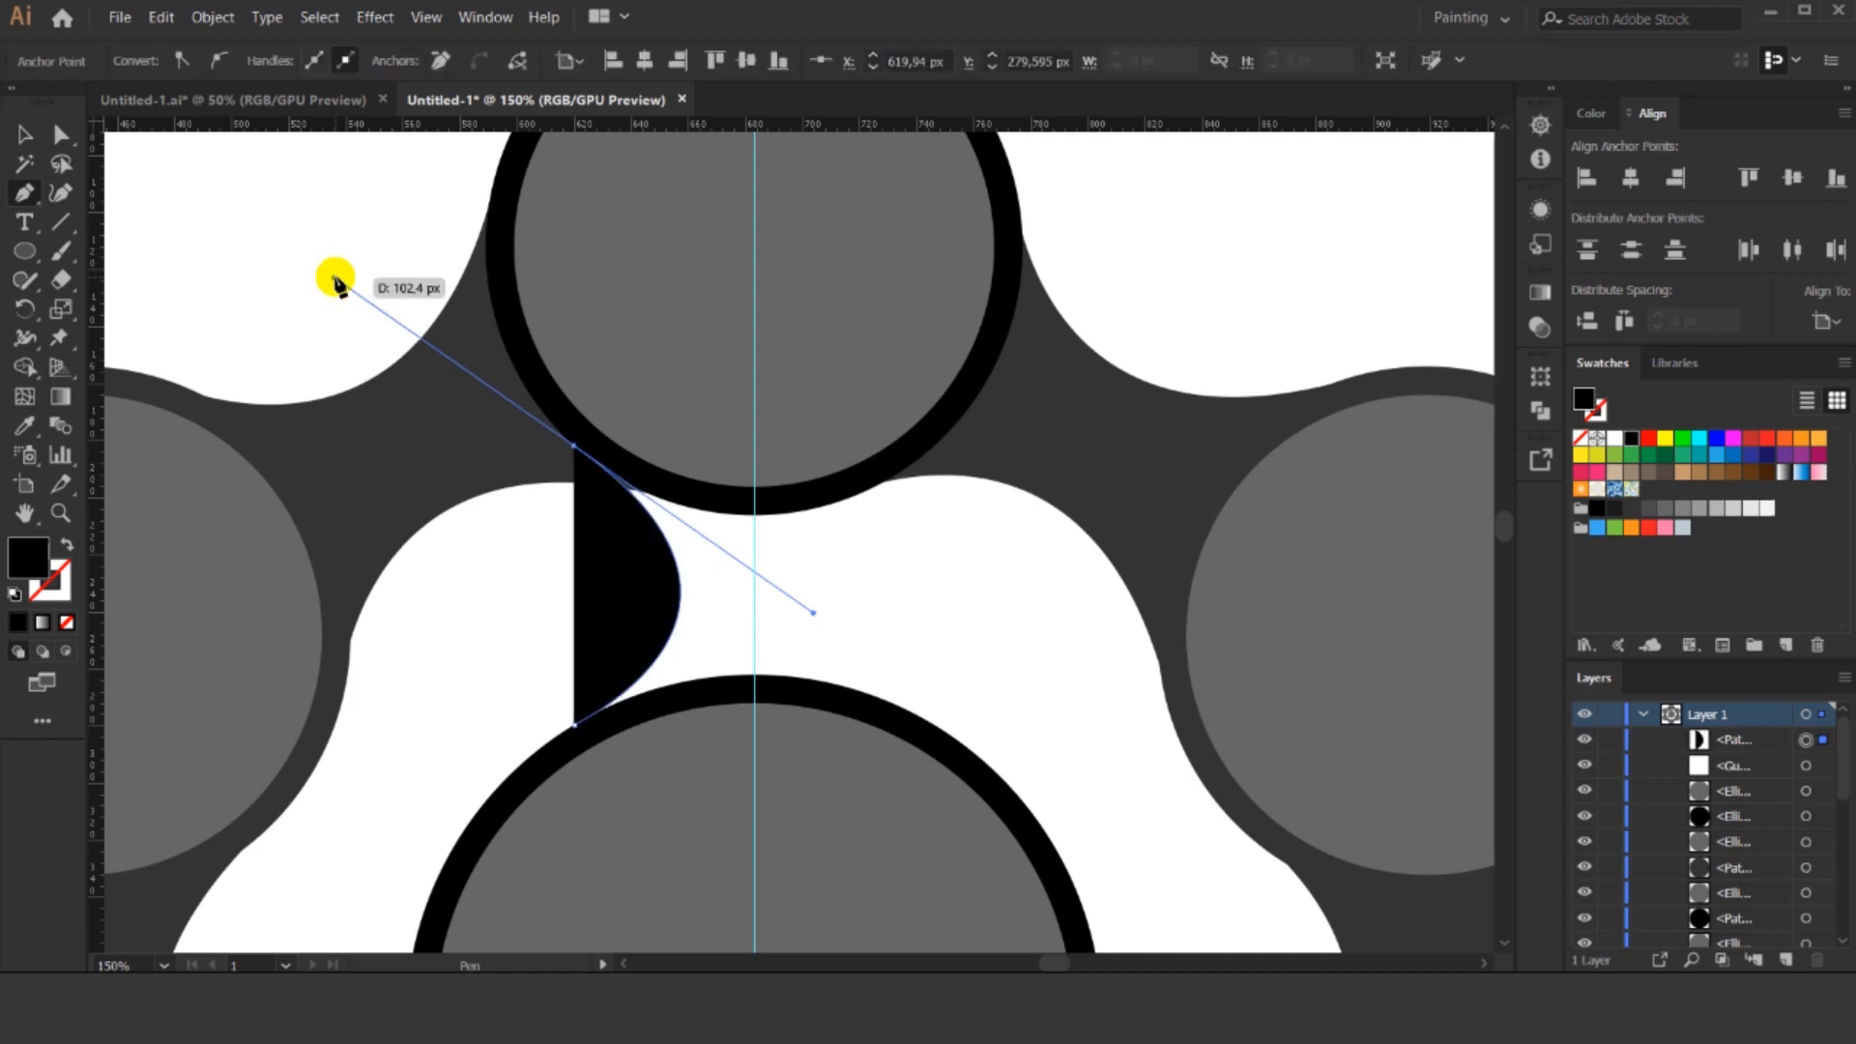
drag(578, 447, 758, 517)
click(754, 506)
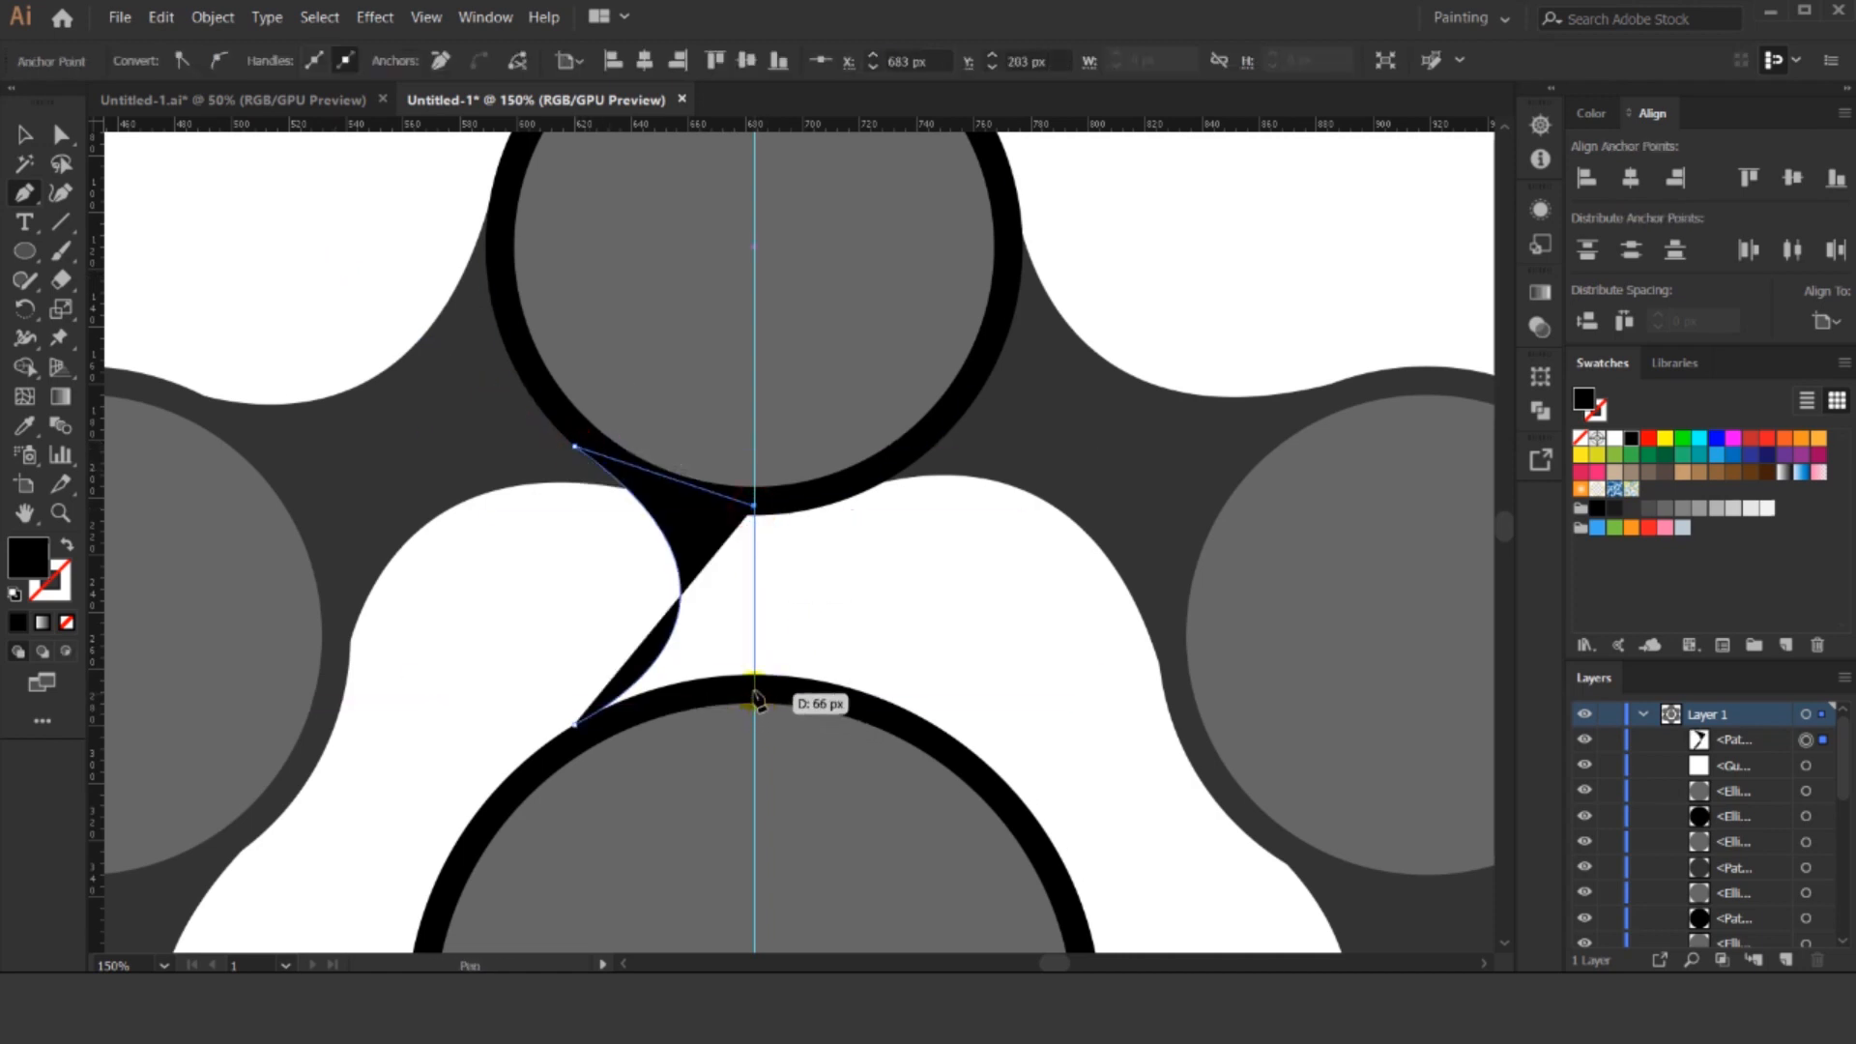
click(754, 696)
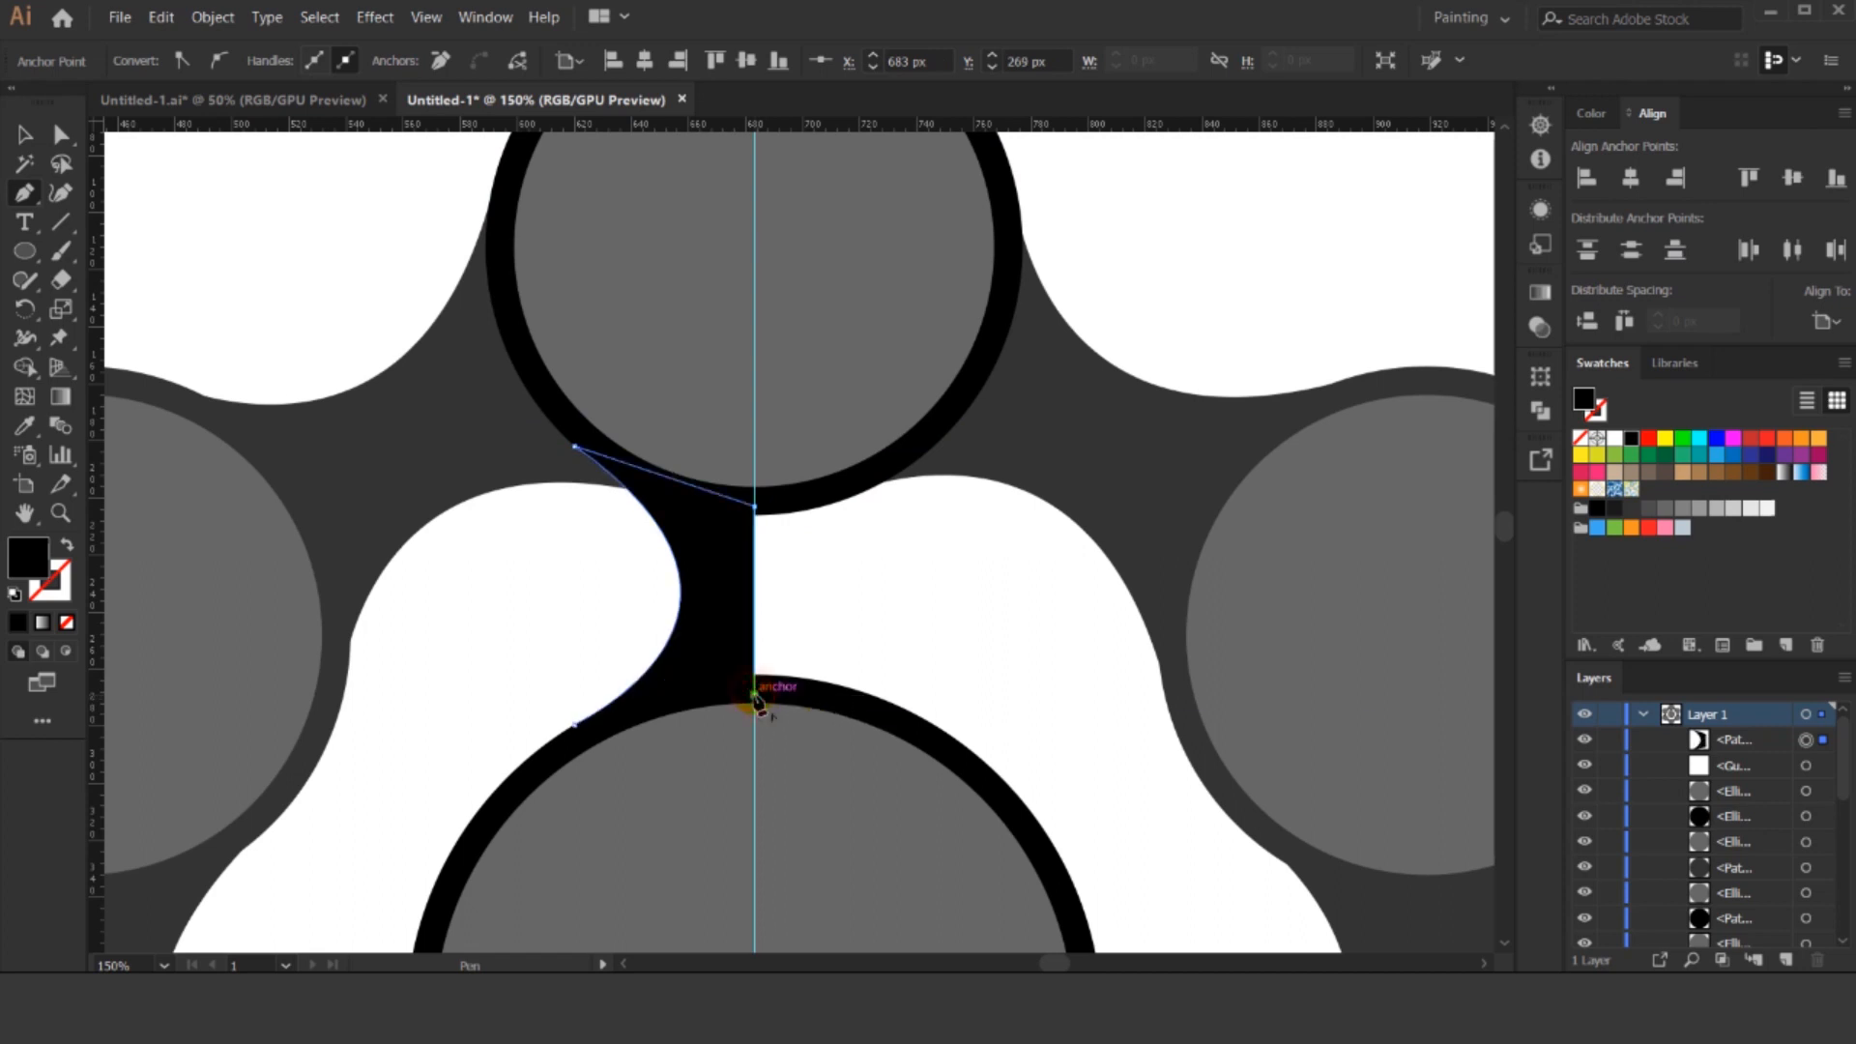
drag(577, 723, 538, 737)
click(25, 135)
click(536, 629)
drag(539, 628, 492, 616)
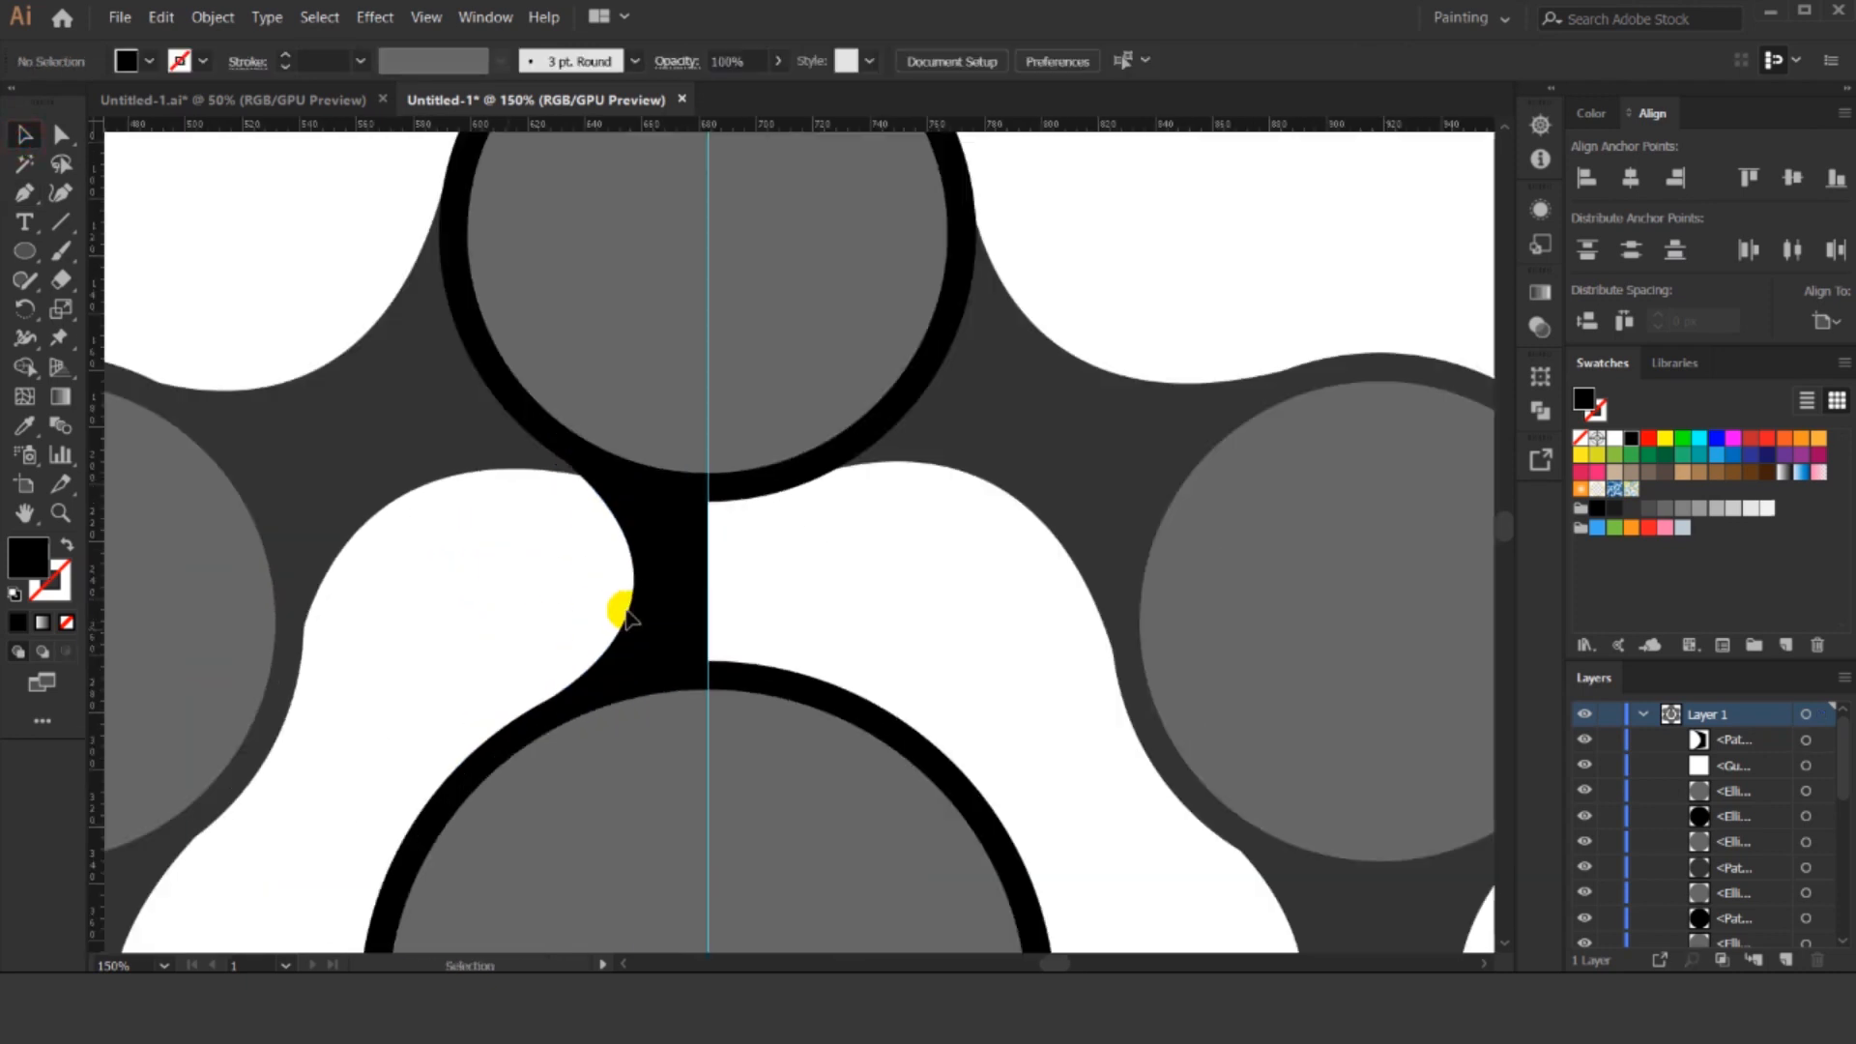
Reflect a copy of the half bridge across the vertical axis at the guide and deselect it.
click(673, 586)
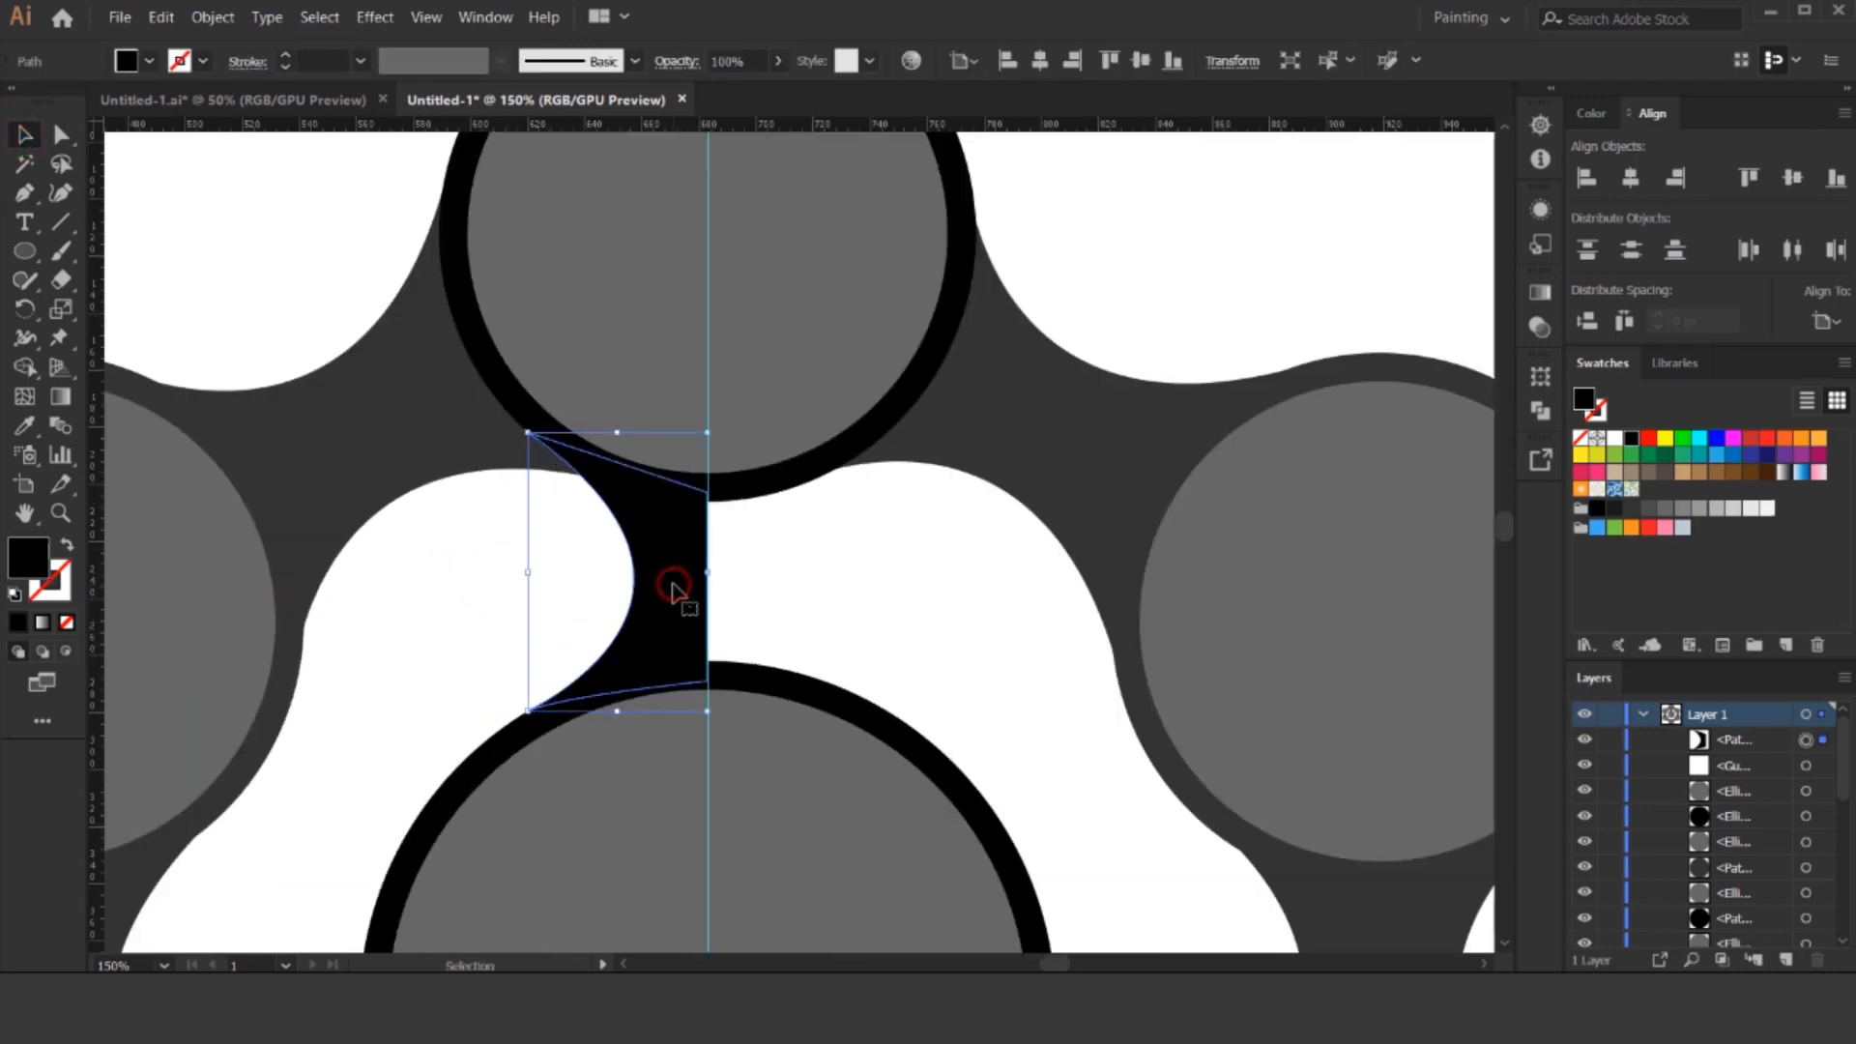
click(26, 309)
click(126, 335)
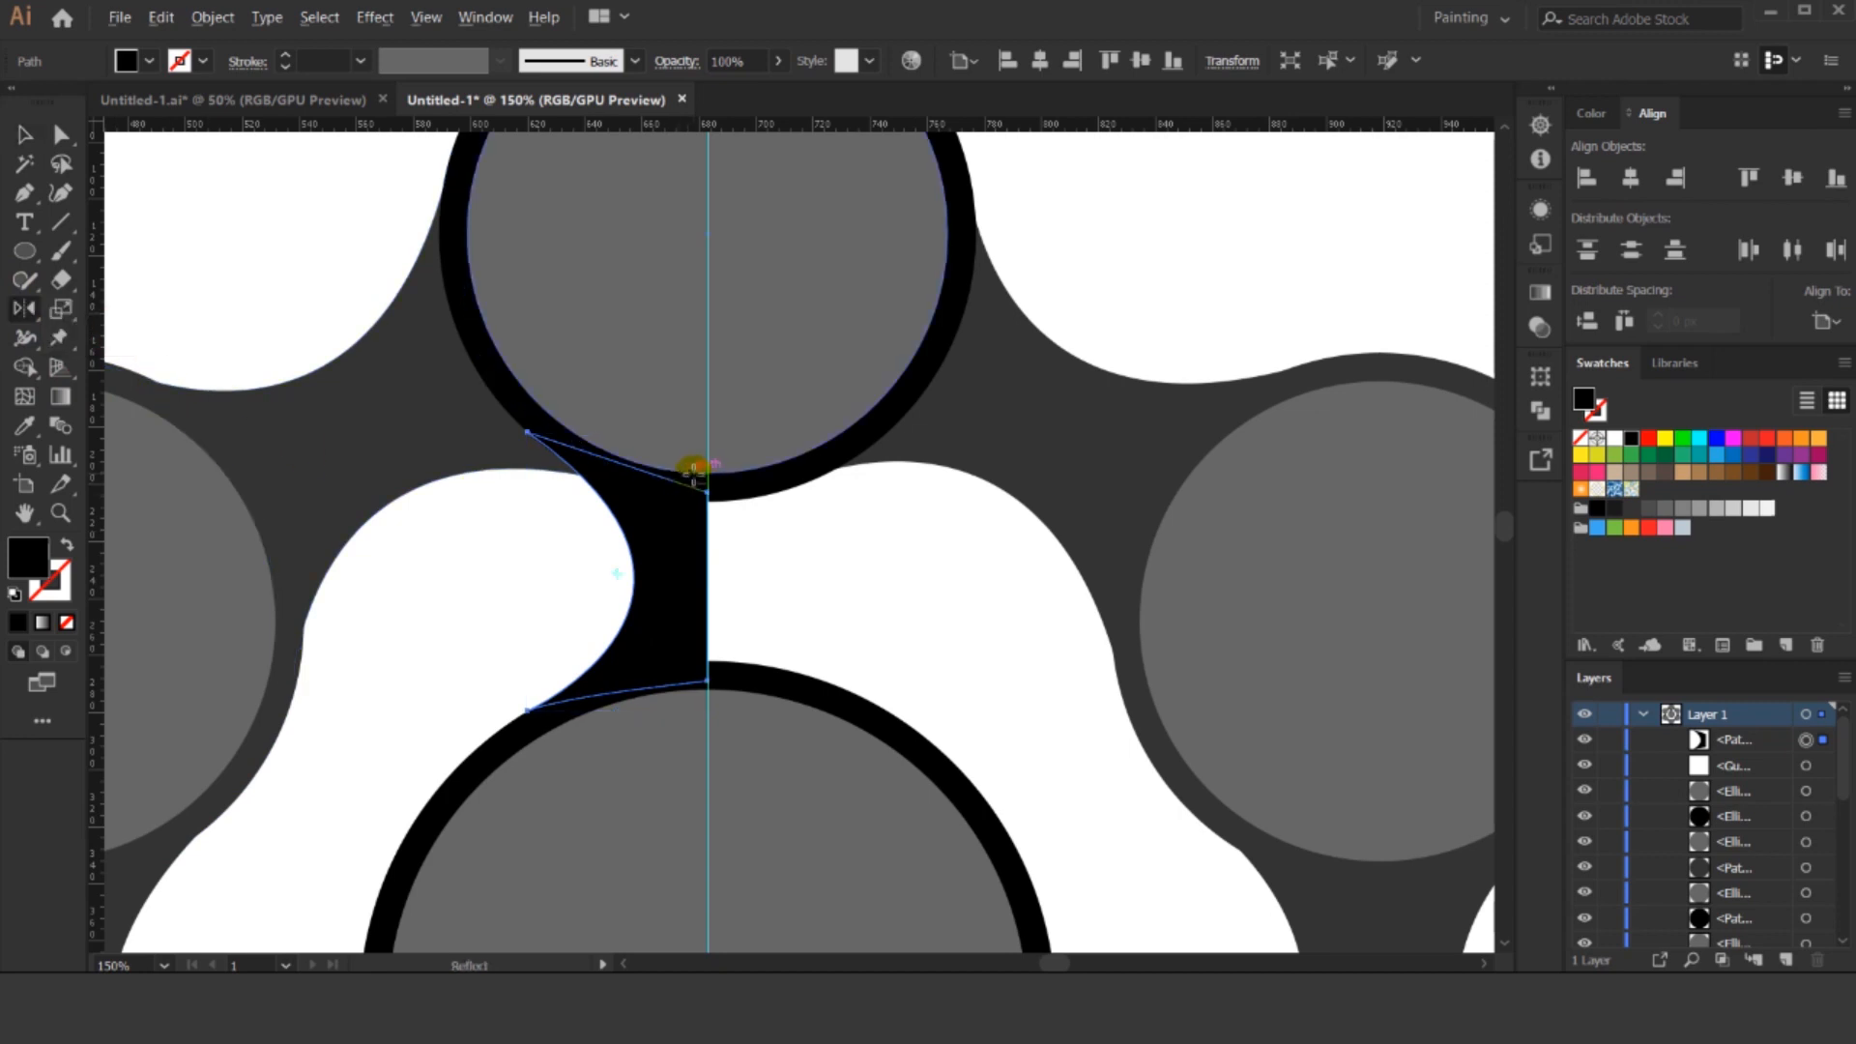
alt+click(707, 491)
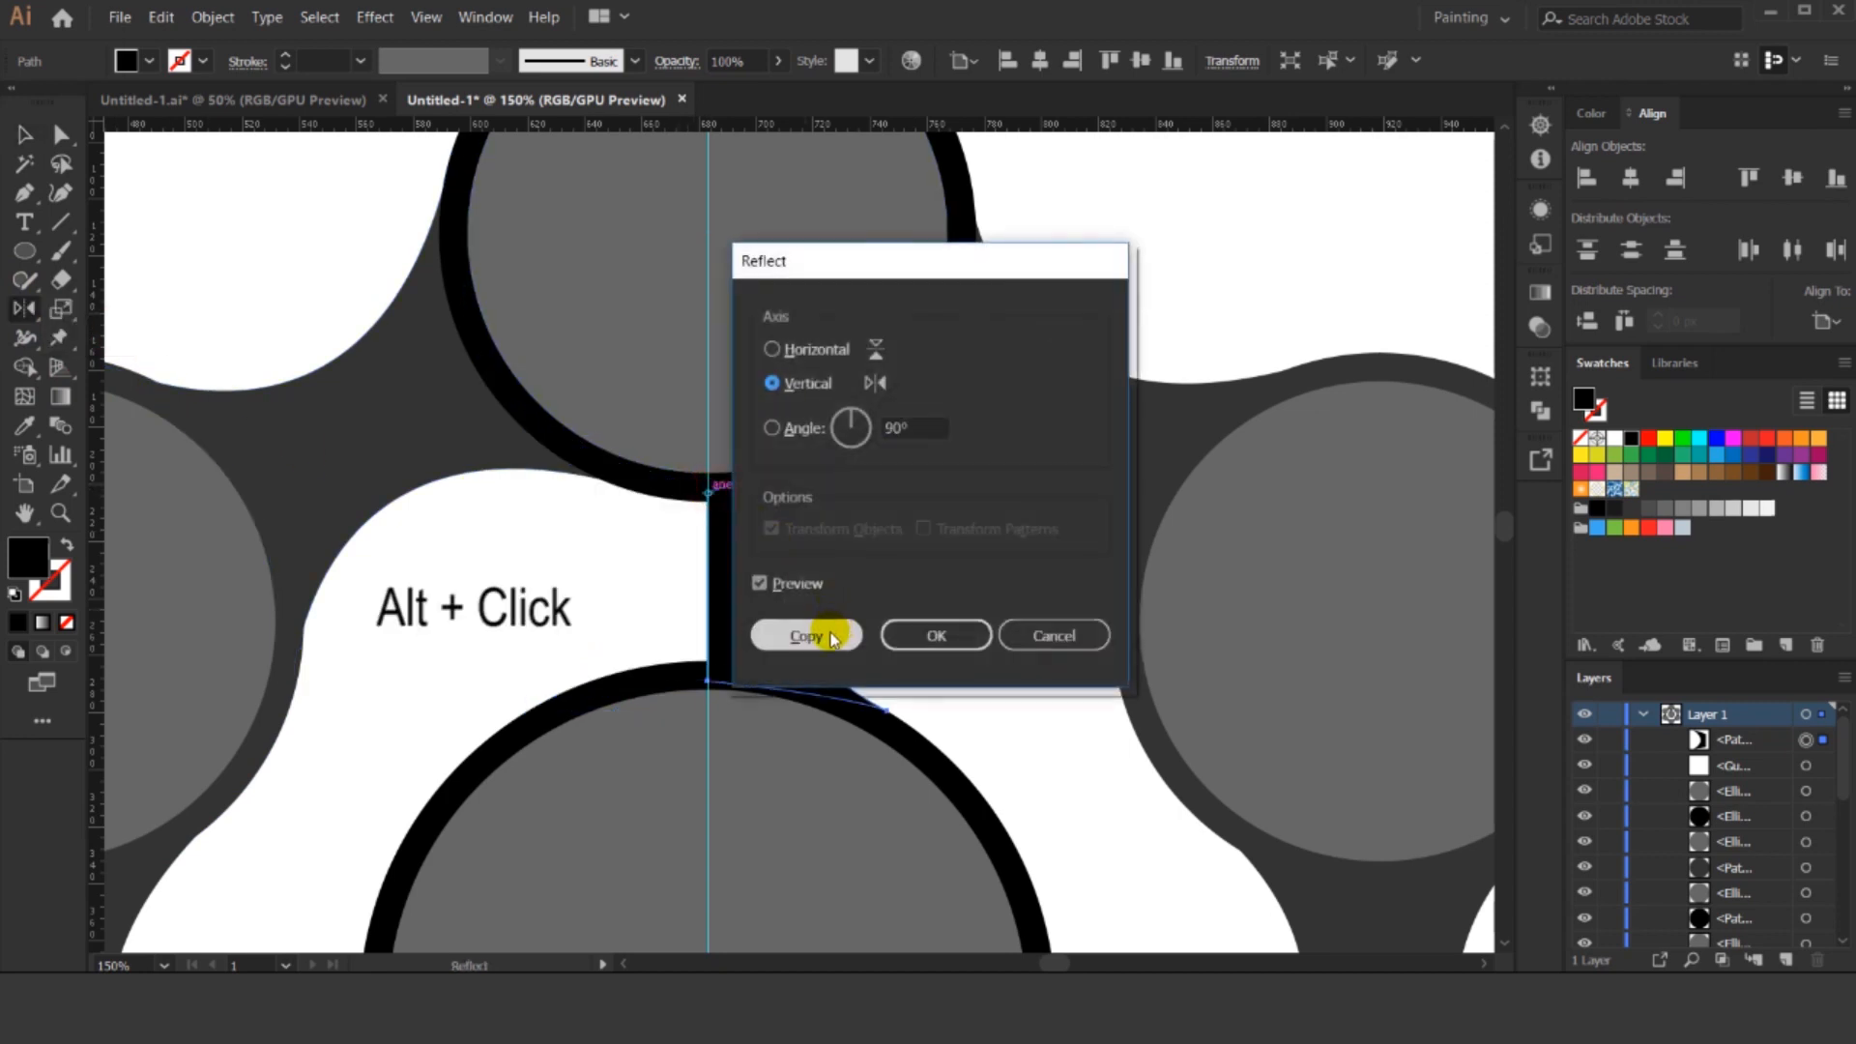
click(808, 635)
click(17, 138)
click(967, 623)
Select both halves of the black bridge, unite them into one shape, and deselect it.
scroll(966, 623, down, 2)
drag(967, 623, 819, 353)
scroll(952, 449, down, 1)
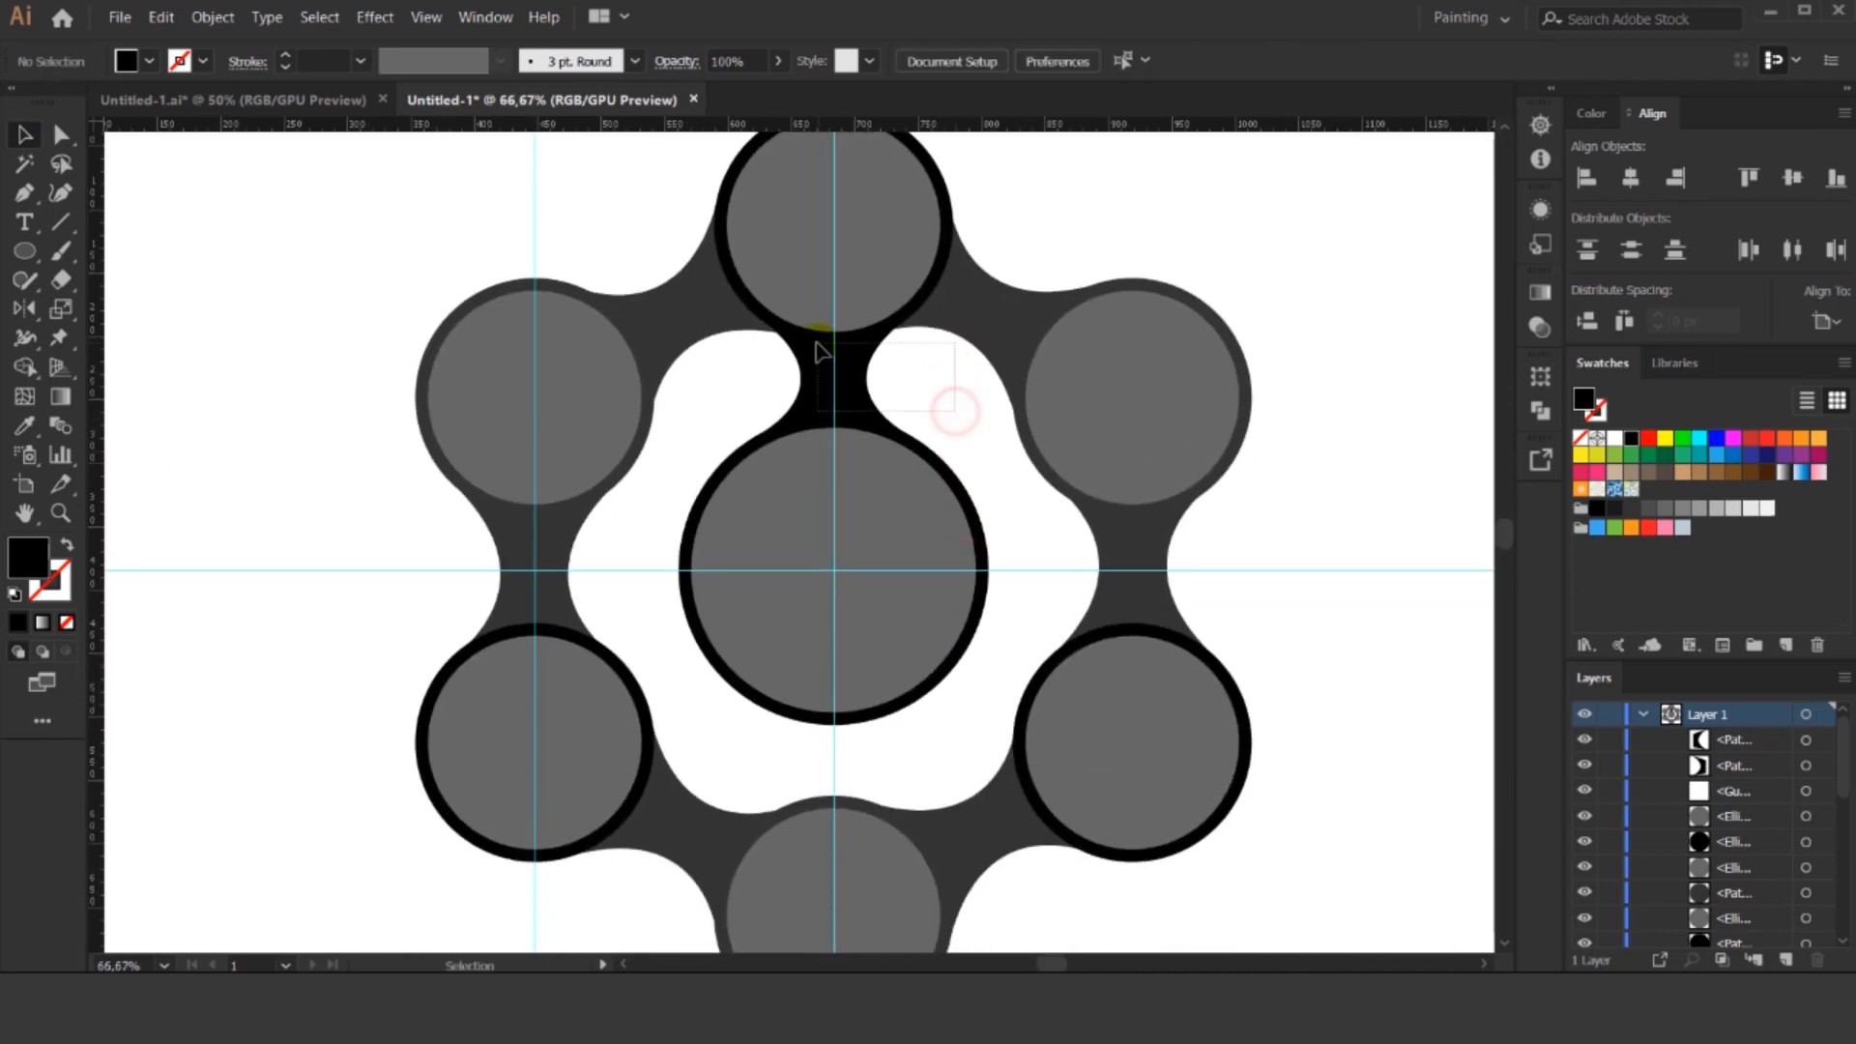
click(1538, 413)
click(1255, 430)
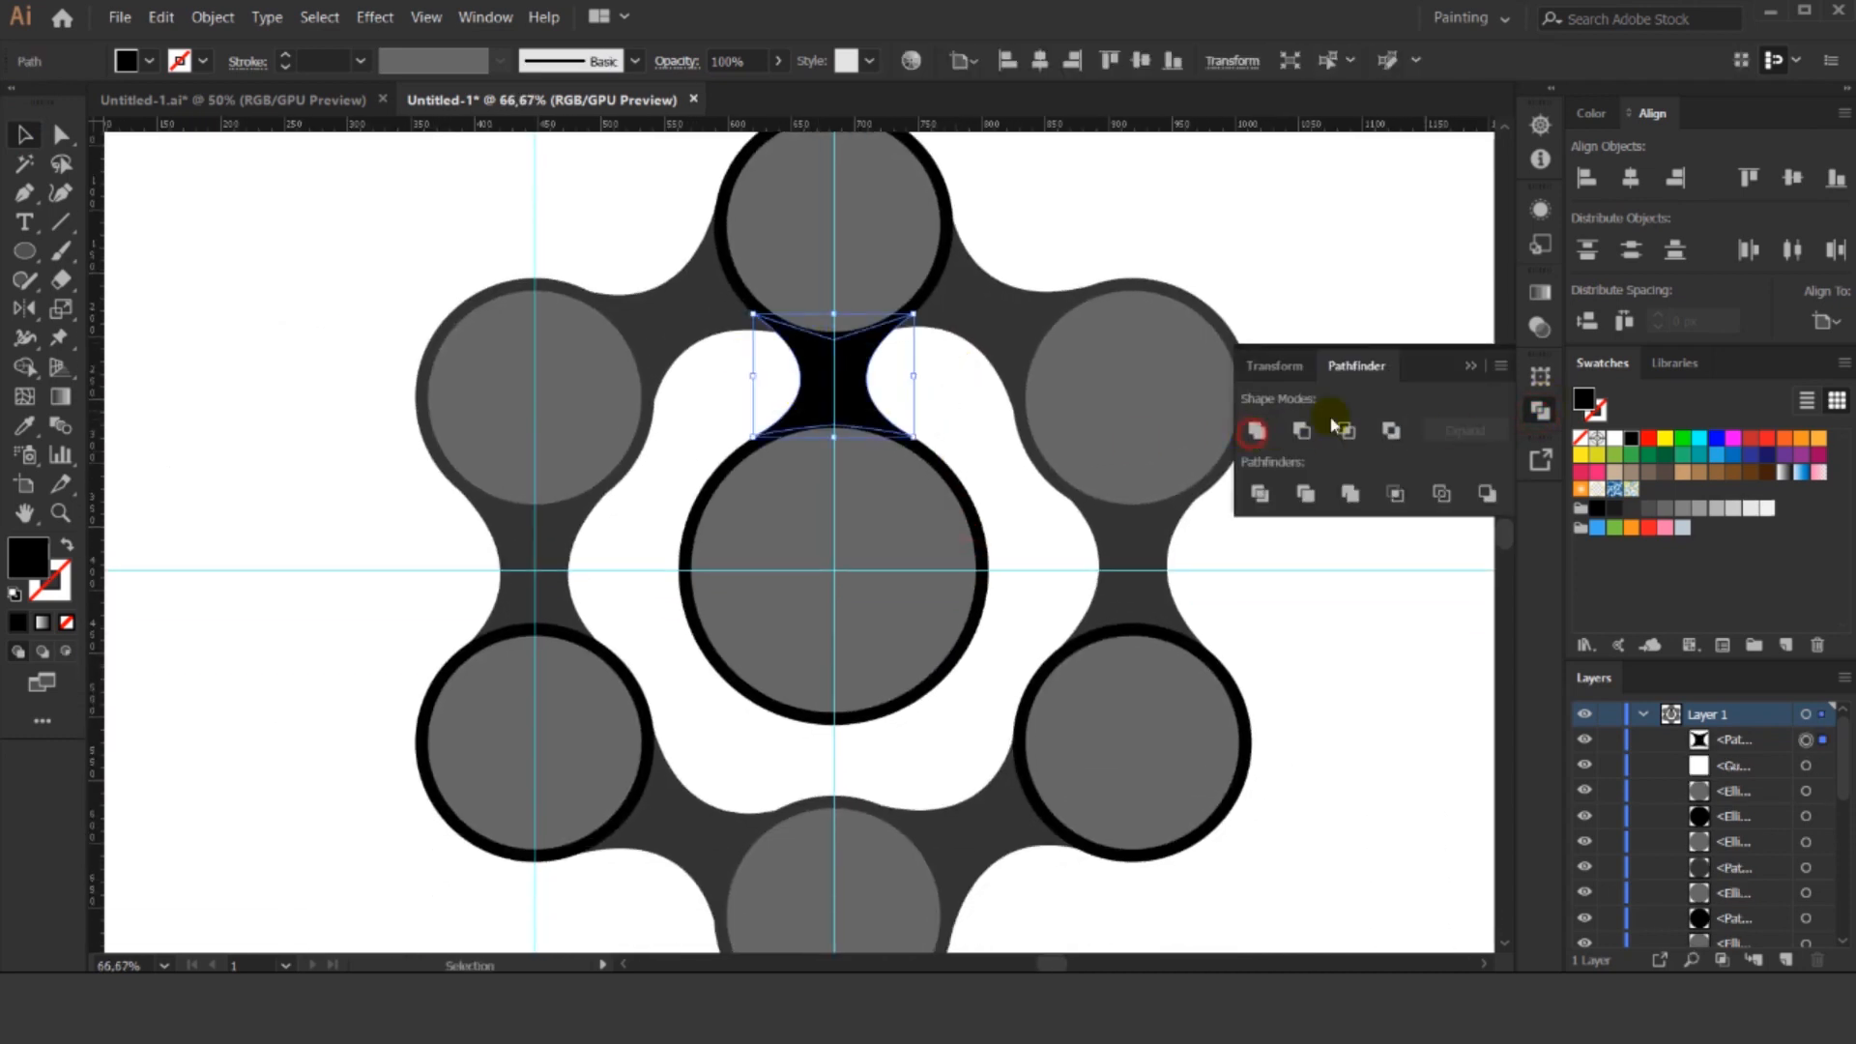
click(1471, 367)
click(1317, 273)
Rotate a copy of the black bridge 120° around the central circle's centre, repeat it once, and deselect the last copy.
click(827, 388)
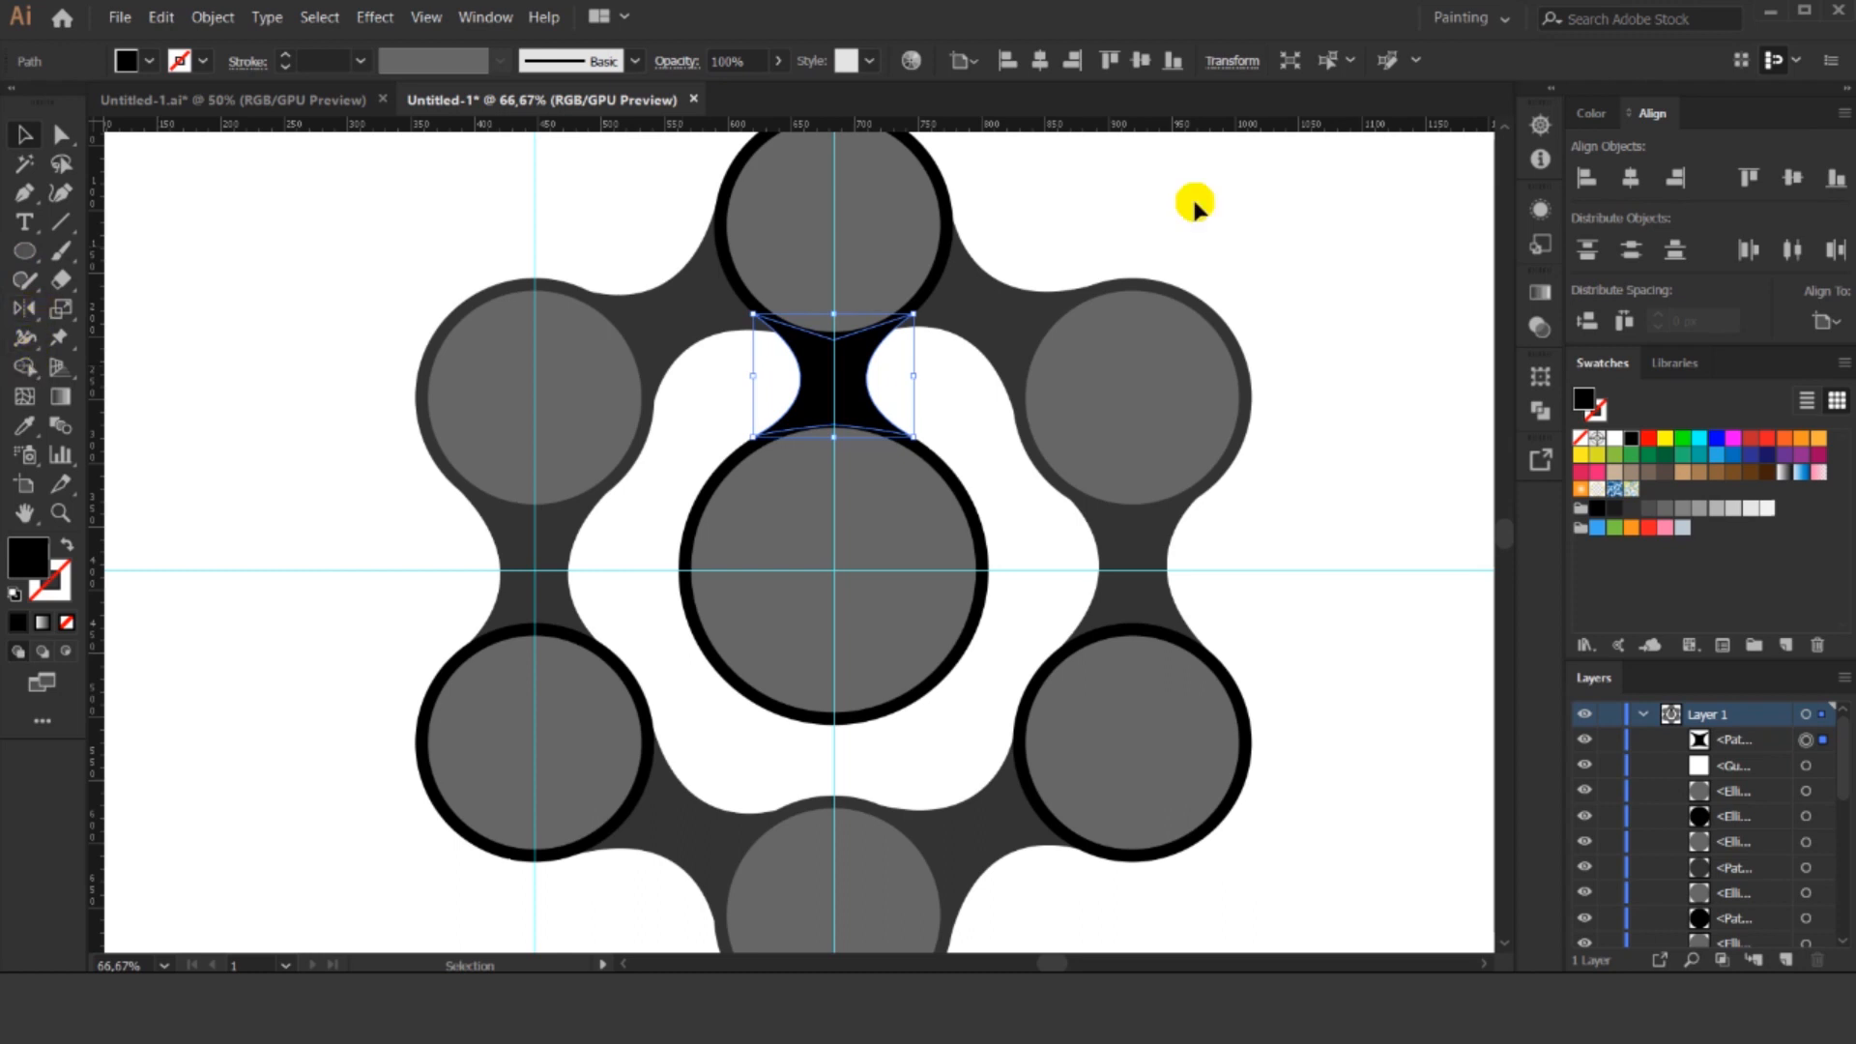
key(o)
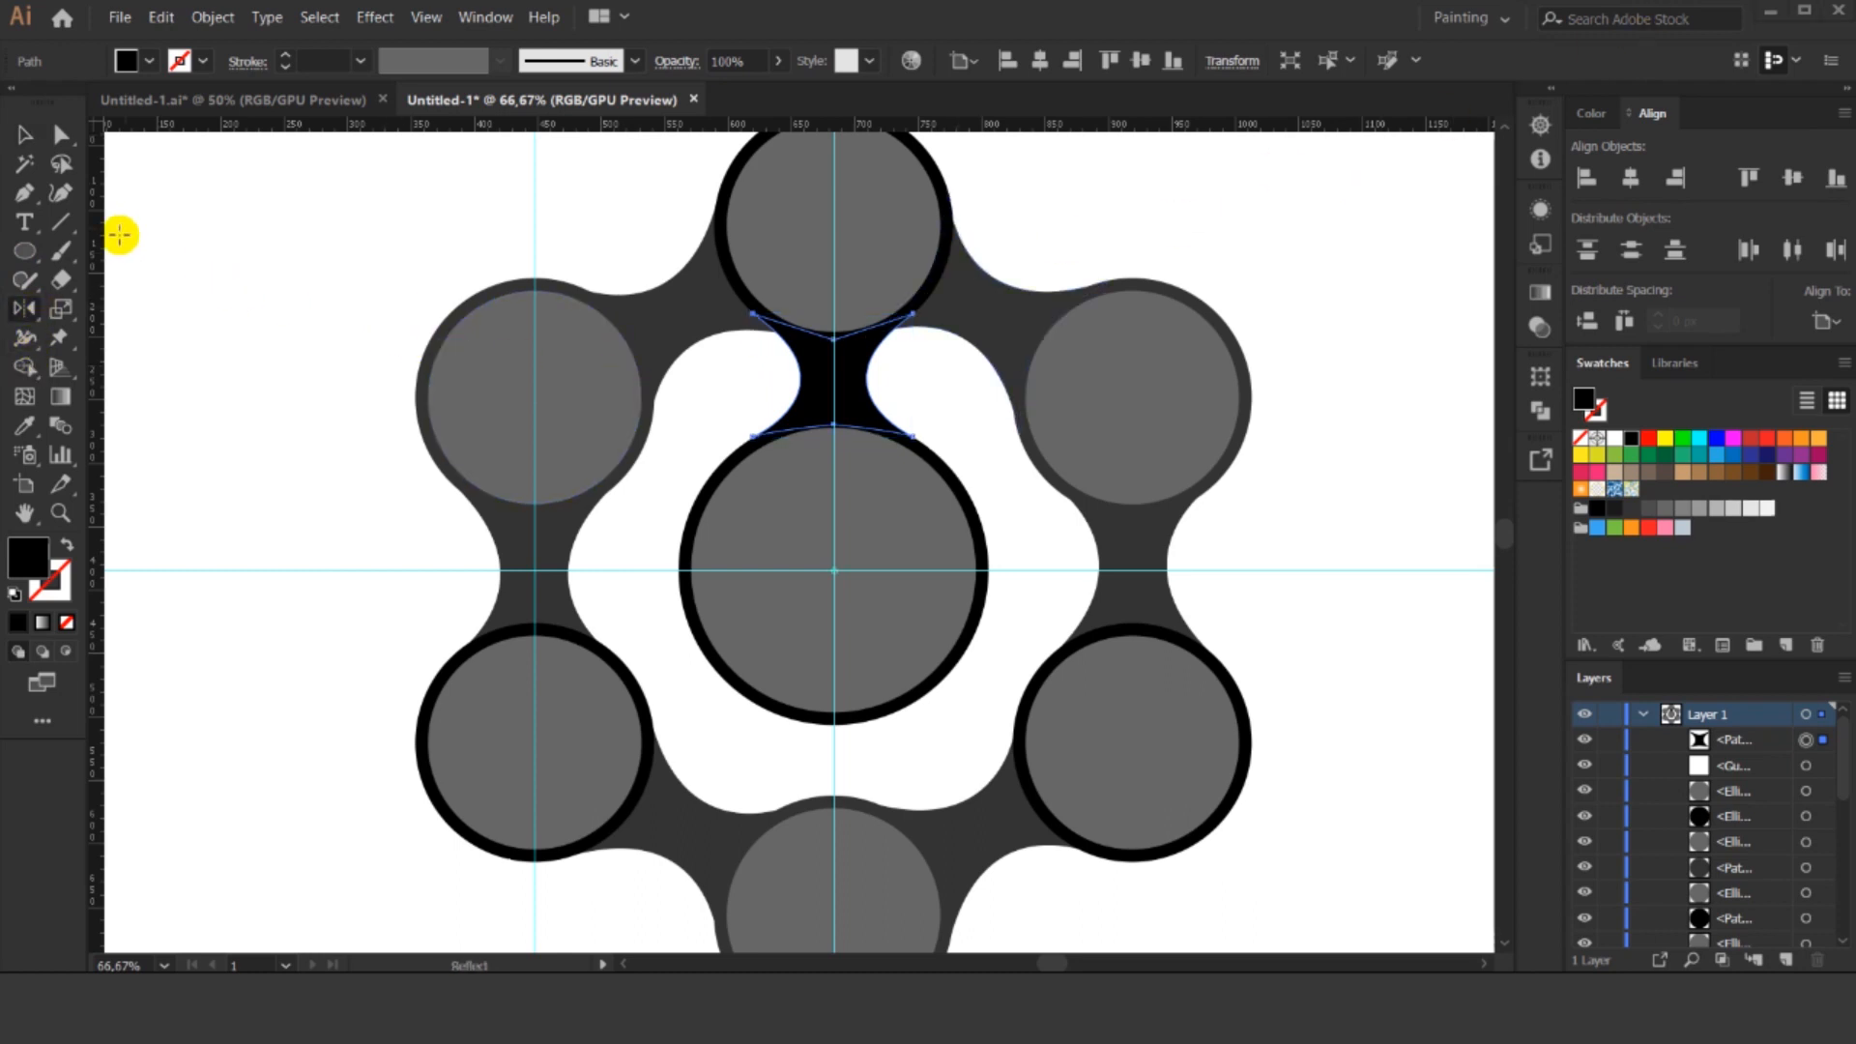
drag(24, 308, 133, 314)
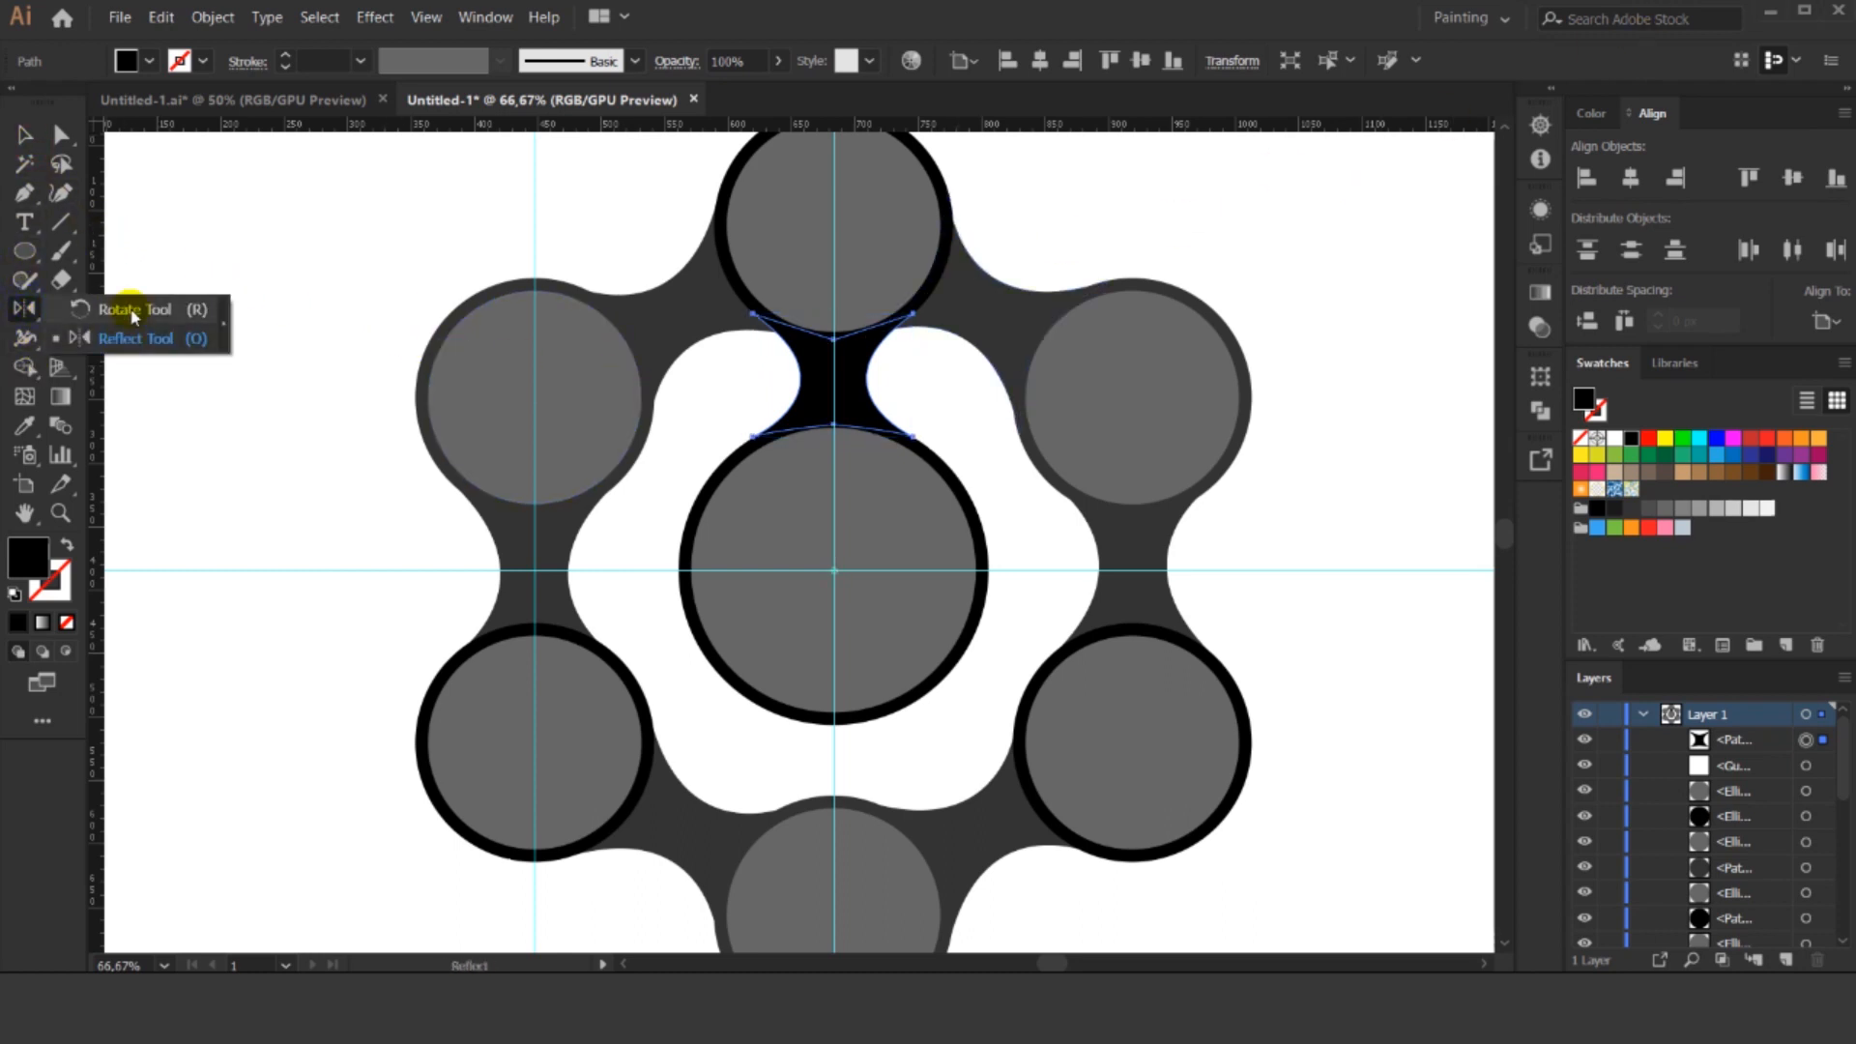
click(134, 314)
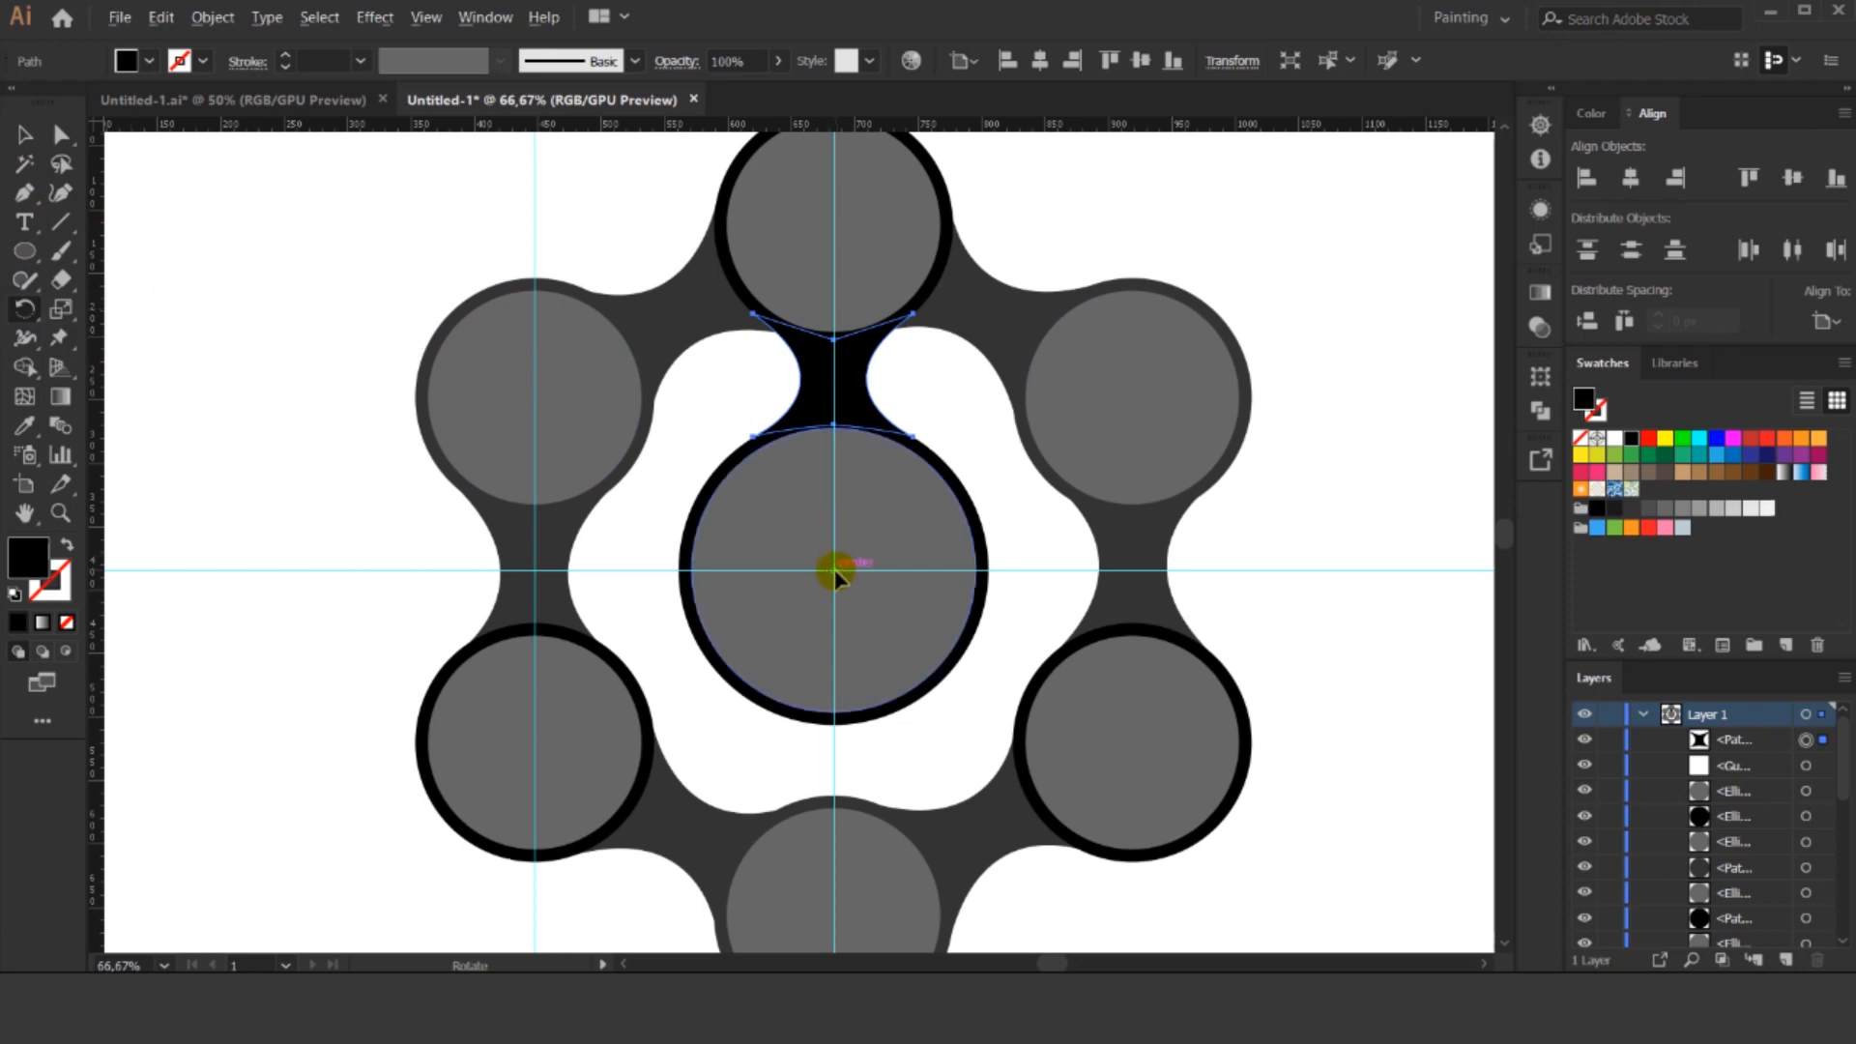
alt+click(836, 576)
double_click(1247, 422)
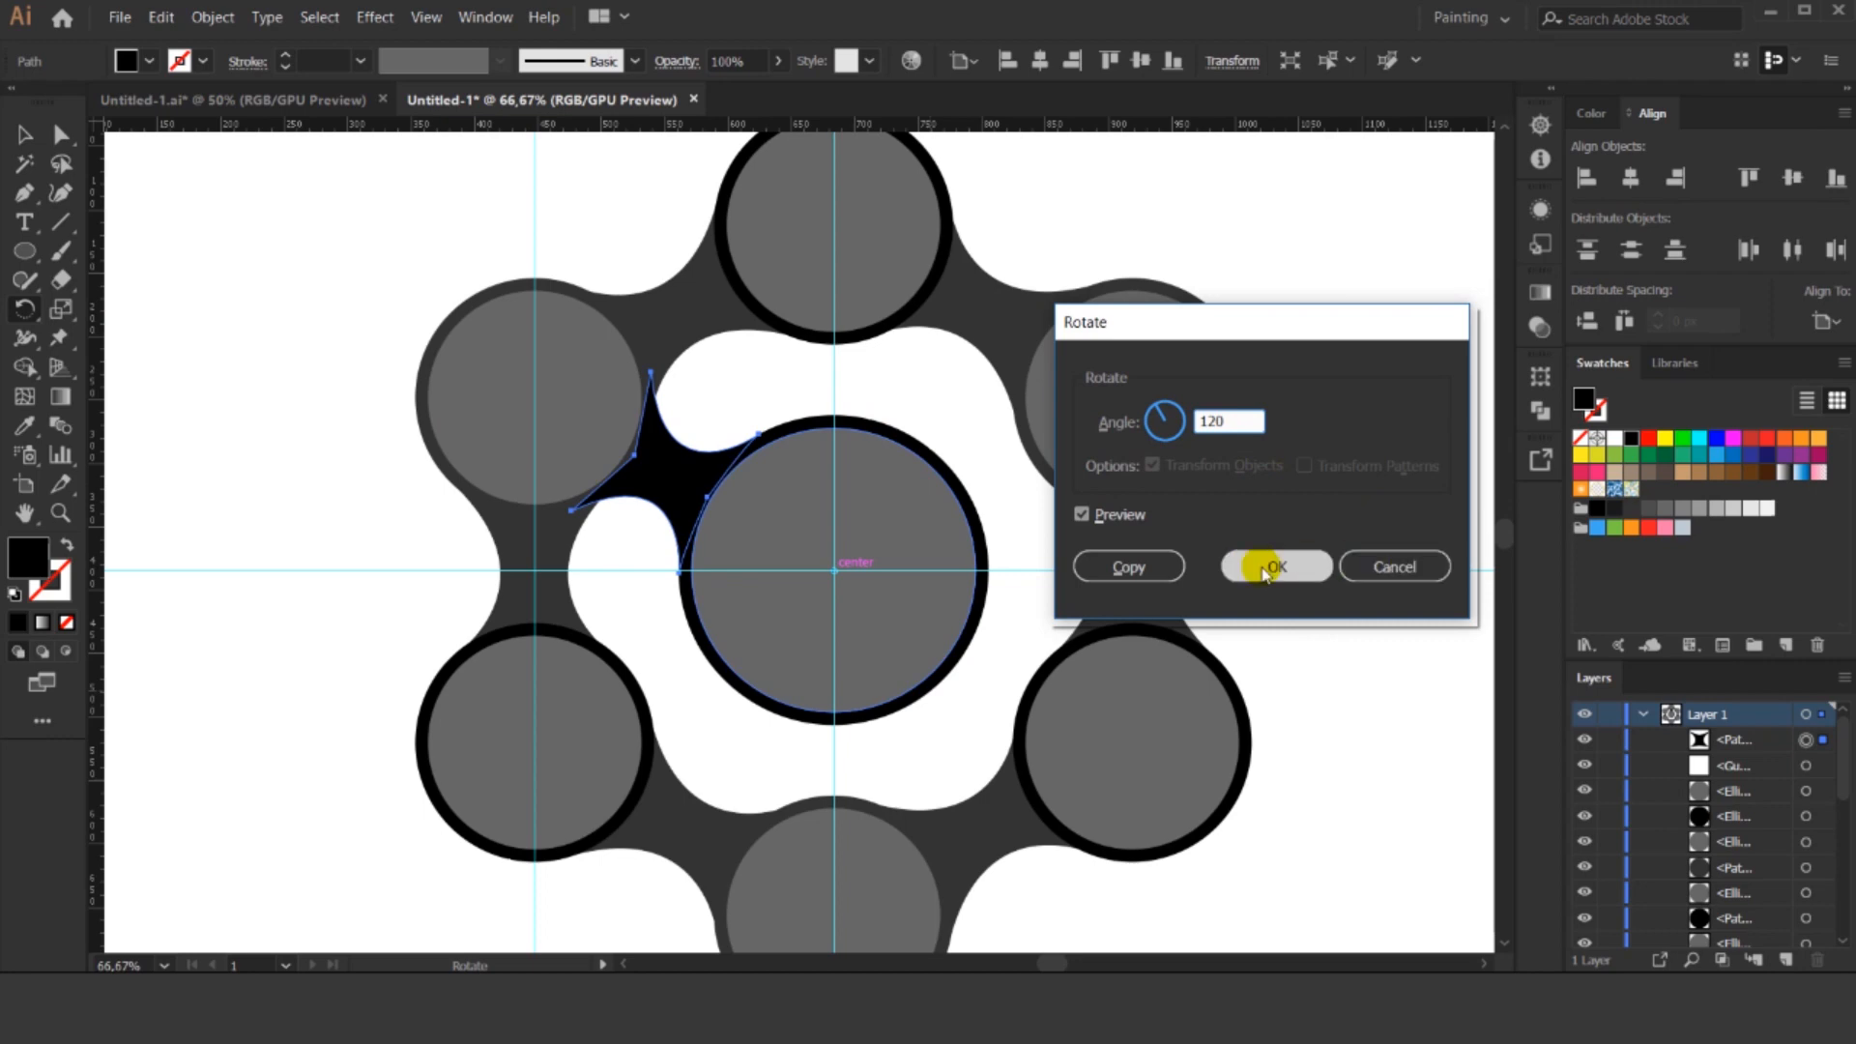
click(1172, 567)
key(ctrl+d)
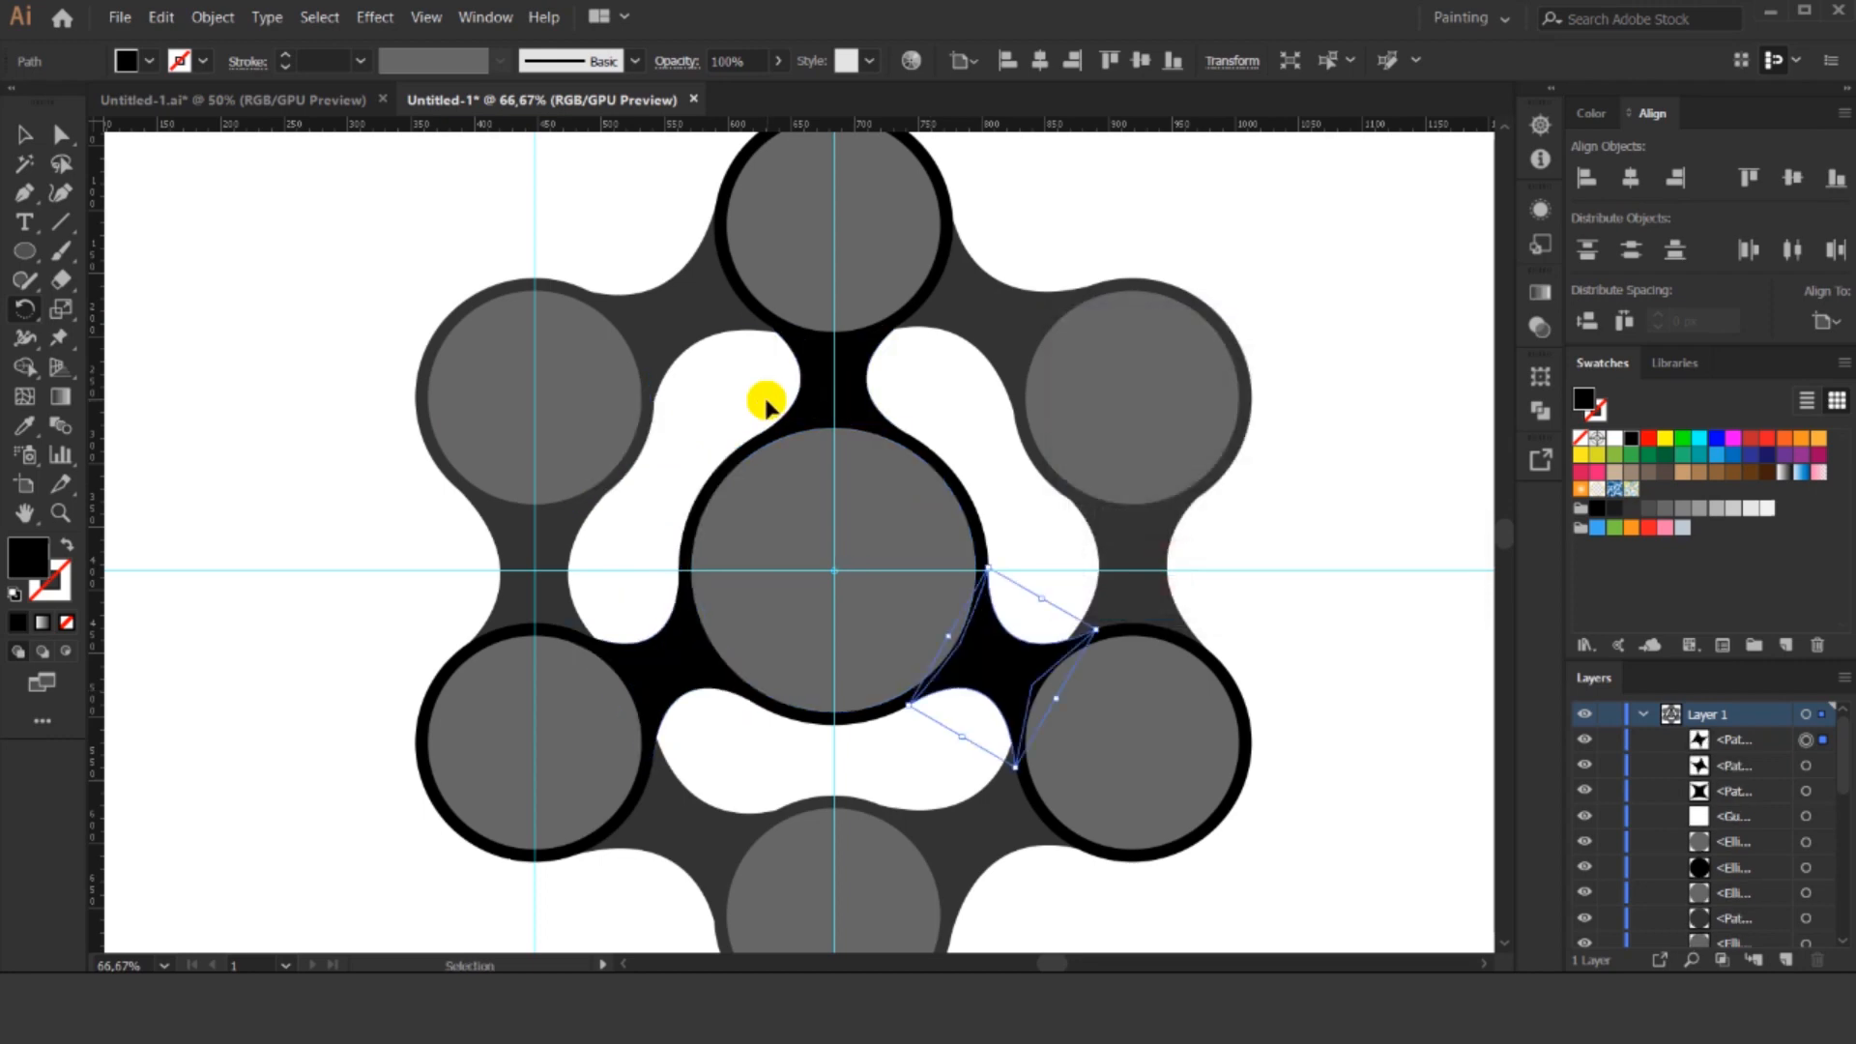
key(v)
click(302, 237)
Select all the mid-grey inner circles by their matching fill, including the central one, and lock them.
key(ctrl+minus)
drag(328, 494, 476, 418)
scroll(748, 295, up, 1)
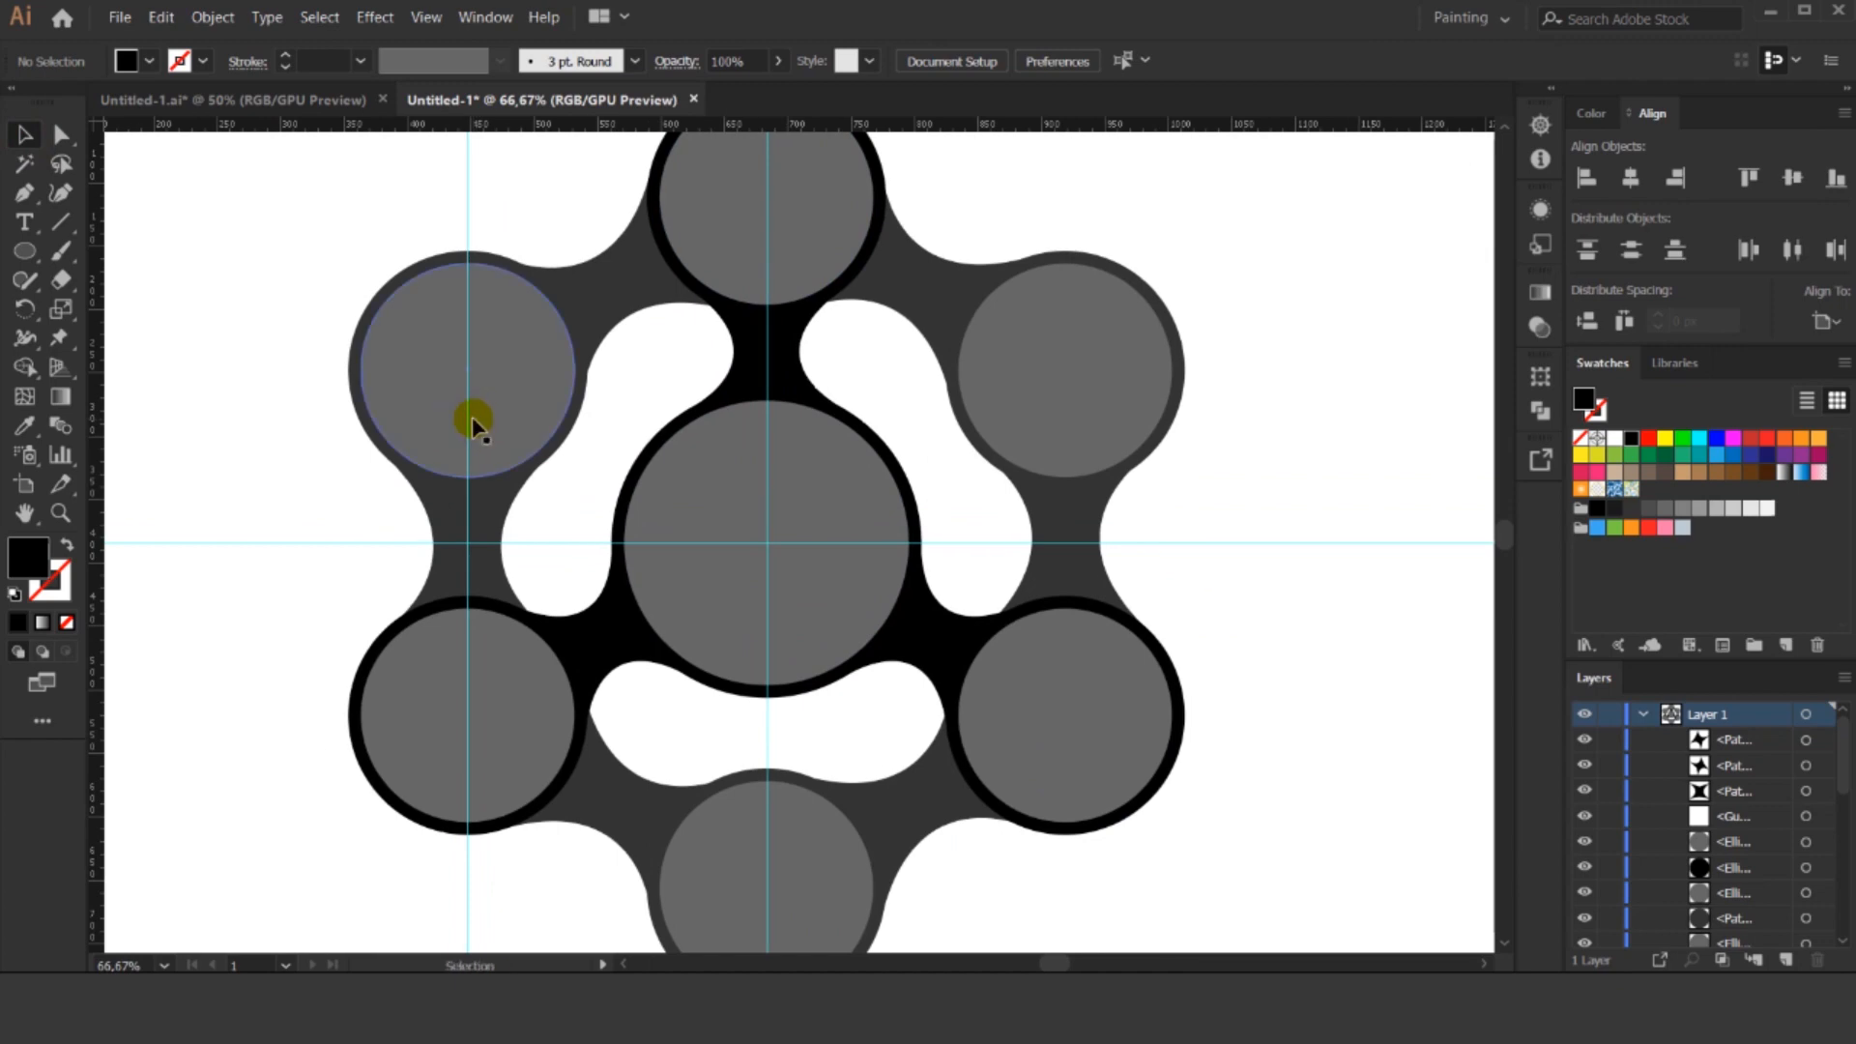
scroll(473, 422, down, 2)
click(464, 605)
click(470, 302)
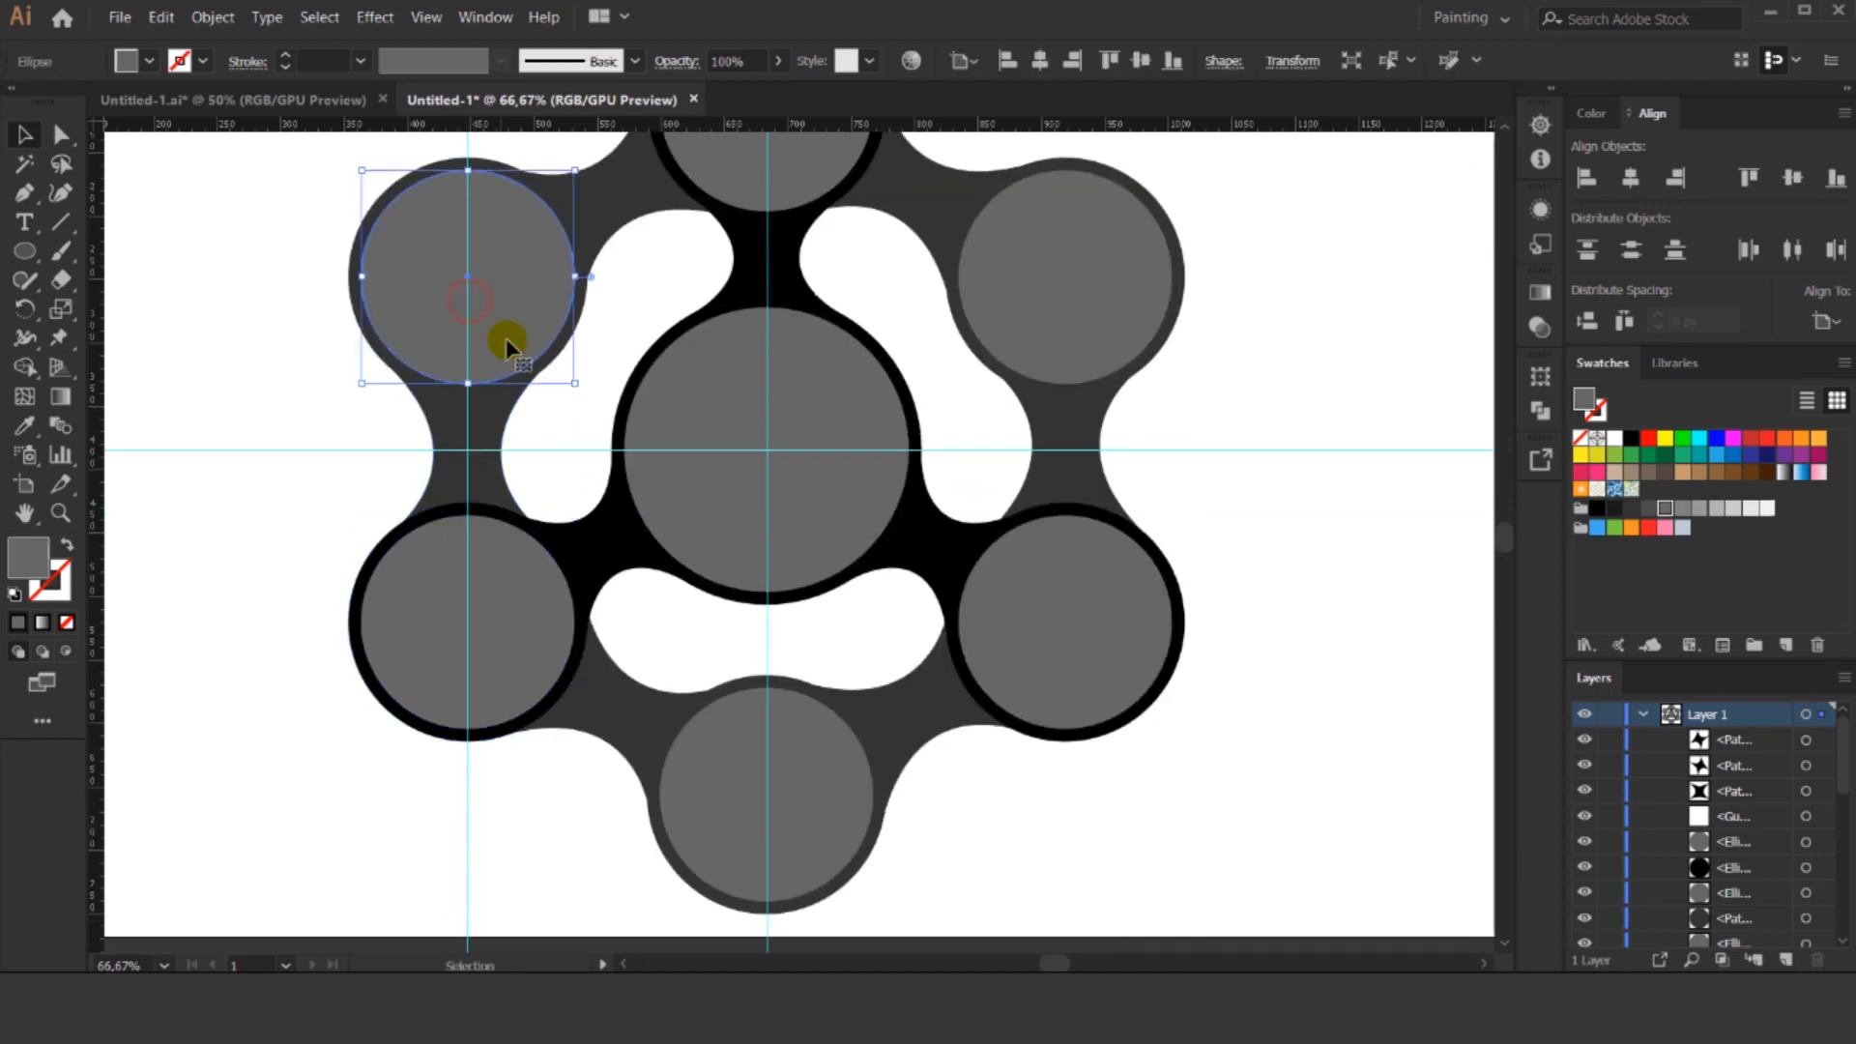
scroll(507, 345, up, 1)
click(1019, 322)
click(1385, 63)
drag(1055, 360, 1199, 495)
key(ctrl+z)
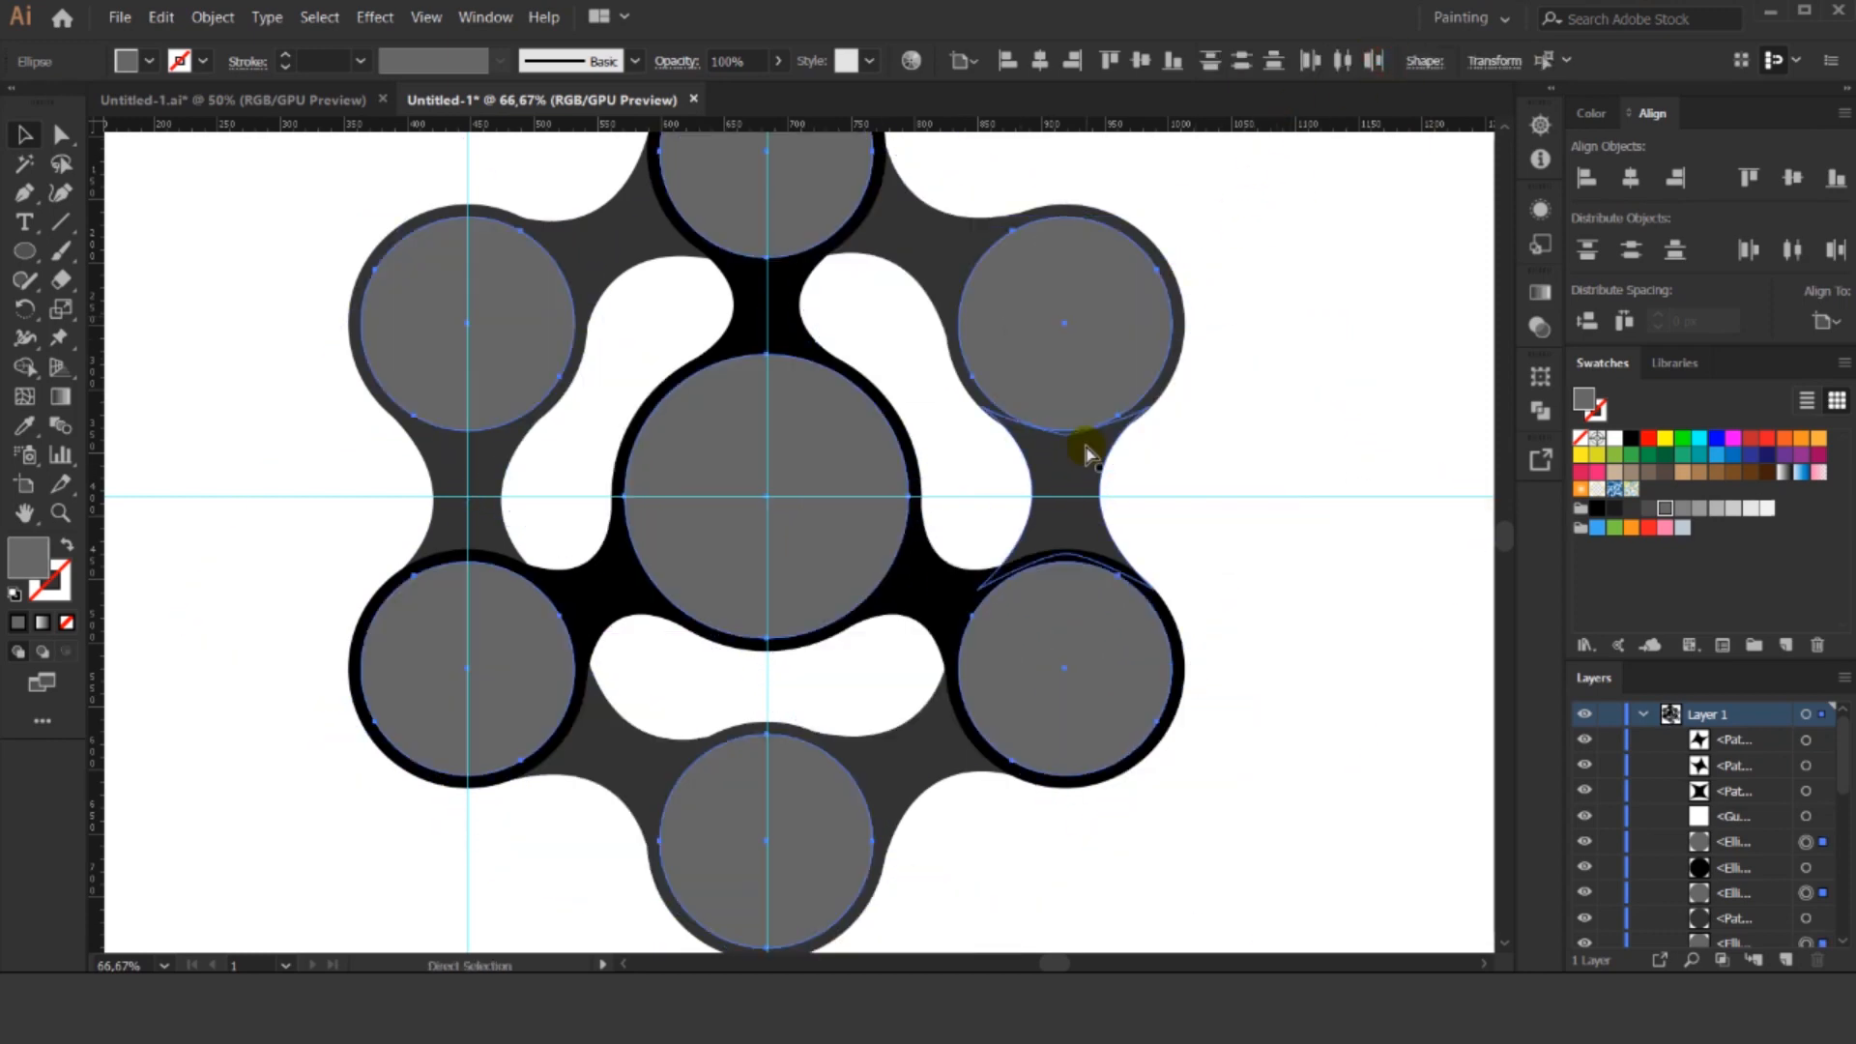
click(161, 18)
click(167, 19)
click(213, 17)
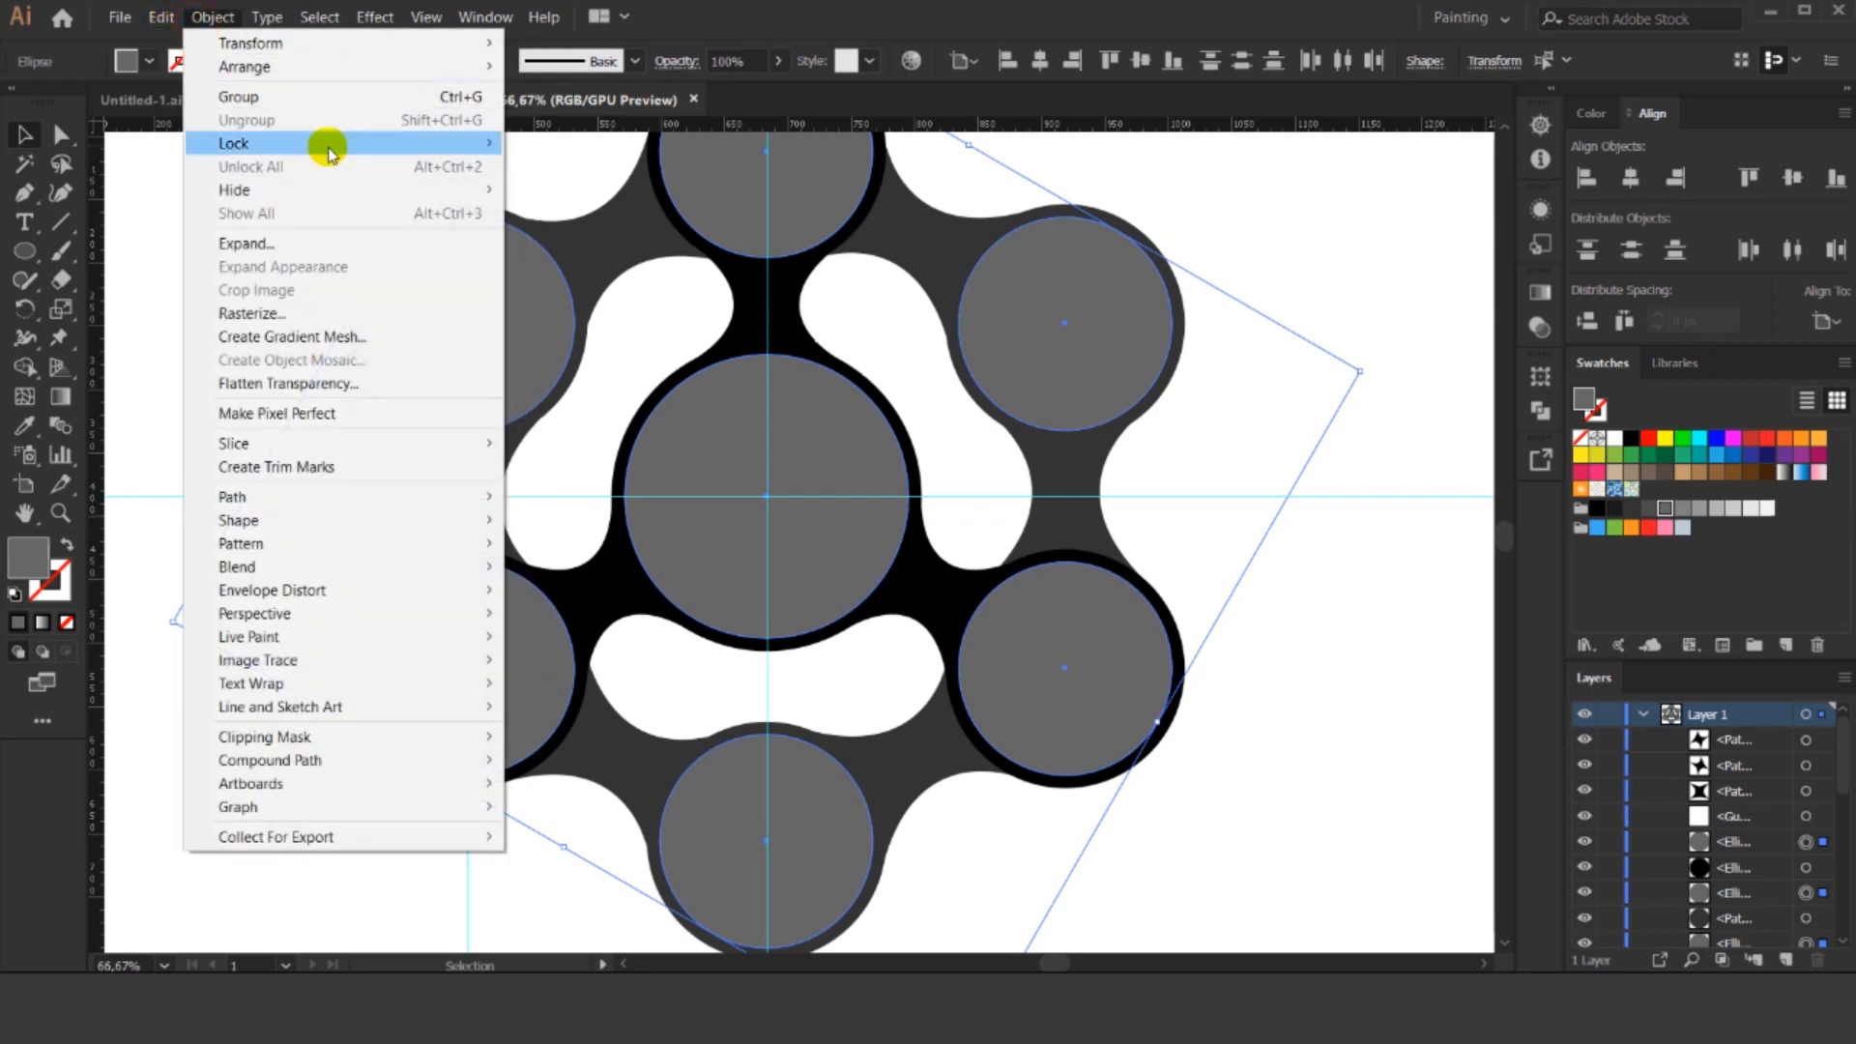
click(571, 143)
Select all the black circles and bridges by their matching fill, unite them into one shape, and deselect it.
click(756, 454)
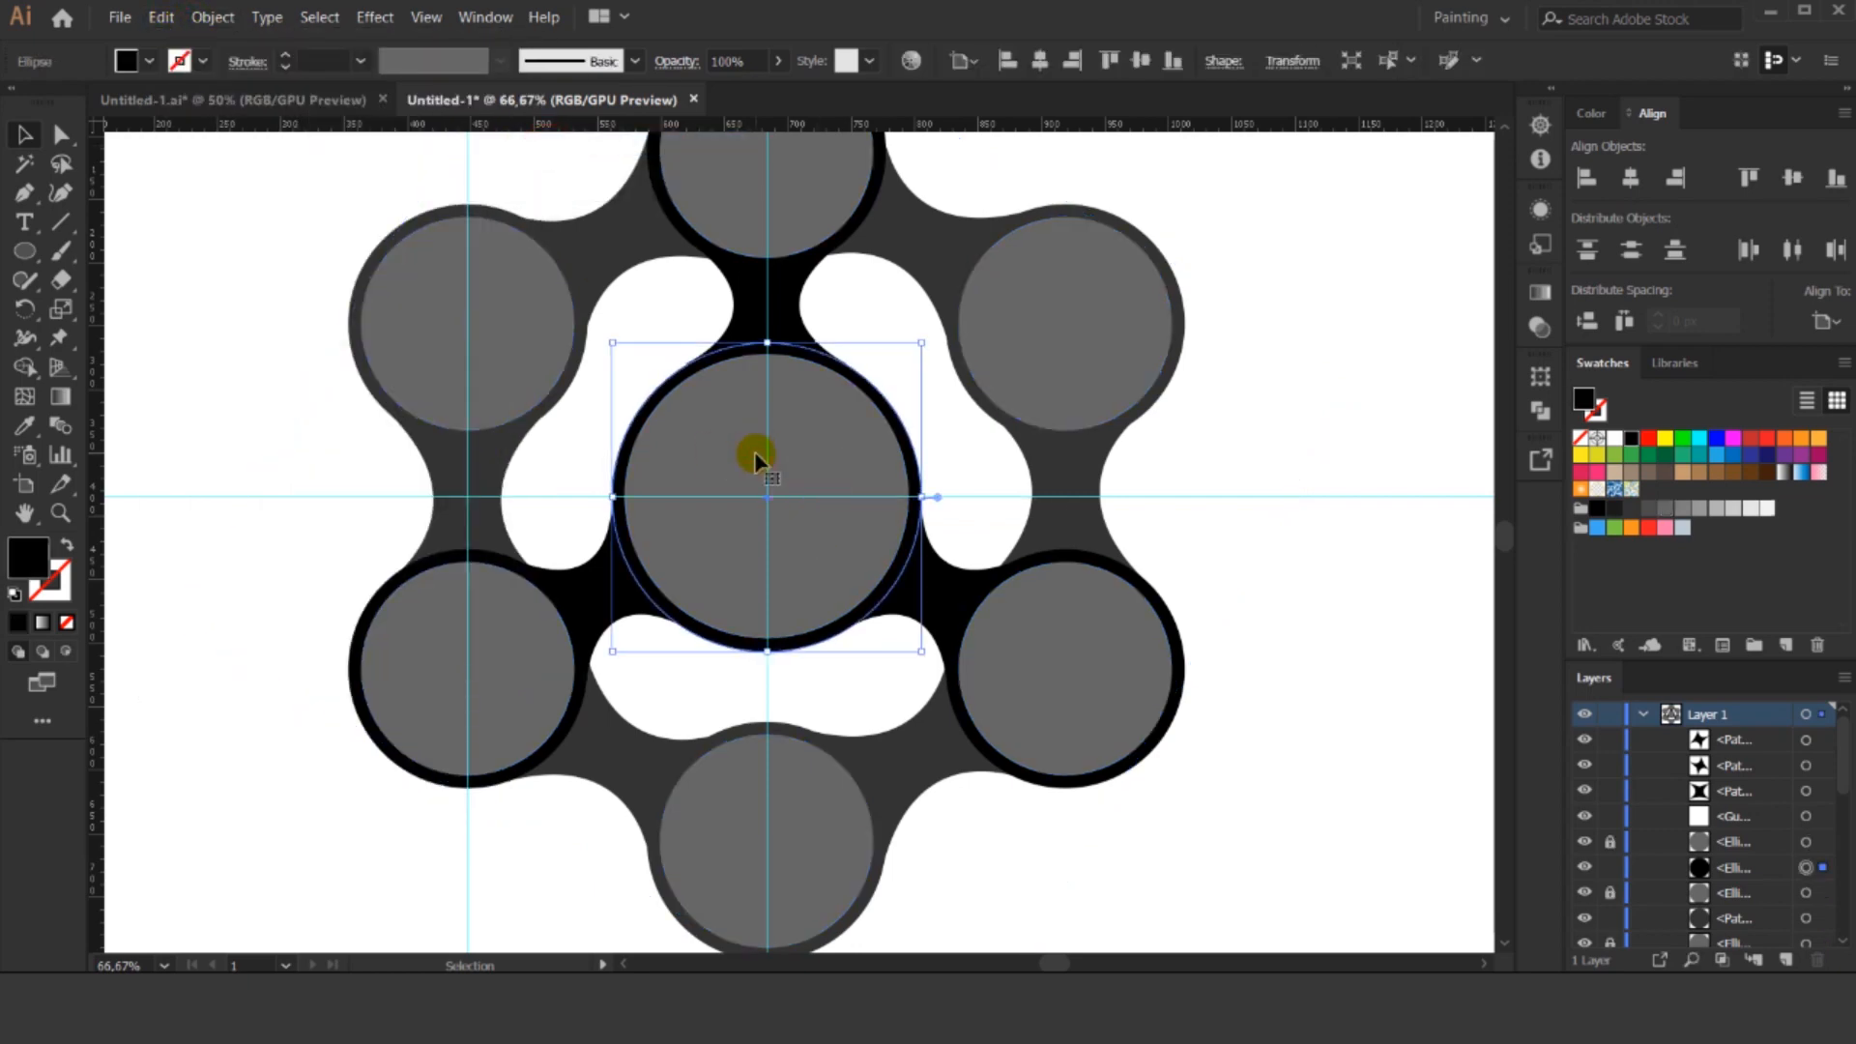
click(592, 381)
click(808, 303)
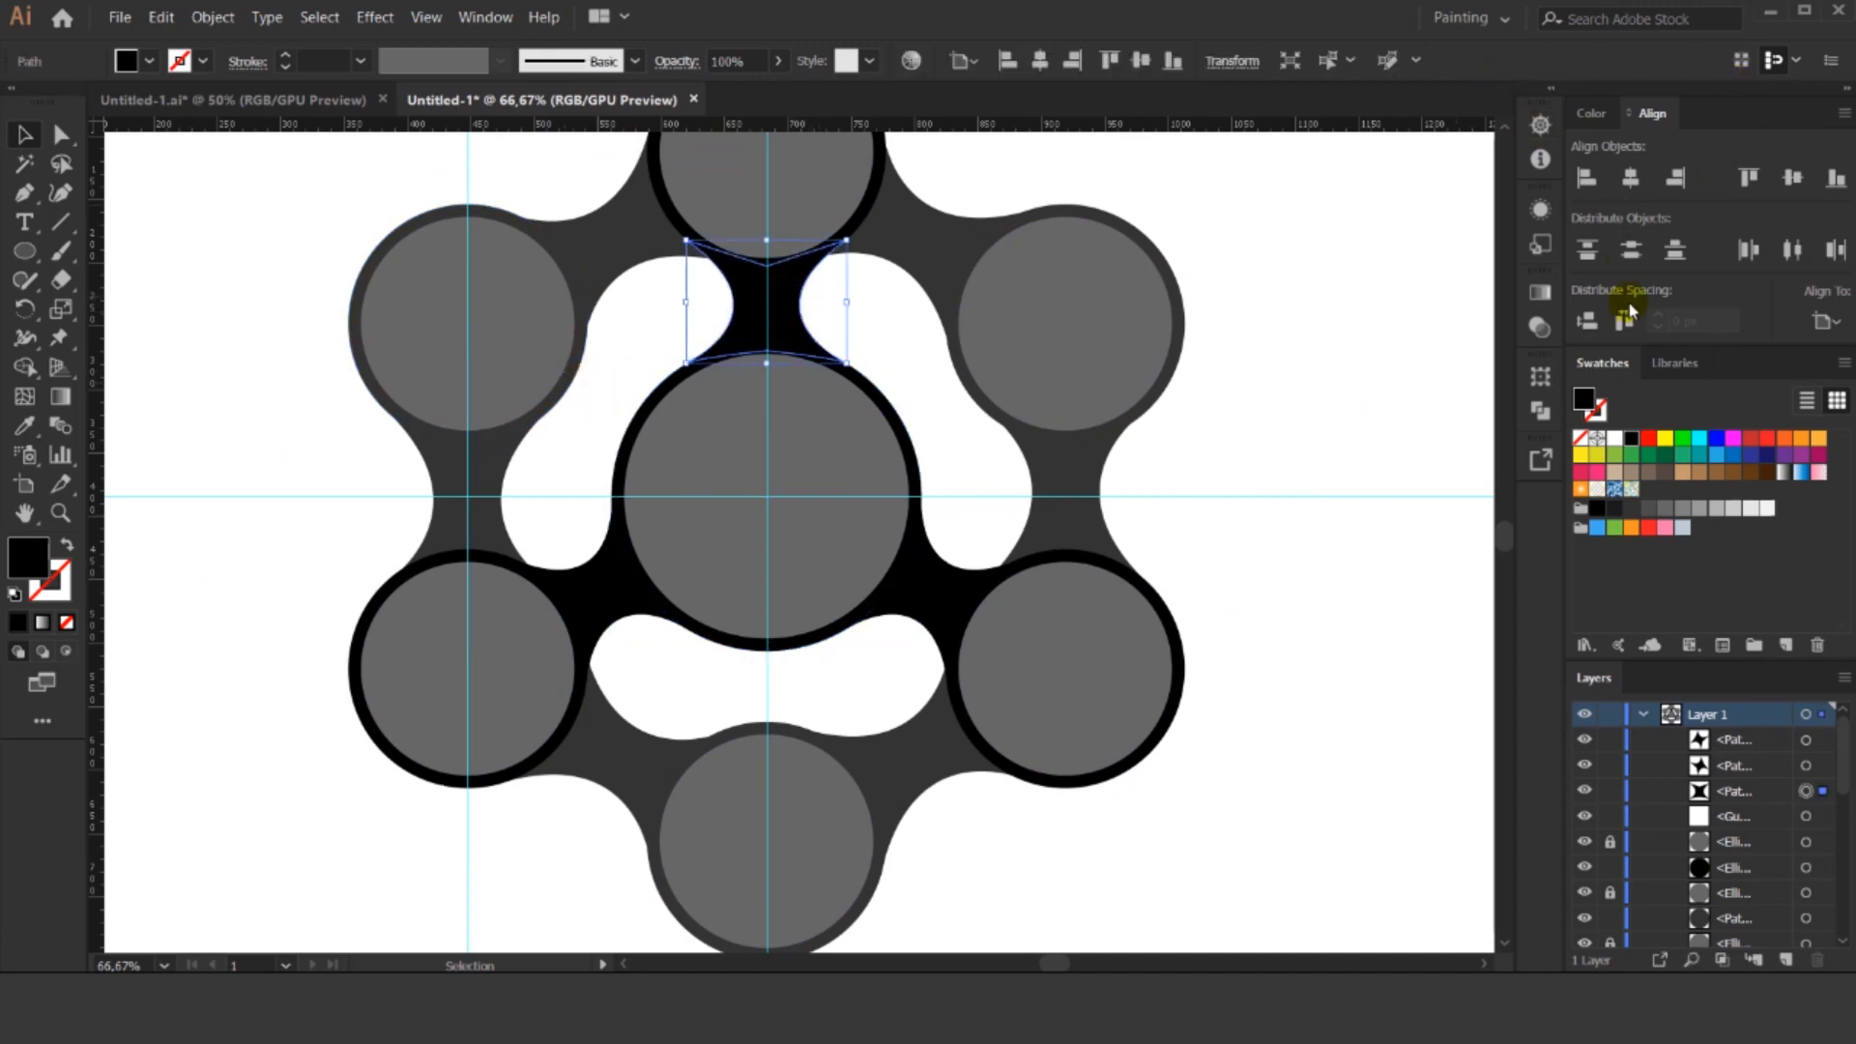
click(1328, 63)
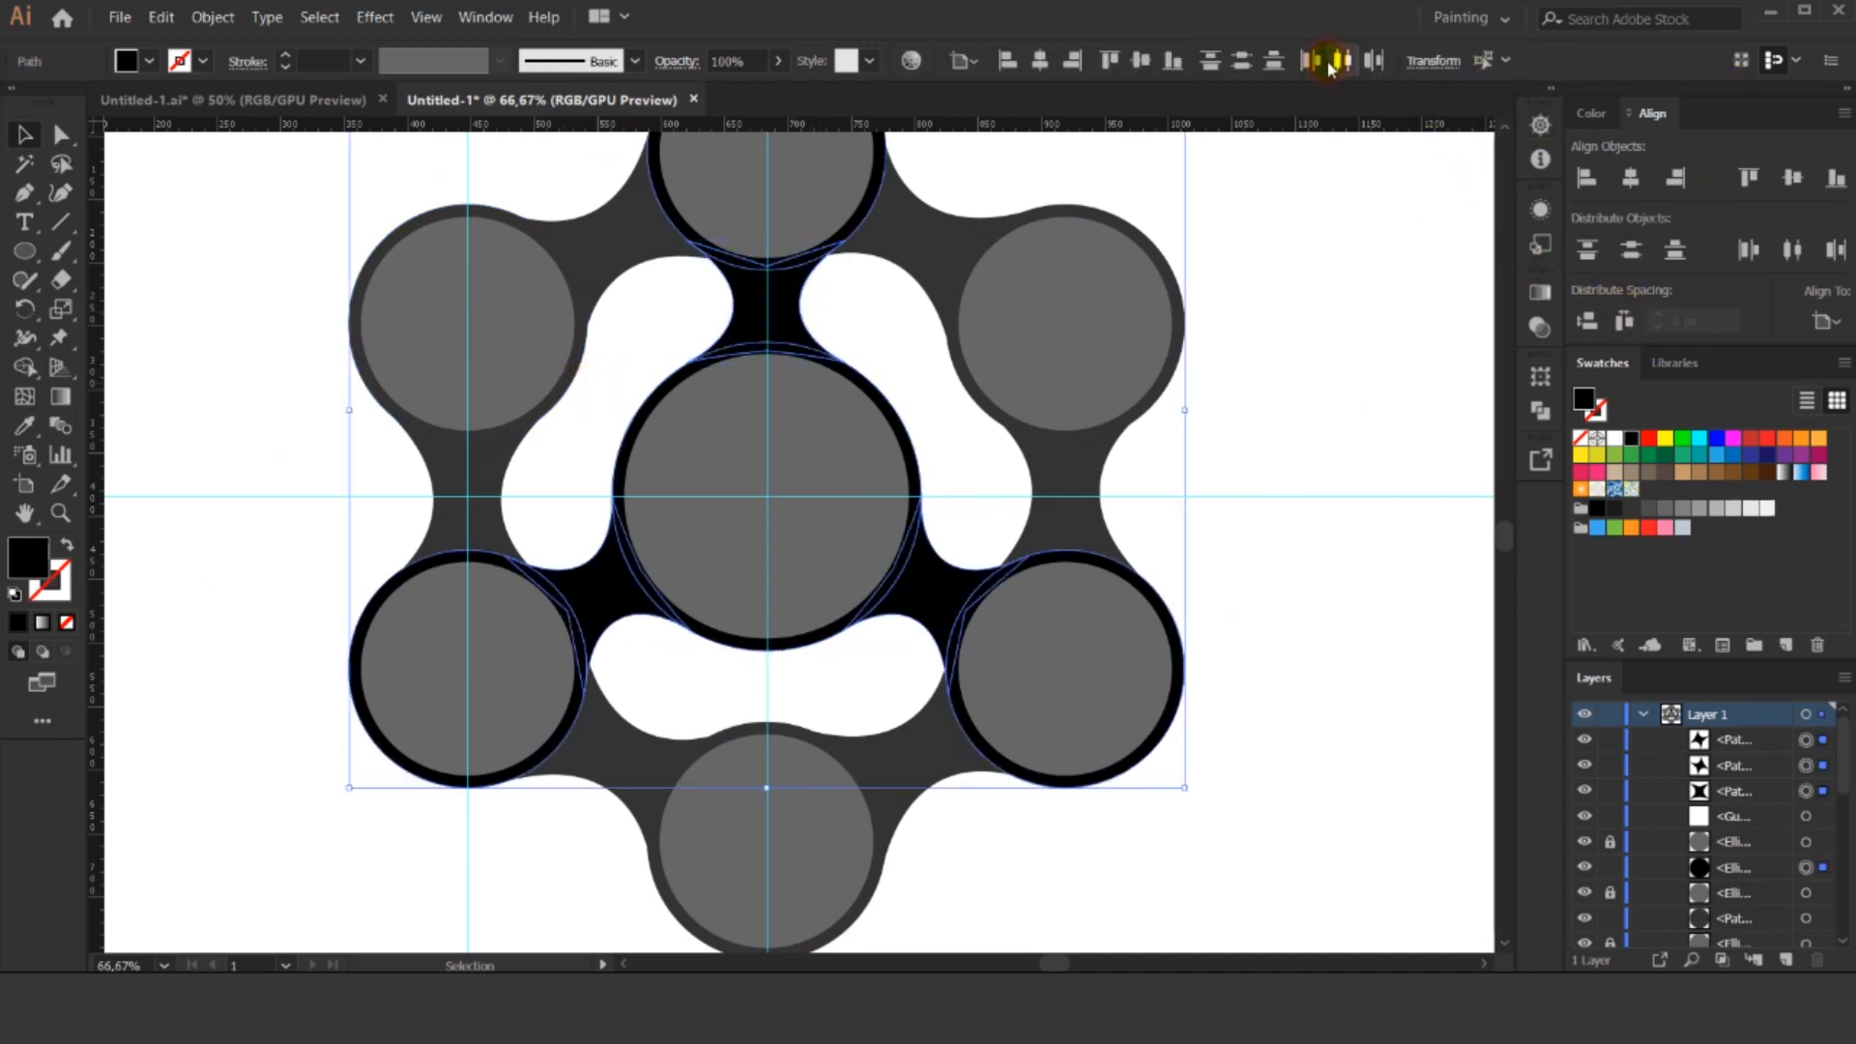
click(1543, 410)
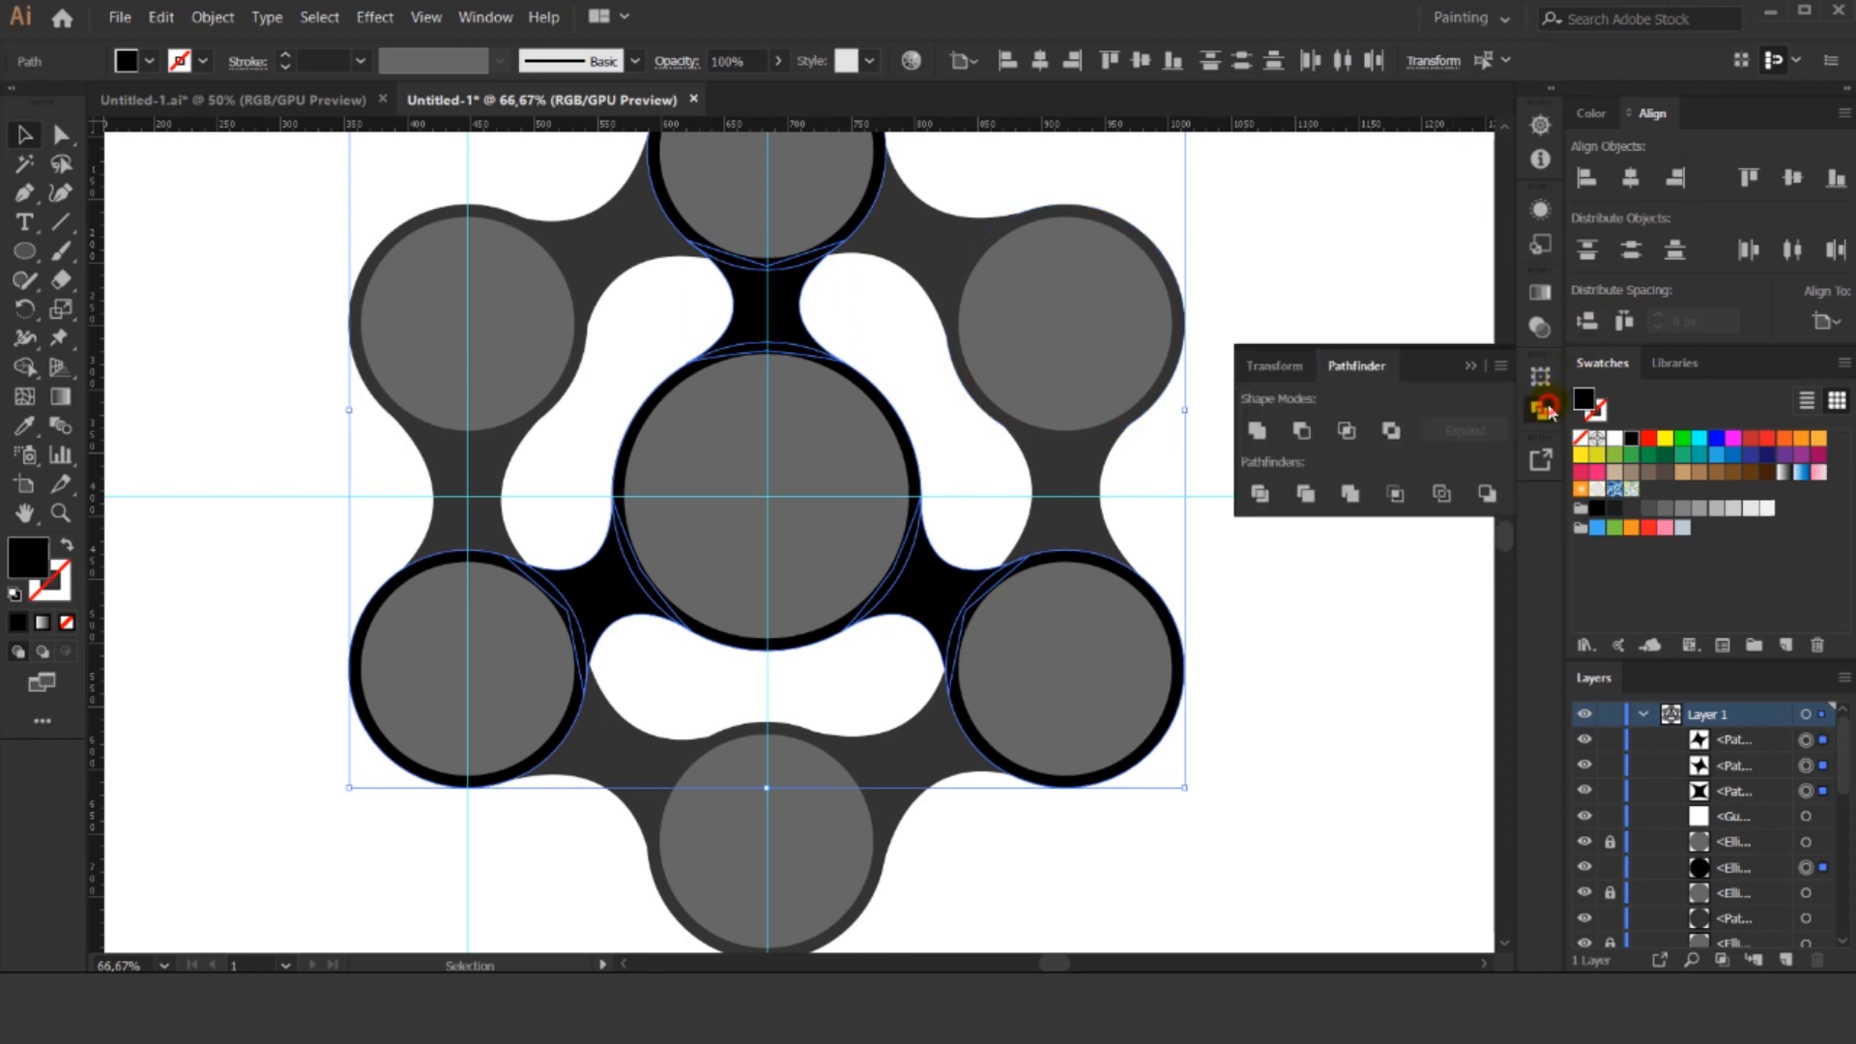
click(1256, 431)
click(1469, 365)
click(1357, 268)
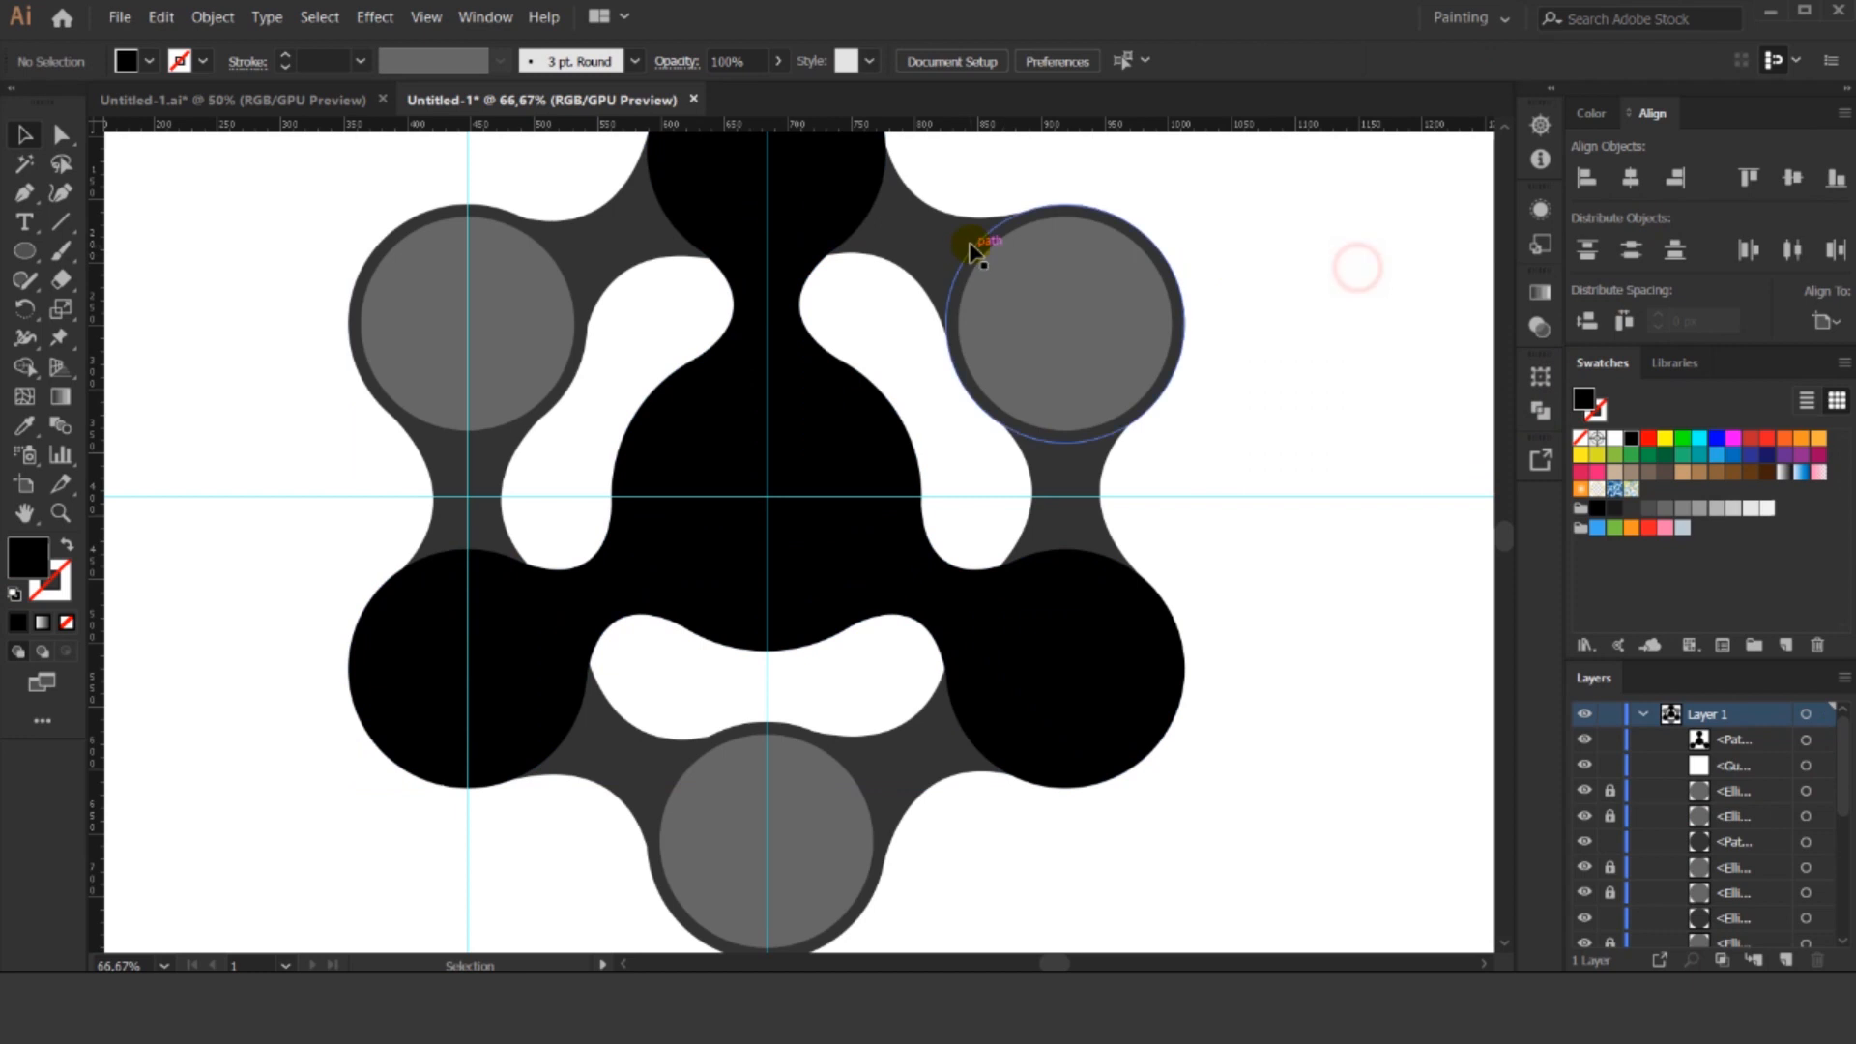
Select all the dark-grey rims and bridges by their matching fill, unite them, and deselect the result.
click(965, 244)
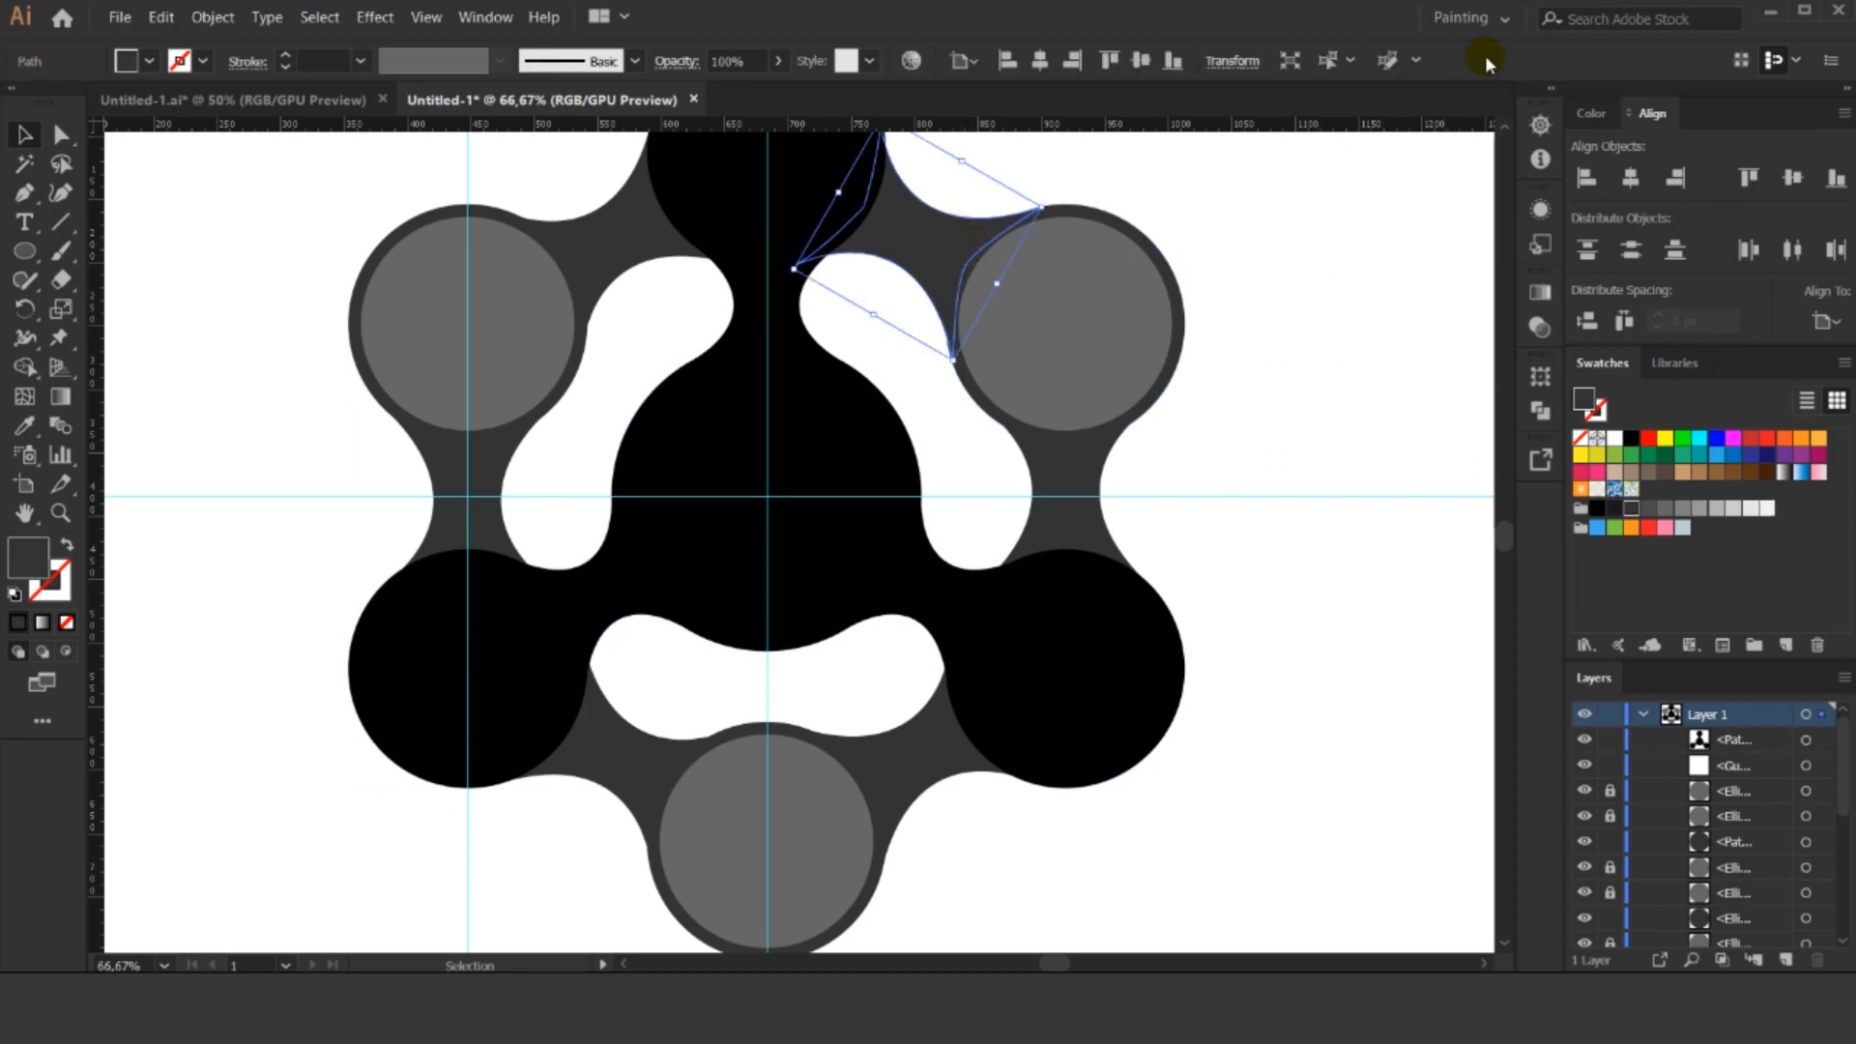
click(1328, 64)
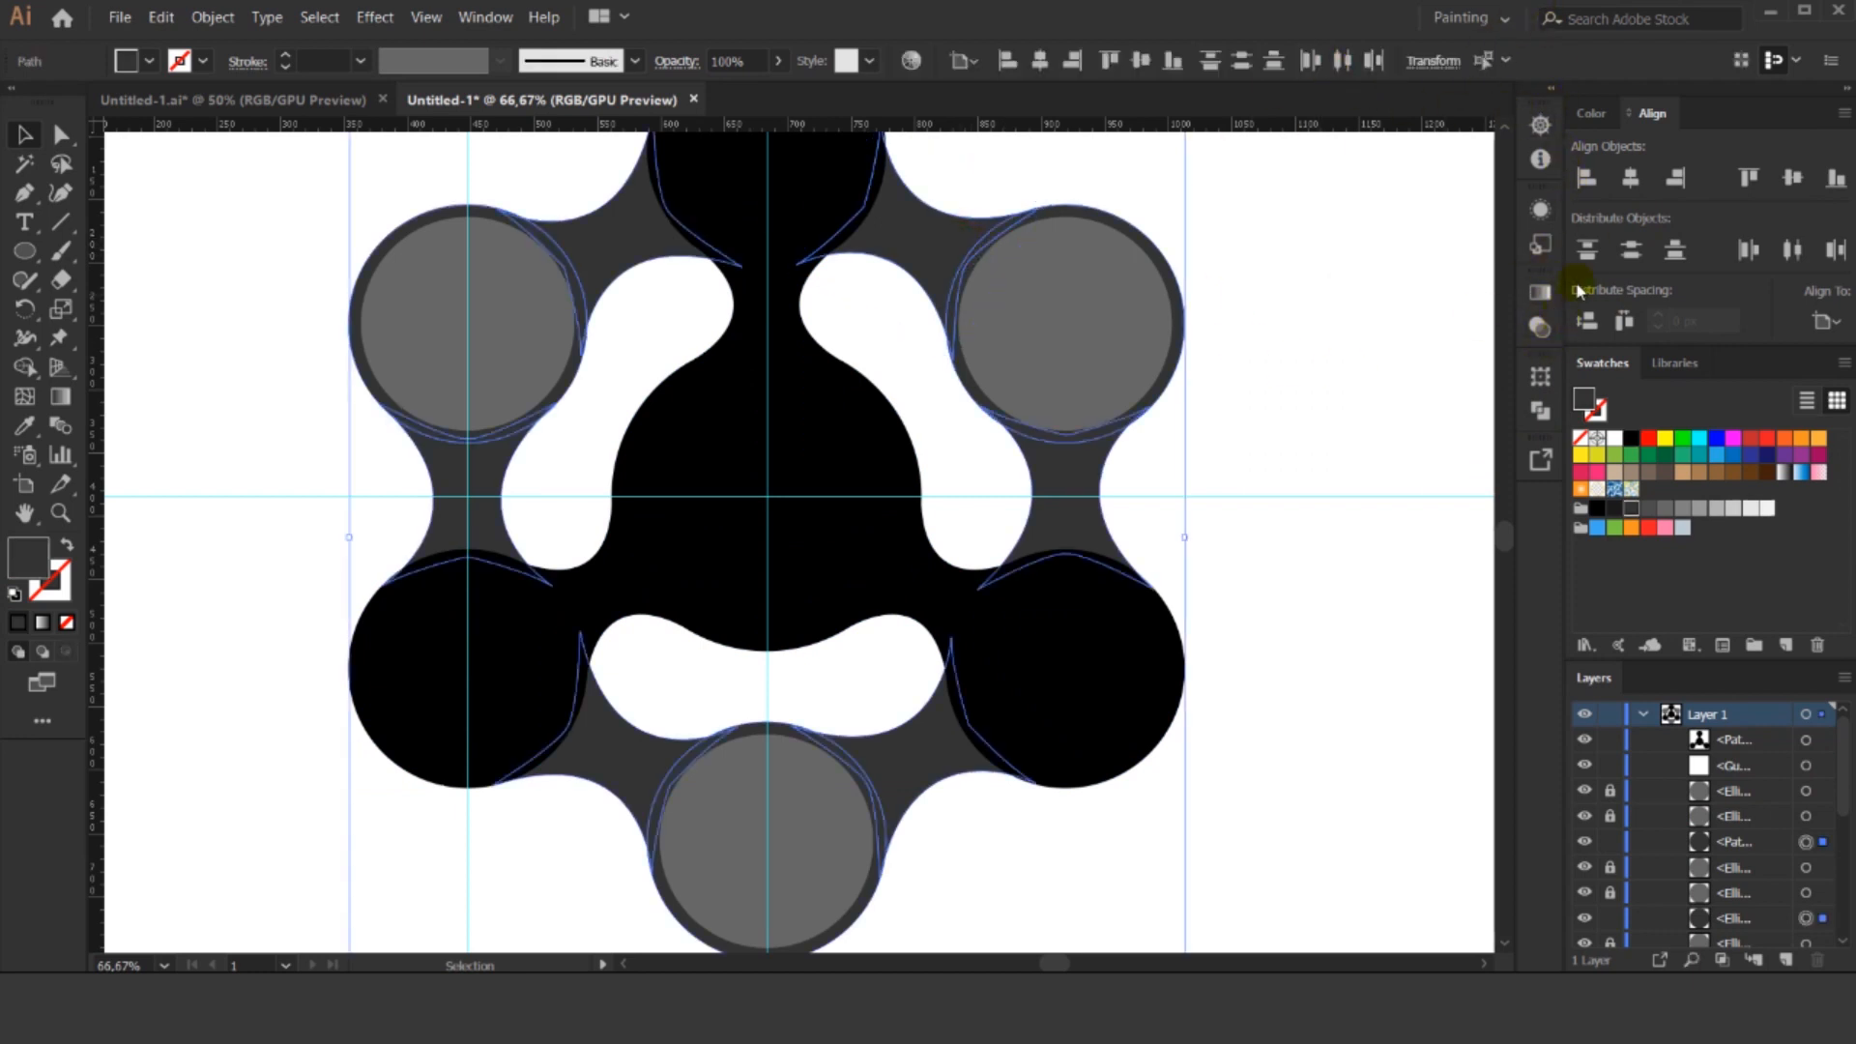
click(1538, 409)
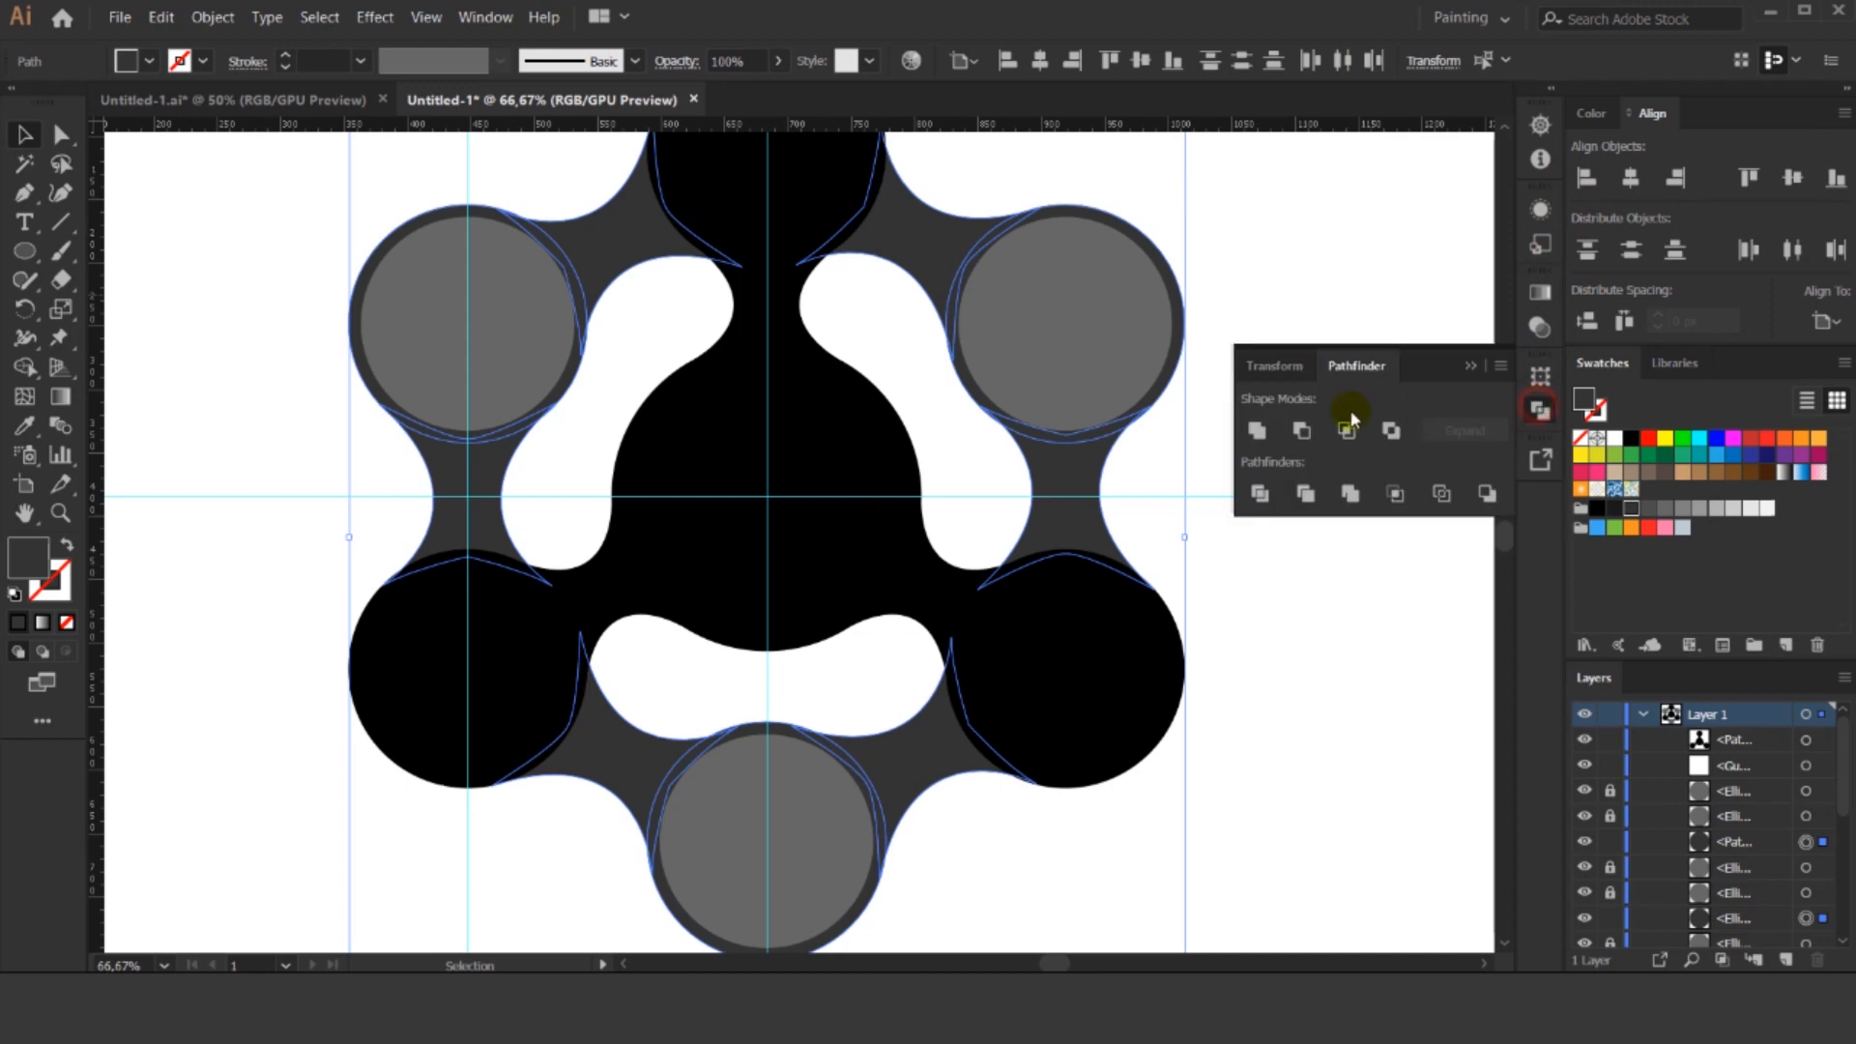
click(1253, 430)
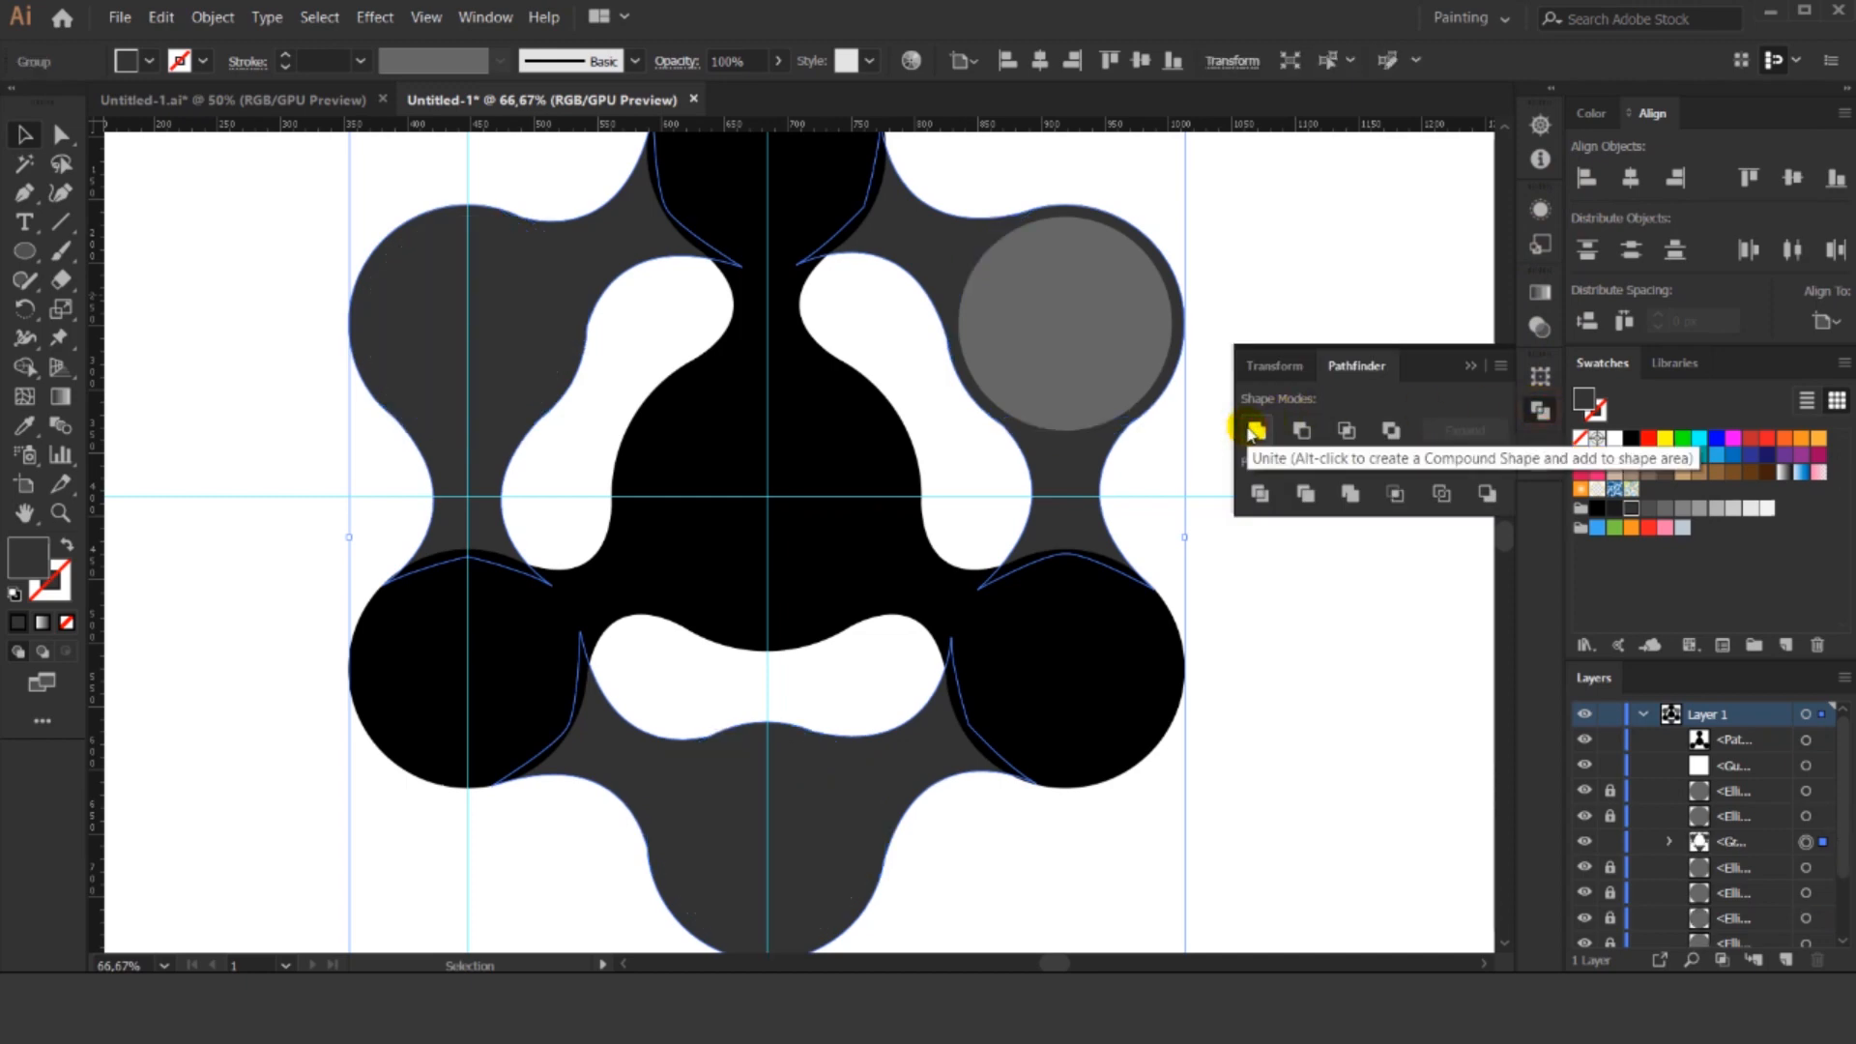
click(1471, 368)
click(1318, 335)
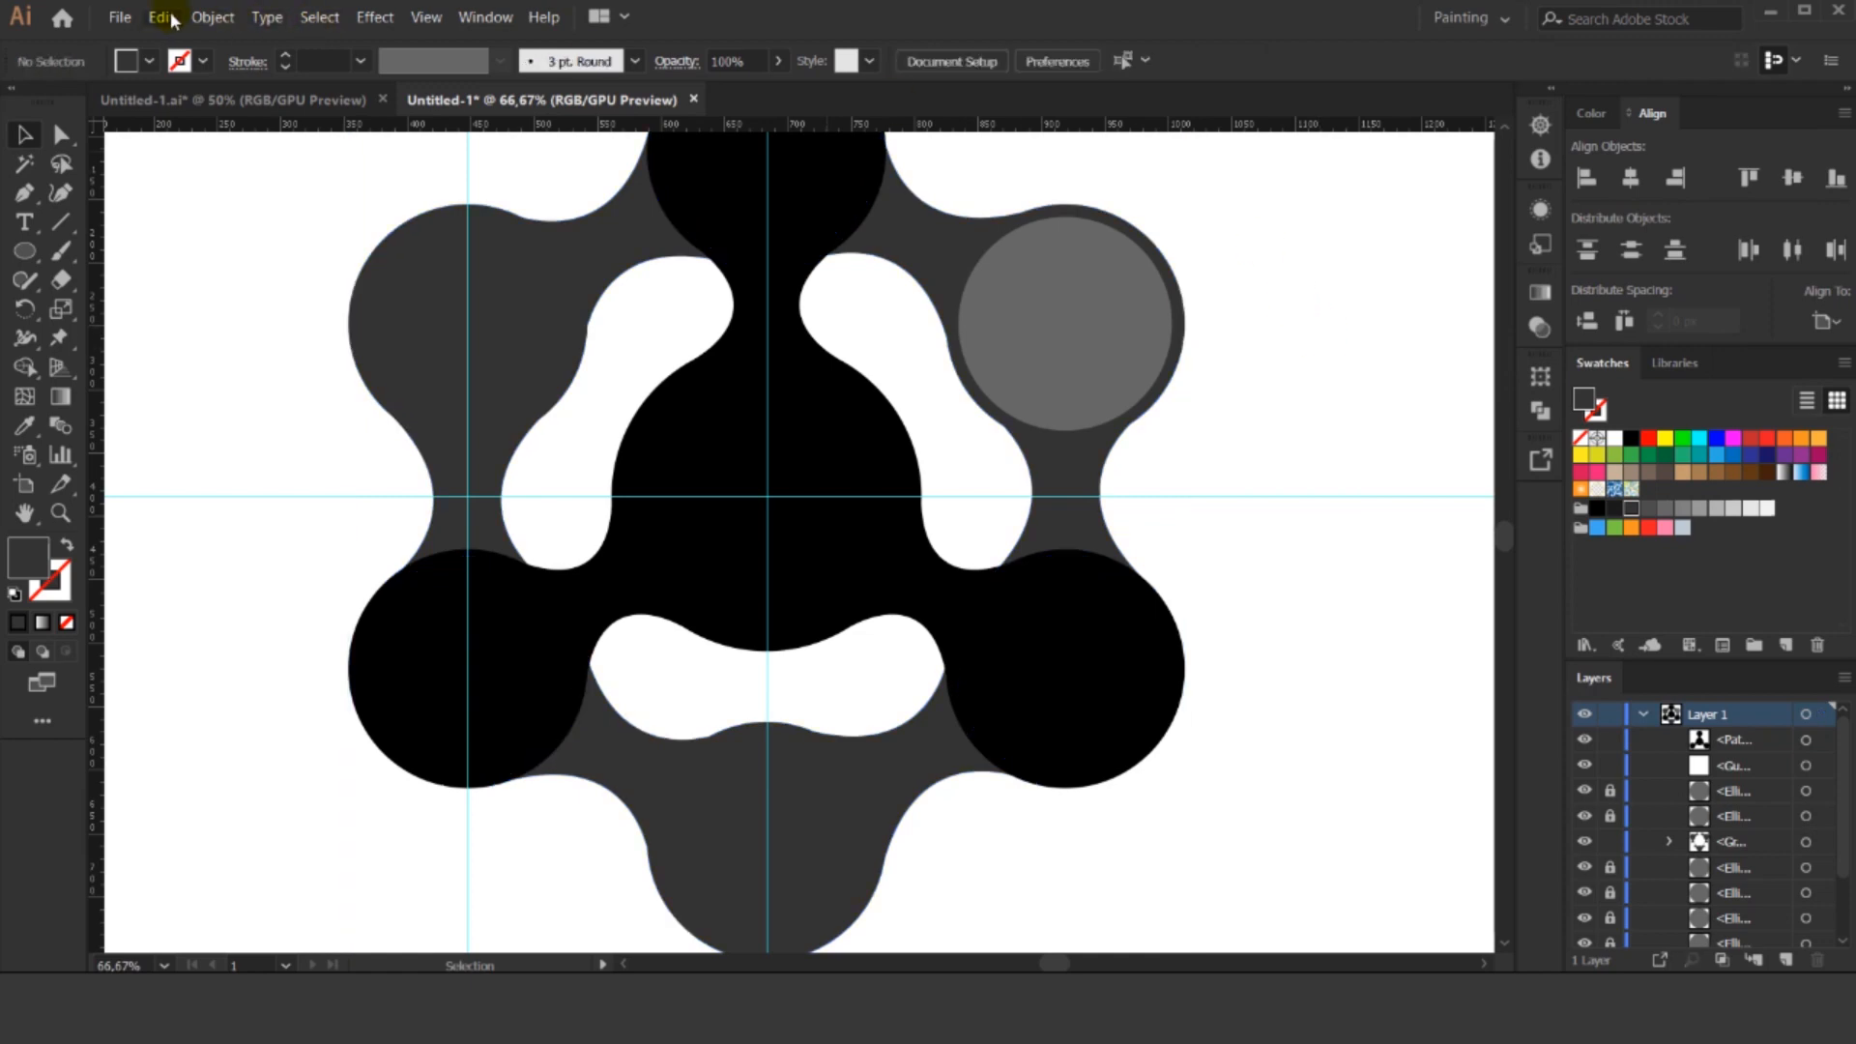
Unlock all the mid-grey inner circles, bring them to the front, and deselect them.
click(210, 18)
click(345, 172)
right_click(1092, 306)
mouse_move(1309, 607)
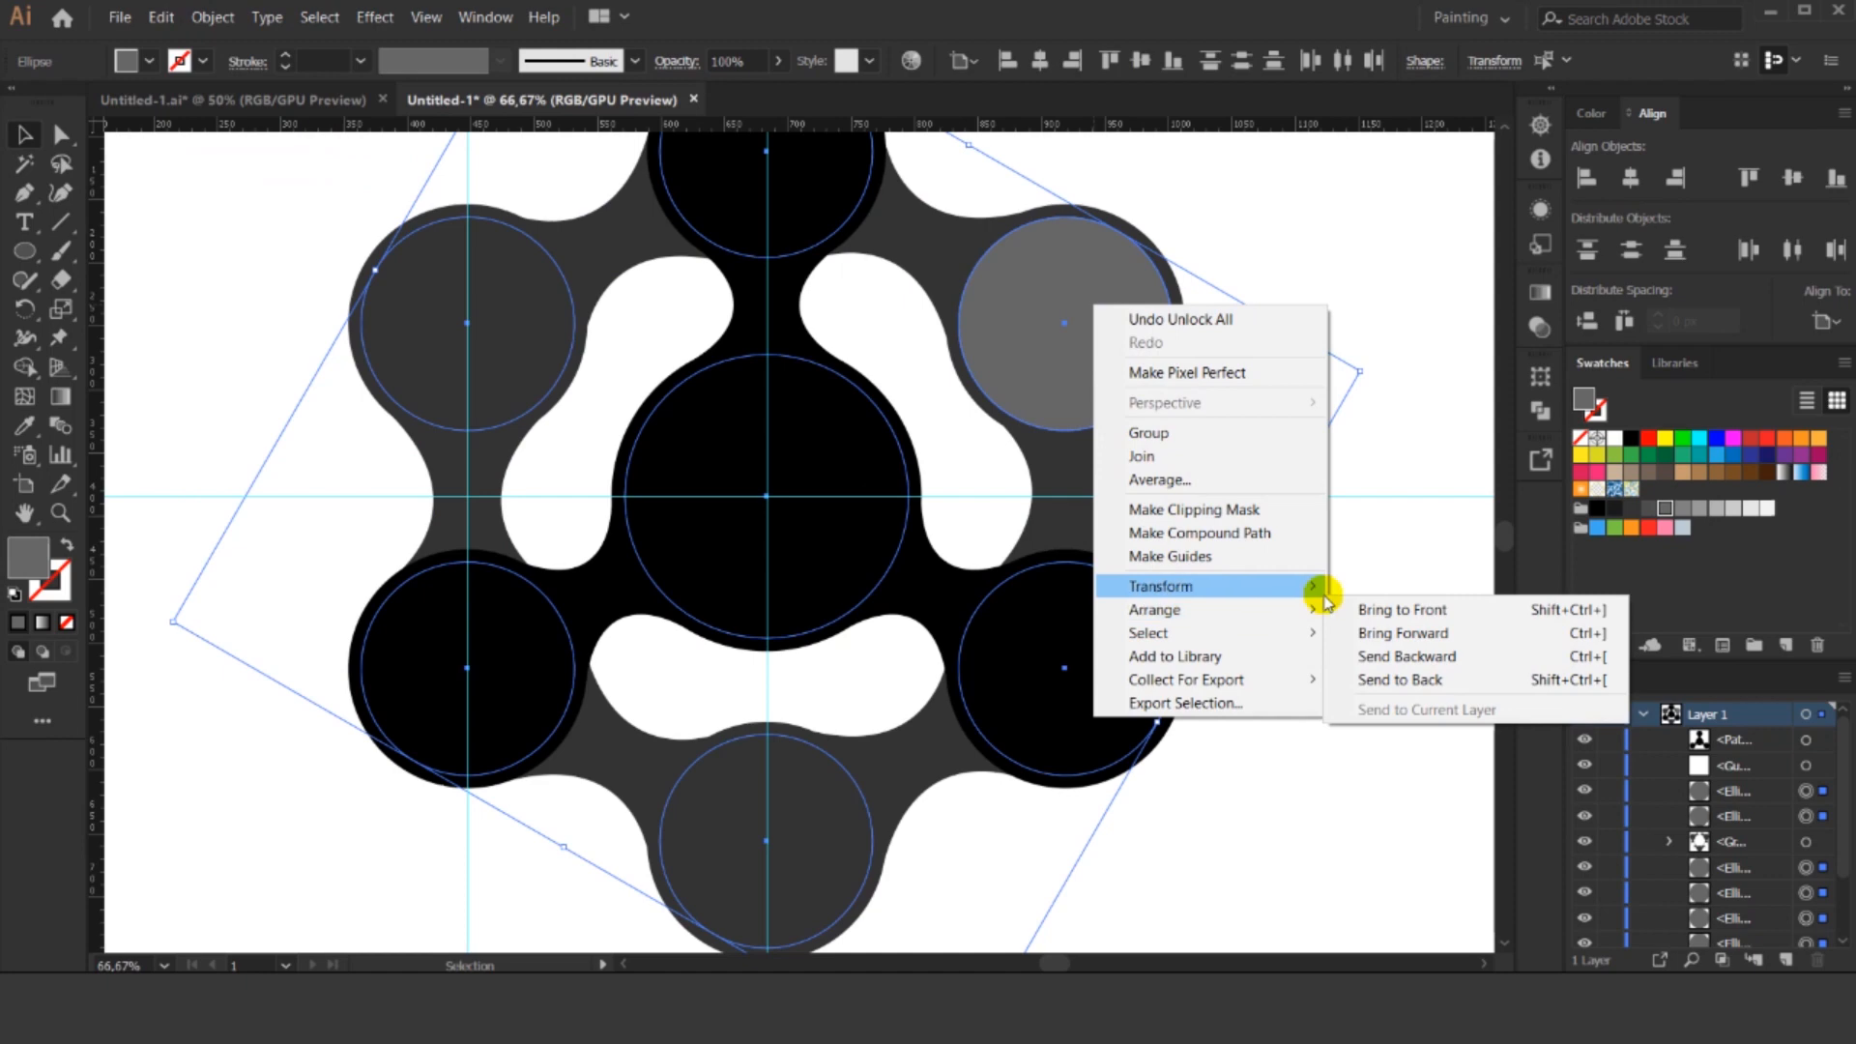
click(1368, 609)
click(1325, 303)
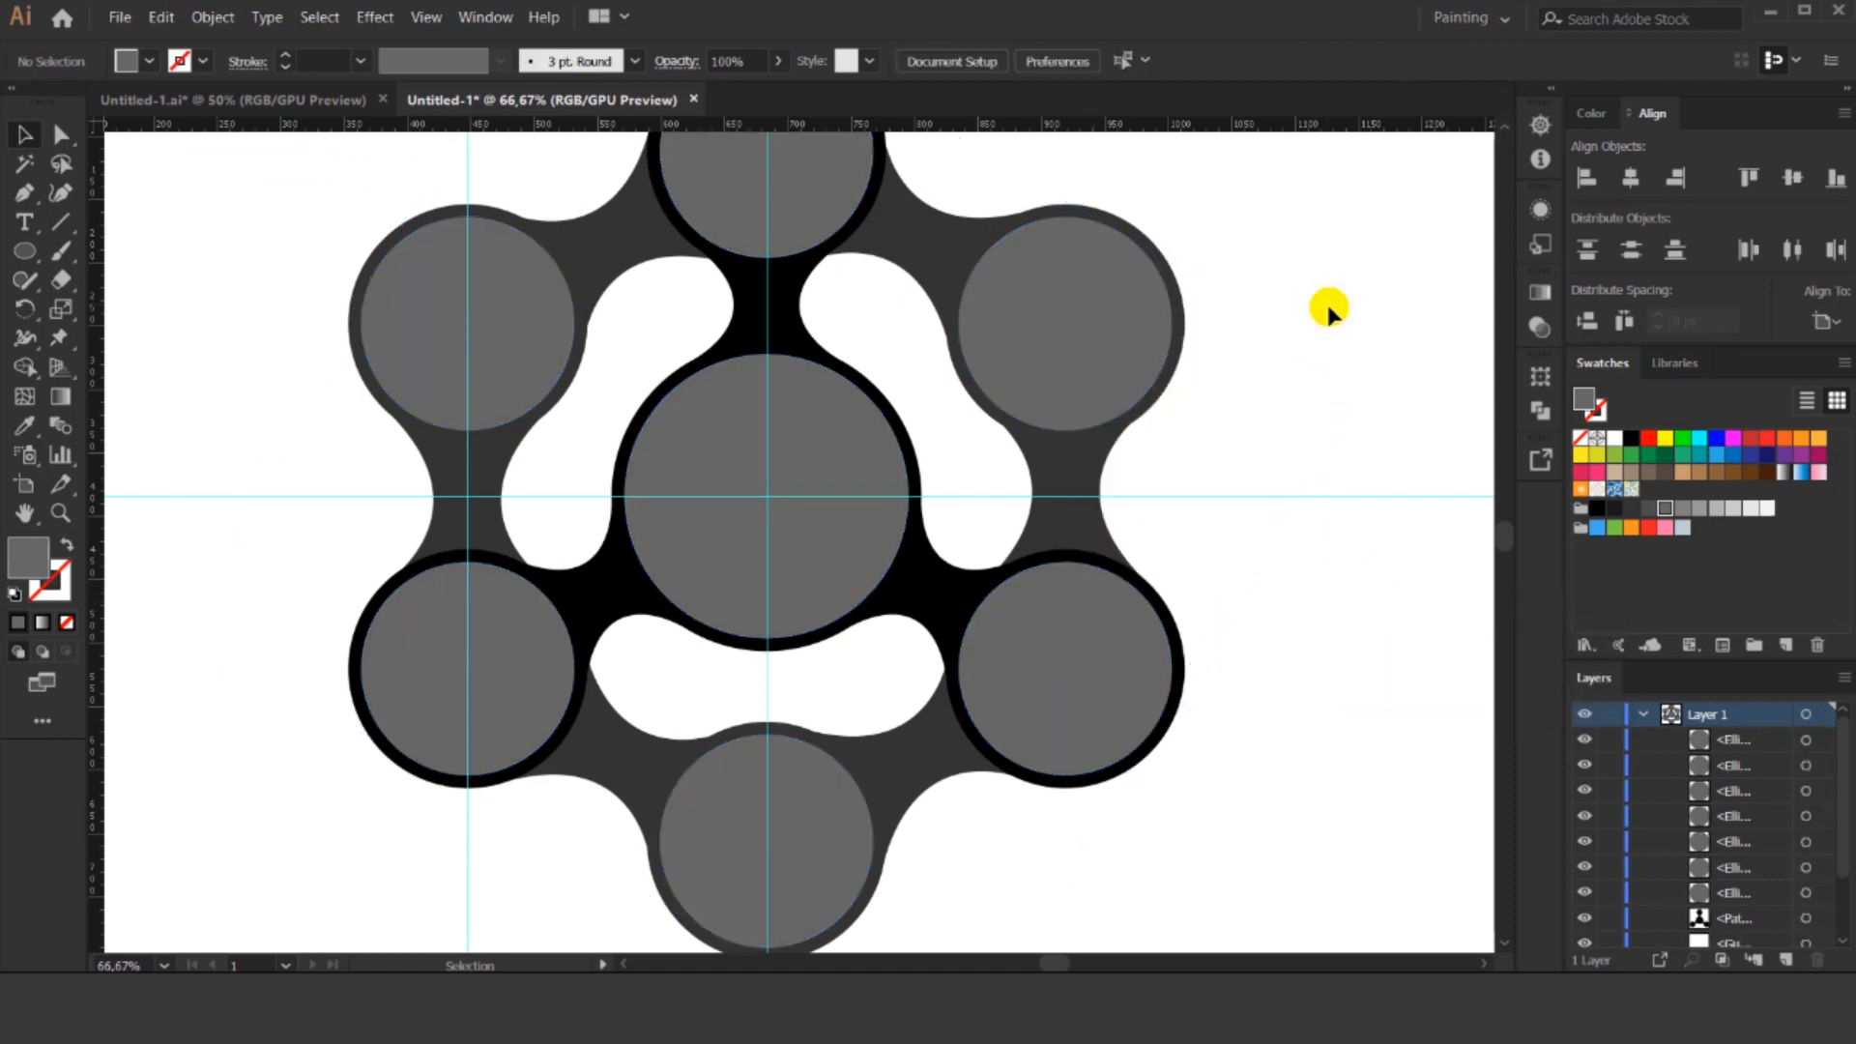
Select all the mid-grey inner circles by their matching fill and offset their paths by -4 px with mitered joins.
scroll(1326, 303, up, 1)
scroll(1325, 300, up, 1)
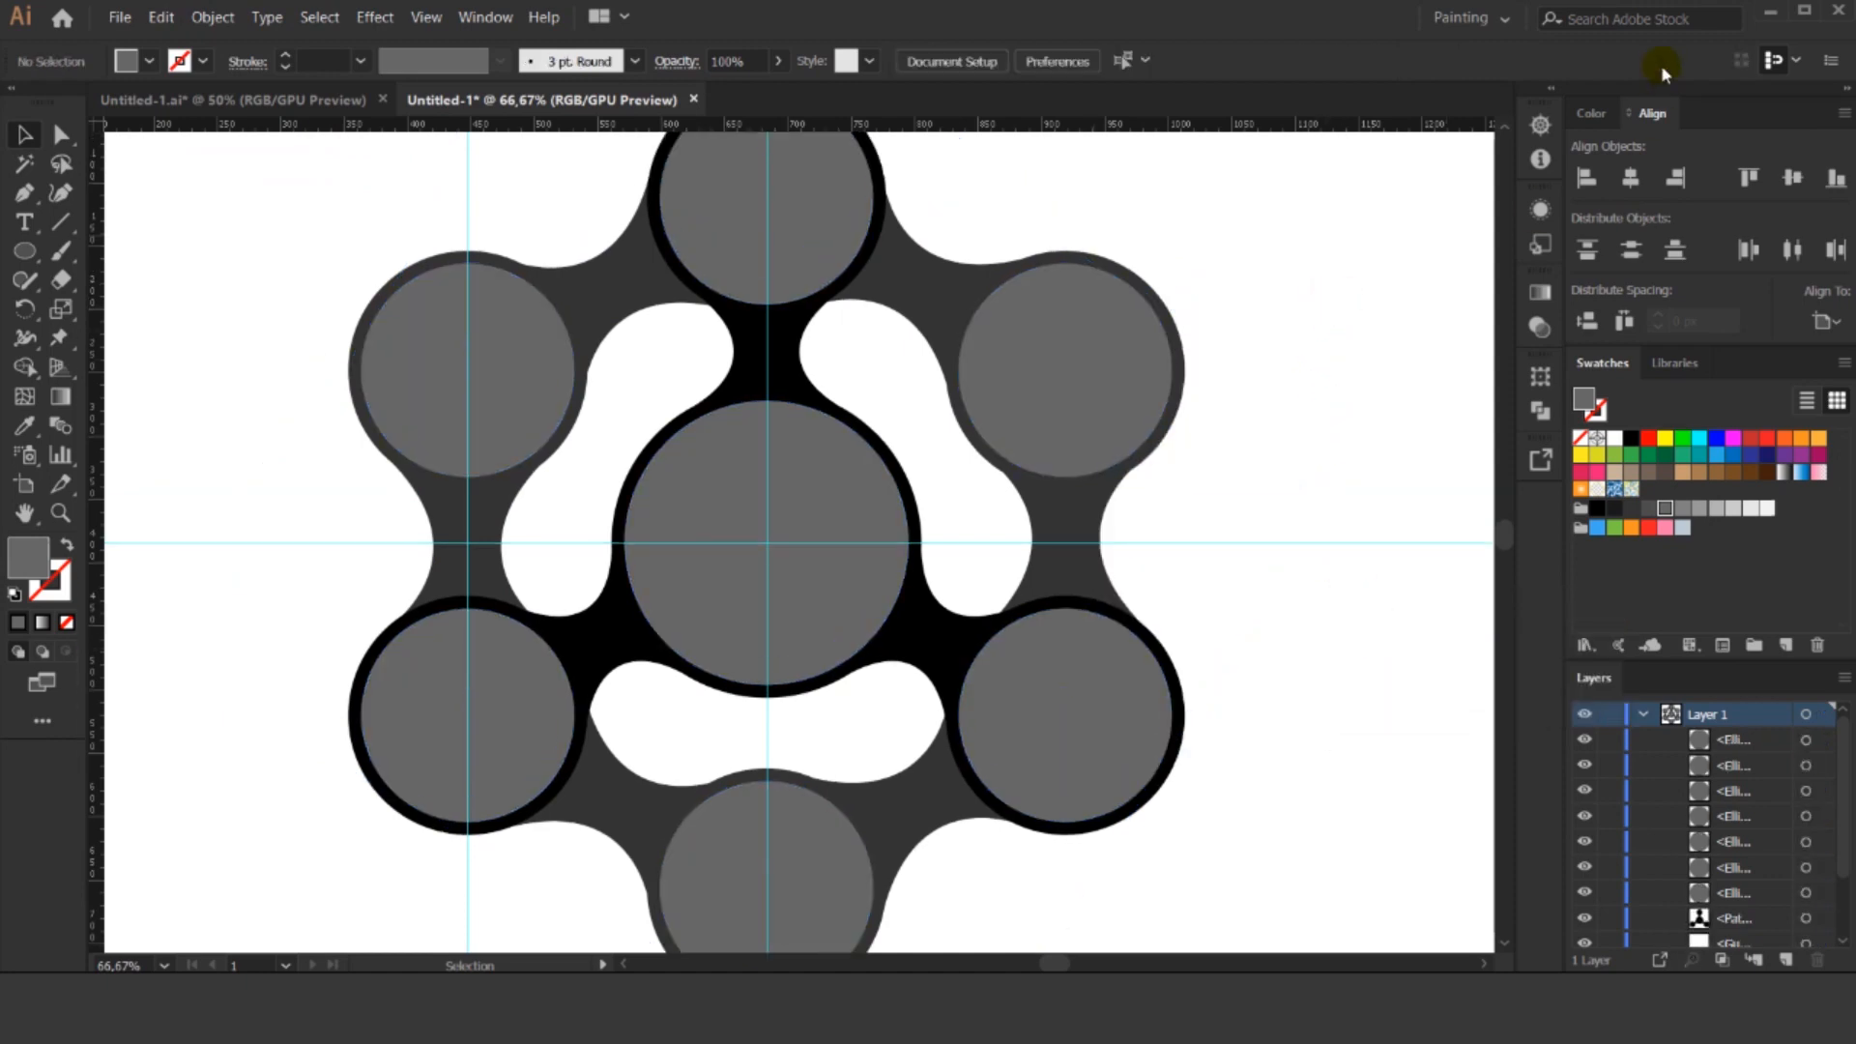
double_click(814, 212)
double_click(1102, 239)
click(786, 235)
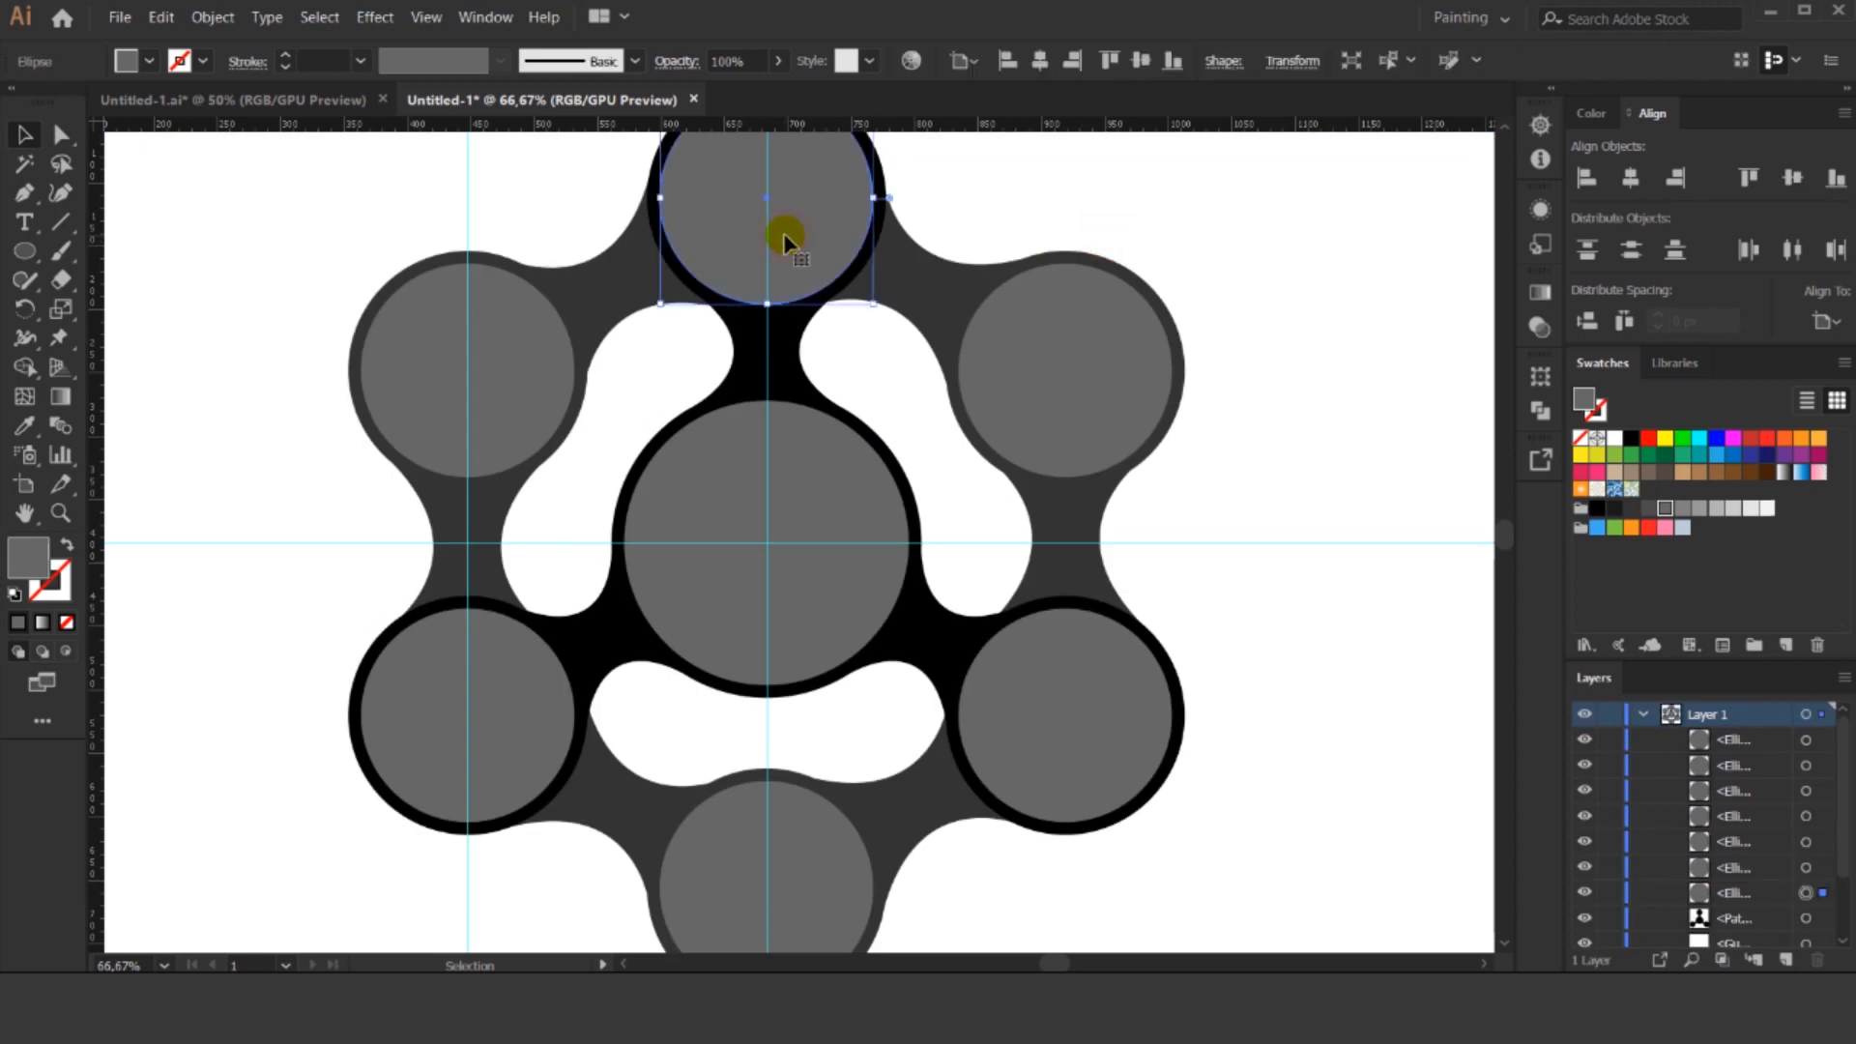
click(1447, 62)
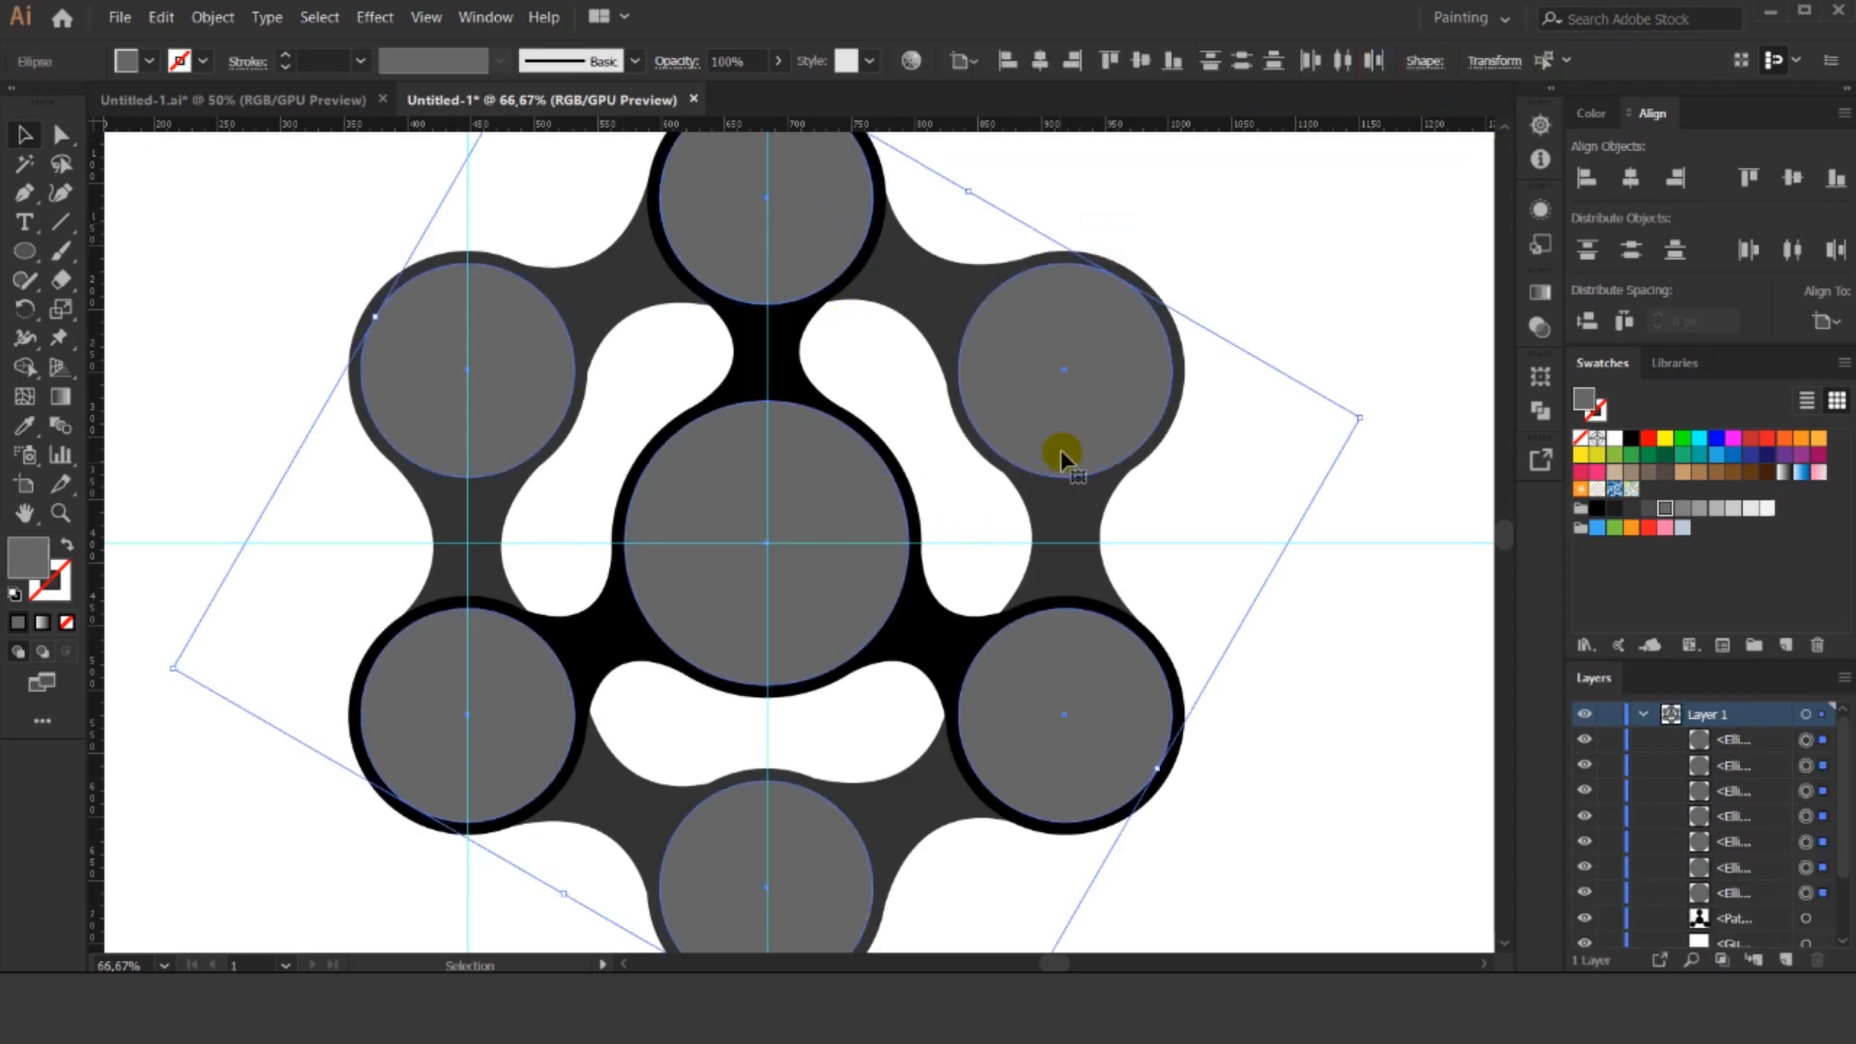
click(230, 18)
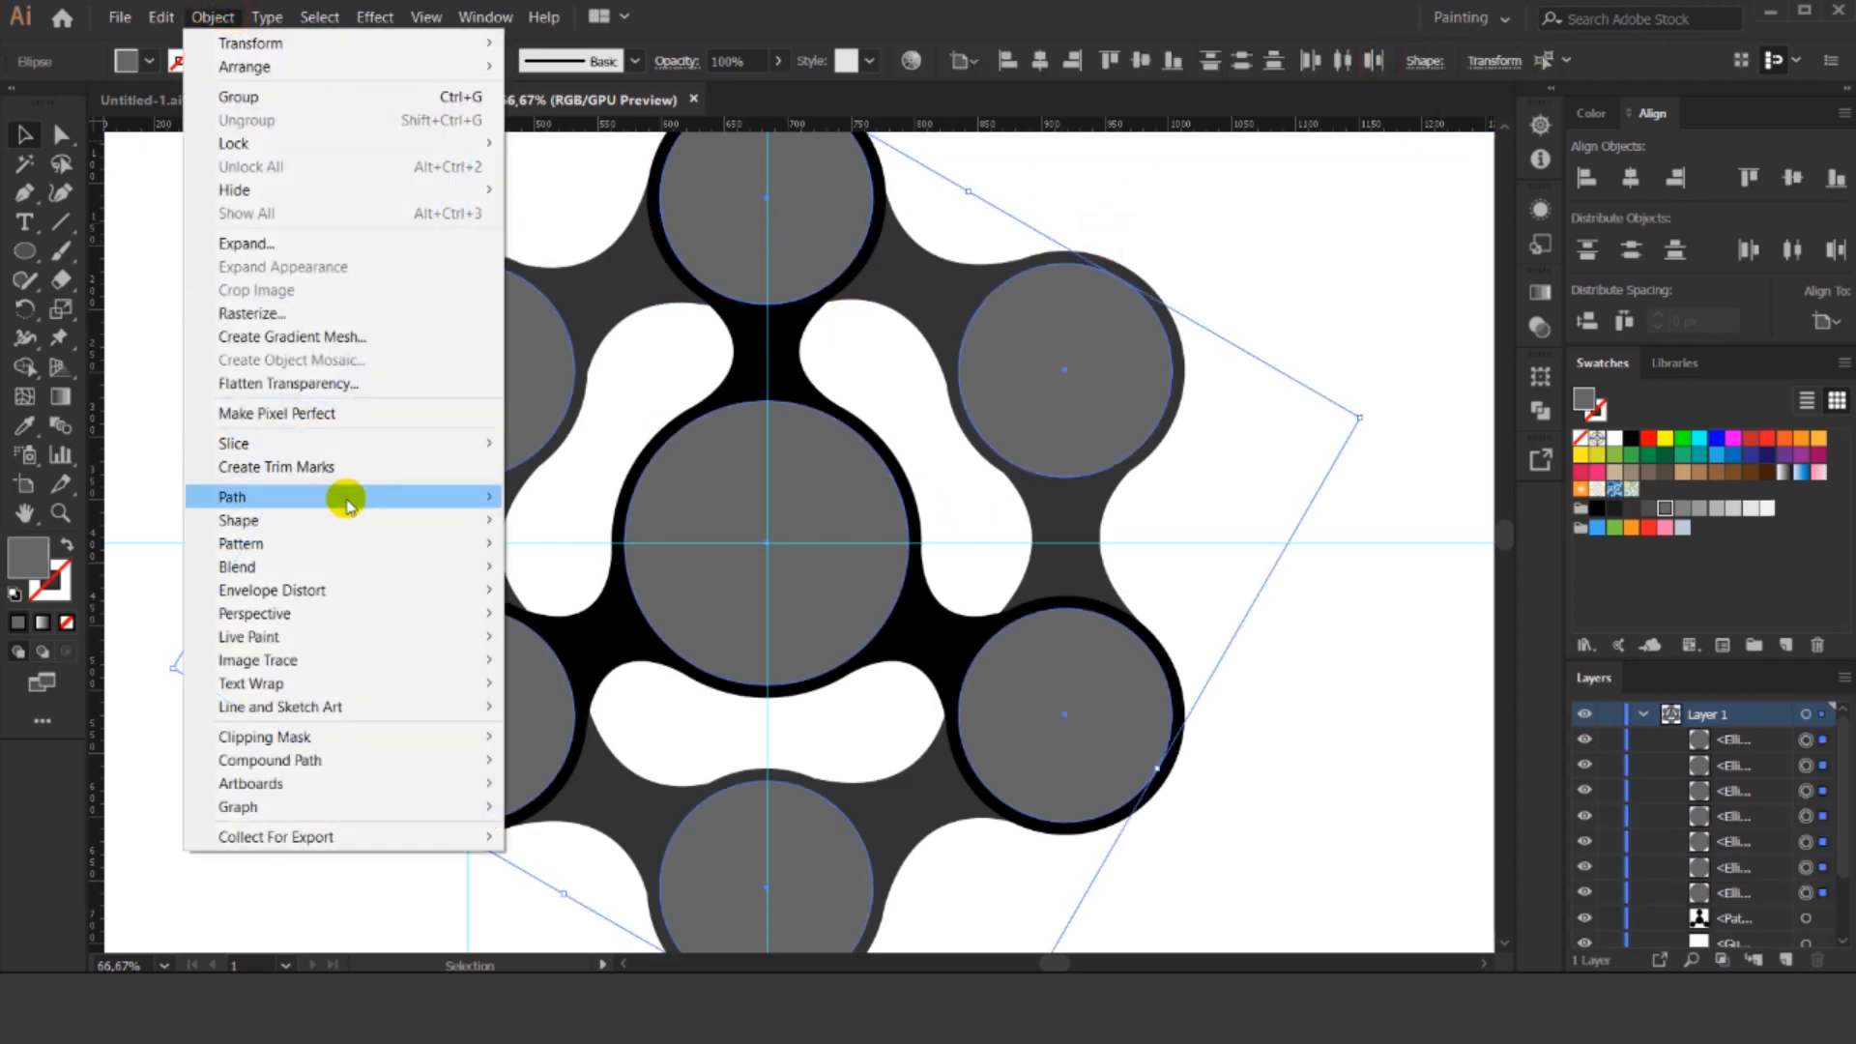
mouse_move(348, 496)
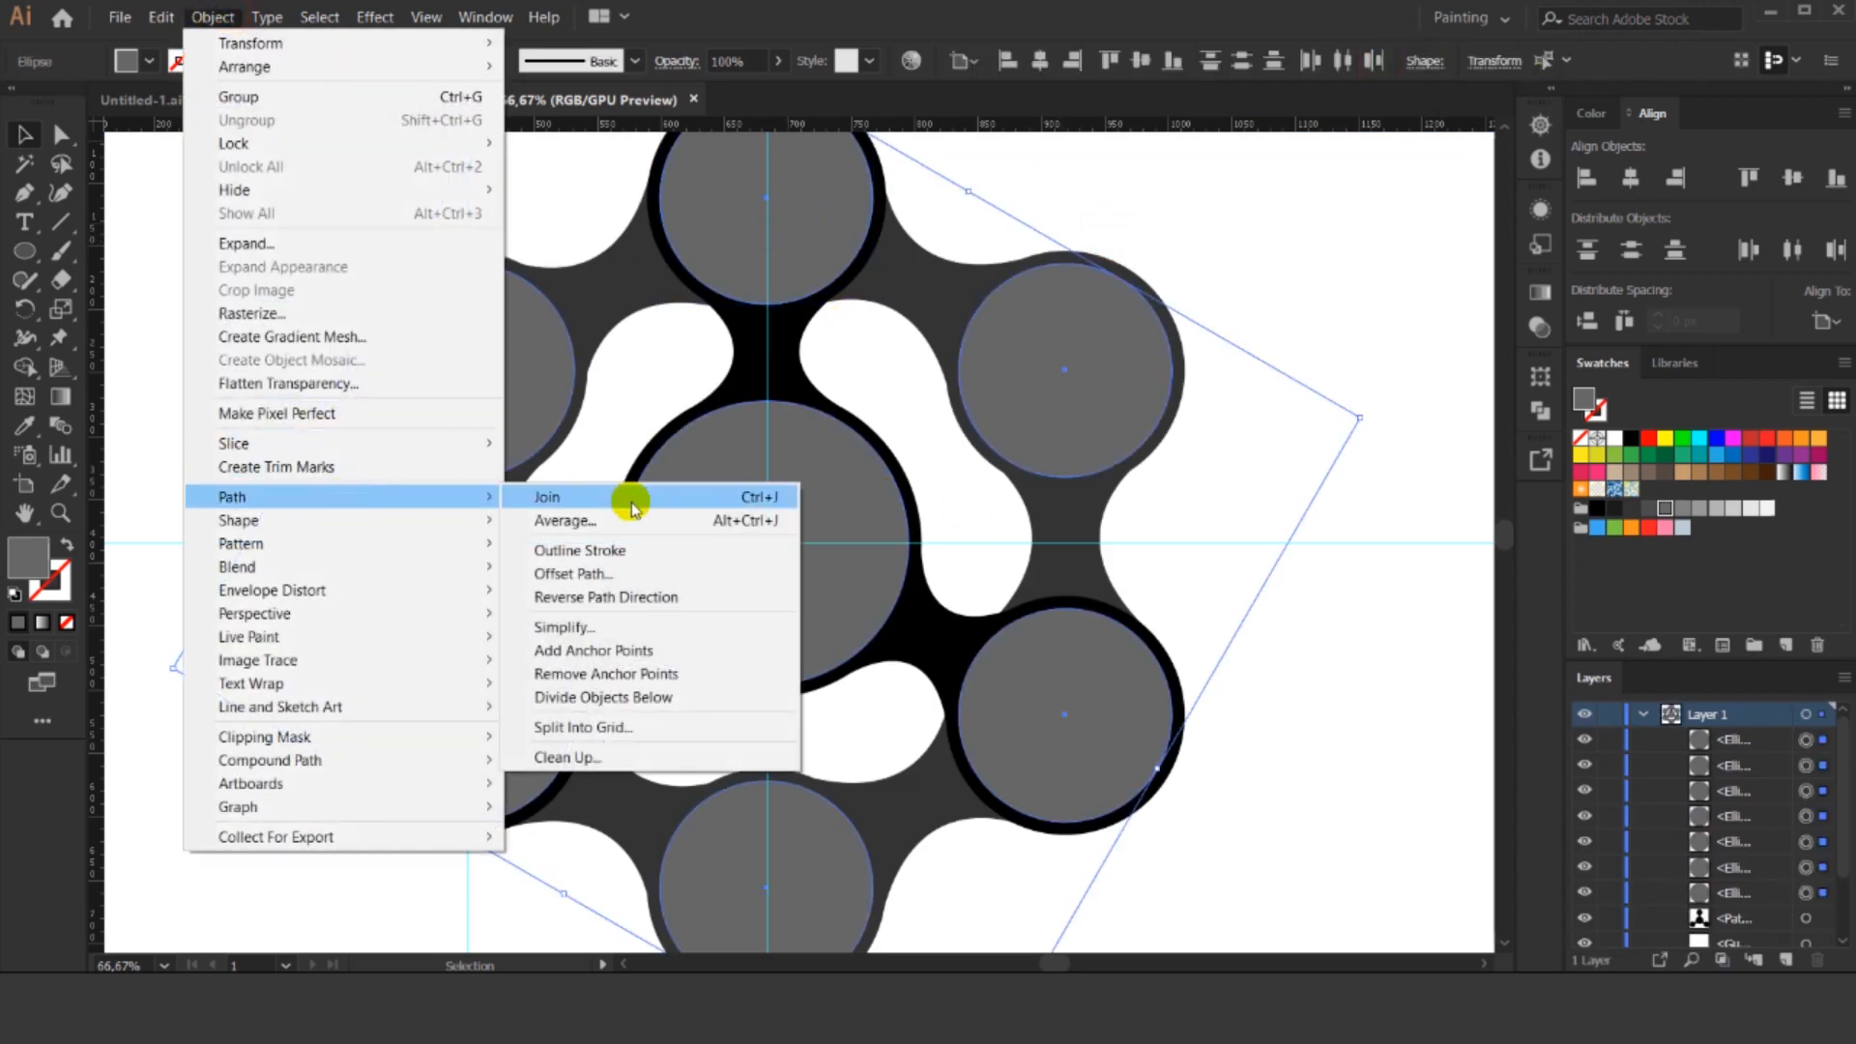
click(612, 572)
click(1063, 527)
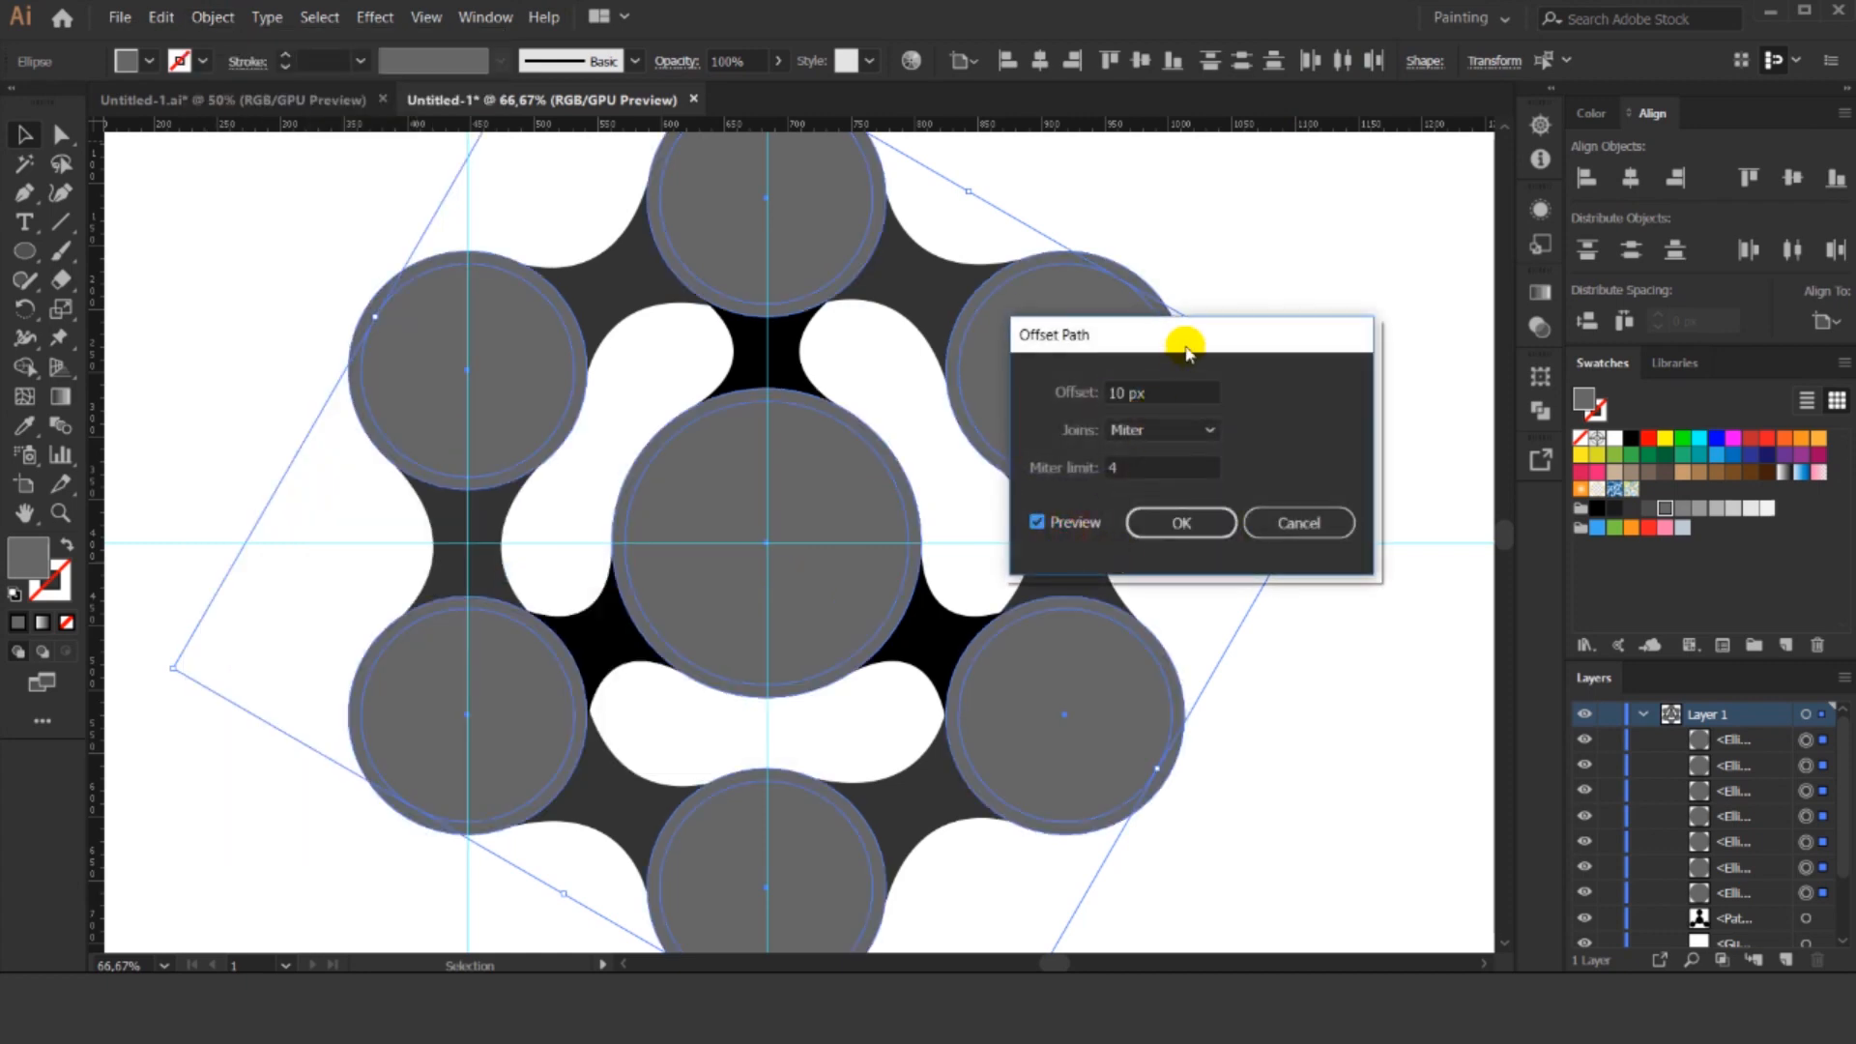
drag(1187, 349, 1414, 320)
click(1387, 365)
key(Down)
key(Down)
key(Down)
key(Down)
key(Down)
key(Down)
key(Down)
key(Down)
key(Down)
key(Down)
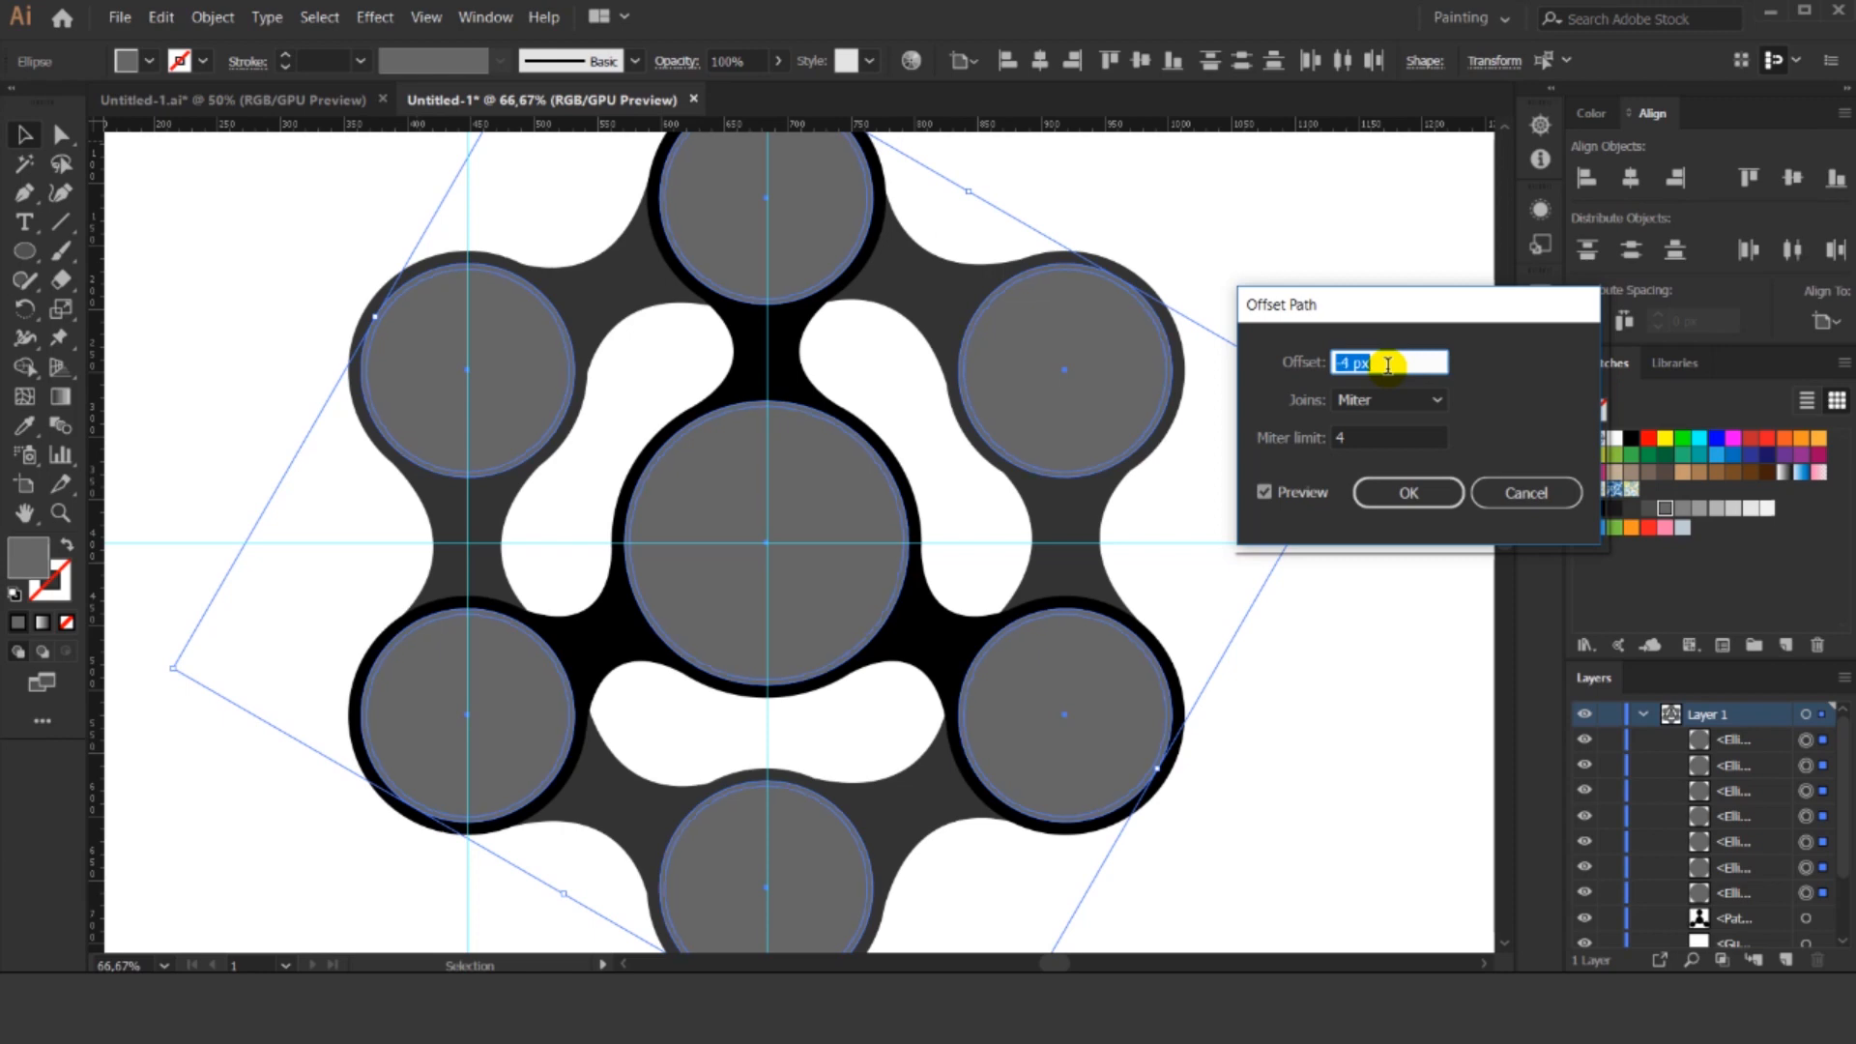
click(1450, 491)
Fill the offset circles with a linear gradient from white to 41% black and deselect them.
click(1541, 292)
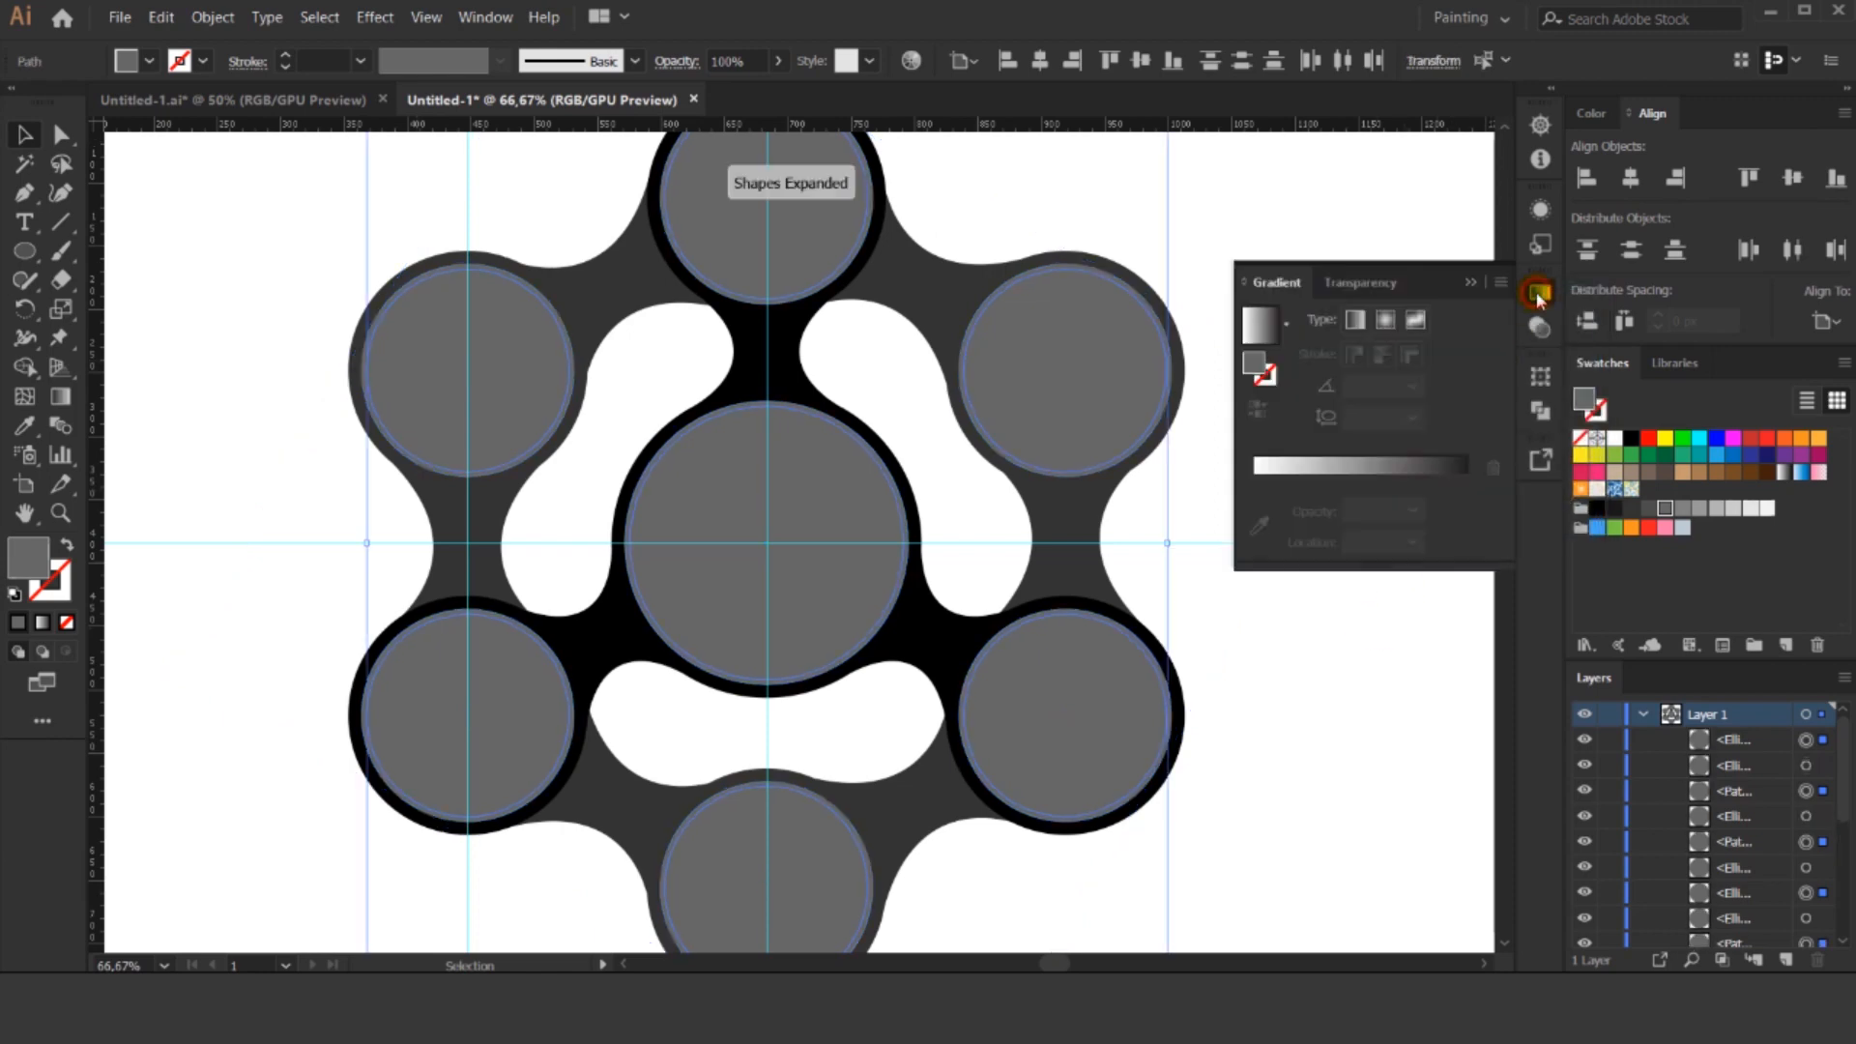
click(1319, 473)
double_click(1465, 481)
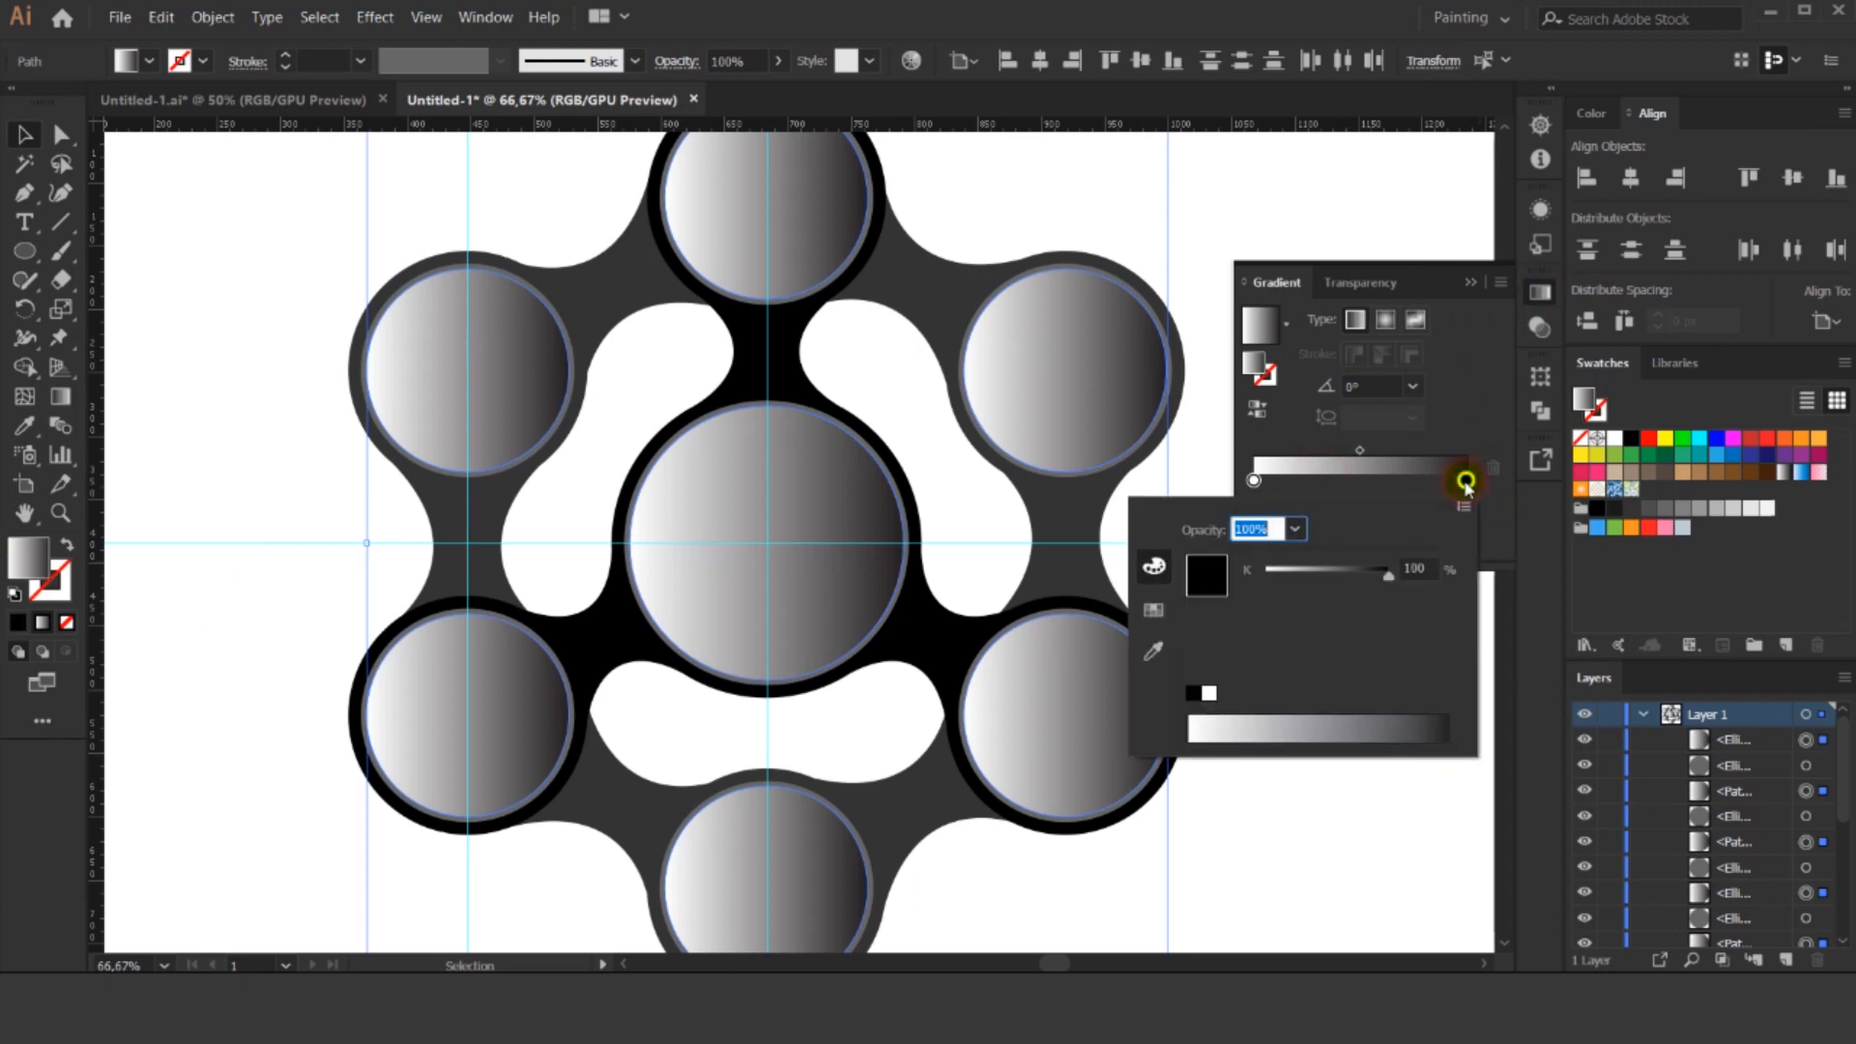
drag(1389, 576, 1319, 578)
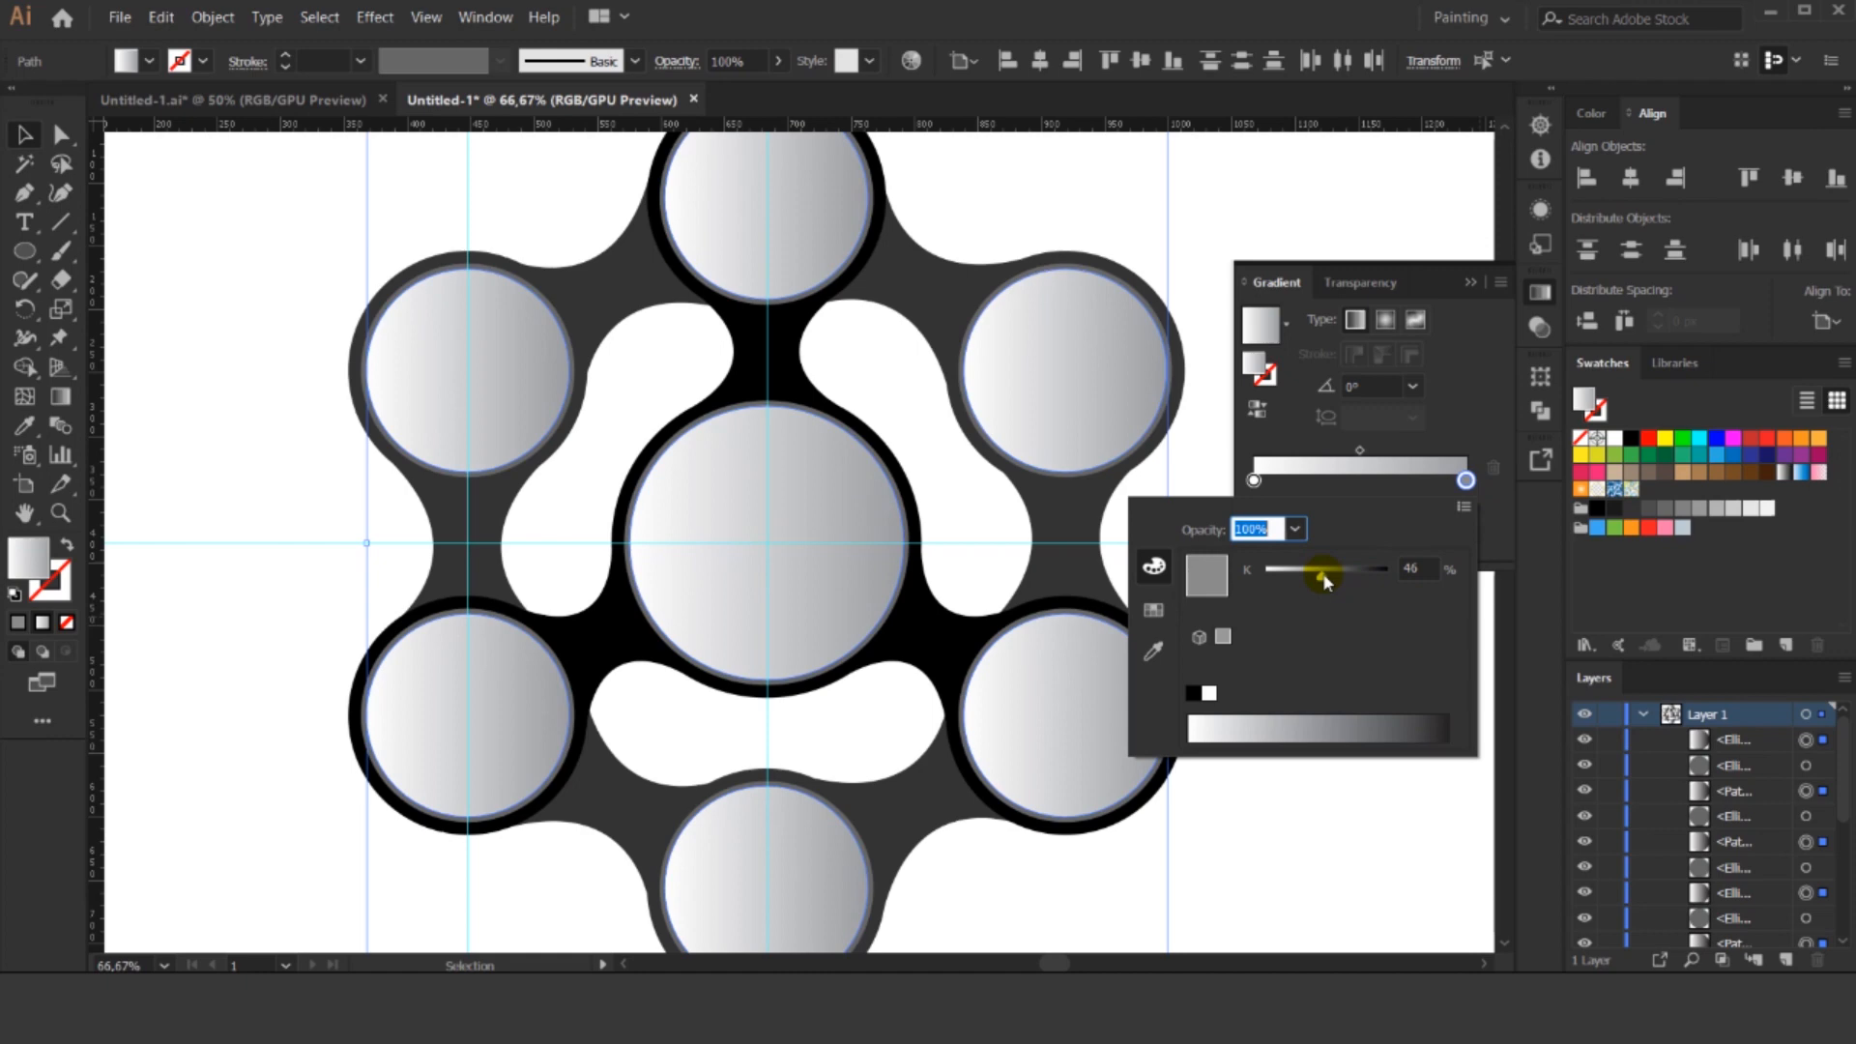
drag(1316, 580, 1316, 583)
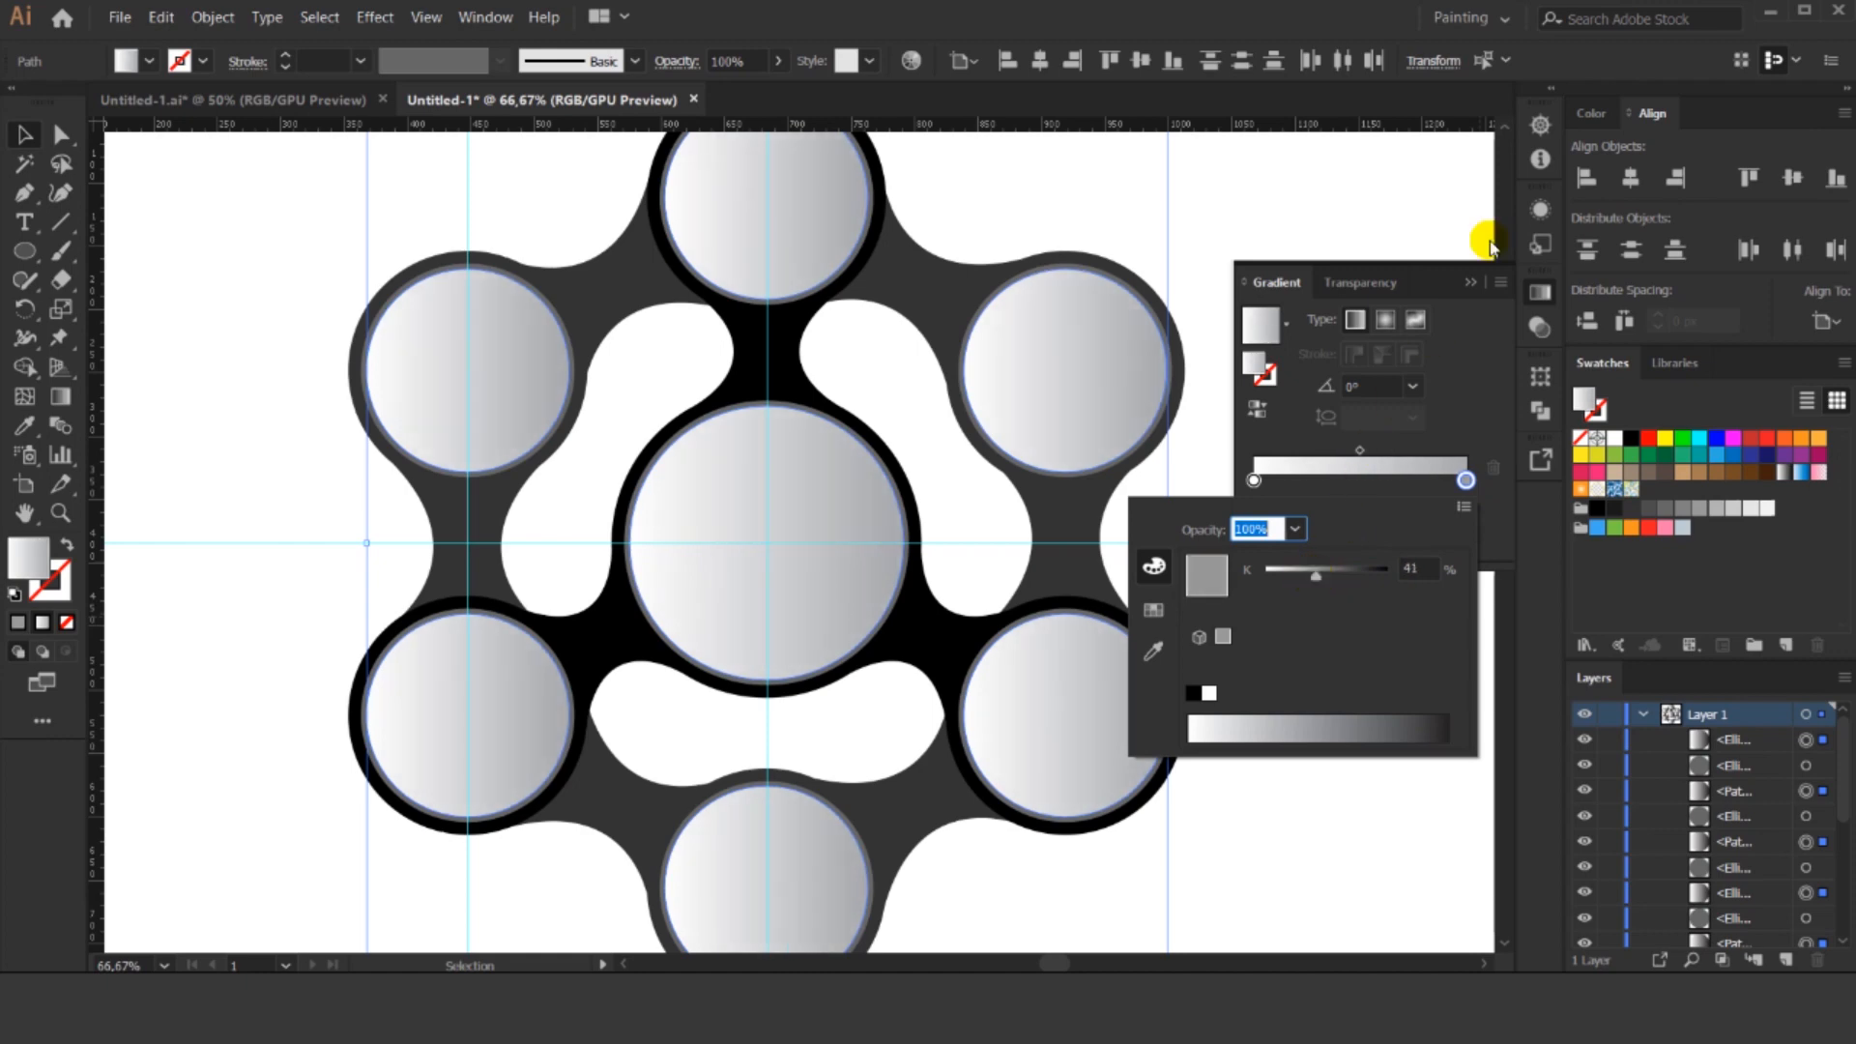
click(1477, 288)
click(1473, 284)
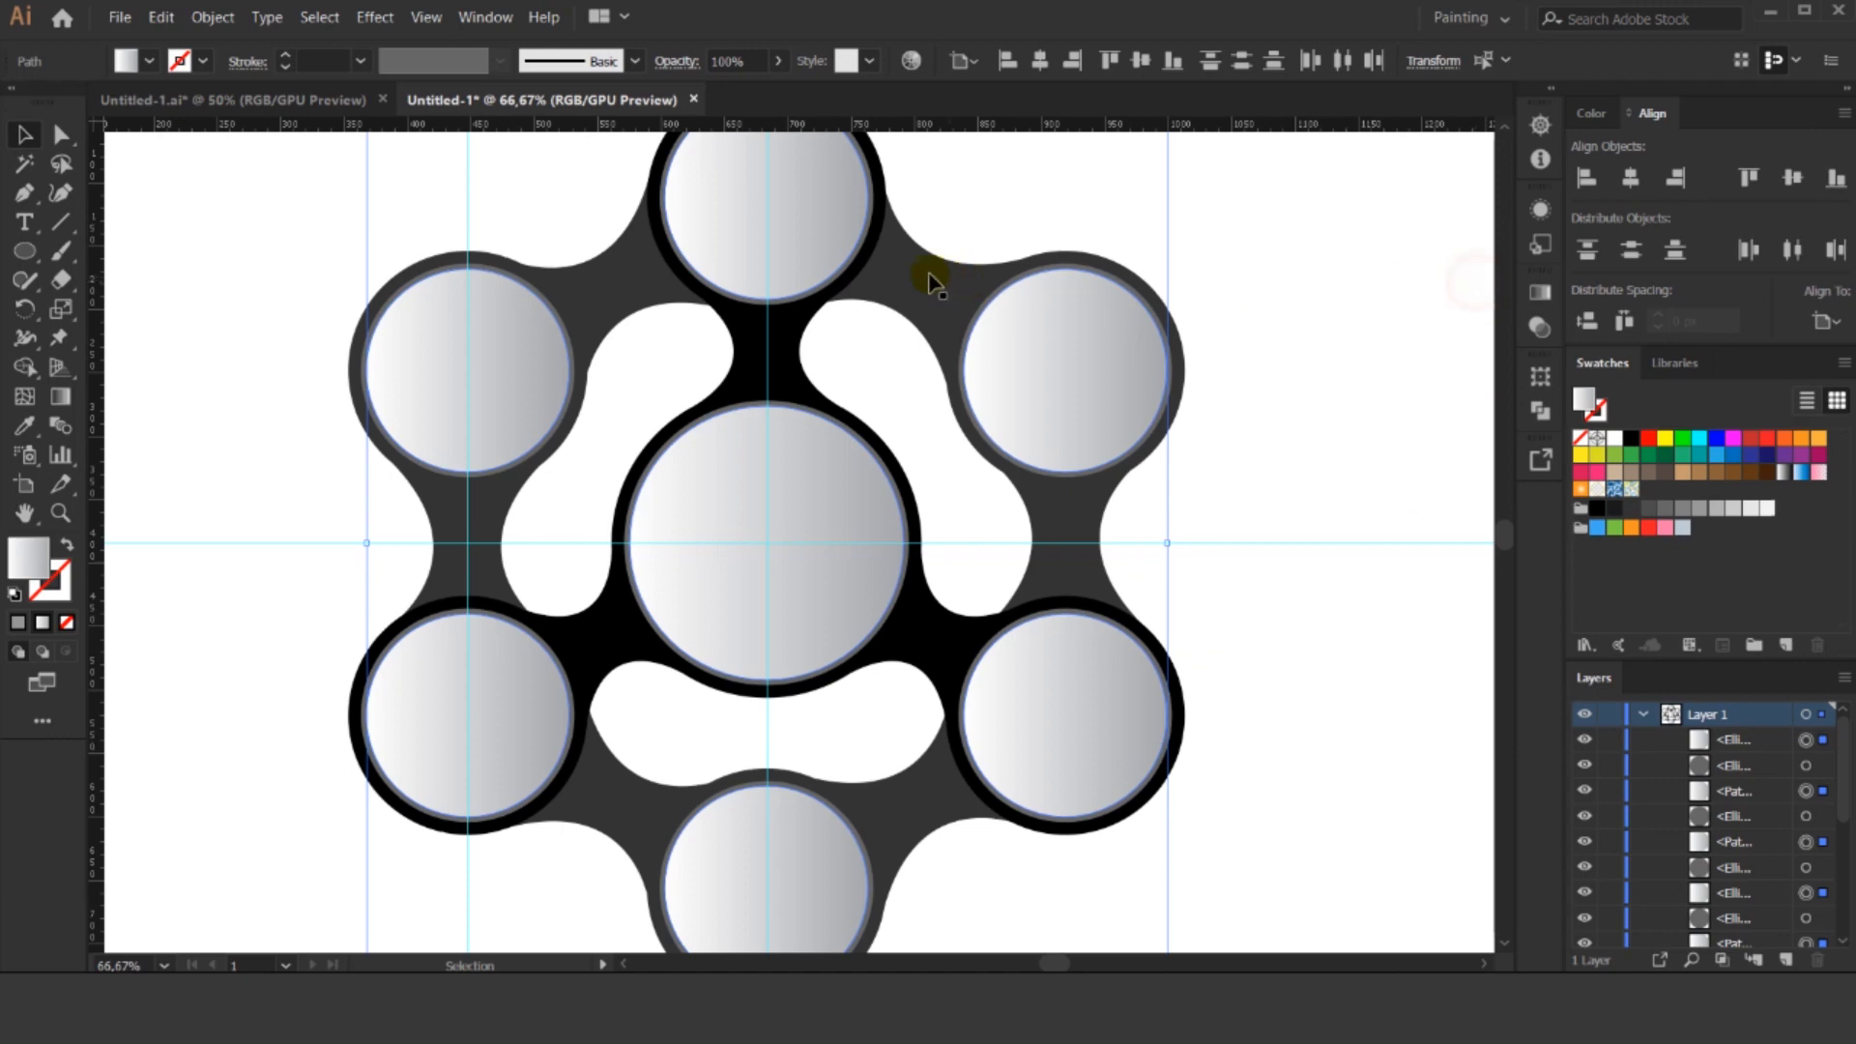
click(383, 199)
Select all the thin mid-grey rings by their matching fill and copy the inner circles' gradient onto them with the Eyedropper.
scroll(1111, 257, up, 4)
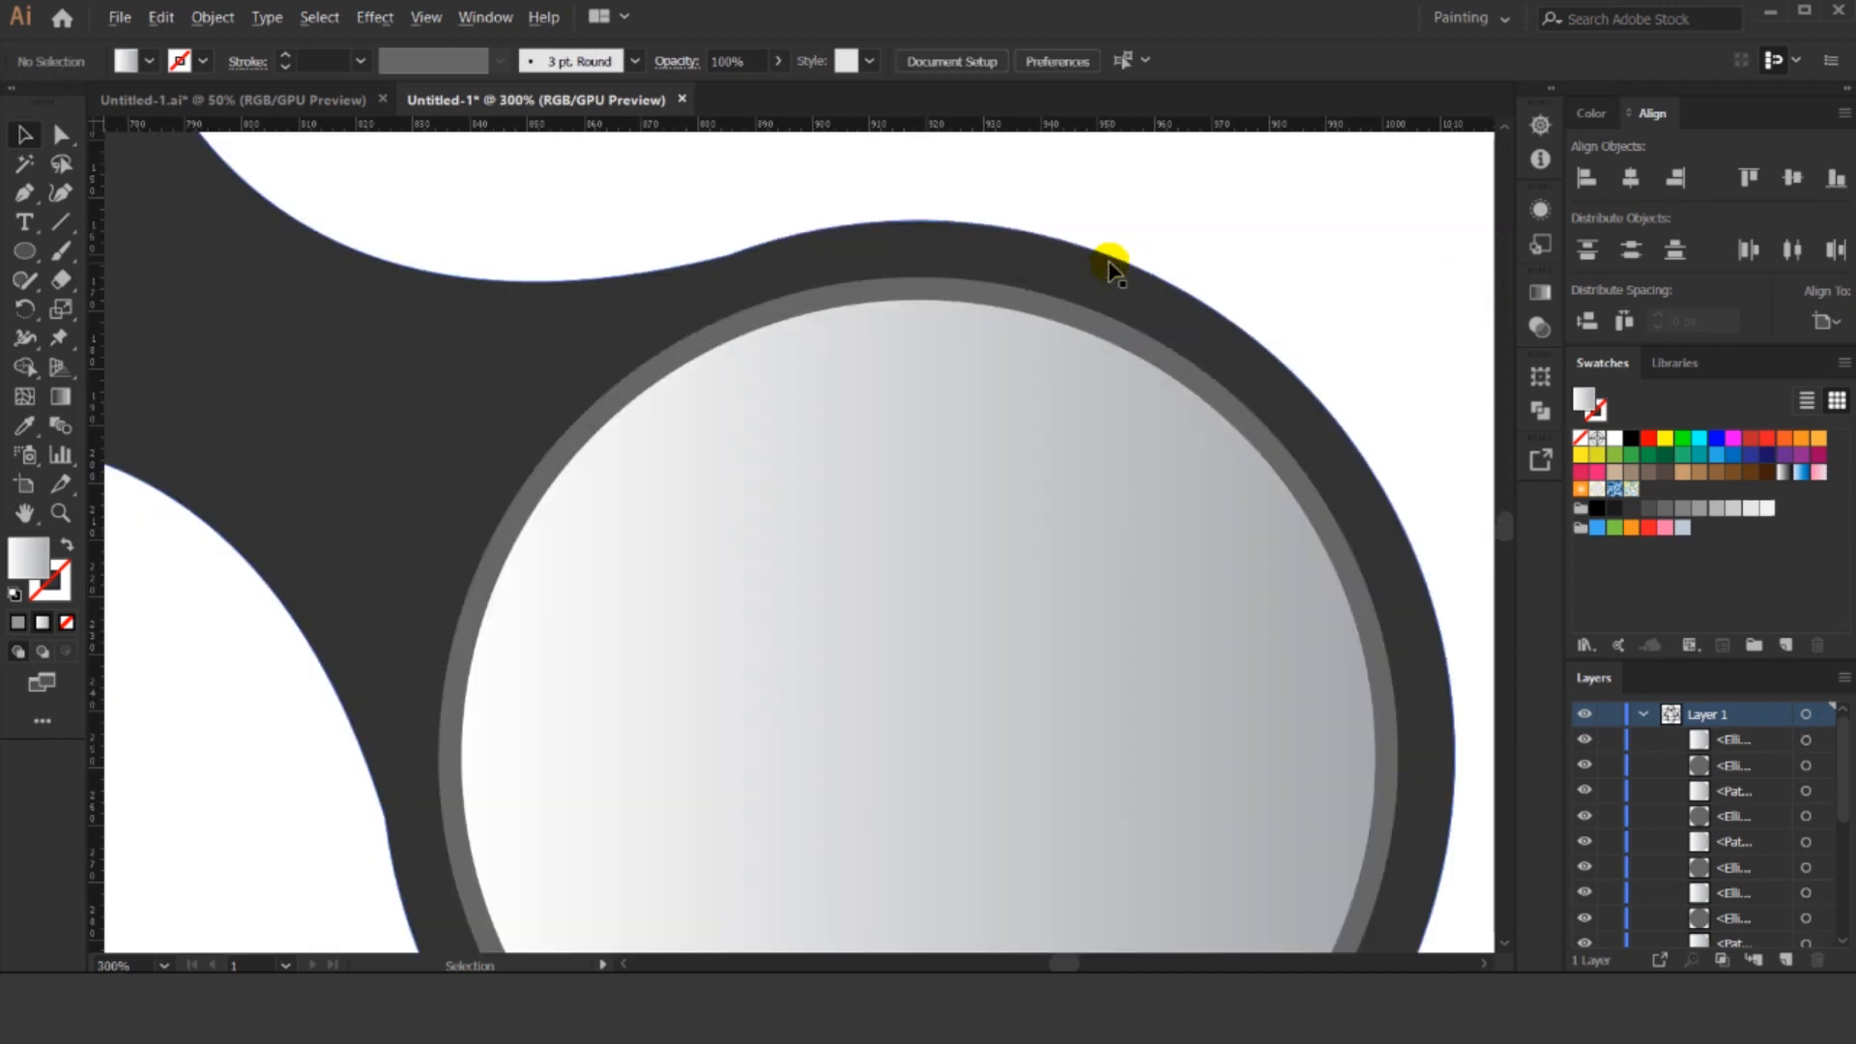
click(1108, 336)
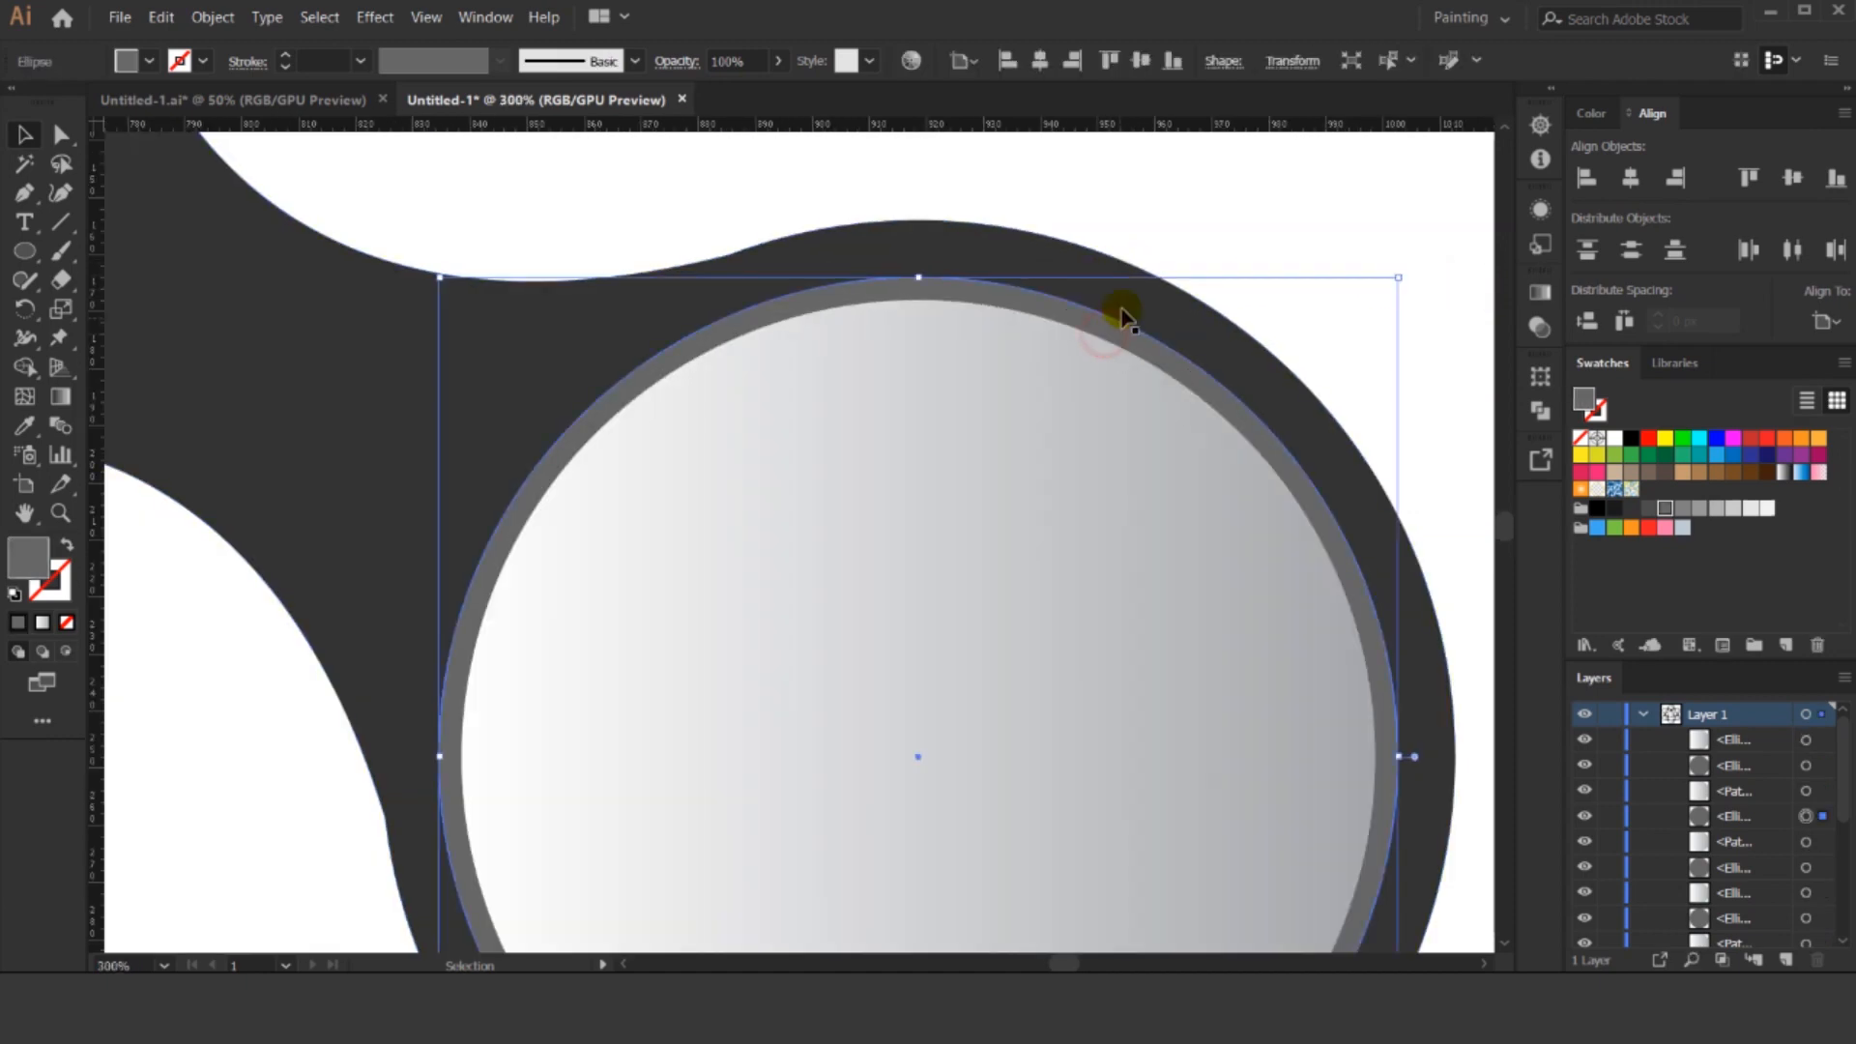
click(1385, 61)
scroll(1285, 318, down, 5)
scroll(1359, 344, up, 1)
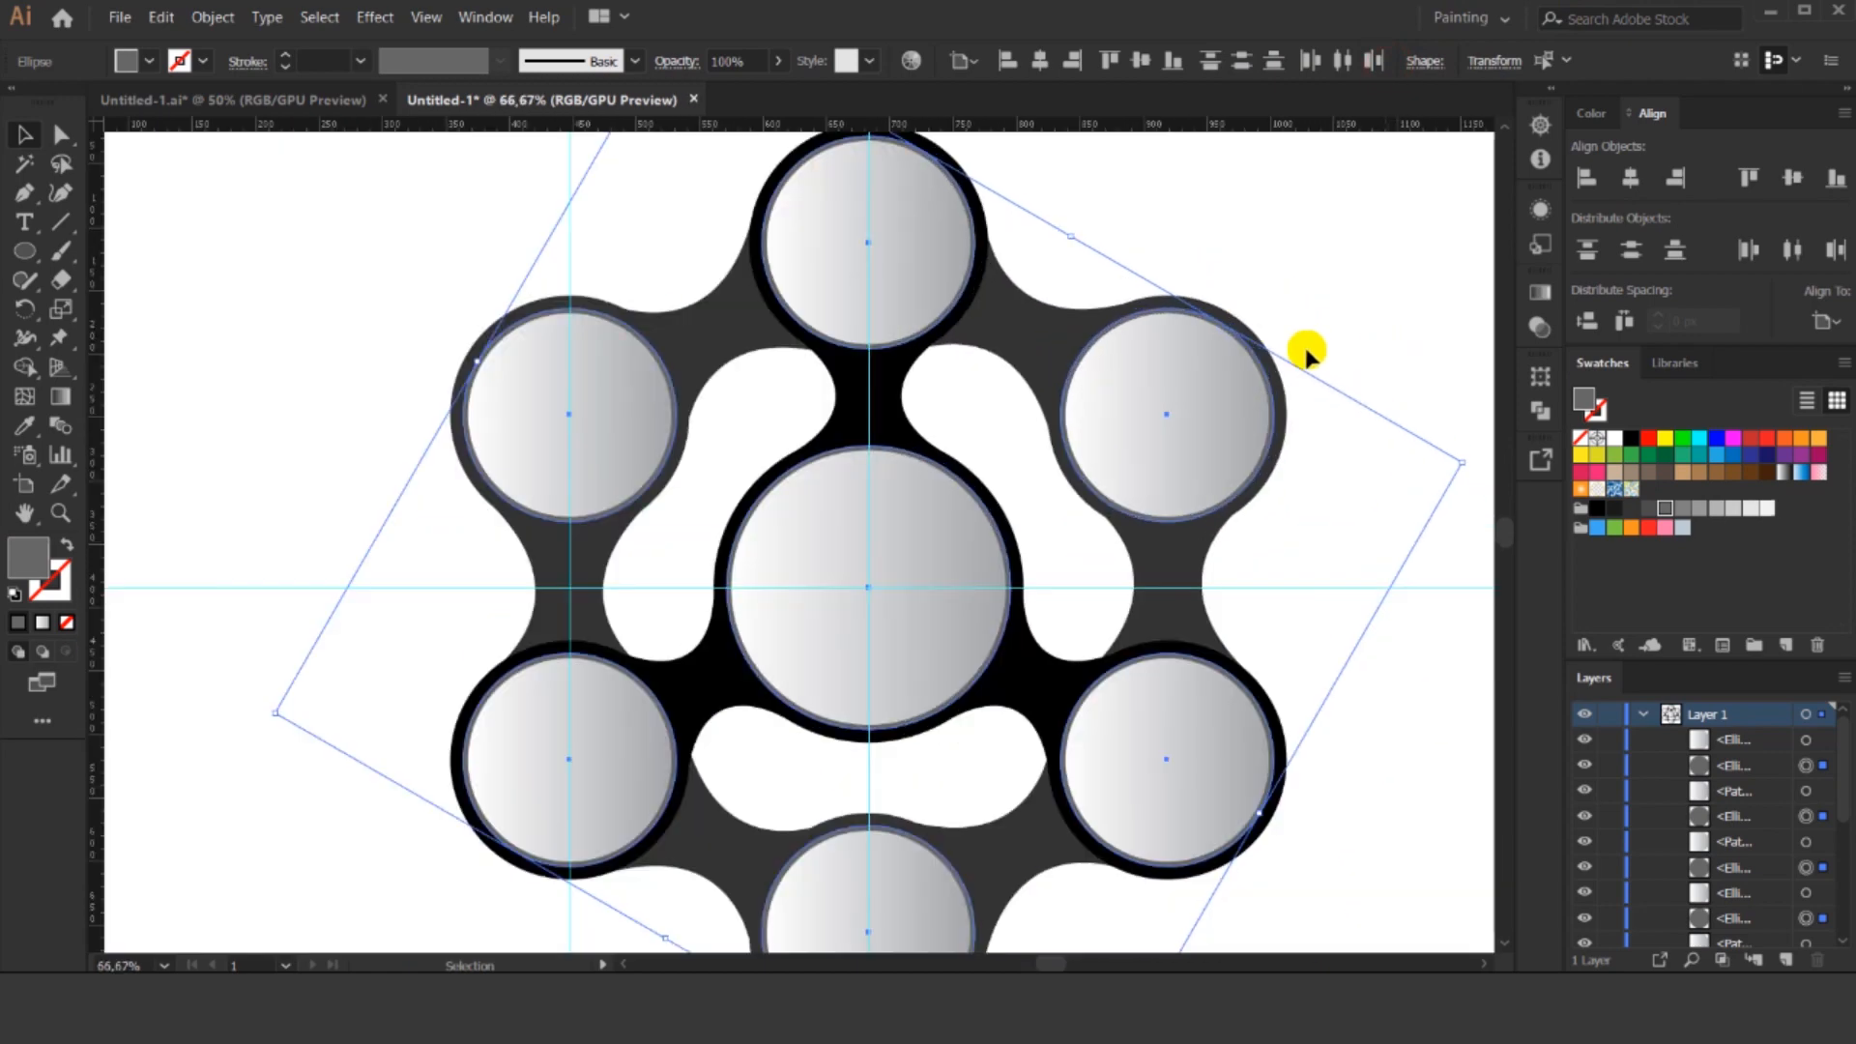
click(26, 430)
click(550, 407)
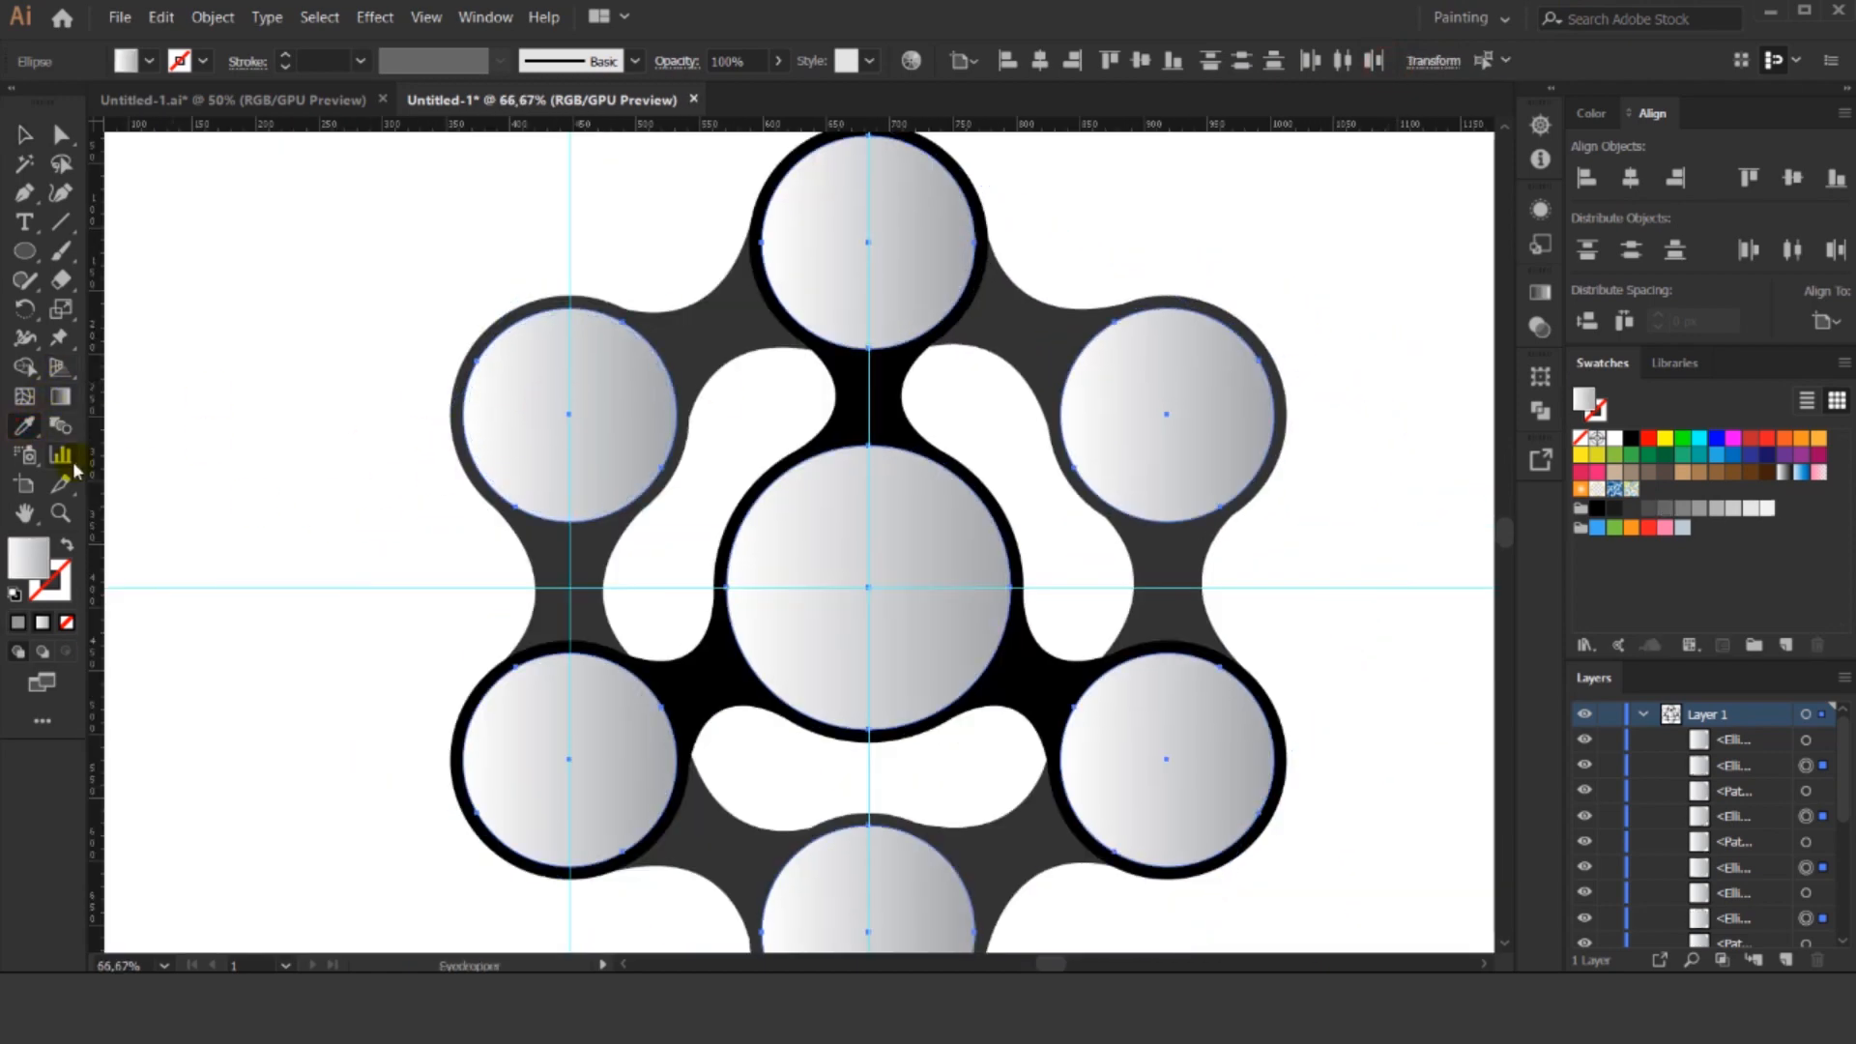
click(24, 134)
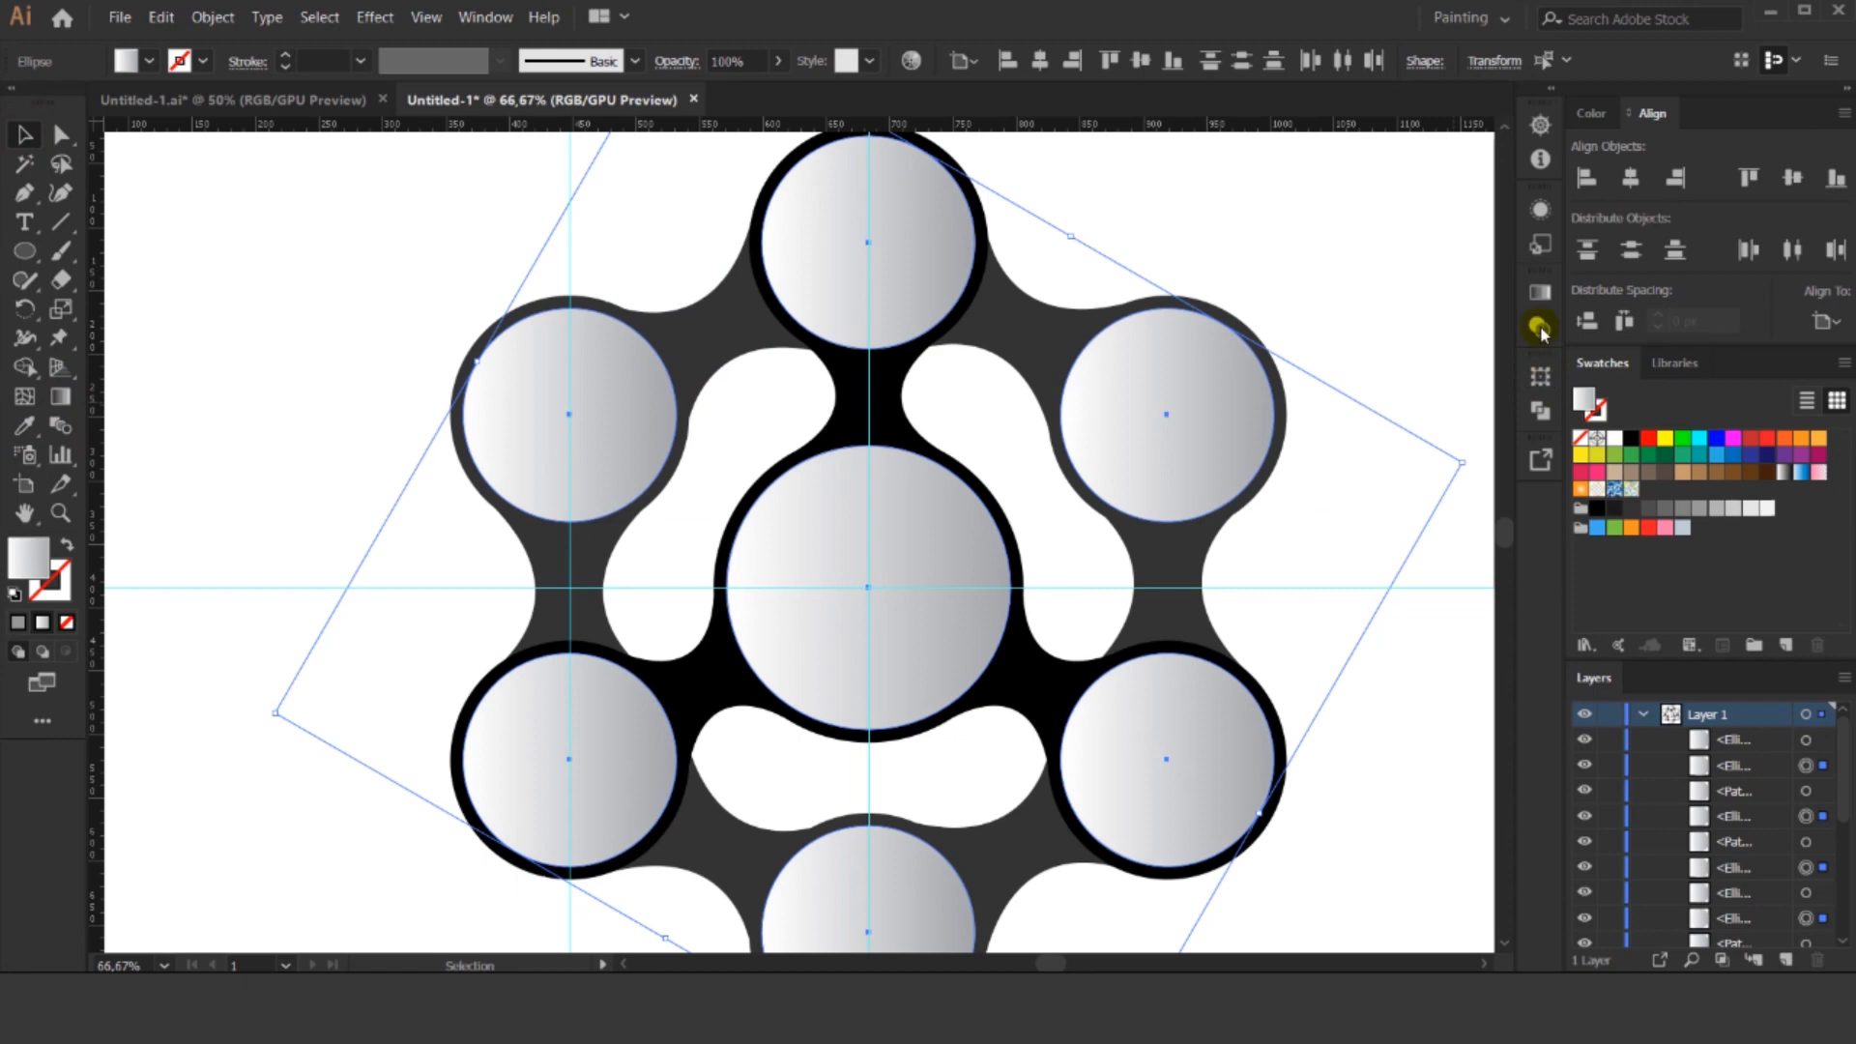
Reverse the gradient on the rings behind the inner circles and deselect them.
click(1540, 291)
click(1264, 417)
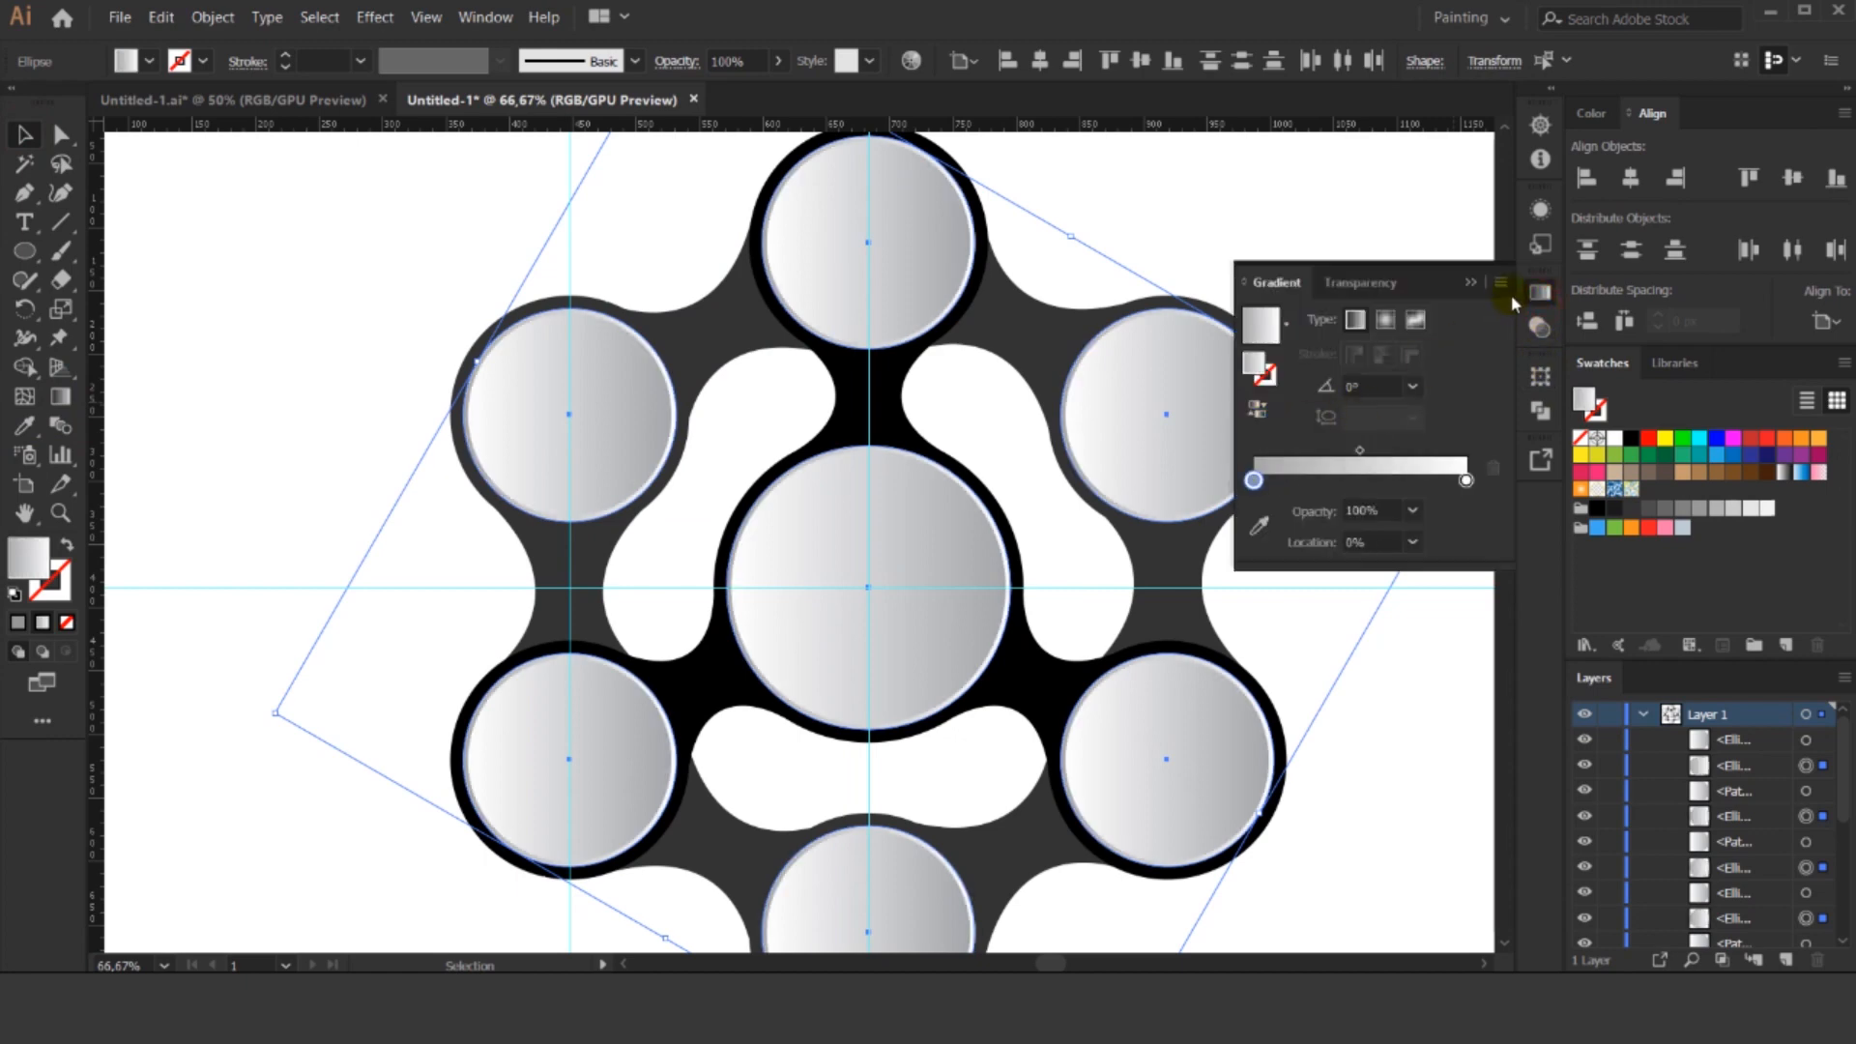
click(1469, 282)
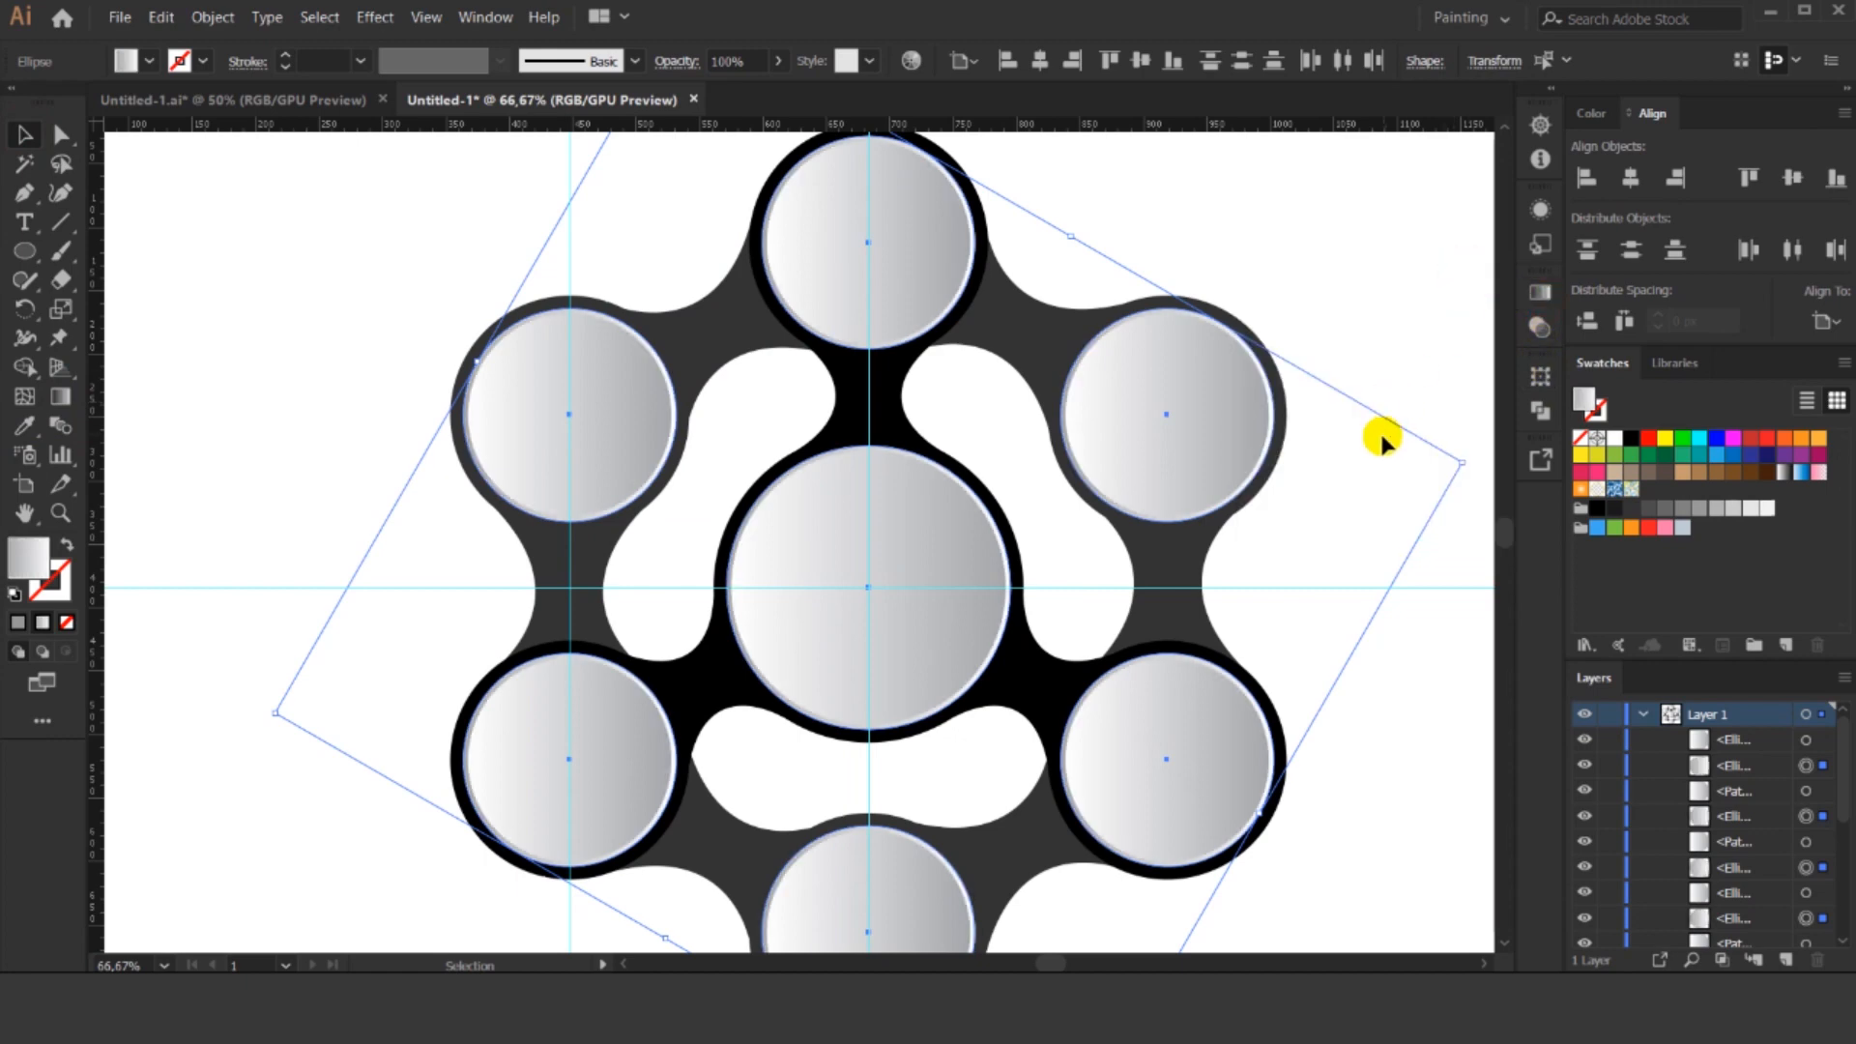
scroll(1380, 445, down, 3)
click(1387, 694)
scroll(1384, 687, up, 2)
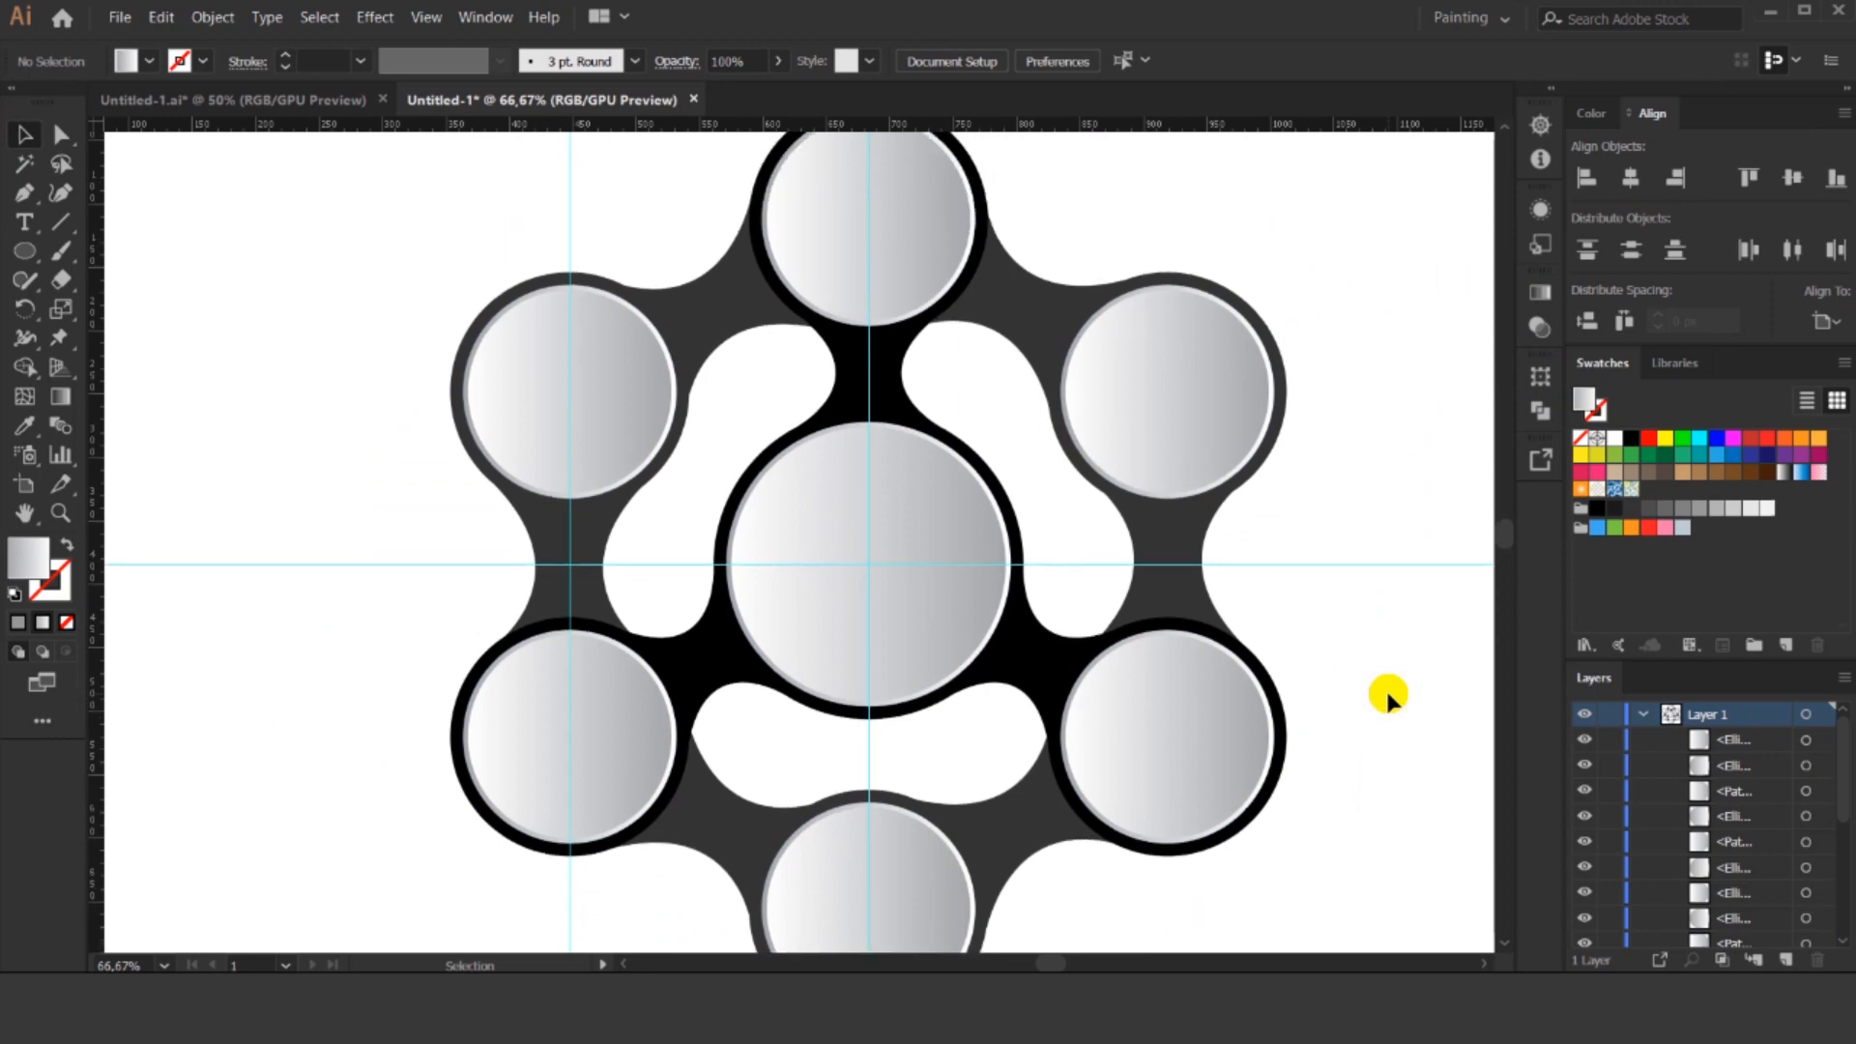
Place the red and blue-grey gradient sample squares above the artboard's upper-left corner and deselect them.
click(1058, 311)
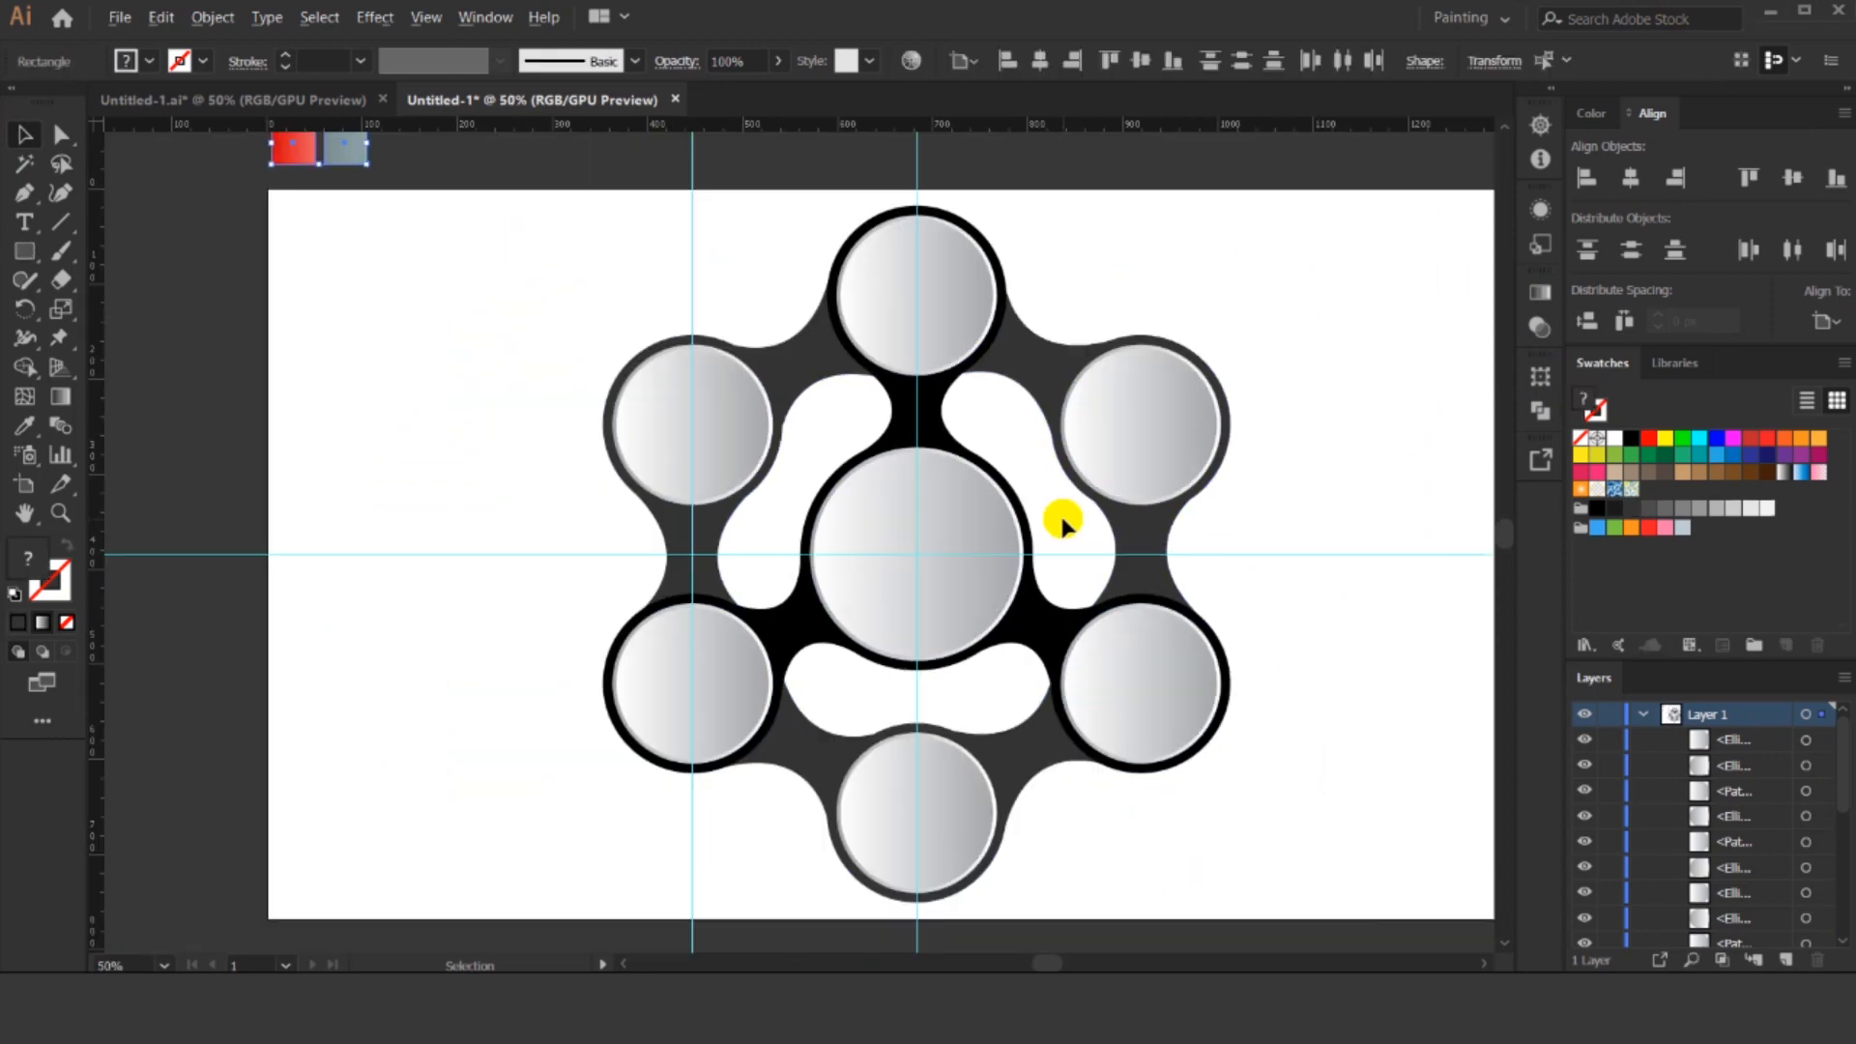
drag(1261, 345, 1212, 441)
drag(1213, 441, 1211, 381)
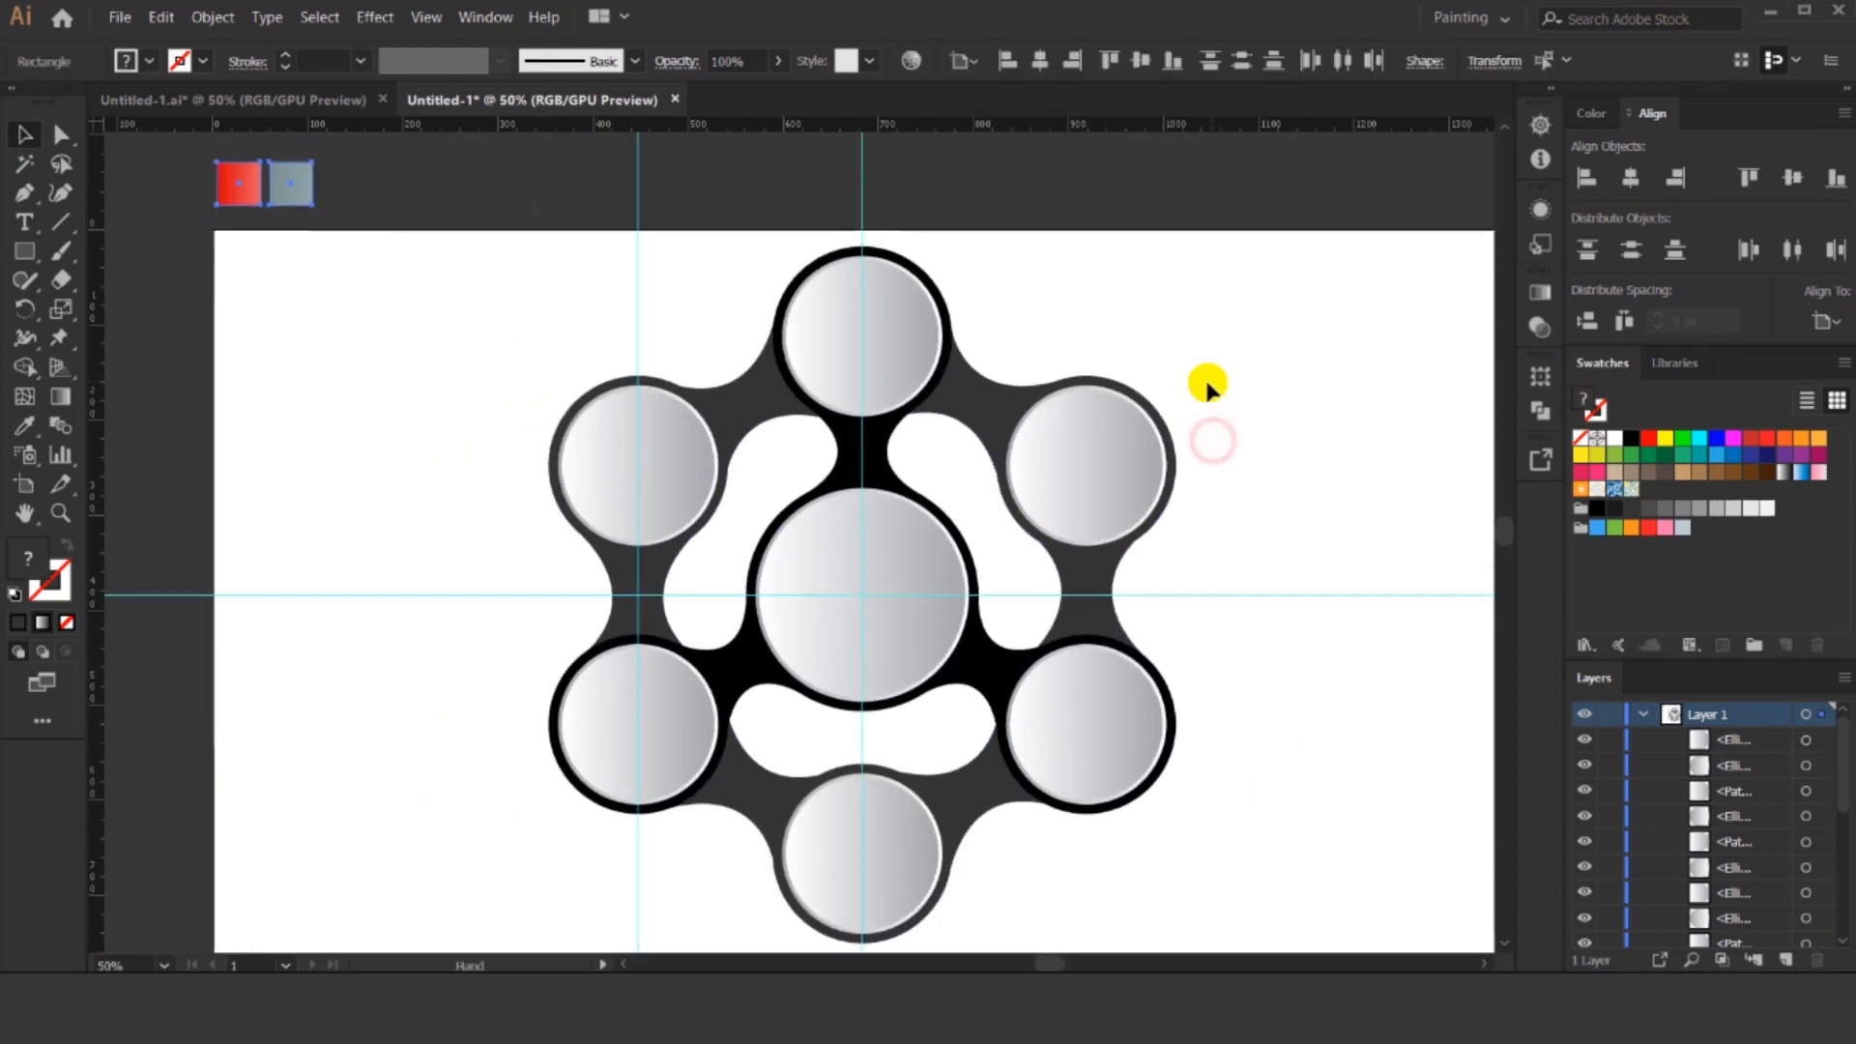
key(ctrl+shift+a)
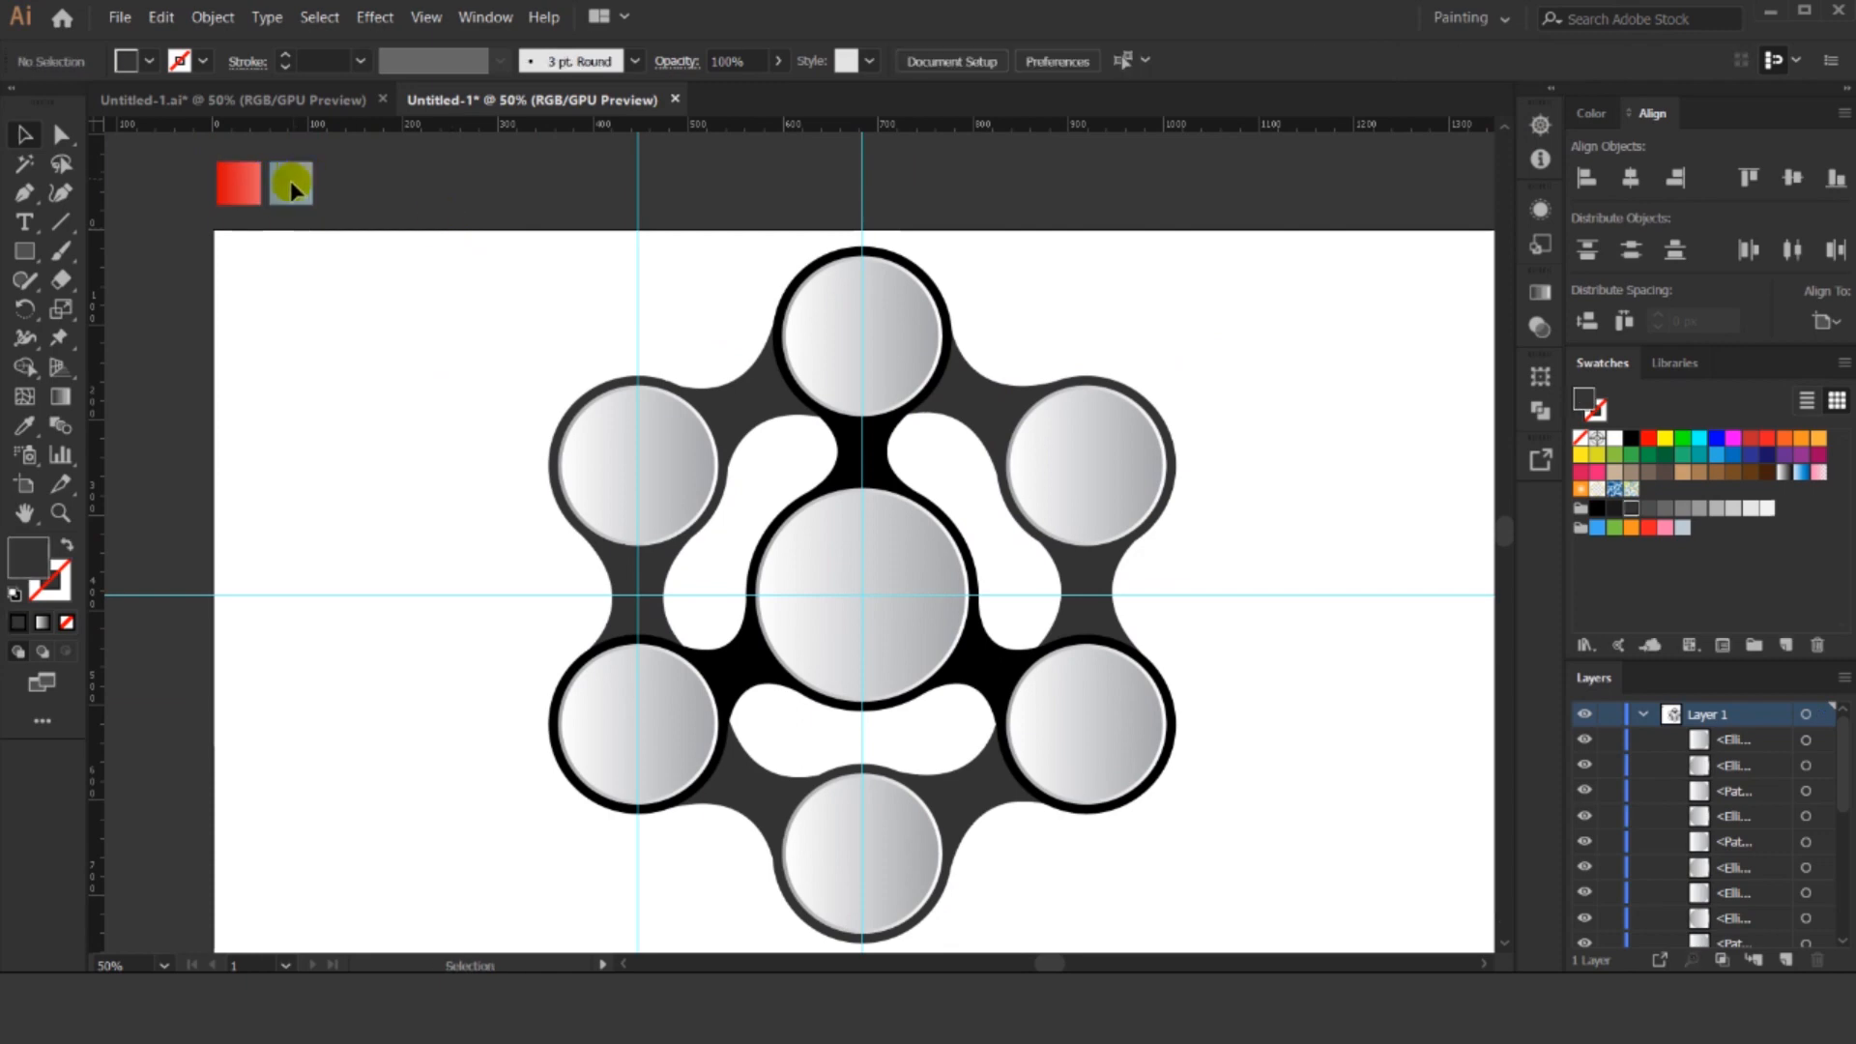
Copy the red sample square's gradient onto the black bridge shape with the Eyedropper.
click(874, 454)
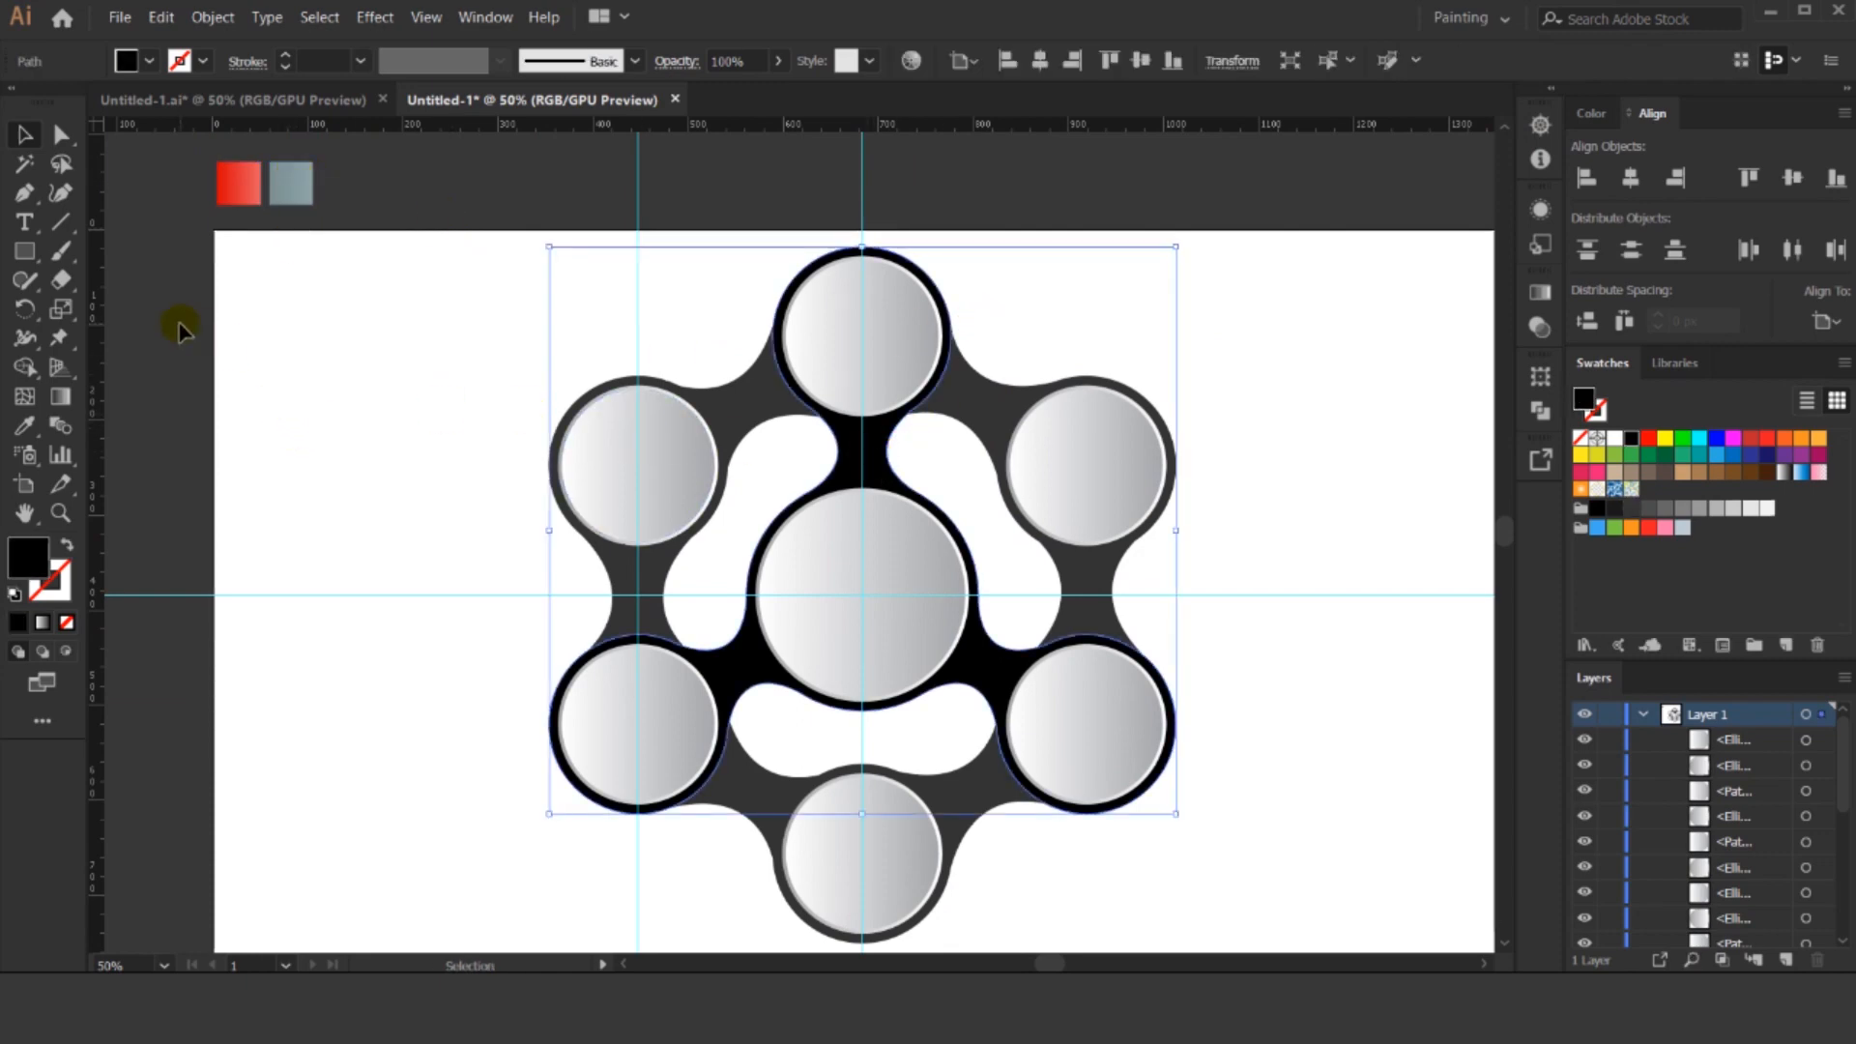
click(24, 425)
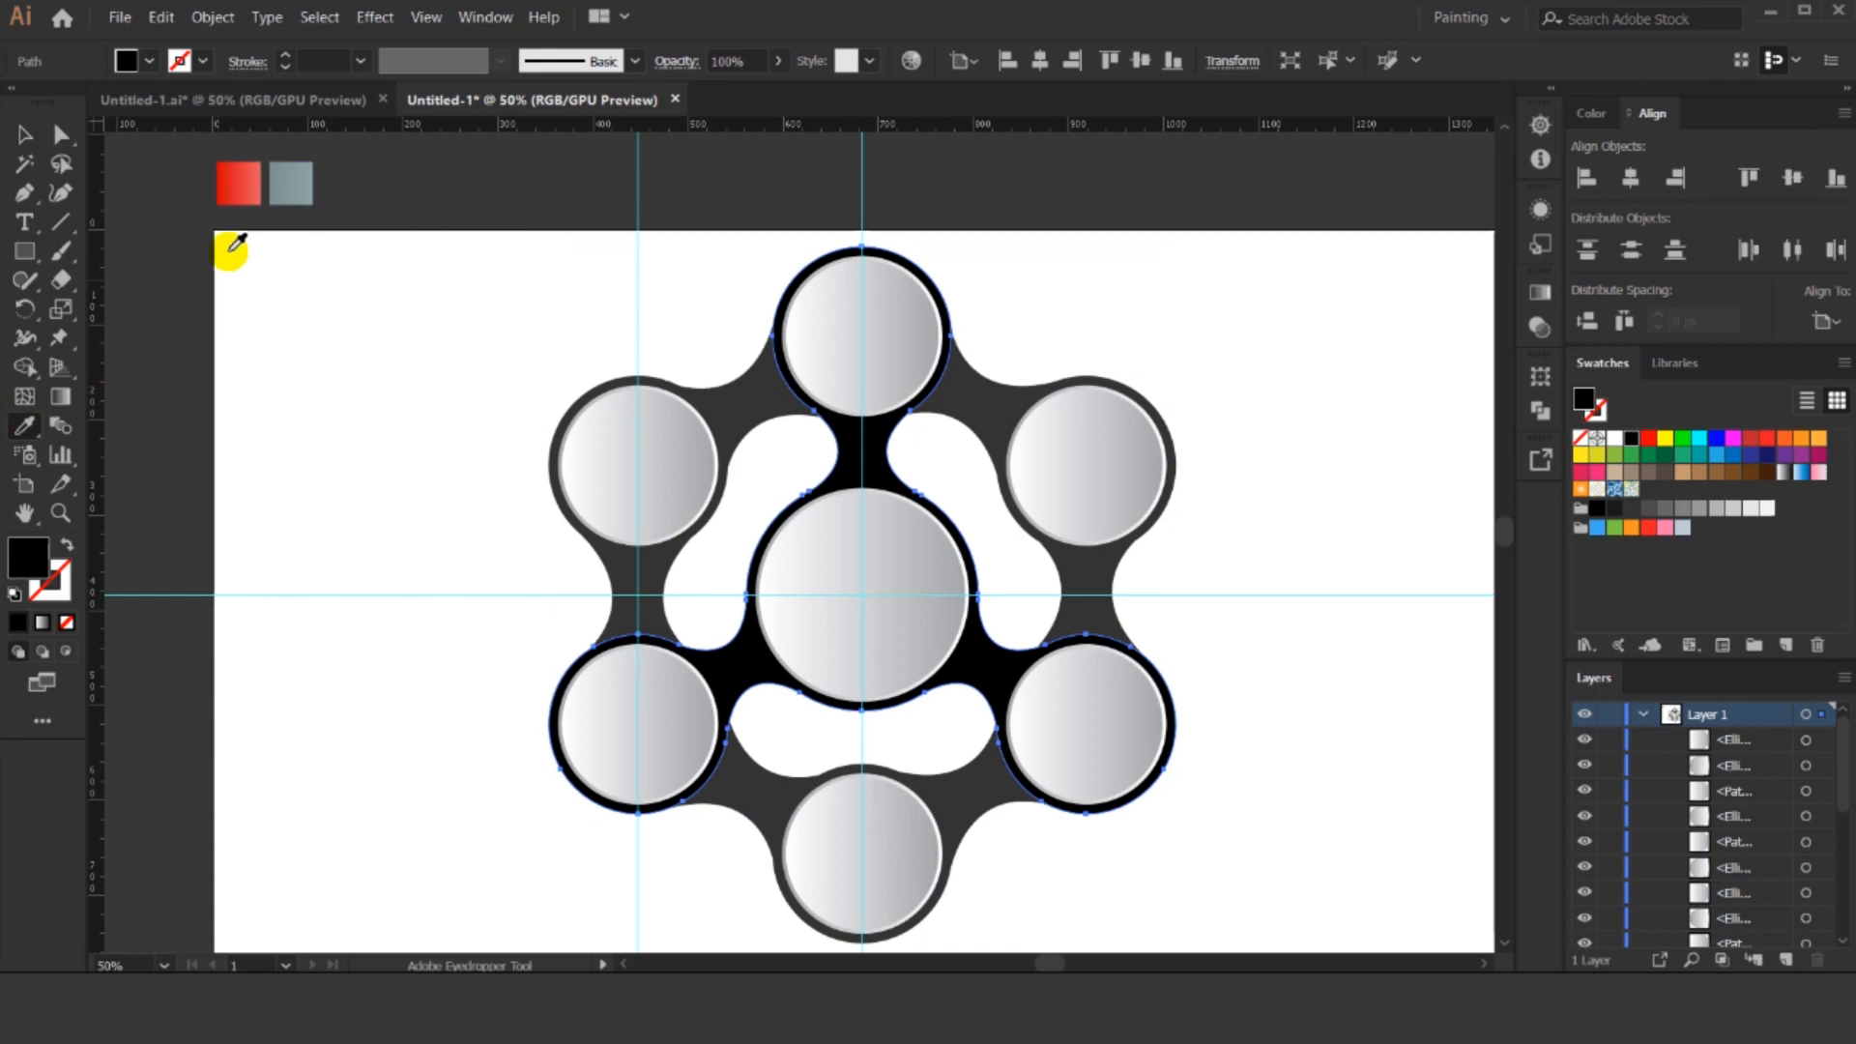
click(248, 175)
click(24, 134)
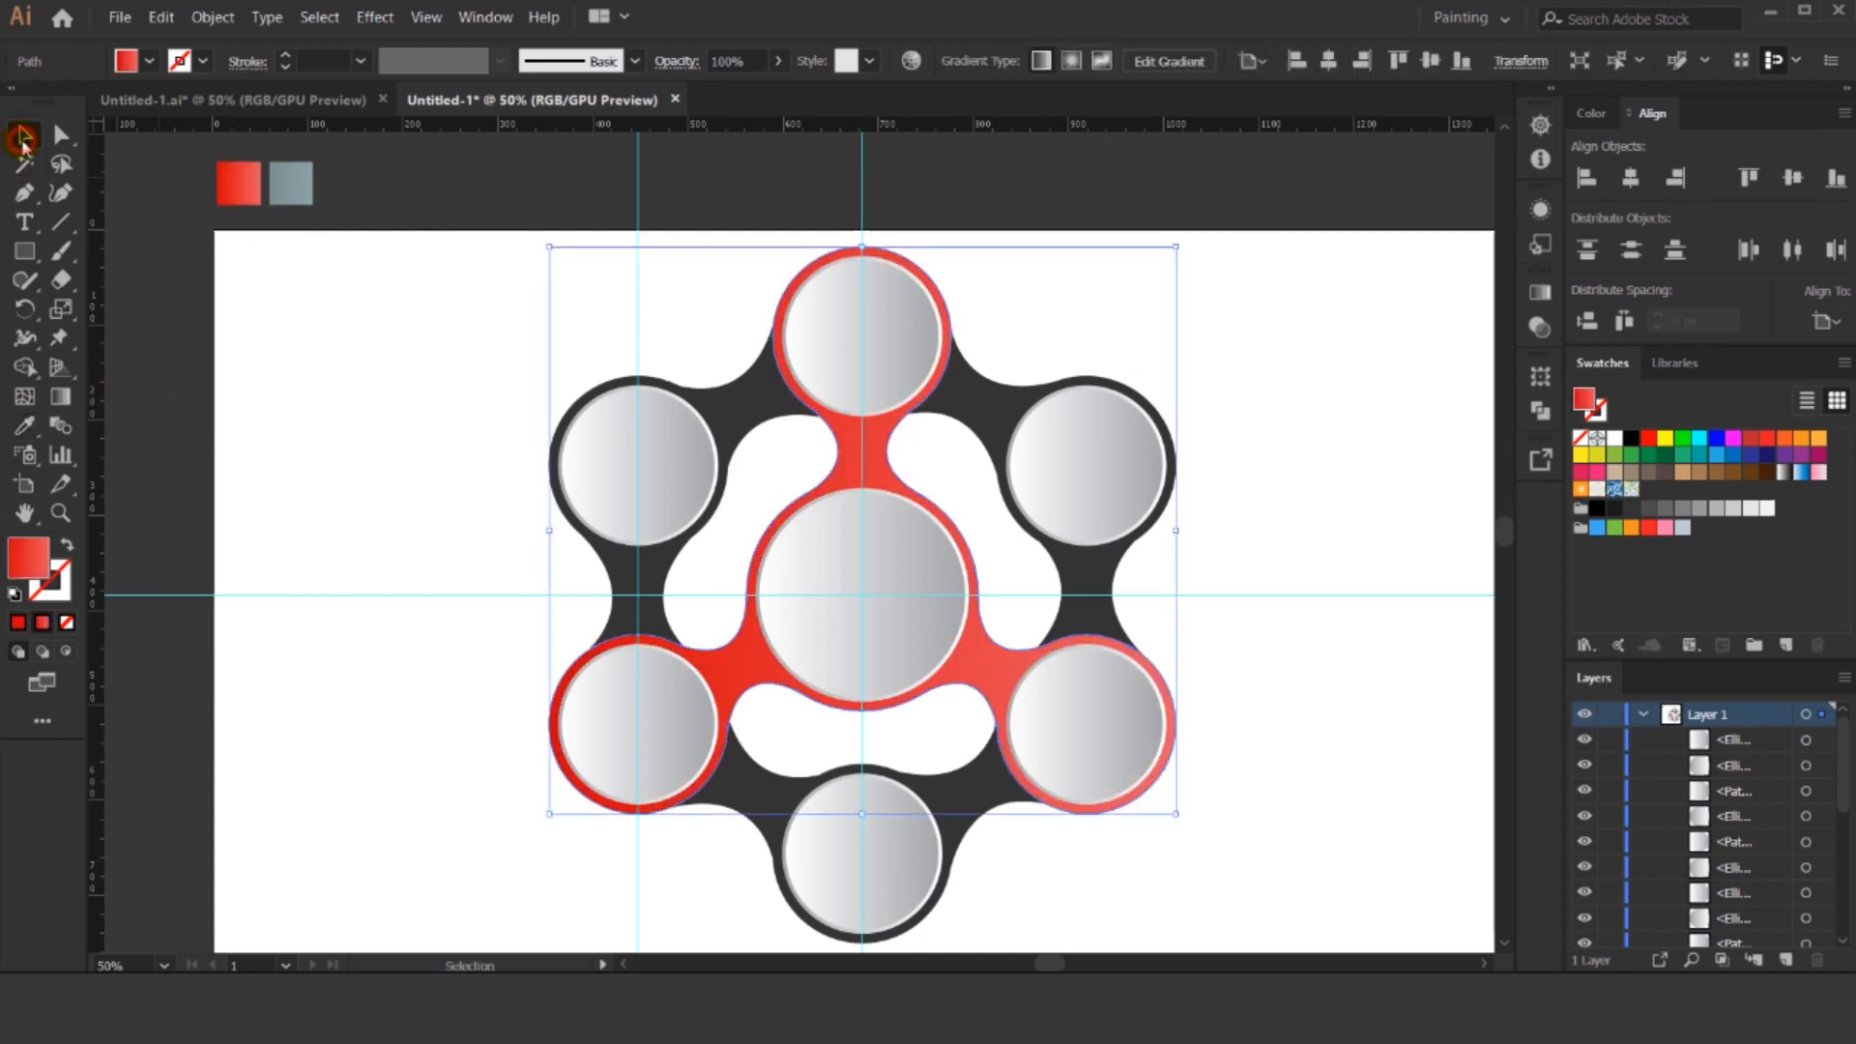
Inspect the colour values of both end stops in the bridge shape's red gradient and deselect the shape.
click(1539, 292)
double_click(1263, 508)
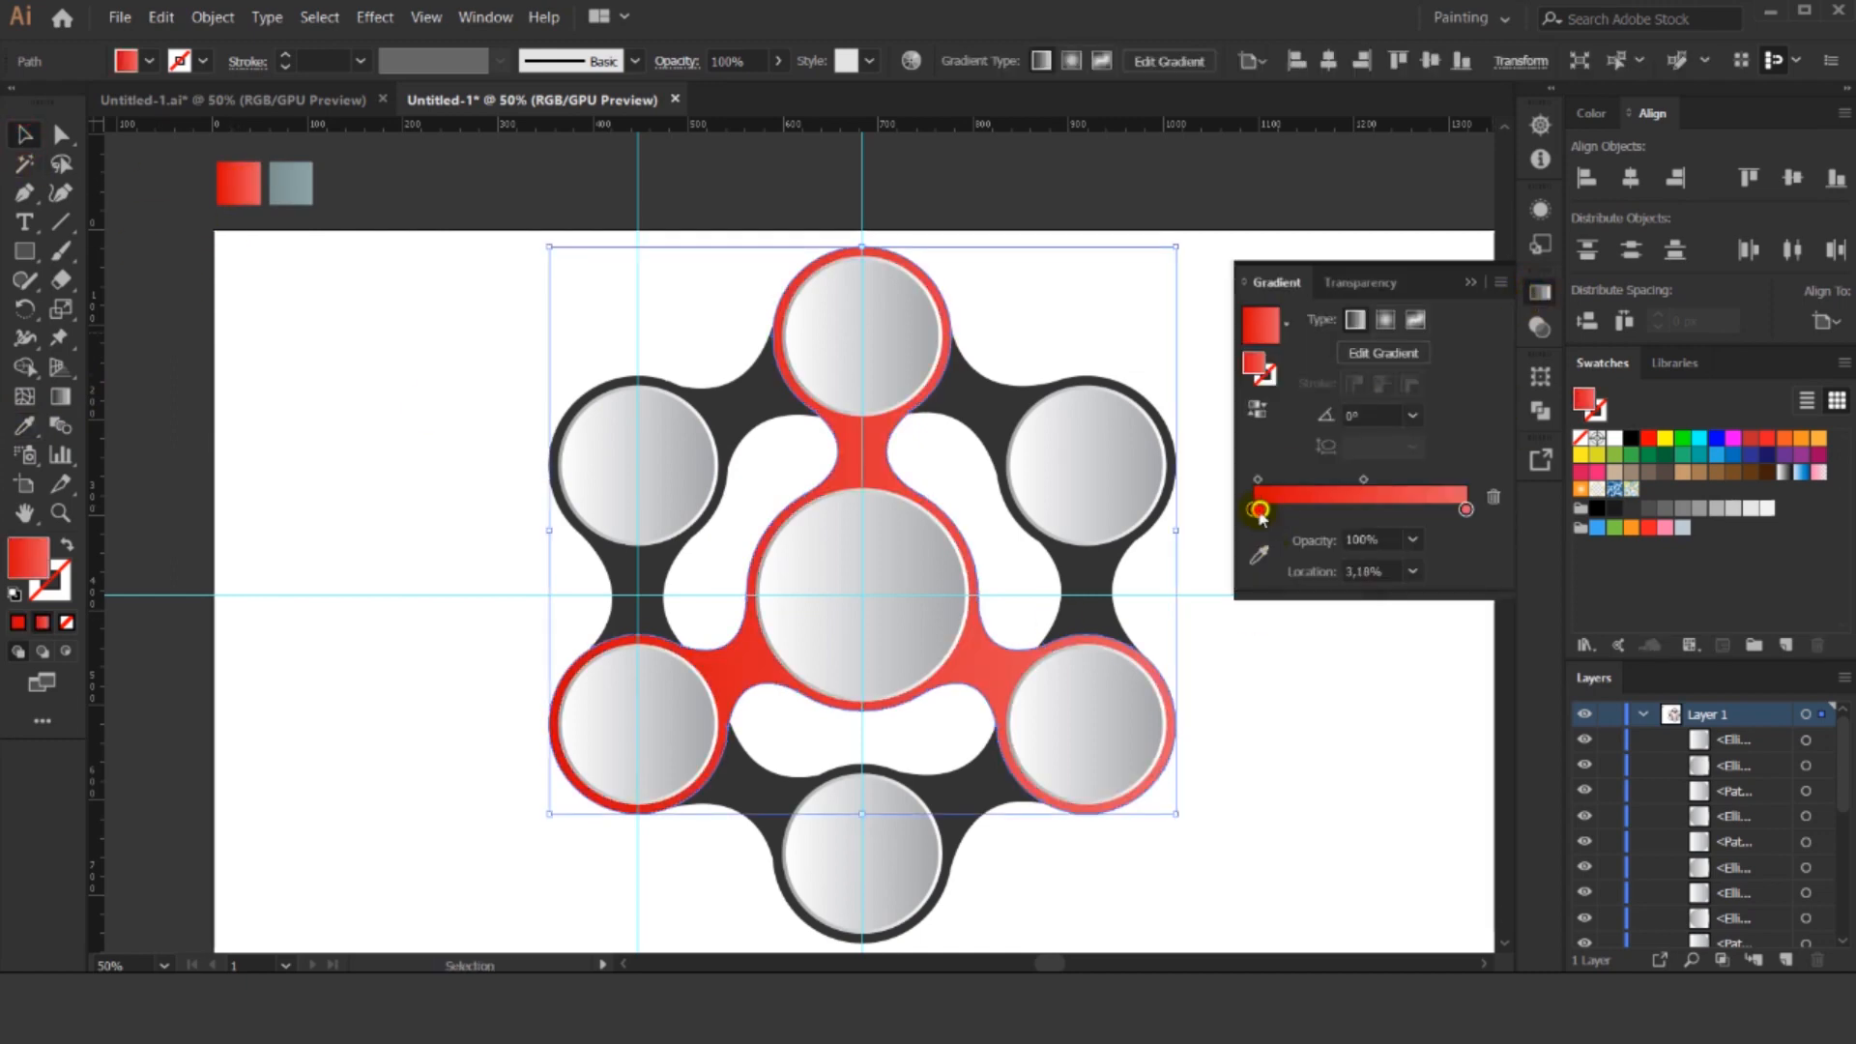
click(1262, 509)
drag(1263, 510, 1264, 571)
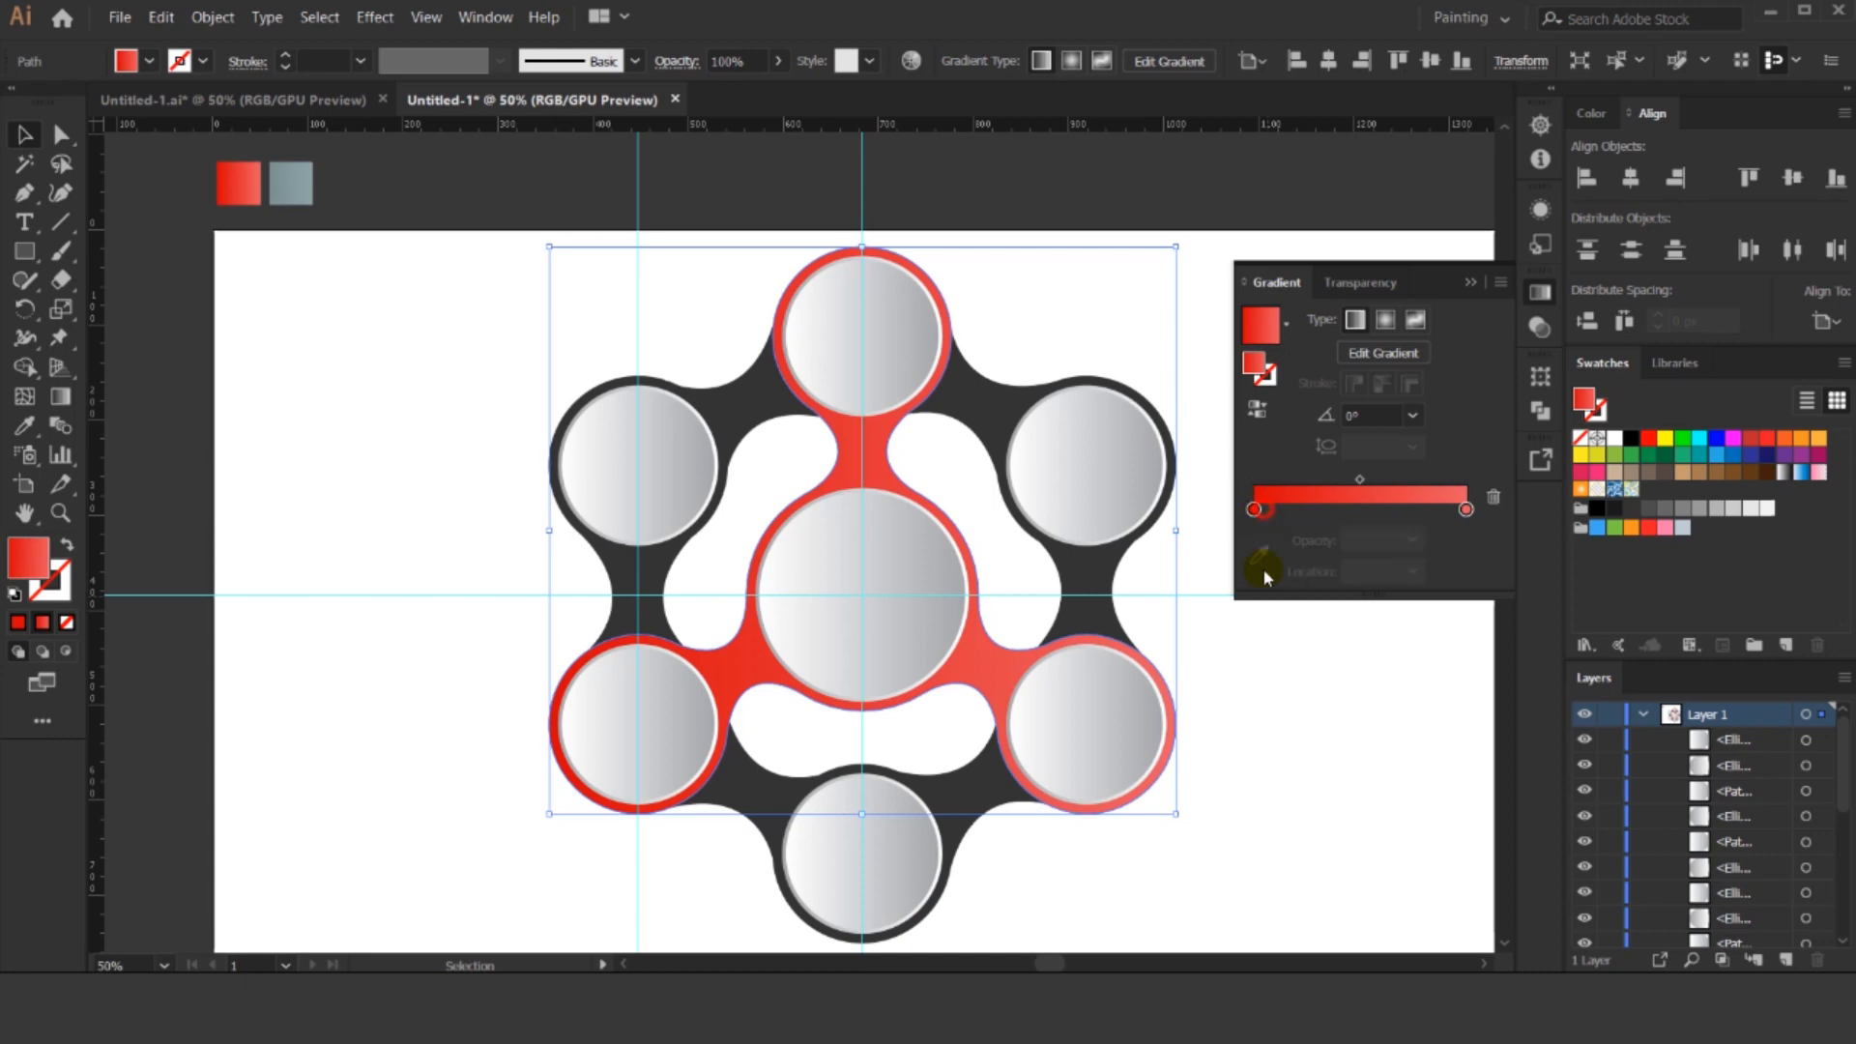
double_click(1256, 510)
click(1464, 538)
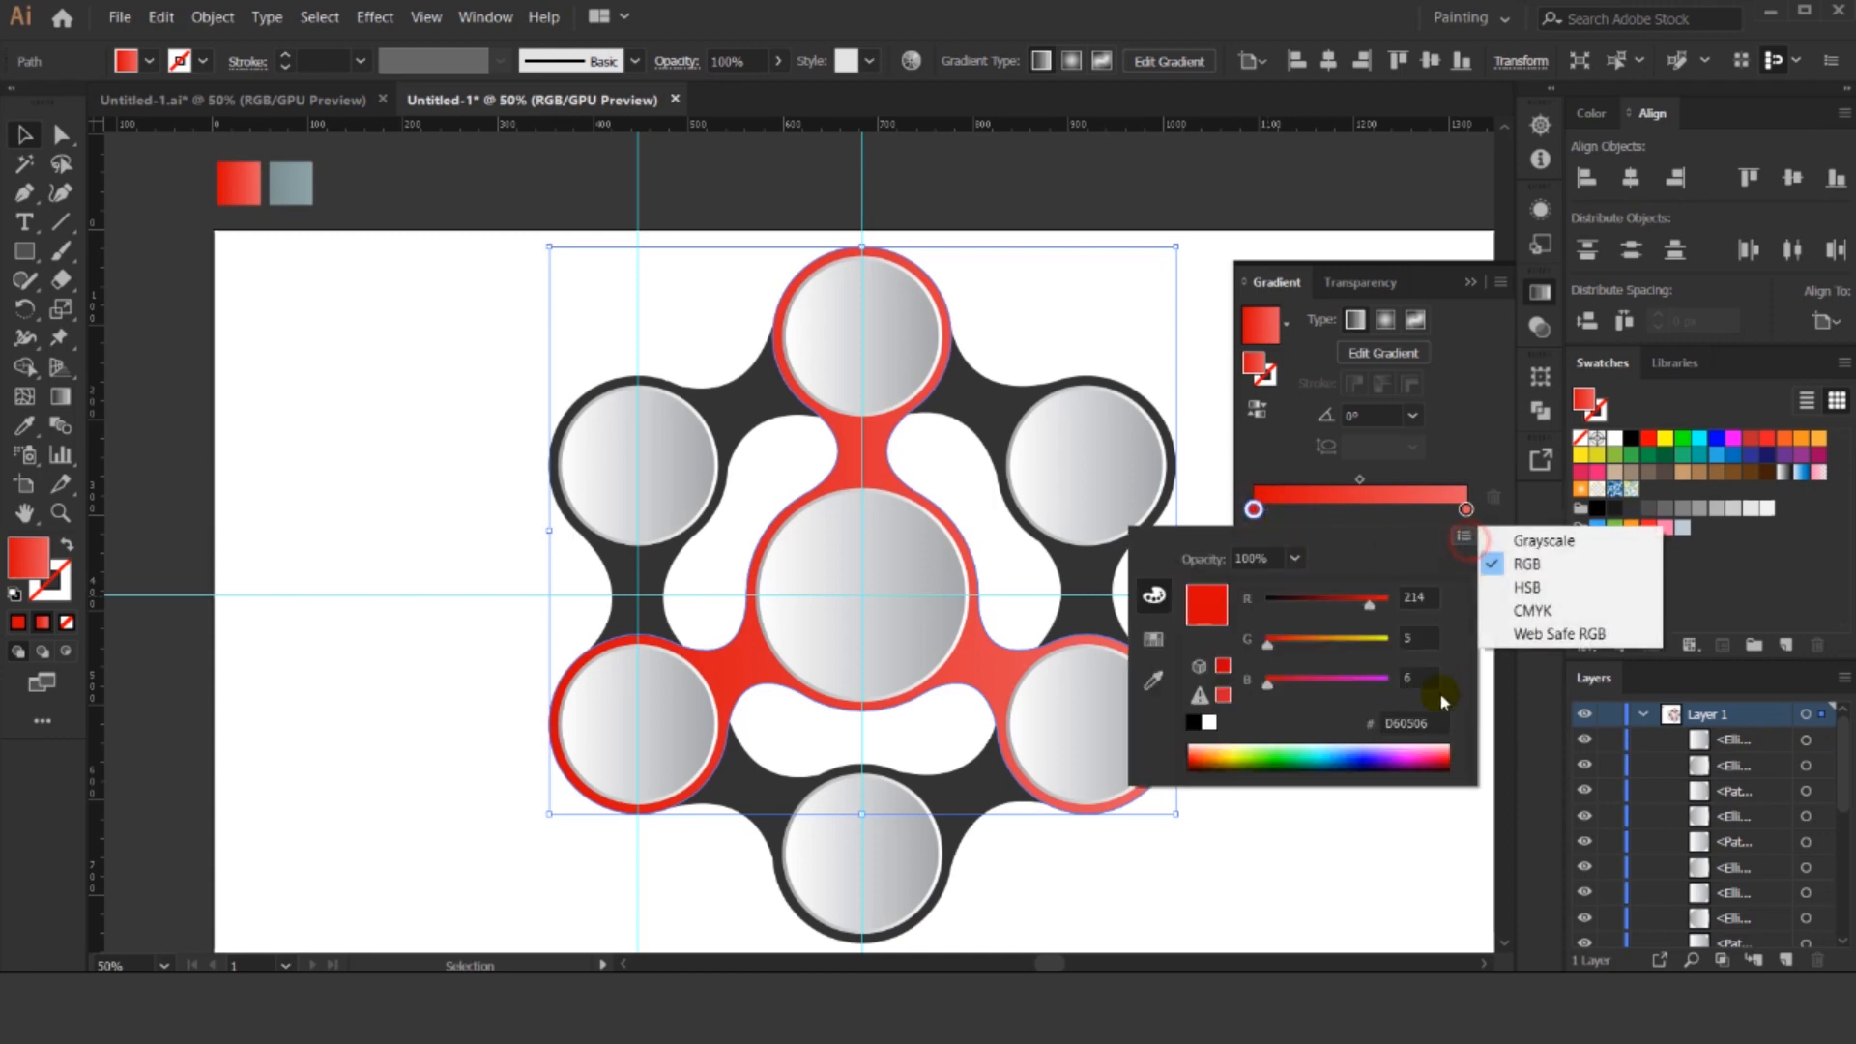
click(1440, 721)
double_click(1440, 723)
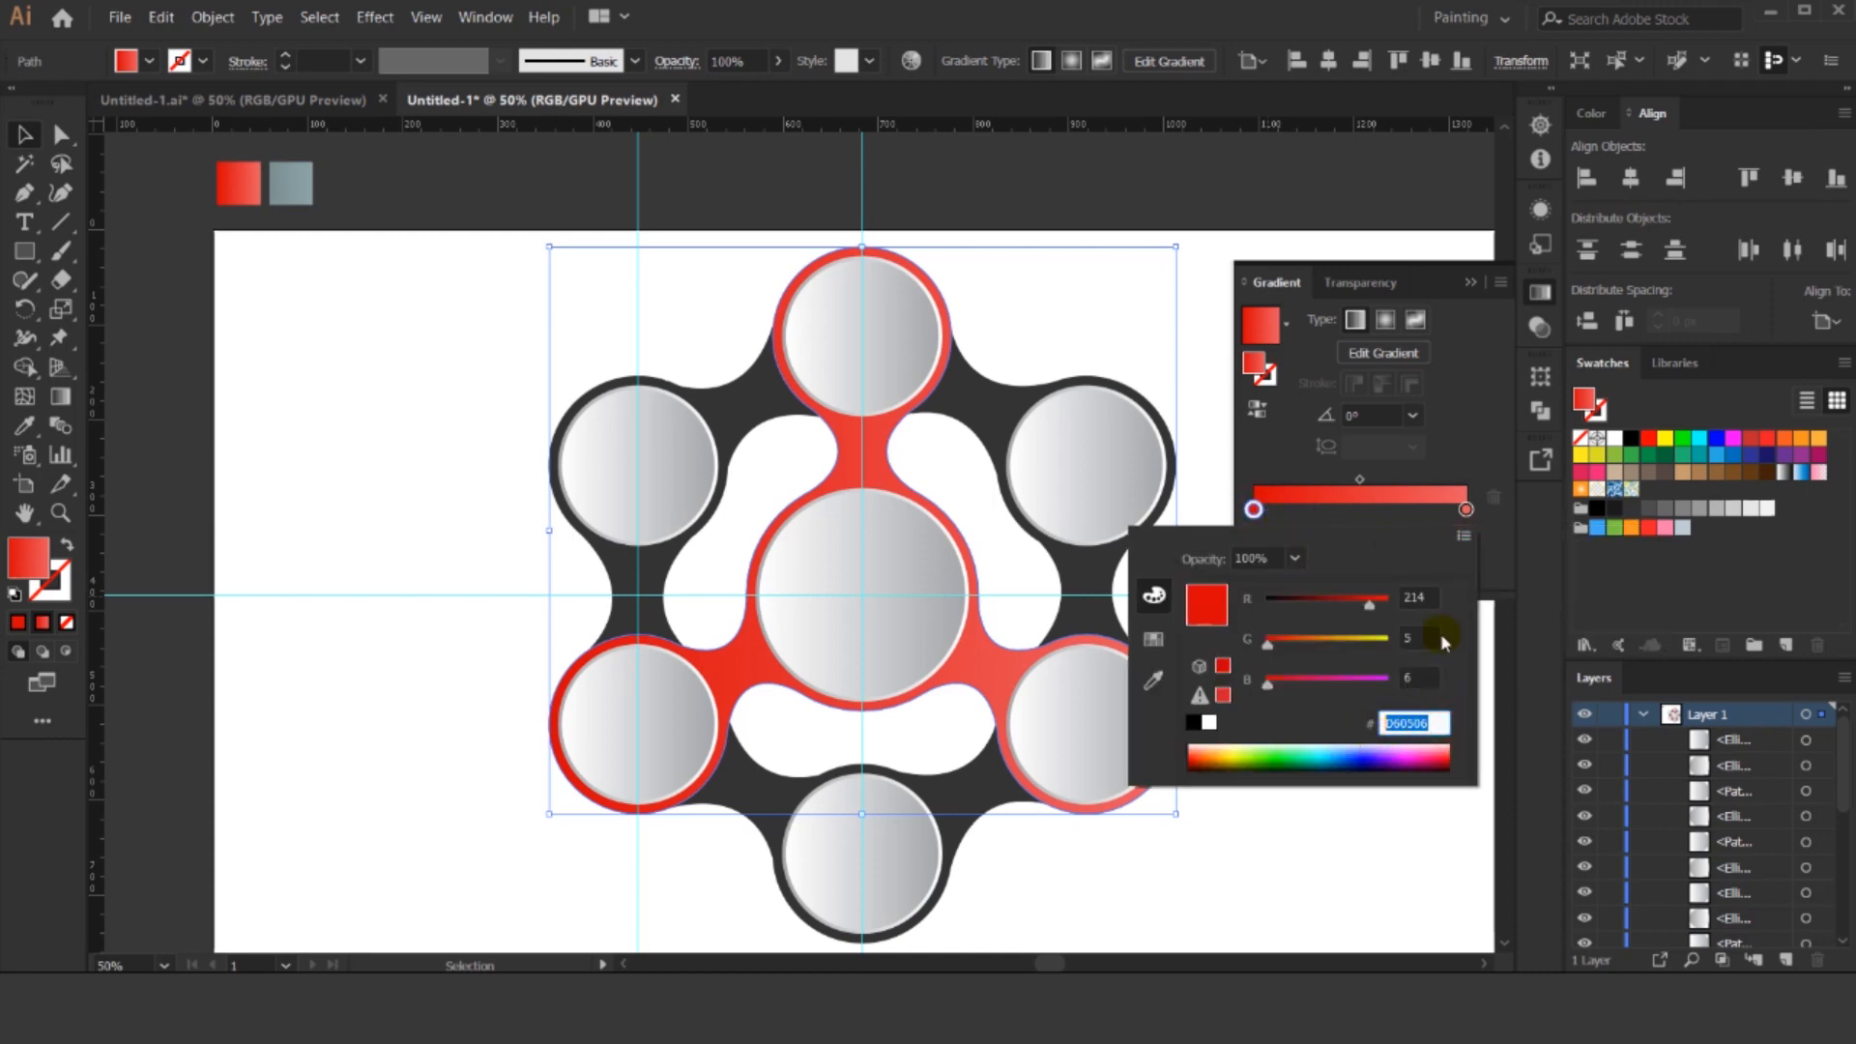
double_click(1466, 509)
drag(1438, 722, 1360, 720)
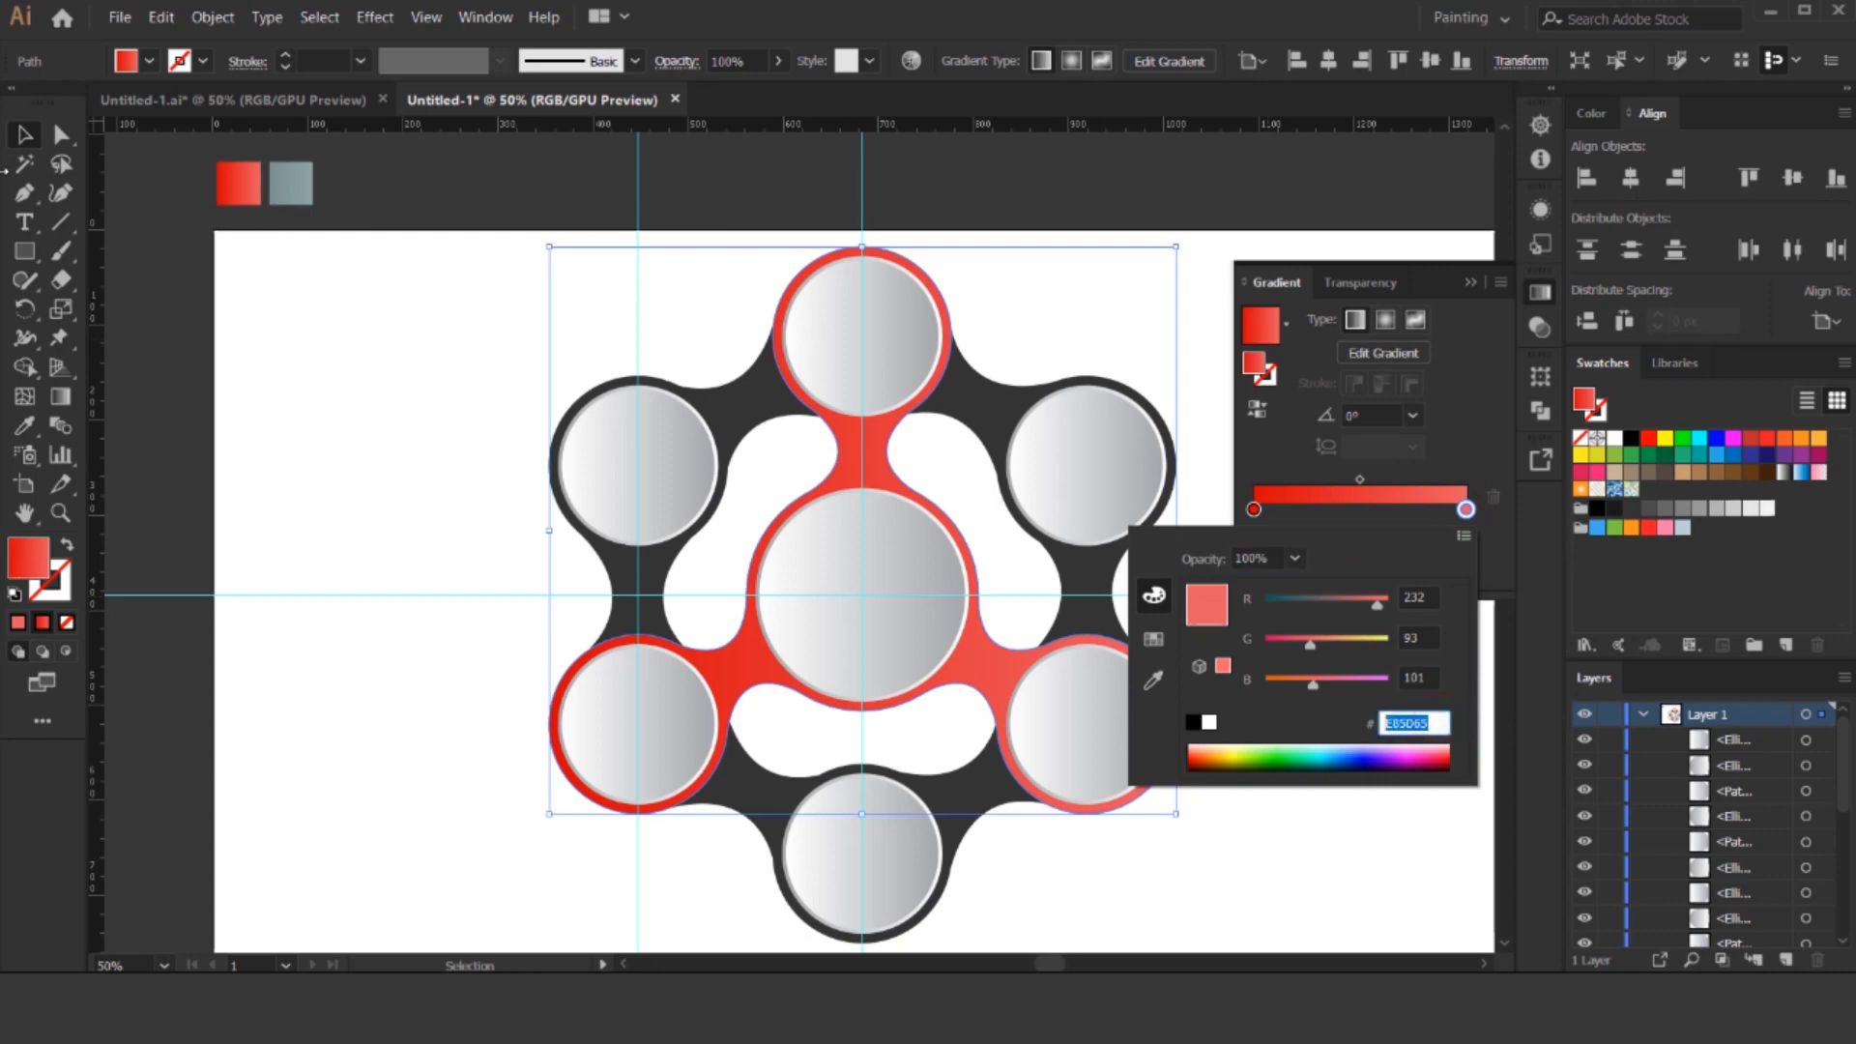
click(445, 194)
click(581, 205)
click(1471, 282)
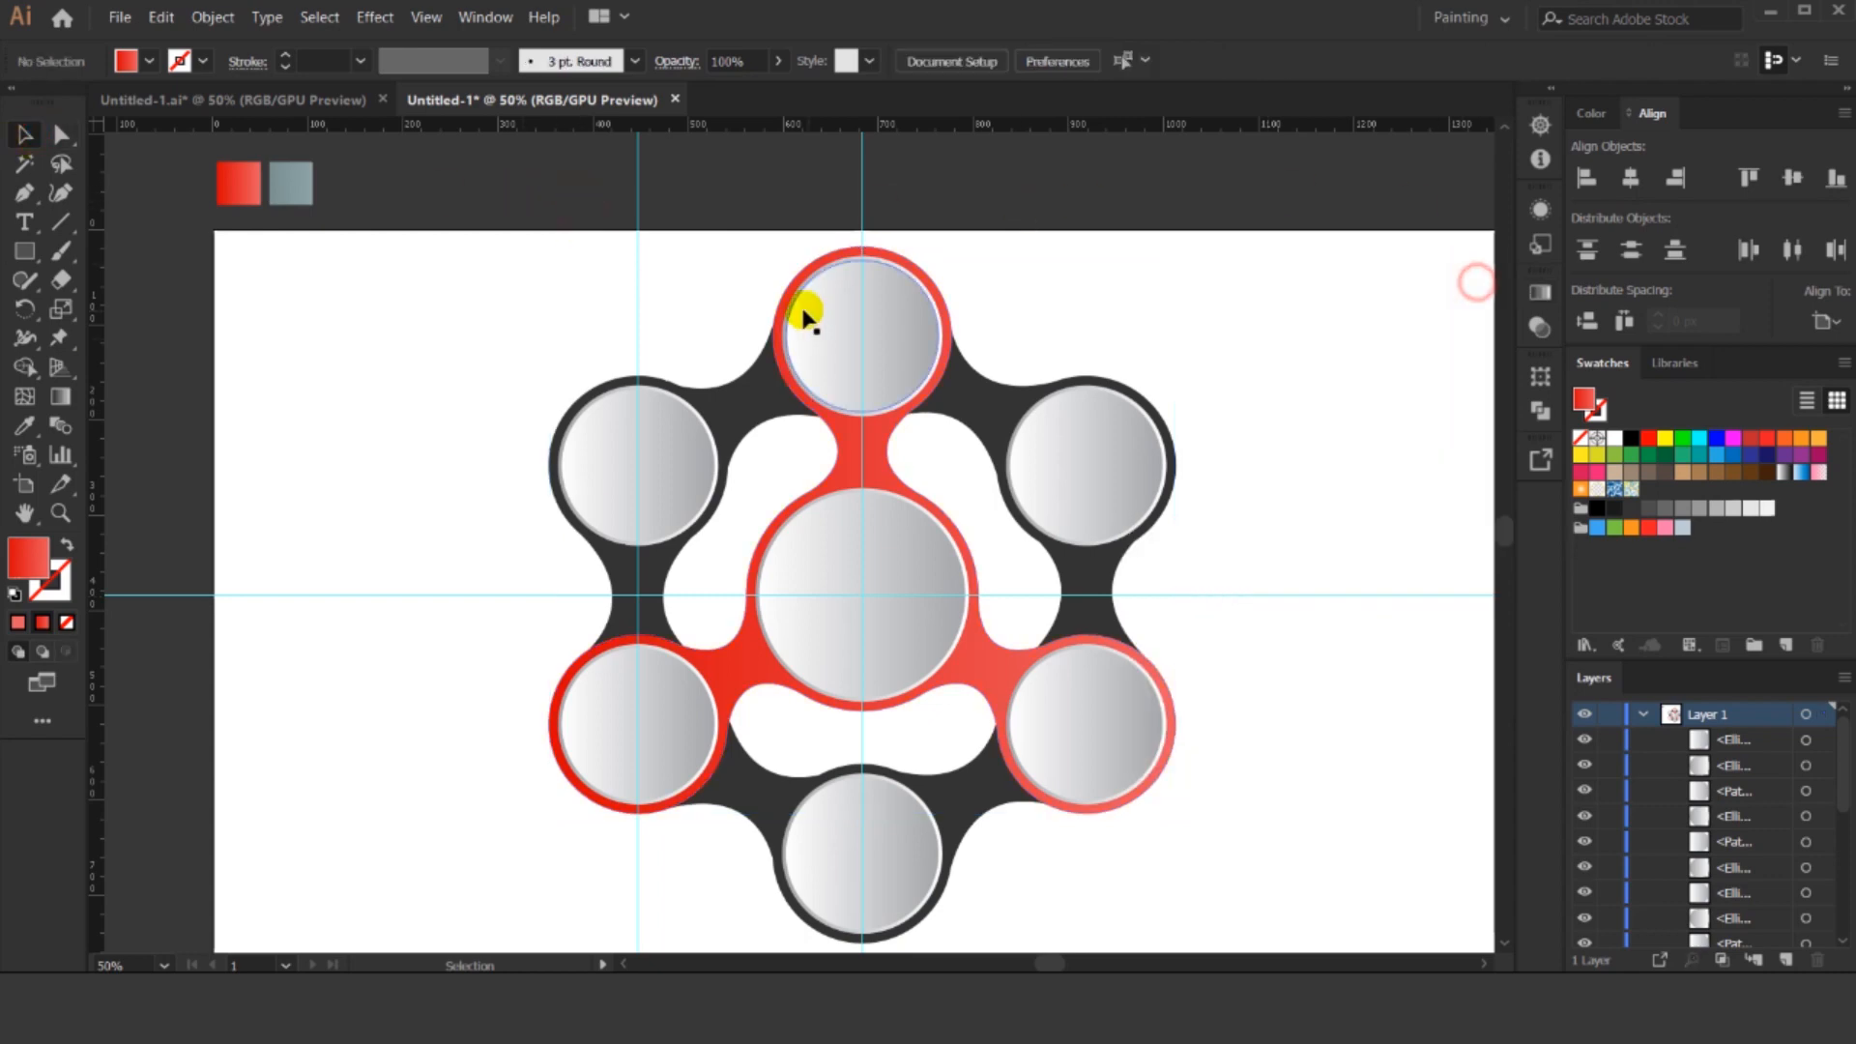
Redraw the red bridge's gradient diagonally from above its upper-left edge to beyond its lower-right circle, at about -51.8°, and deselect it.
click(846, 440)
click(55, 401)
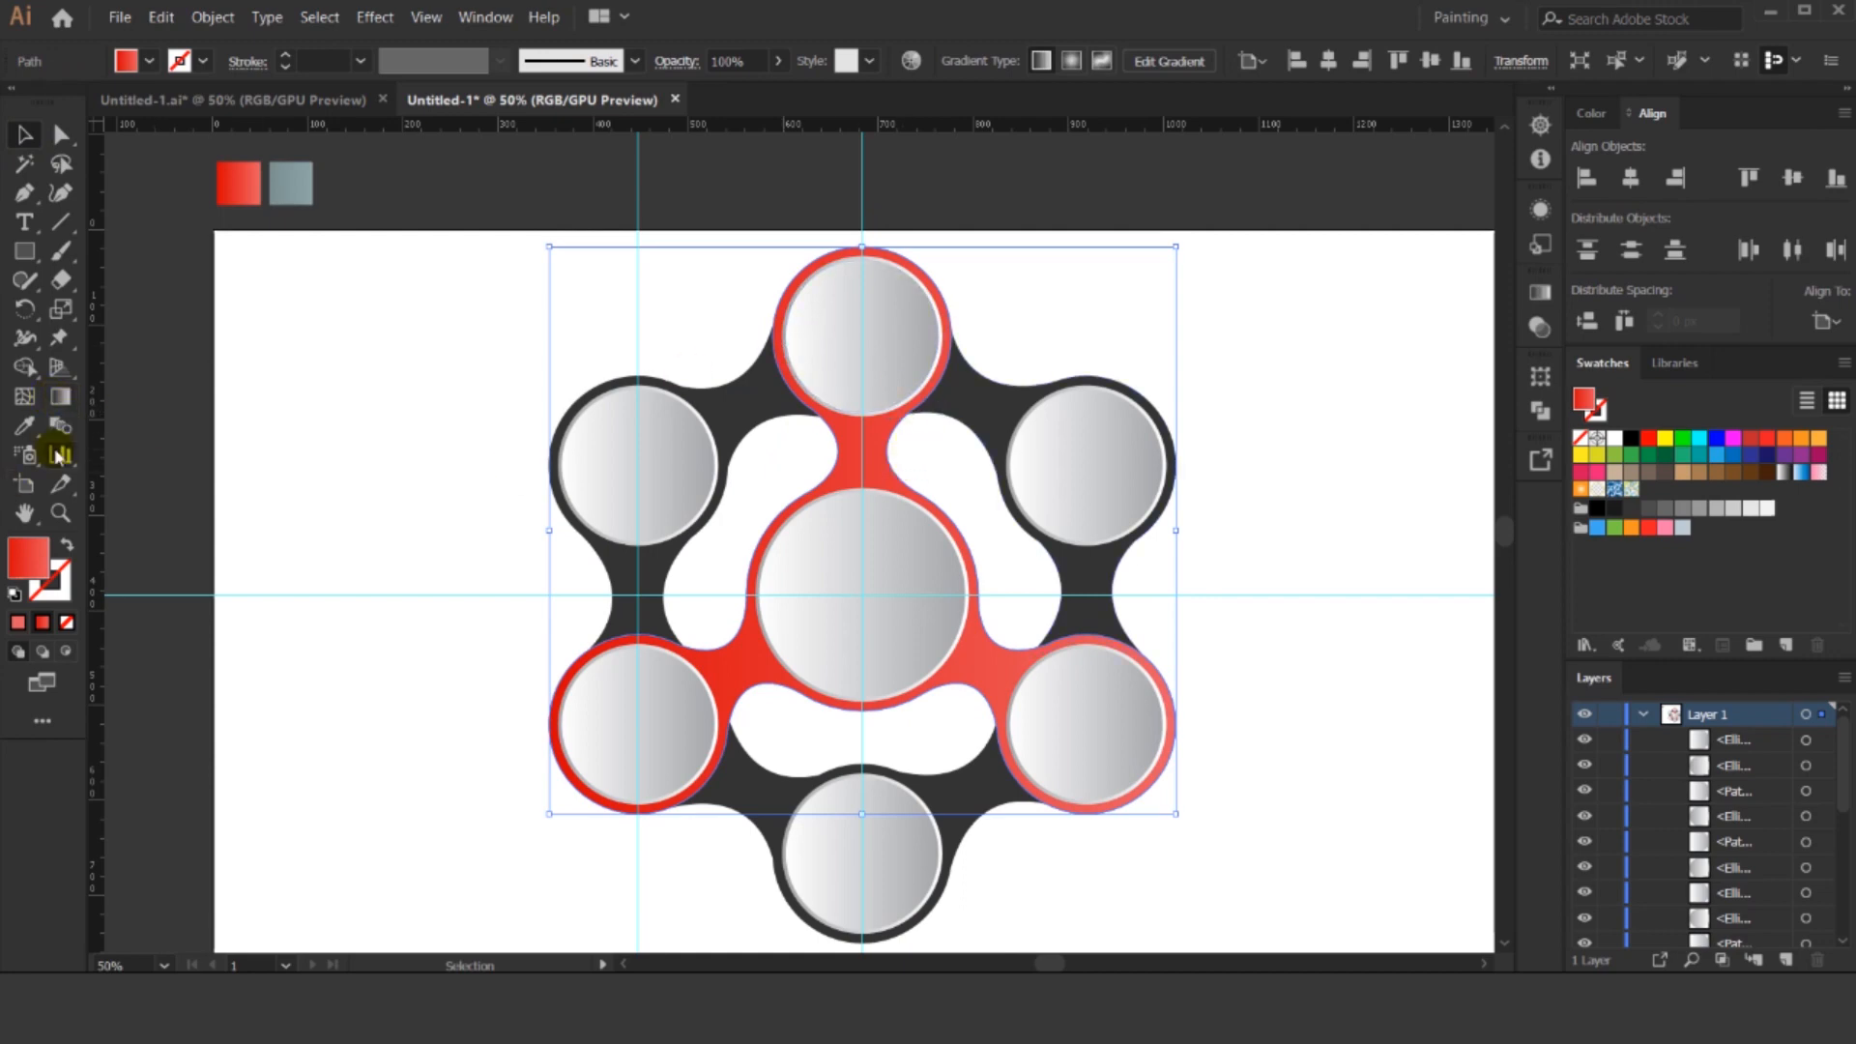
click(59, 398)
drag(769, 298, 1220, 872)
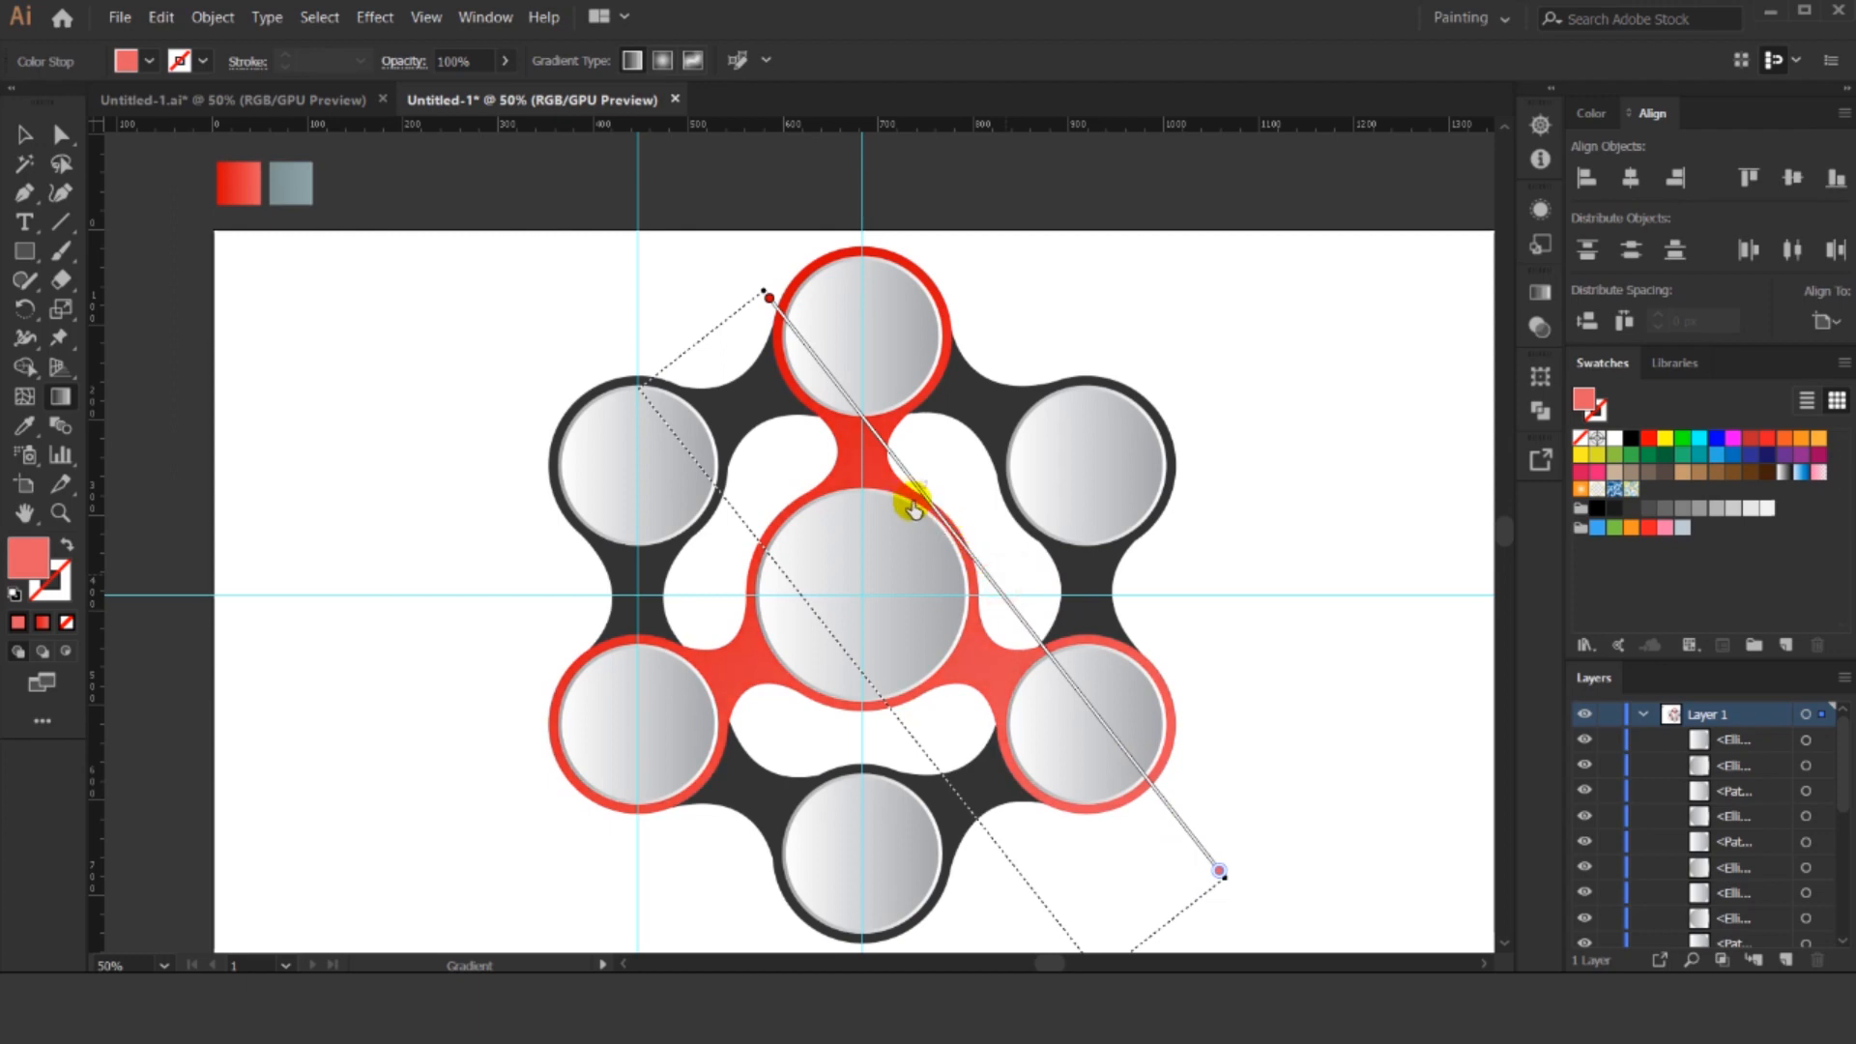
click(21, 137)
click(574, 191)
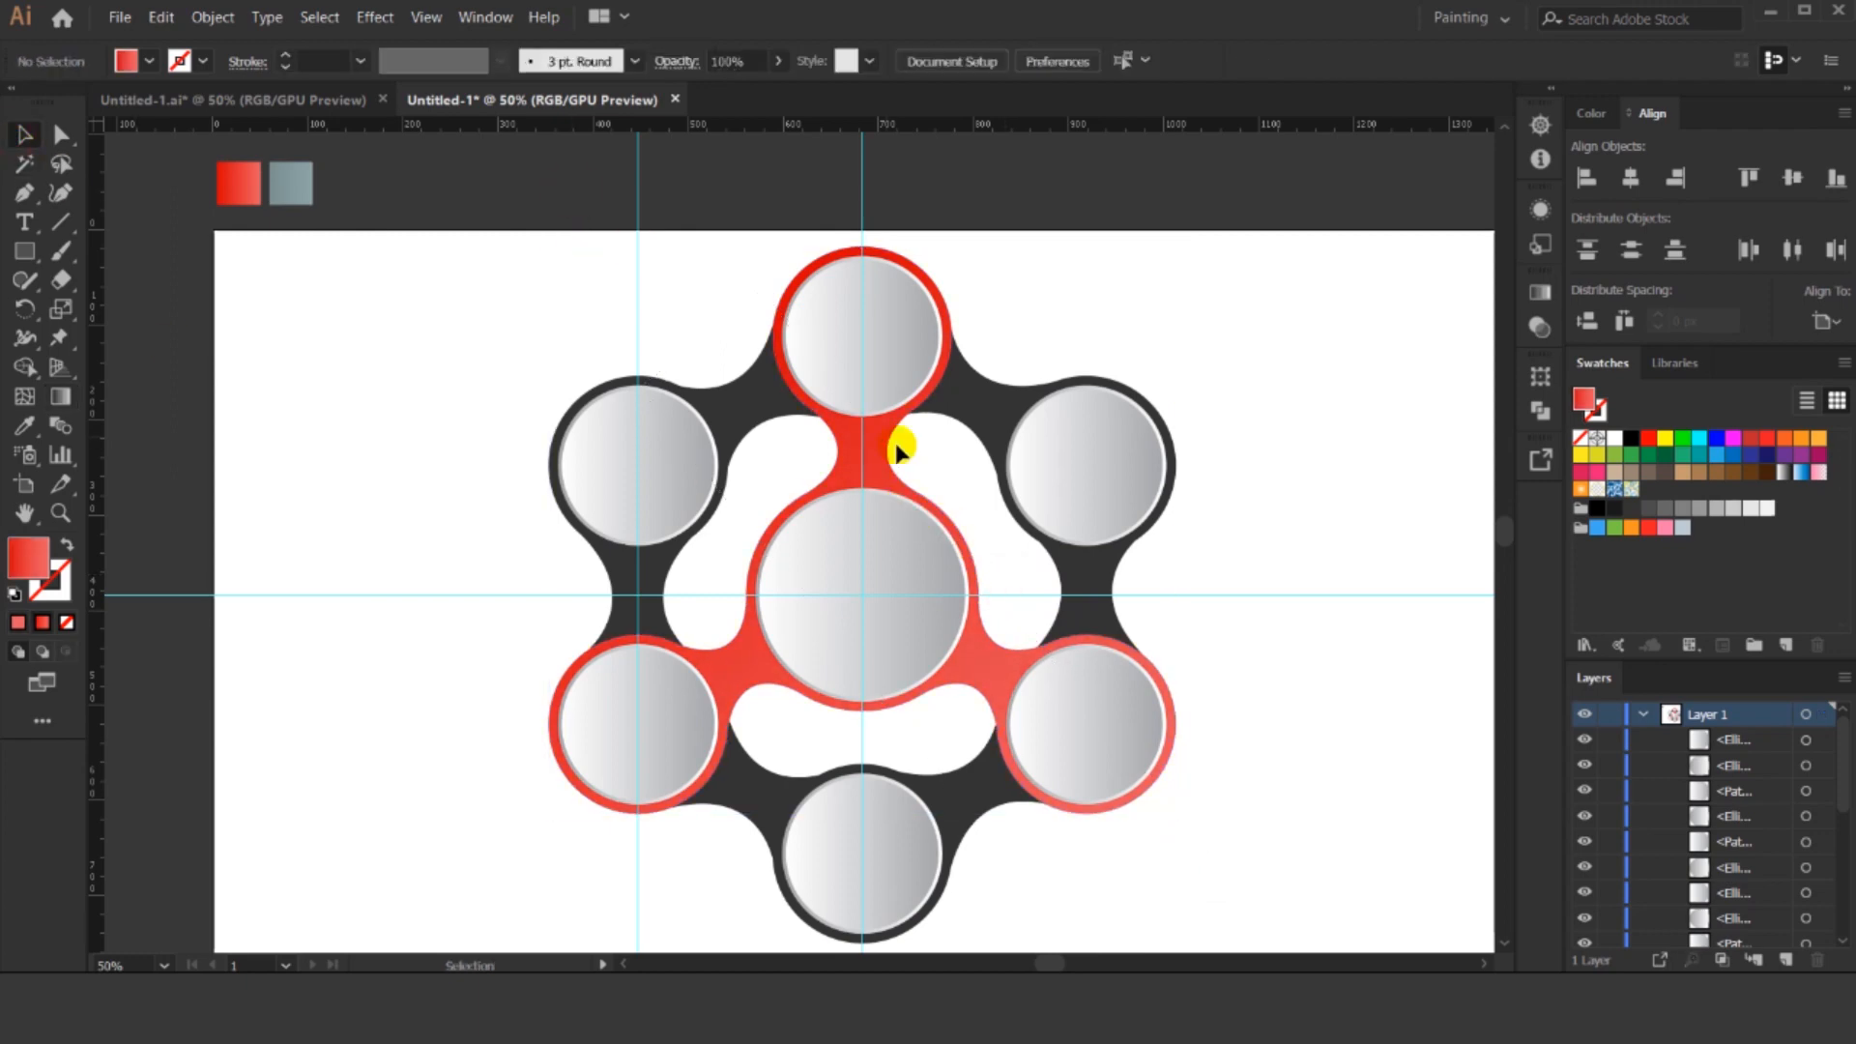
Offset the red bridge path slightly inward, with miter joins and the preview on.
click(865, 447)
click(206, 17)
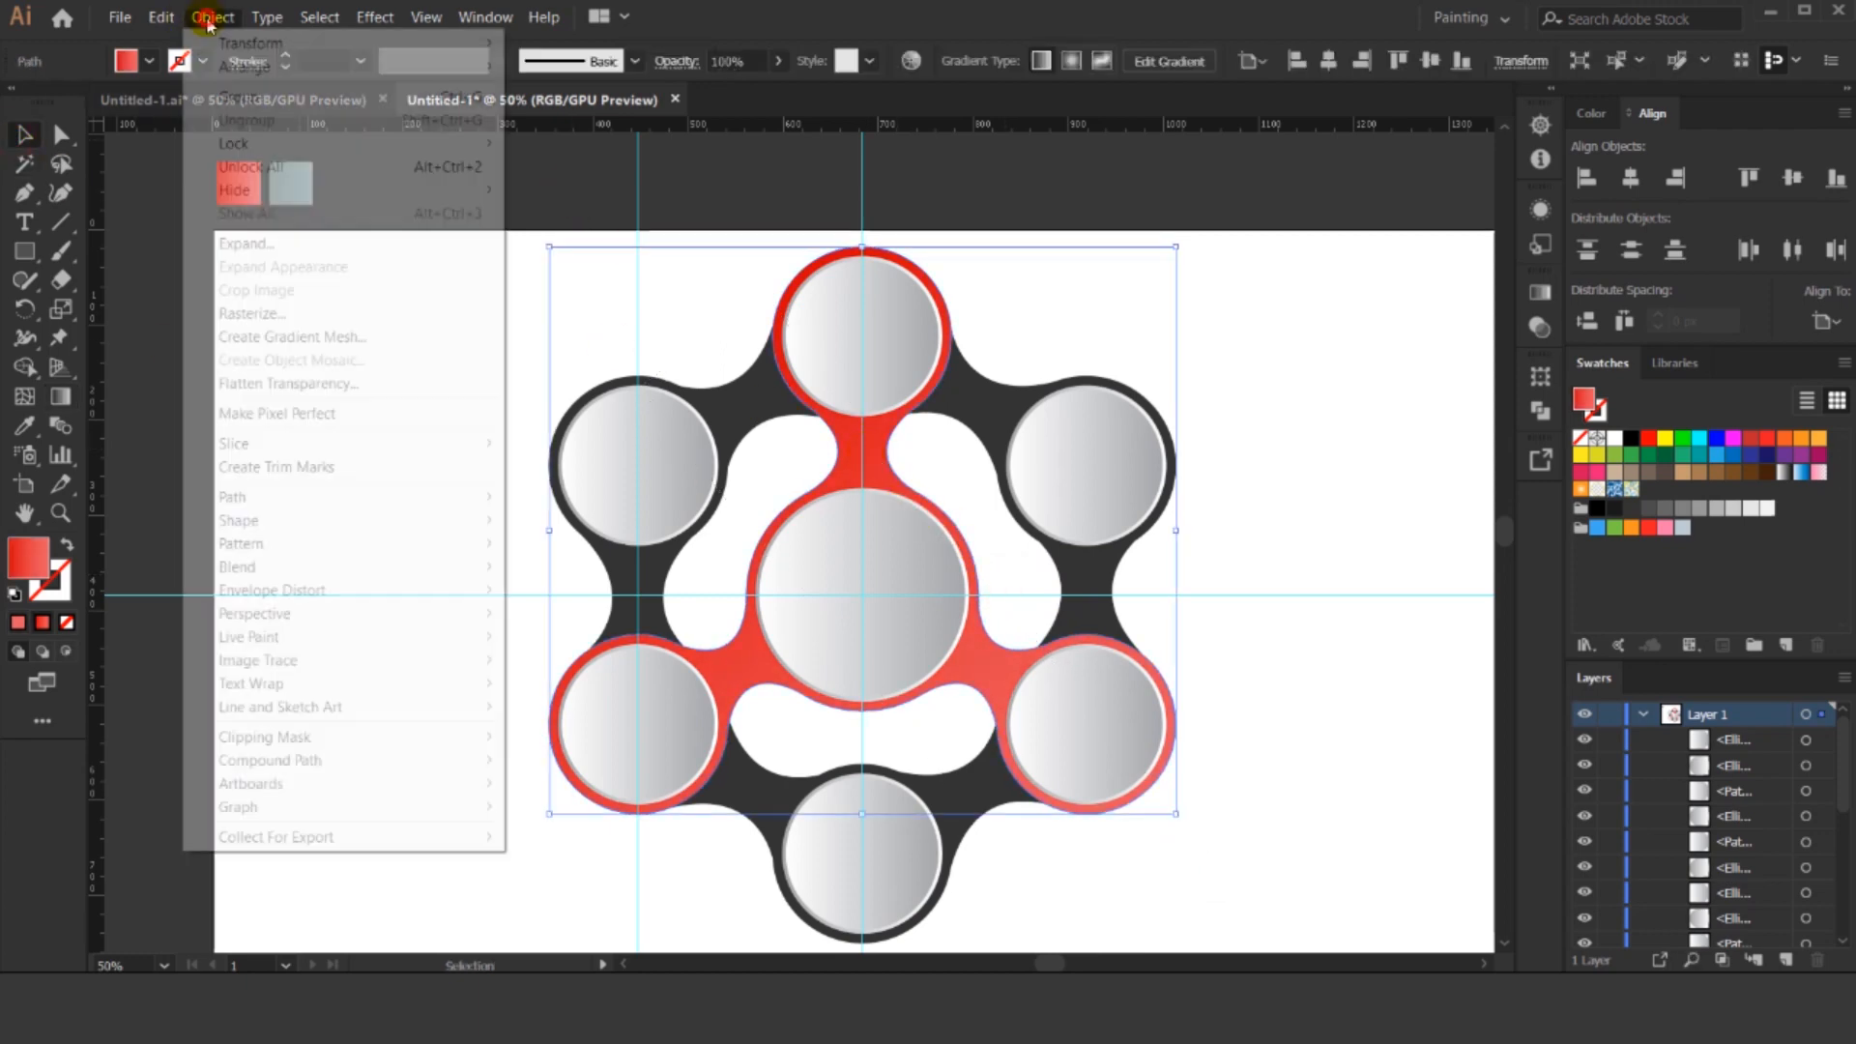
mouse_move(490, 499)
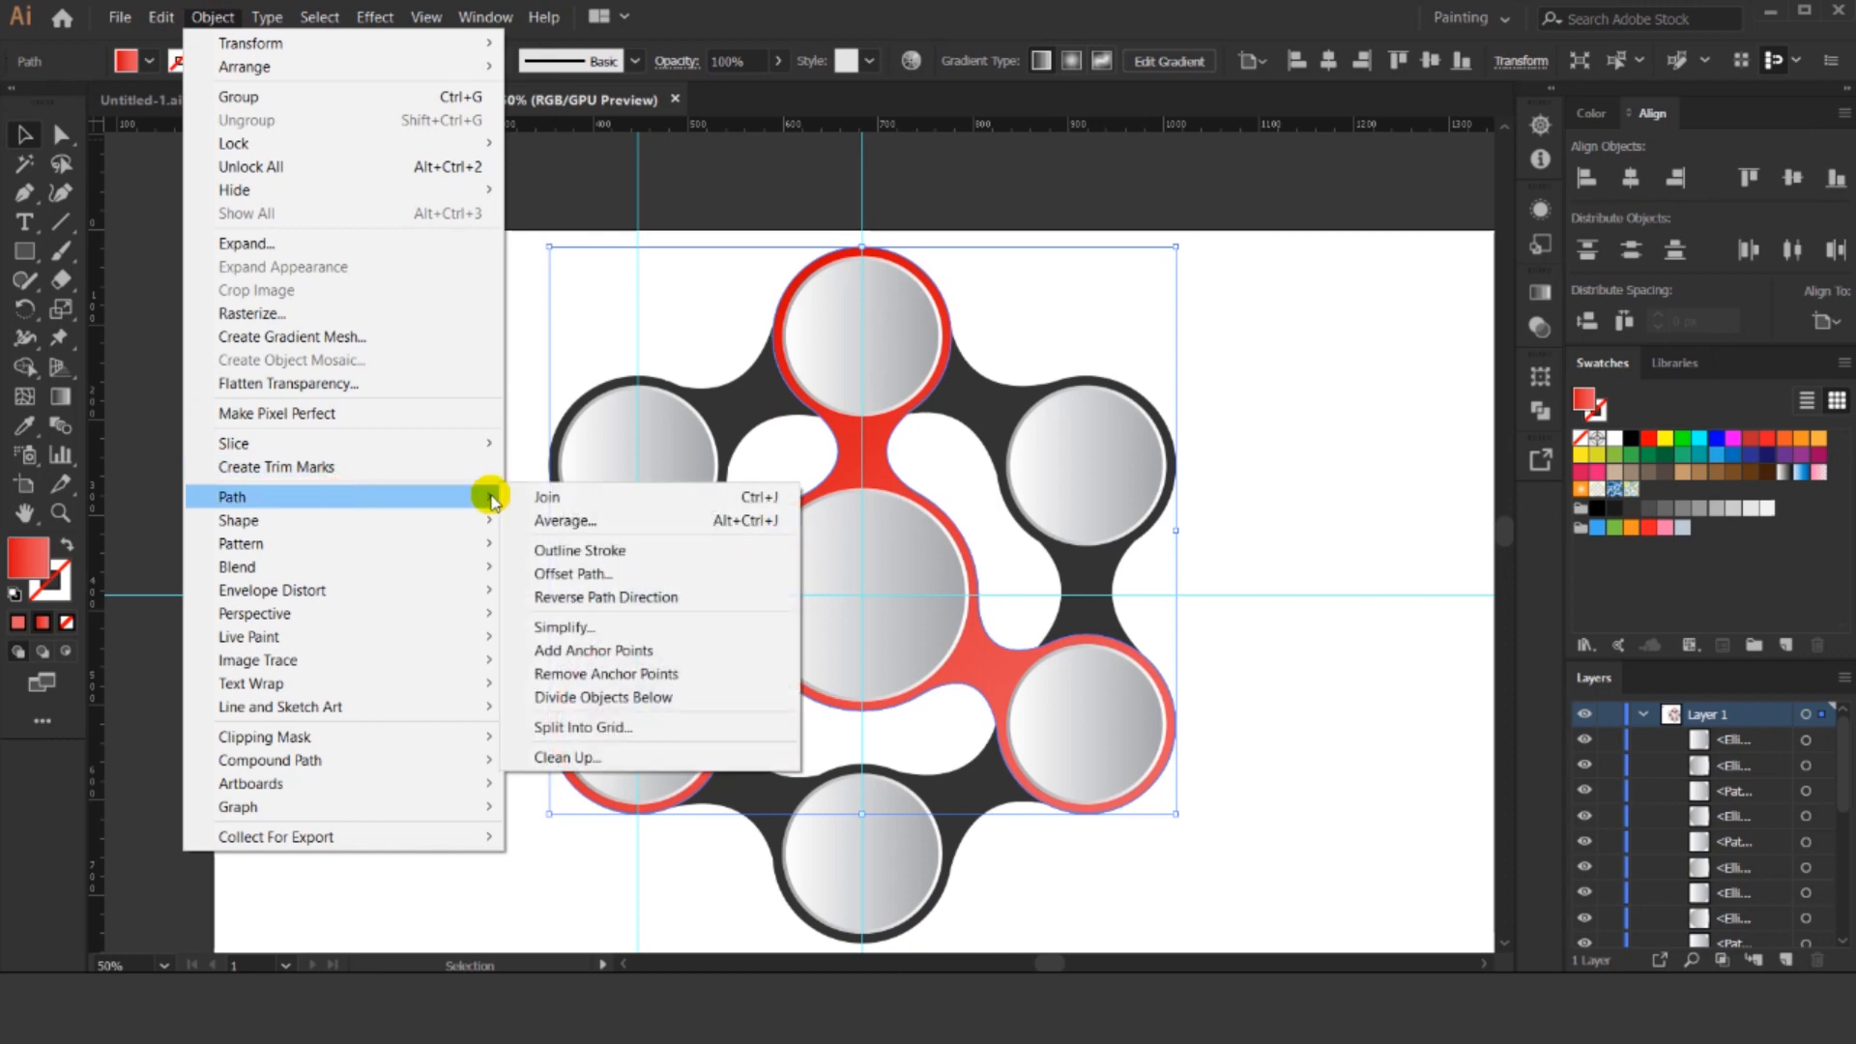
click(619, 575)
click(1305, 493)
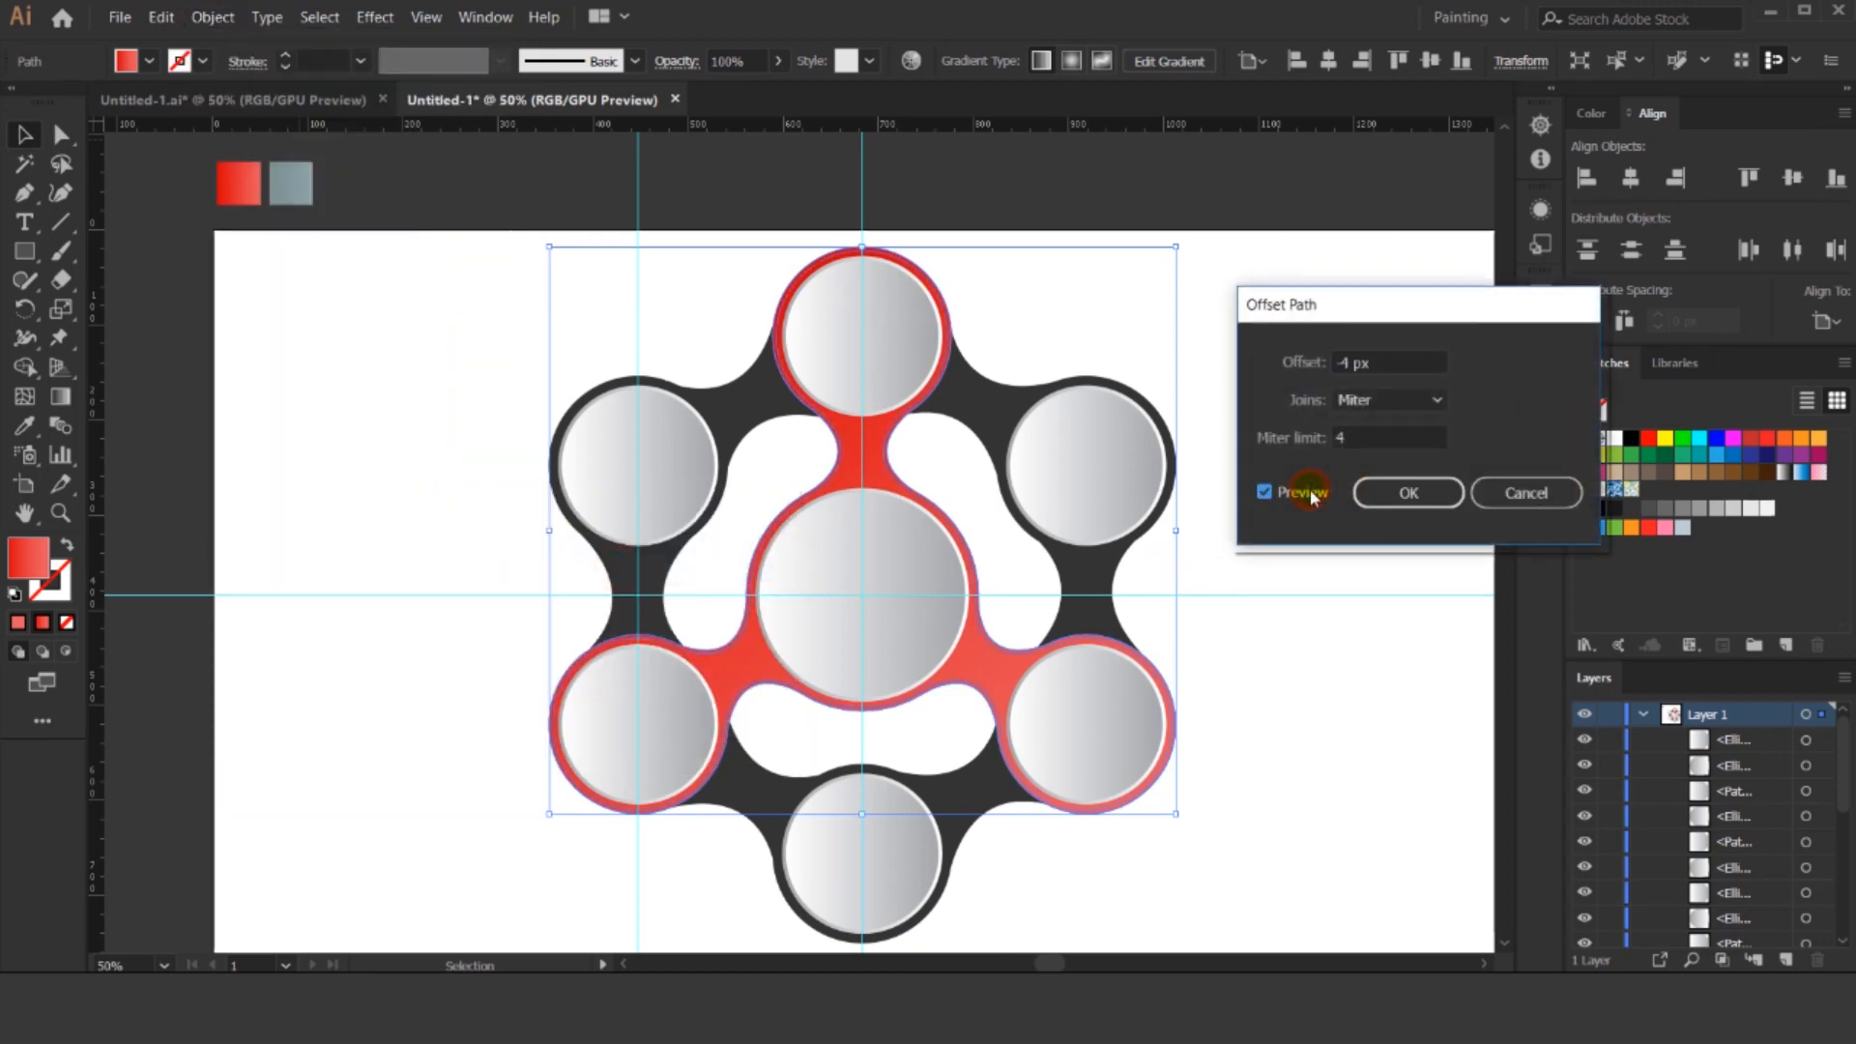
click(1385, 360)
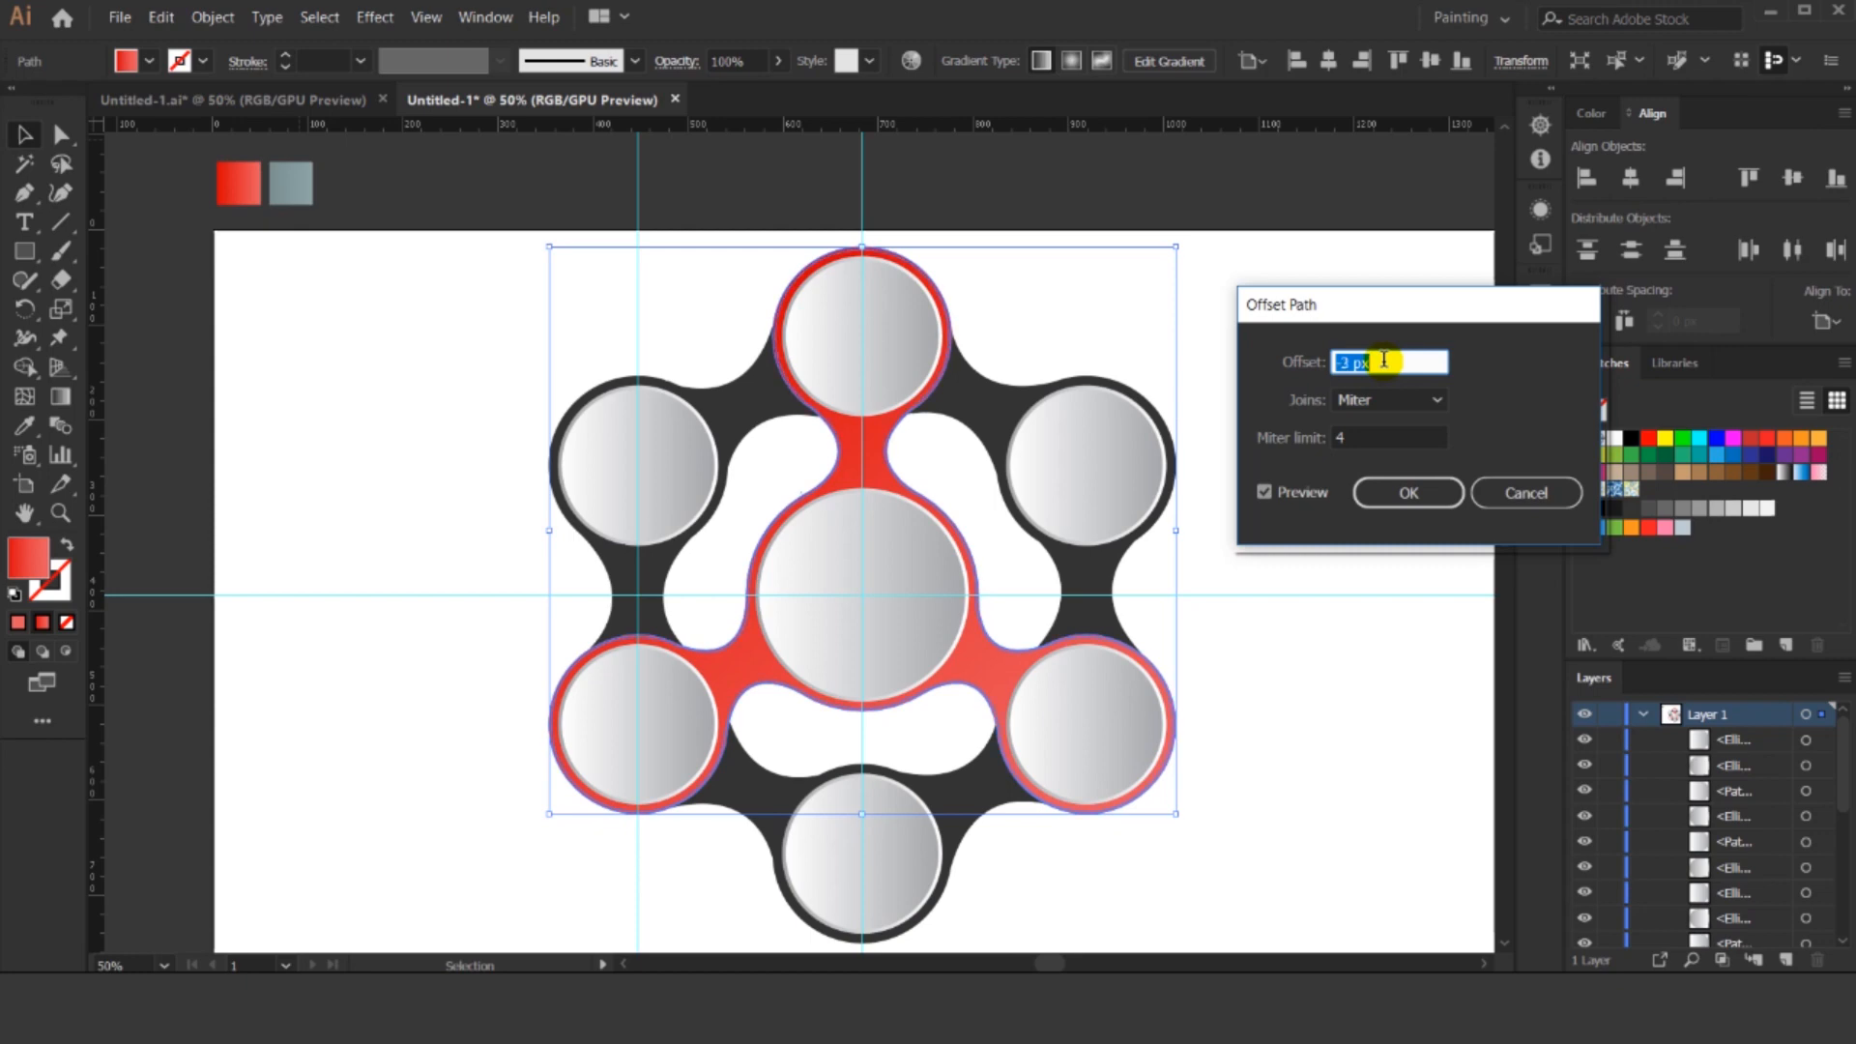
text(0)
click(1369, 488)
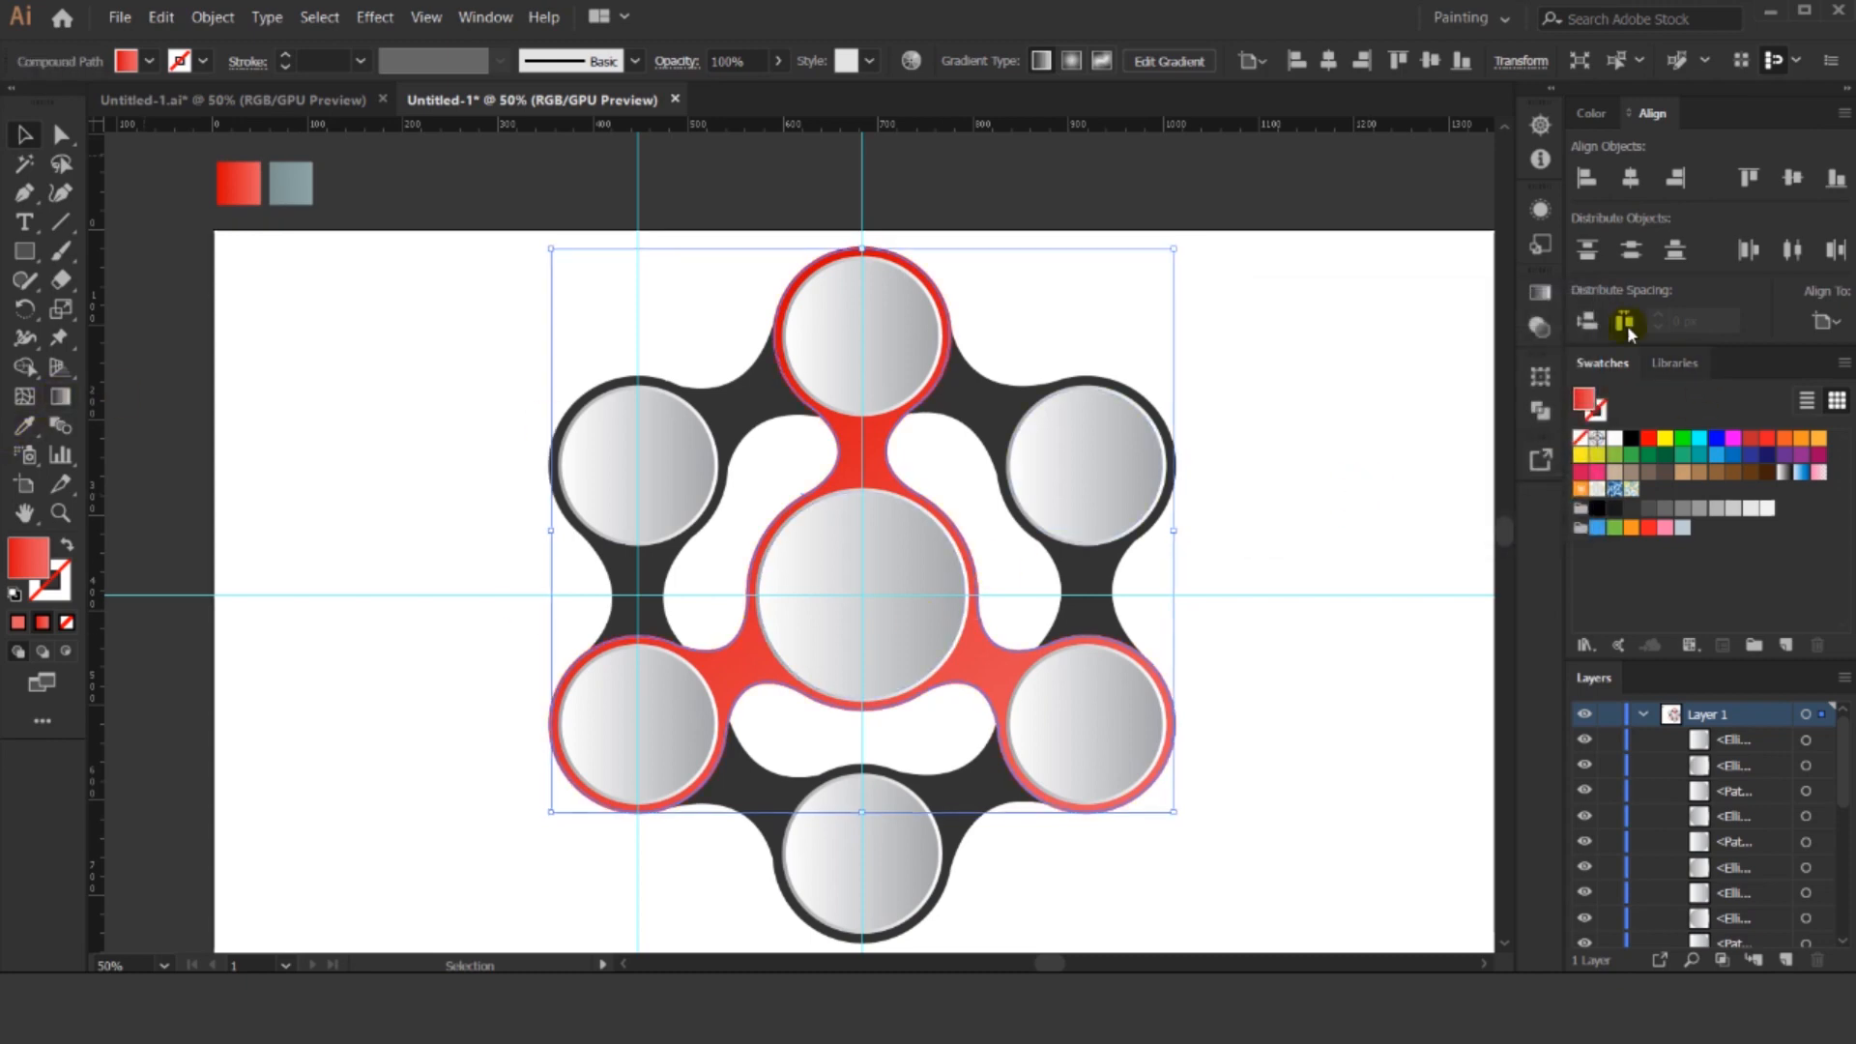
Try reversing the gradient on the inset copy of the red bridge and check its edge up close.
click(1539, 291)
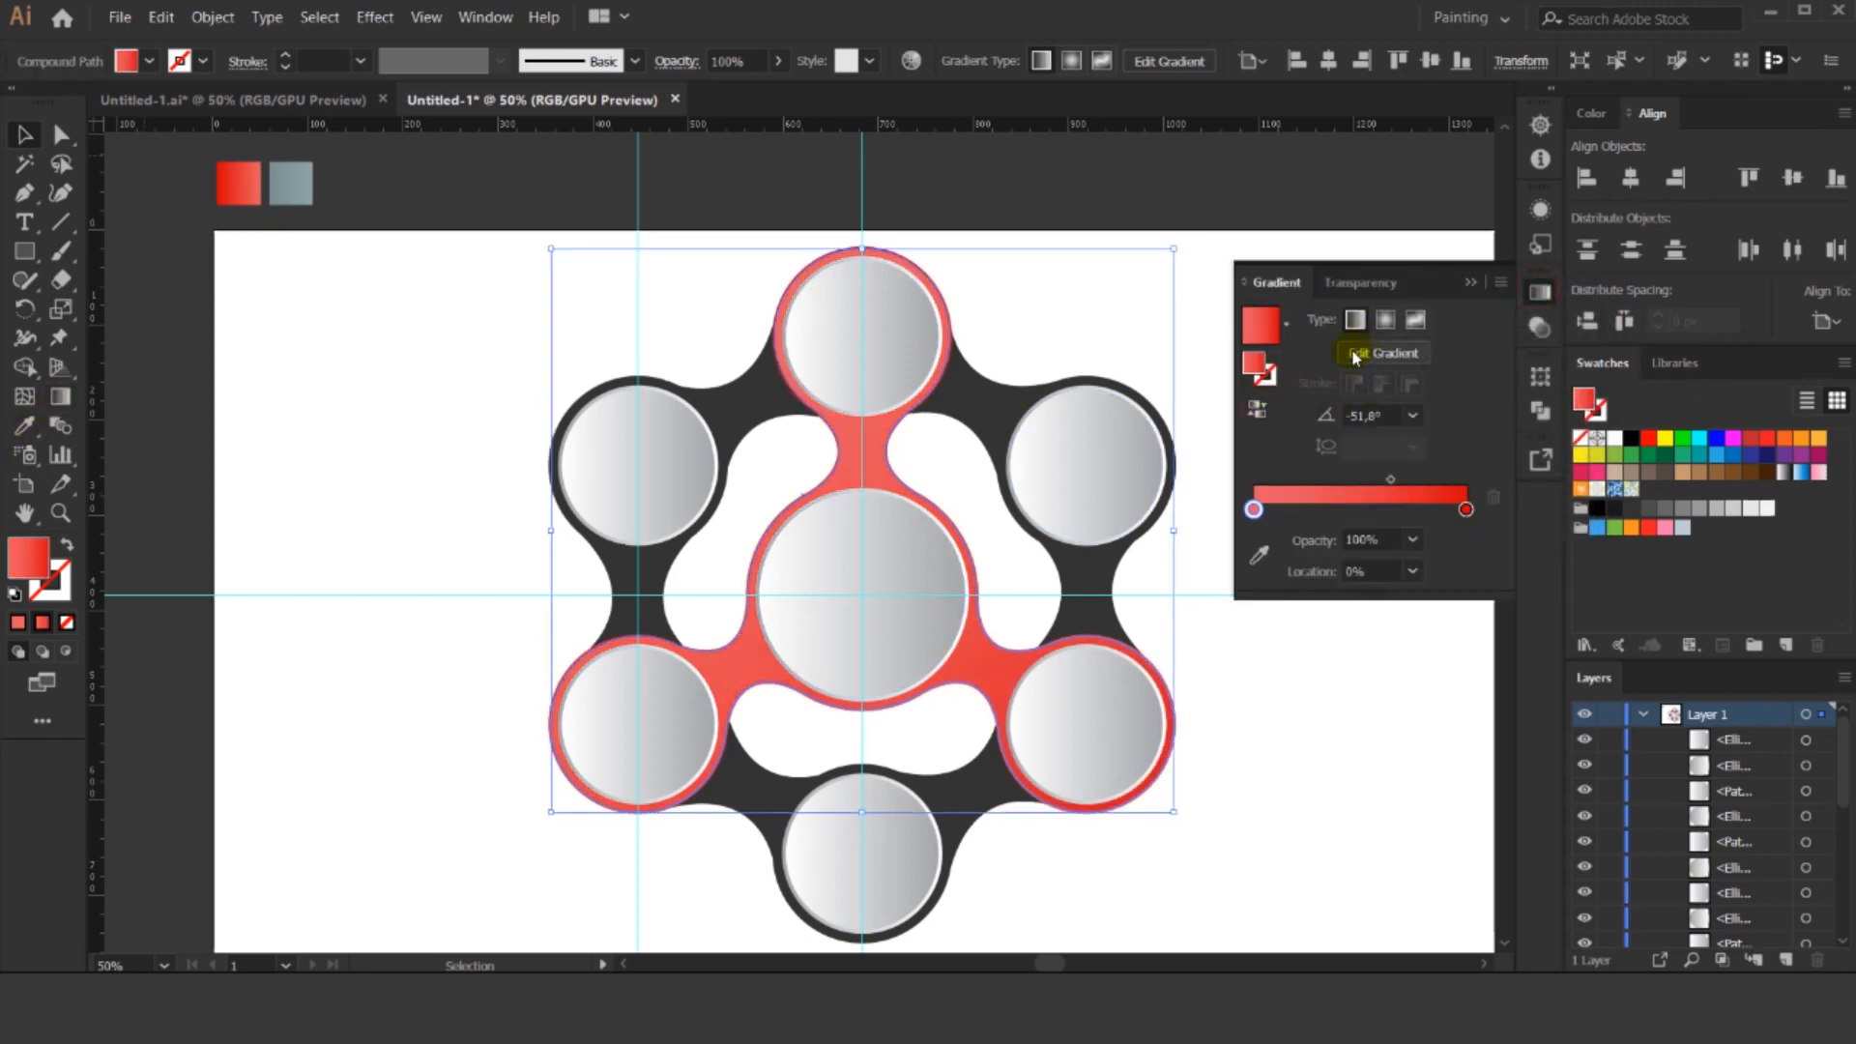
click(1470, 282)
scroll(949, 477, up, 3)
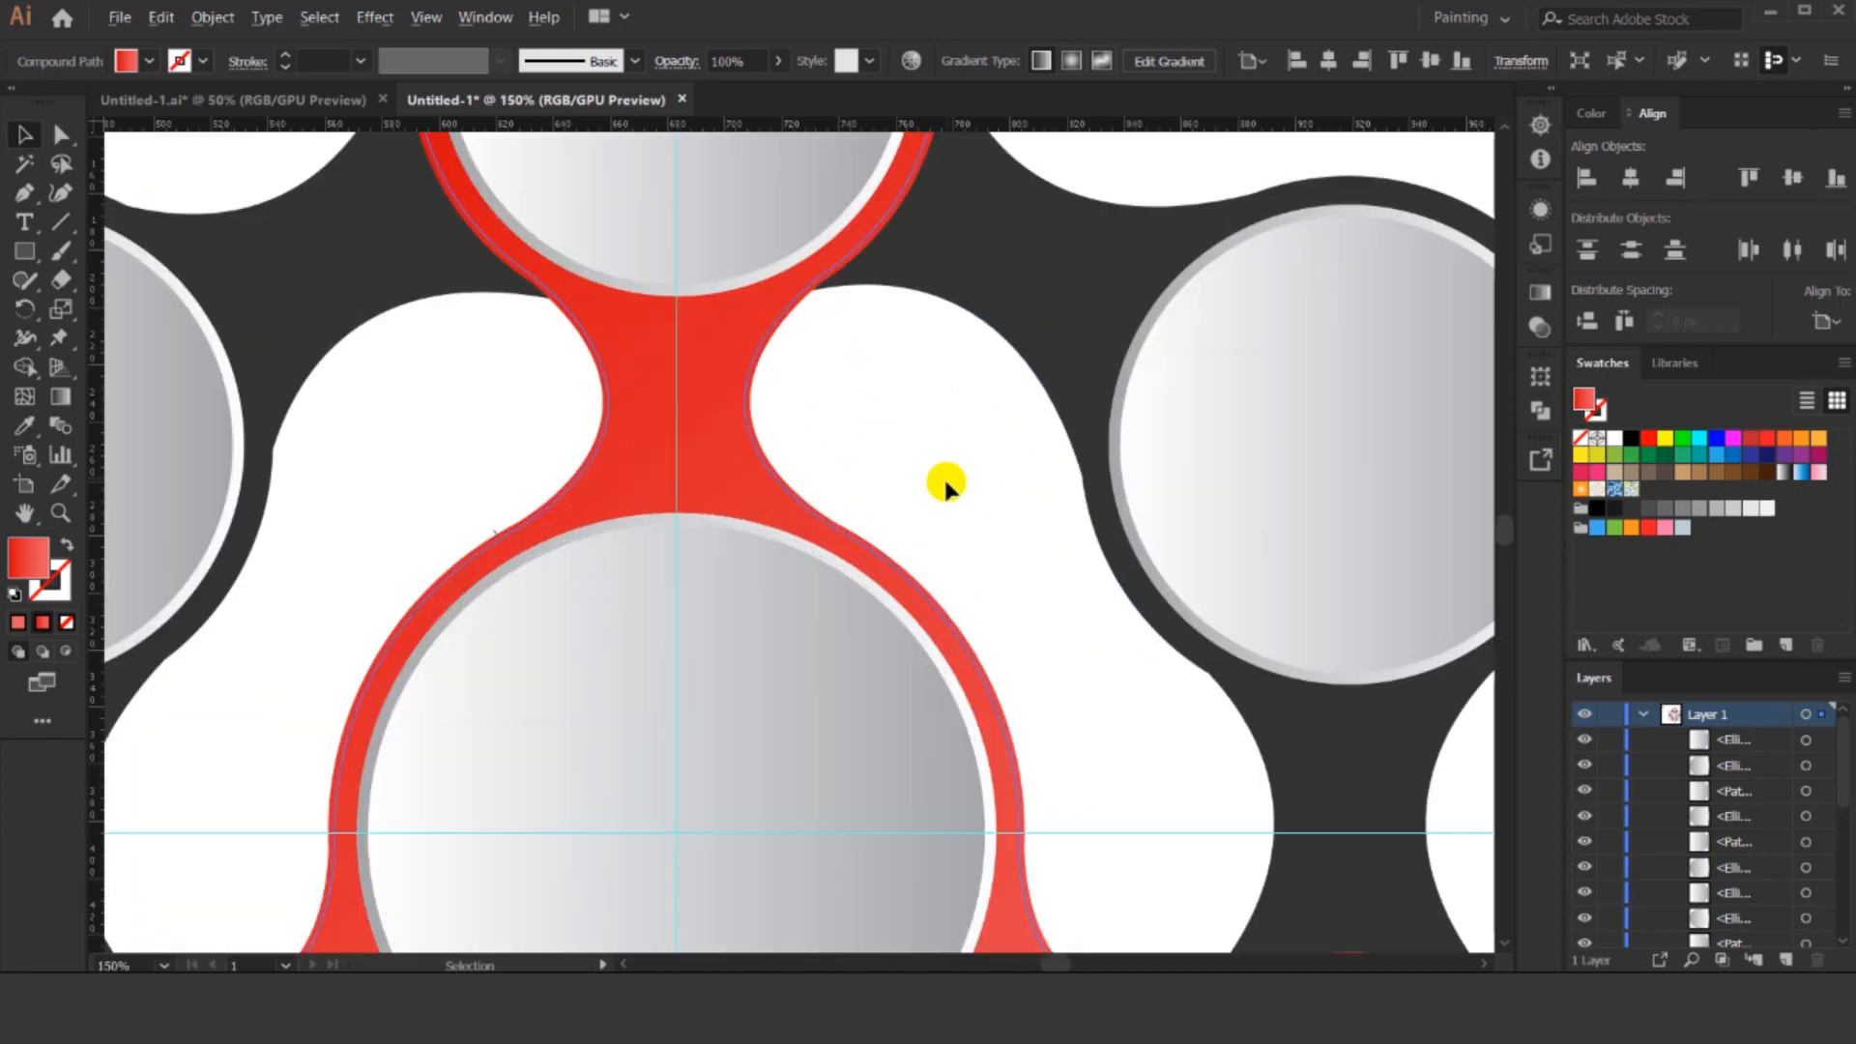
click(942, 498)
Undo the accidental move and reverse the gradient of the outer red bridge shape behind the inset copy.
scroll(929, 568, up, 3)
drag(916, 610, 1037, 519)
key(ctrl+z)
scroll(1060, 527, down, 3)
scroll(1061, 527, down, 2)
scroll(1089, 510, down, 2)
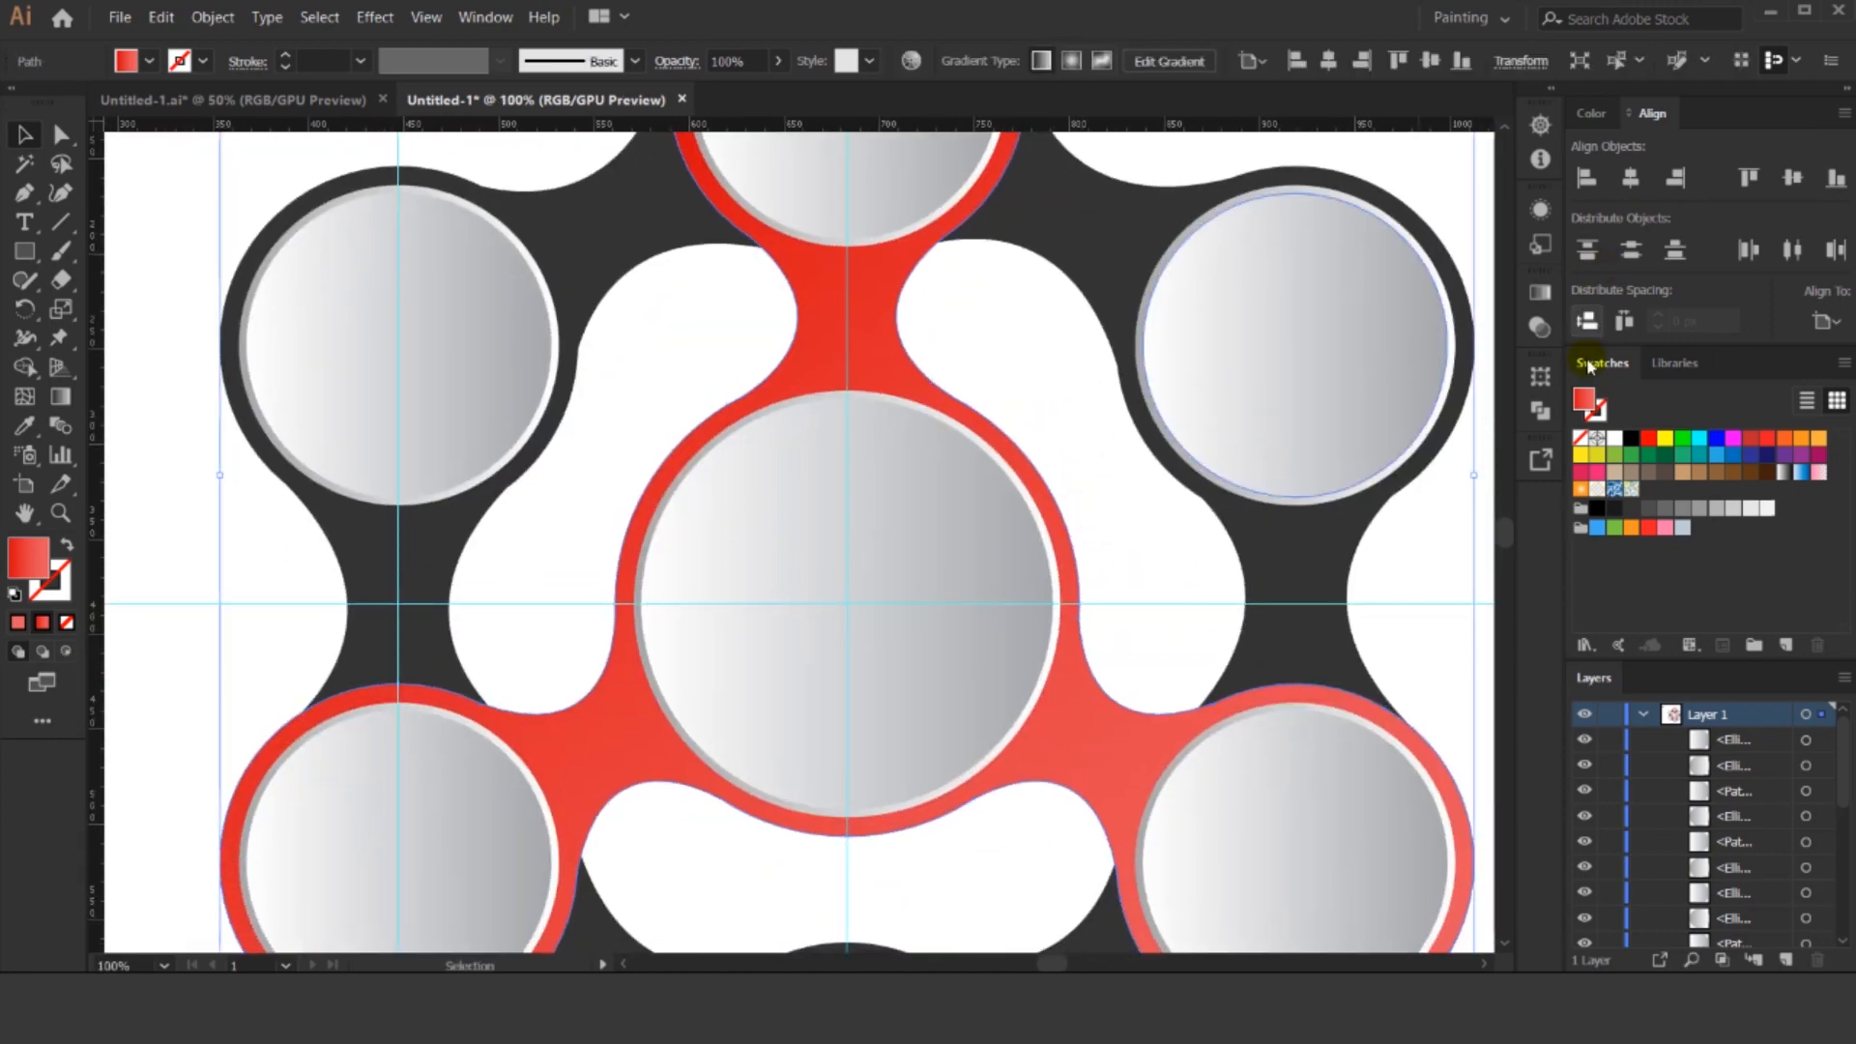
click(1540, 410)
click(1539, 292)
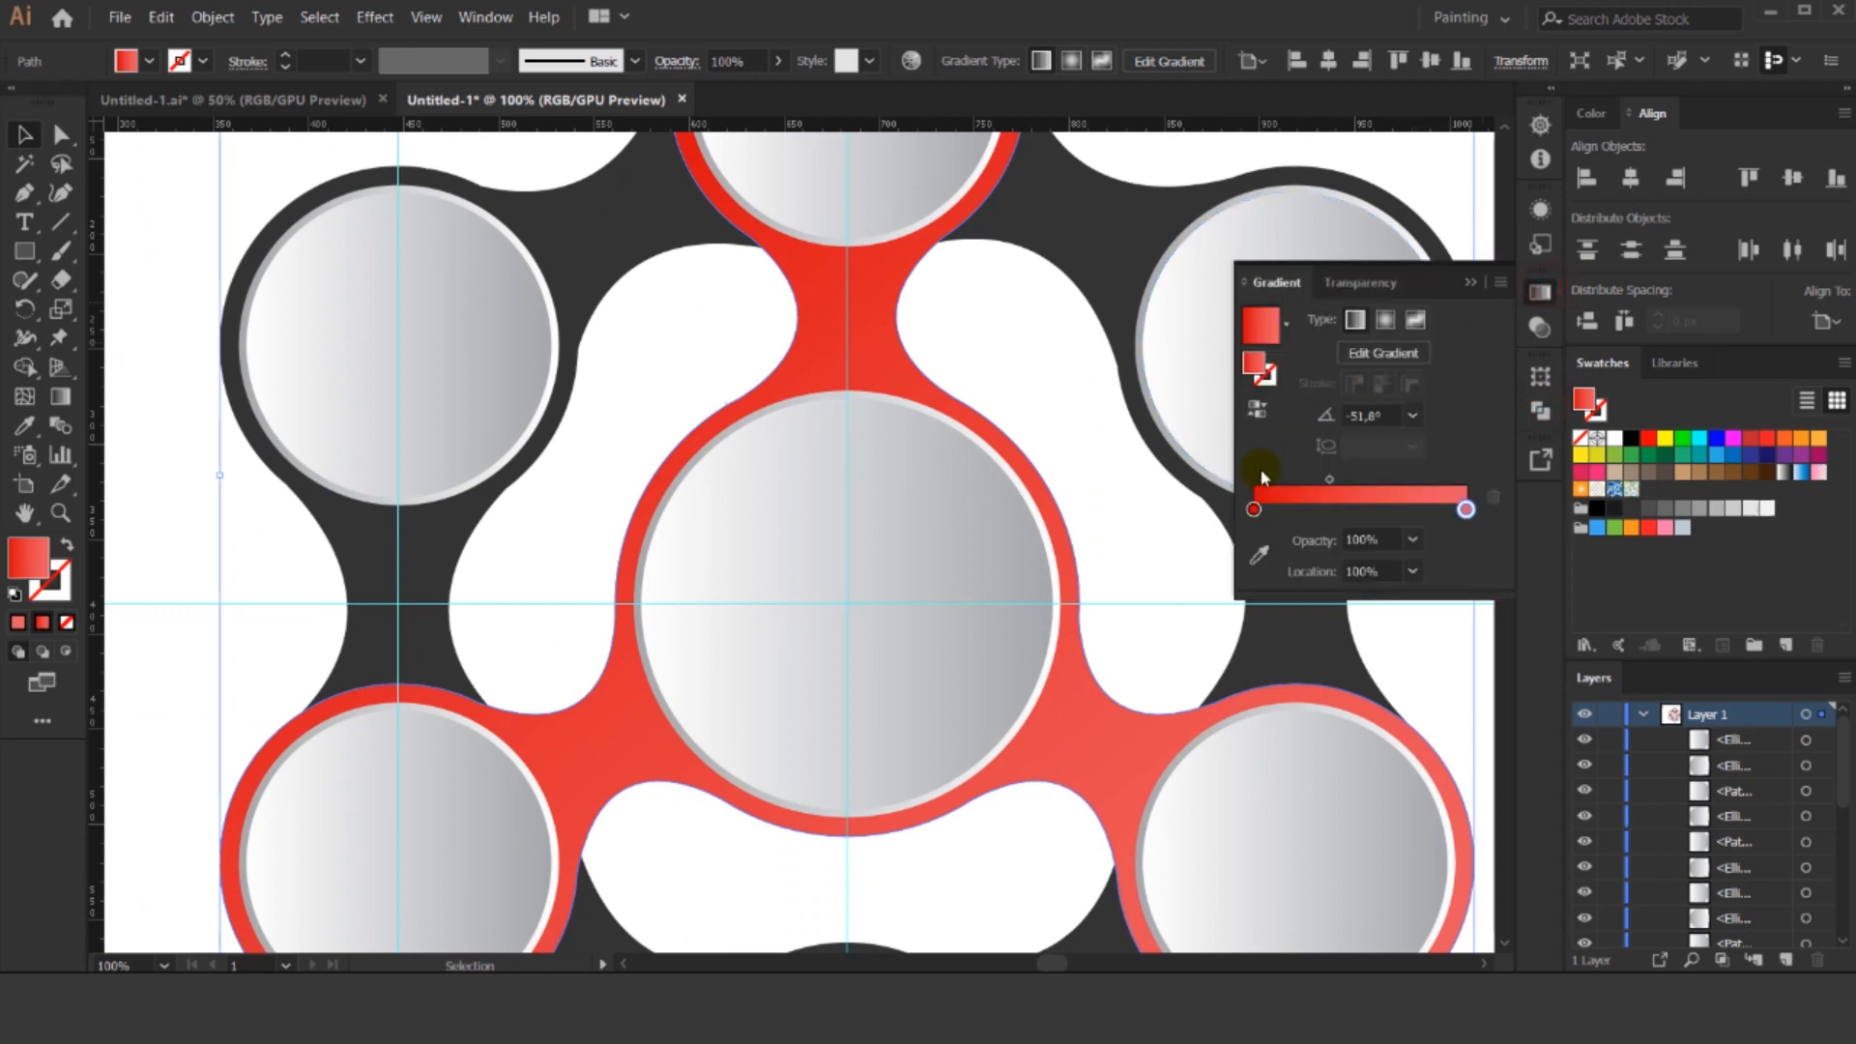
click(1540, 292)
click(1539, 291)
Set the outer shape's light gradient stop to E87565, darken the other stop to deep red, and deselect it.
double_click(1255, 510)
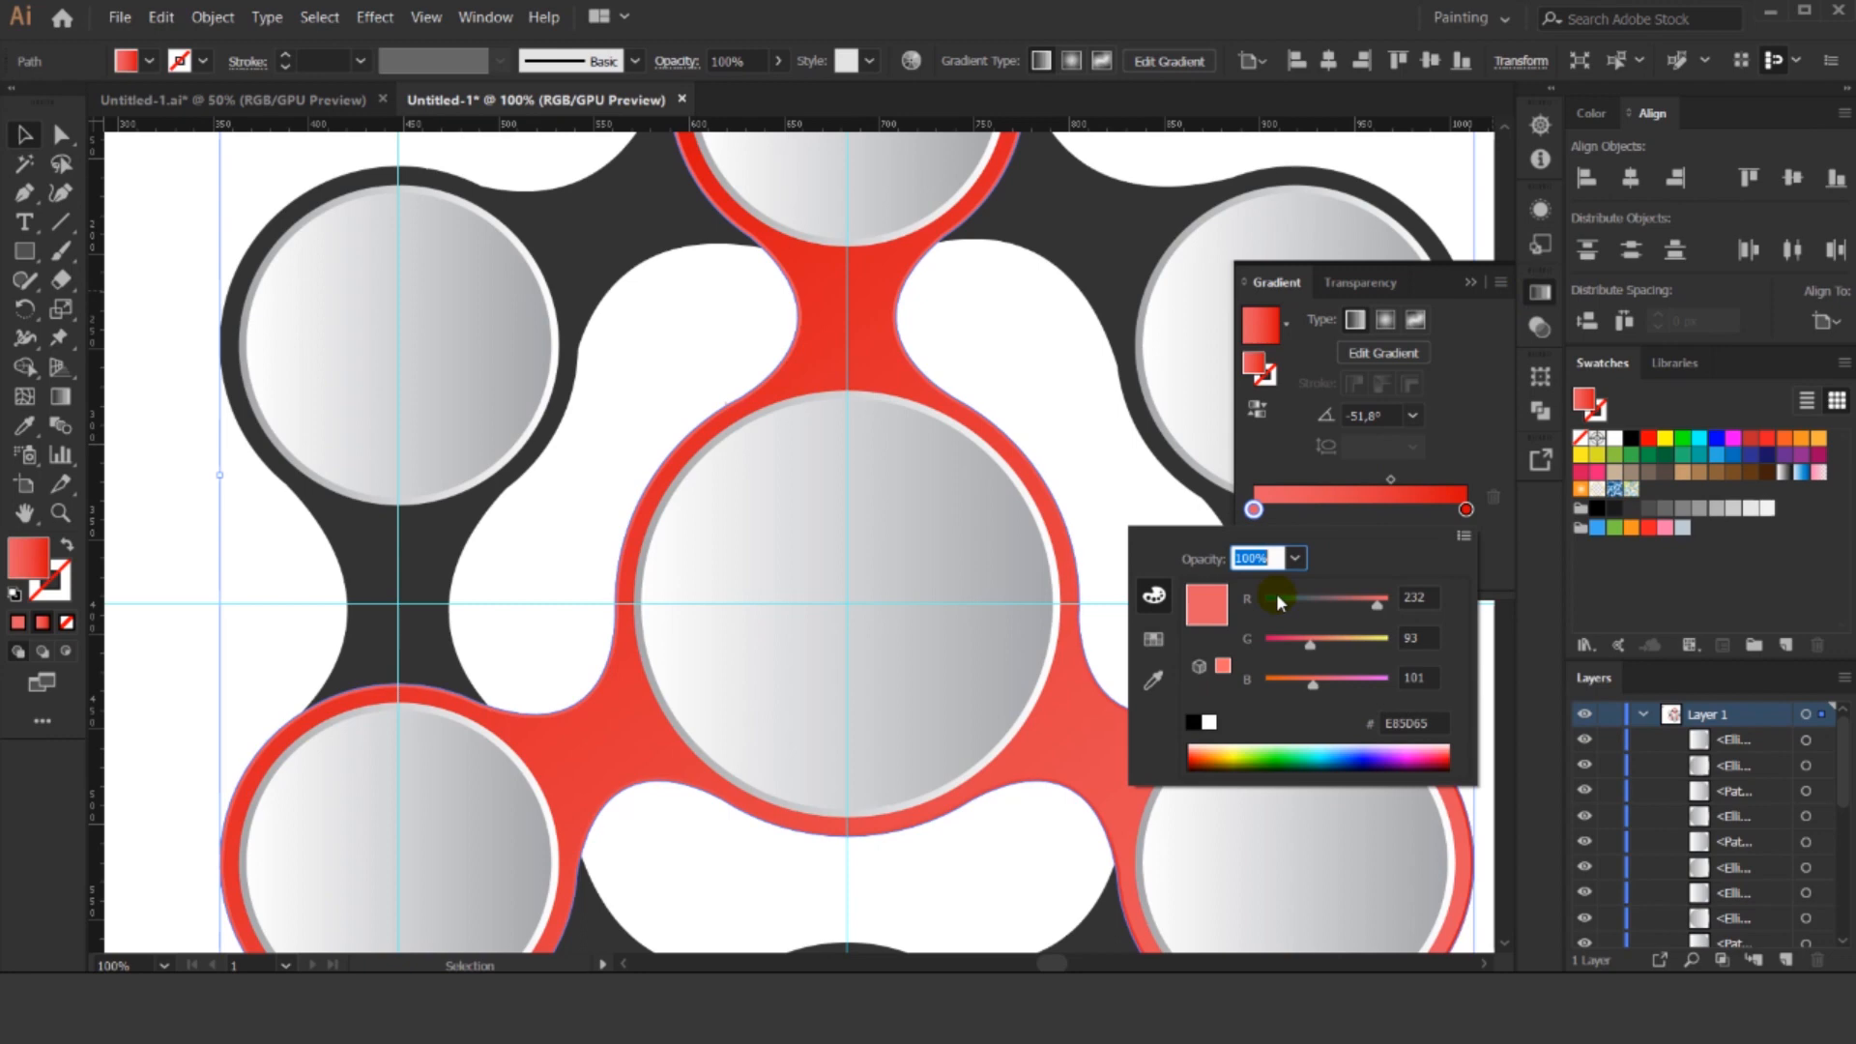
mouse_move(1310, 645)
mouse_down()
mouse_move(1348, 648)
mouse_move(1322, 649)
mouse_up()
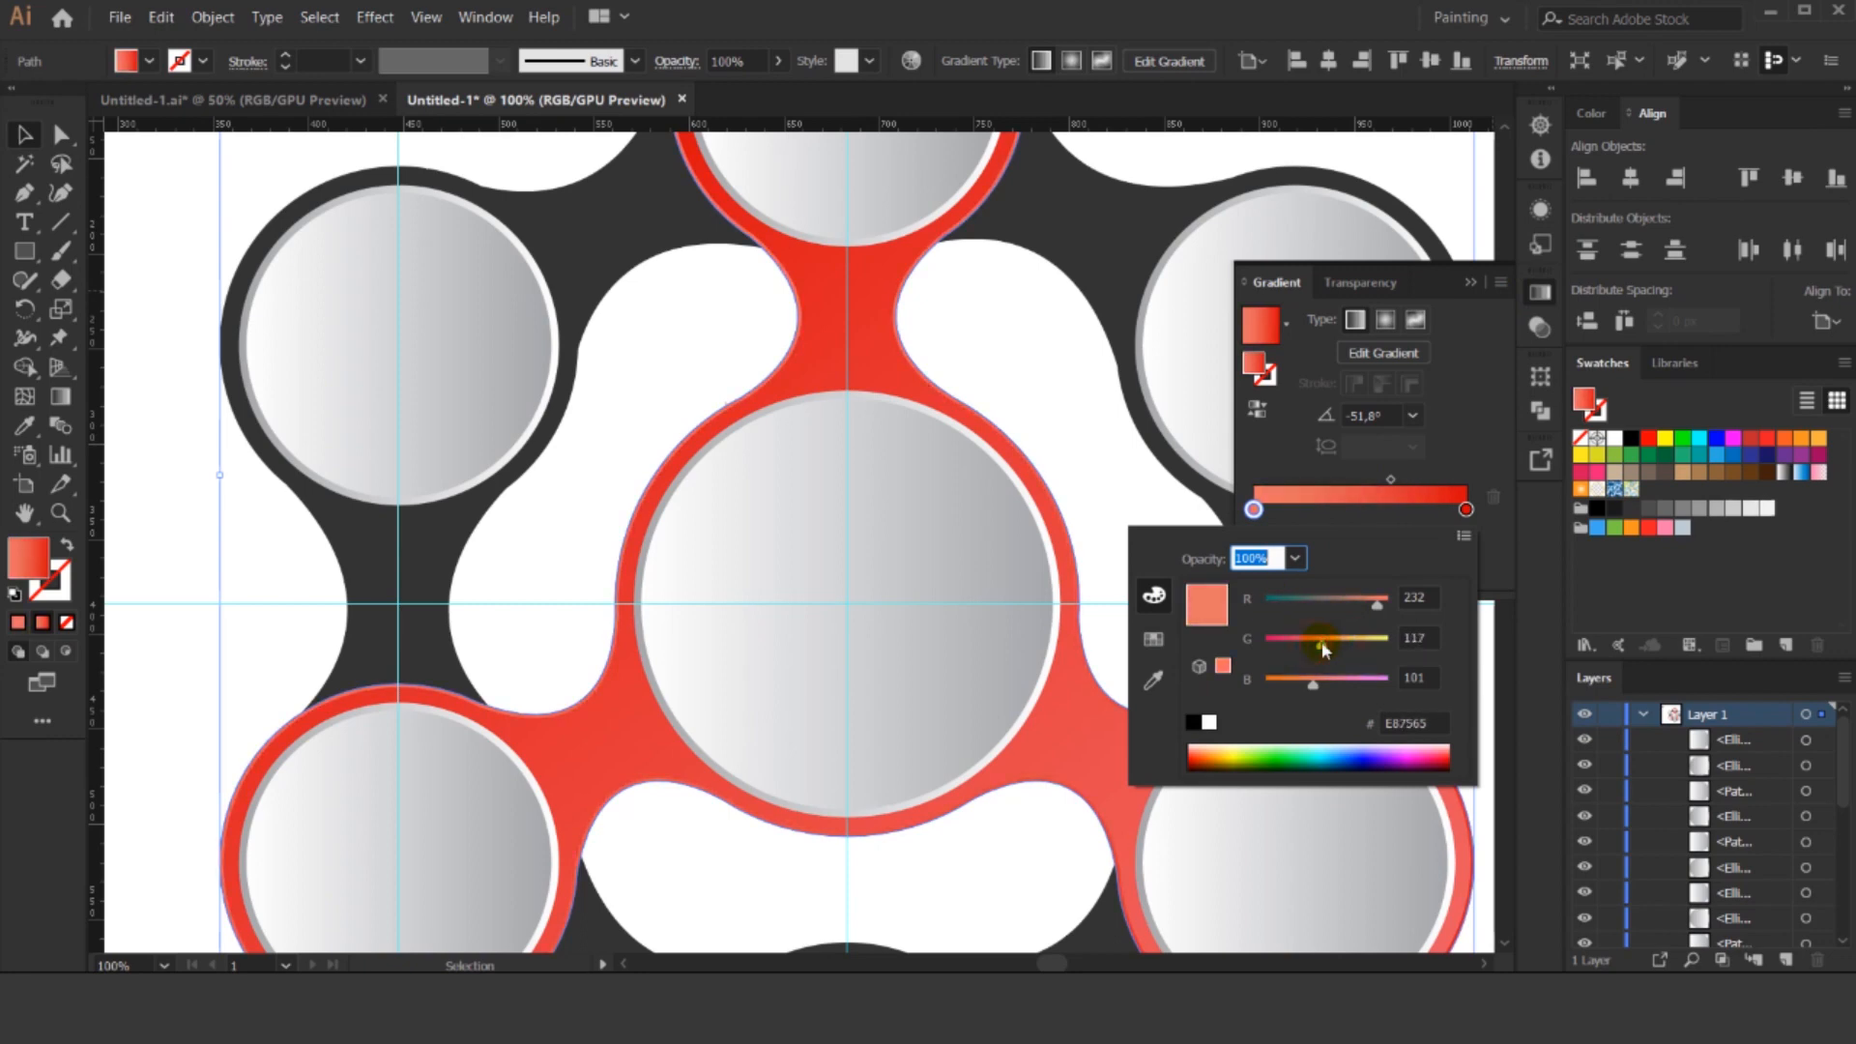
double_click(1468, 508)
drag(1369, 605, 1314, 611)
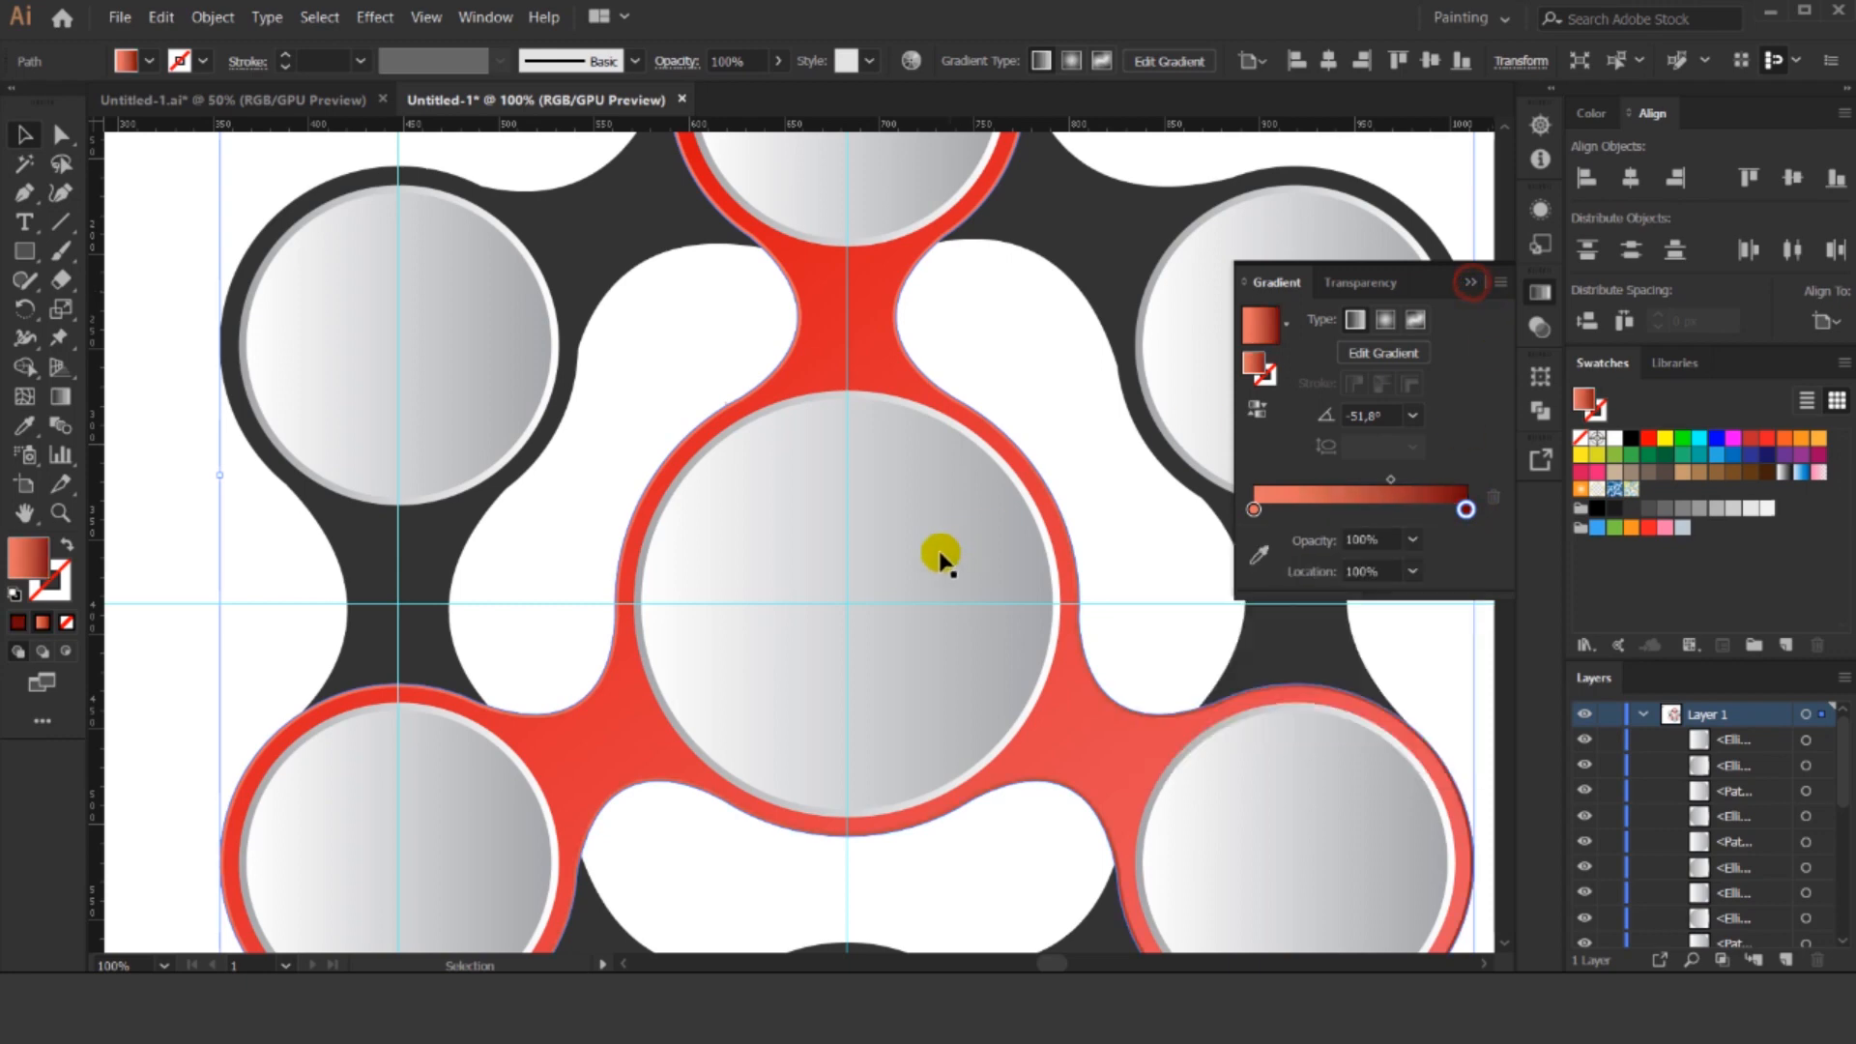
scroll(936, 560, down, 2)
click(1198, 769)
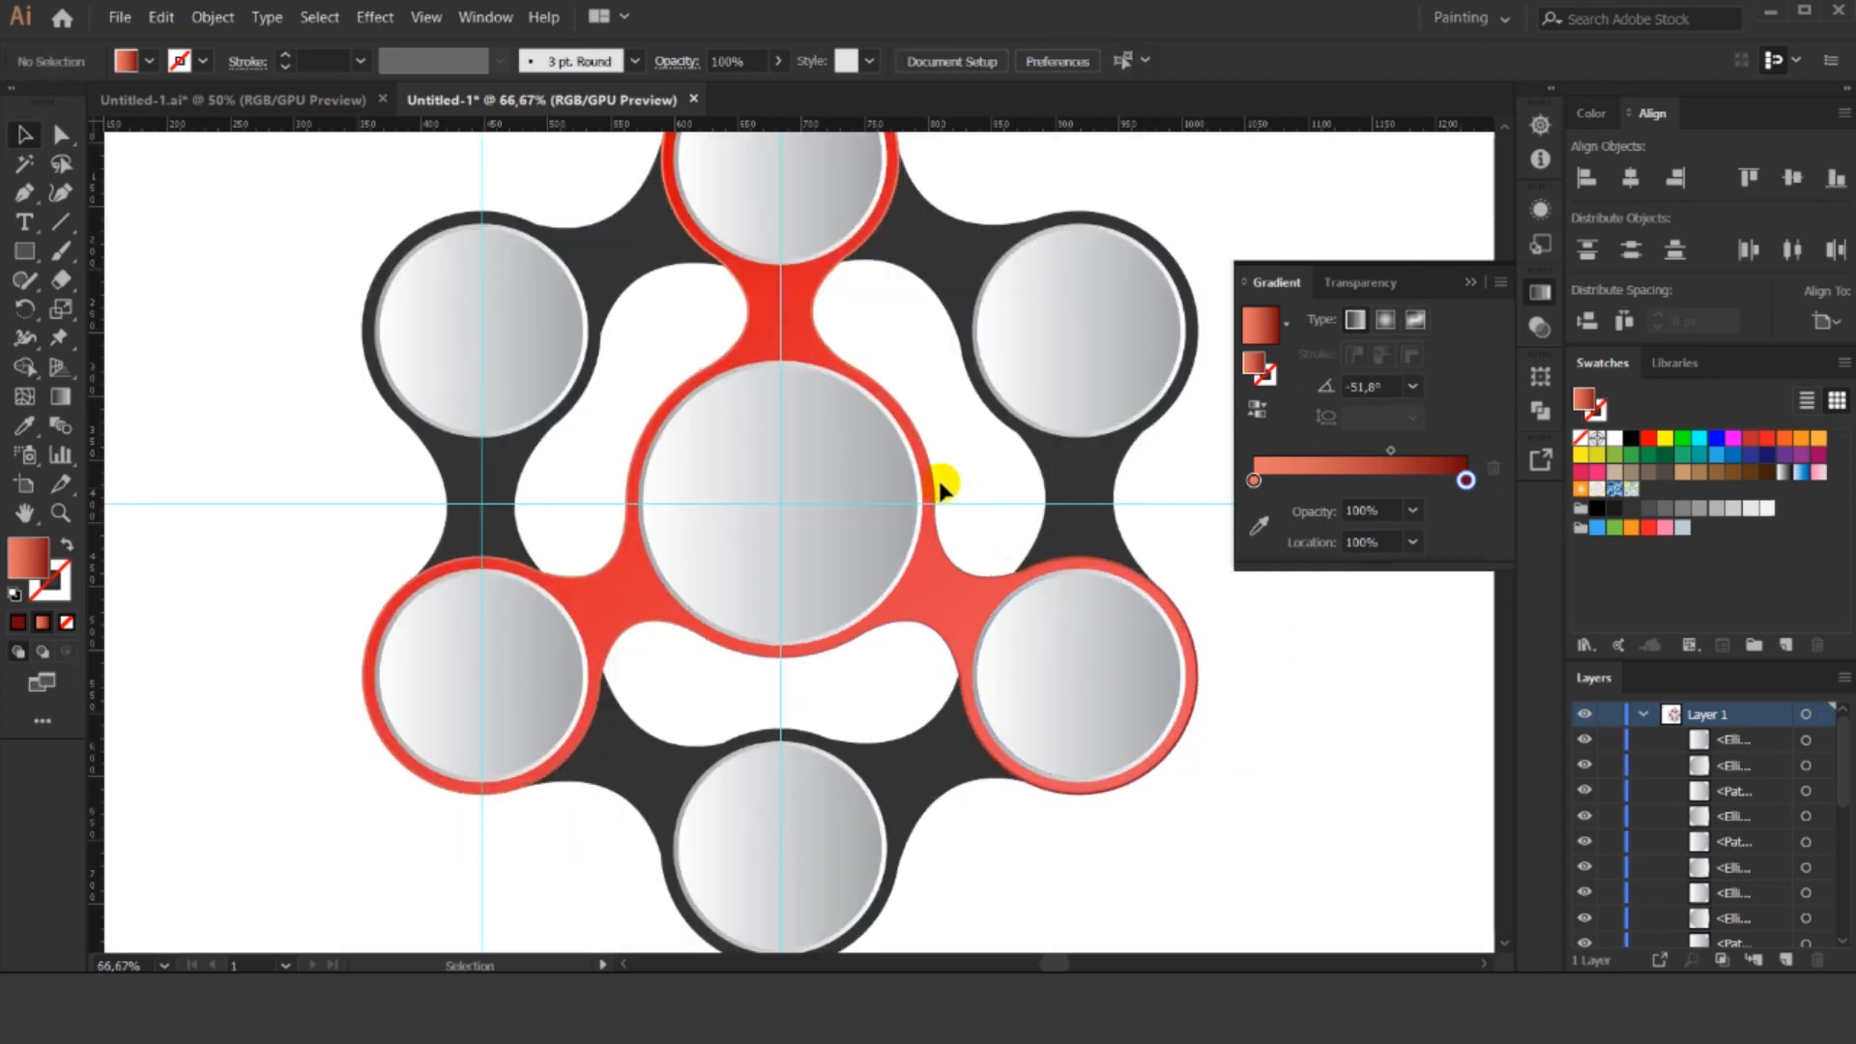
Redraw the outer bridge shape's gradient diagonally from the lower-left circle to the upper-right circle, at about 38.3°, and deselect it.
scroll(934, 480, up, 4)
click(918, 426)
scroll(950, 461, down, 1)
click(60, 396)
drag(493, 729, 1014, 419)
scroll(1089, 493, down, 3)
drag(623, 679, 1141, 273)
scroll(1080, 492, up, 1)
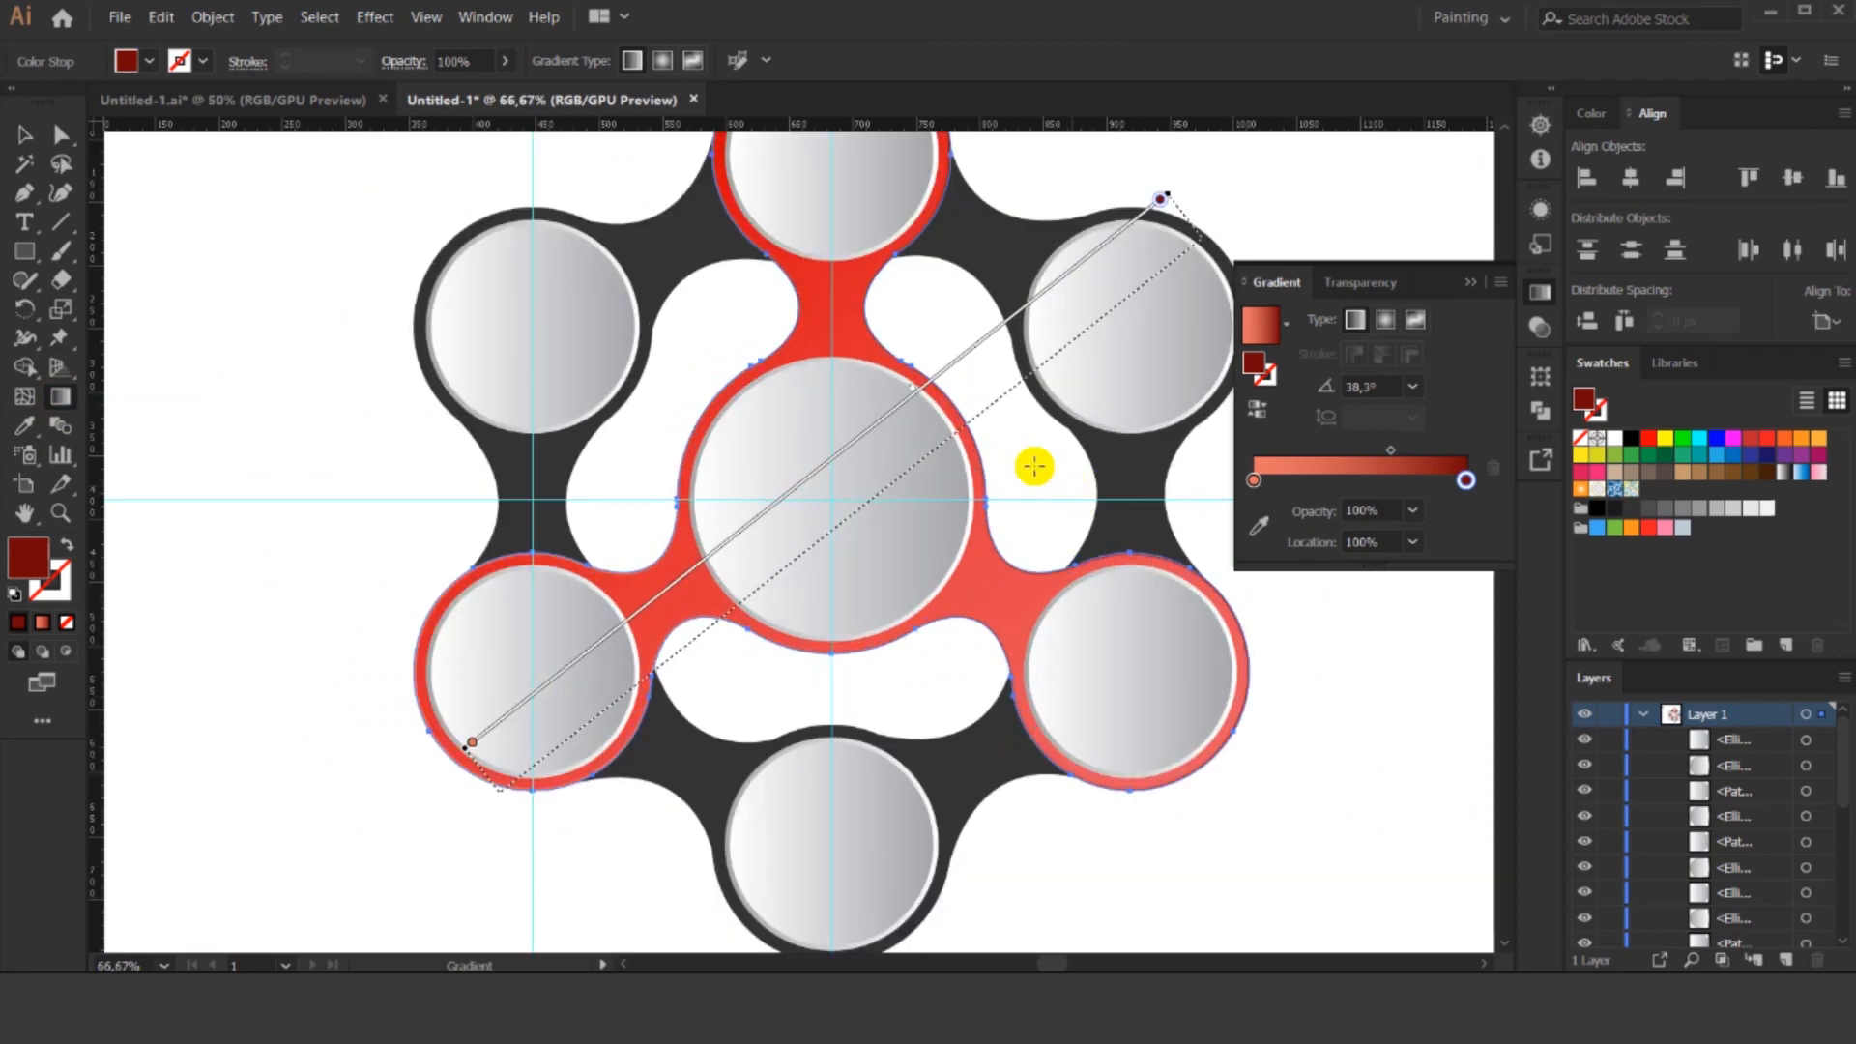
key(ctrl+shift+a)
click(24, 134)
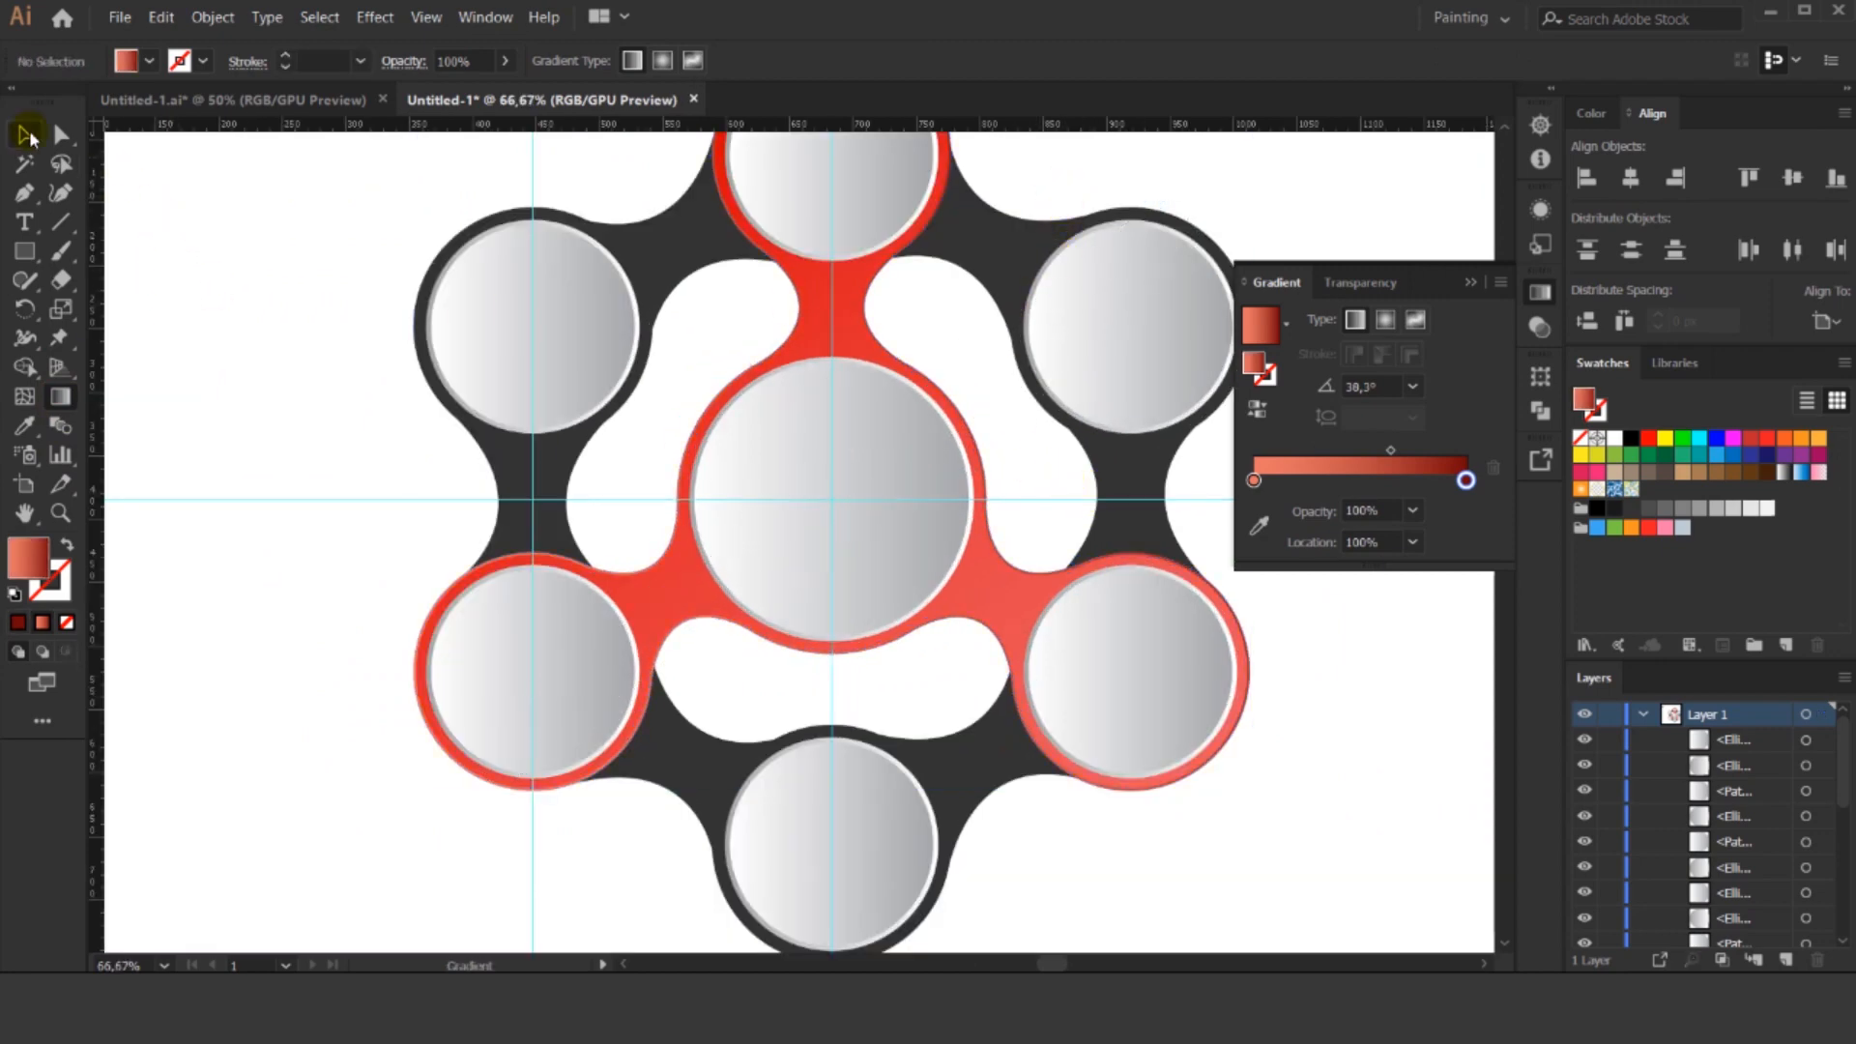
Select the outer bridge shape again and change its light gradient stop to pale pink FFA9A9.
scroll(994, 448, up, 4)
click(928, 478)
scroll(1007, 464, down, 3)
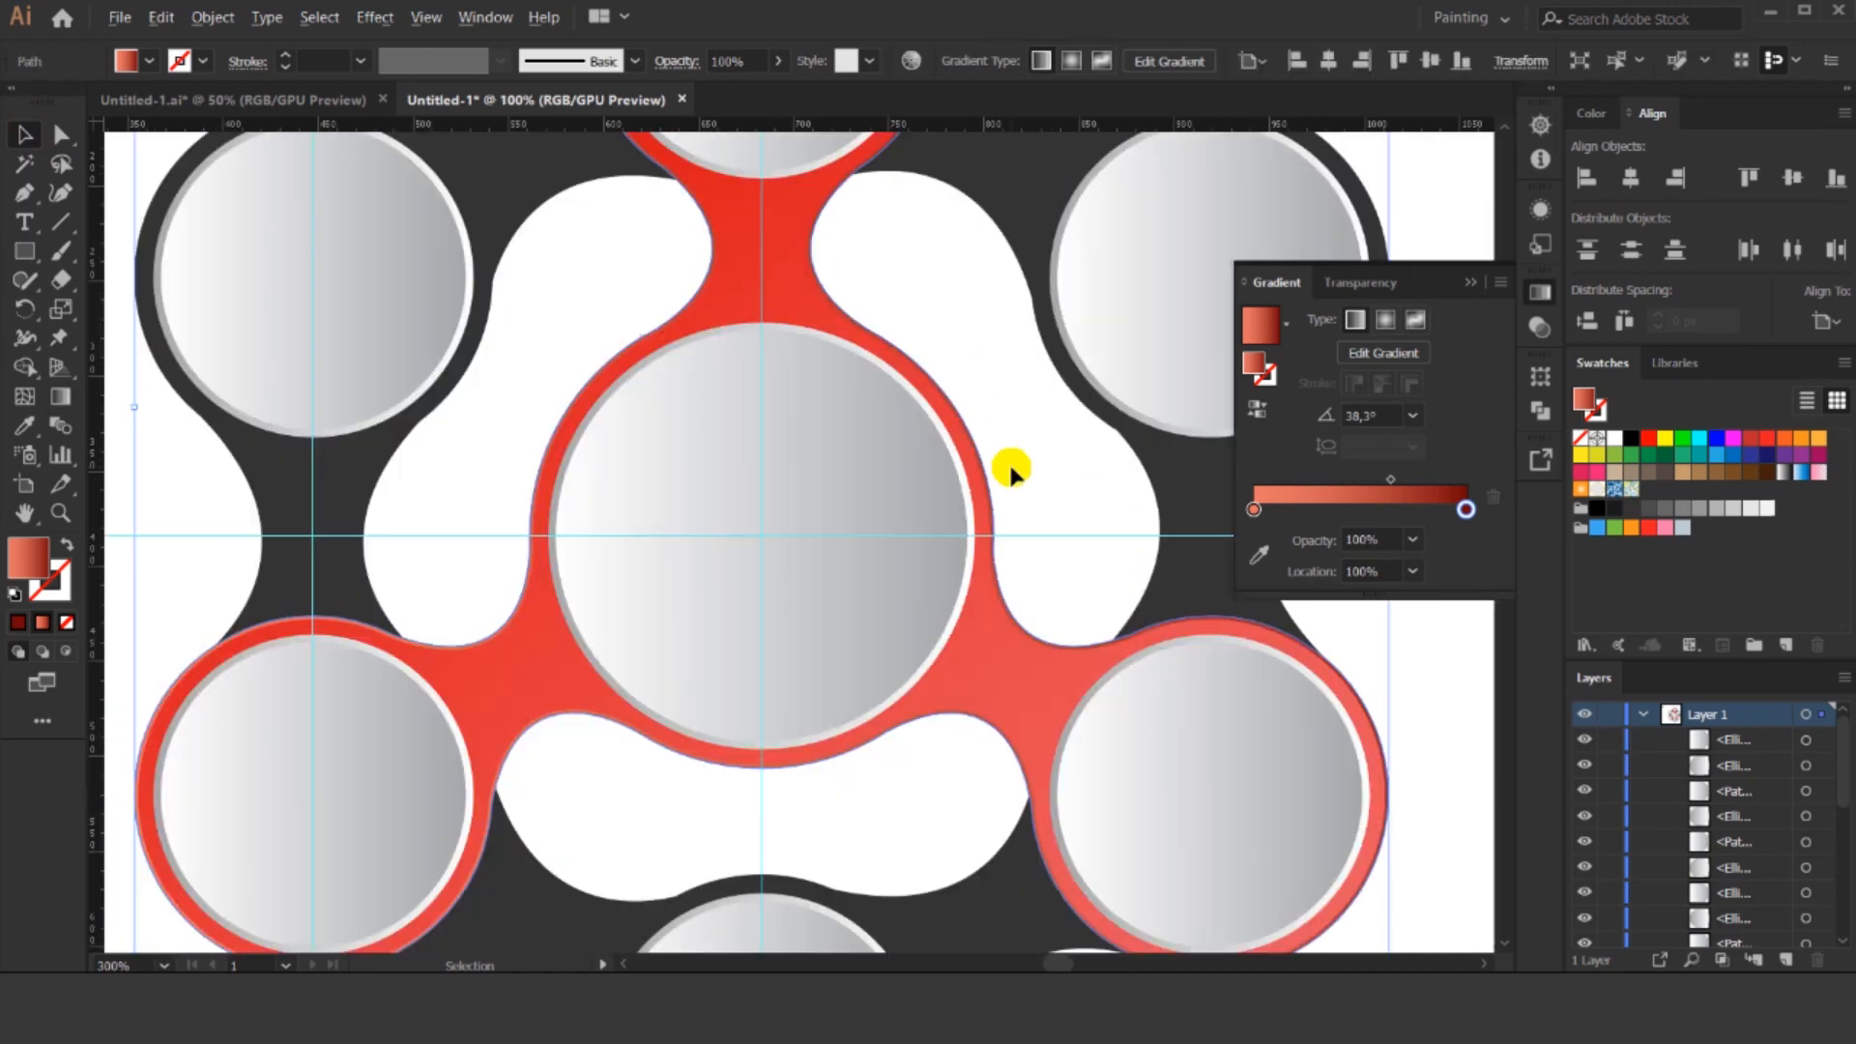
double_click(1254, 513)
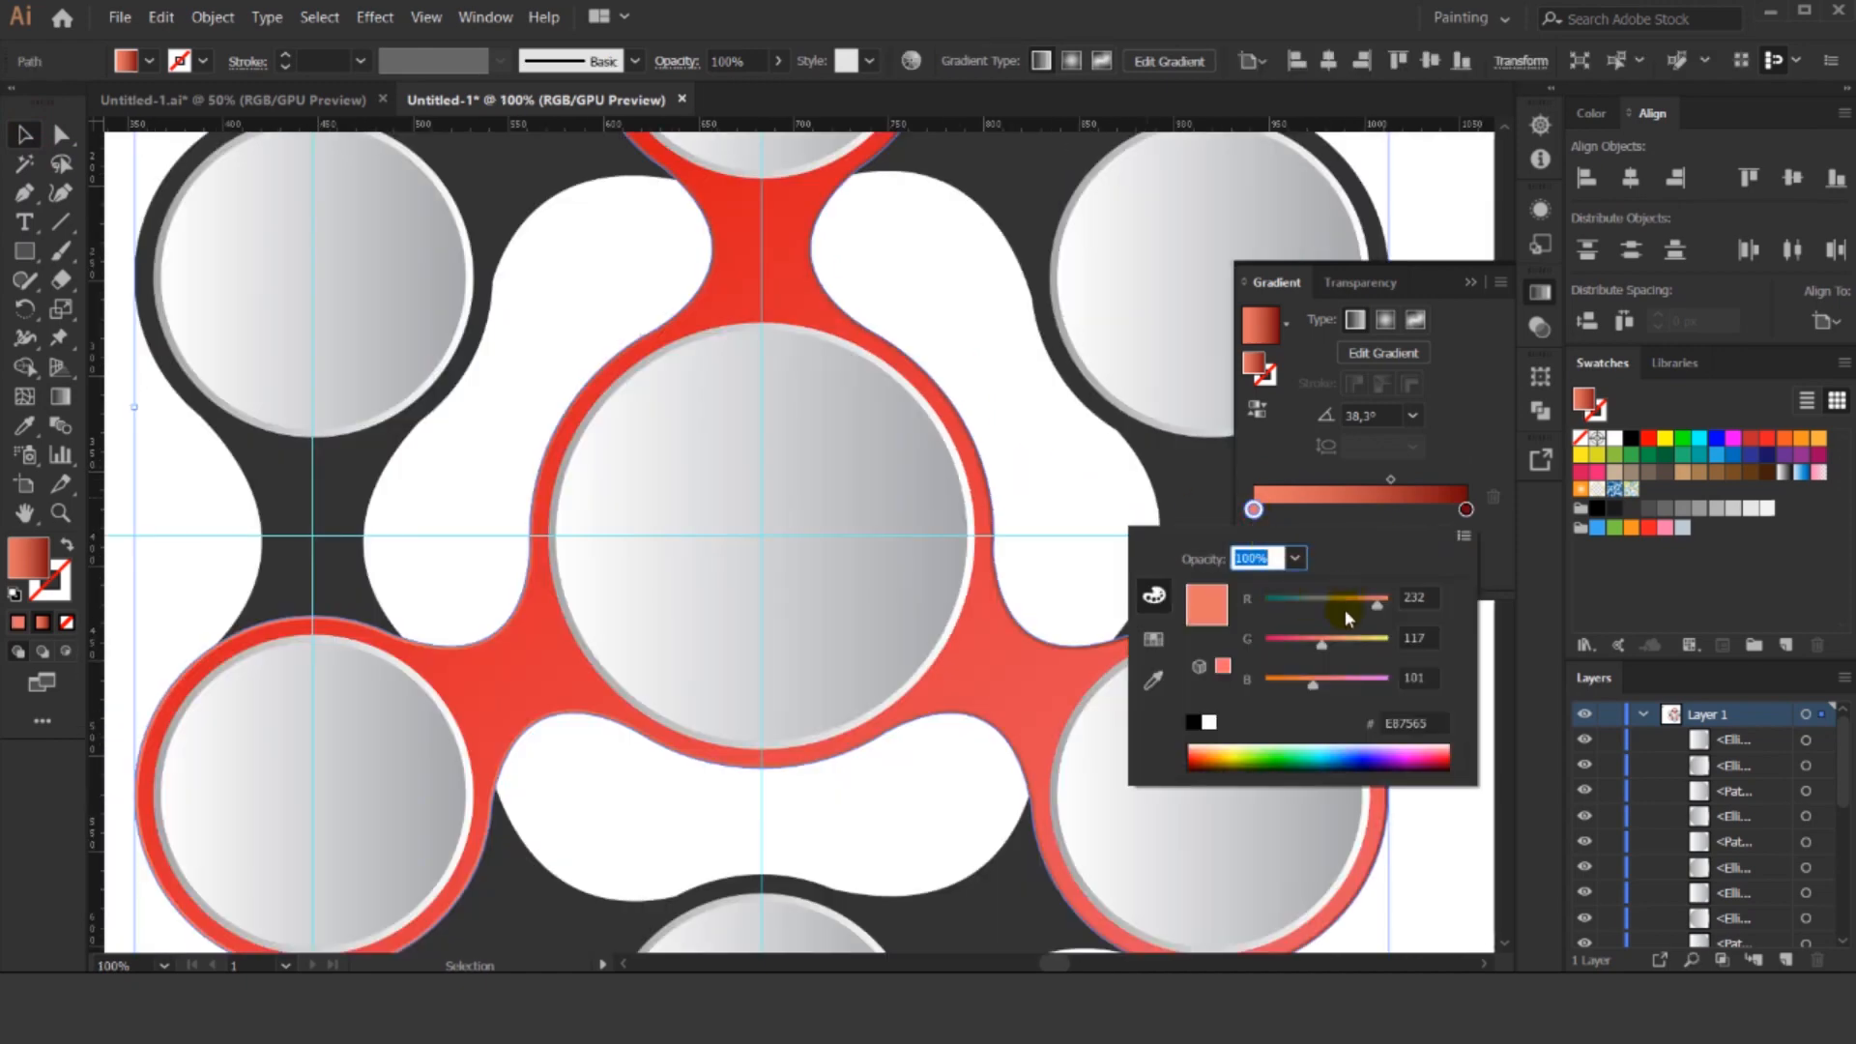
drag(1316, 652, 1291, 655)
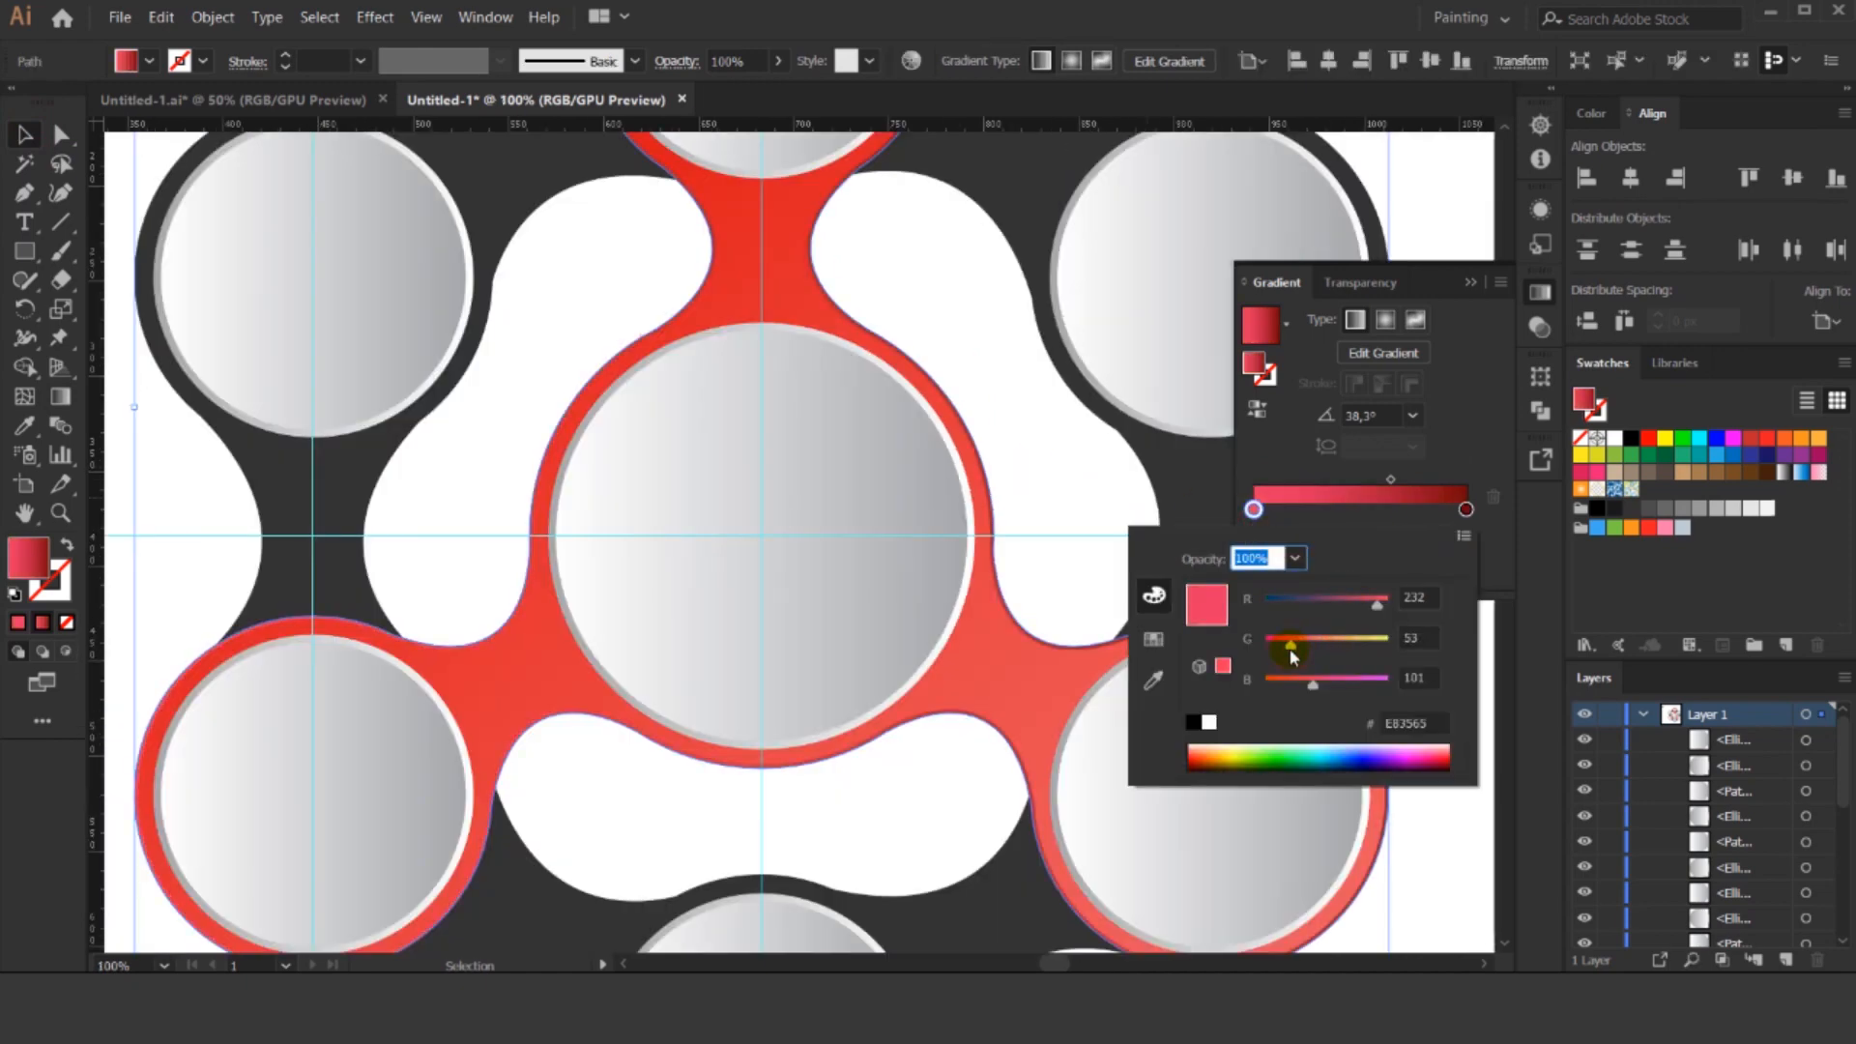
drag(1394, 603, 1396, 603)
double_click(24, 560)
mouse_move(1296, 393)
mouse_down()
mouse_move(1173, 303)
mouse_move(1256, 206)
mouse_up()
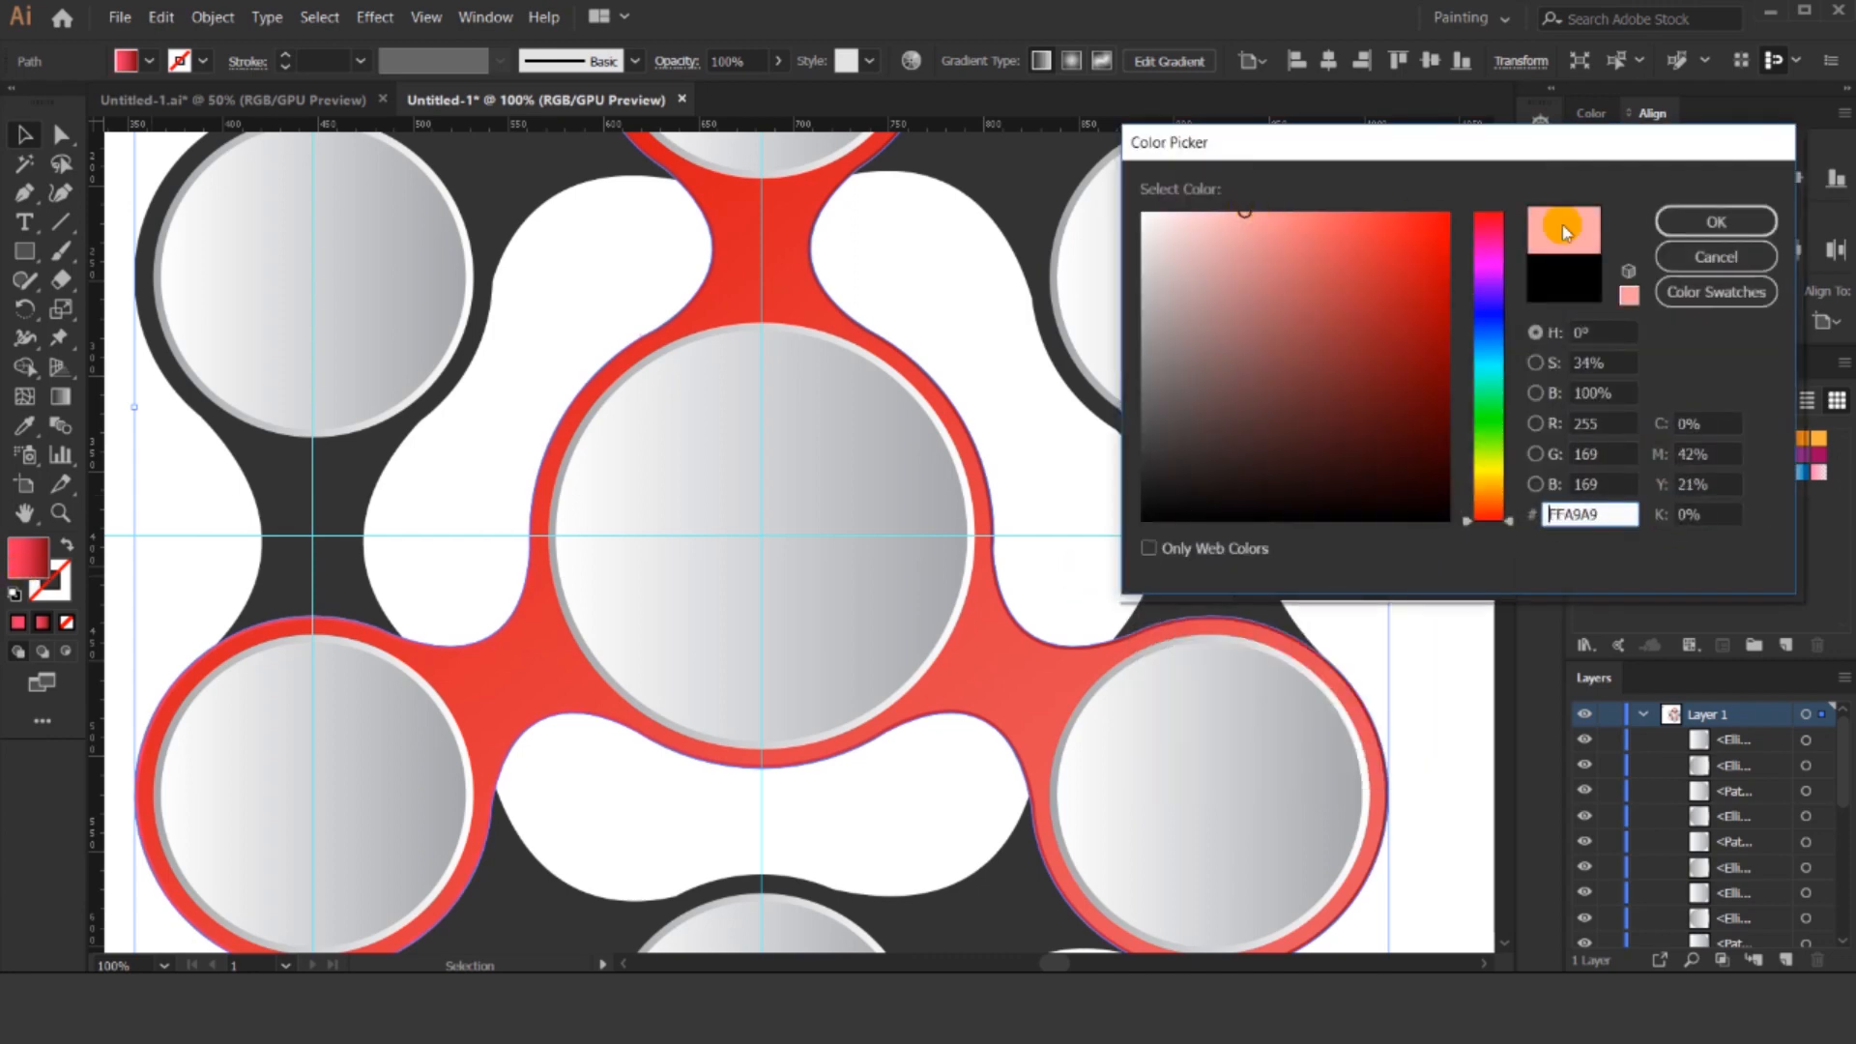
click(1701, 222)
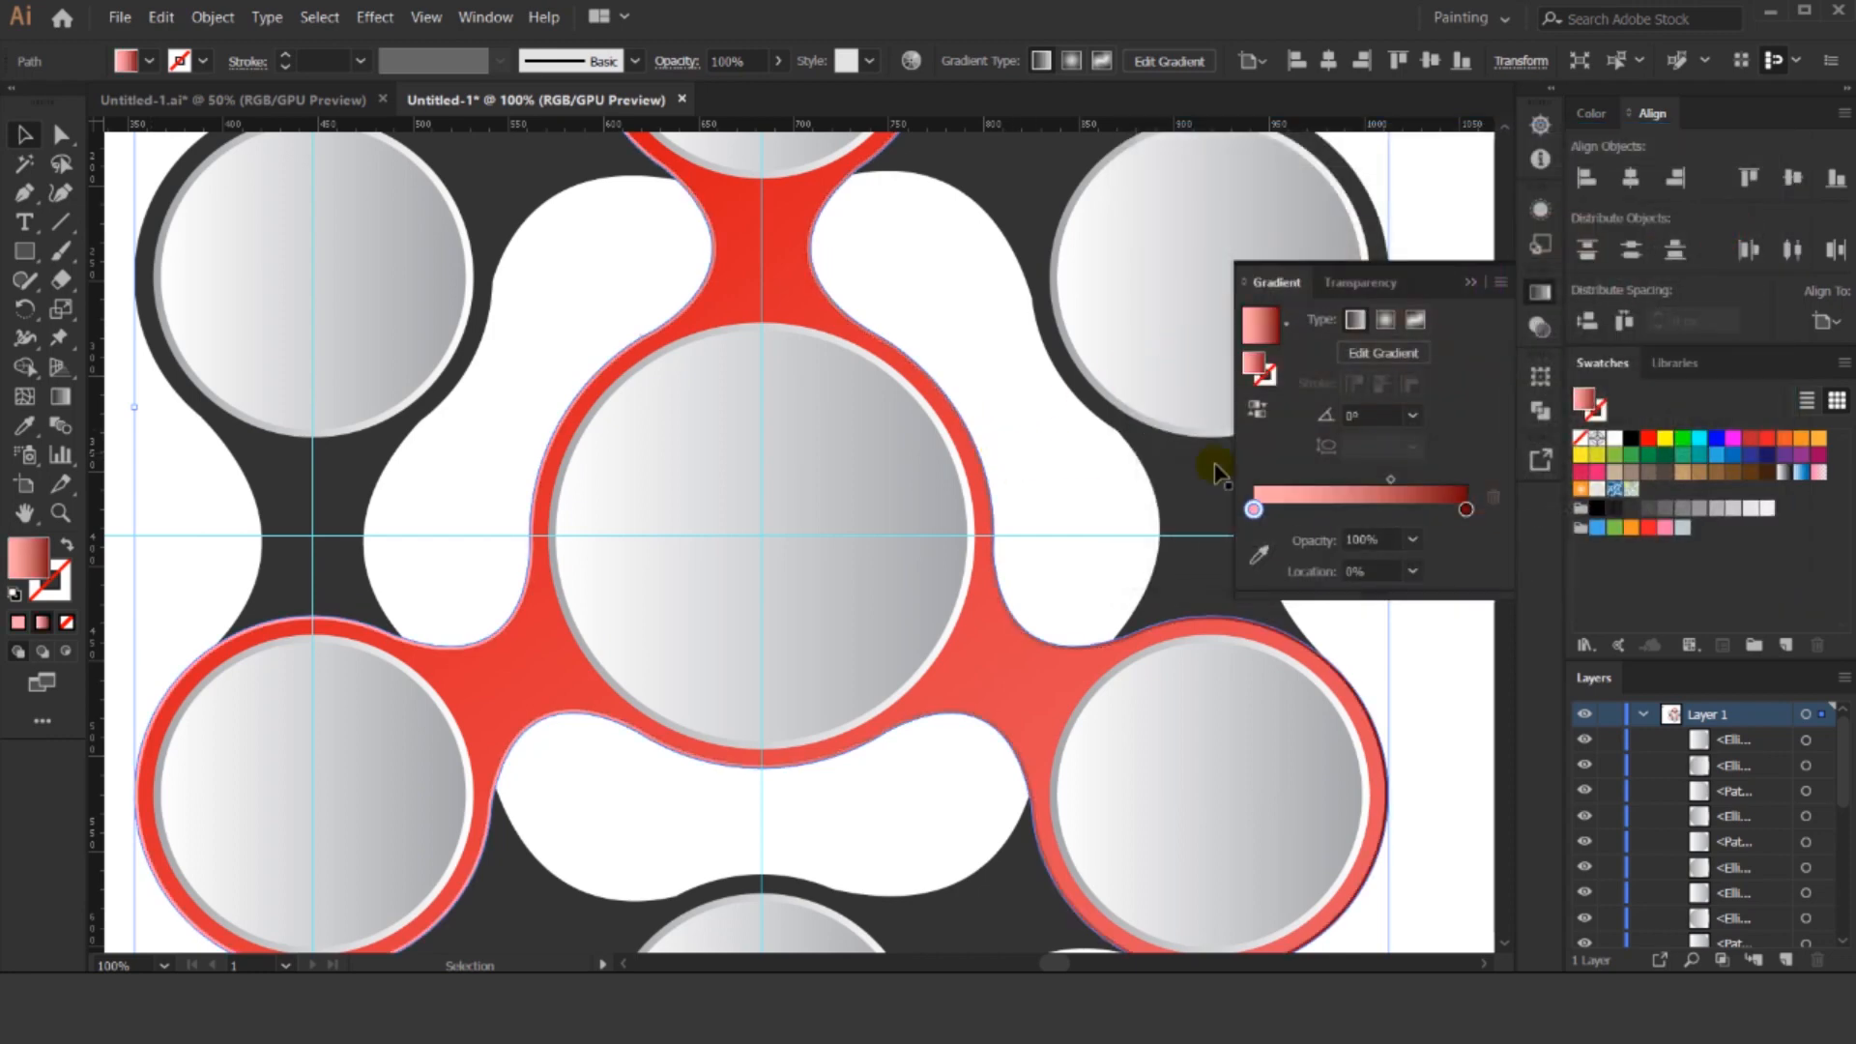
Move the outer shape's gradient midpoint to 52.92% and deselect the shape.
drag(1397, 483, 1374, 483)
click(1060, 484)
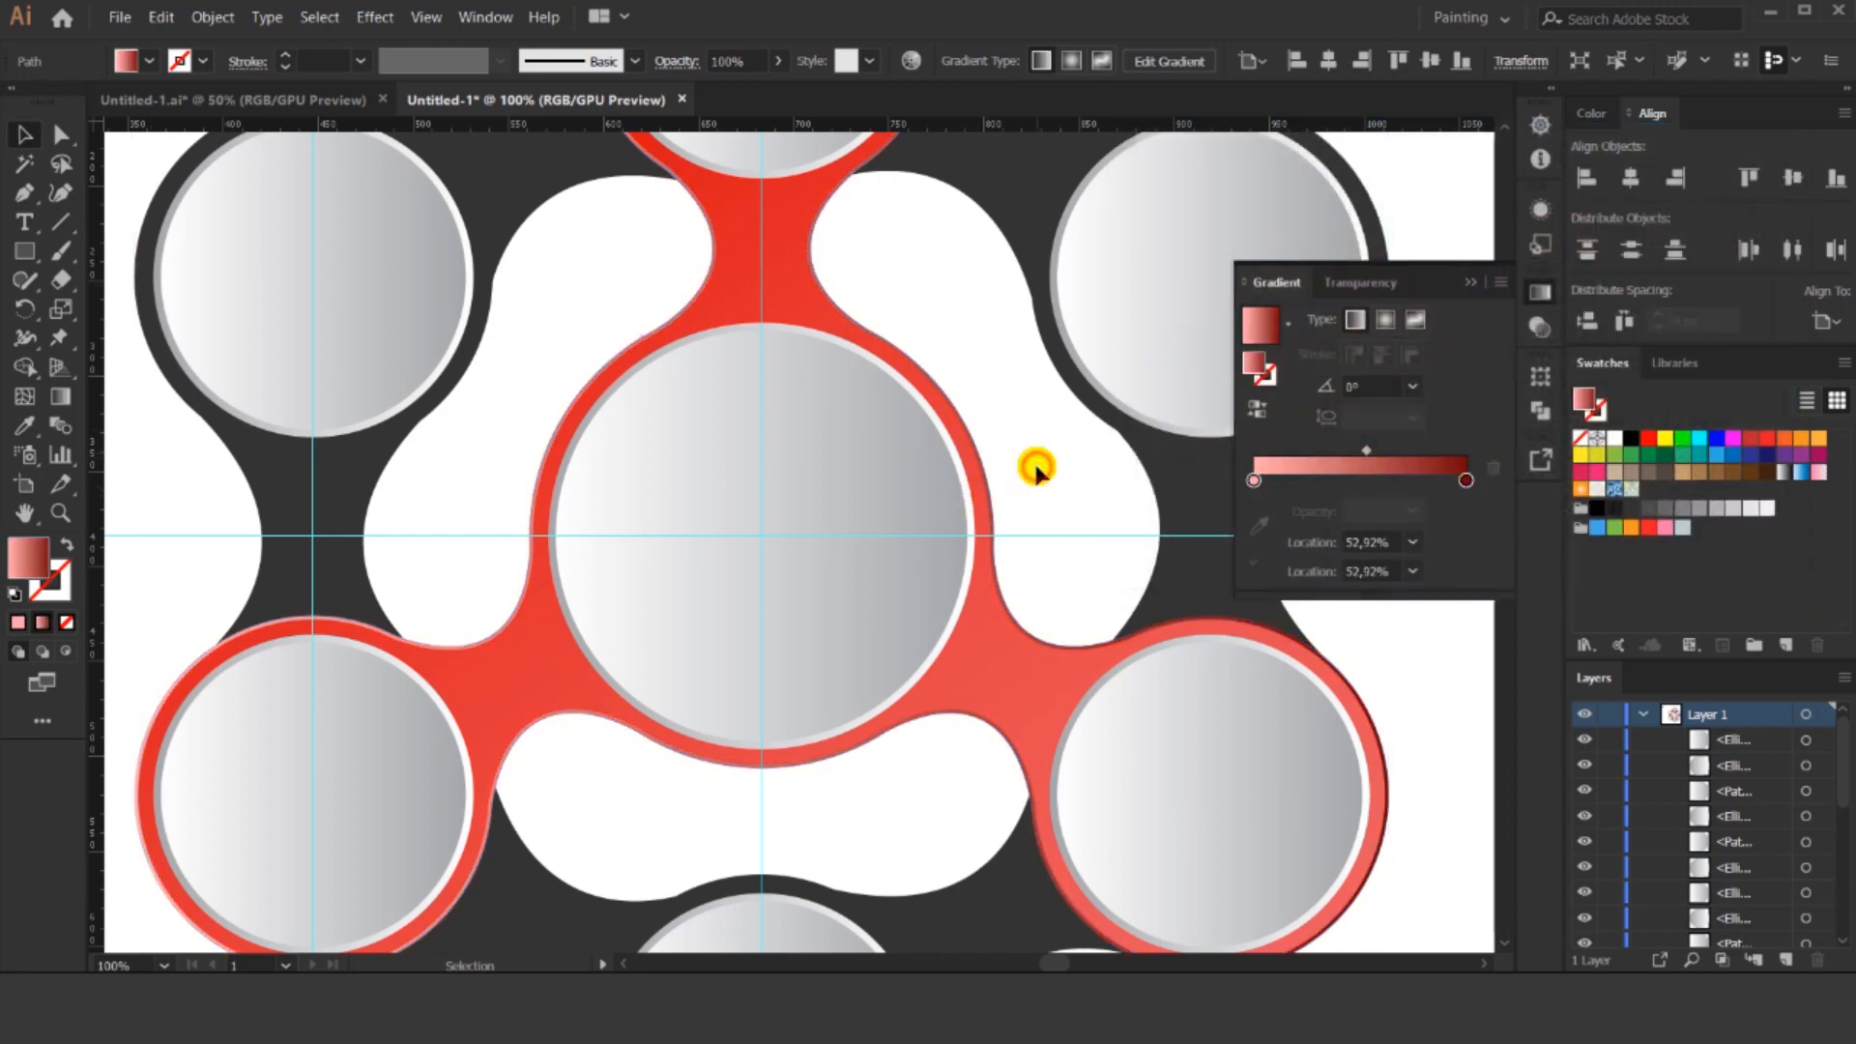
scroll(1035, 464, down, 2)
scroll(966, 766, up, 1)
drag(1127, 763, 1074, 786)
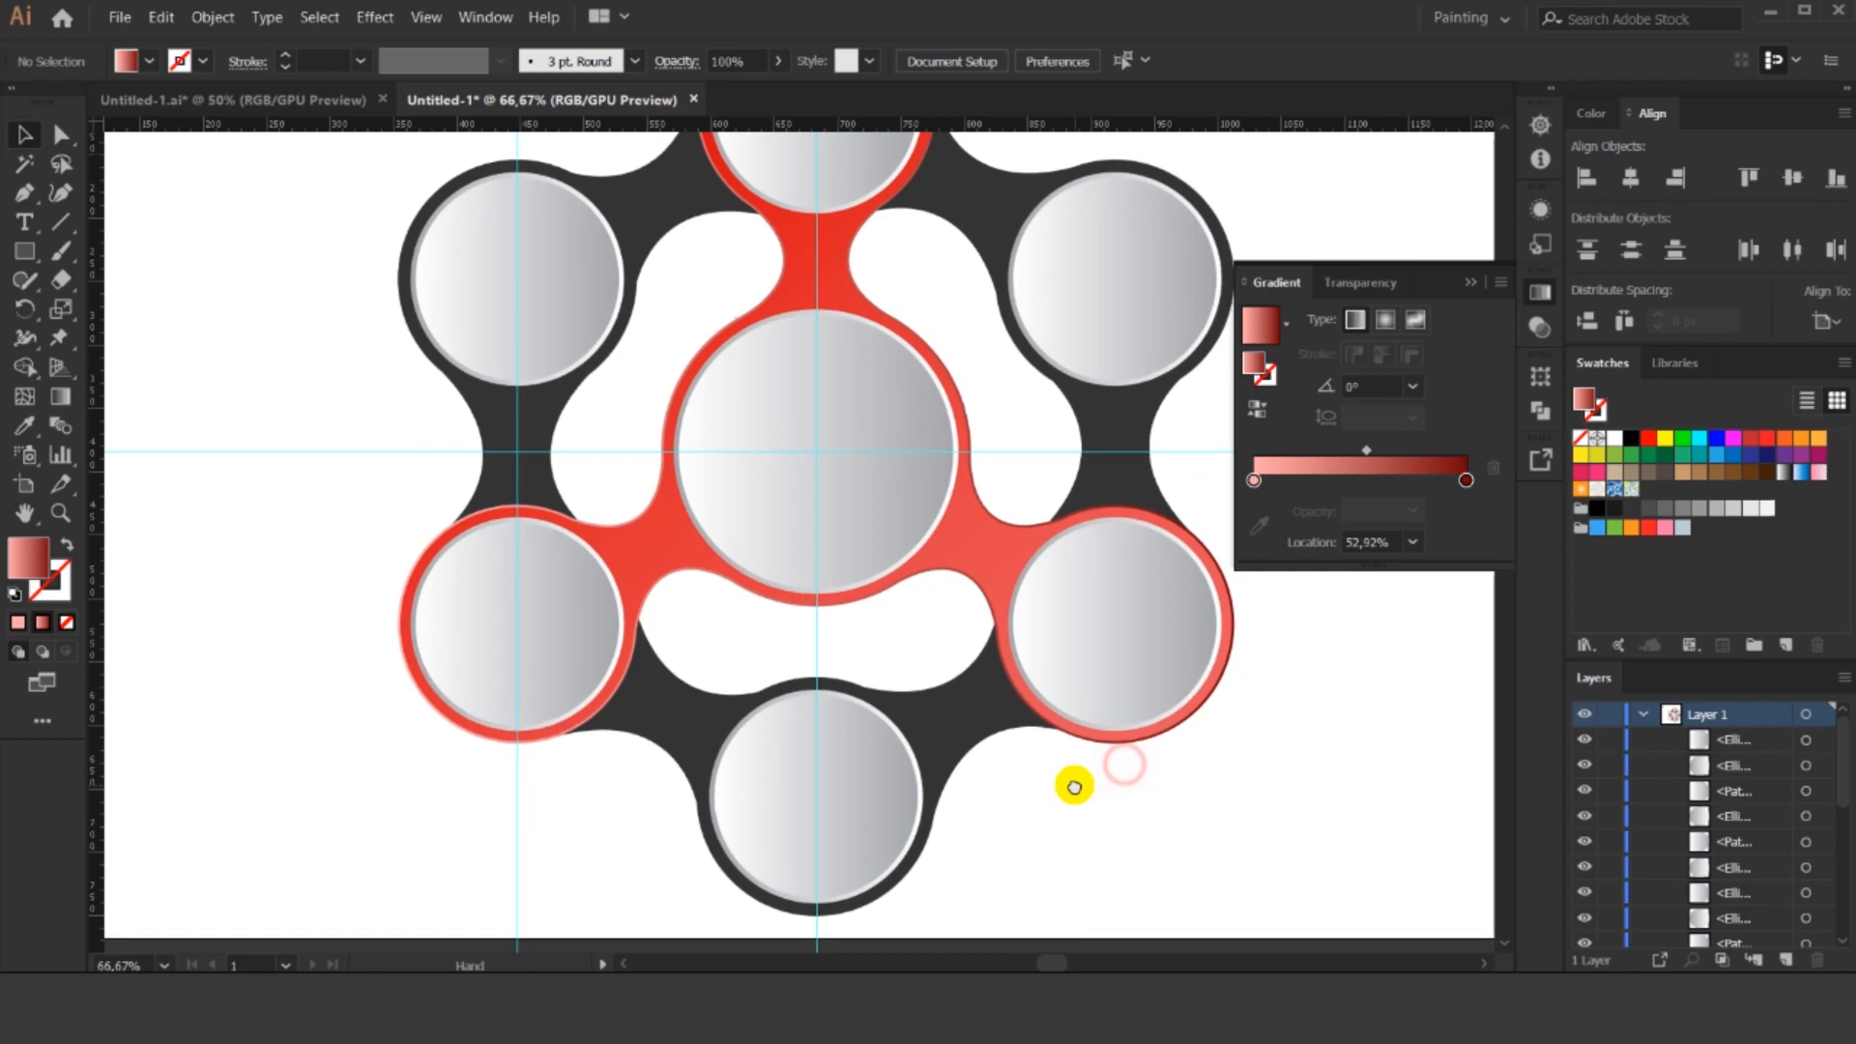
click(1468, 283)
Apply the blue-grey gradient from the sample square above the artboard to the dark outer-ring bridge group.
scroll(1402, 358, up, 2)
click(1133, 537)
scroll(1133, 543, down, 1)
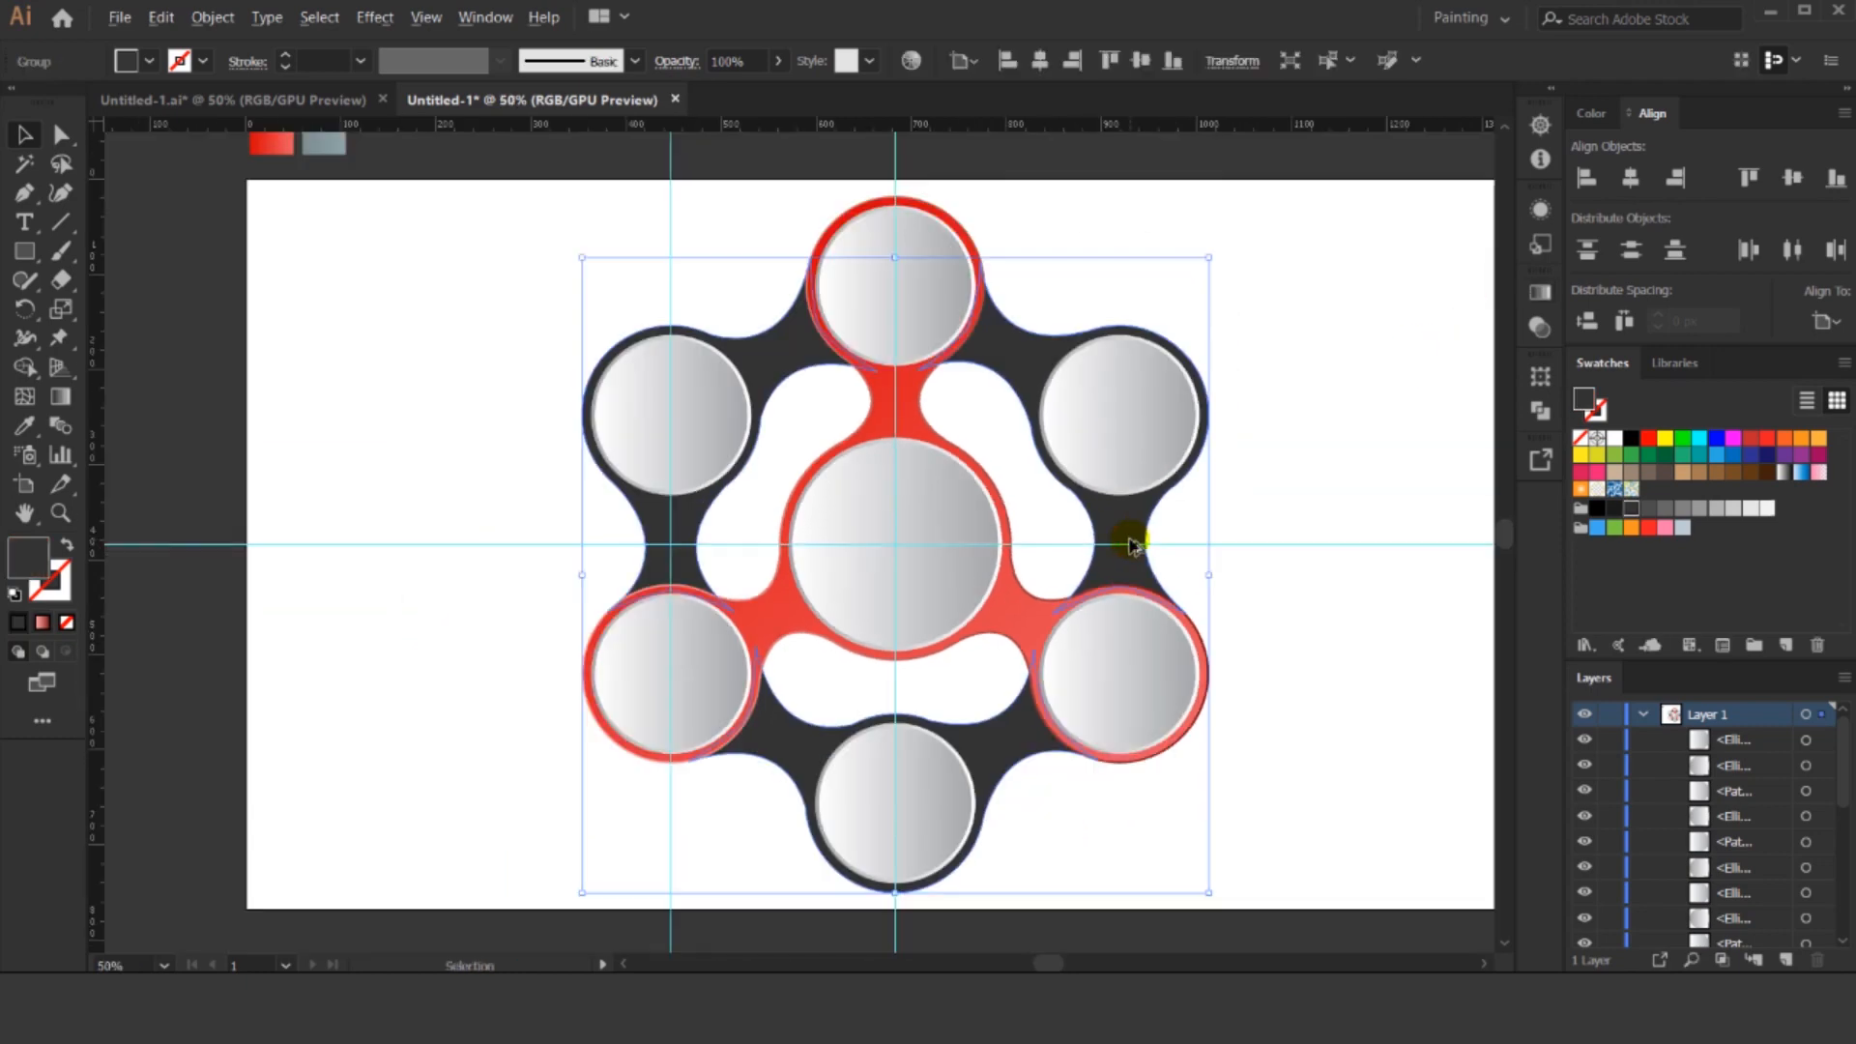
click(25, 426)
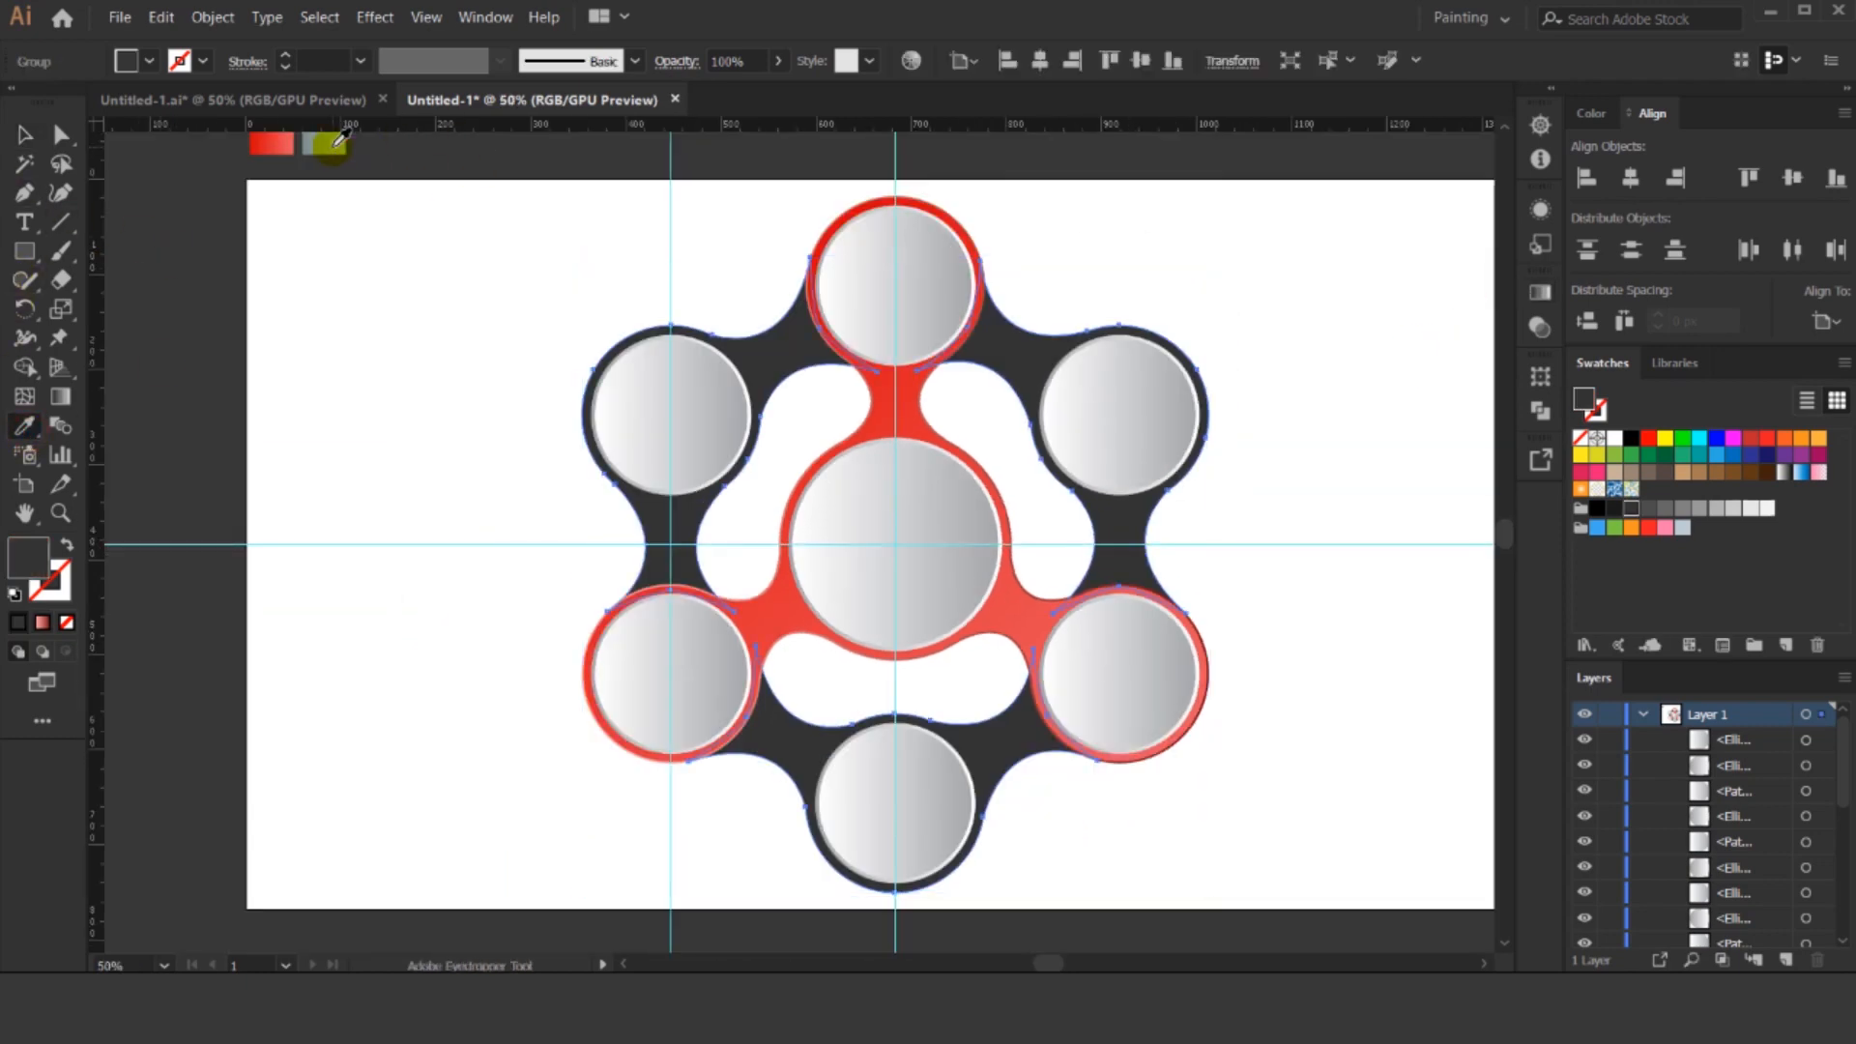
click(324, 143)
click(23, 134)
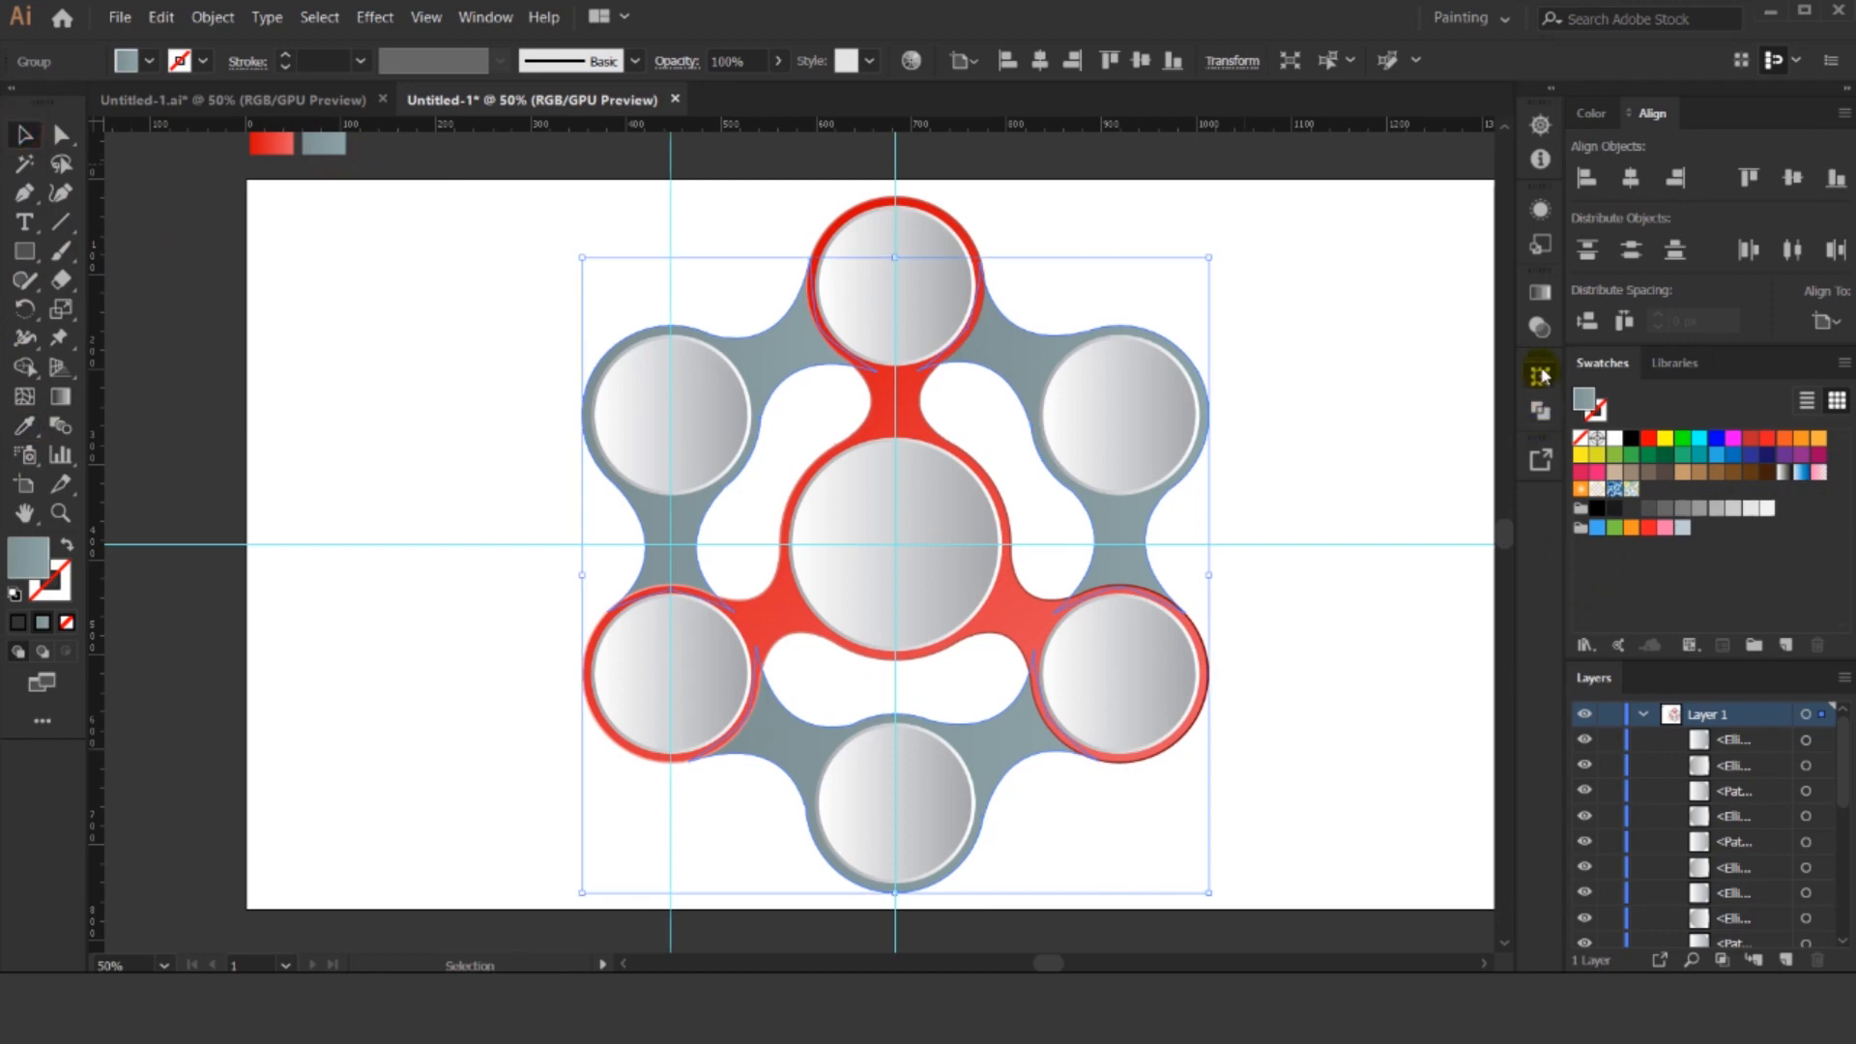
Check the colour codes of both stops in the outer-ring group's blue-grey gradient.
click(1540, 298)
double_click(1271, 480)
click(1431, 688)
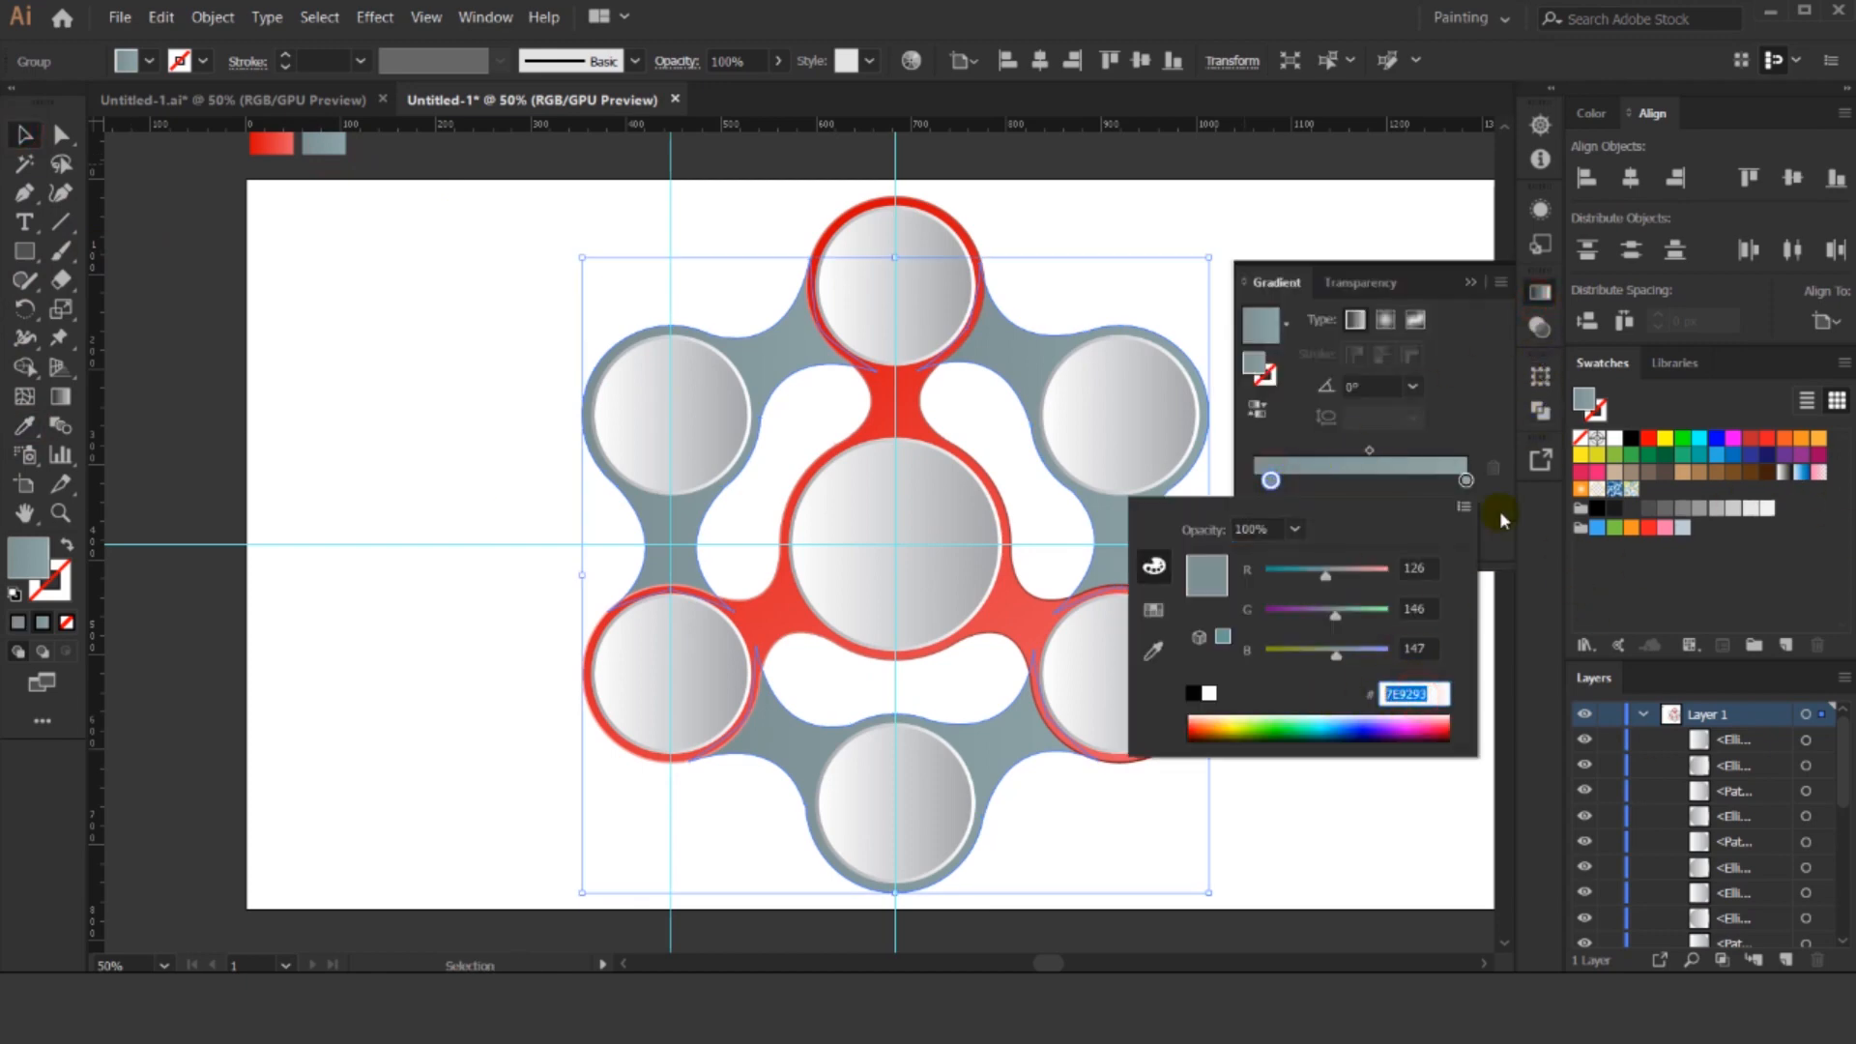
double_click(1467, 481)
click(1437, 682)
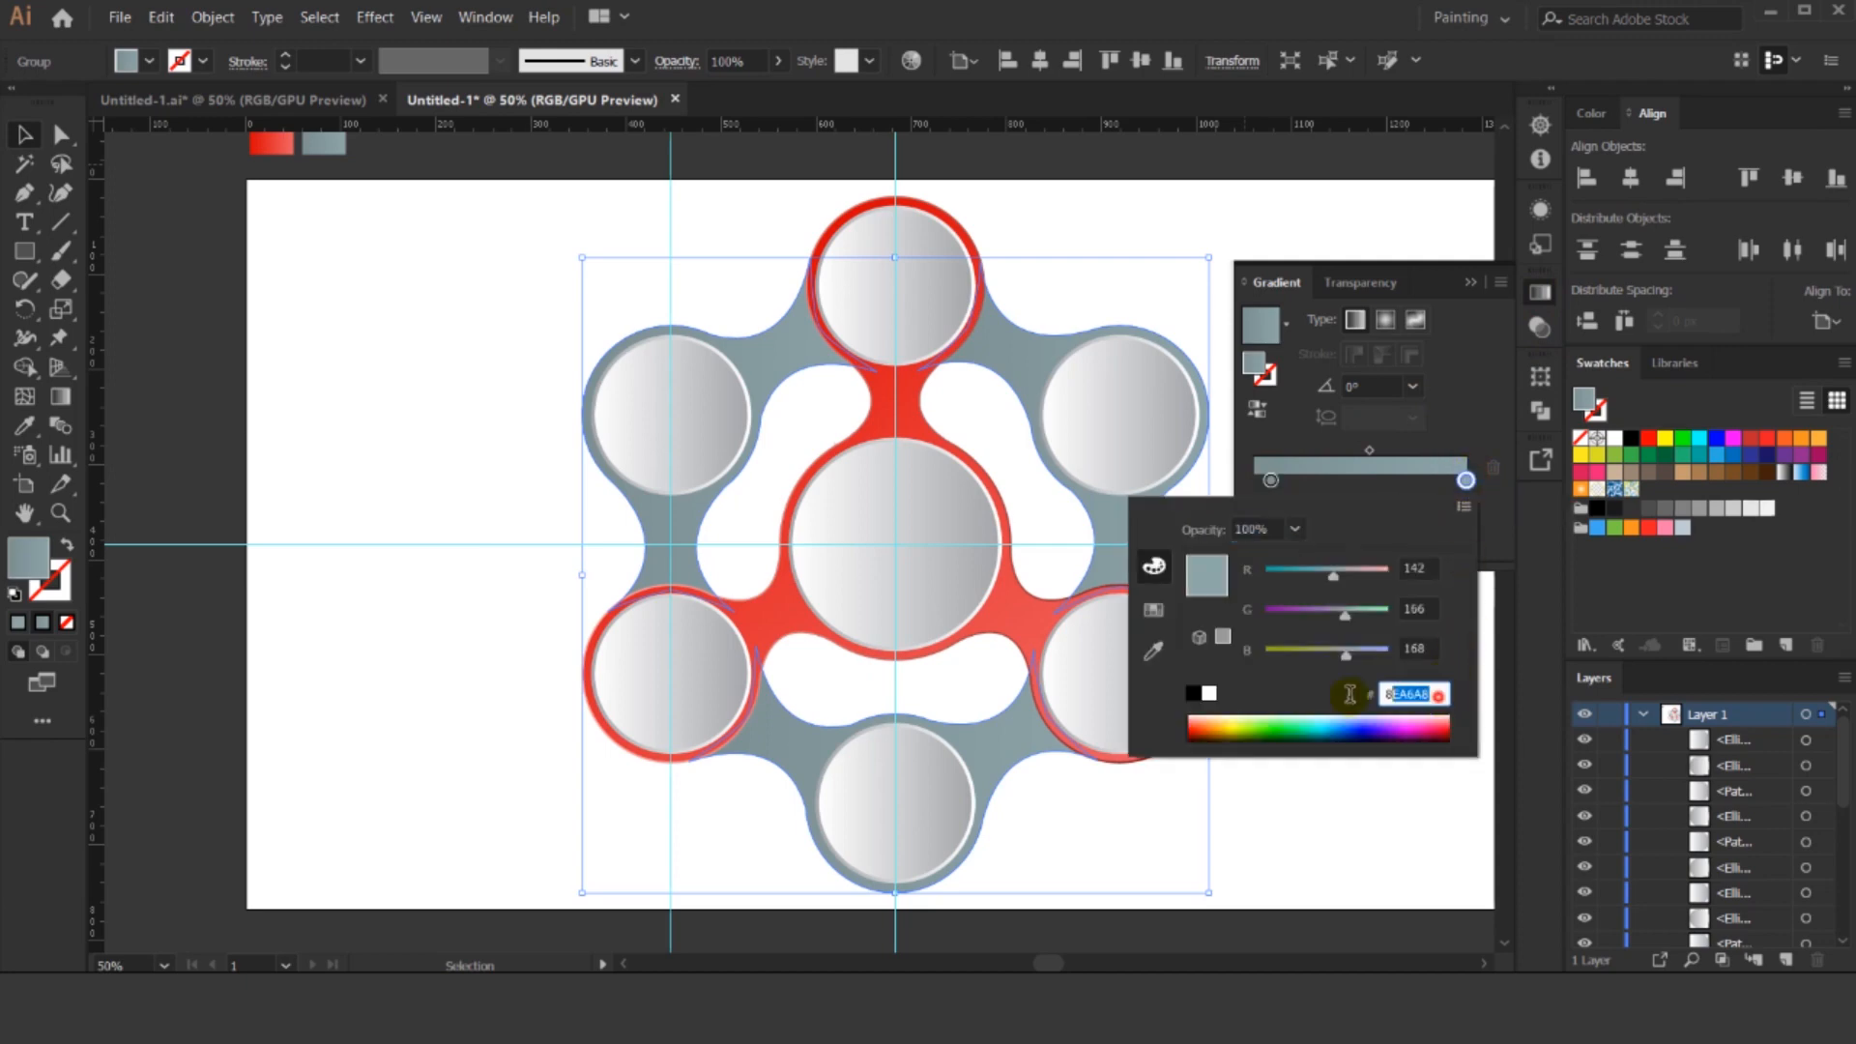
click(21, 133)
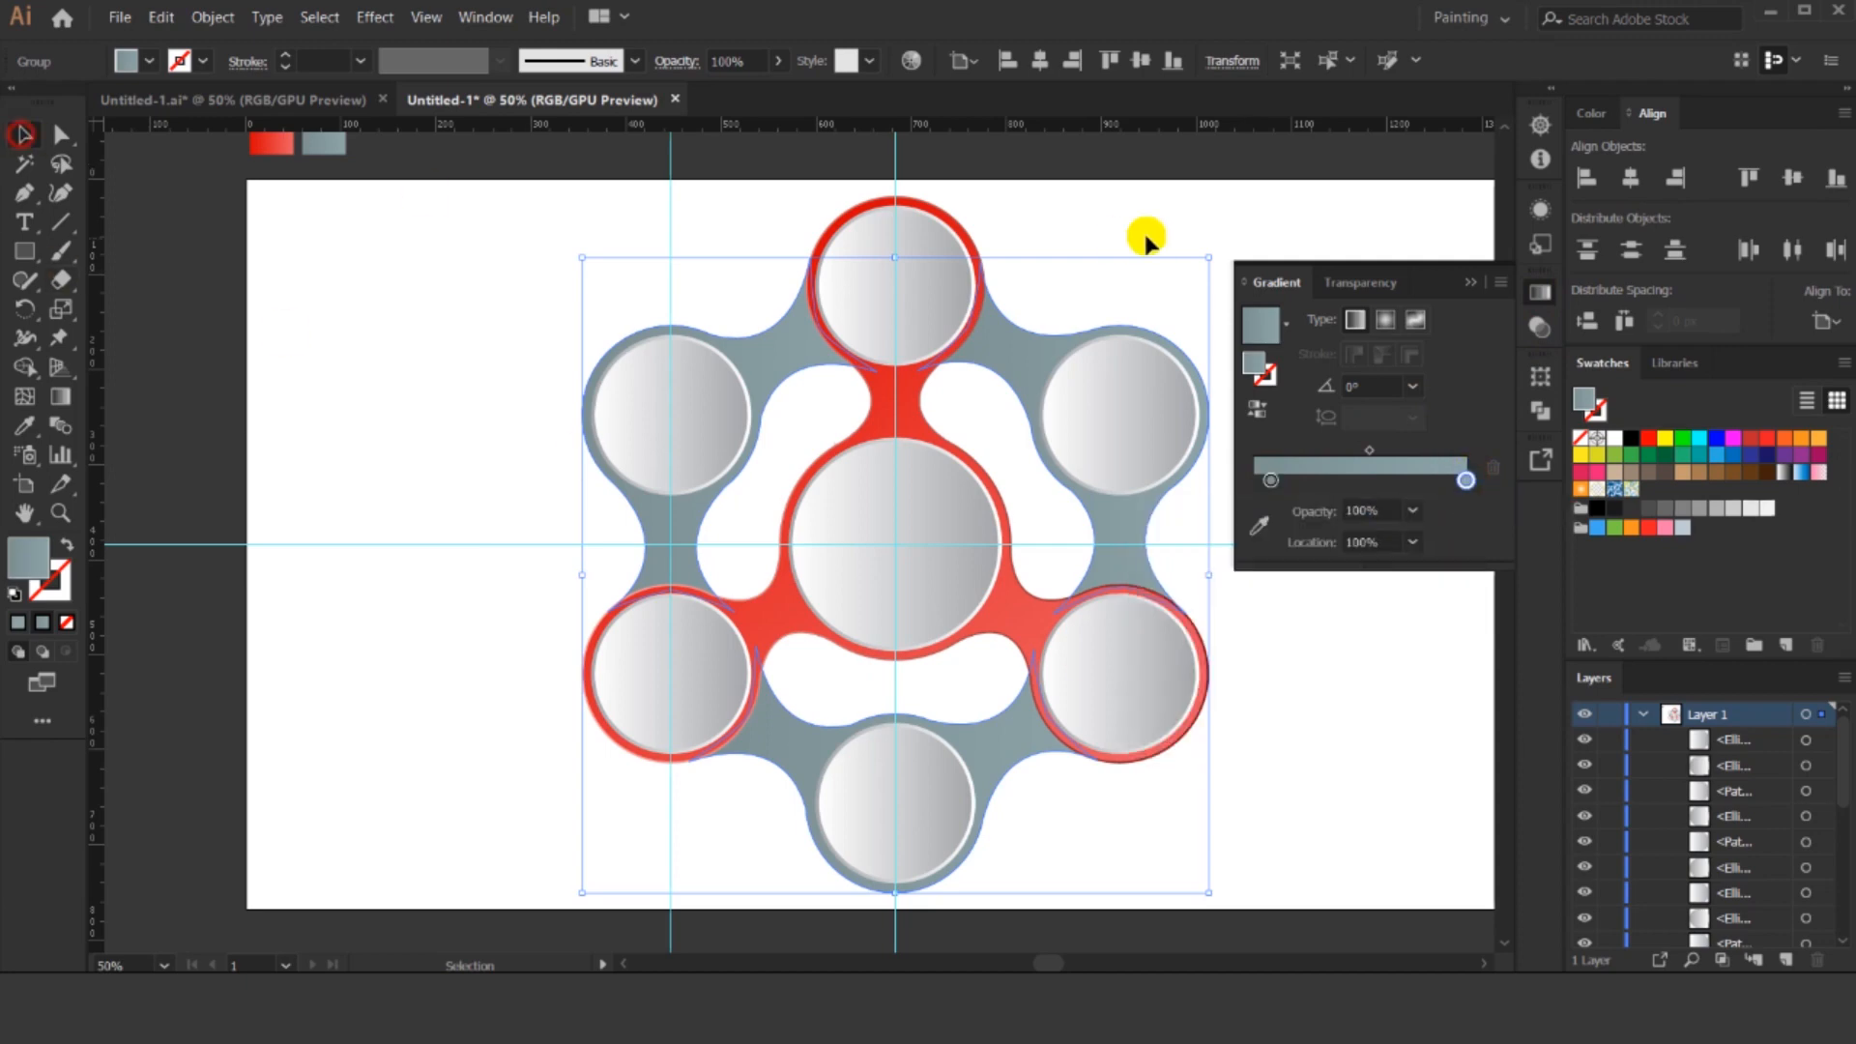
click(1469, 279)
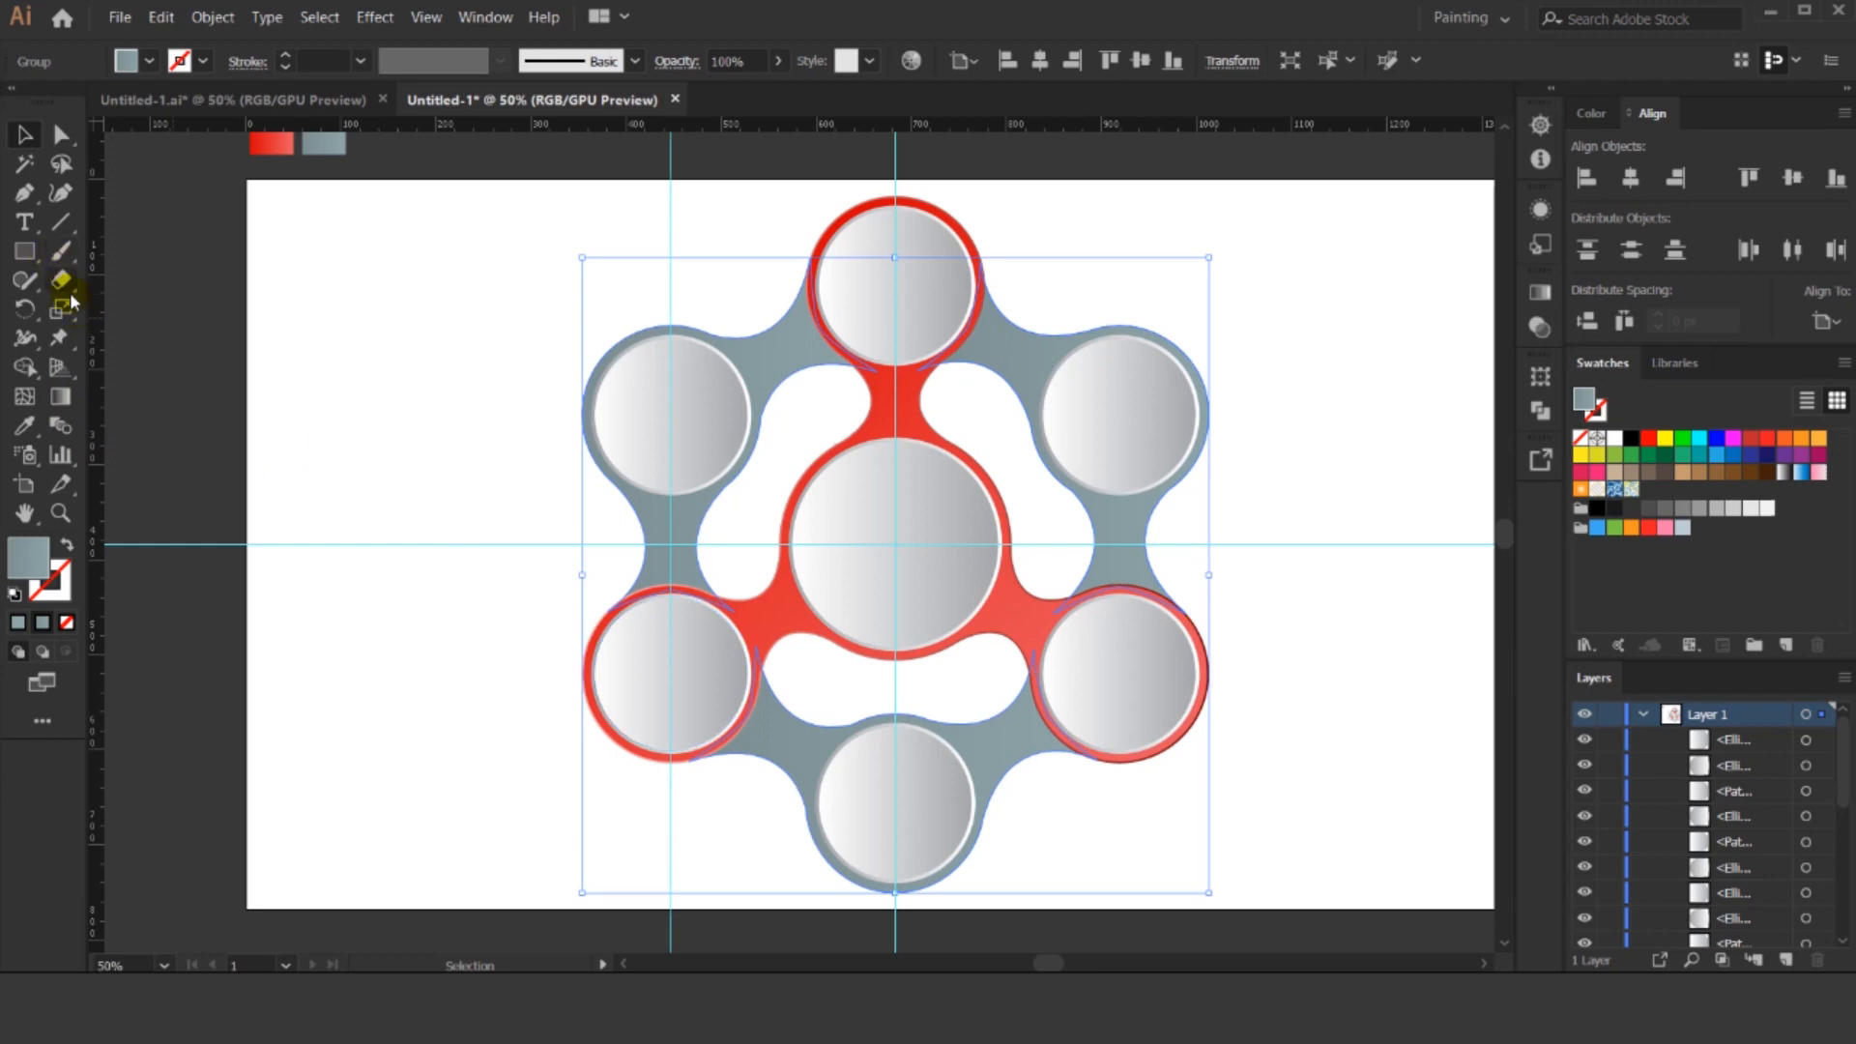
Draw the blue-grey group's gradient diagonally from the lower-left circle to just above the upper-right circle.
click(60, 396)
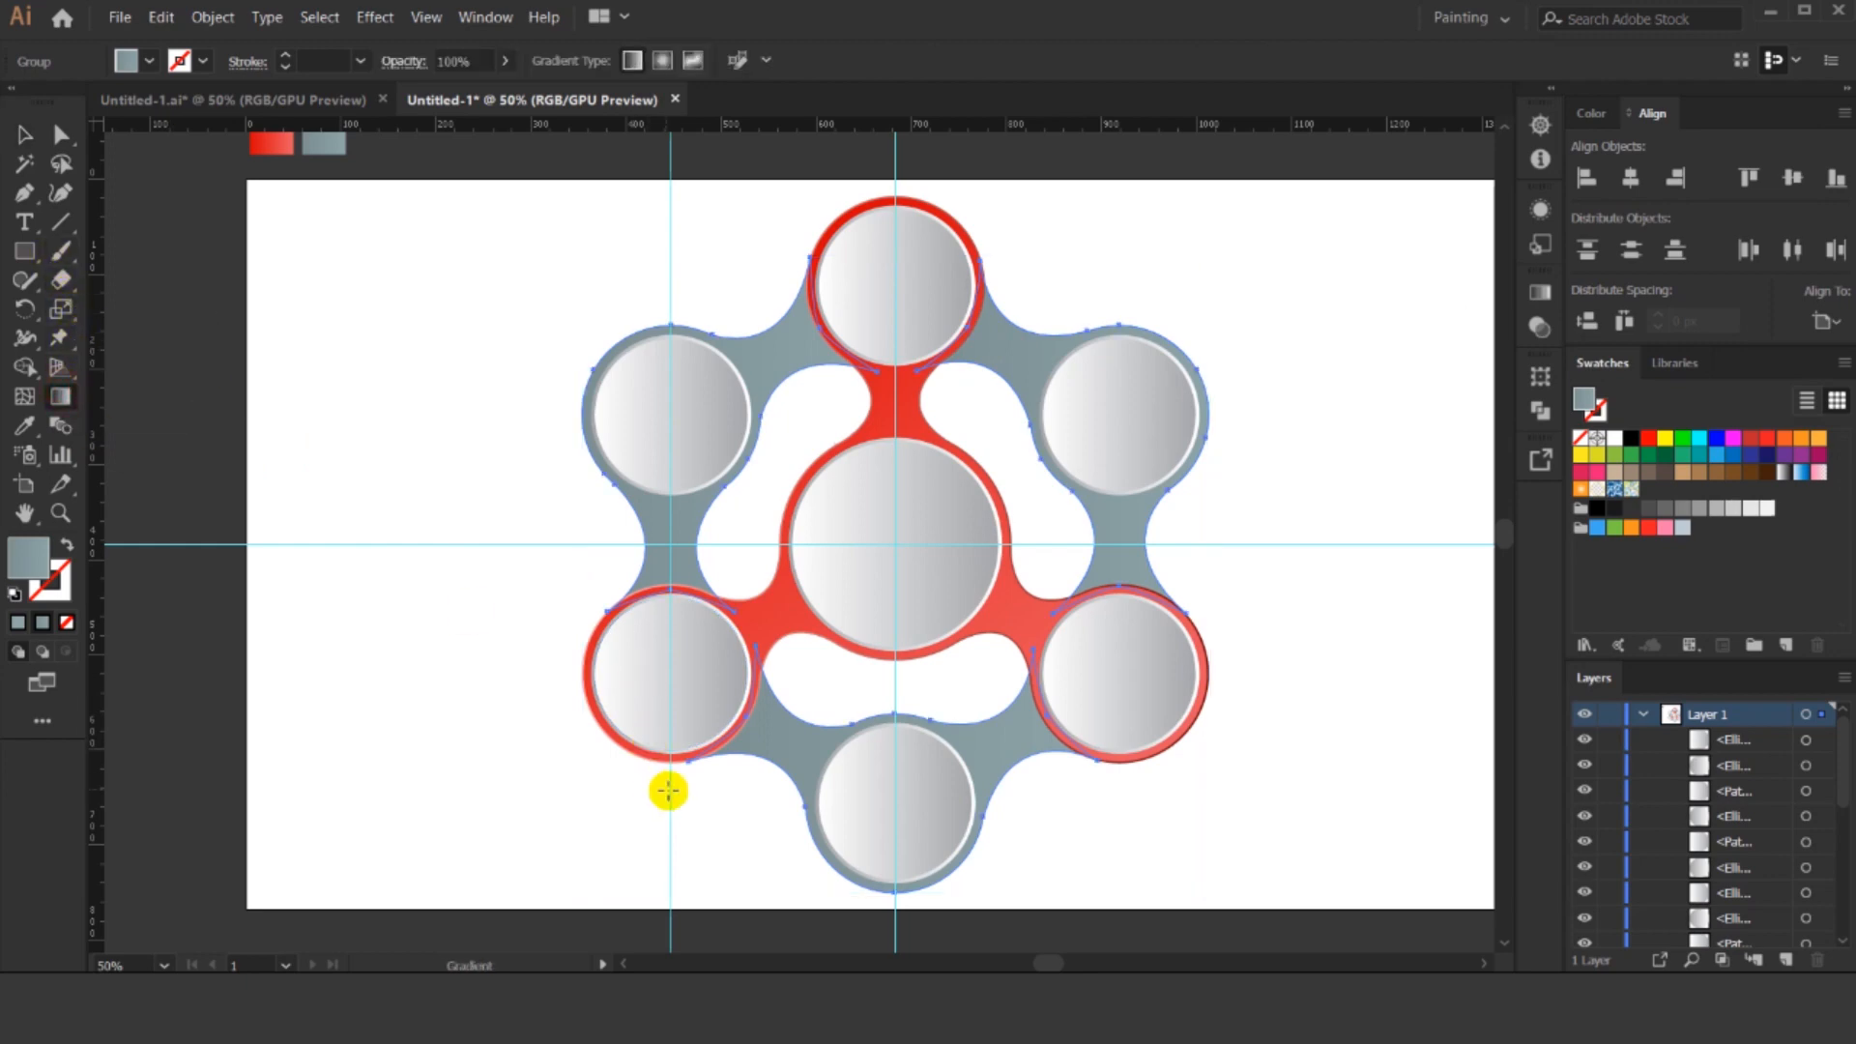
drag(666, 790, 1001, 325)
drag(654, 758, 949, 330)
drag(859, 481, 827, 532)
drag(698, 771, 1101, 268)
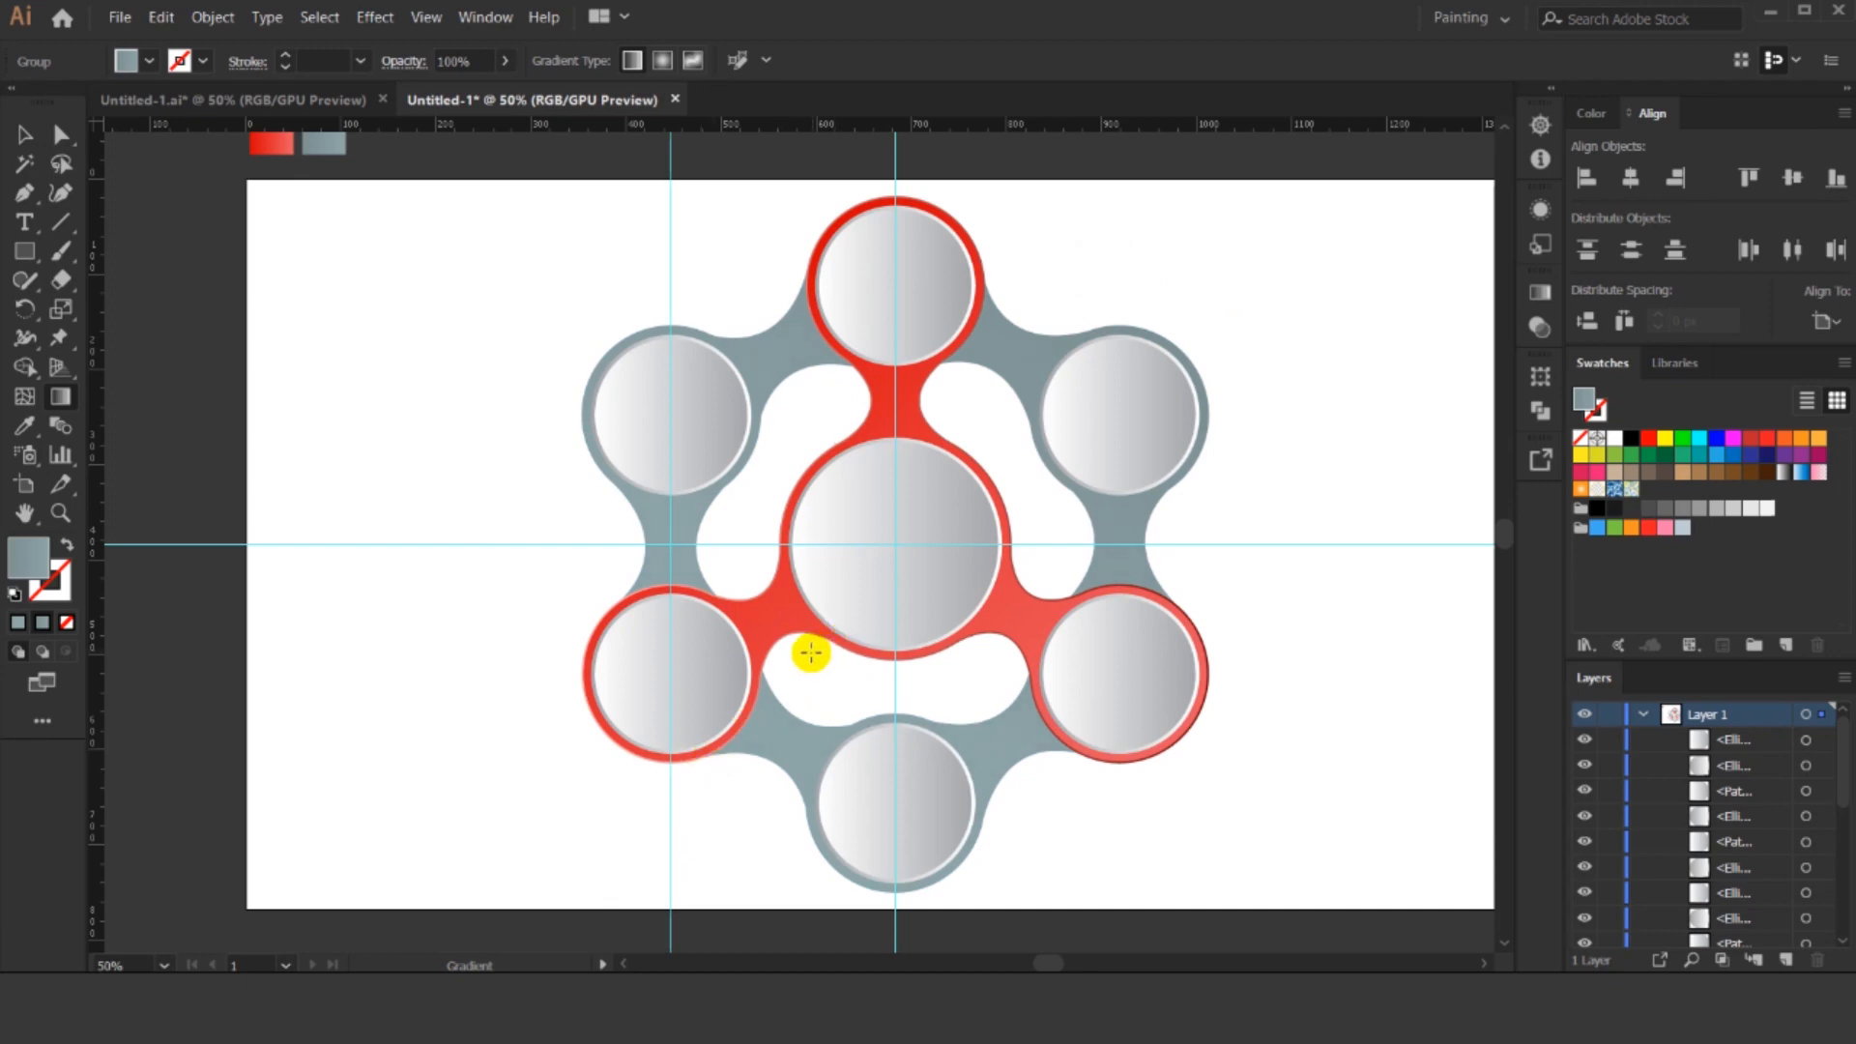
click(24, 135)
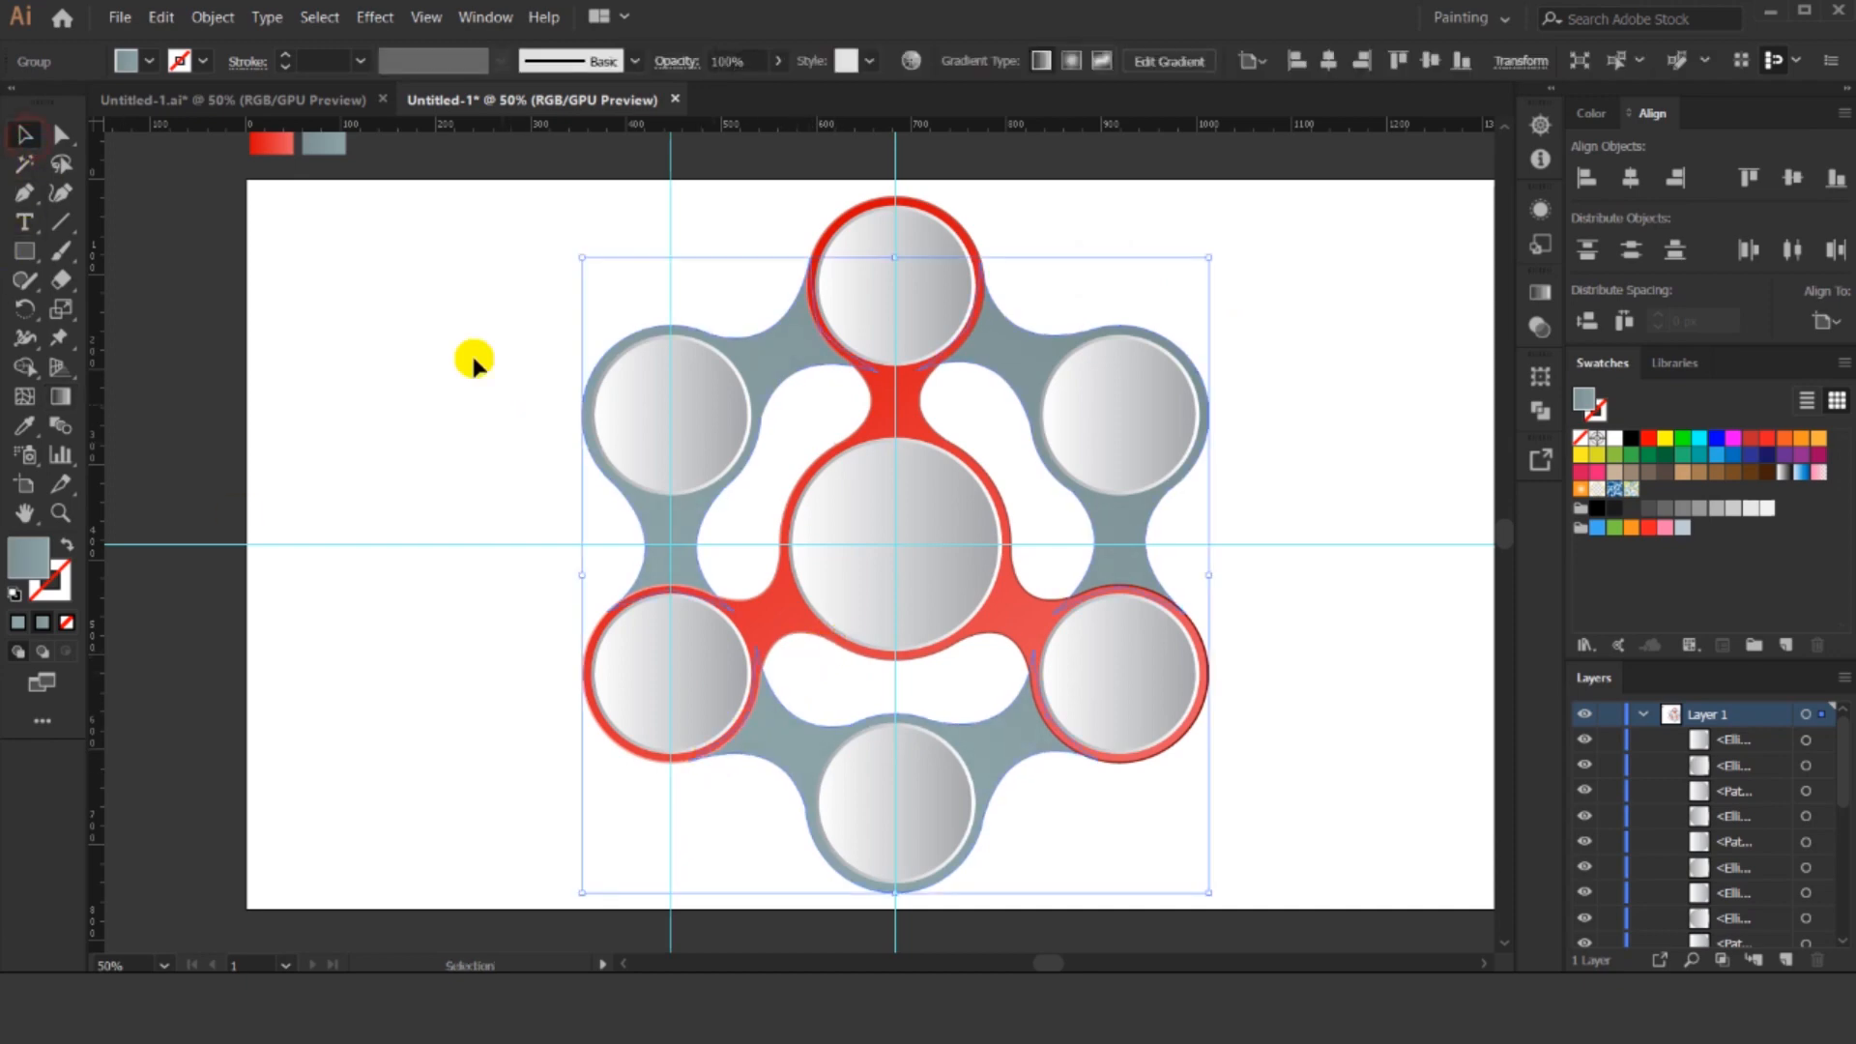
Offset the paths of the blue-grey group by -1 px with miter joins.
click(217, 24)
mouse_move(468, 497)
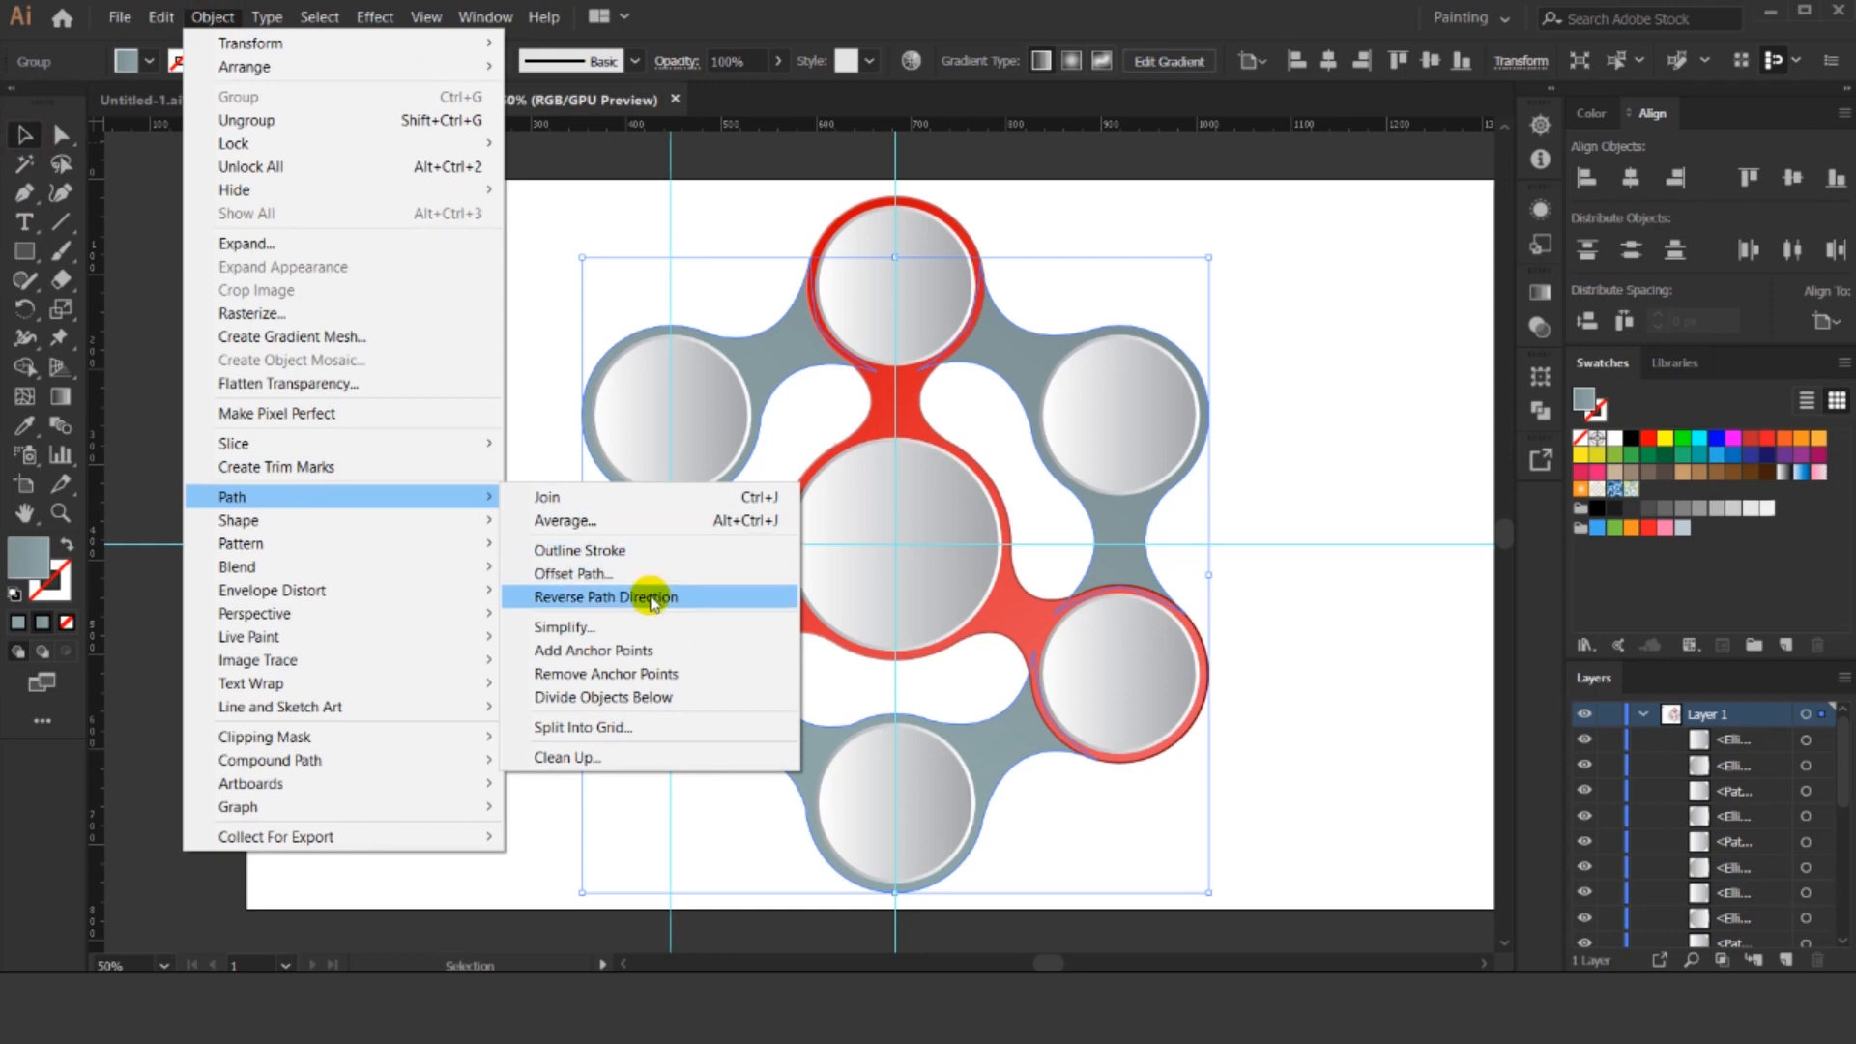
click(648, 574)
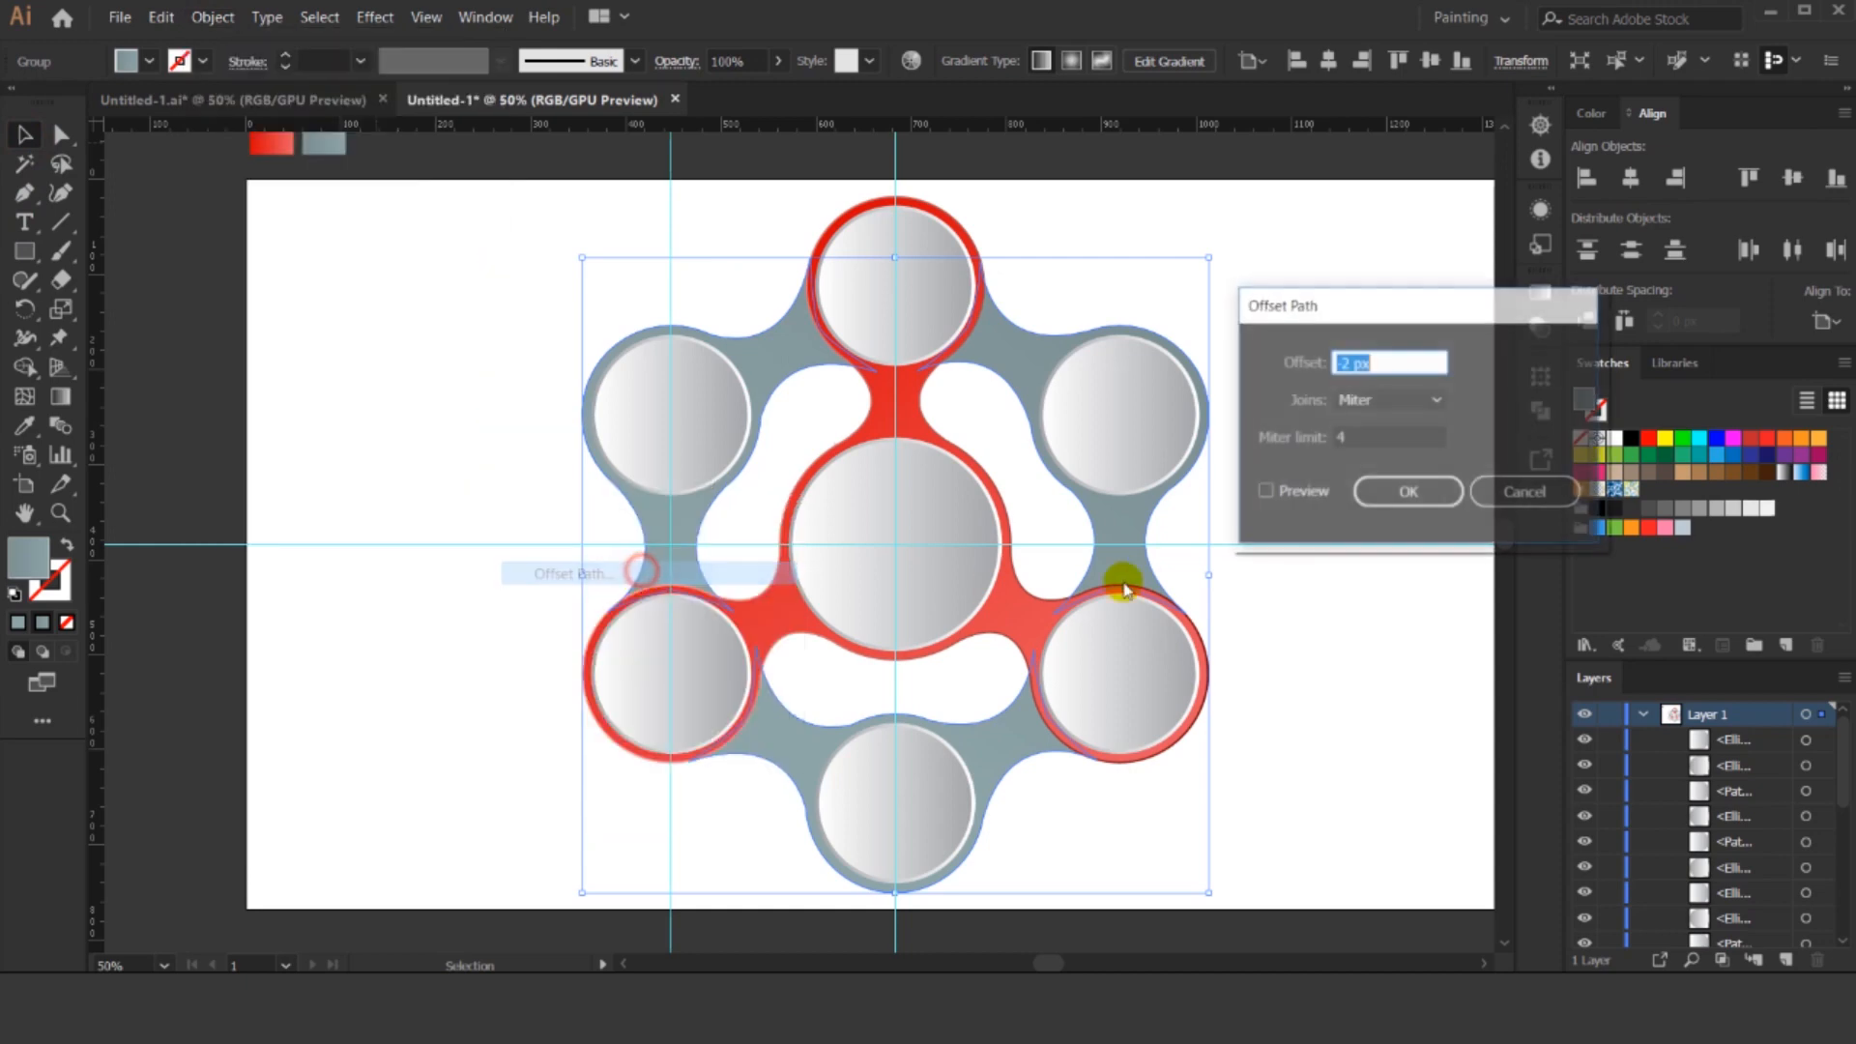
click(1300, 494)
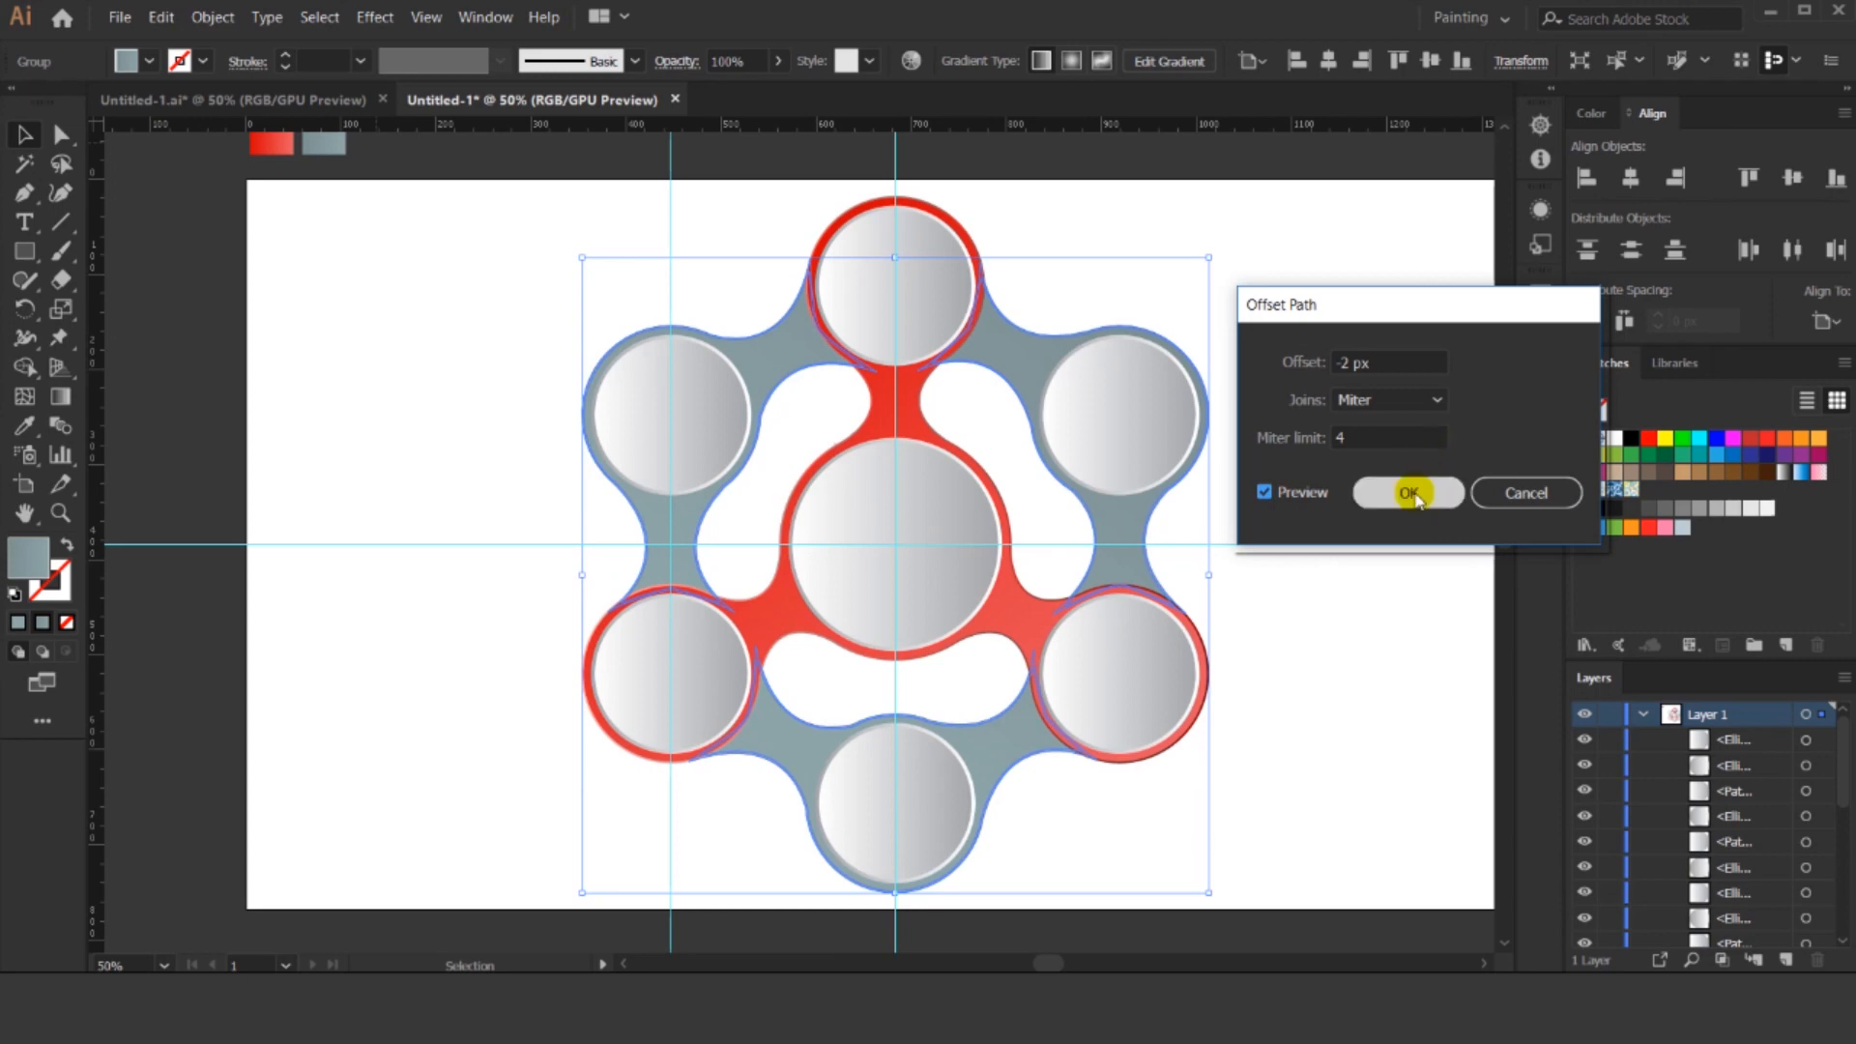
click(1391, 361)
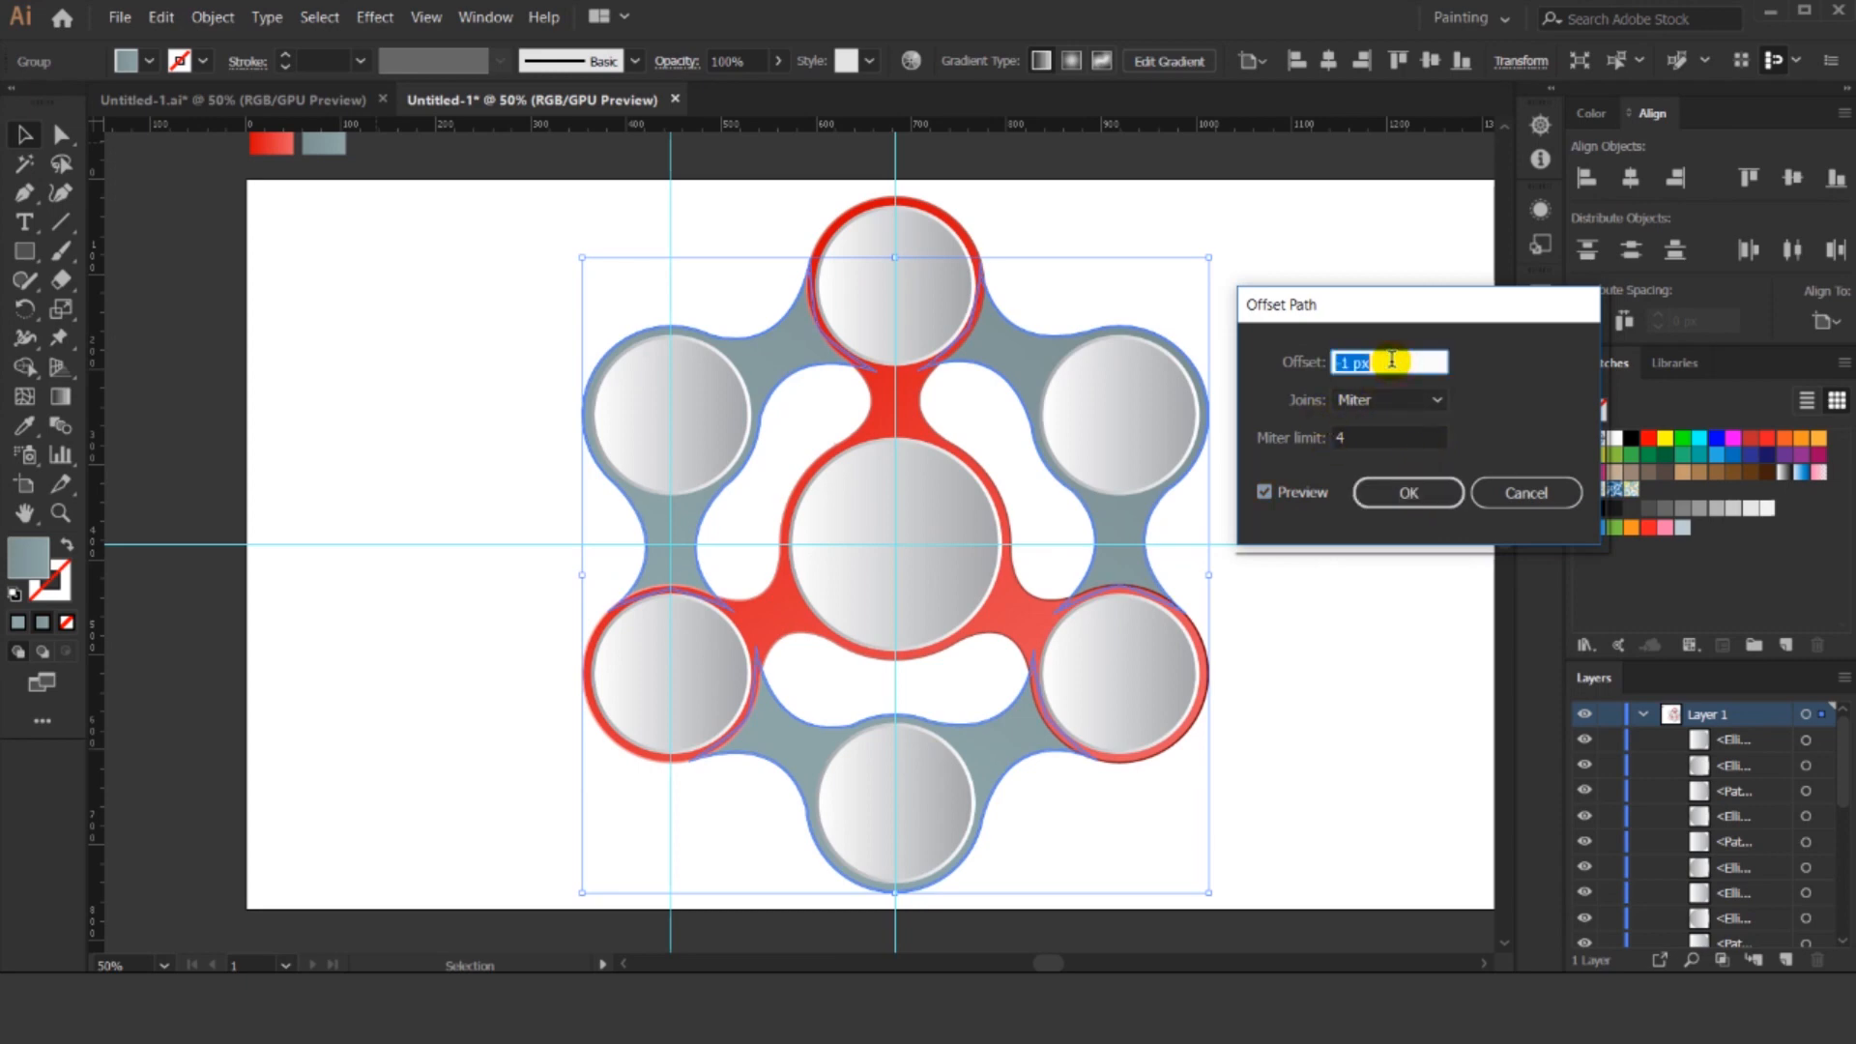
click(1408, 492)
Select the blue-grey group containing the original and offset outlines and ungroup it.
scroll(1077, 315, up, 5)
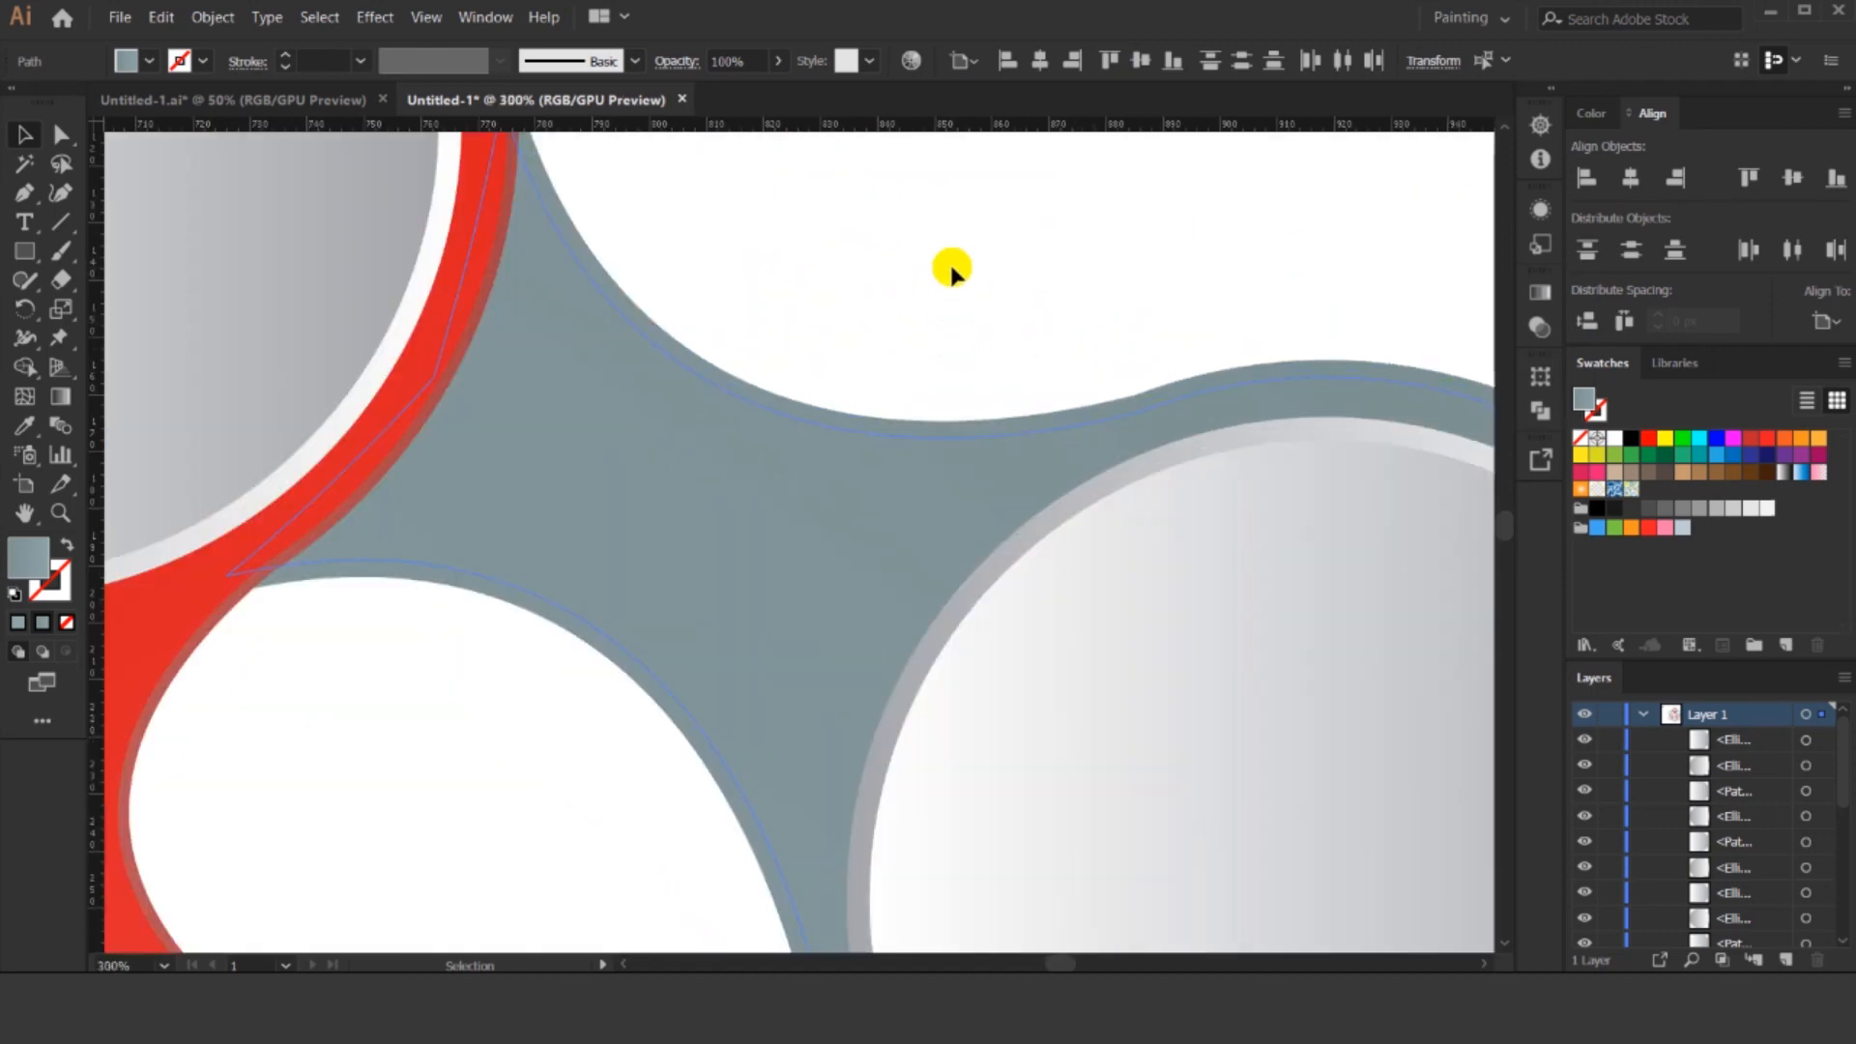
click(951, 268)
click(966, 421)
click(986, 306)
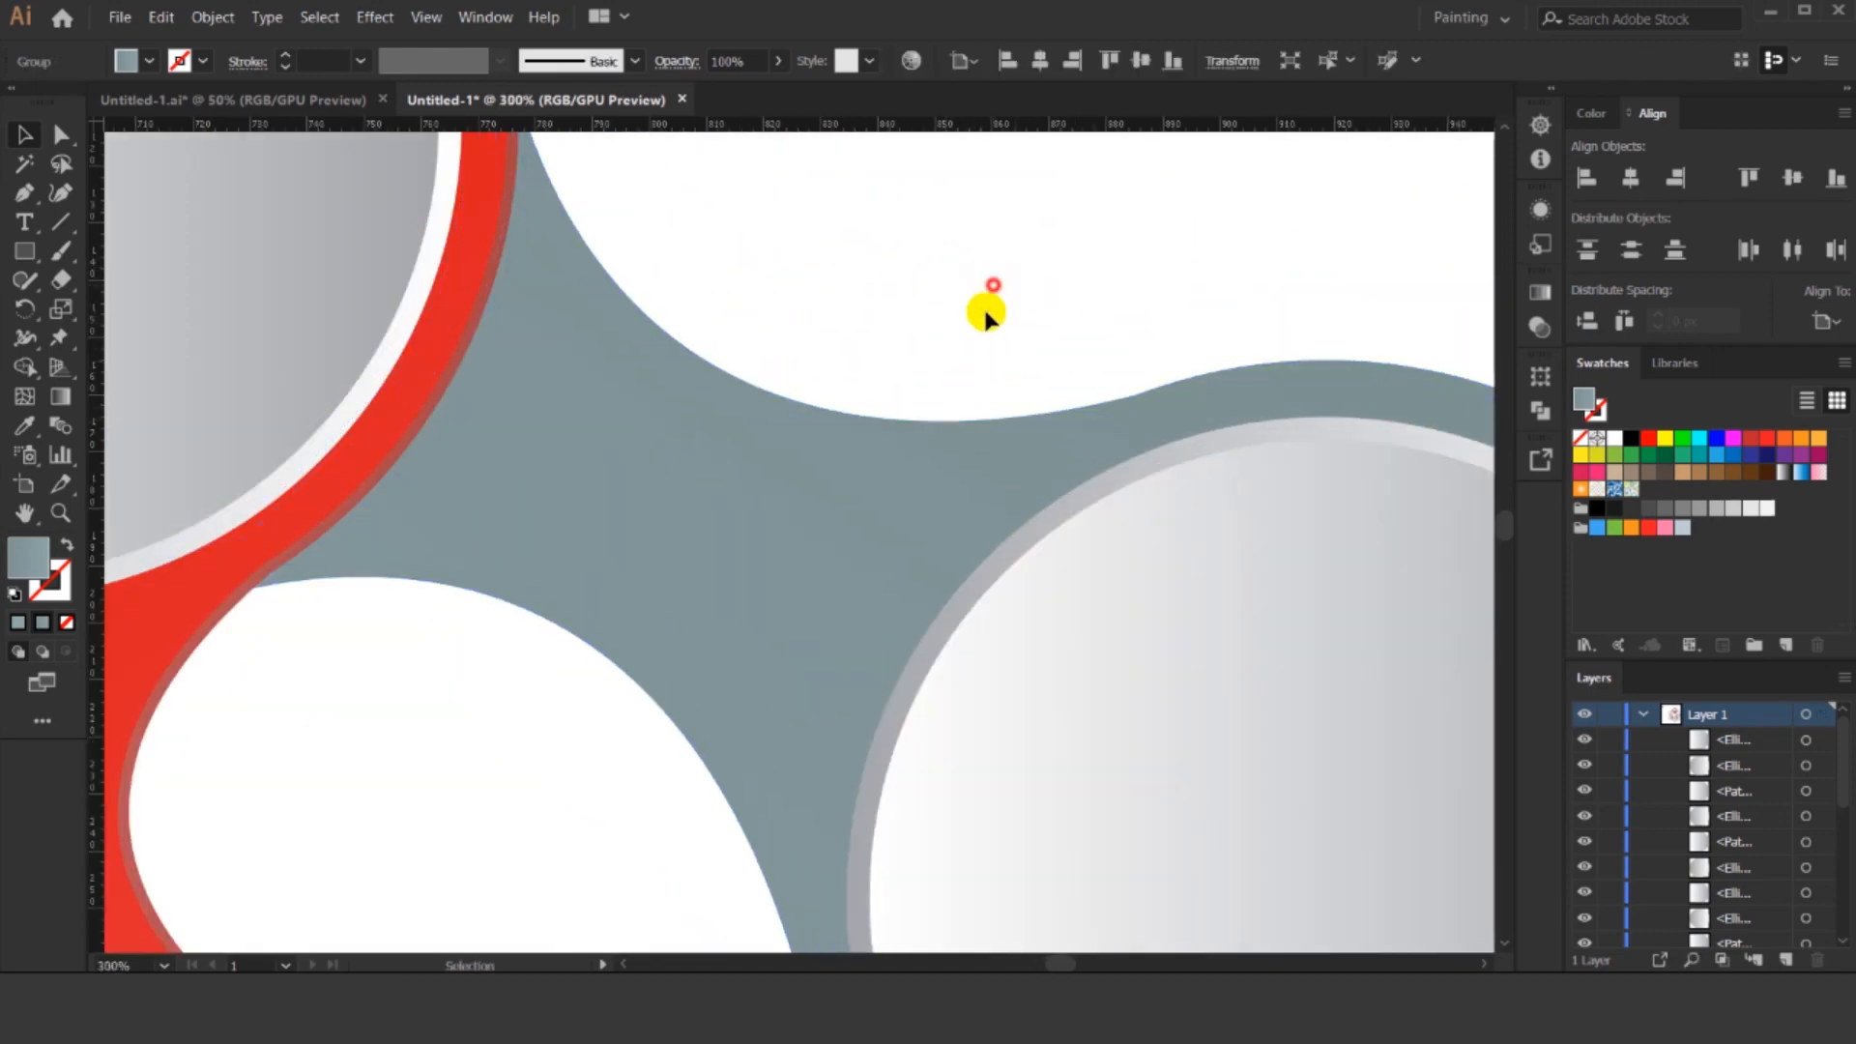
right_click(961, 426)
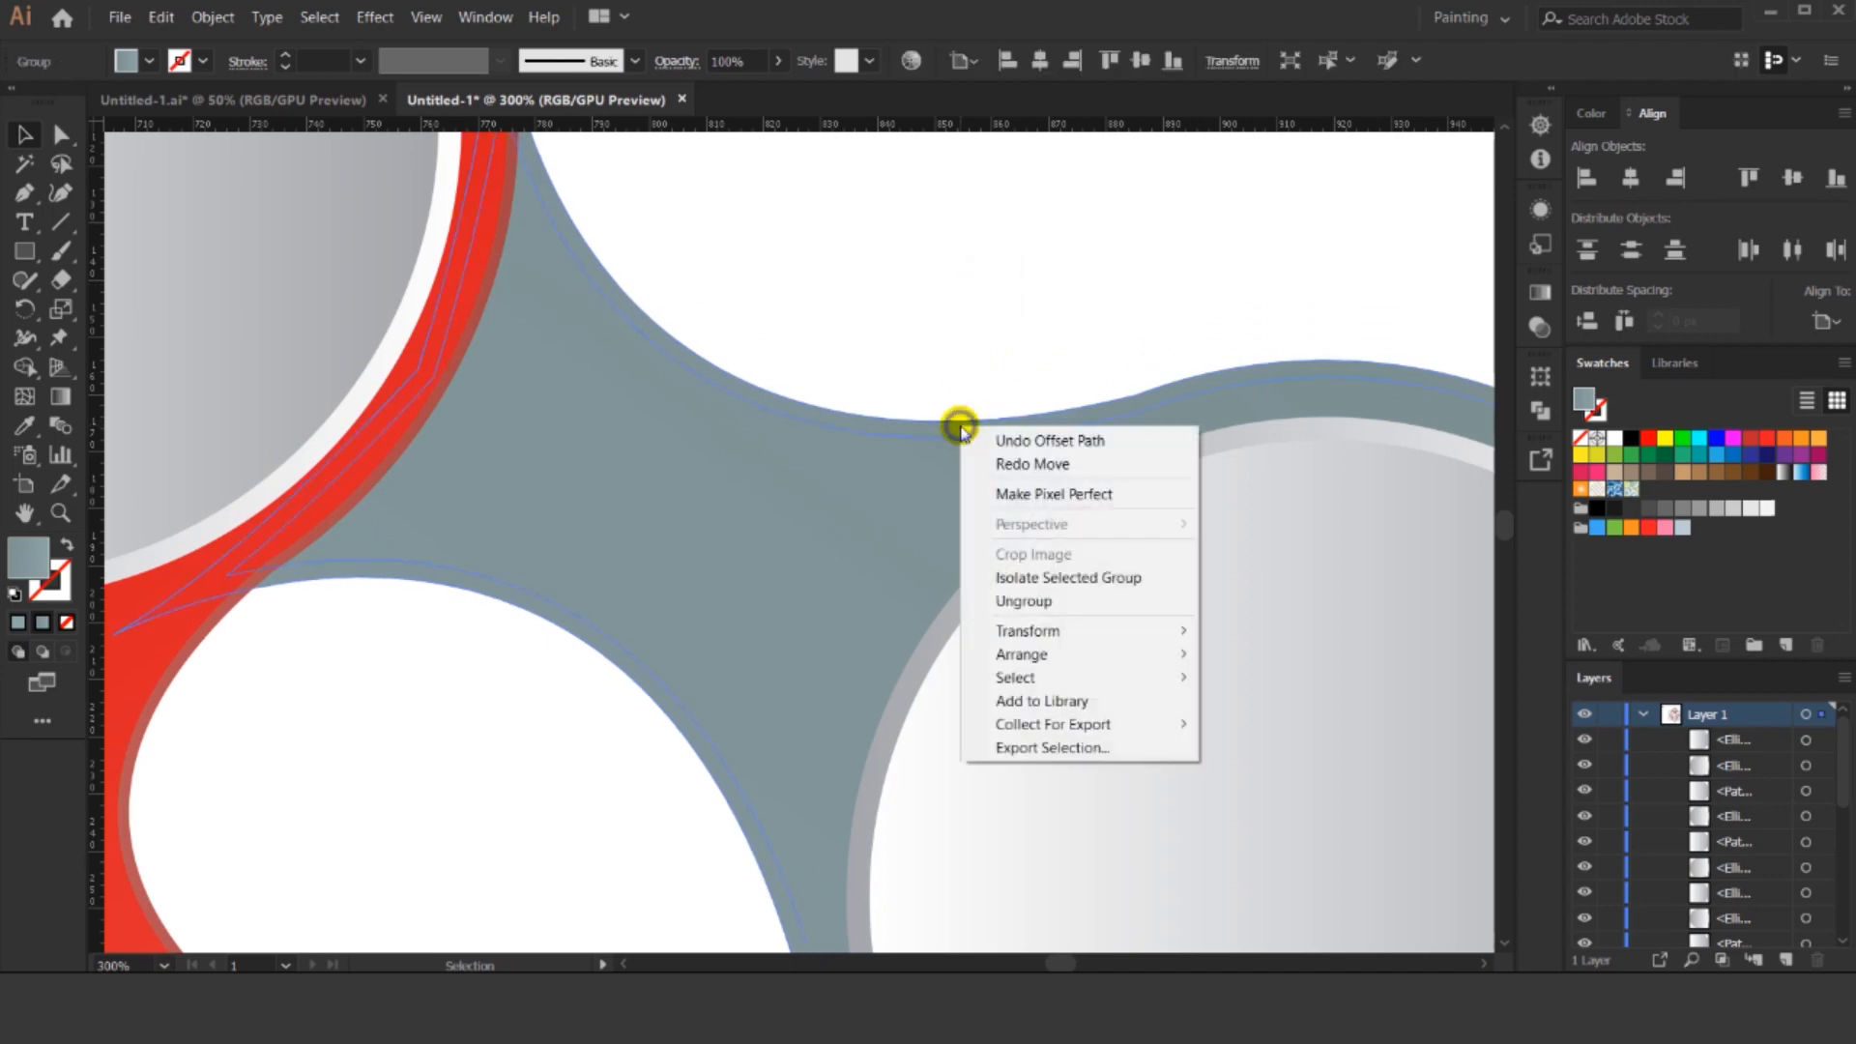
click(1012, 601)
Select the three larger blue-grey outline shapes around the upper-right, upper-left and bottom circles and group them.
click(973, 420)
scroll(1056, 314, down, 5)
scroll(1147, 525, up, 1)
scroll(1230, 460, up, 1)
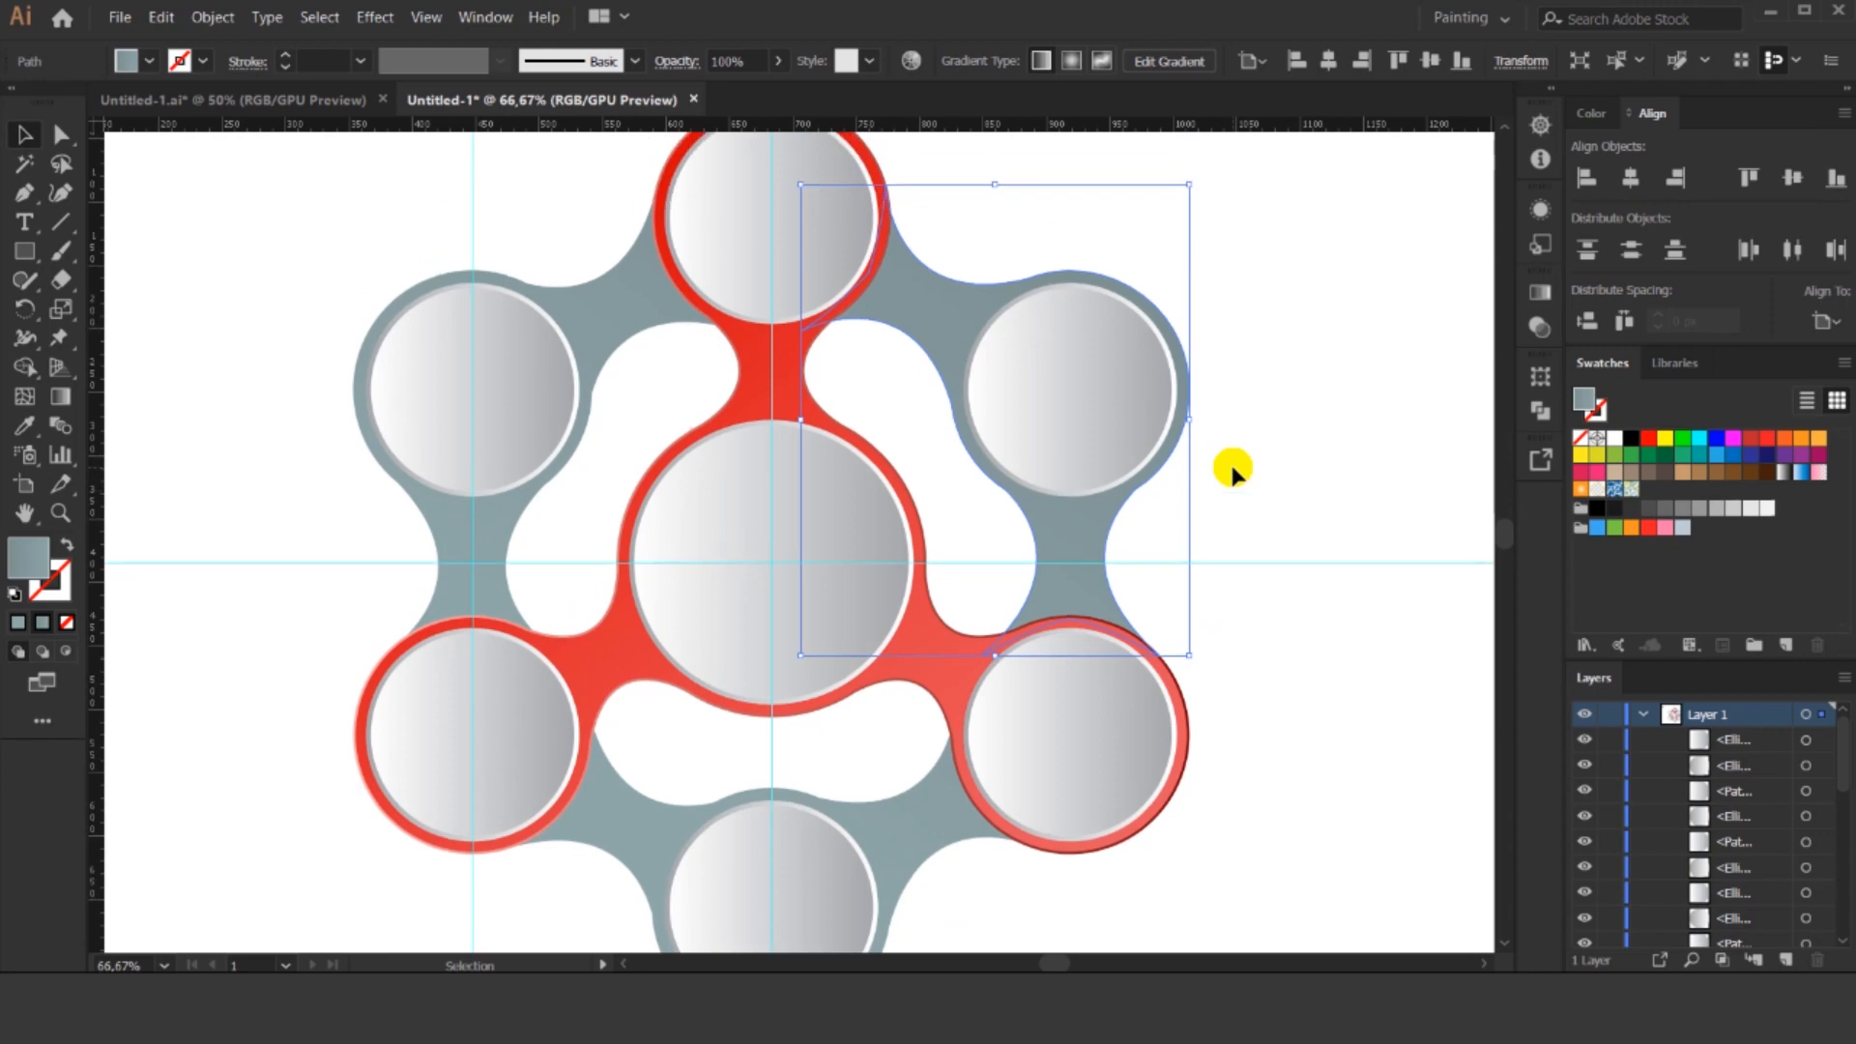
click(592, 280)
scroll(592, 642, down, 1)
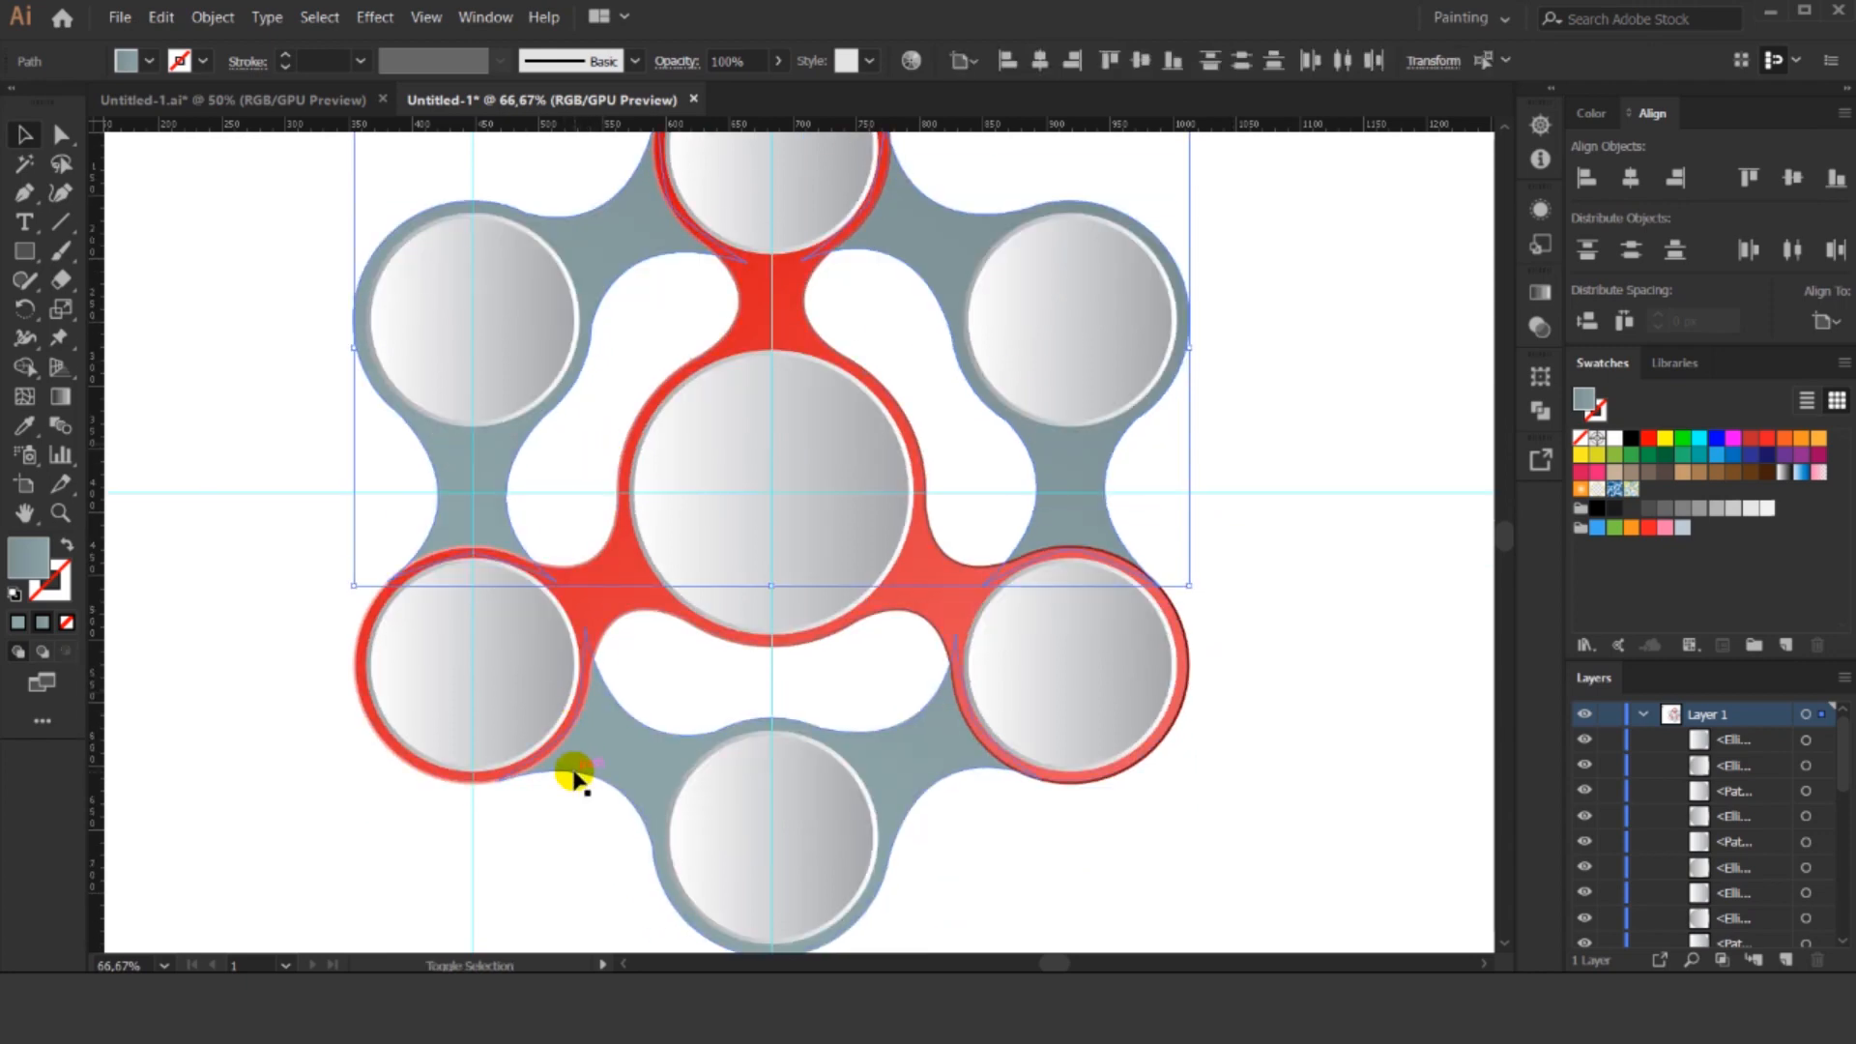
scroll(1131, 493, down, 1)
scroll(1143, 518, down, 2)
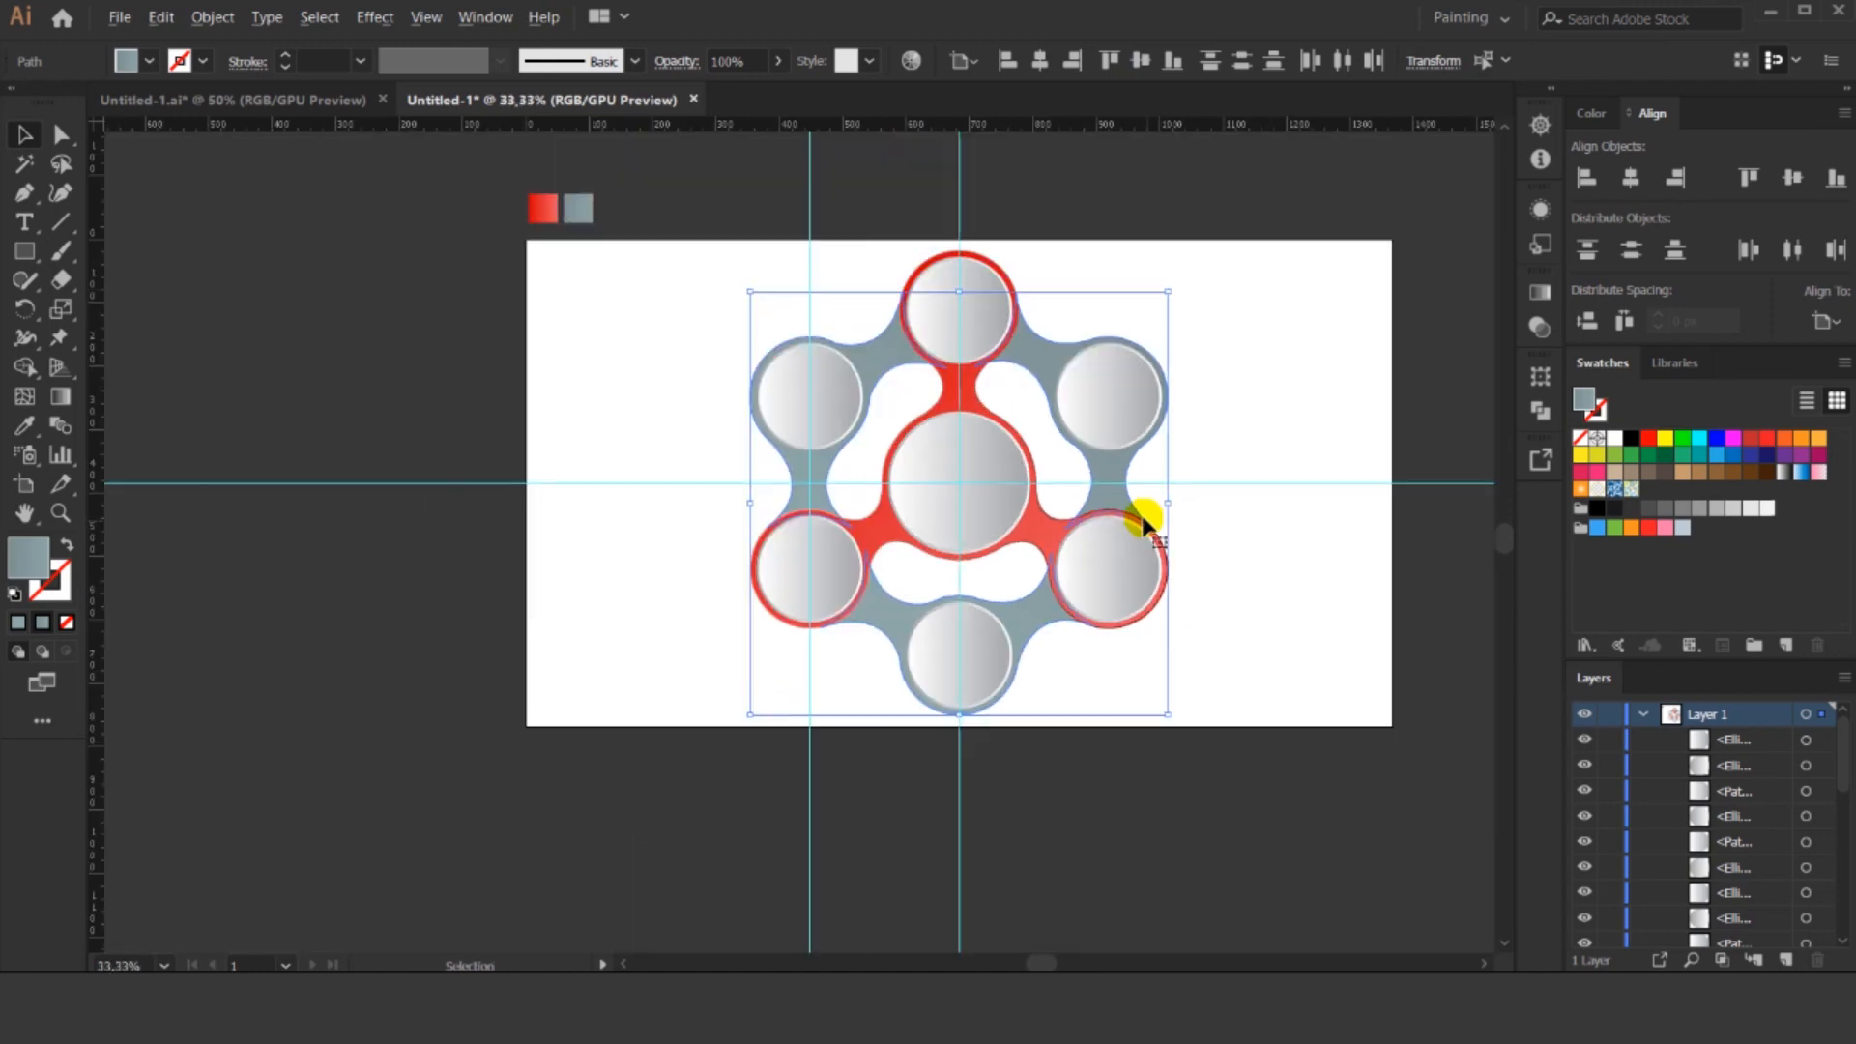
right_click(1111, 469)
click(1164, 600)
Send the group of three larger blue-grey outlines to the back.
scroll(1187, 524, up, 2)
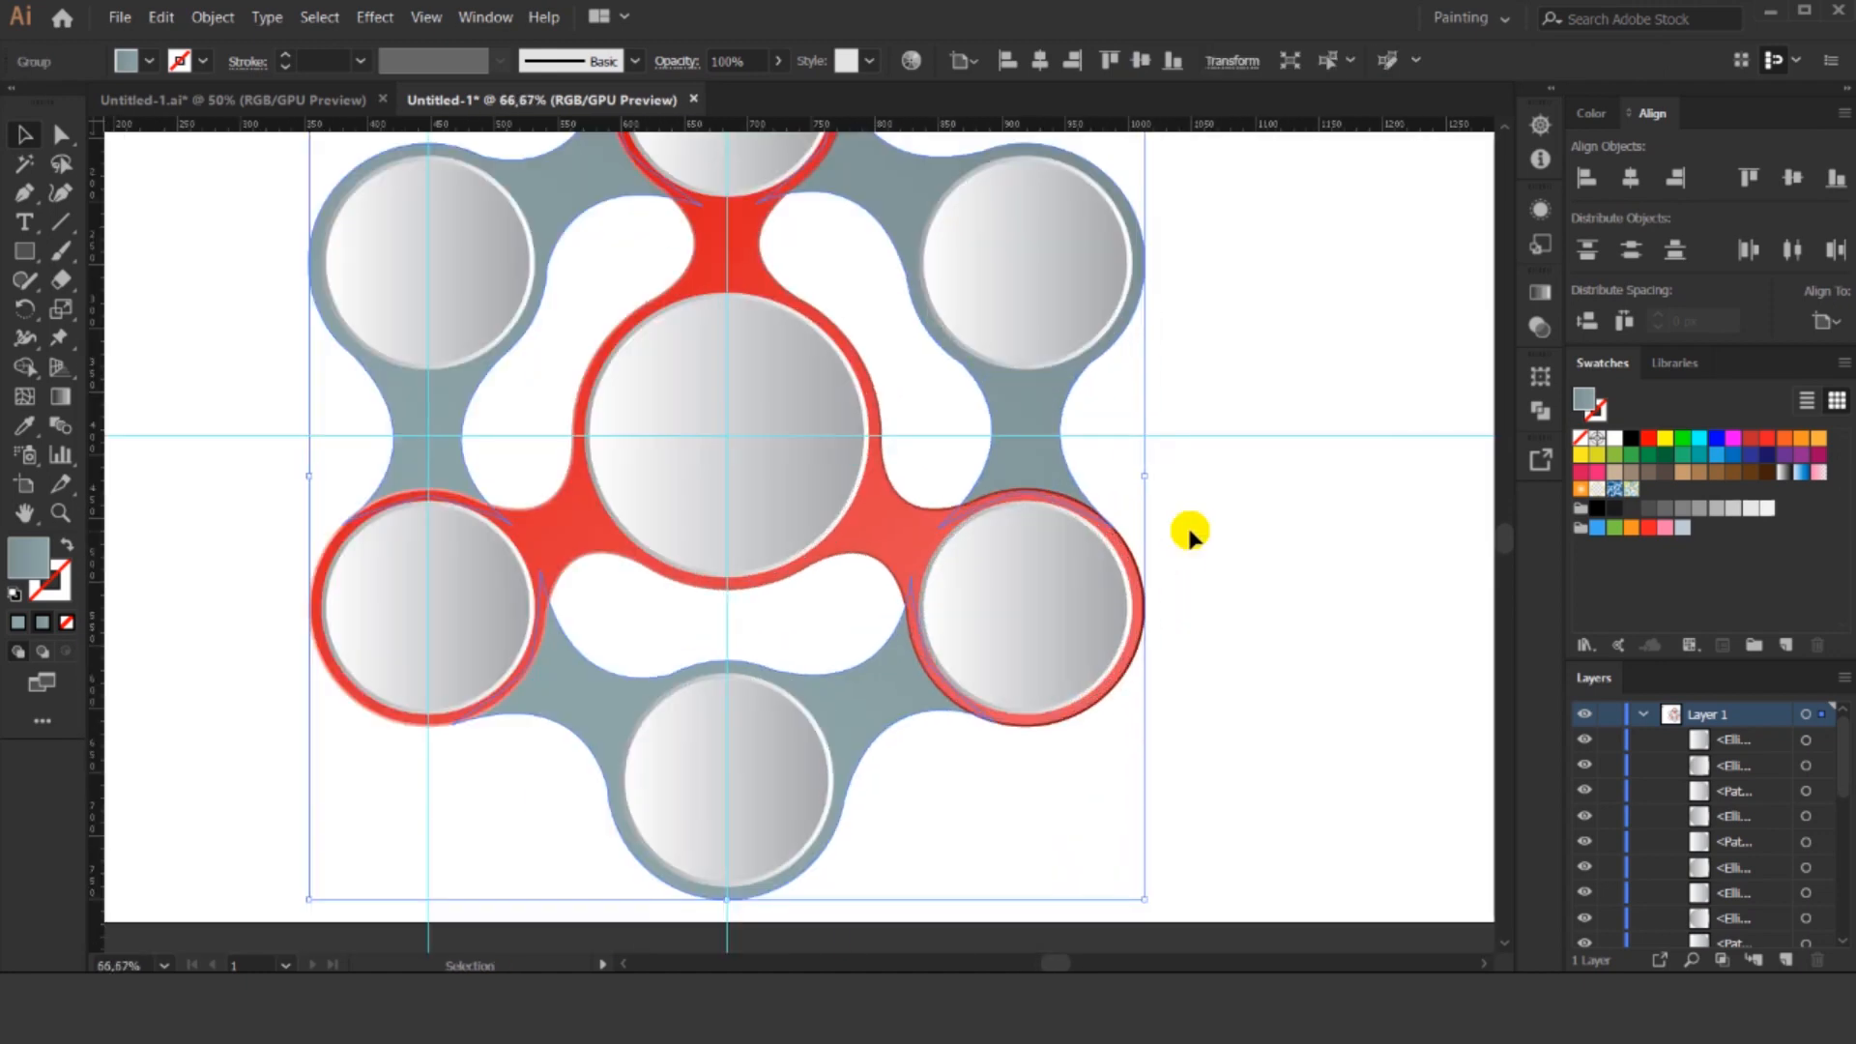
right_click(1027, 428)
mouse_move(1160, 654)
click(1368, 725)
scroll(1378, 688, up, 1)
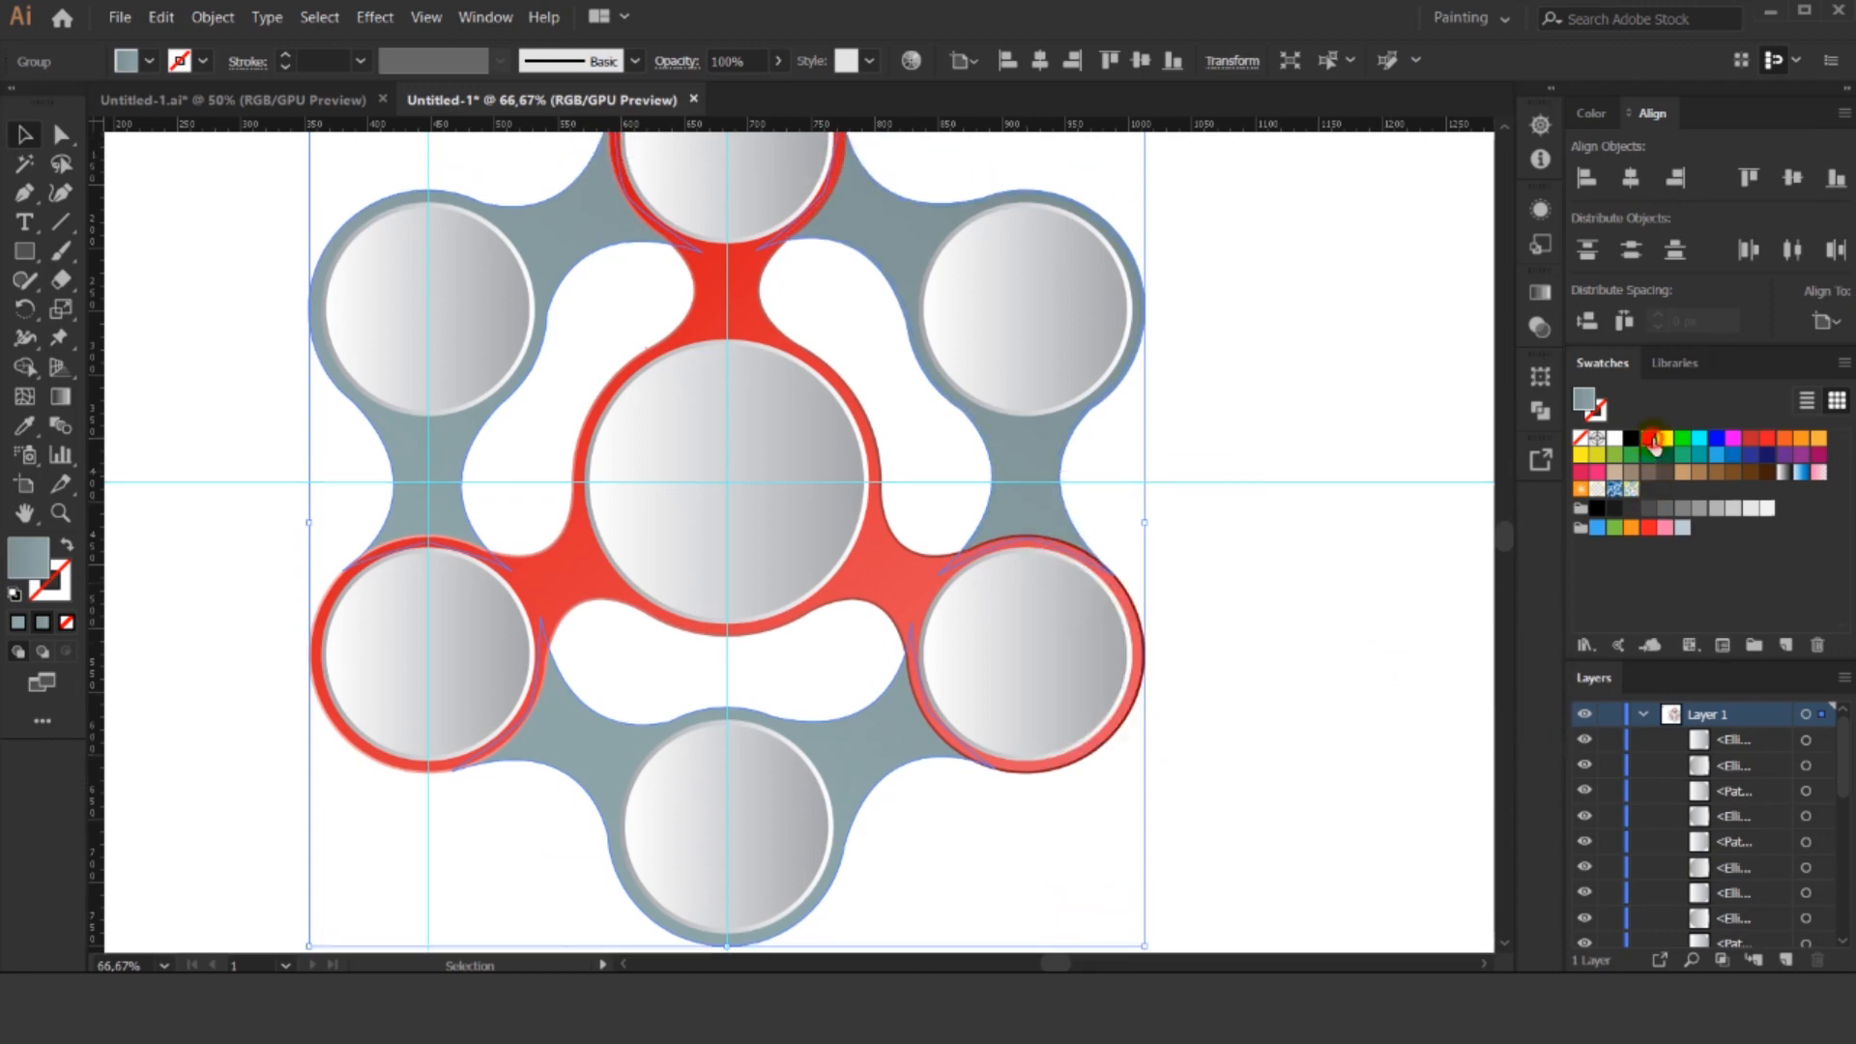
Fill the rear outline group with red, and restore its blue-grey gradient by sampling the front bridge.
click(1653, 441)
scroll(1134, 484, up, 2)
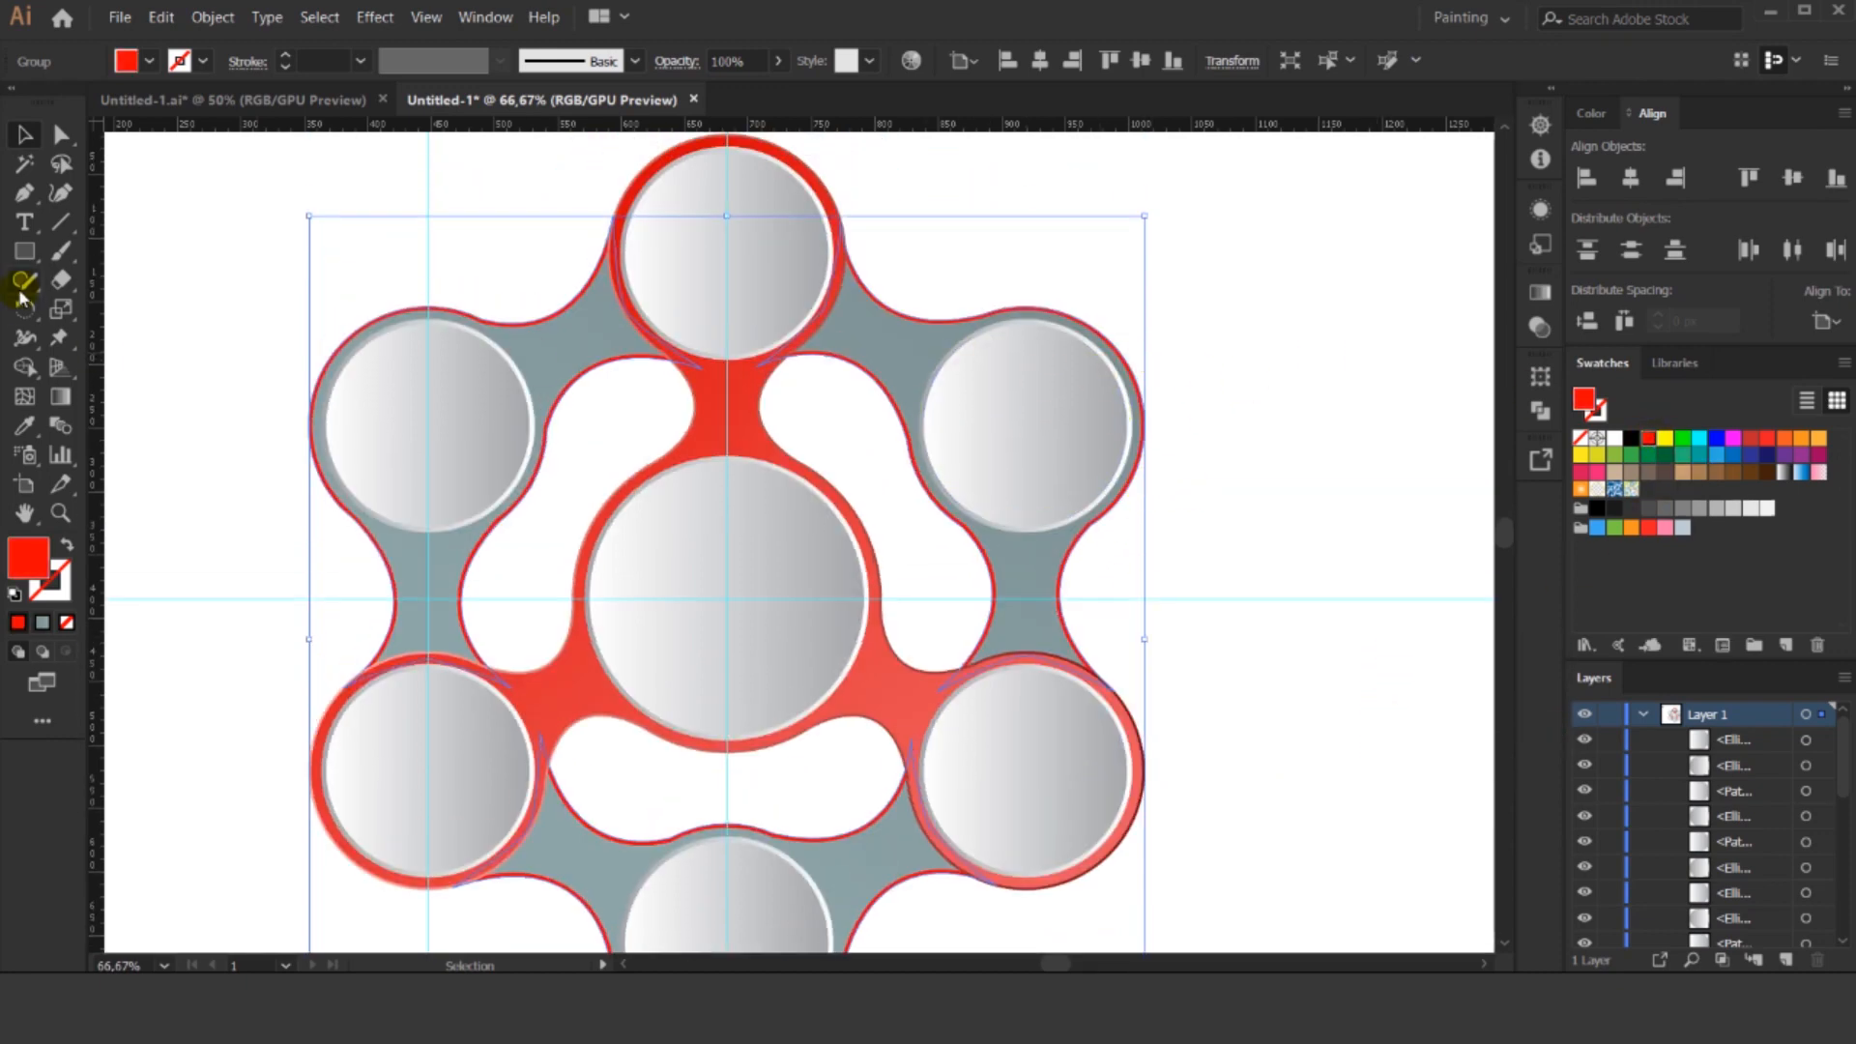
click(26, 426)
click(923, 348)
click(23, 133)
Reverse the gradient direction of the rear blue-grey outline group.
click(1539, 303)
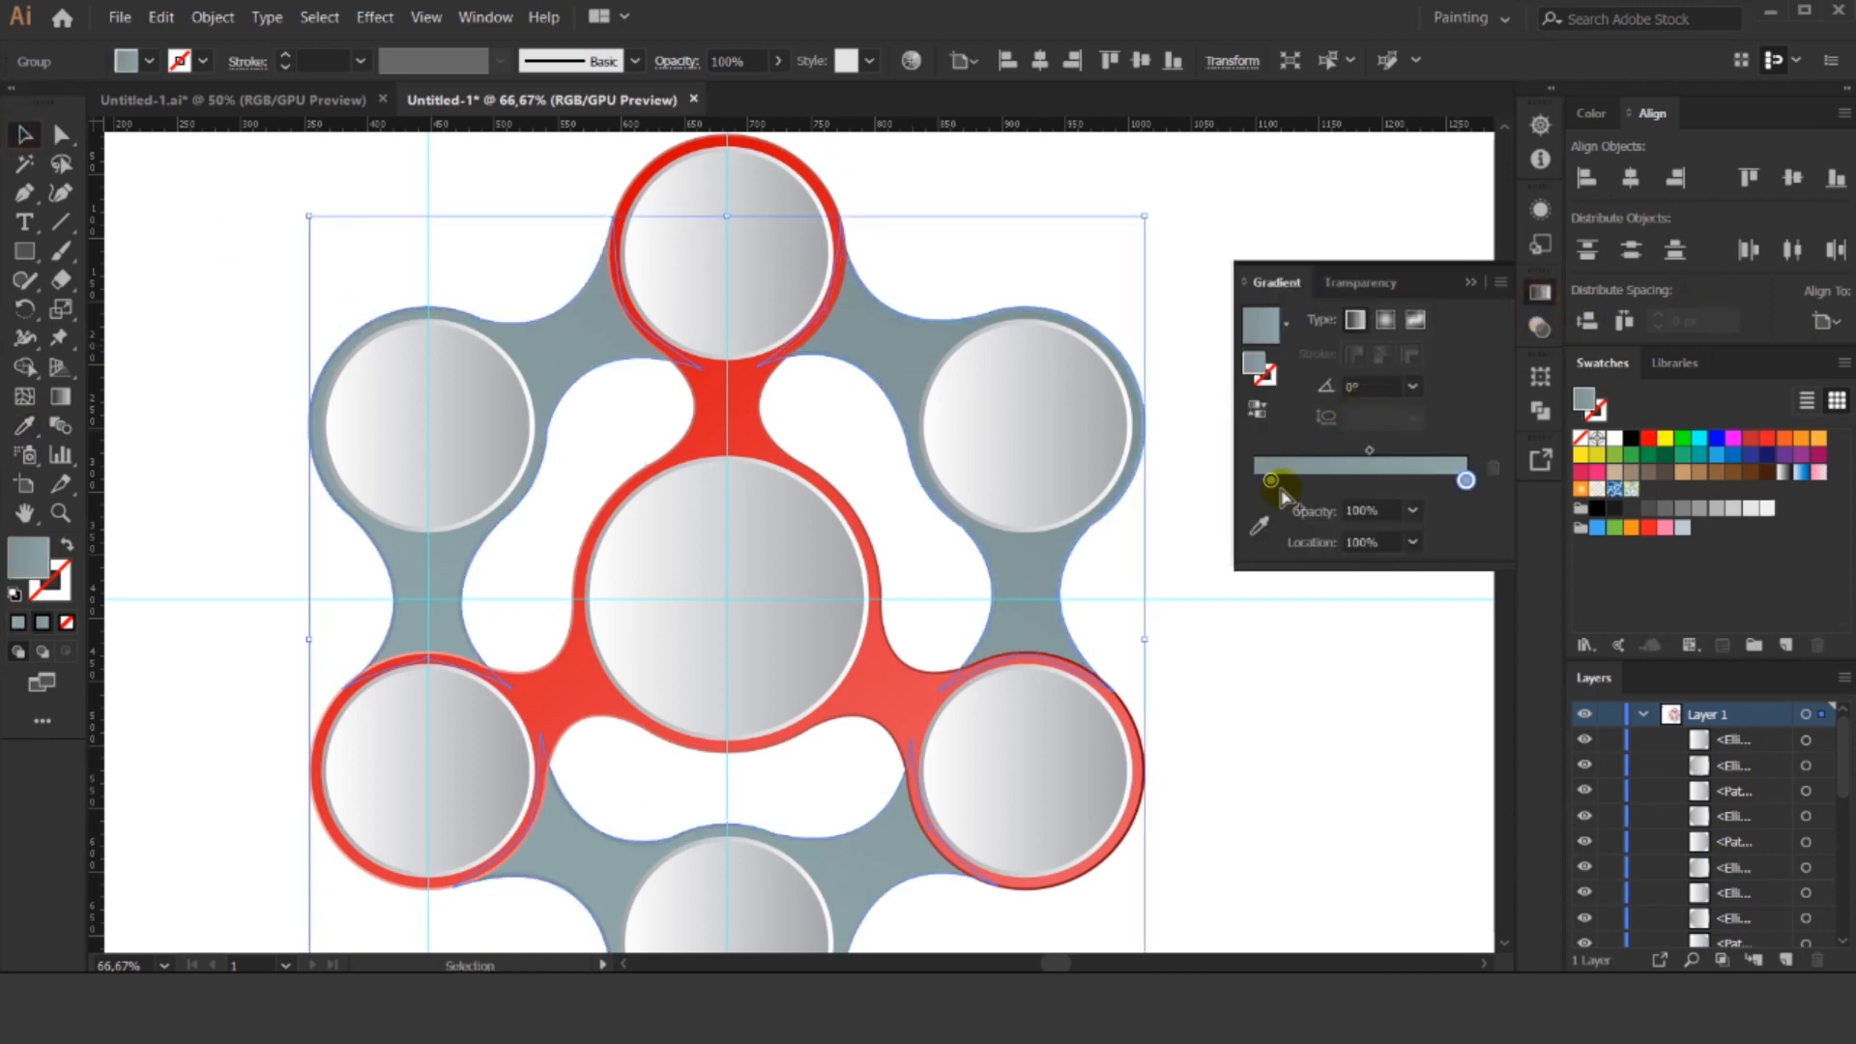
click(1260, 410)
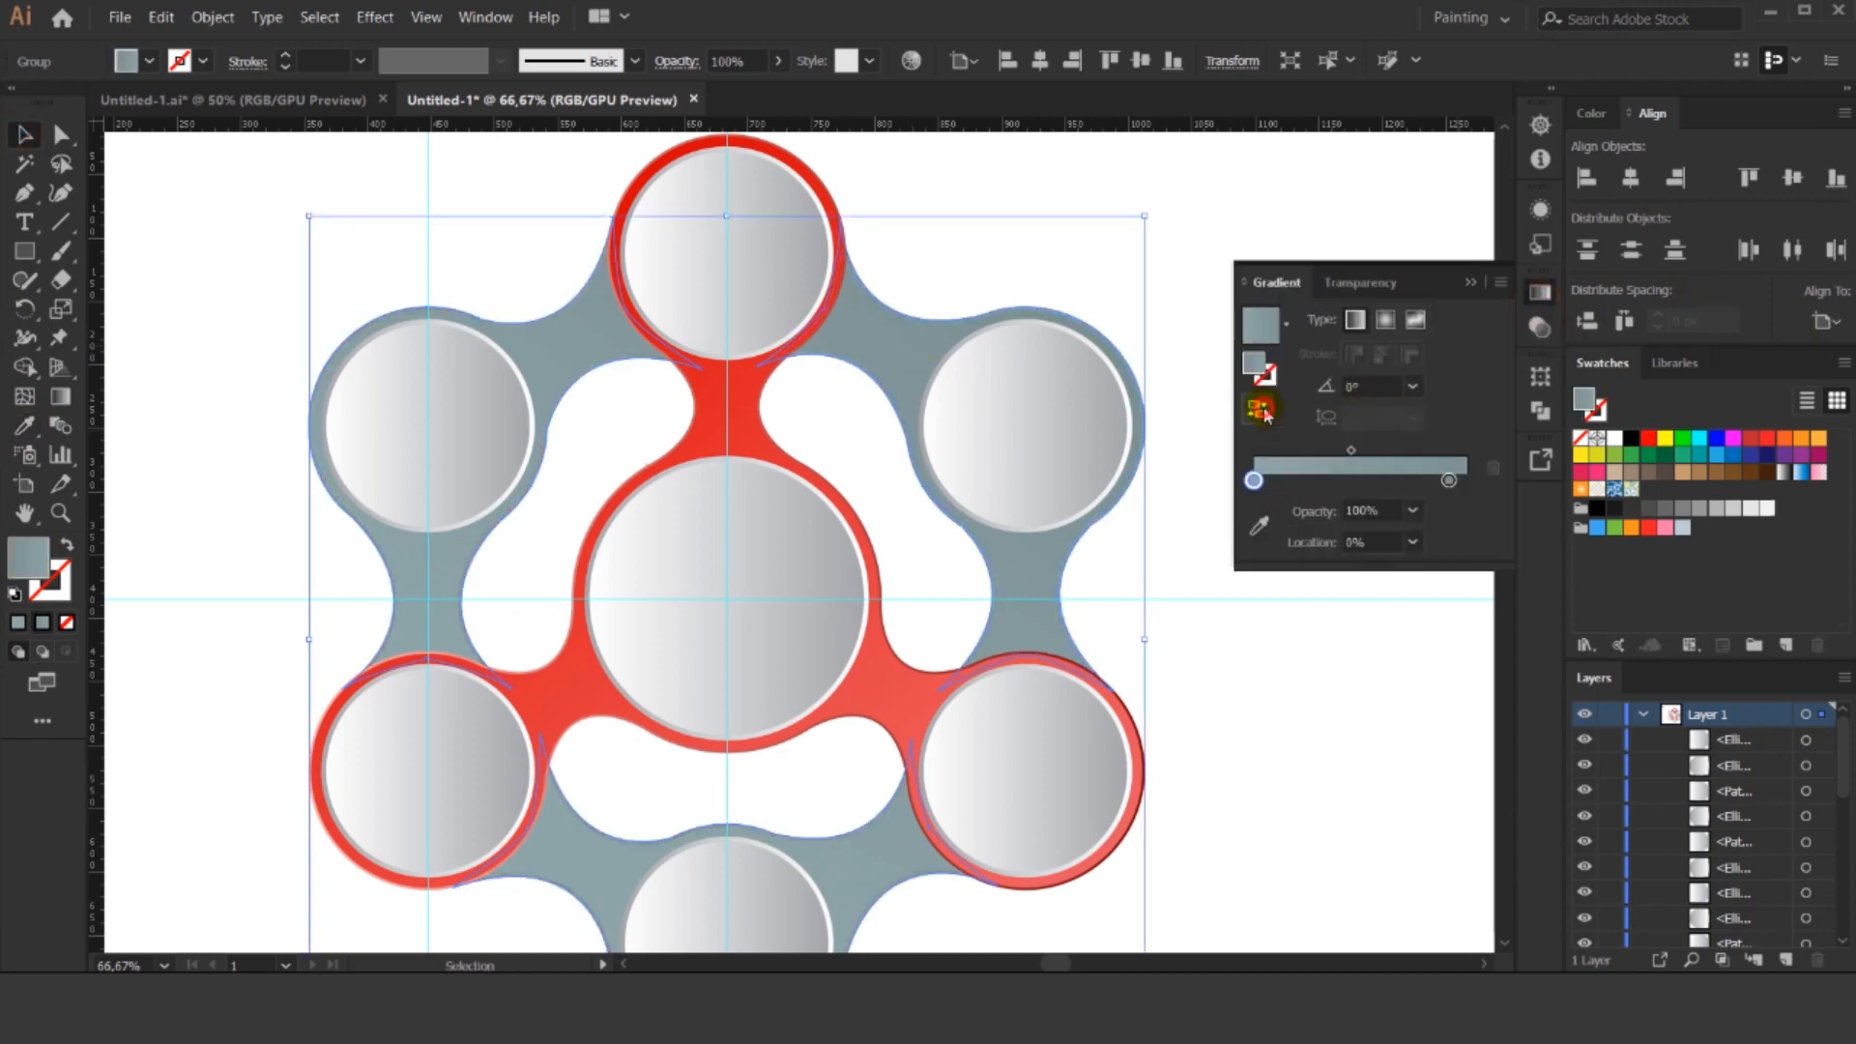
click(1254, 480)
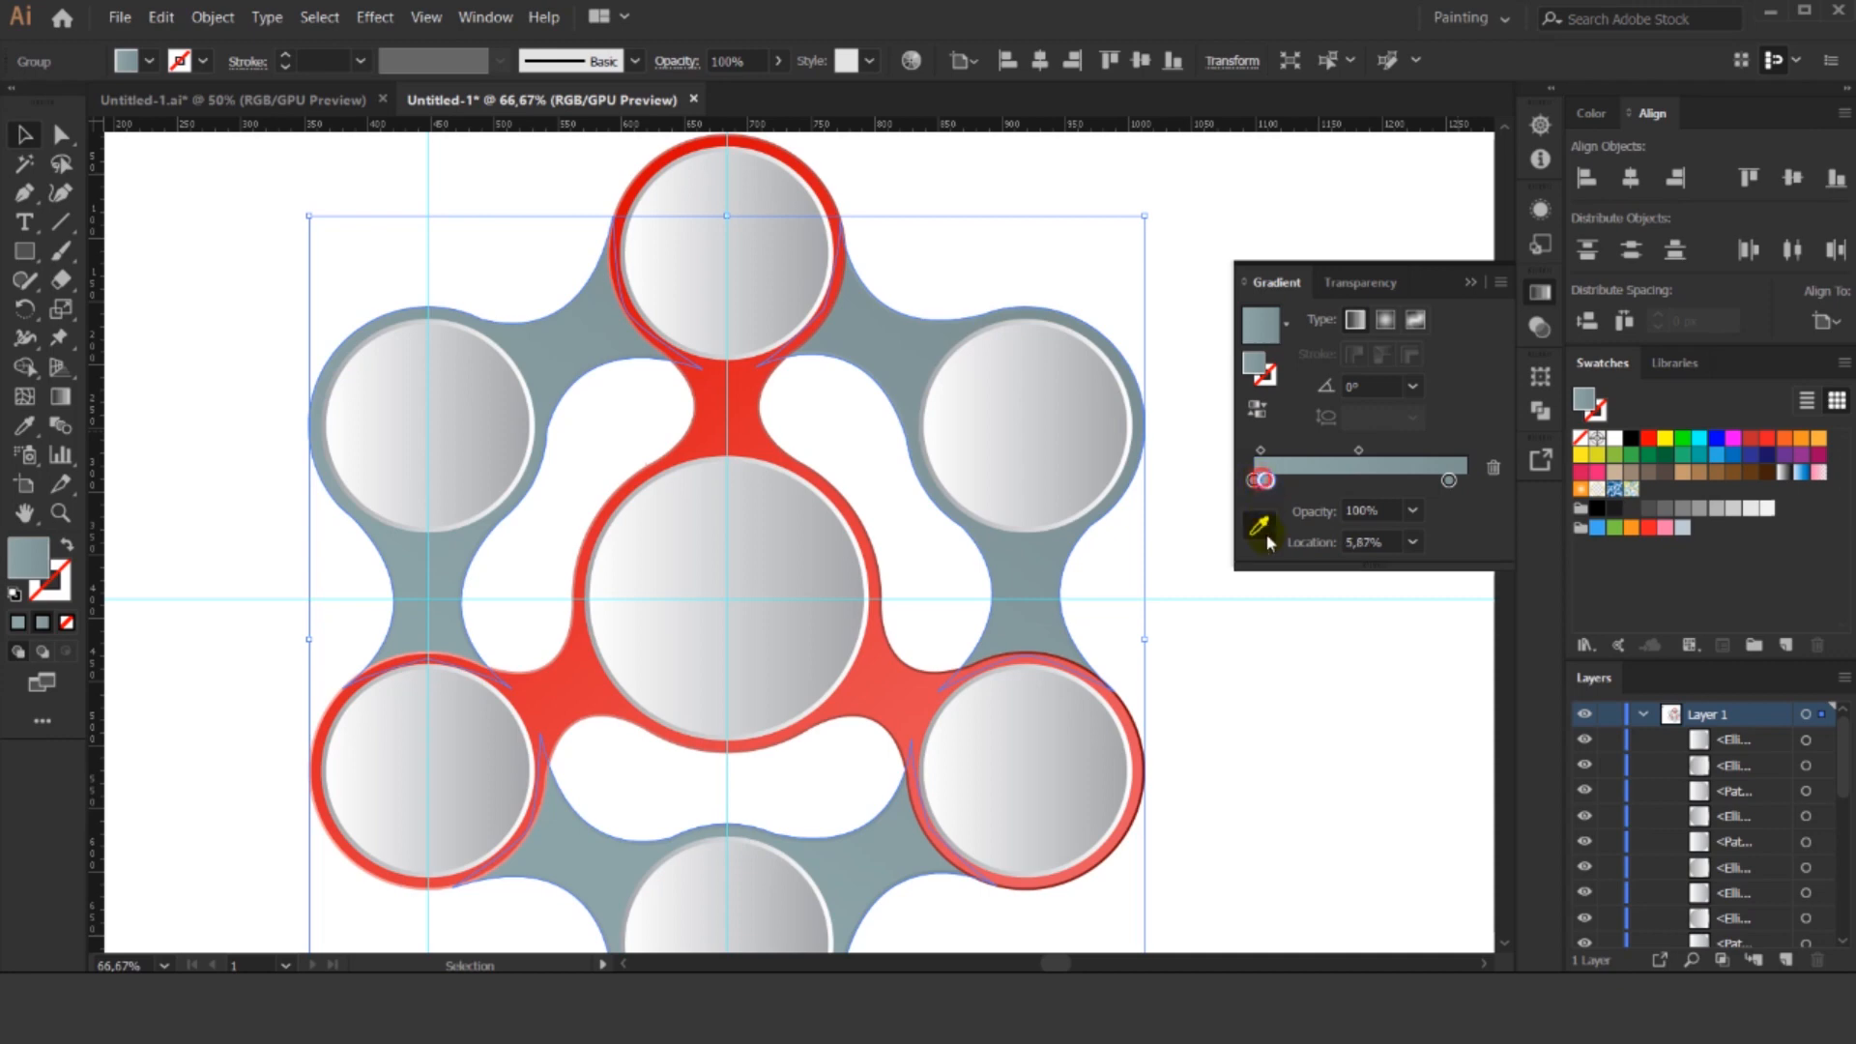
Try light green 9EFFA8 and muted blue-grey 86A3A8 on the first gradient stop of the rear group.
double_click(1253, 481)
drag(1357, 580, 1406, 613)
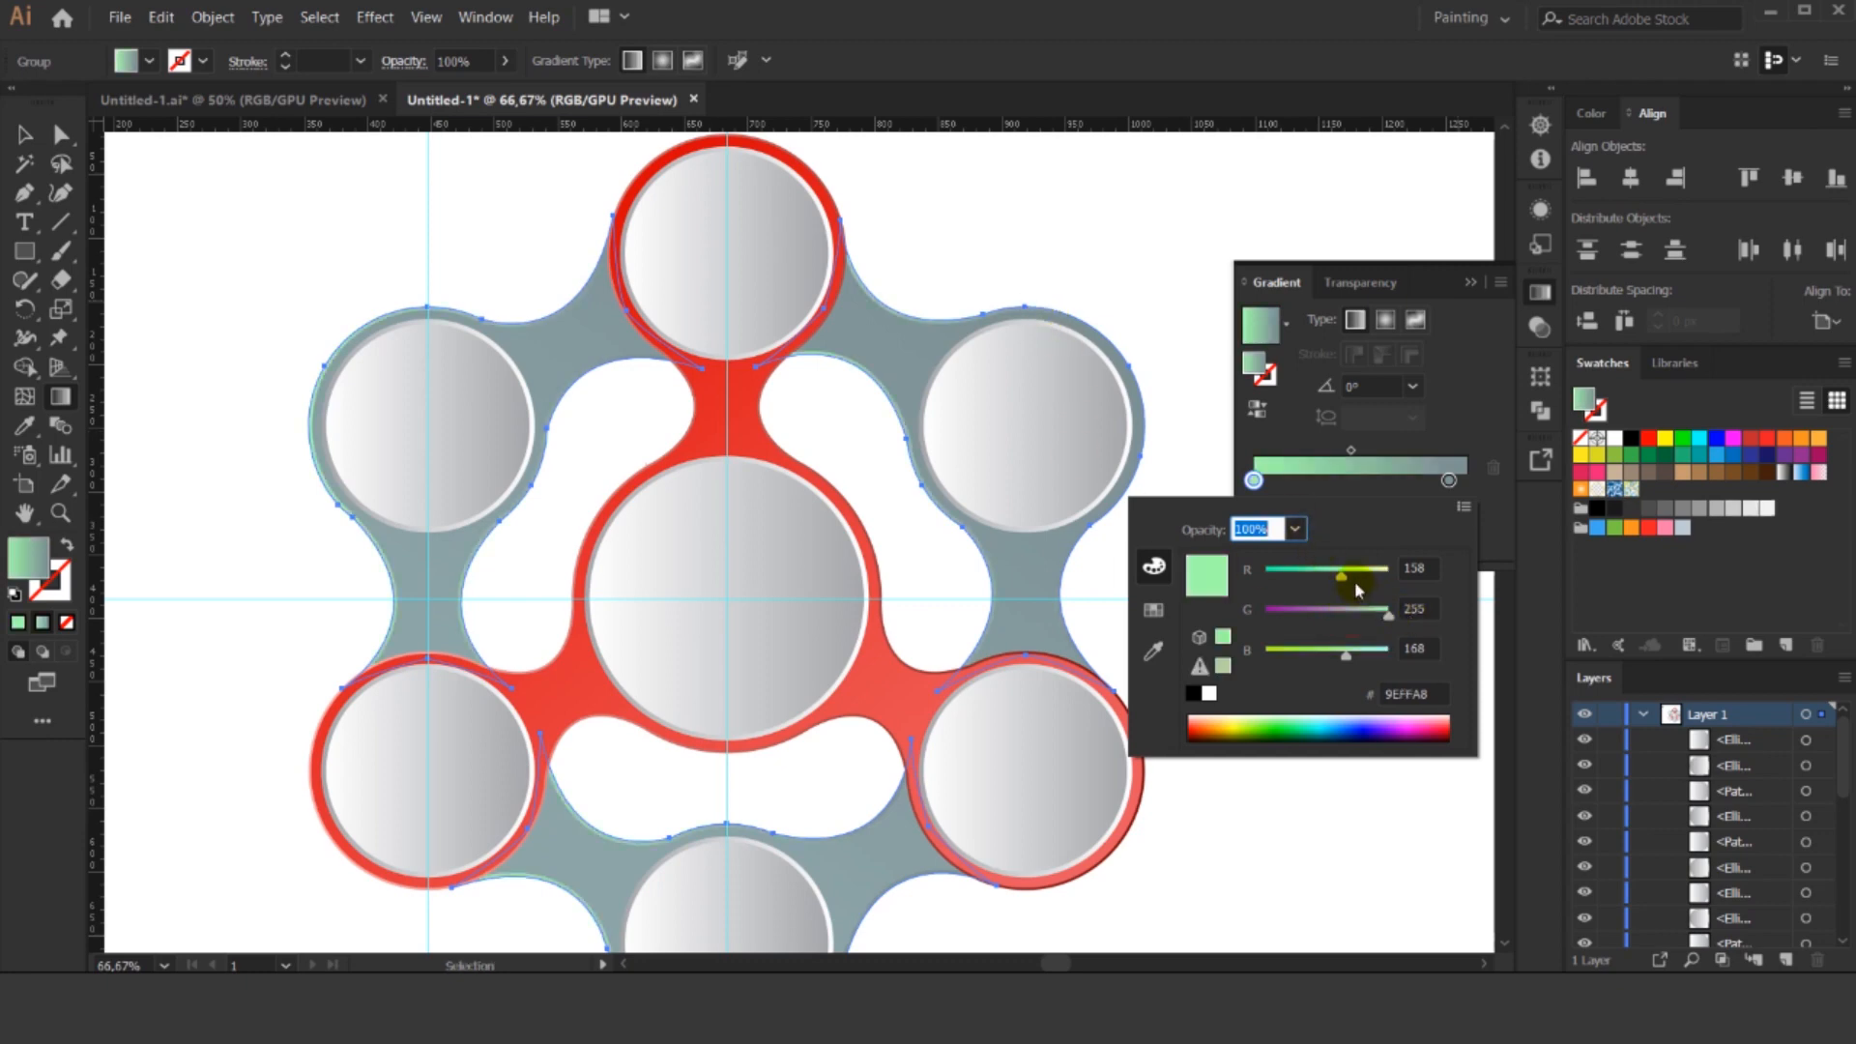
drag(1387, 617, 1344, 613)
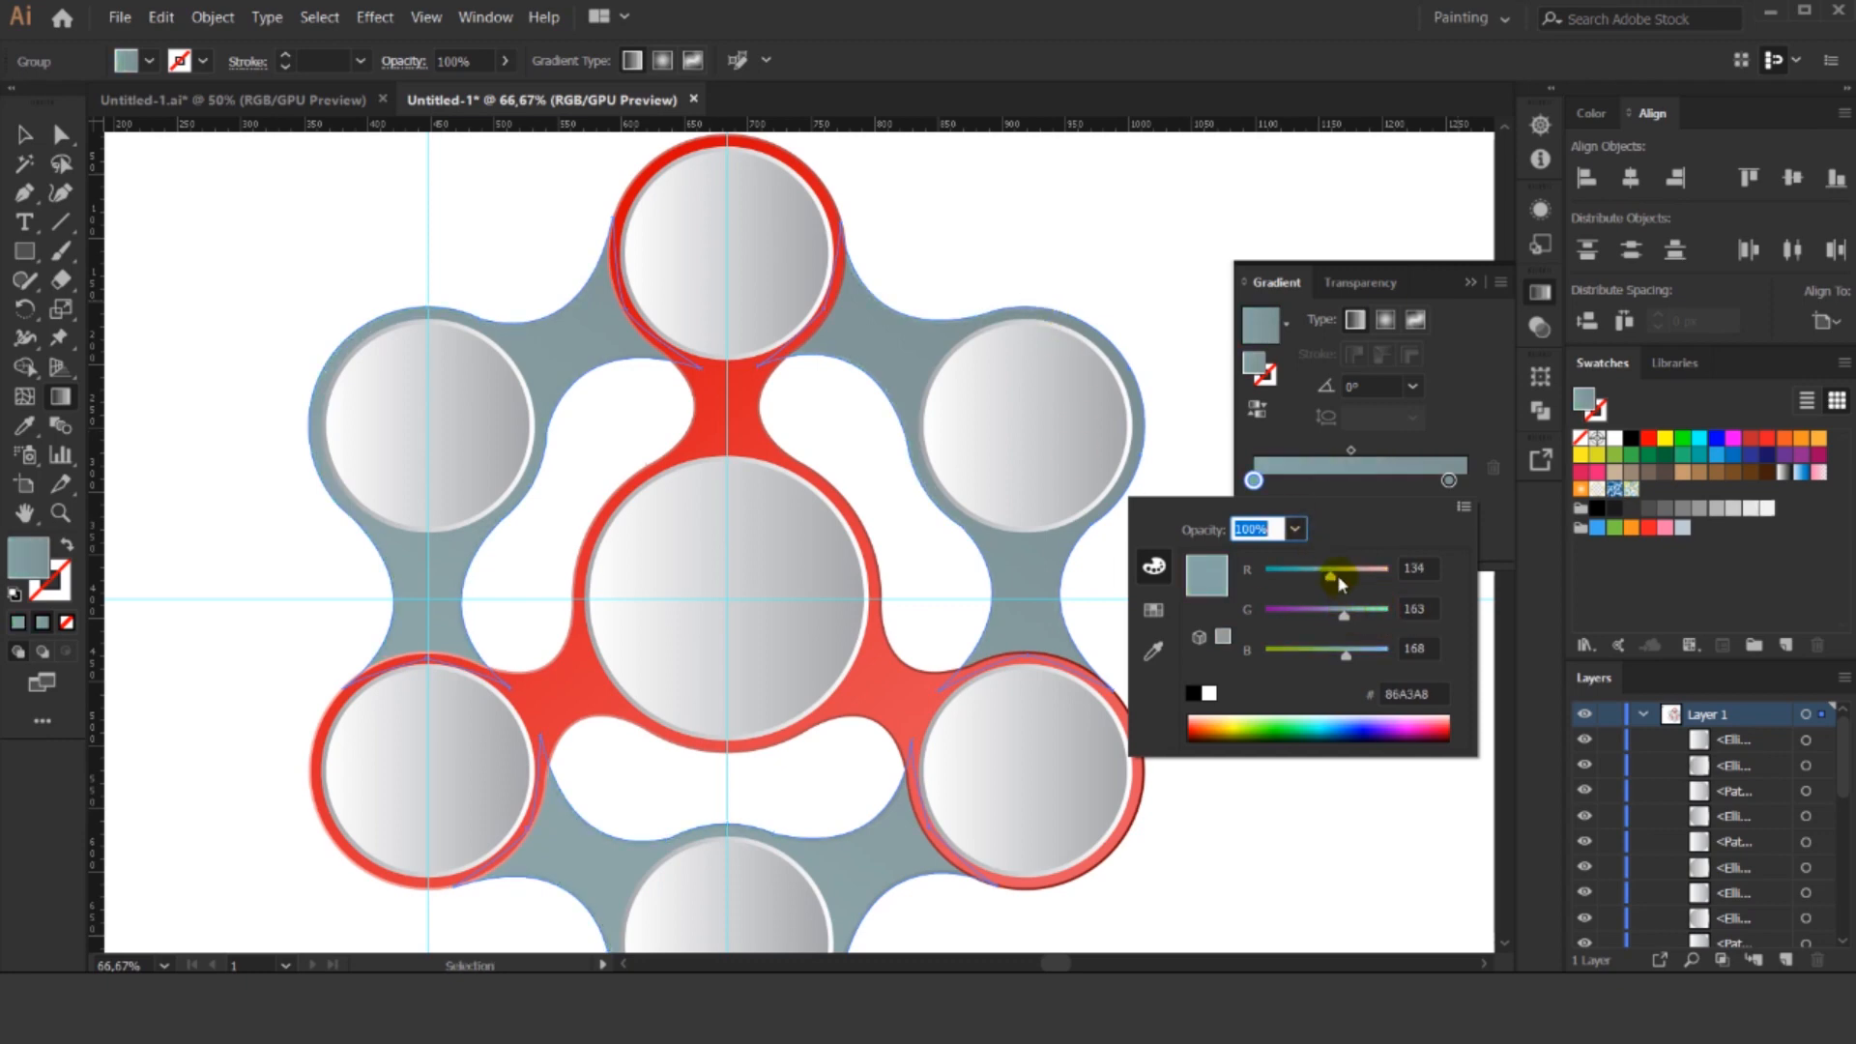
Set the rear group's first gradient stop to pale mint CFFFEF and deselect the group.
click(1258, 482)
double_click(30, 556)
mouse_move(1489, 360)
mouse_down()
mouse_move(1489, 429)
mouse_move(1503, 390)
mouse_up()
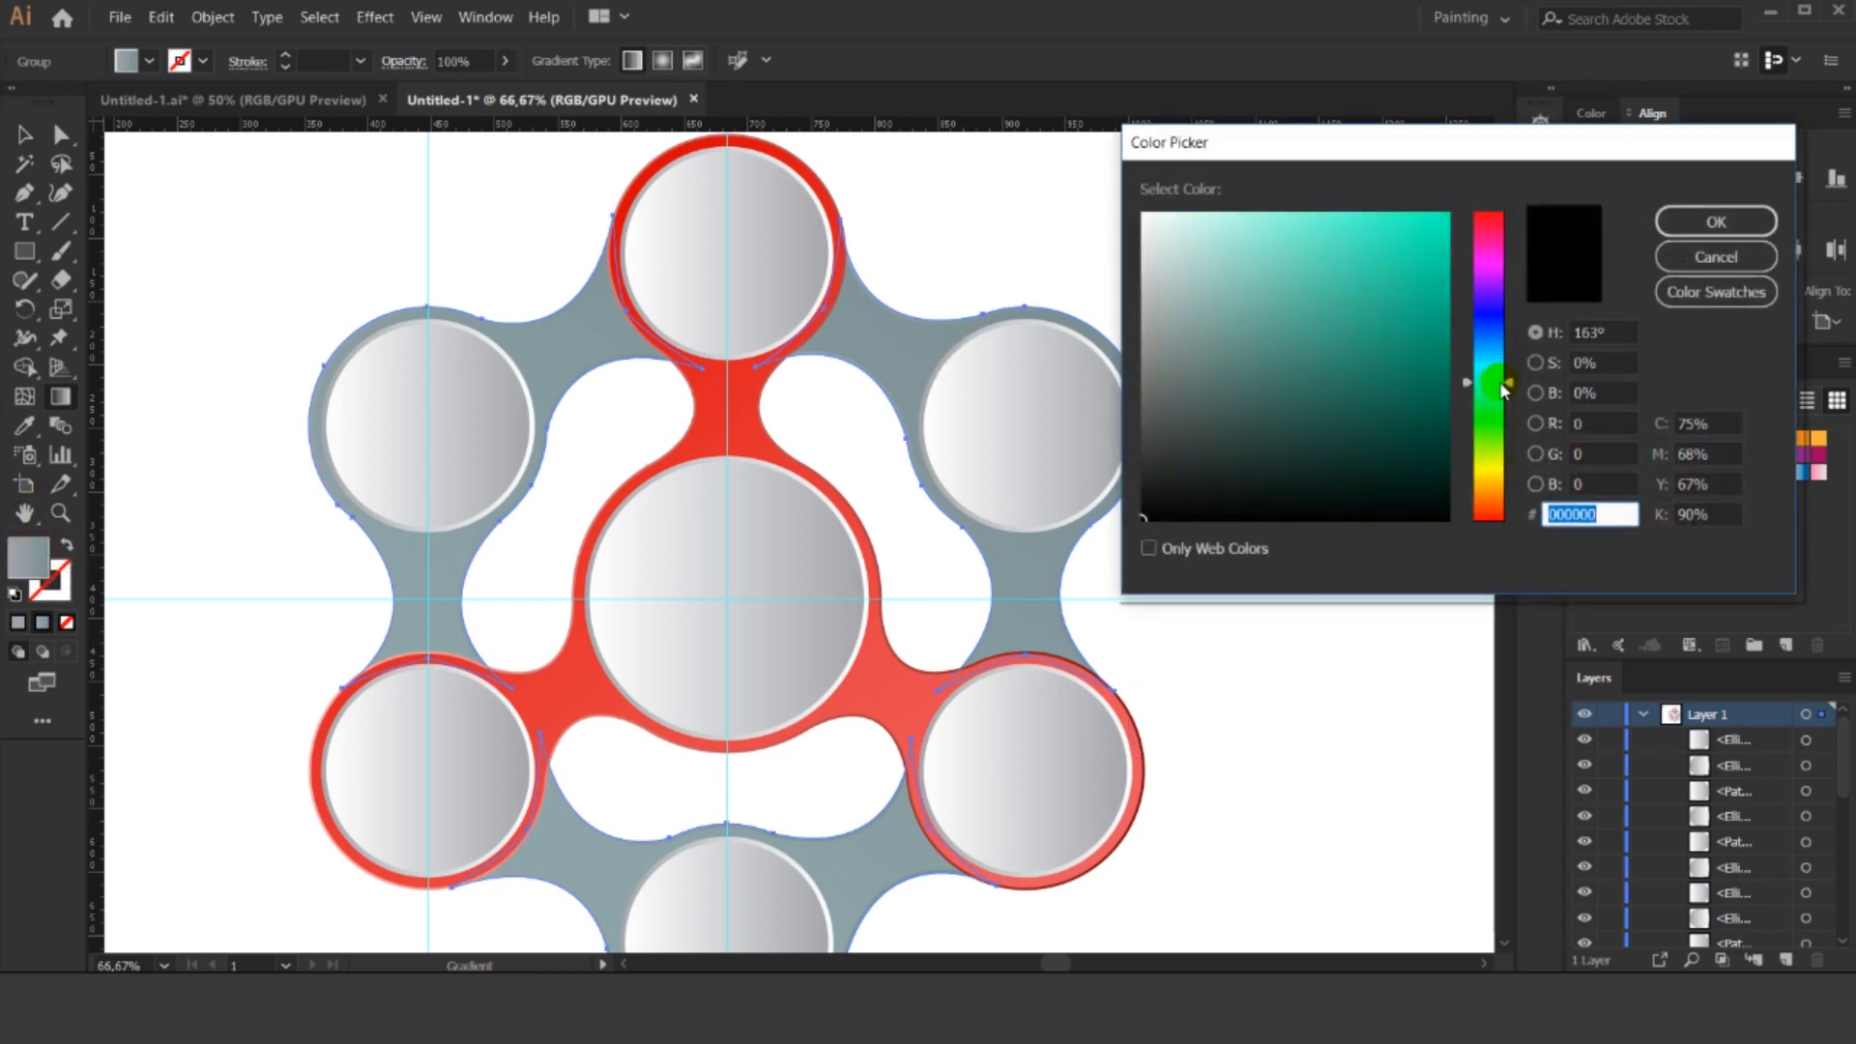
click(1198, 210)
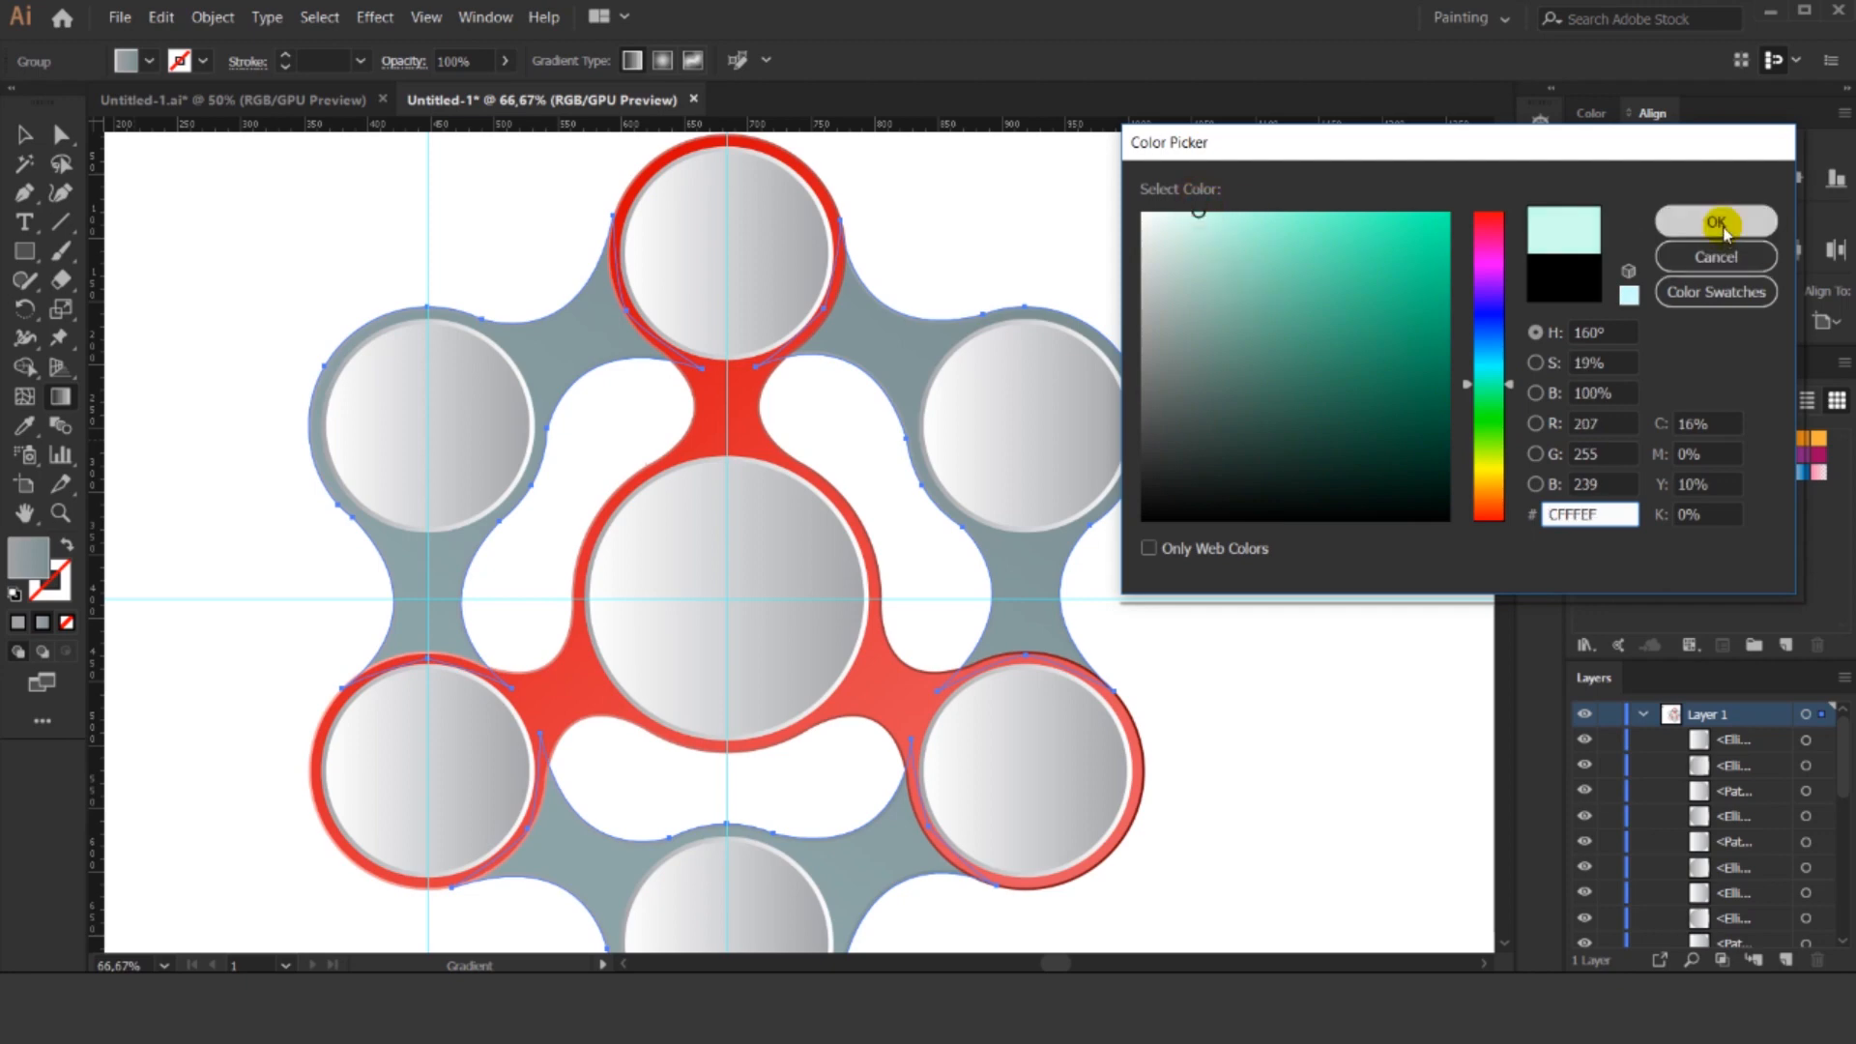
click(1723, 236)
click(26, 135)
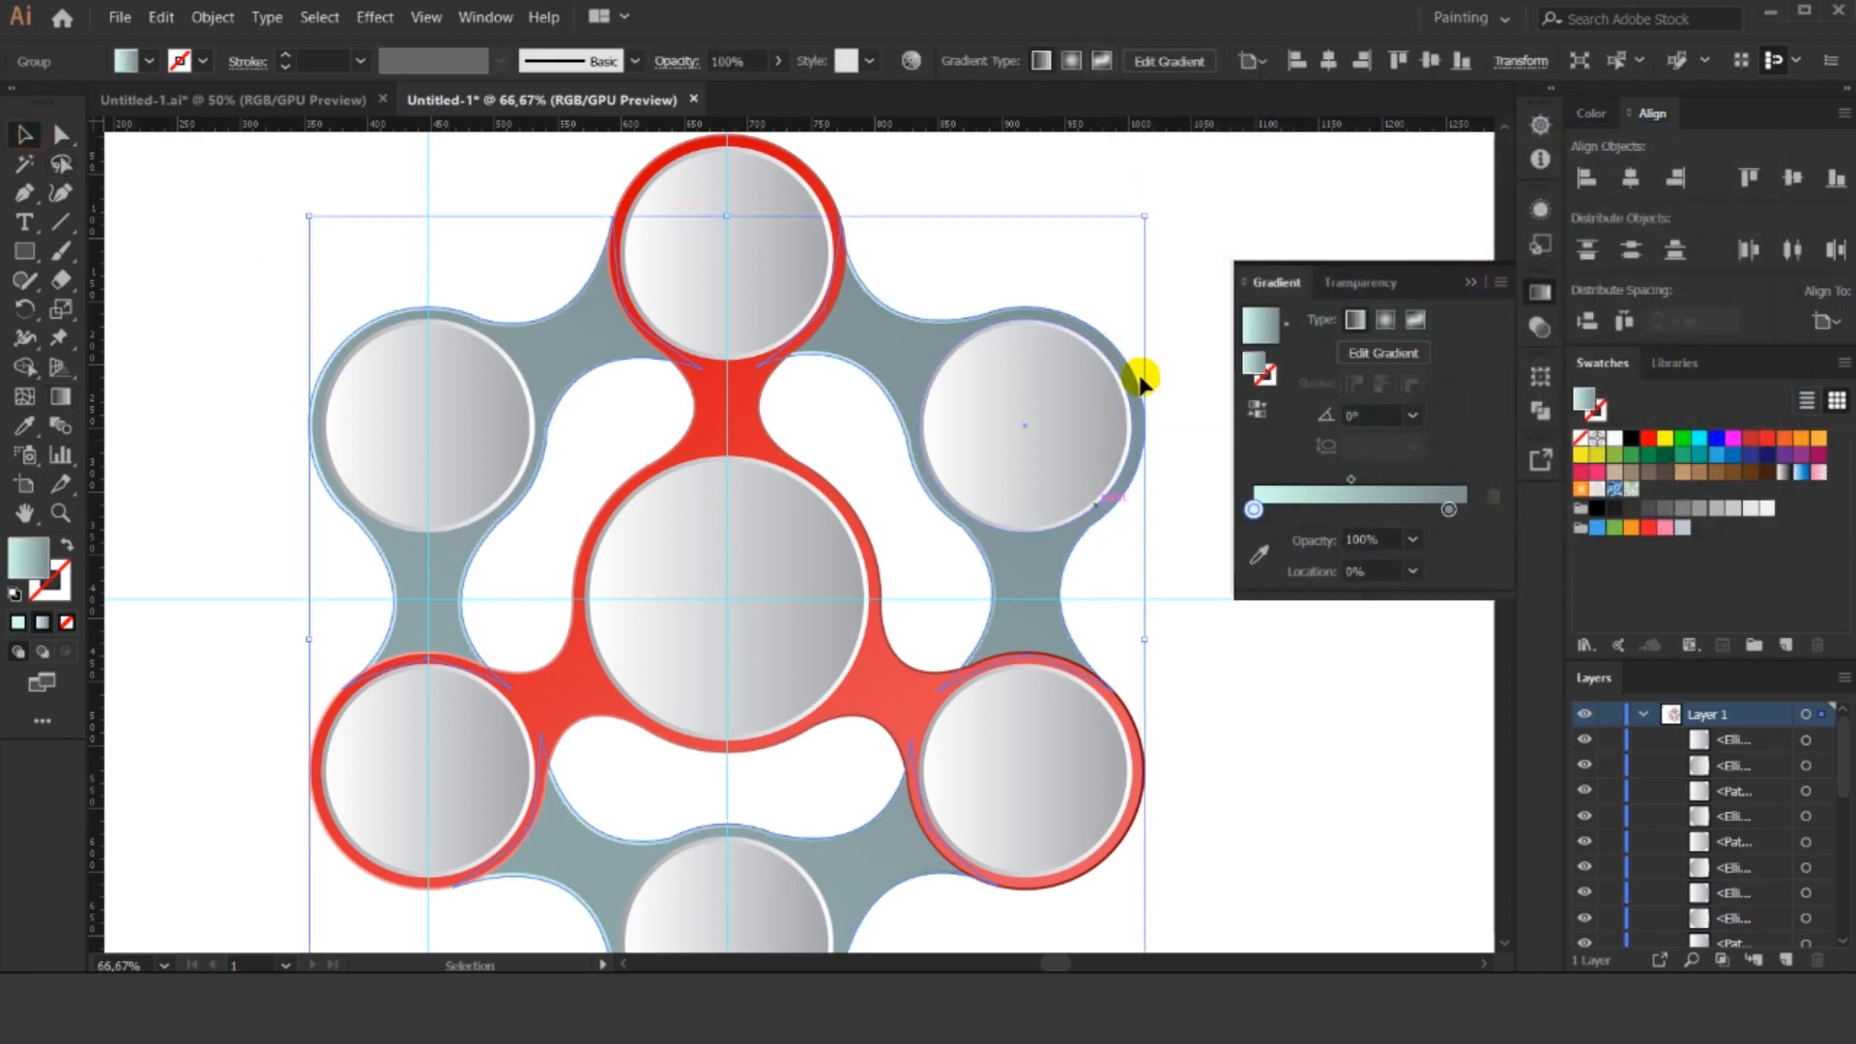
click(1187, 224)
Set the rear outline group's second gradient stop to slate blue 527E93 and deselect the group.
scroll(1187, 224, down, 2)
scroll(1175, 669, down, 1)
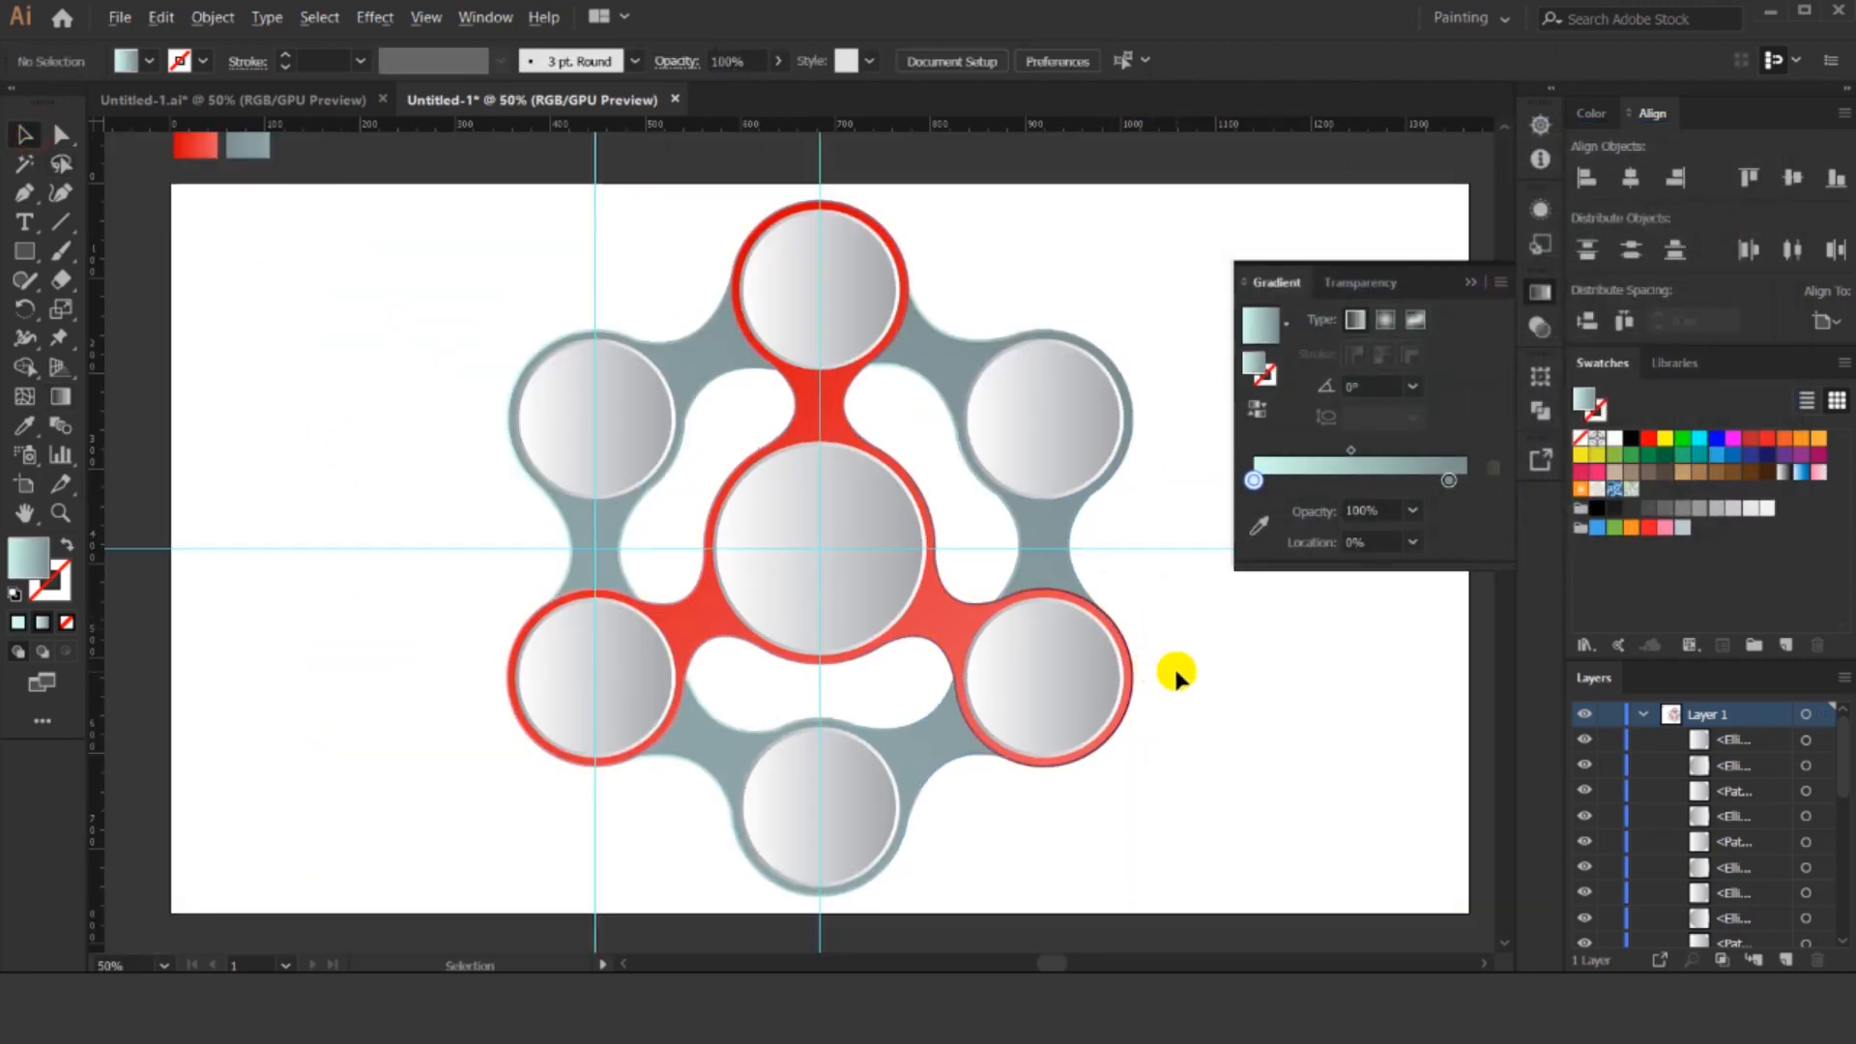
scroll(1168, 663, up, 1)
click(914, 237)
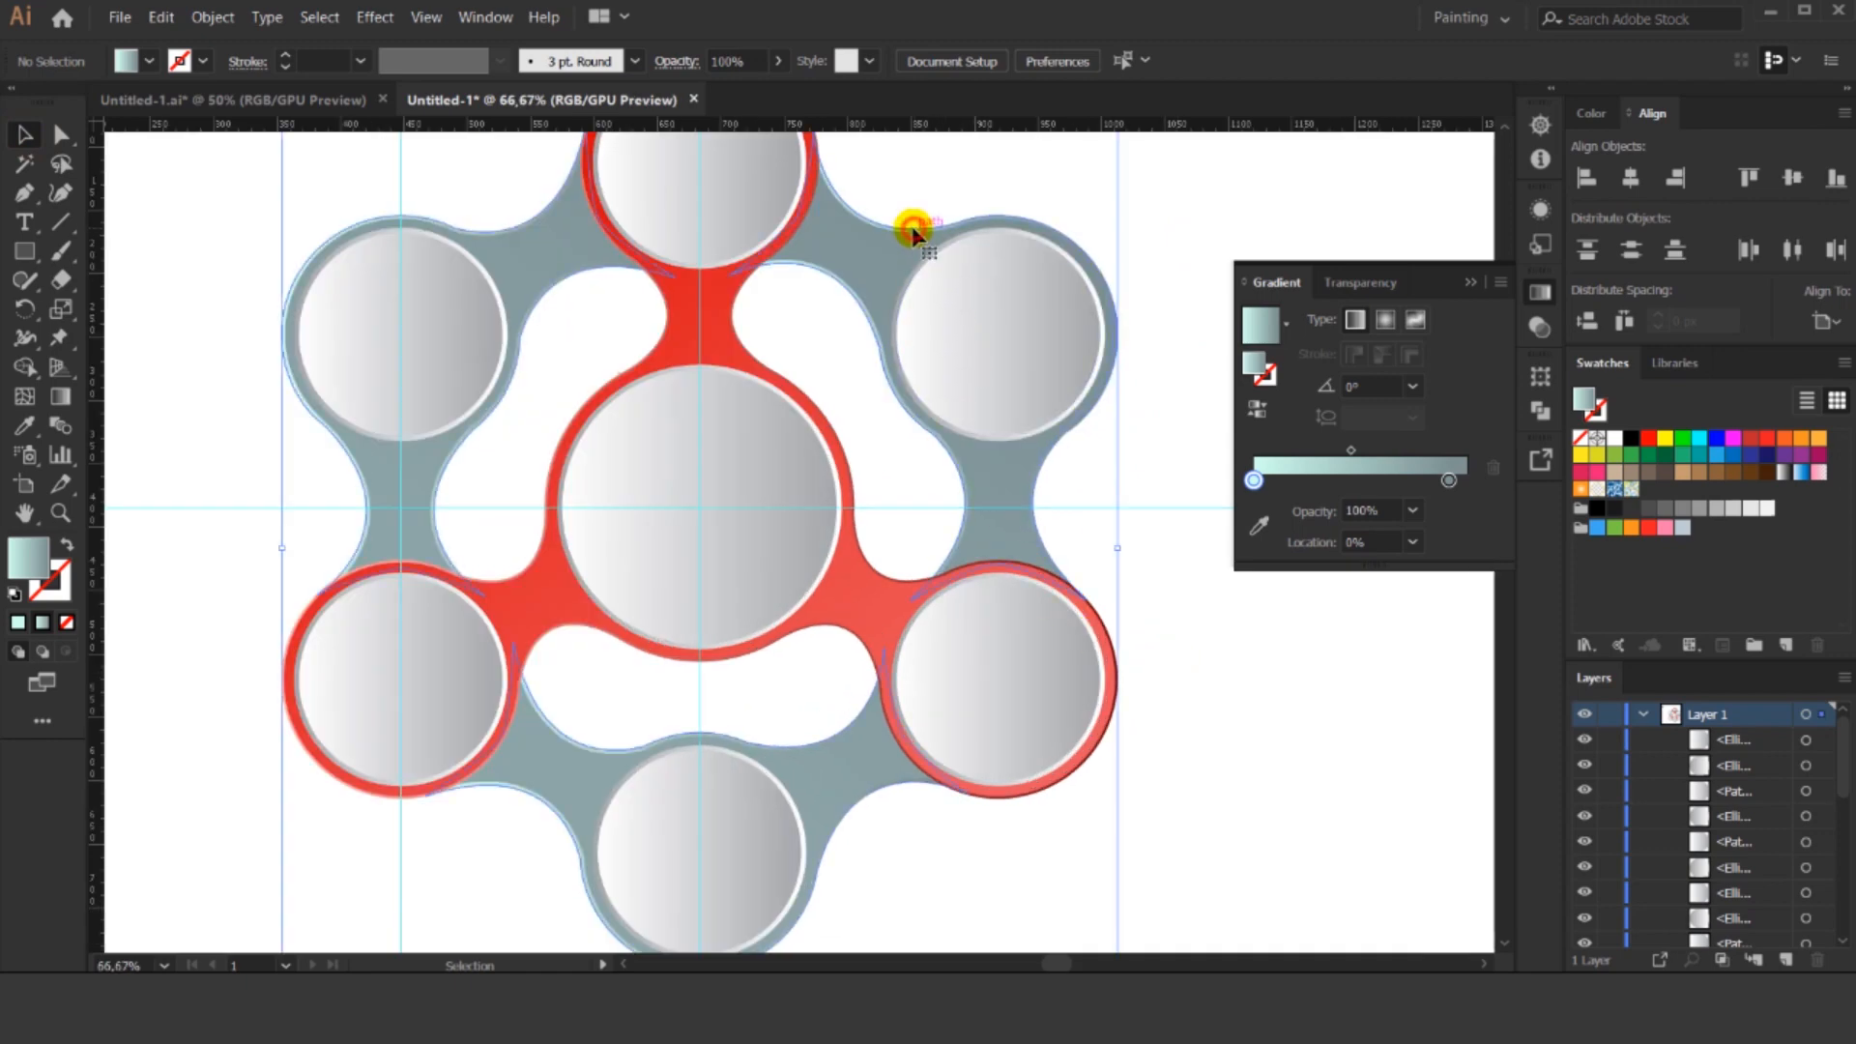
click(1448, 482)
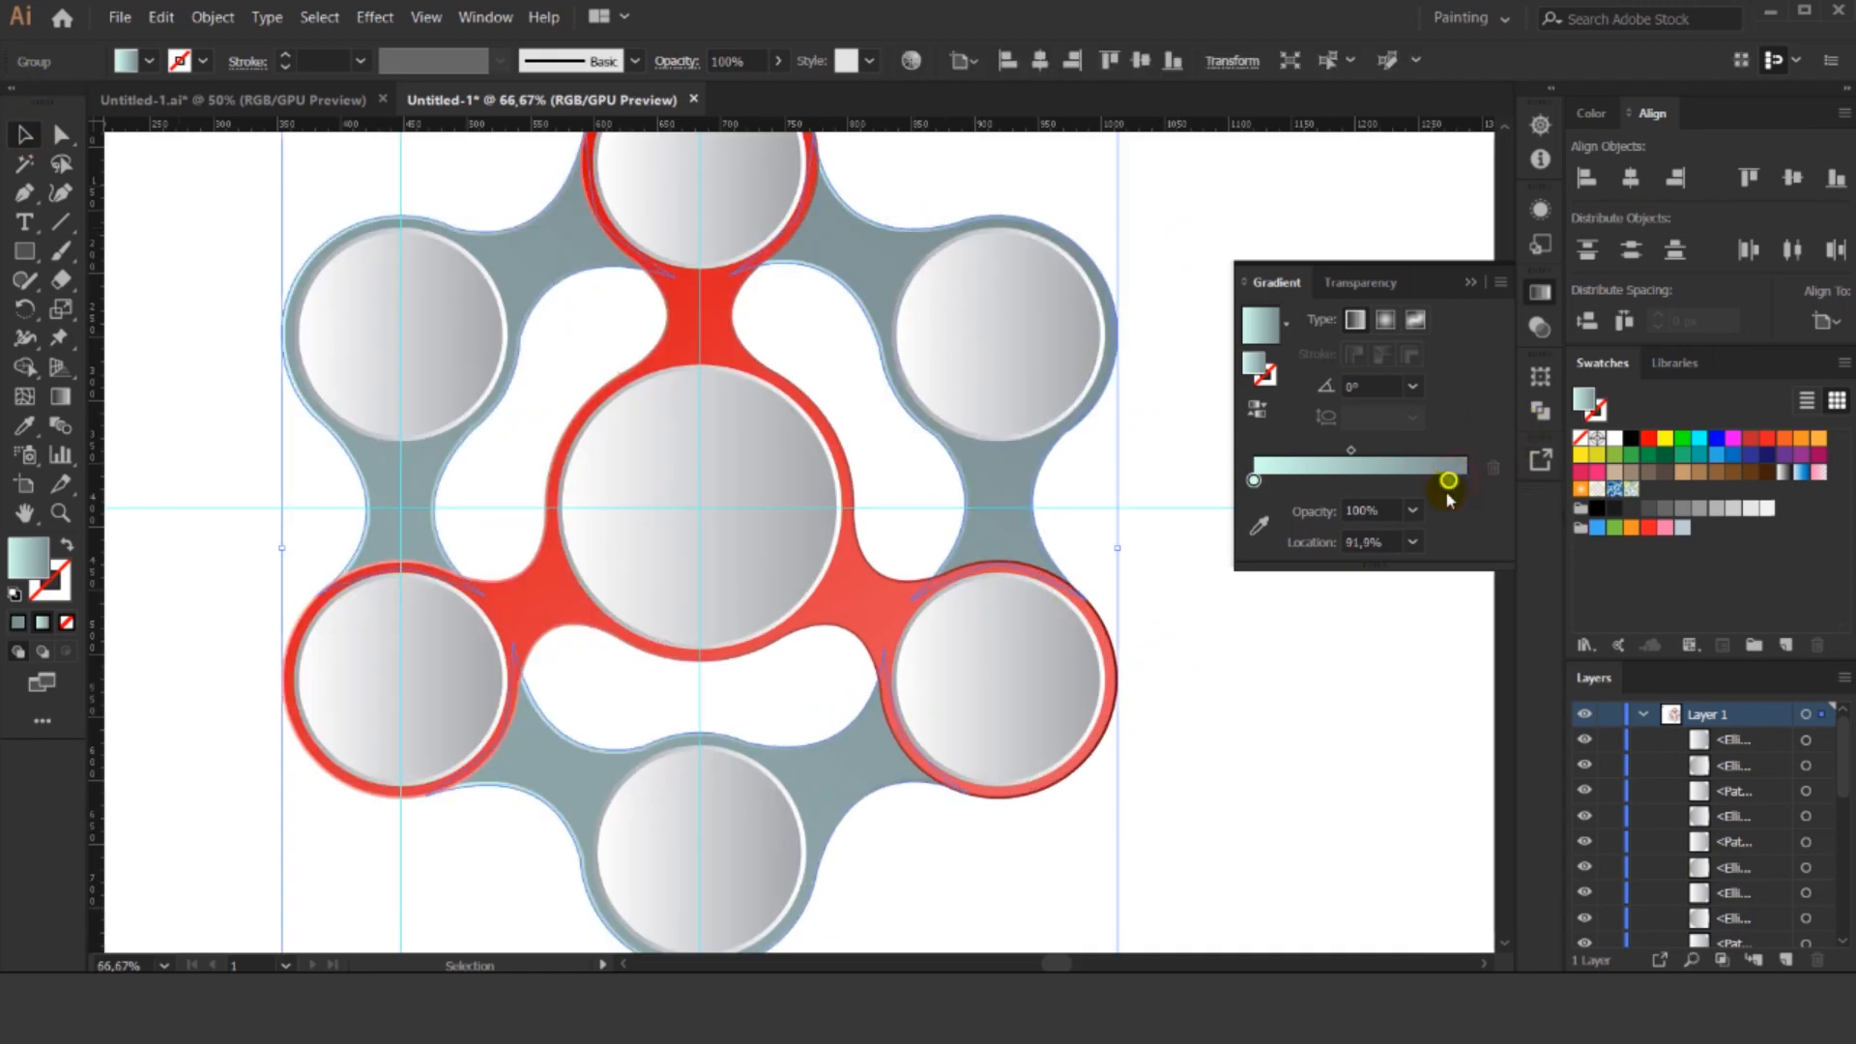
double_click(1449, 481)
drag(1312, 578, 1303, 580)
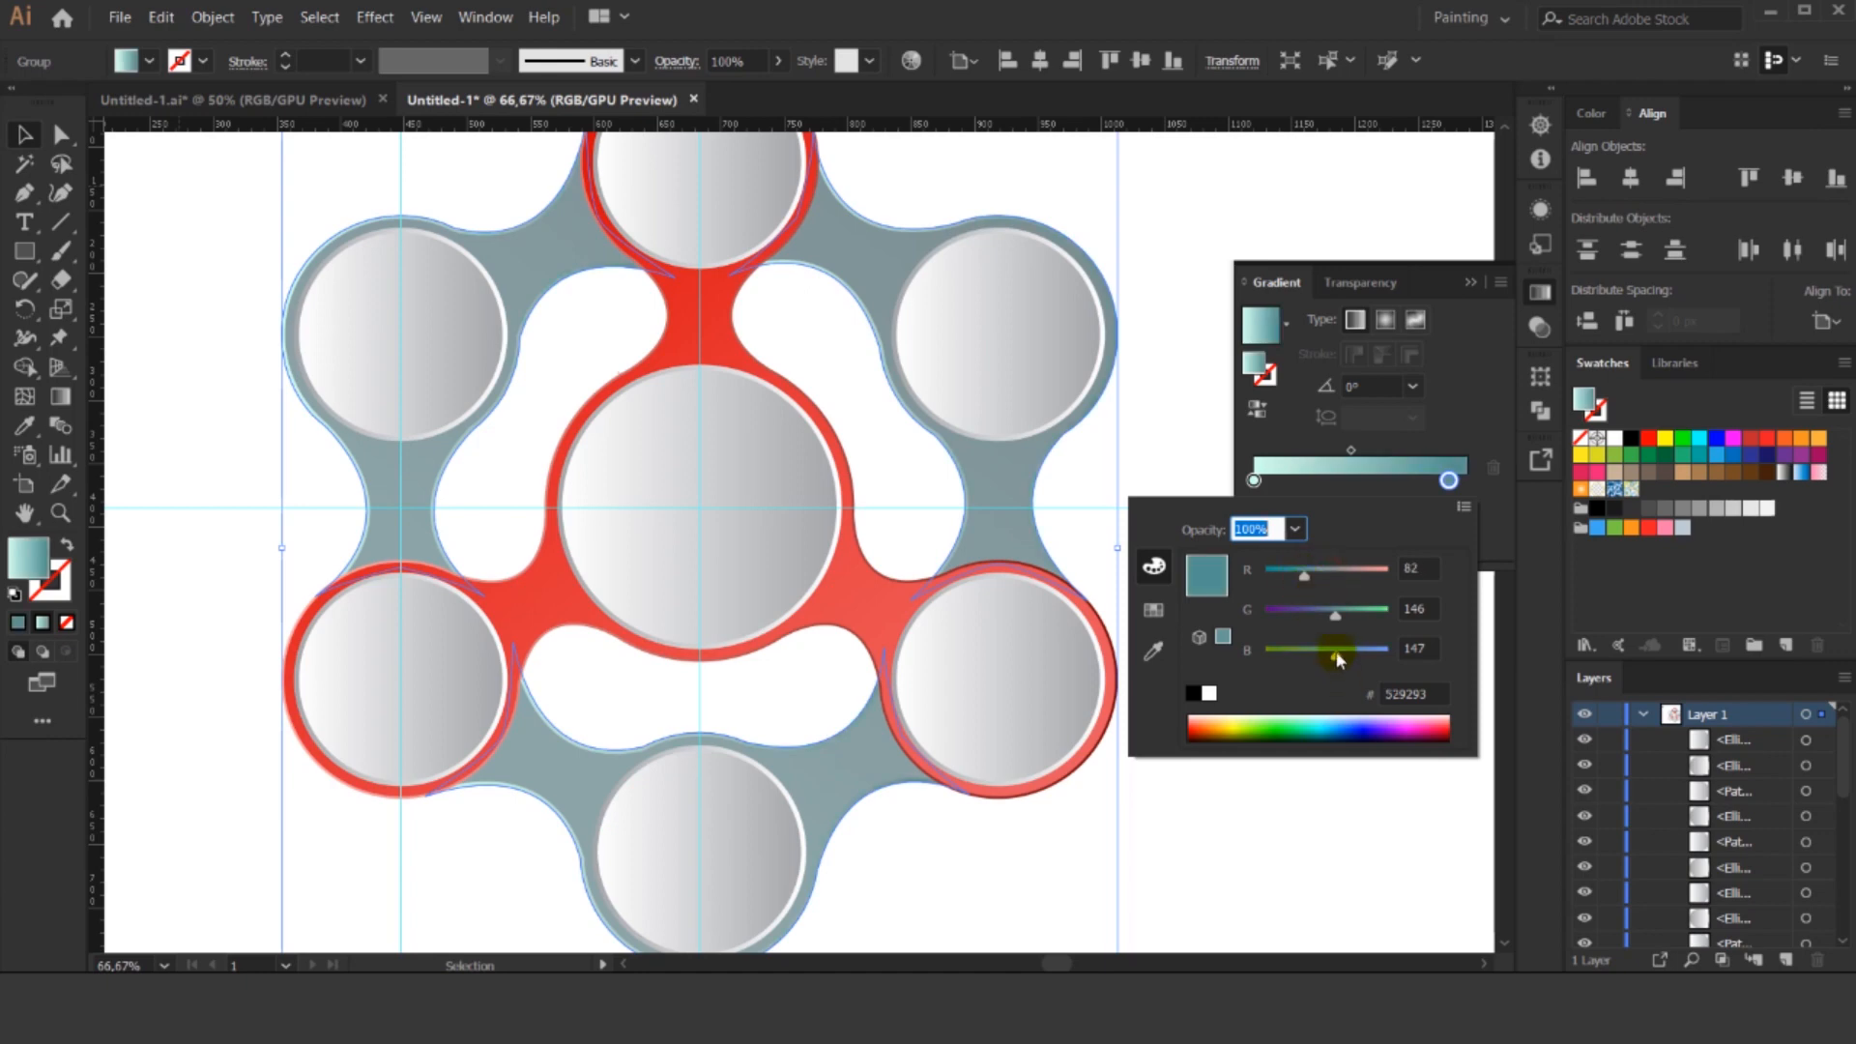
drag(1339, 624, 1329, 623)
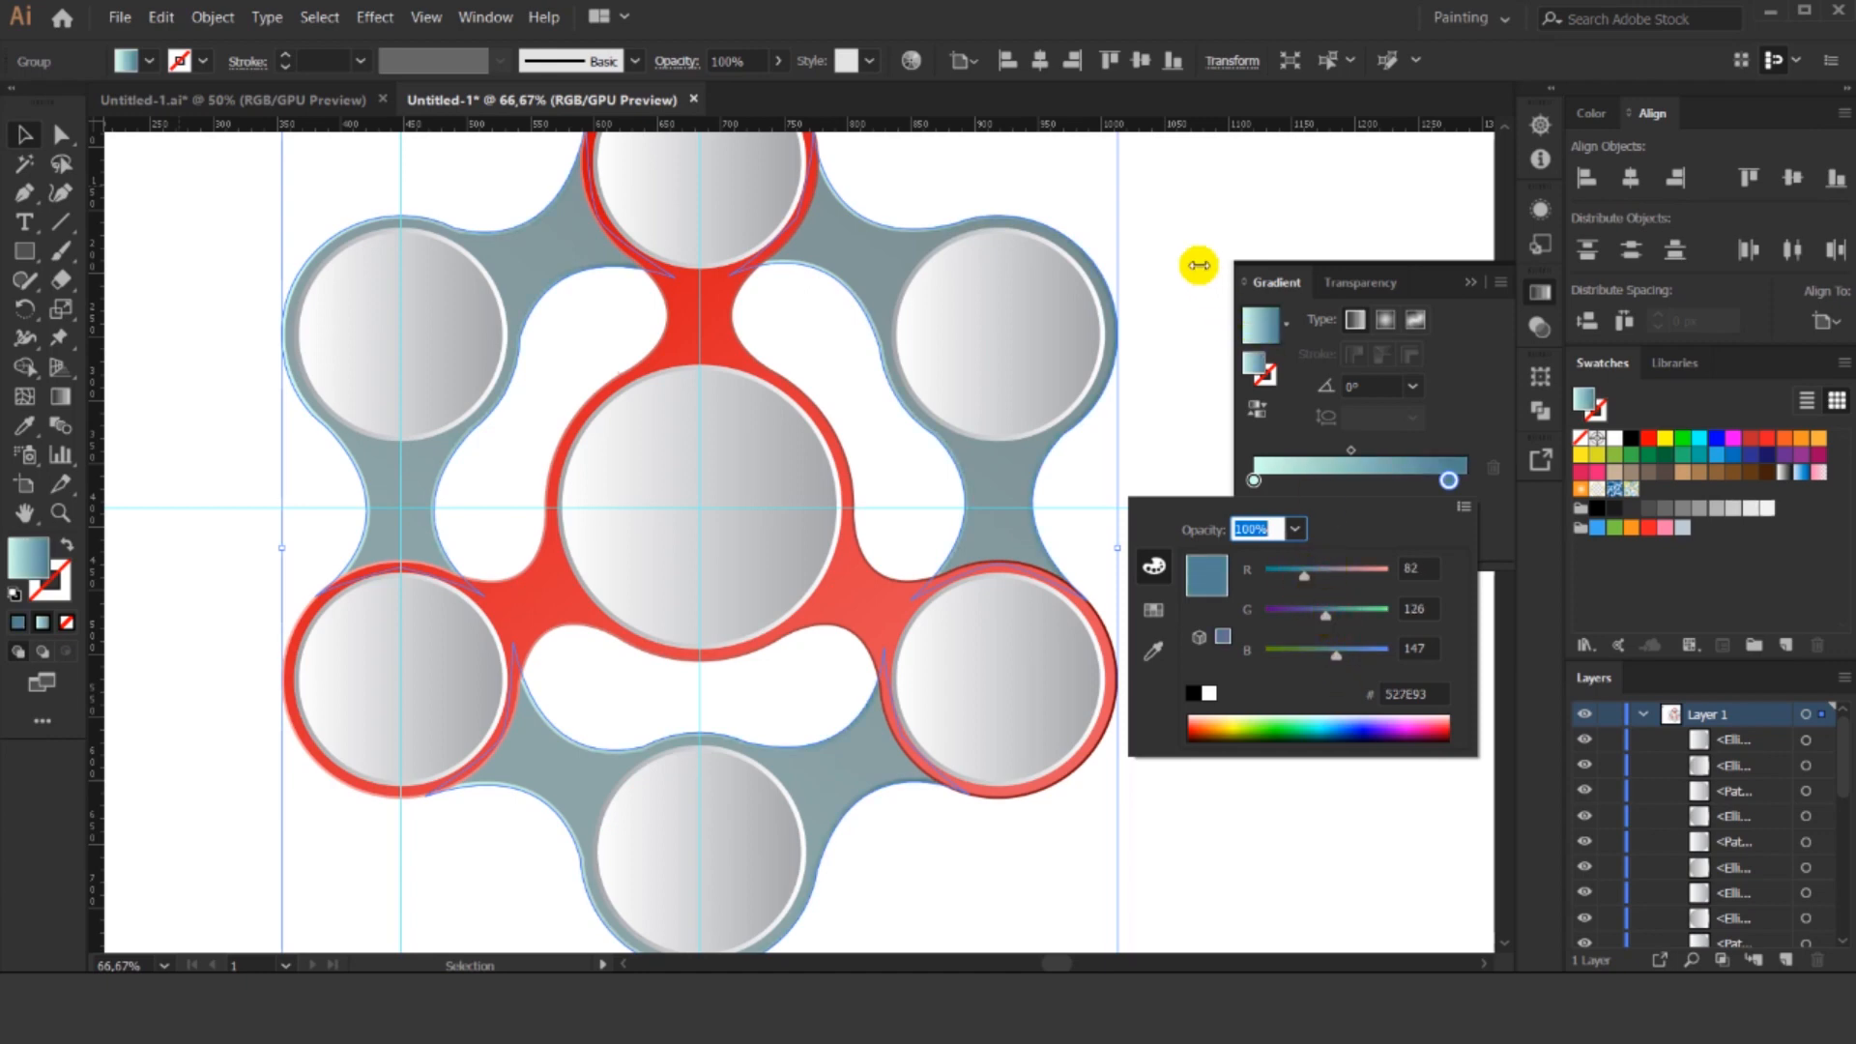
click(1172, 220)
click(1468, 281)
scroll(1085, 496, down, 1)
click(60, 396)
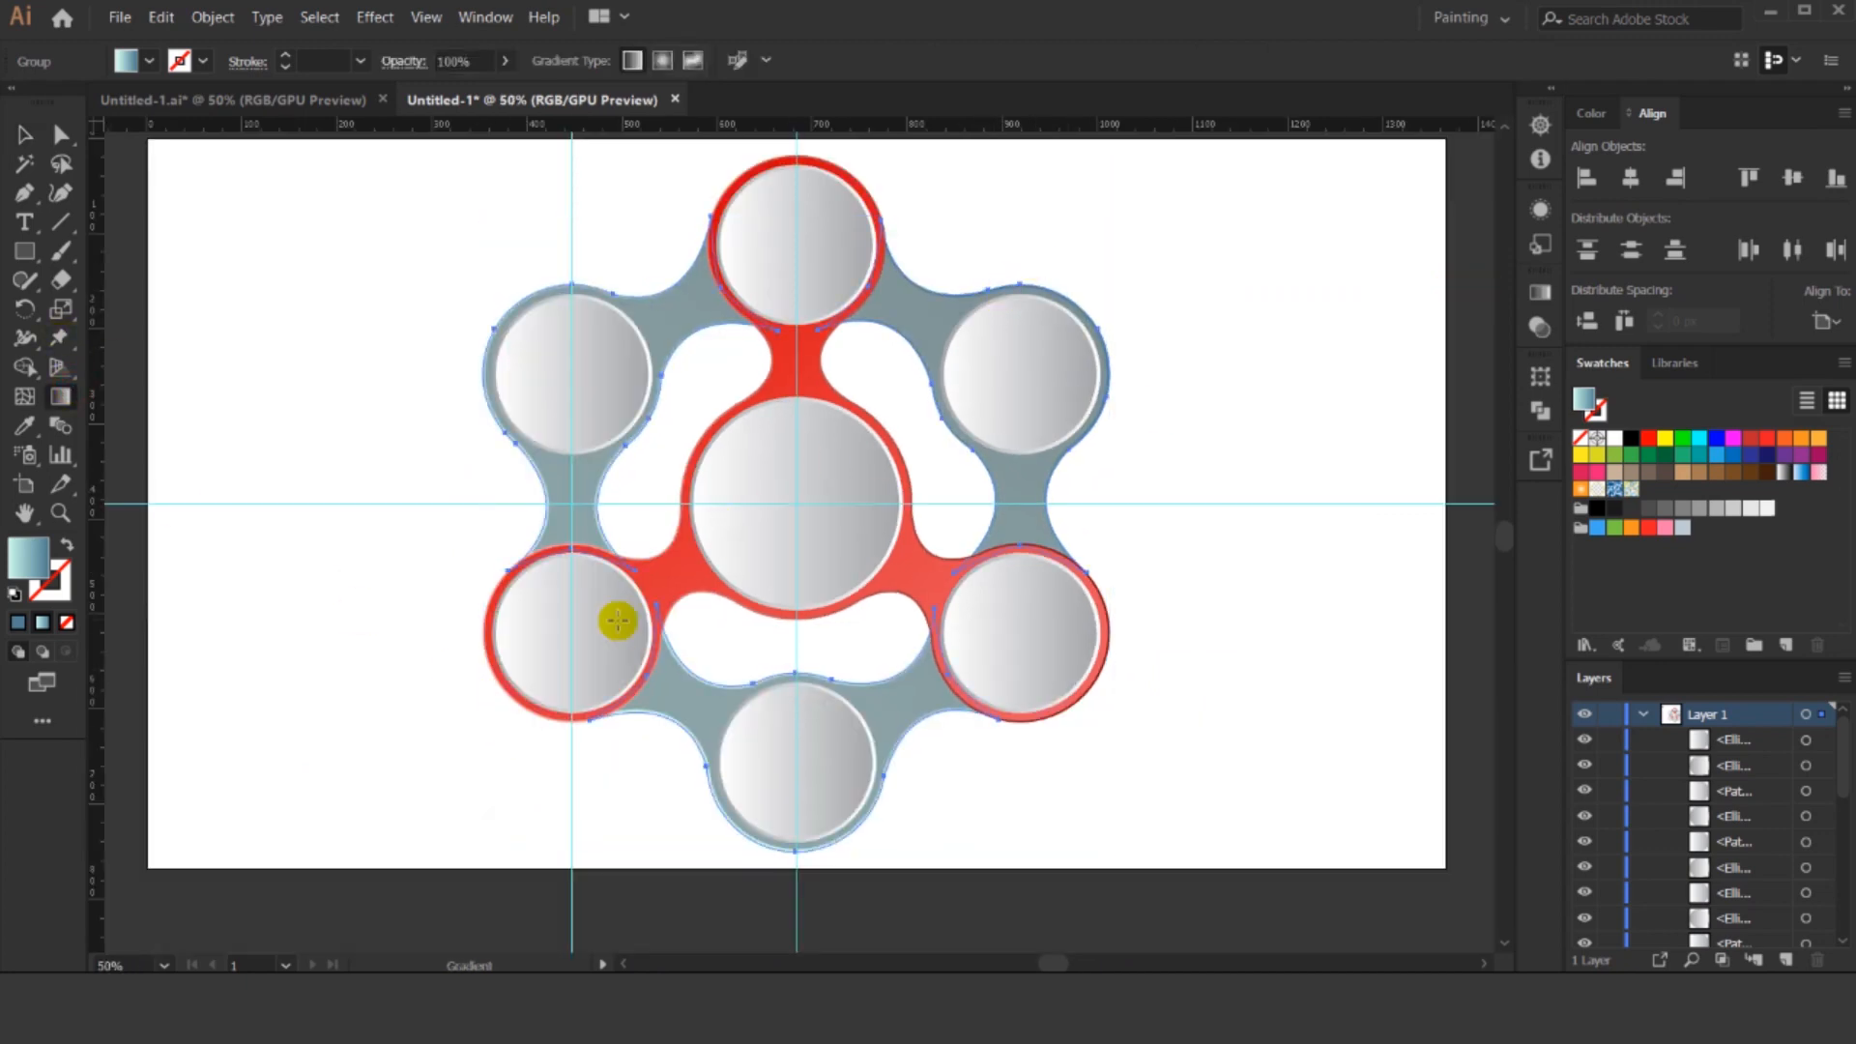
key(v)
click(410, 273)
scroll(512, 522, down, 1)
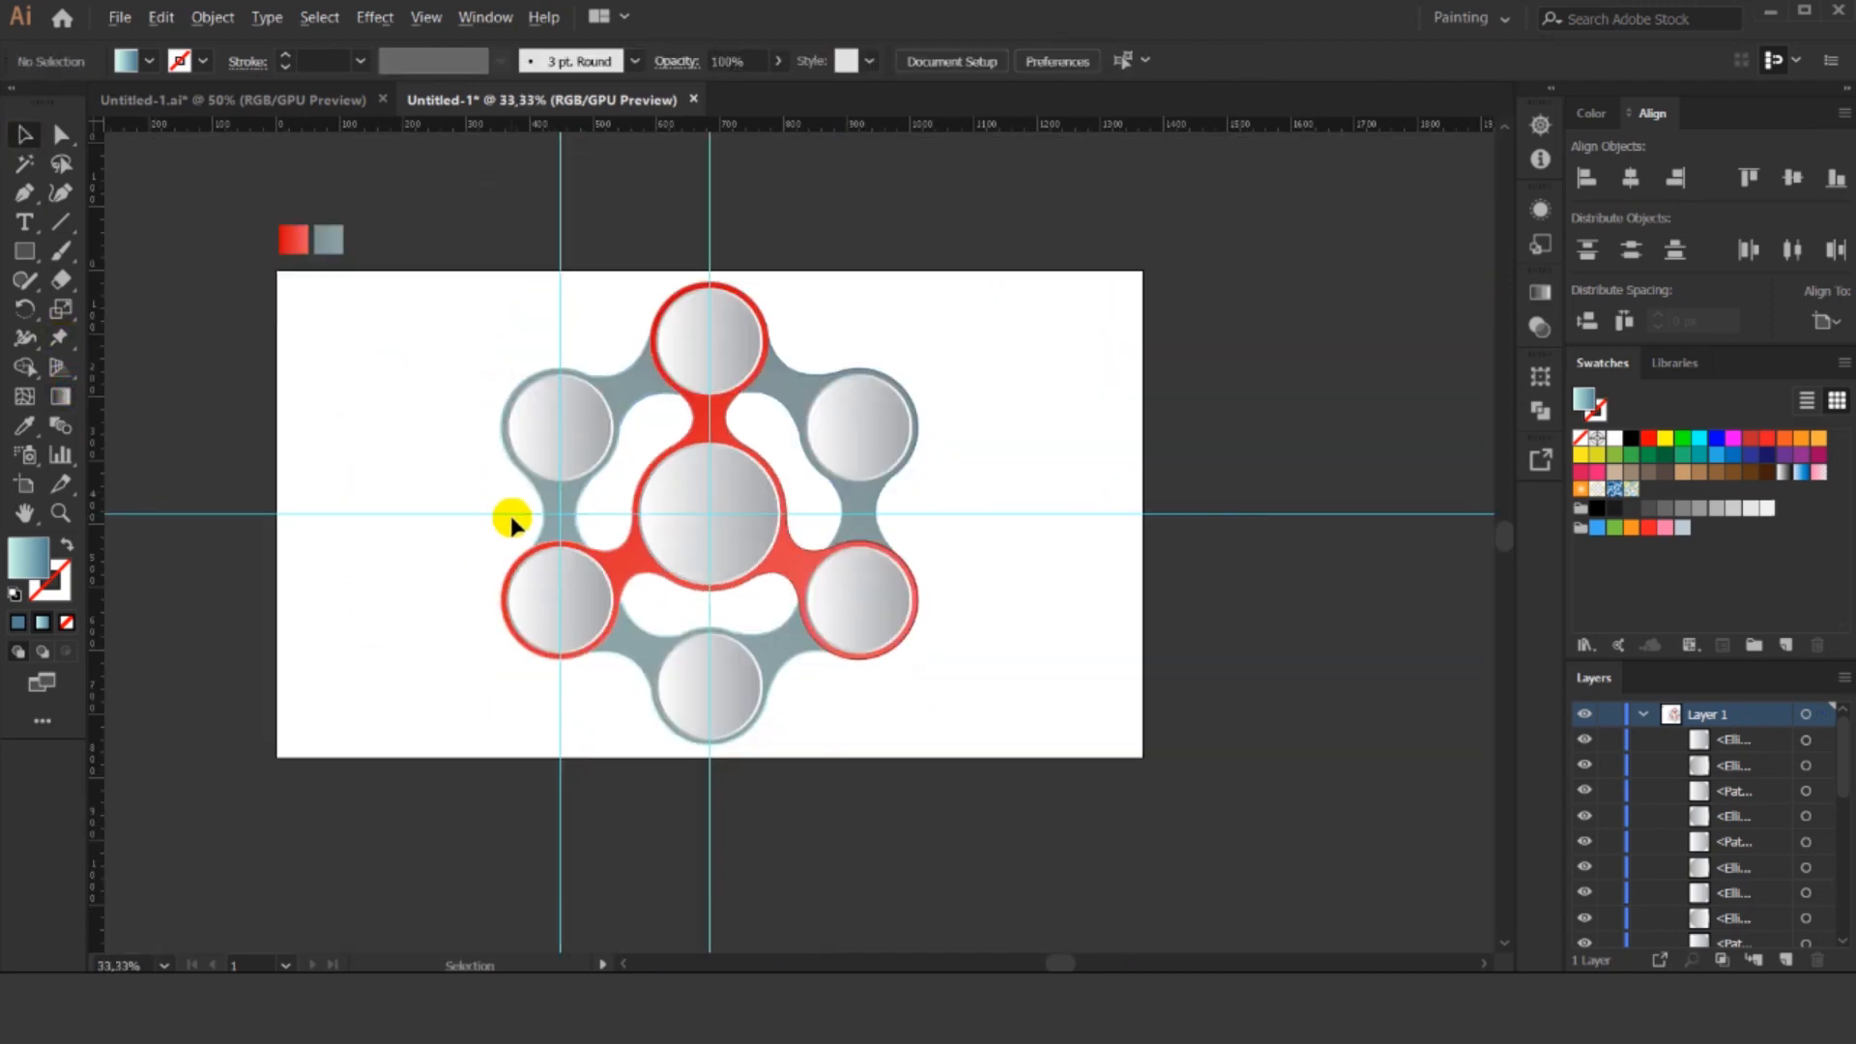
Select the whole radial graphic and scale it down proportionally about its centre.
scroll(445, 553, up, 1)
scroll(445, 551, down, 1)
drag(486, 253, 943, 677)
drag(921, 283, 903, 315)
Group all parts of the graphic, ungroup them again and clear the selection.
right_click(779, 426)
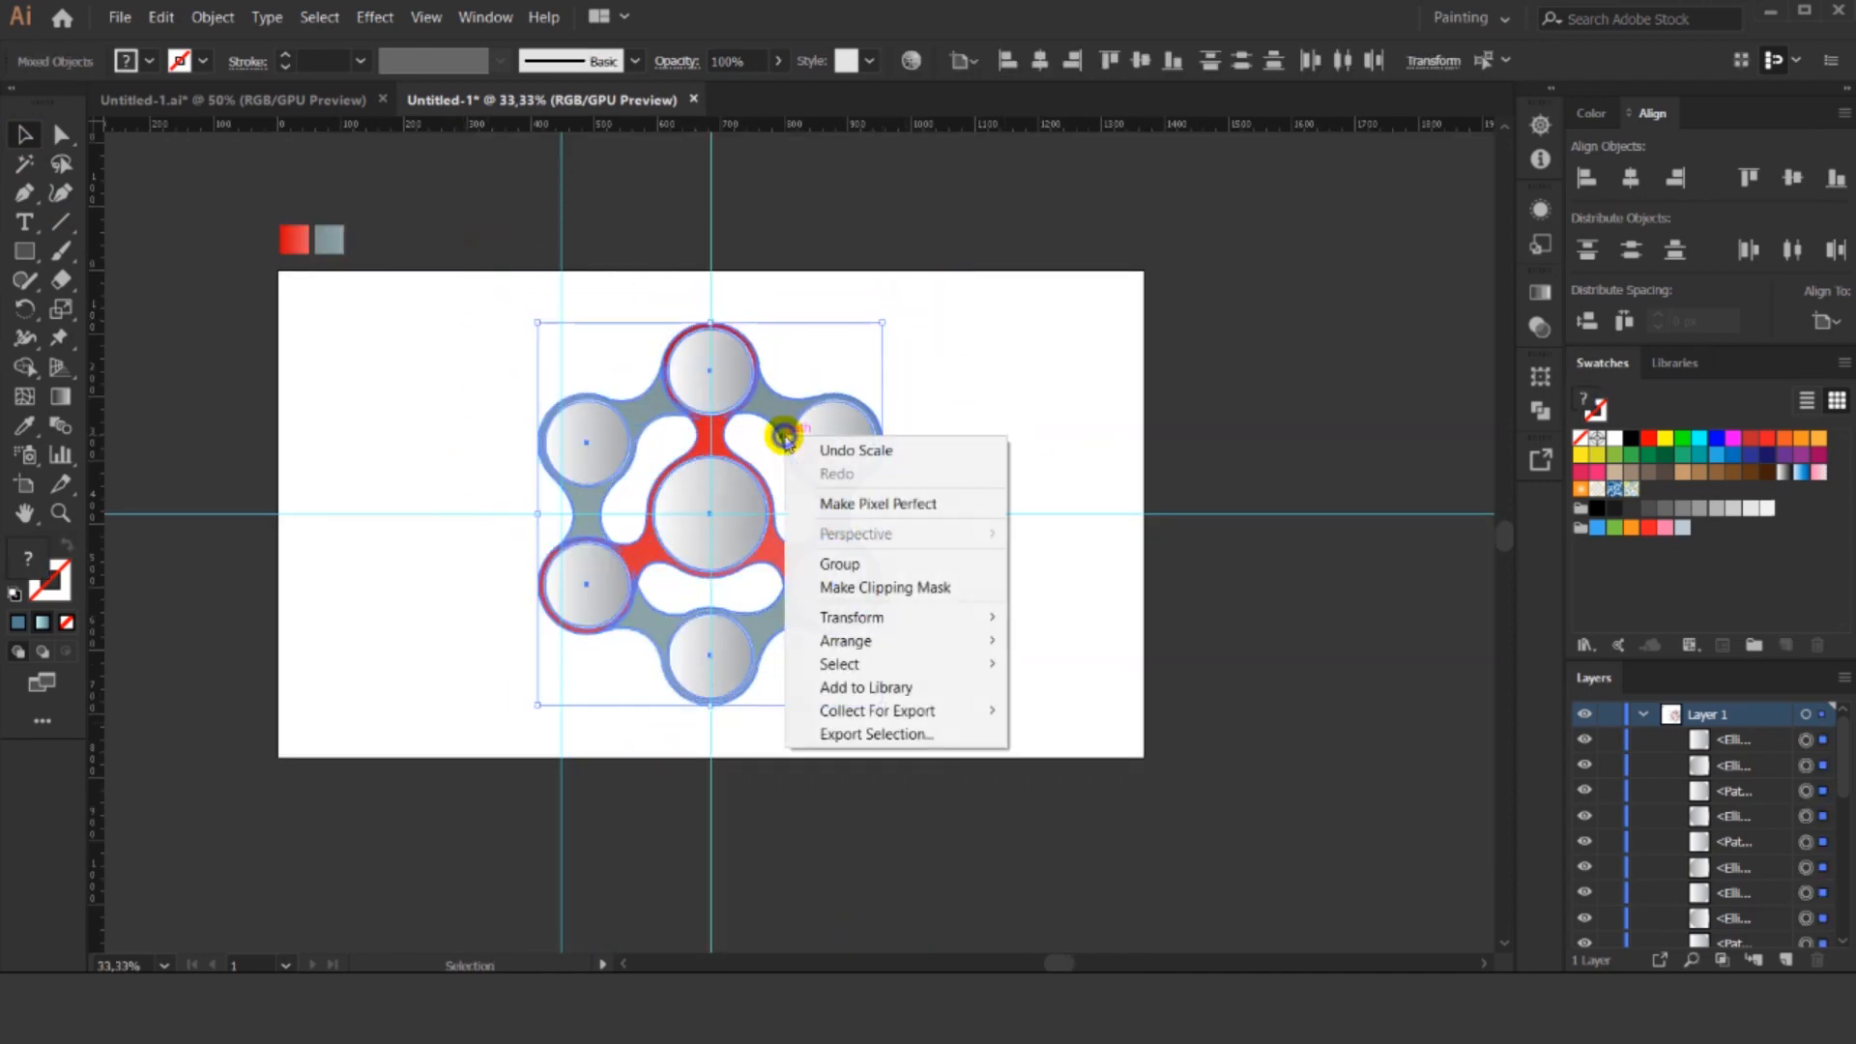
click(819, 565)
click(999, 613)
click(758, 538)
key(ctrl+shift+g)
click(1016, 455)
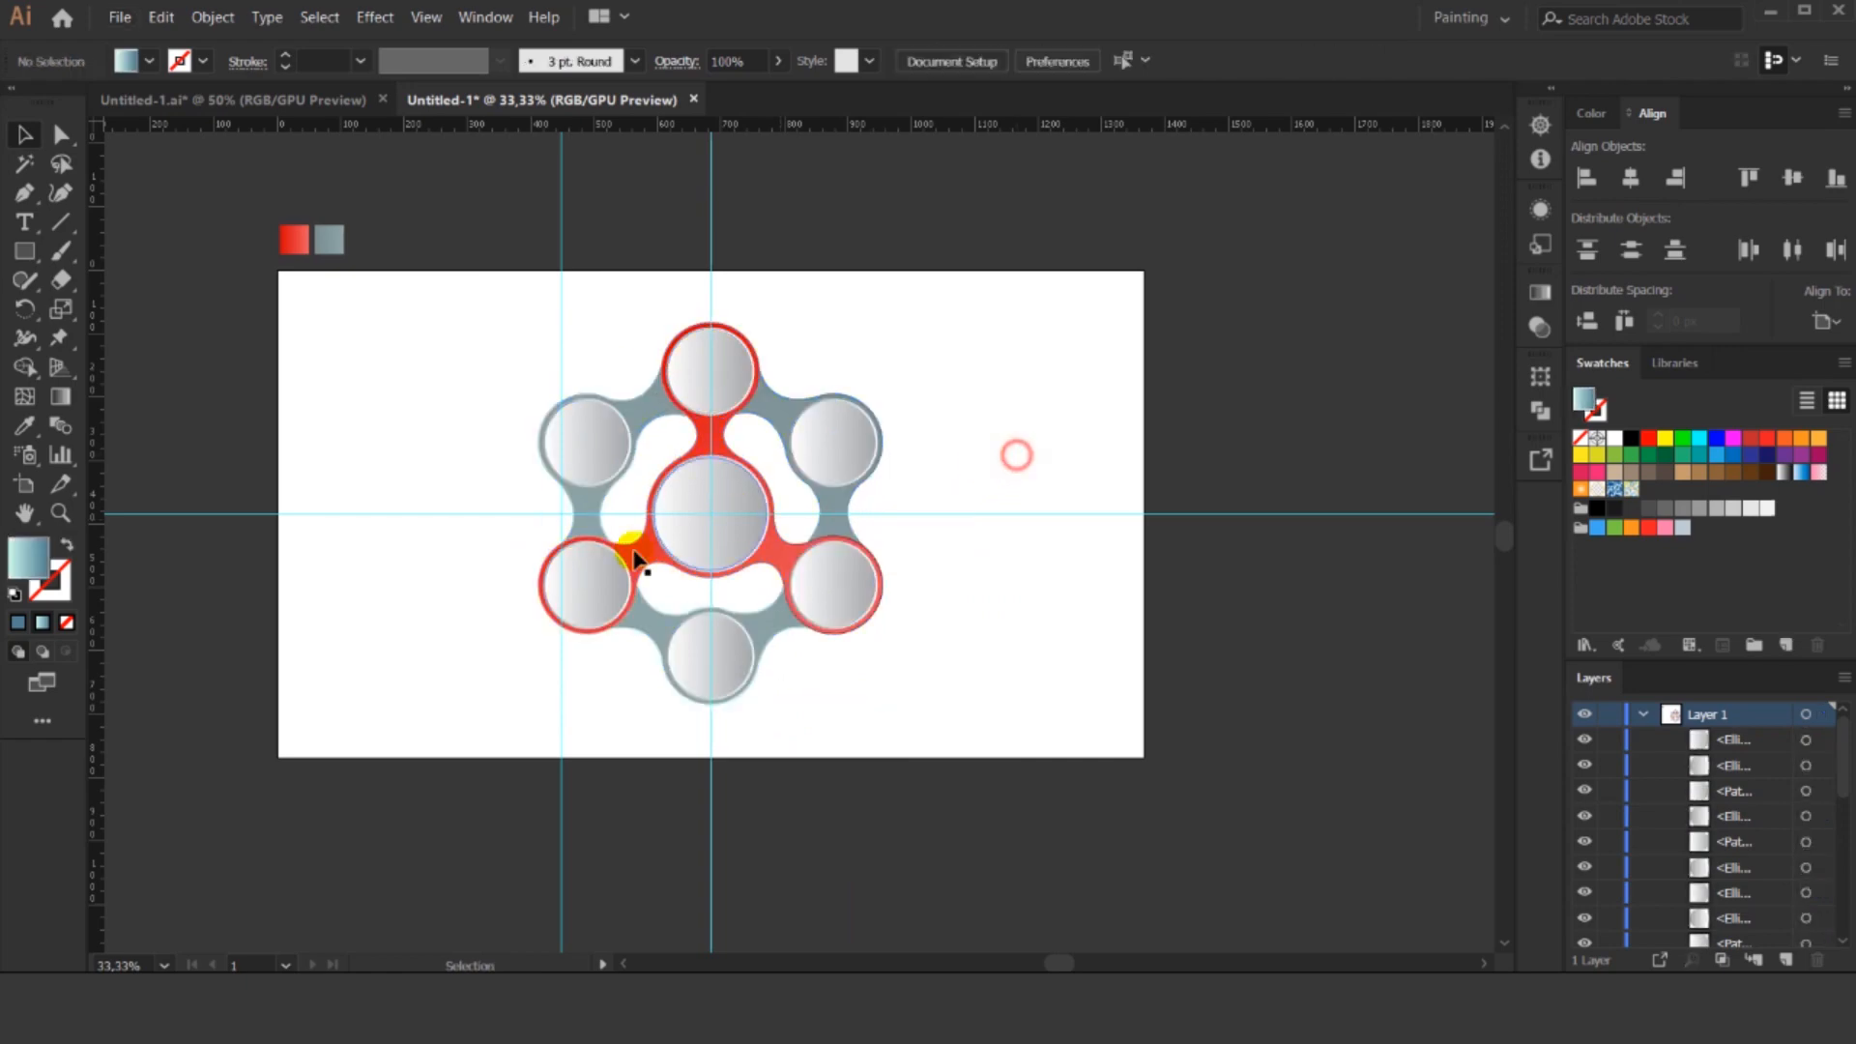
Select the light rim ellipses behind all six outer circle faces.
scroll(634, 552, up, 2)
drag(784, 459, 802, 510)
click(1314, 411)
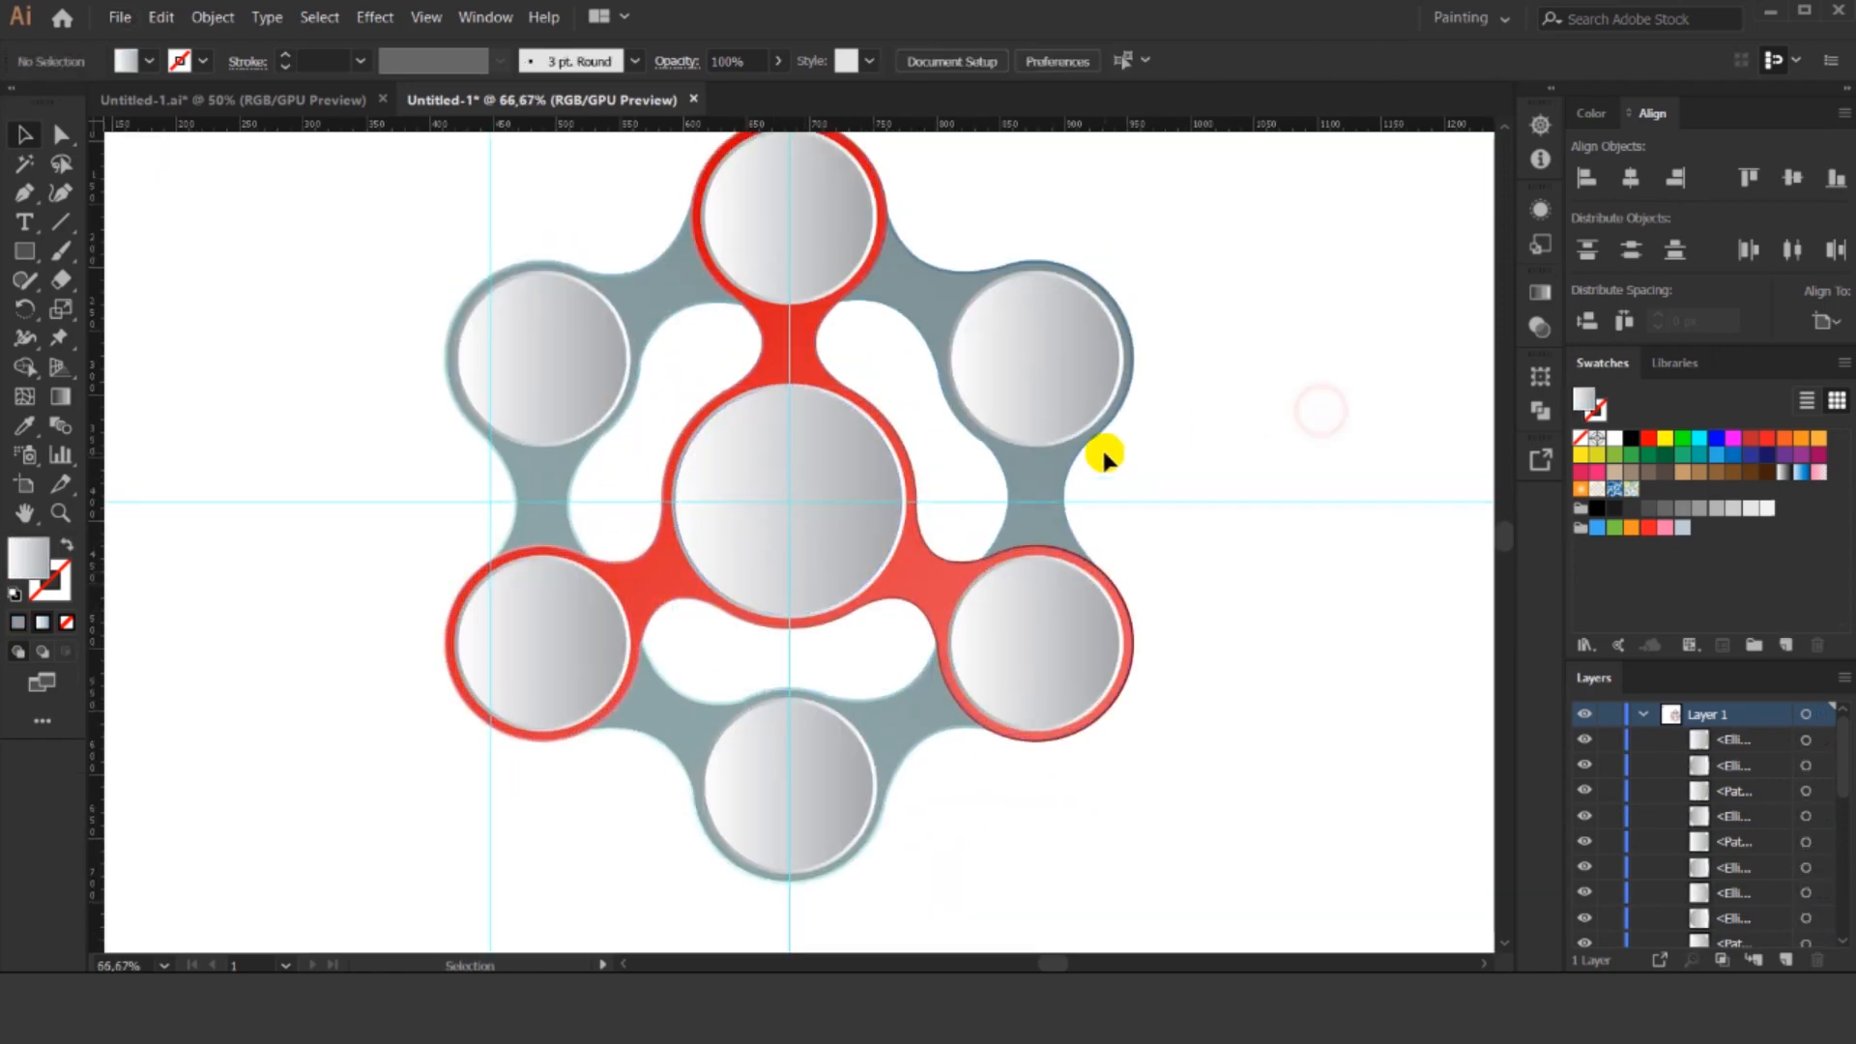
scroll(936, 232, up, 3)
click(936, 229)
scroll(937, 229, down, 2)
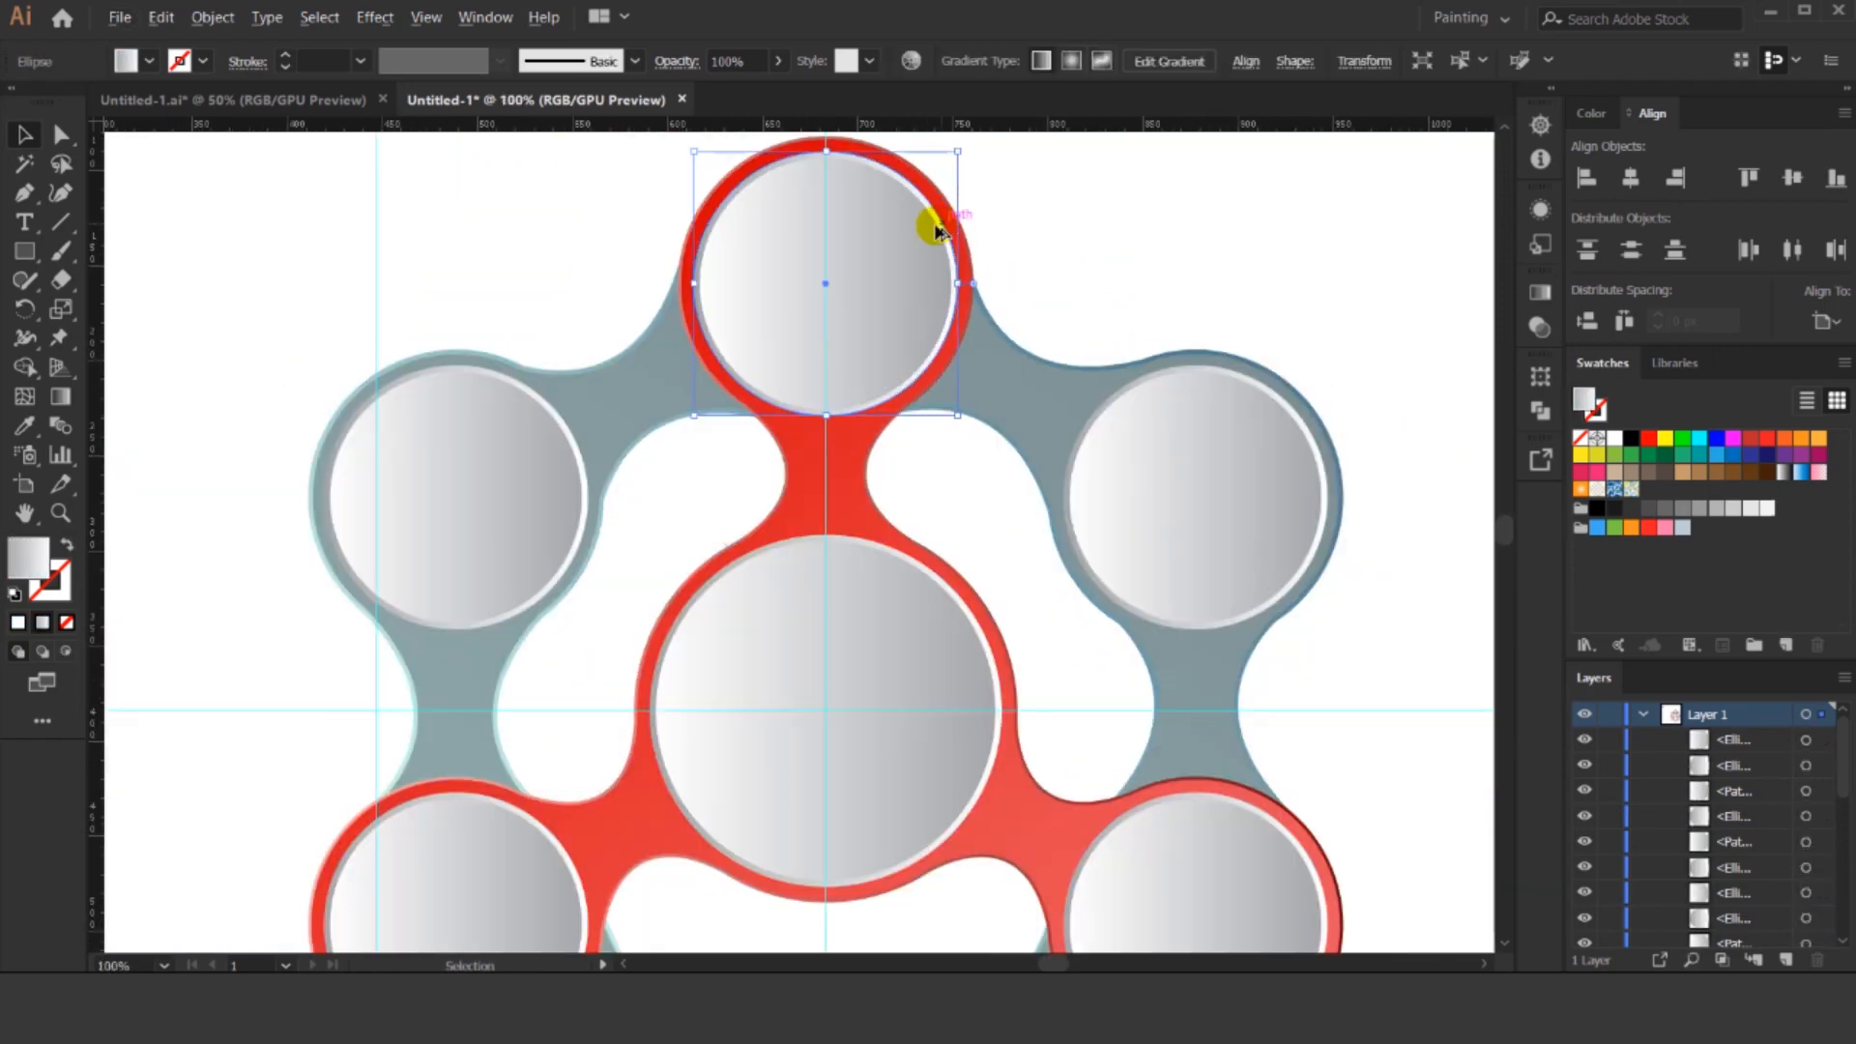
shift+click(551, 405)
shift+click(1098, 393)
scroll(1100, 398, down, 2)
scroll(1092, 502, down, 3)
shift+click(1090, 622)
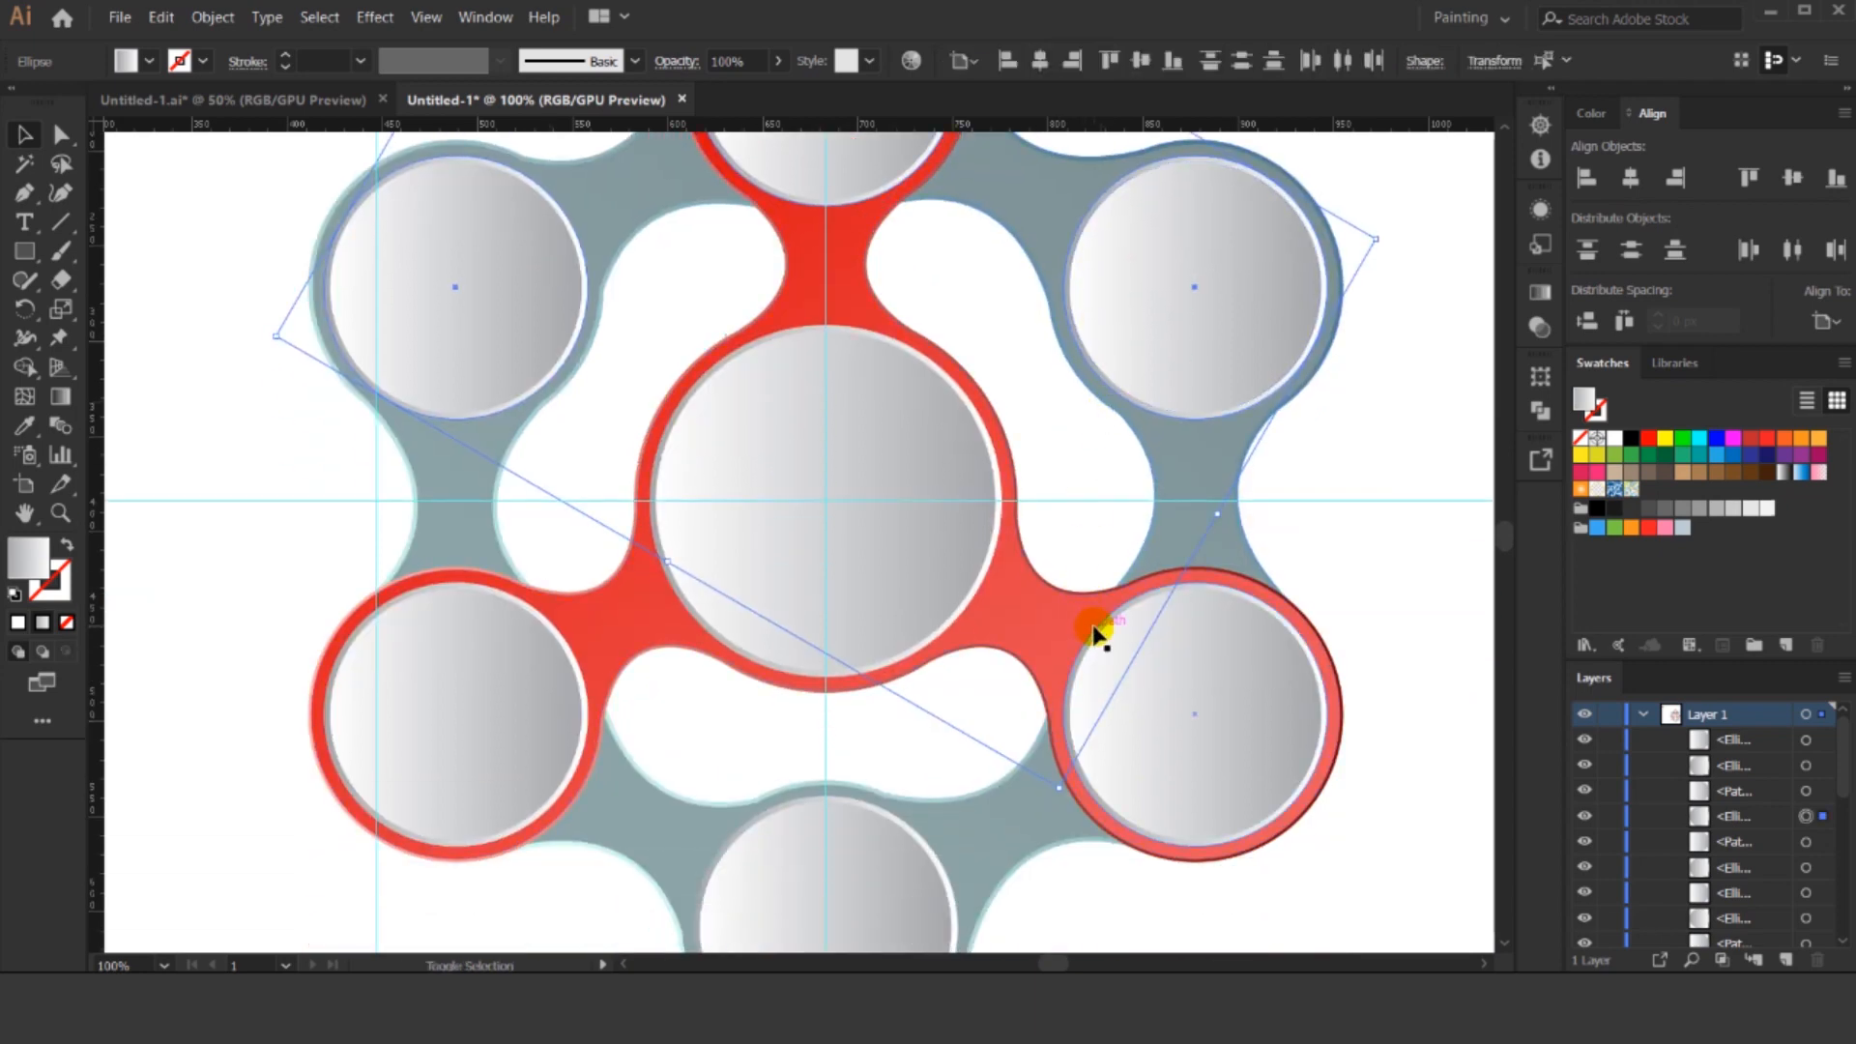
scroll(986, 444, down, 2)
shift+click(882, 607)
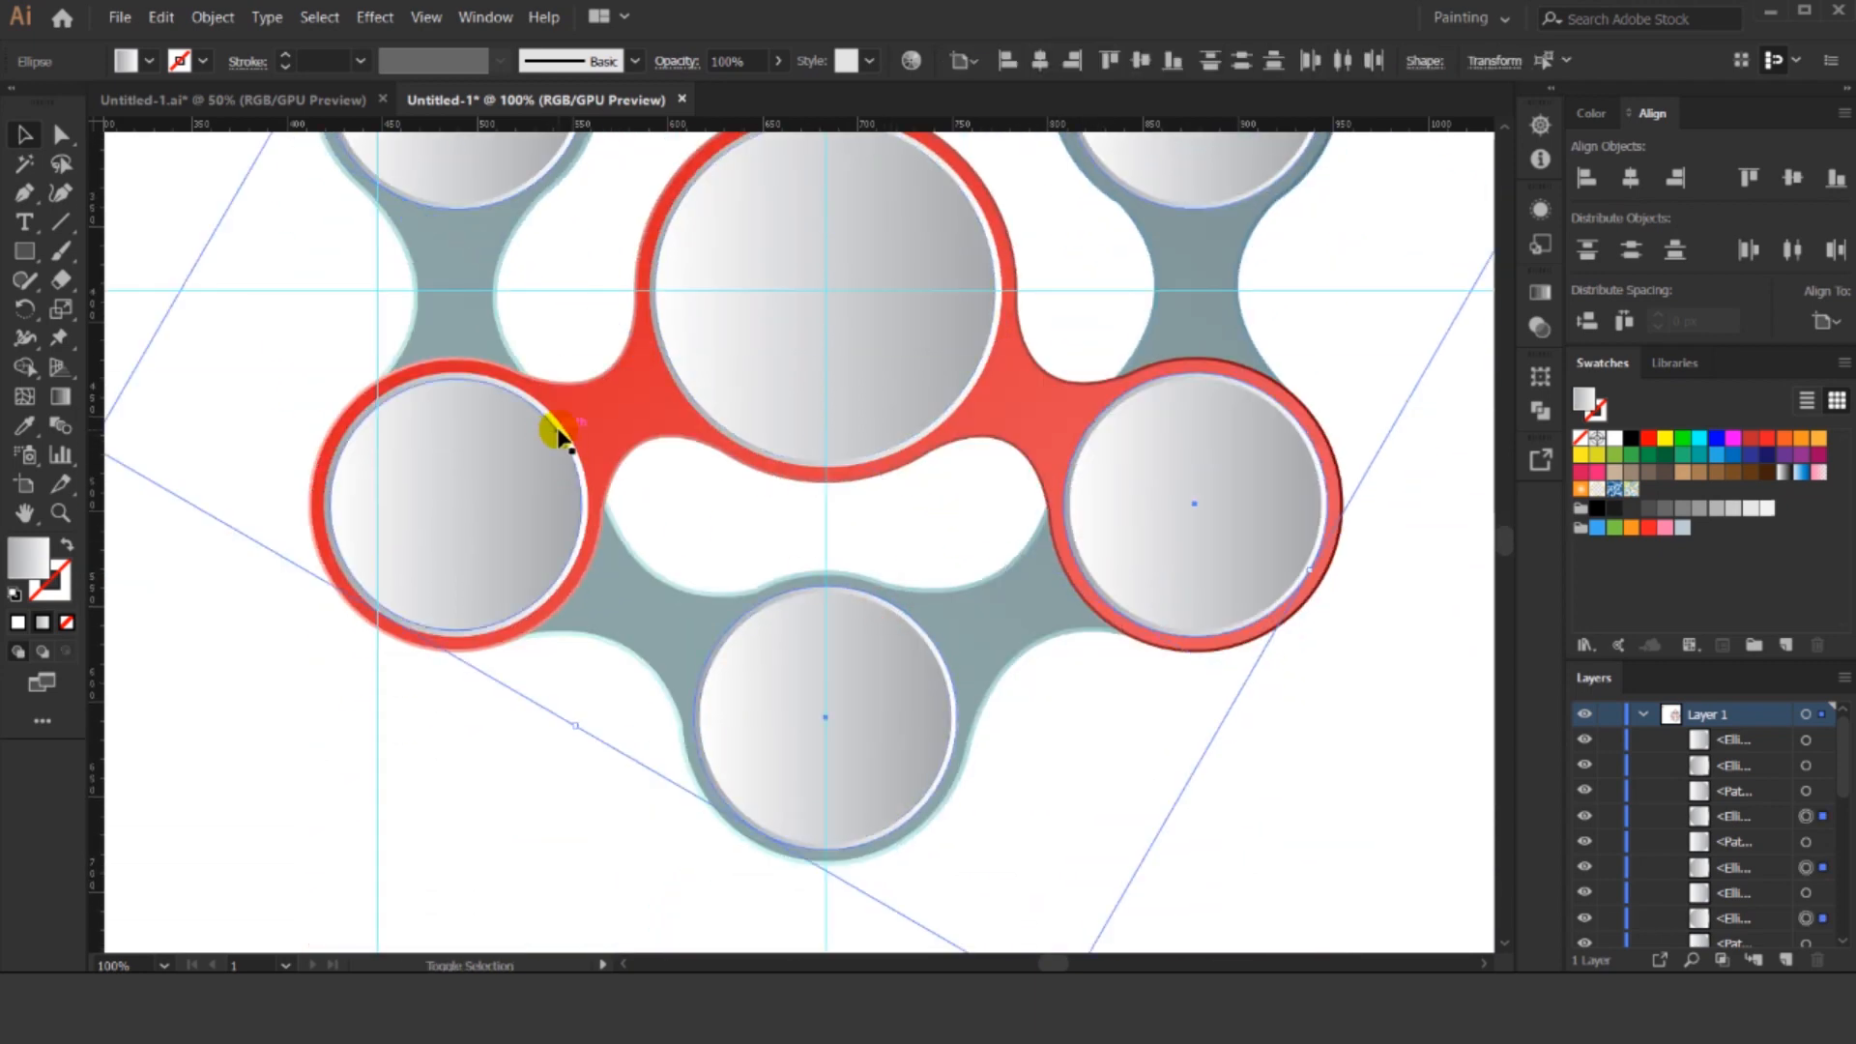
scroll(985, 537, down, 3)
scroll(995, 526, up, 1)
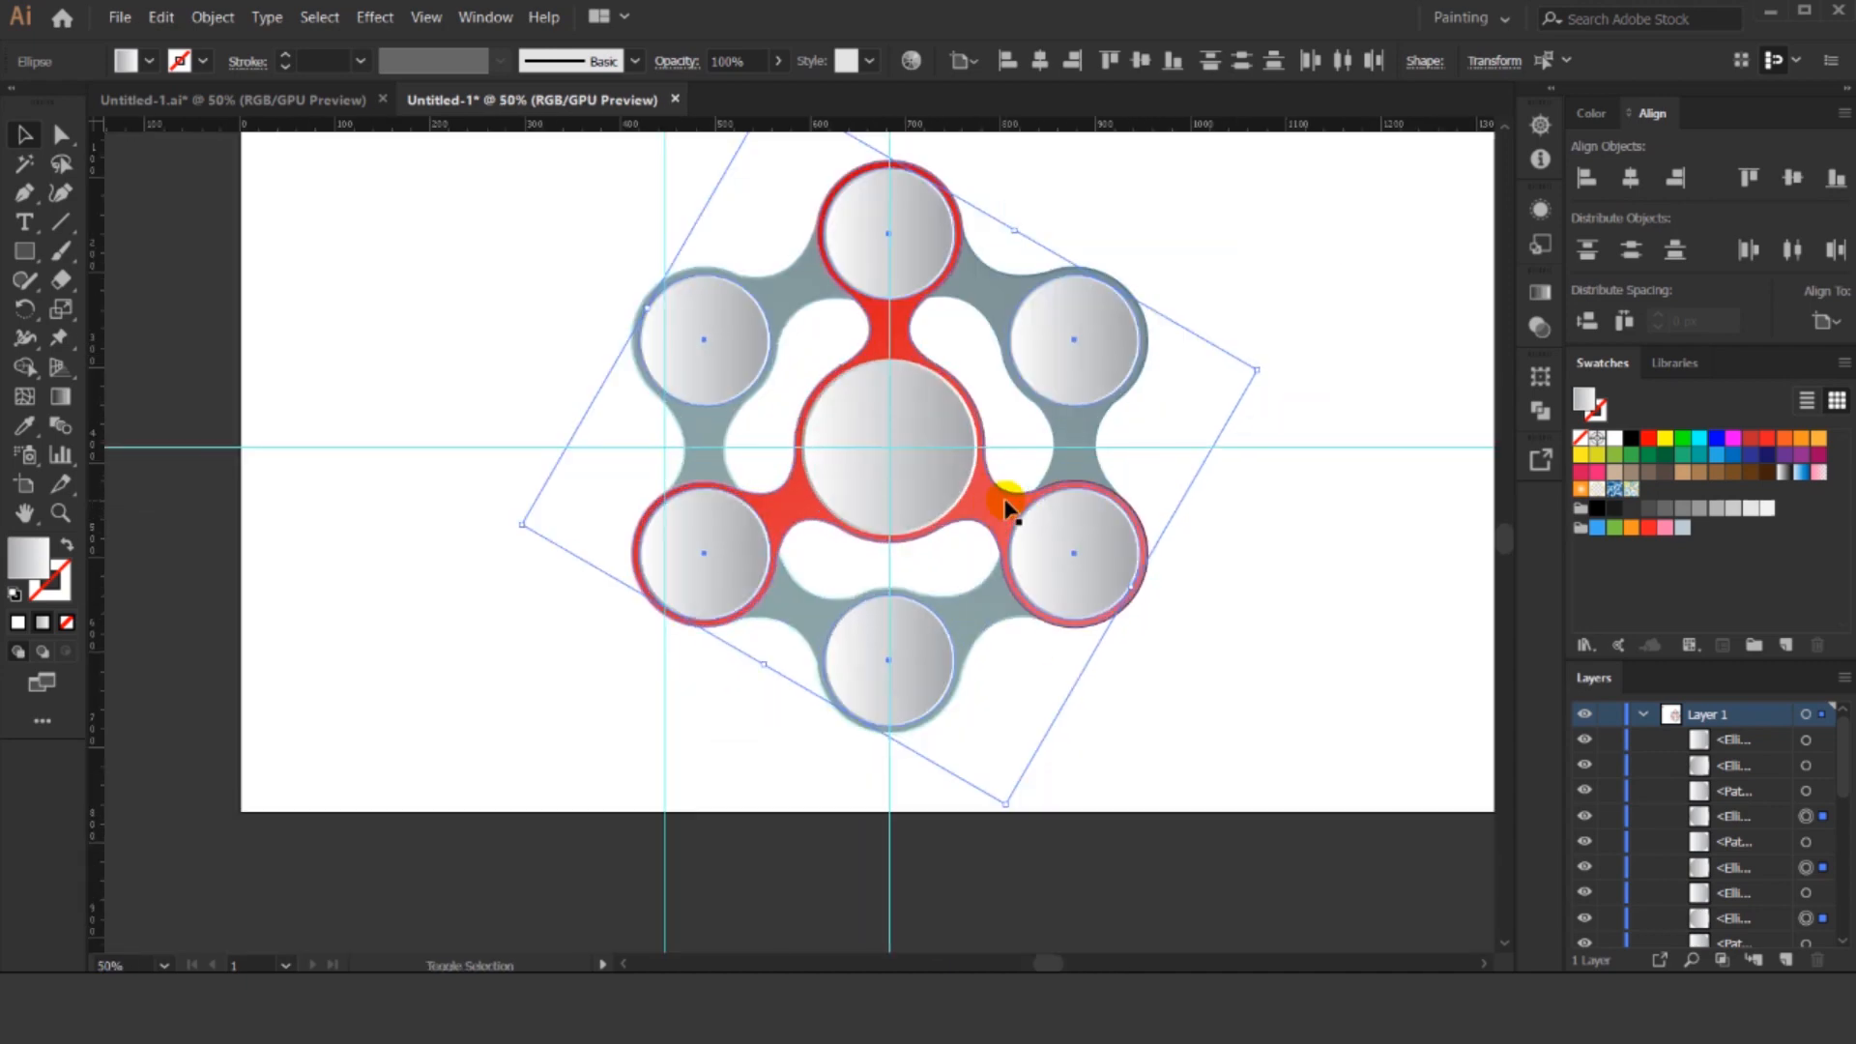
Nudge the six selected rim ellipses sideways to the left and bring them back to their starting position.
key(shift+Left)
key(shift+Left)
key(shift+Left)
key(shift+Left)
key(shift+Left)
key(shift+Left)
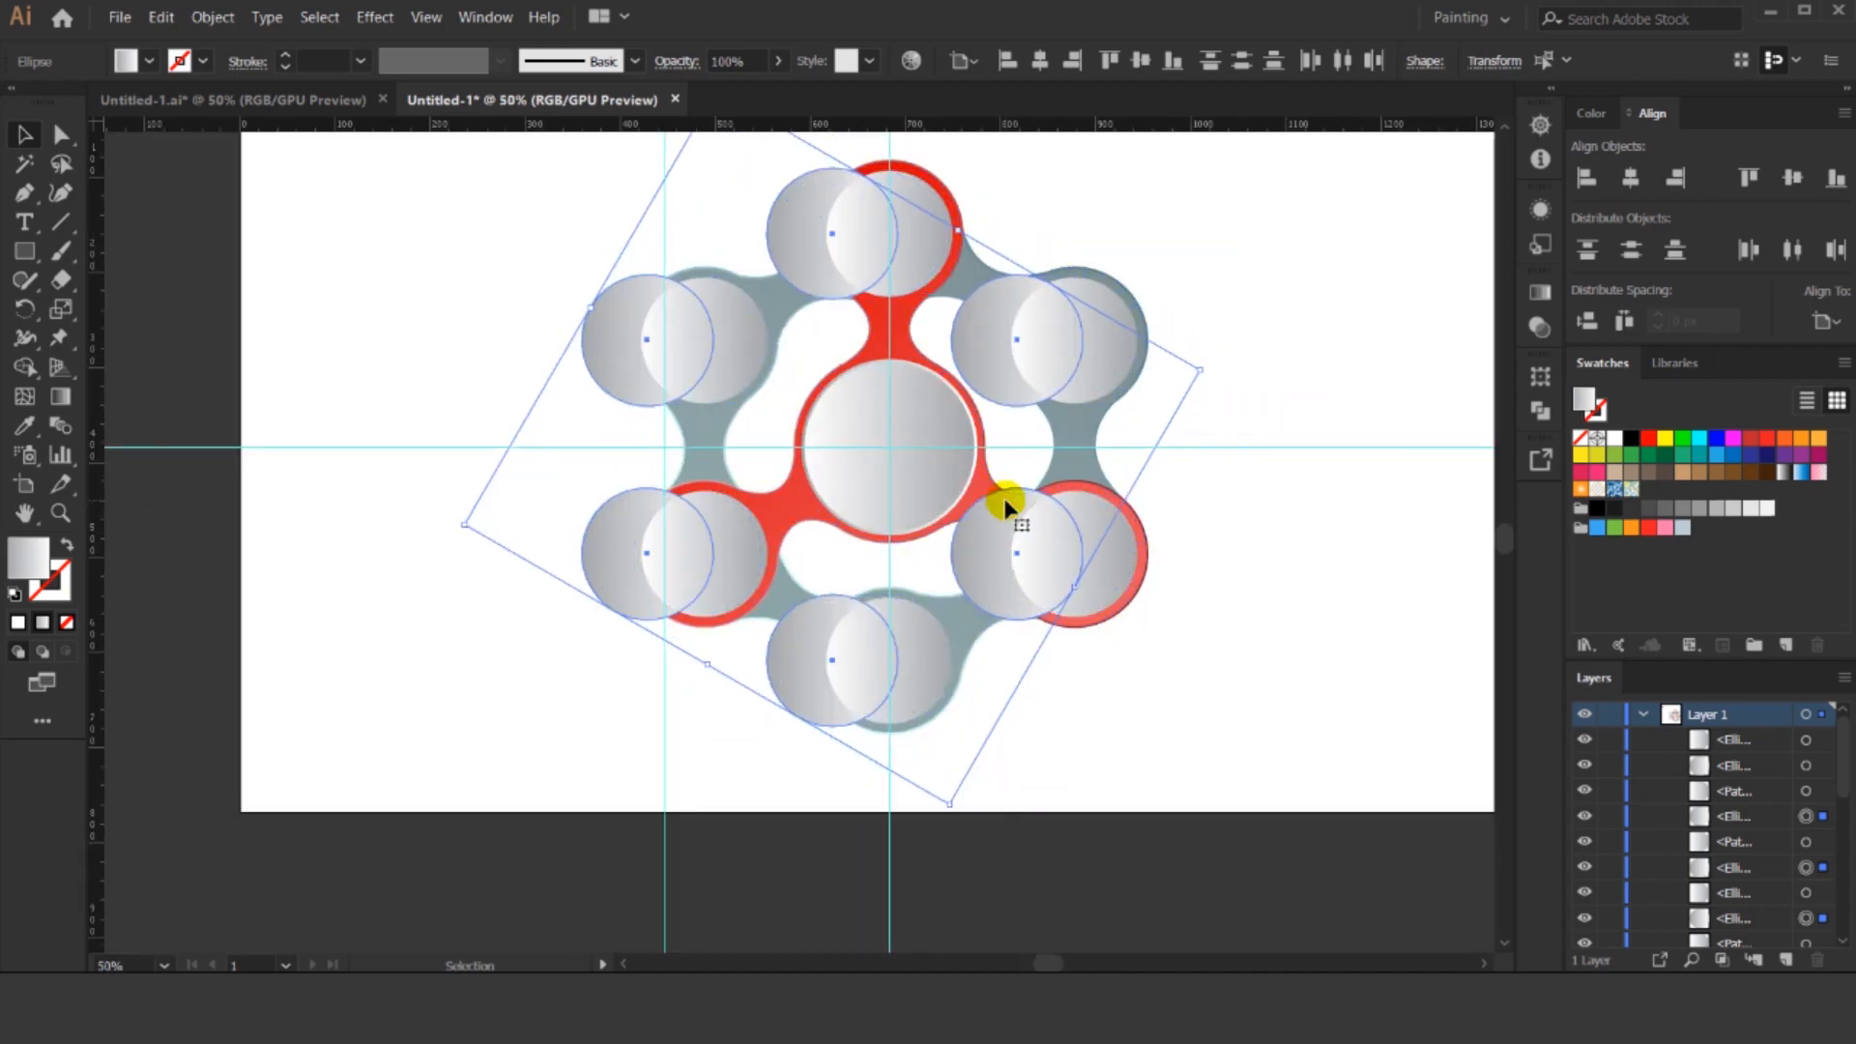
key(shift+Right)
key(shift+Right)
key(shift+Right)
key(shift+Right)
key(shift+Right)
key(shift+Right)
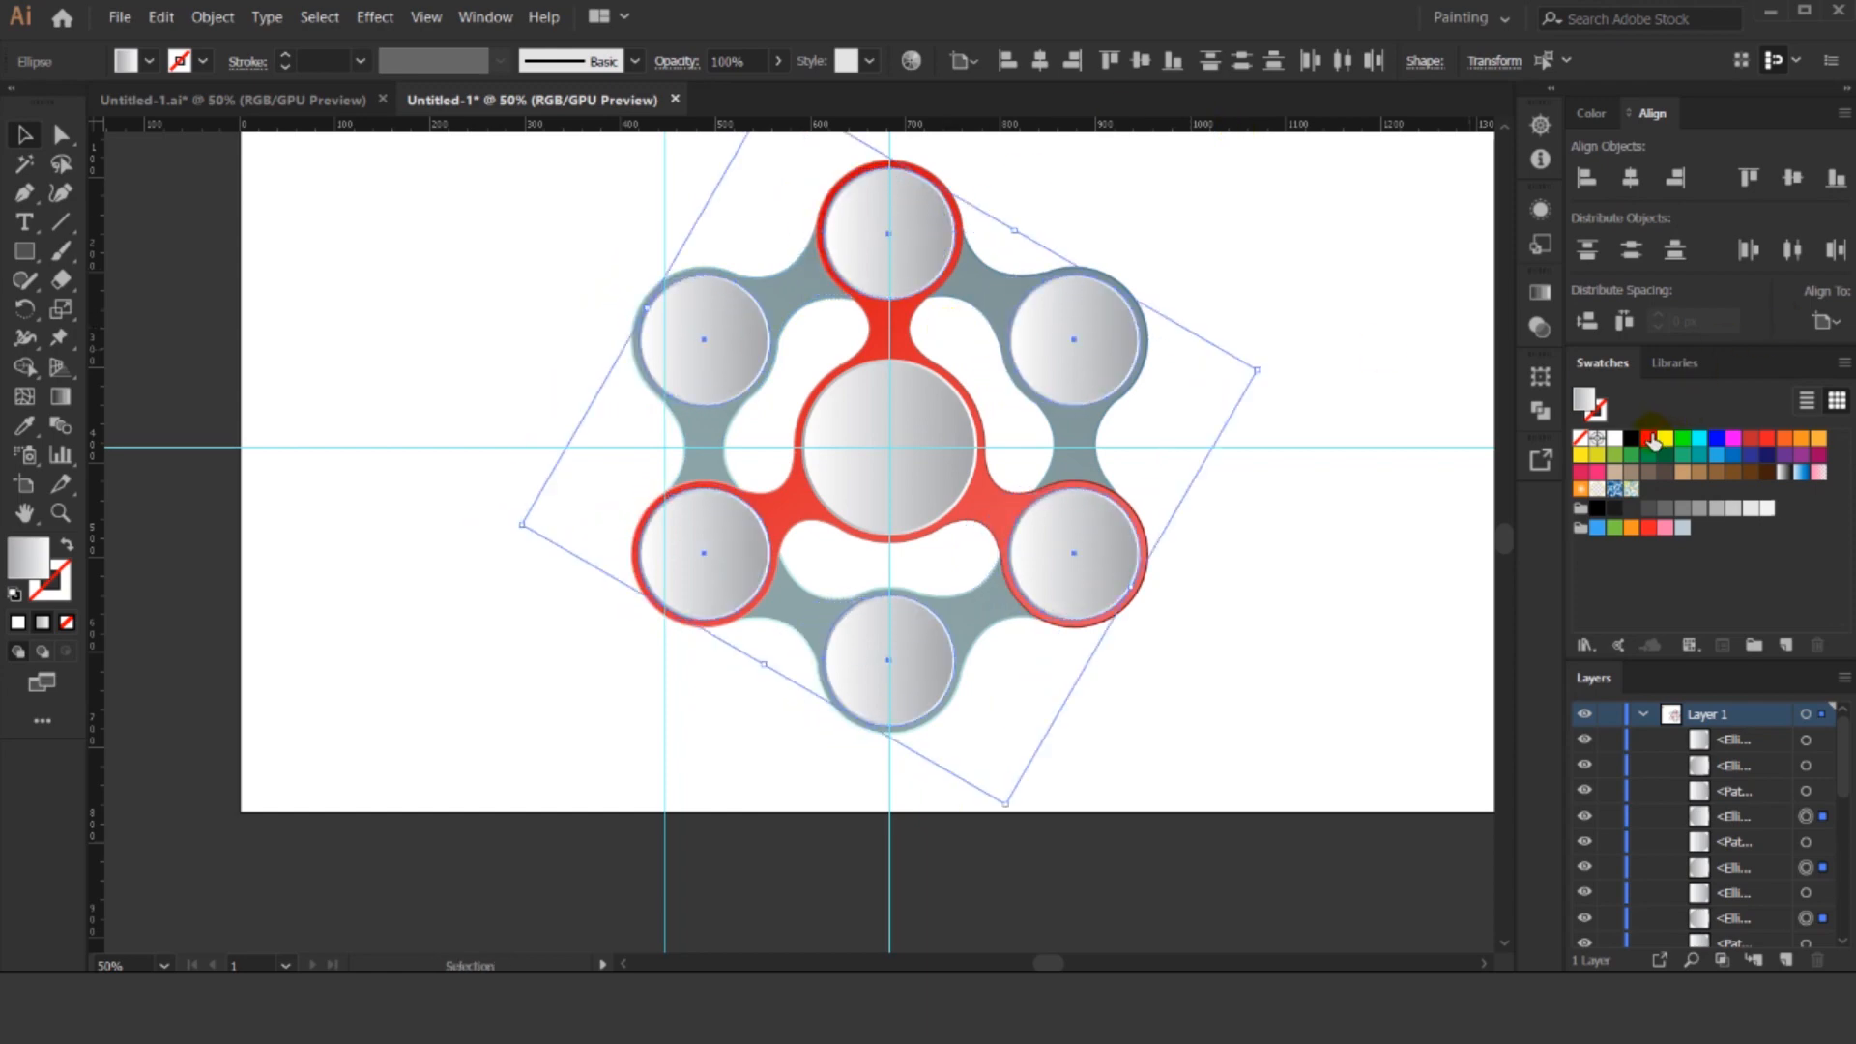
Try a yellow fill on the six rim ellipses and undo it.
click(1653, 442)
click(1664, 438)
scroll(1126, 363, up, 3)
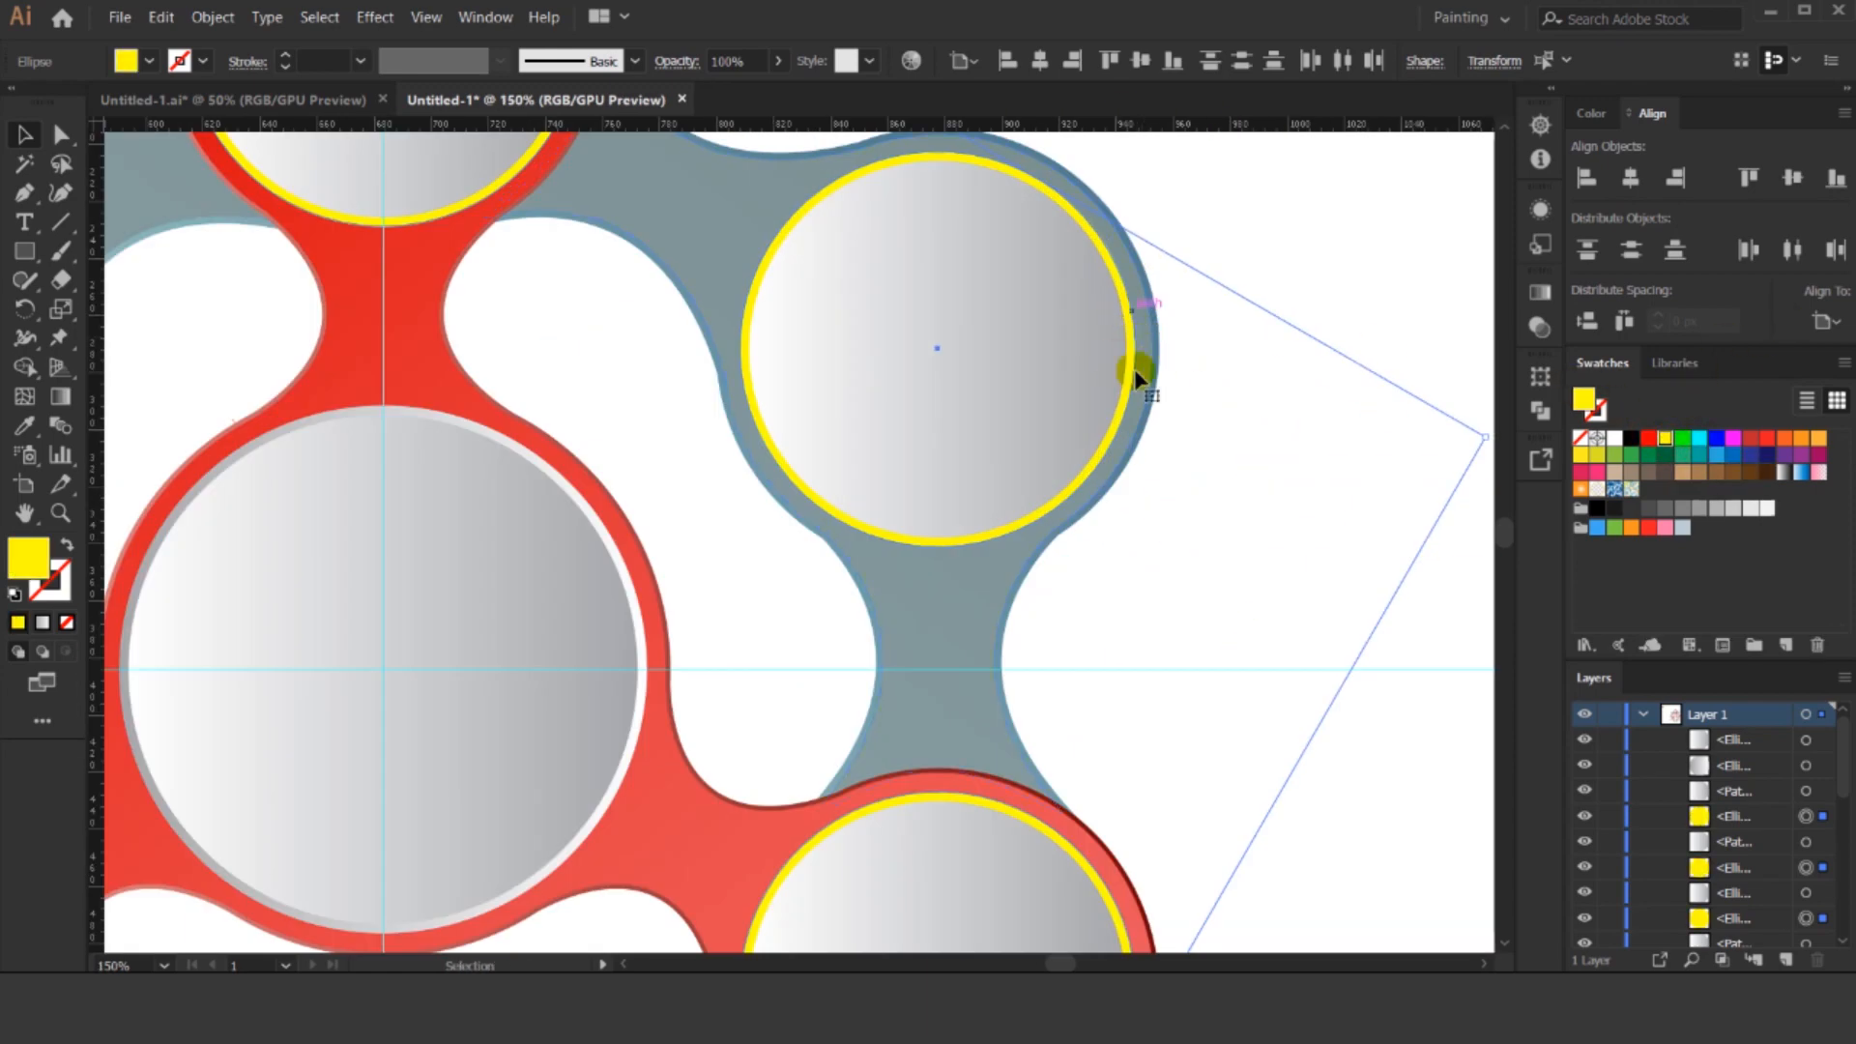
scroll(1092, 415, down, 2)
key(ctrl+z)
key(ctrl+z)
key(ctrl+z)
Start a Drop Shadow effect on the six rim ellipses with preview on and raise its blur to 24 px.
click(375, 17)
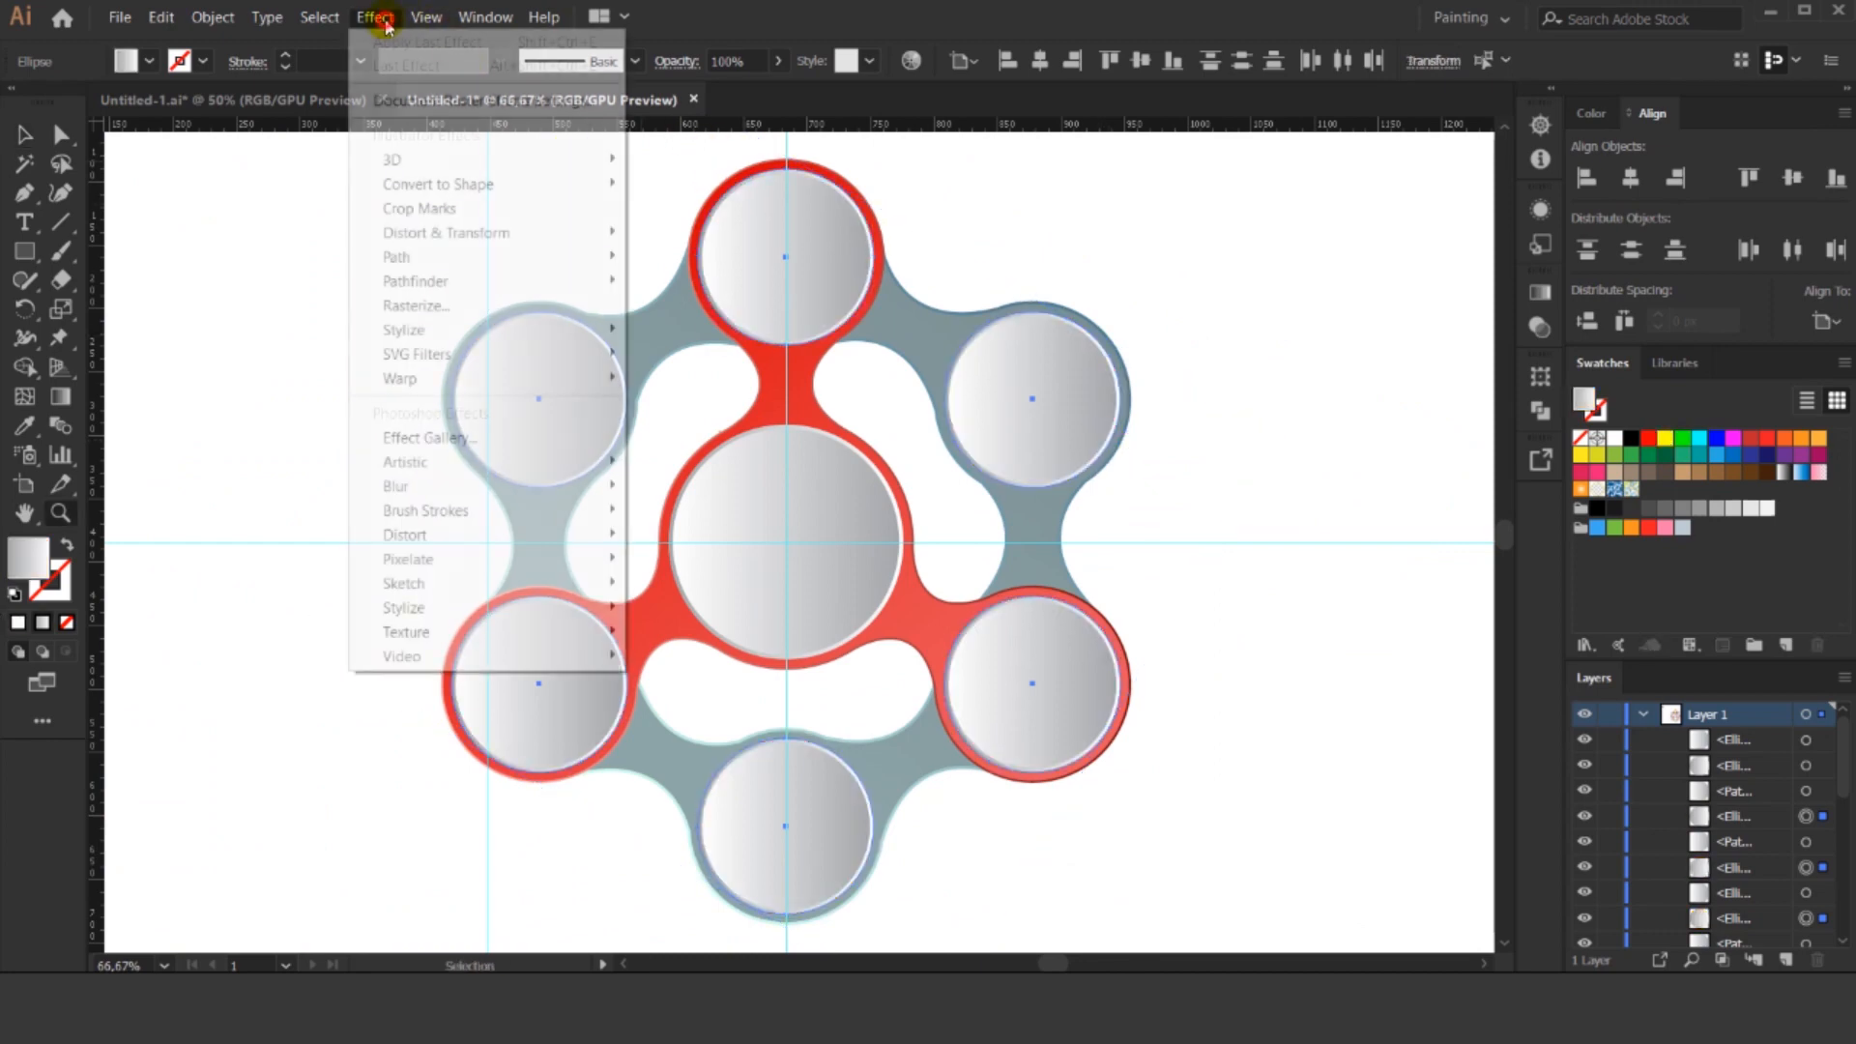
mouse_move(497, 334)
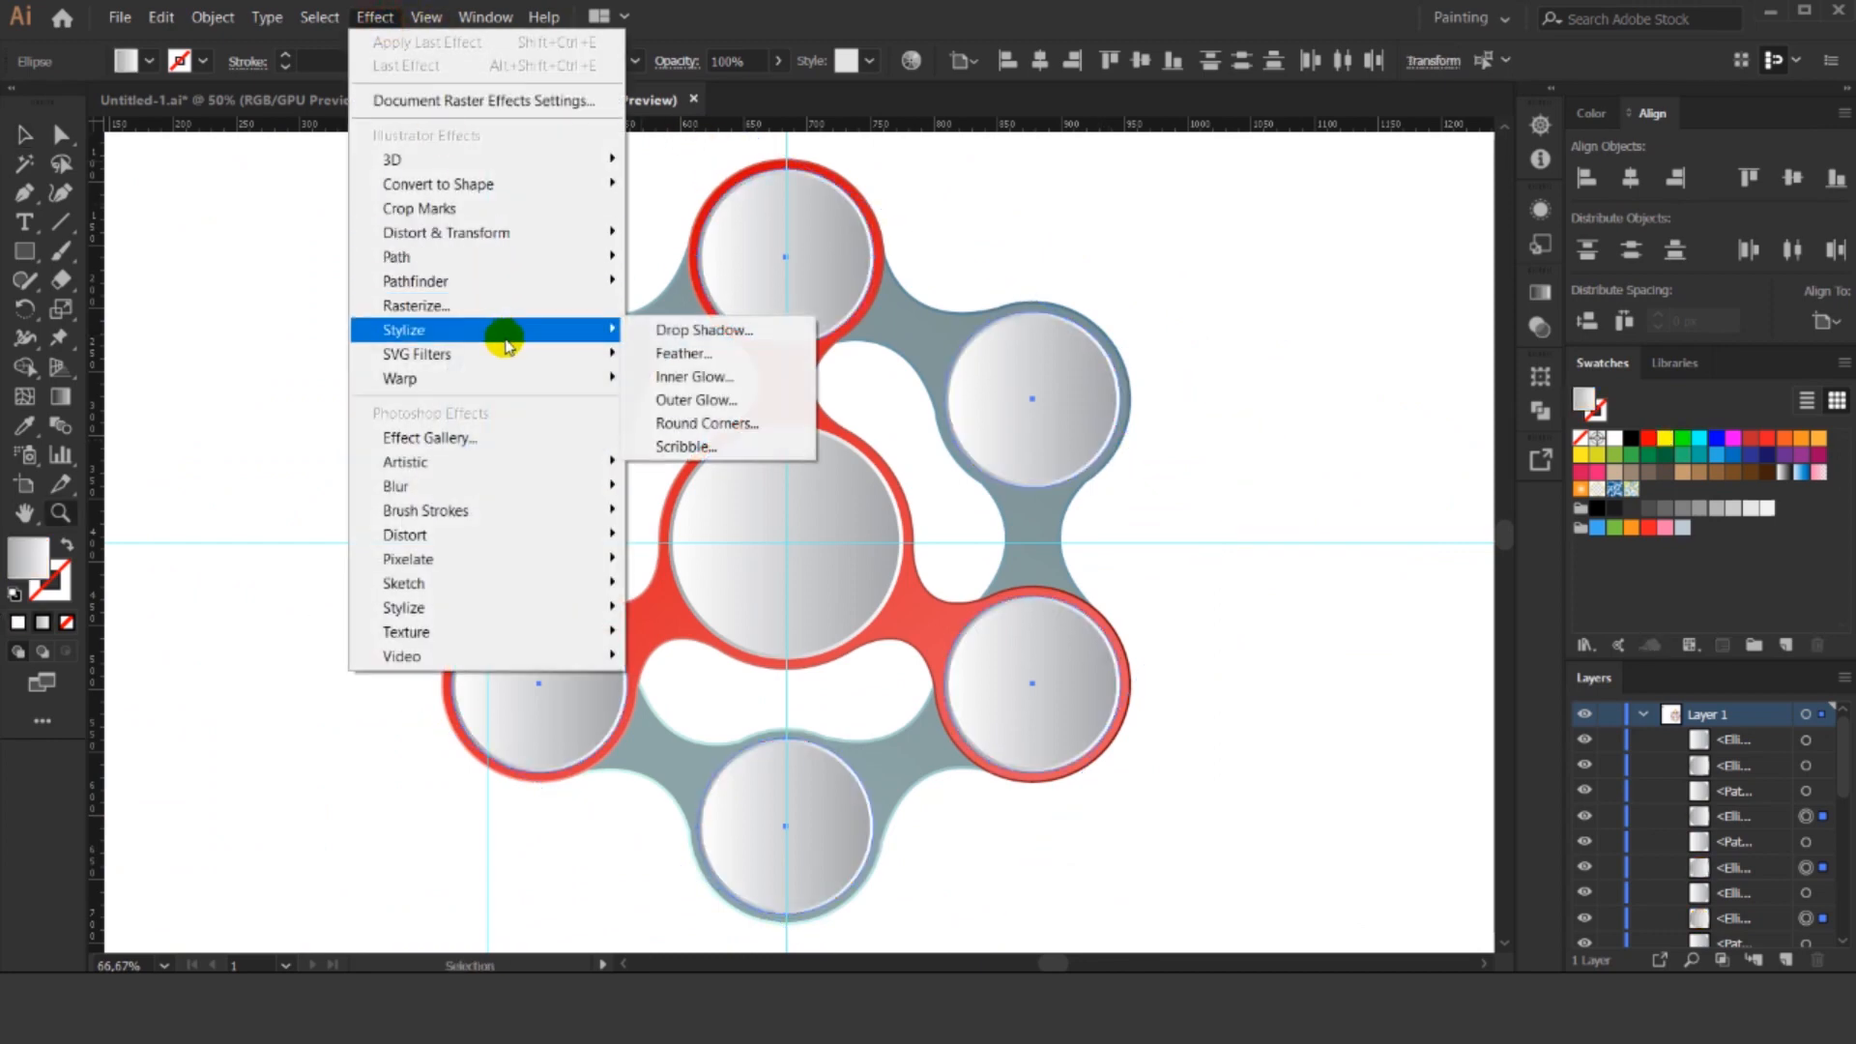
click(635, 333)
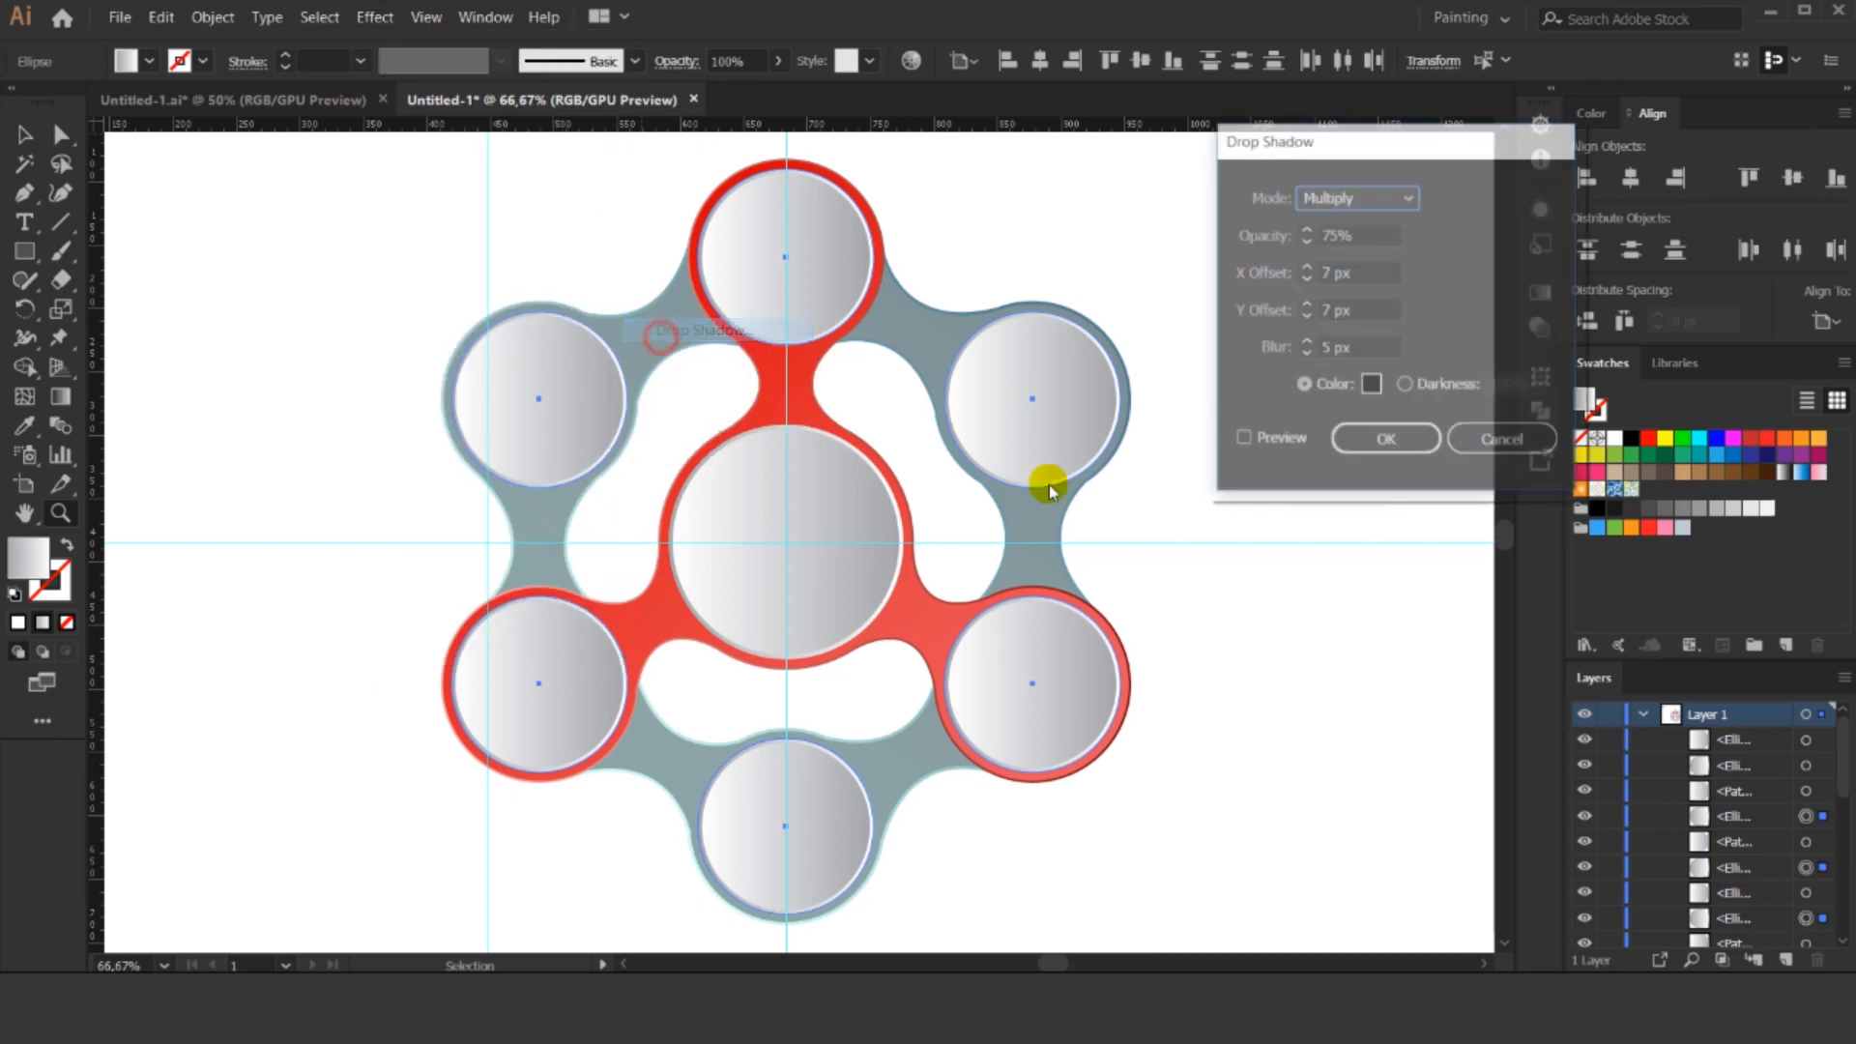
click(1242, 440)
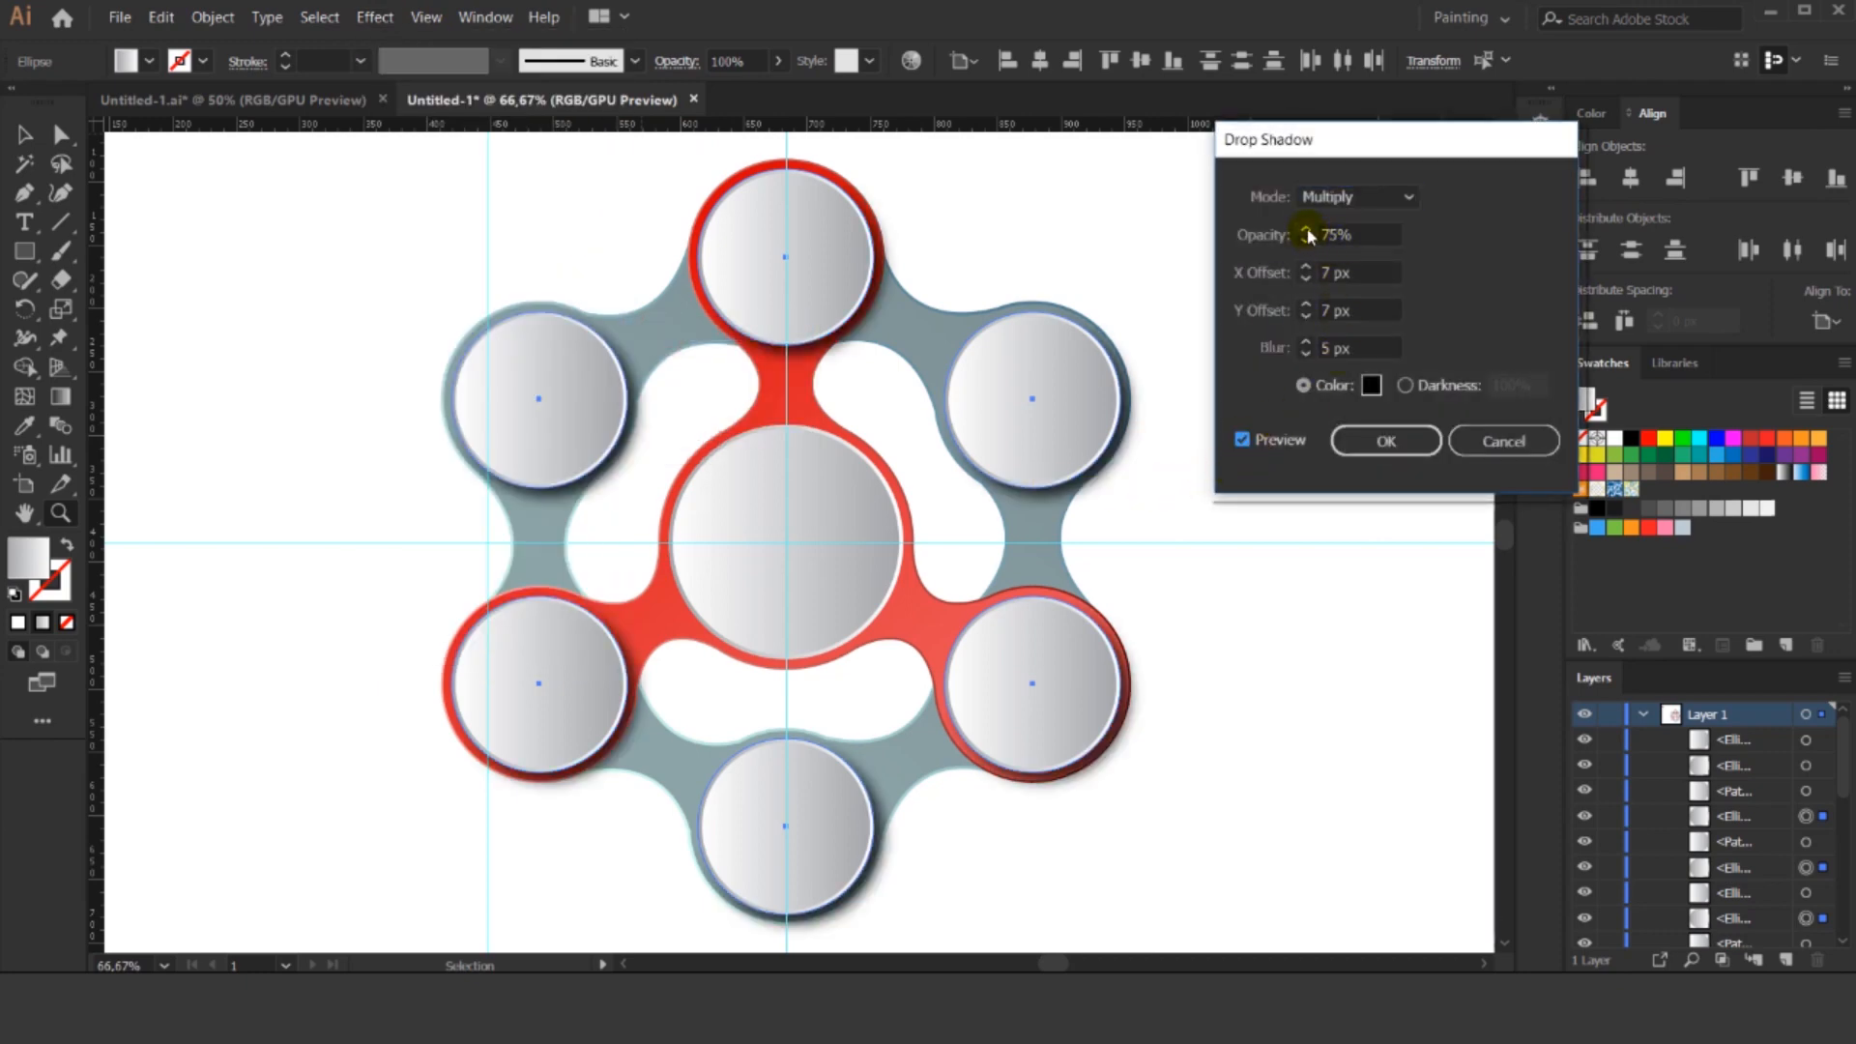
click(1305, 343)
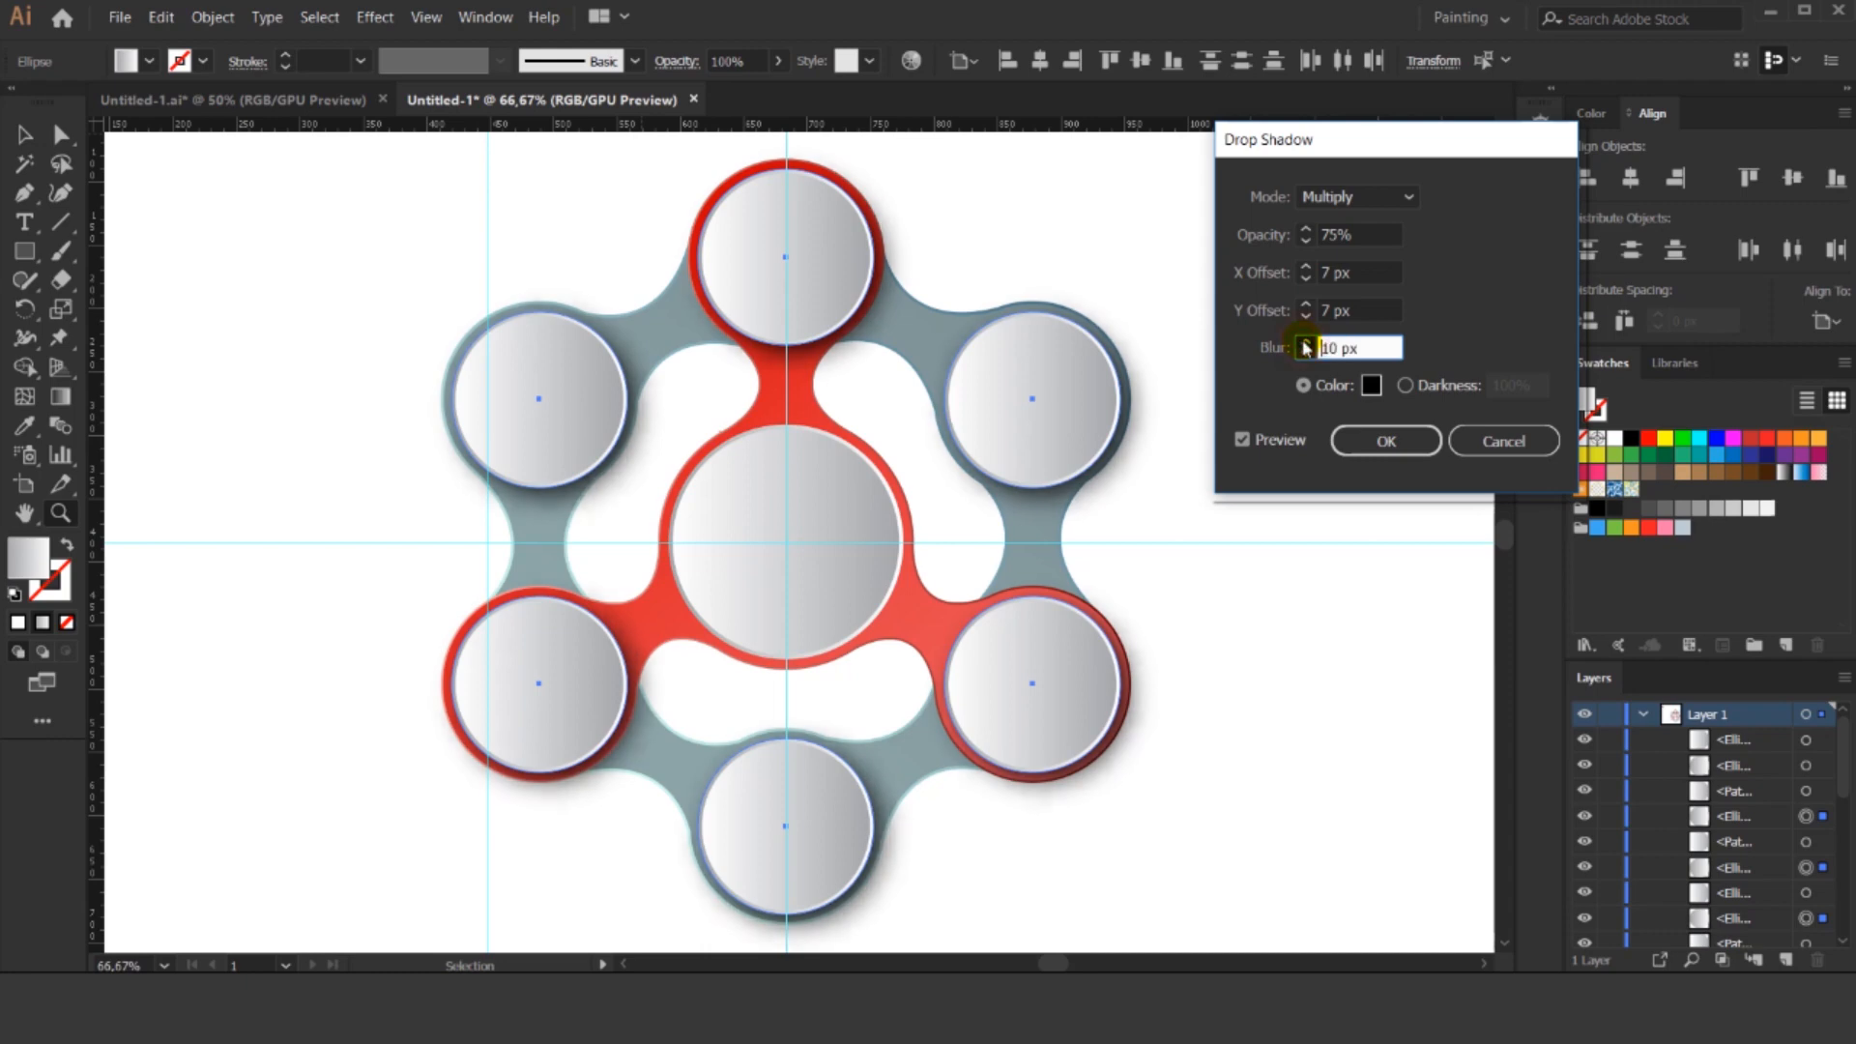
Try a shadow X offset of -3 px, a Y offset of -12 px and a blur of 37 px.
click(1306, 279)
click(1306, 322)
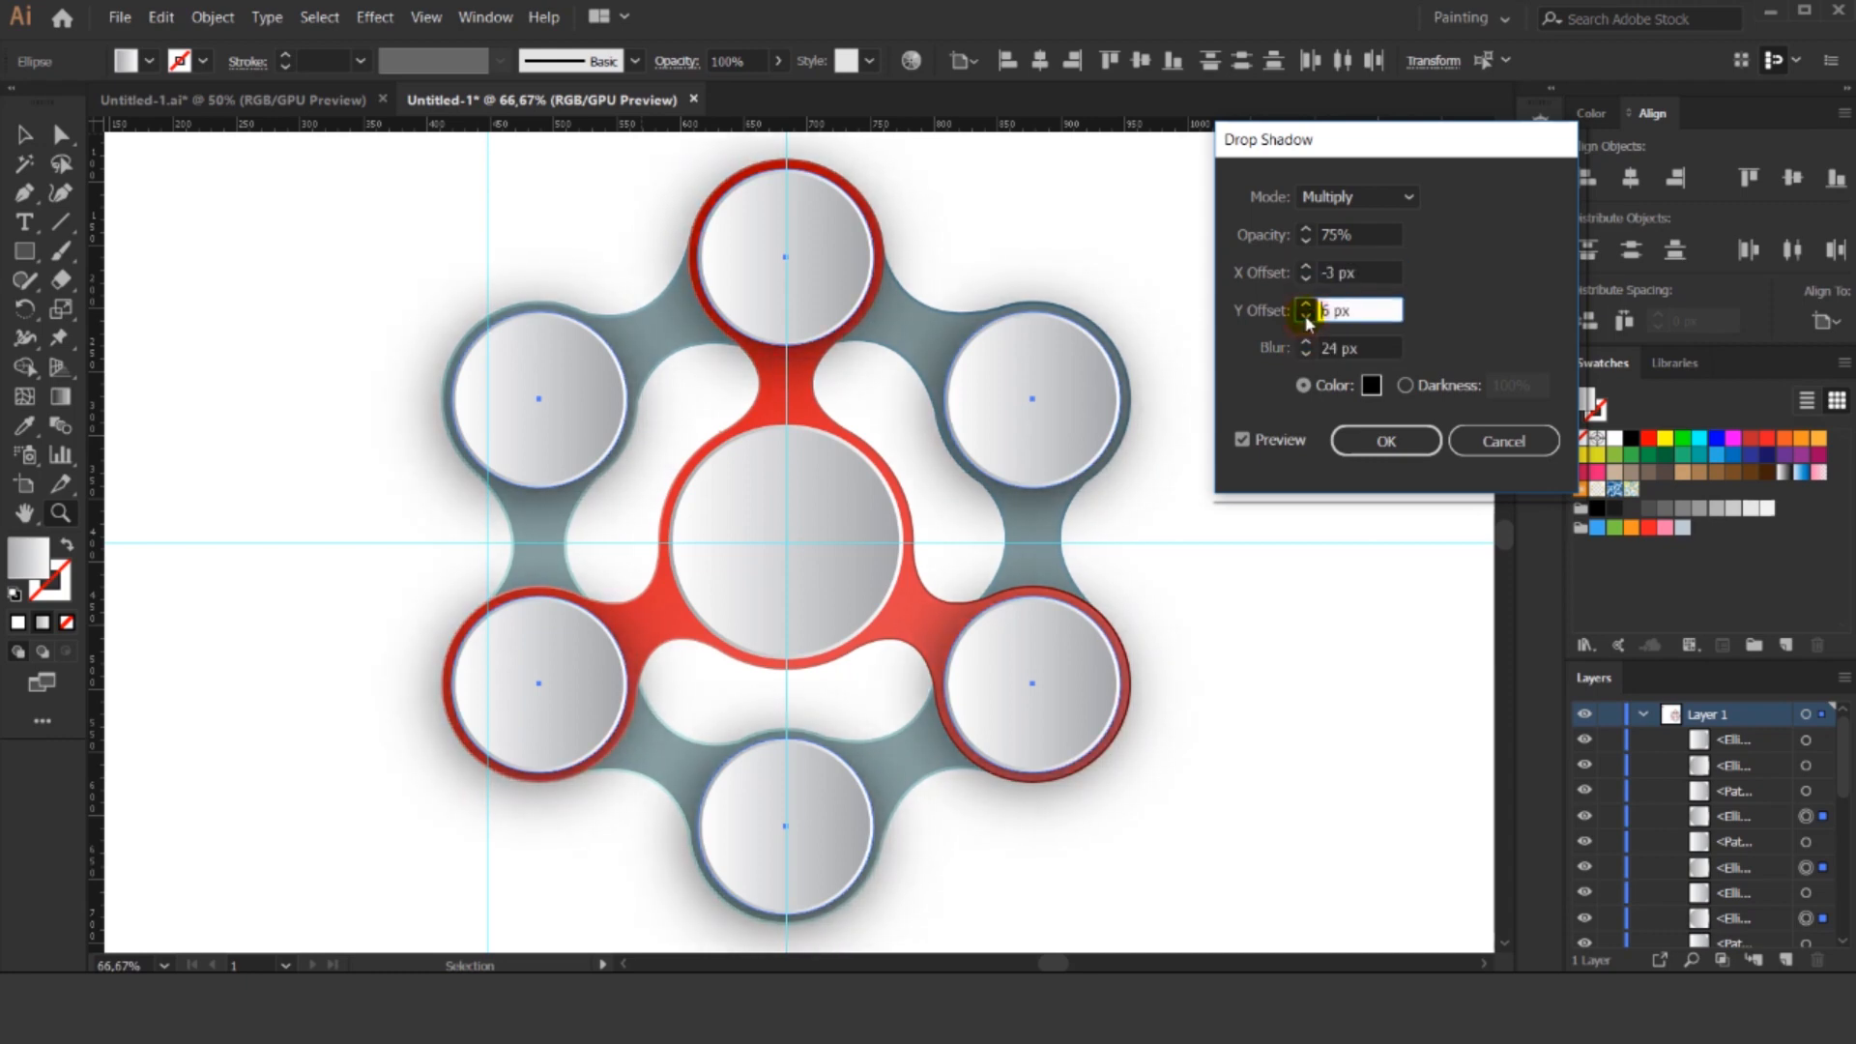
click(1308, 342)
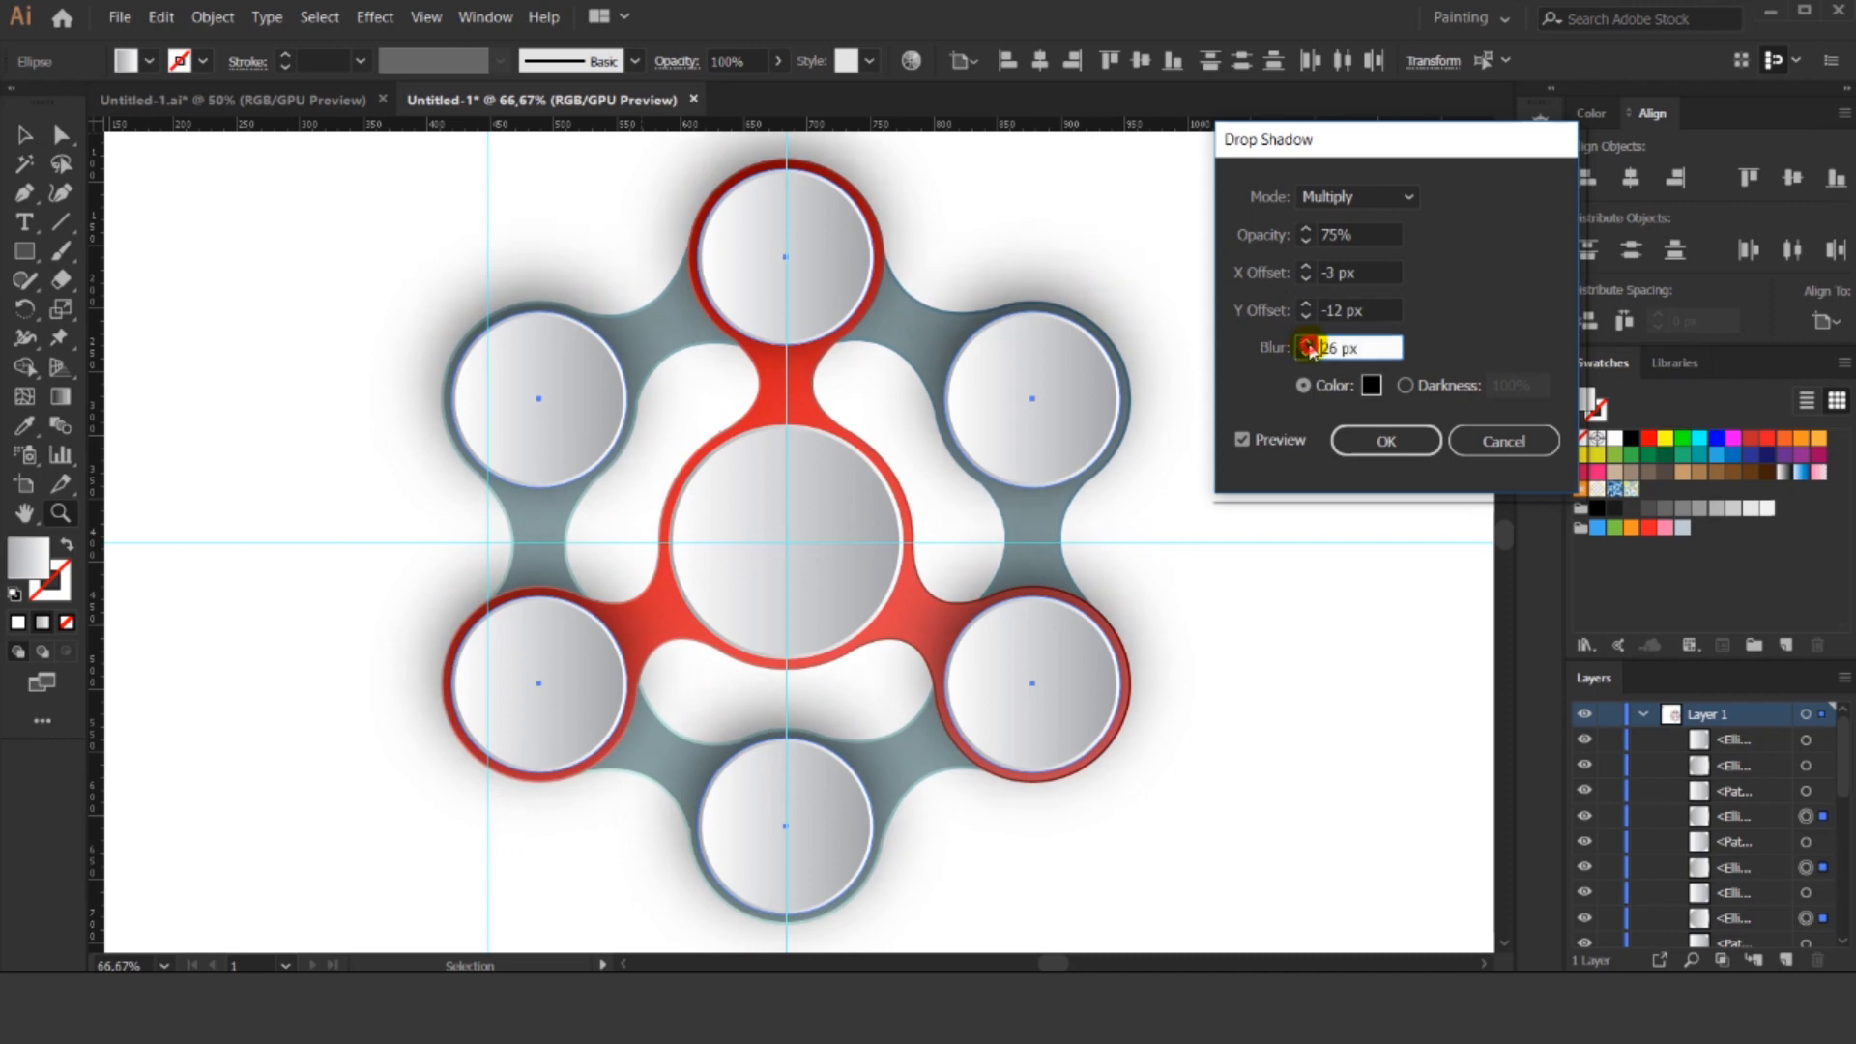
click(1307, 344)
click(1307, 343)
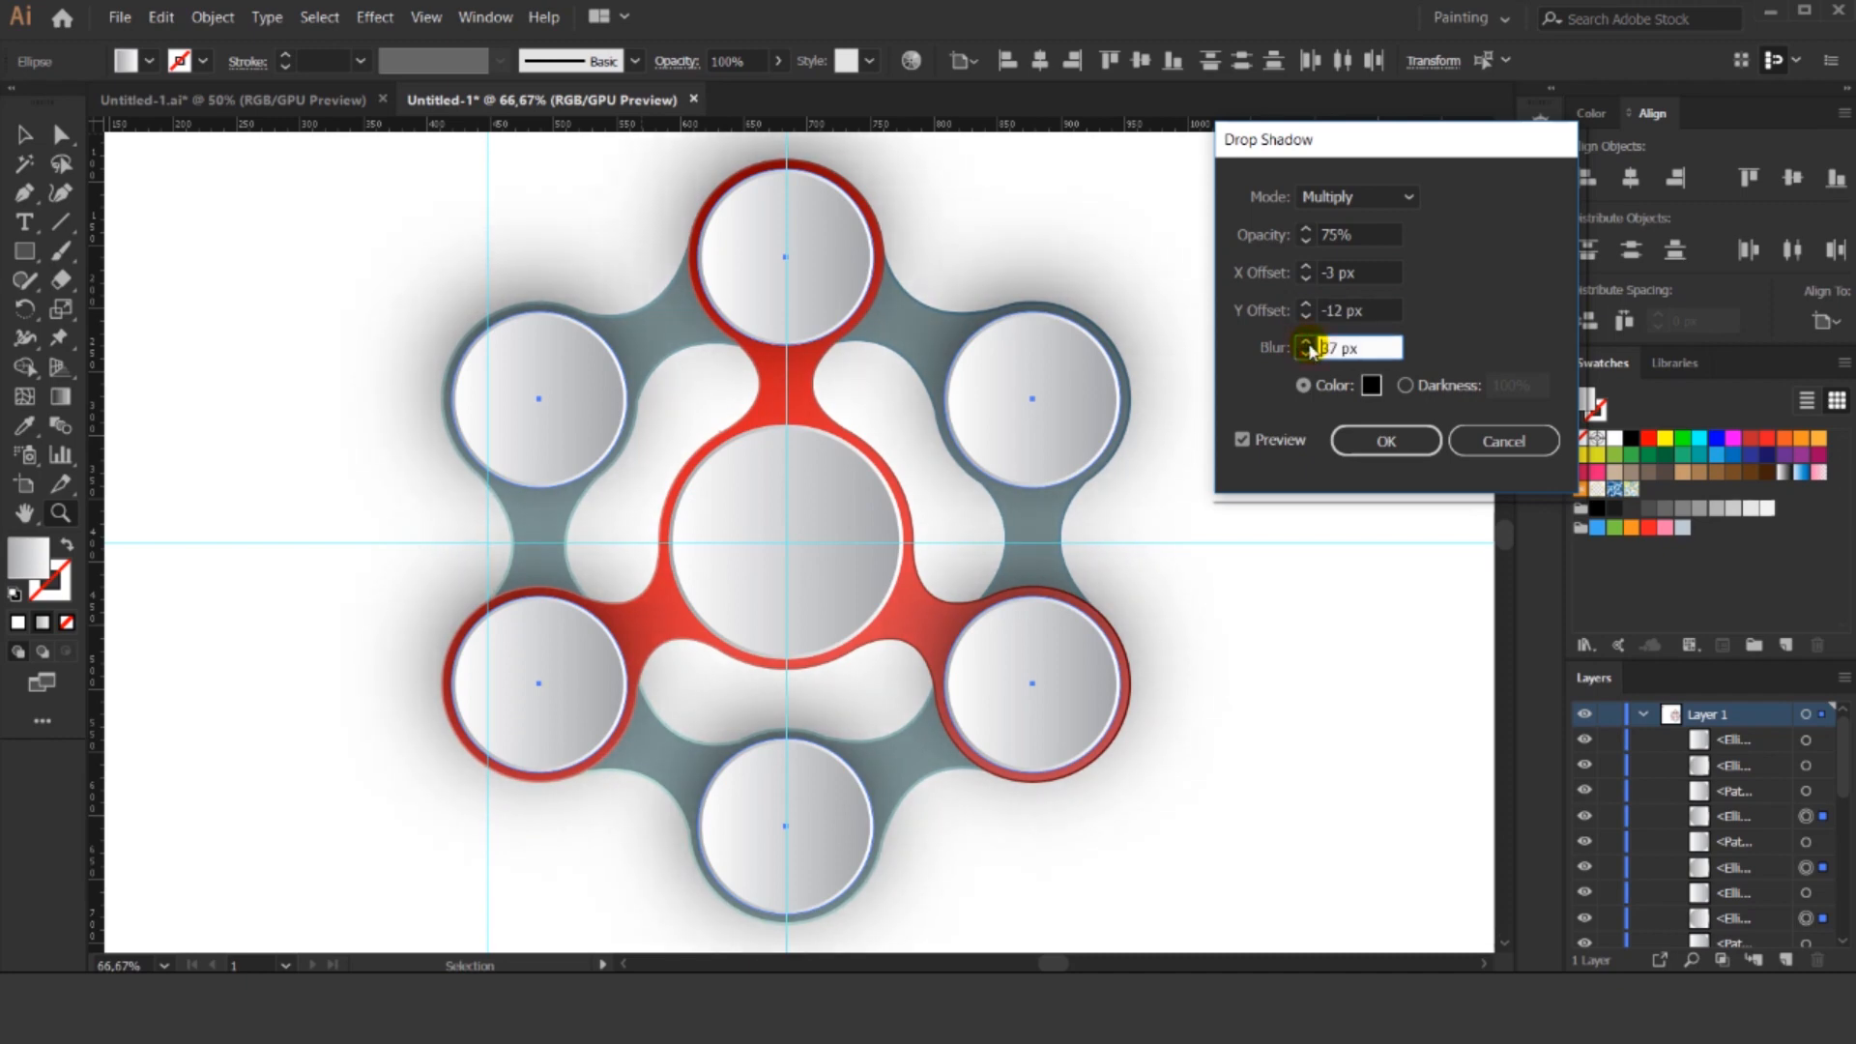
Set the shadow to 90% opacity, 18 px blur, 7 px X offset and -3 px Y offset, and apply it.
click(1306, 231)
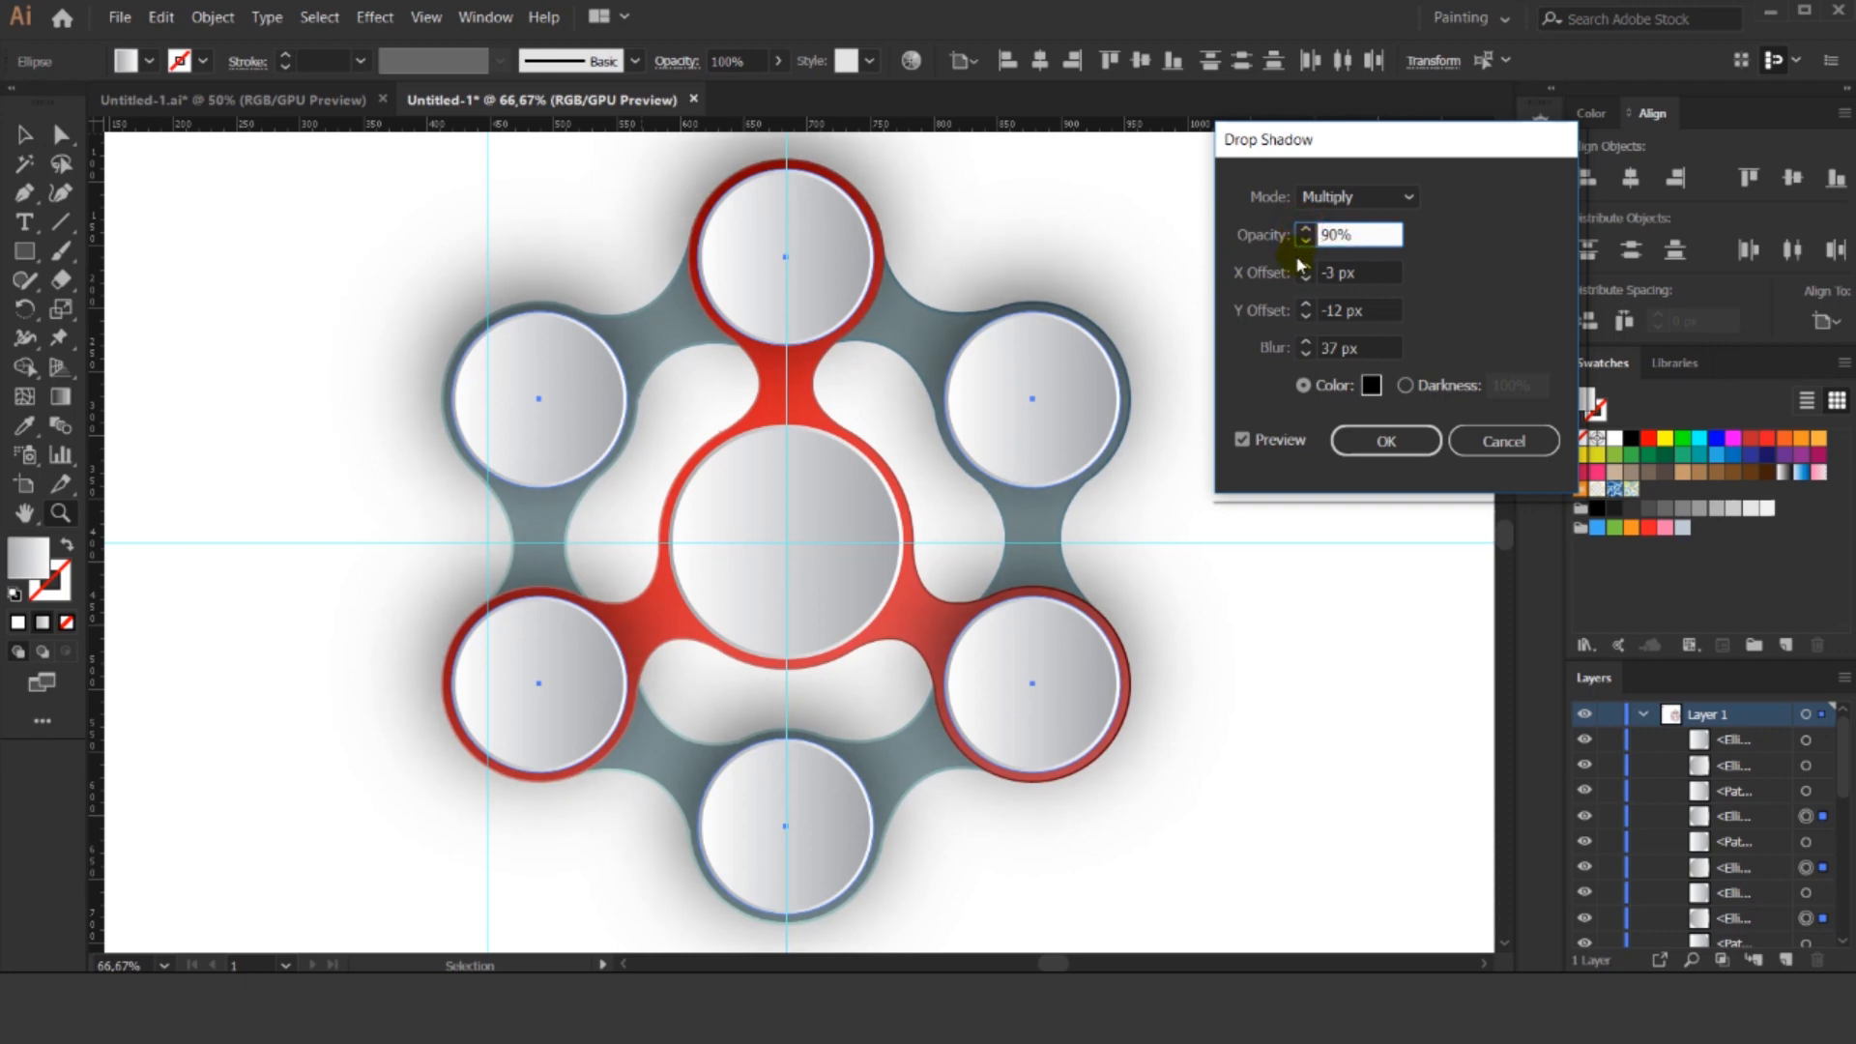
click(1304, 348)
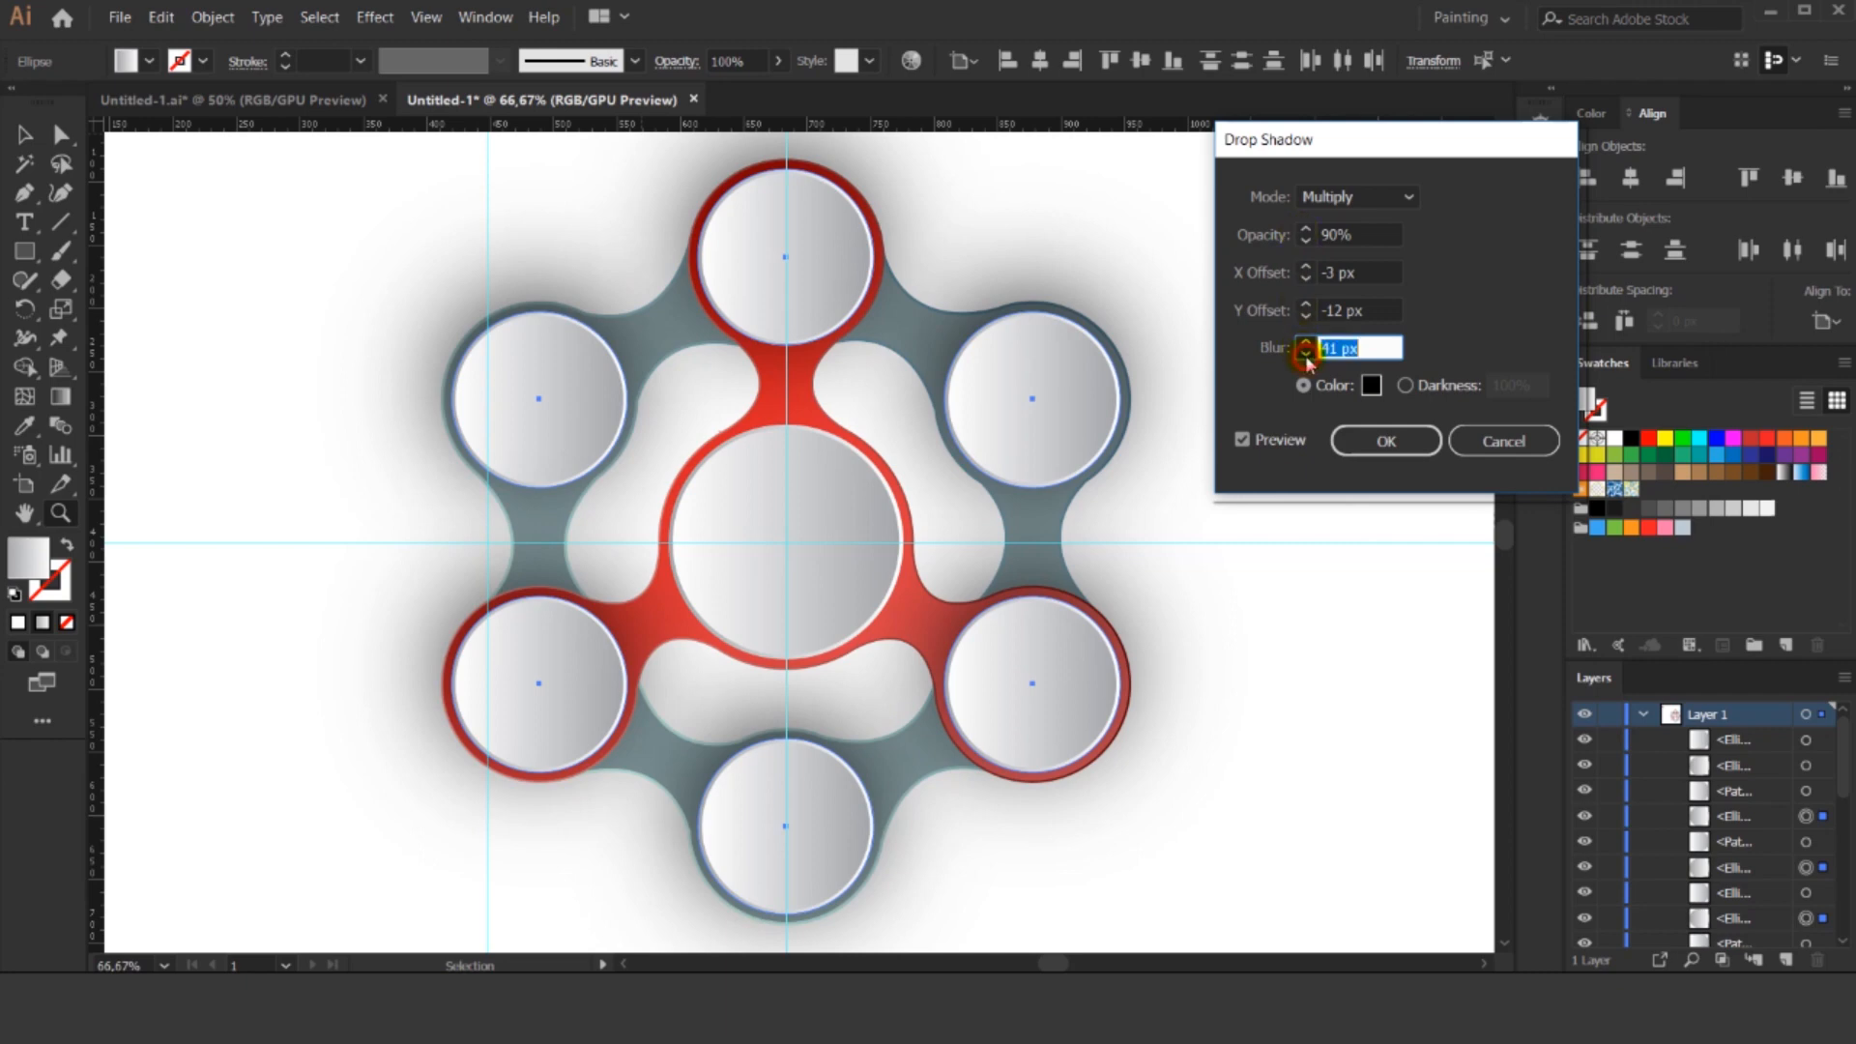
click(1304, 356)
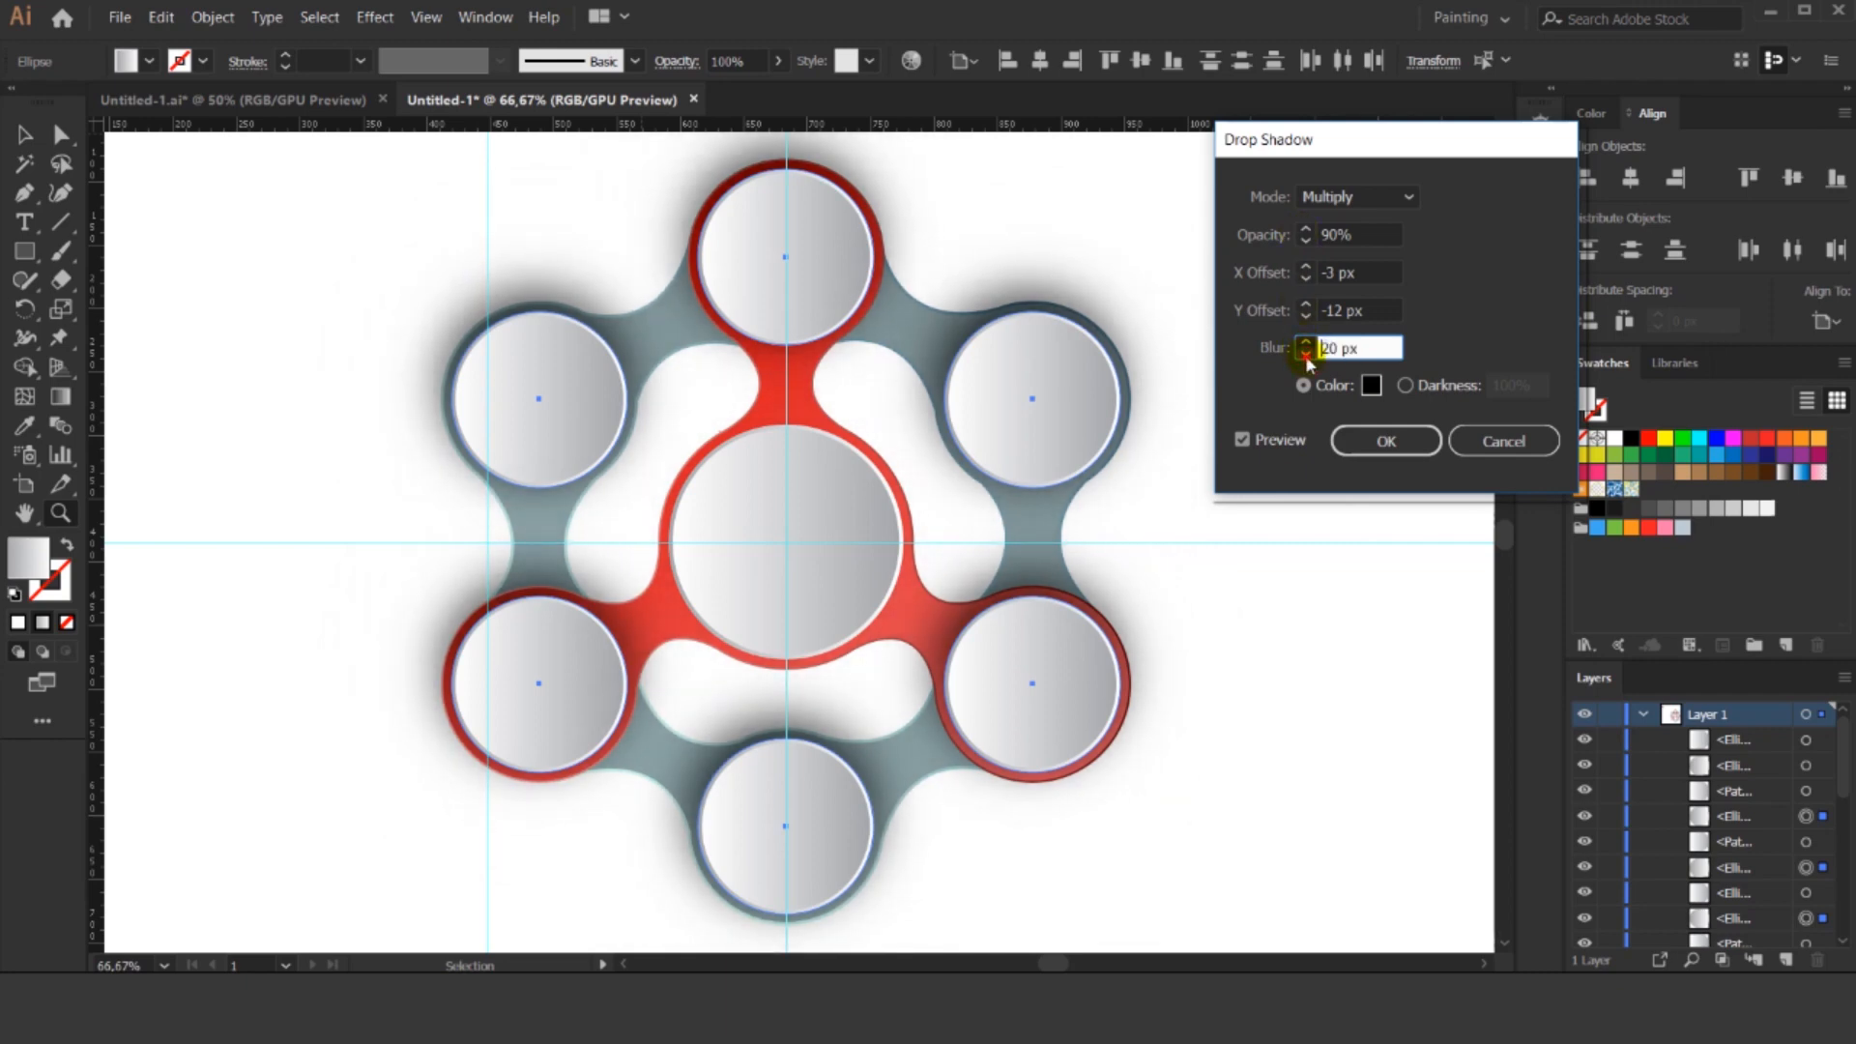
click(1304, 270)
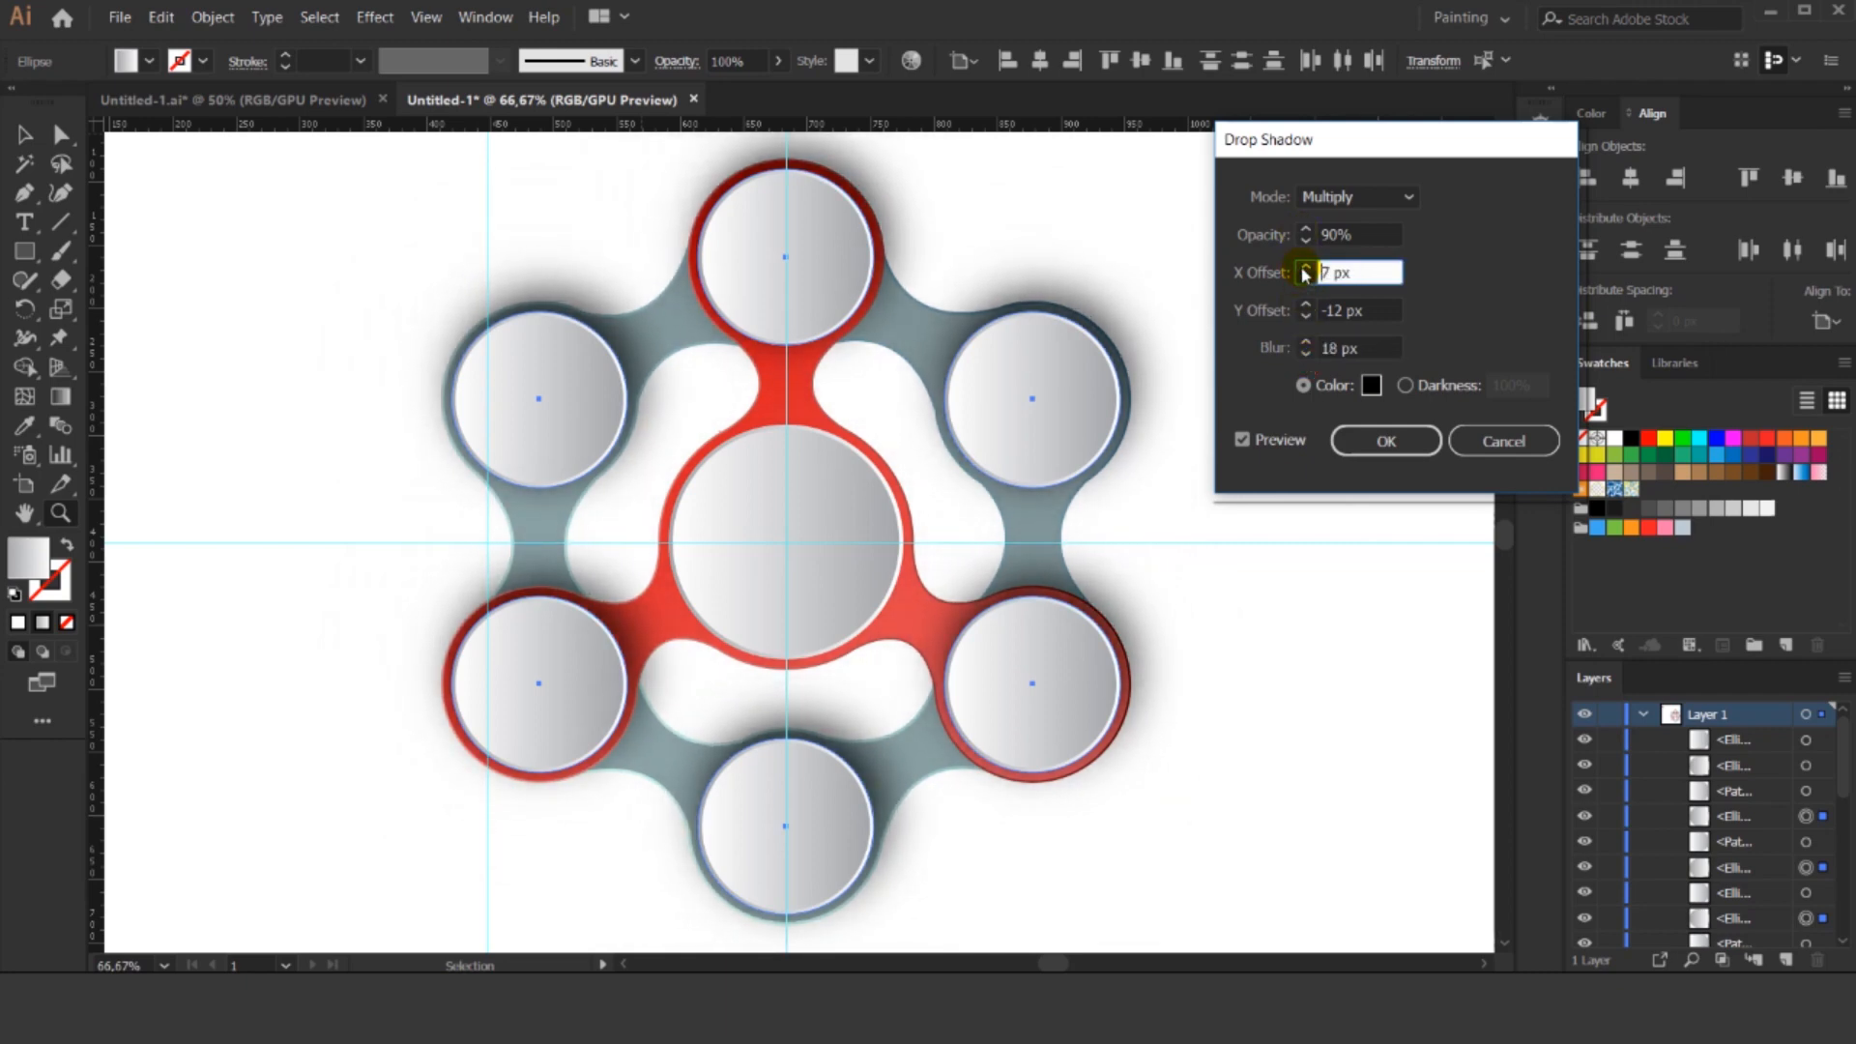
click(1305, 305)
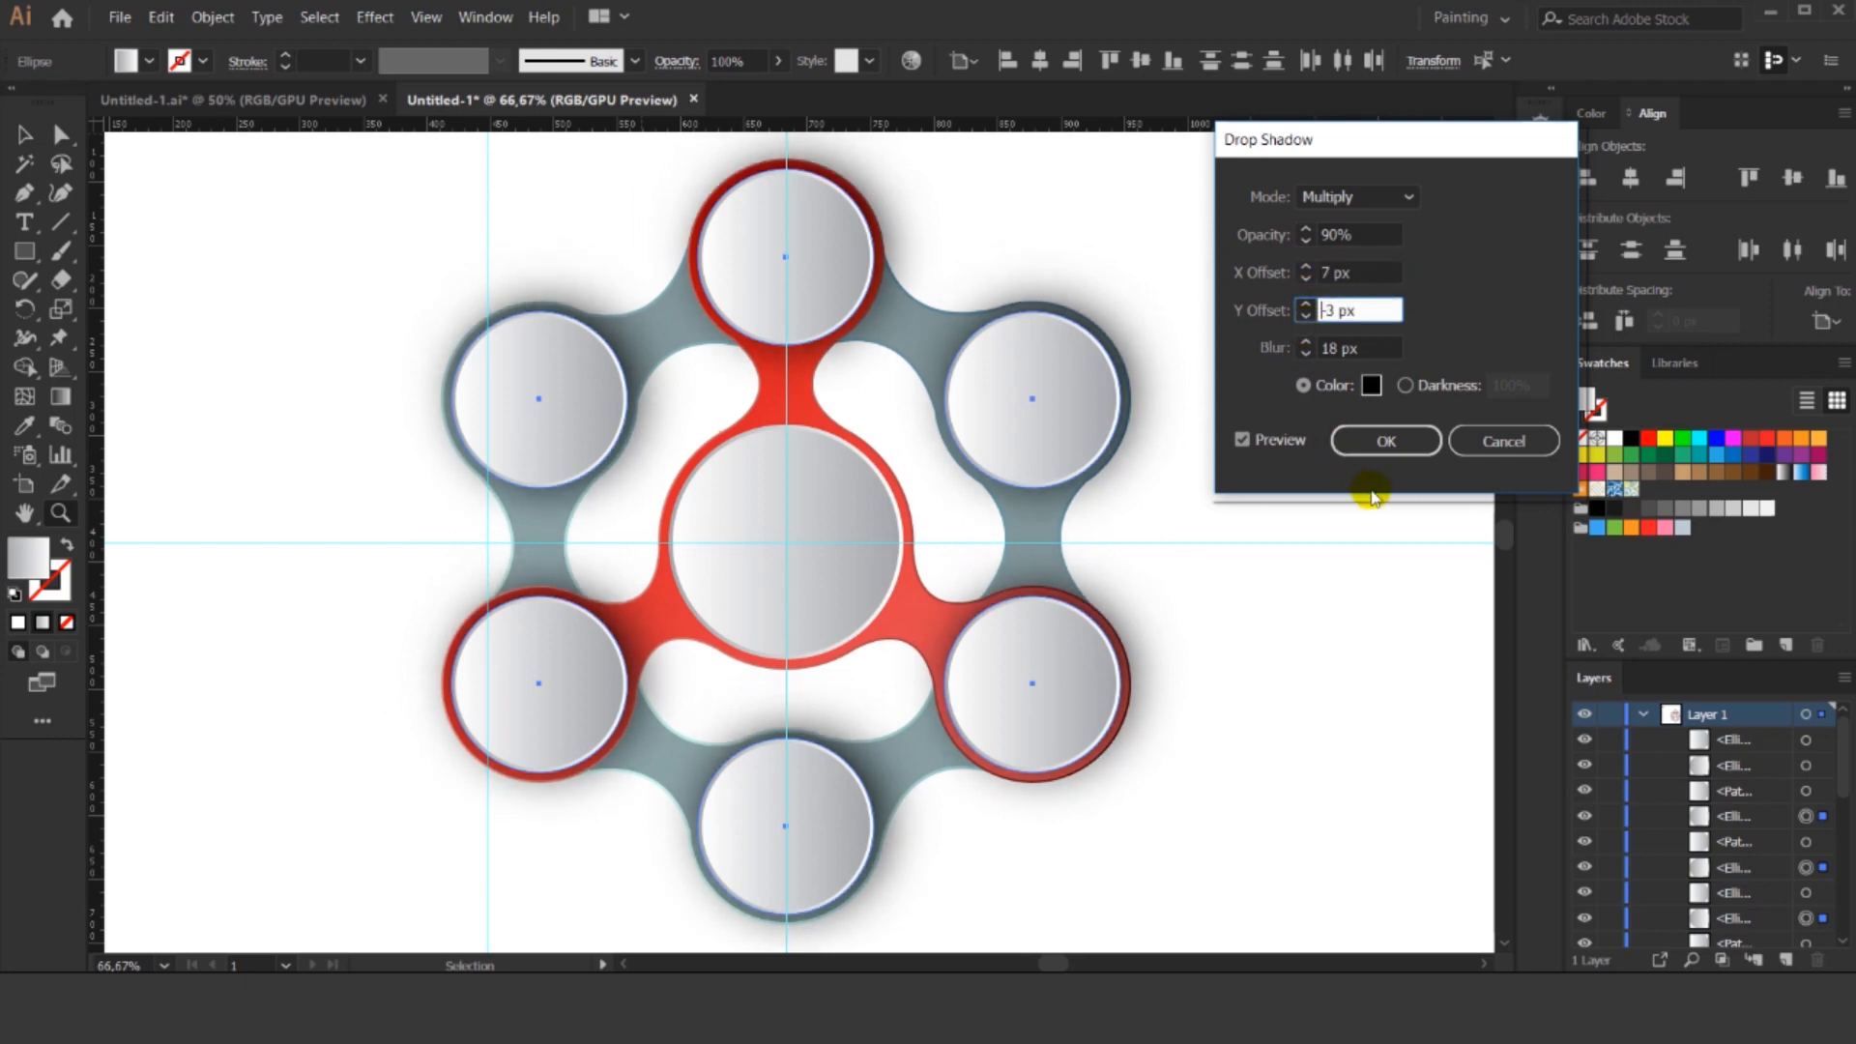
click(1377, 442)
Apply the same drop shadow to the central circle's rim ellipse and deselect it.
key(ctrl+1)
drag(502, 386, 1099, 344)
key(v)
click(828, 413)
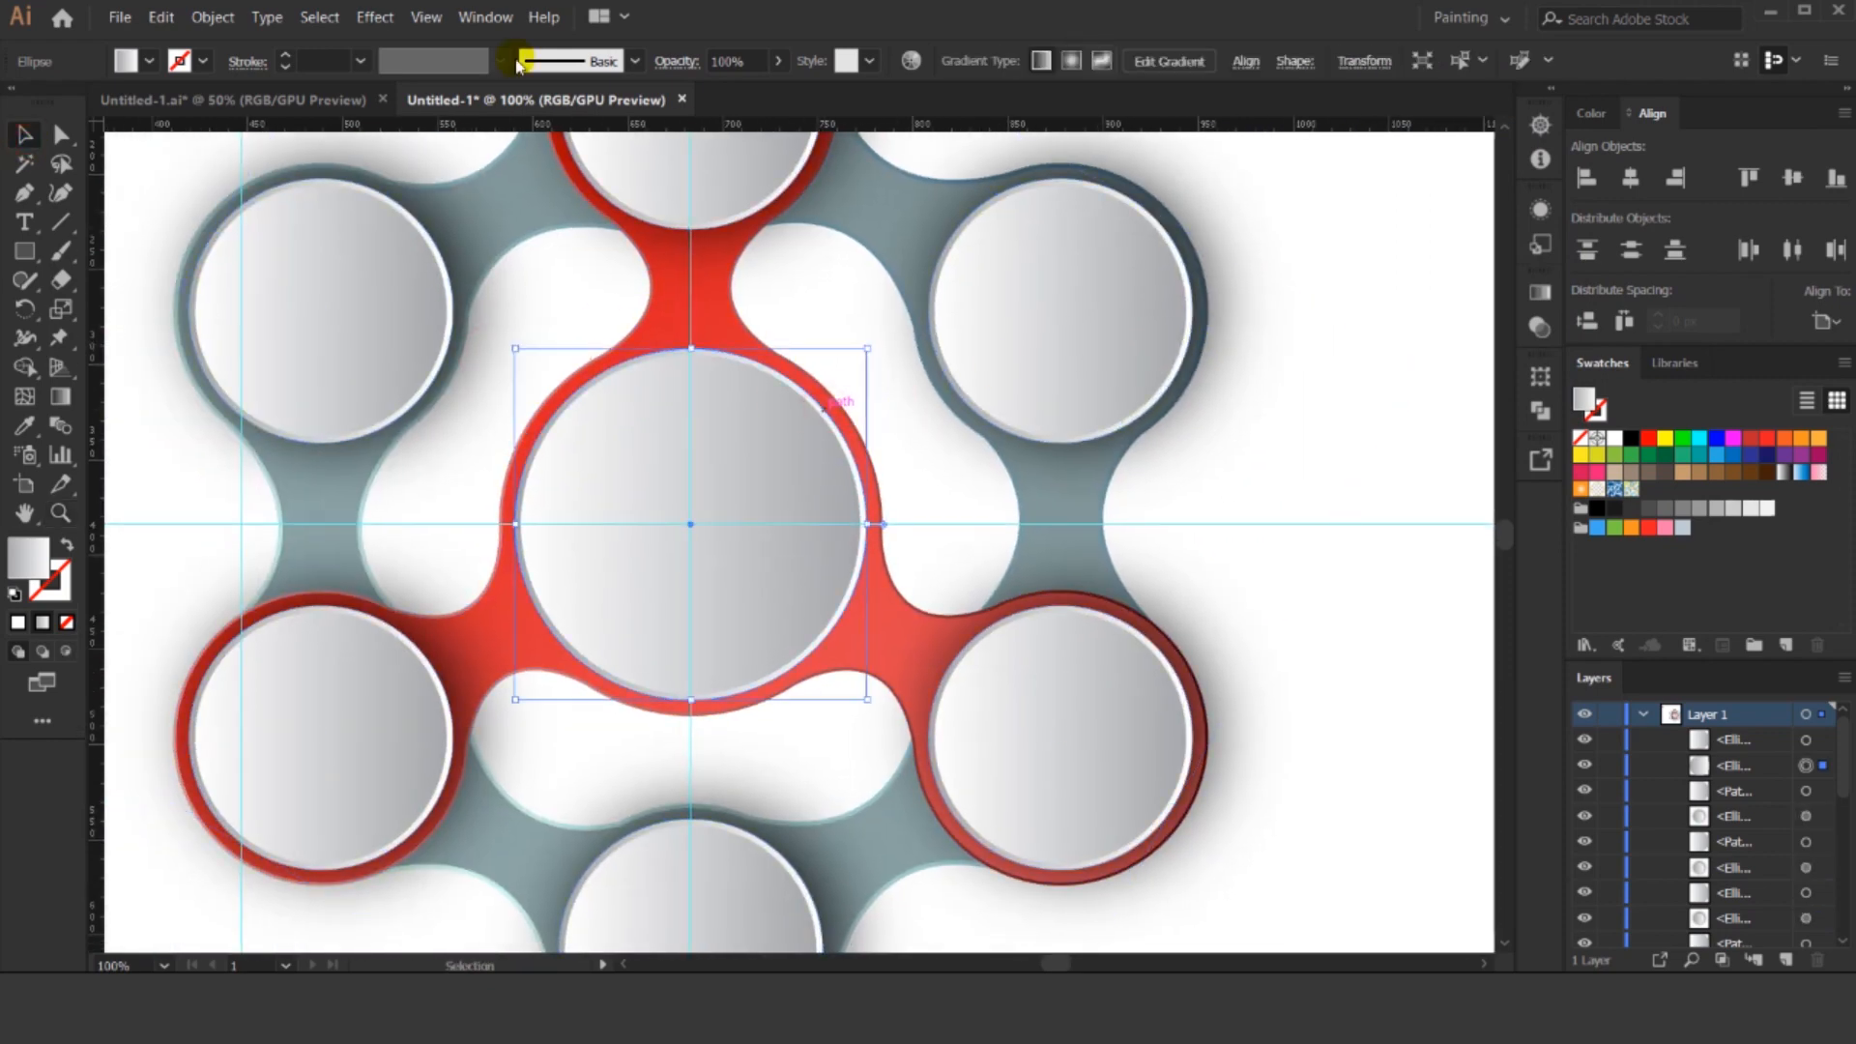
click(375, 18)
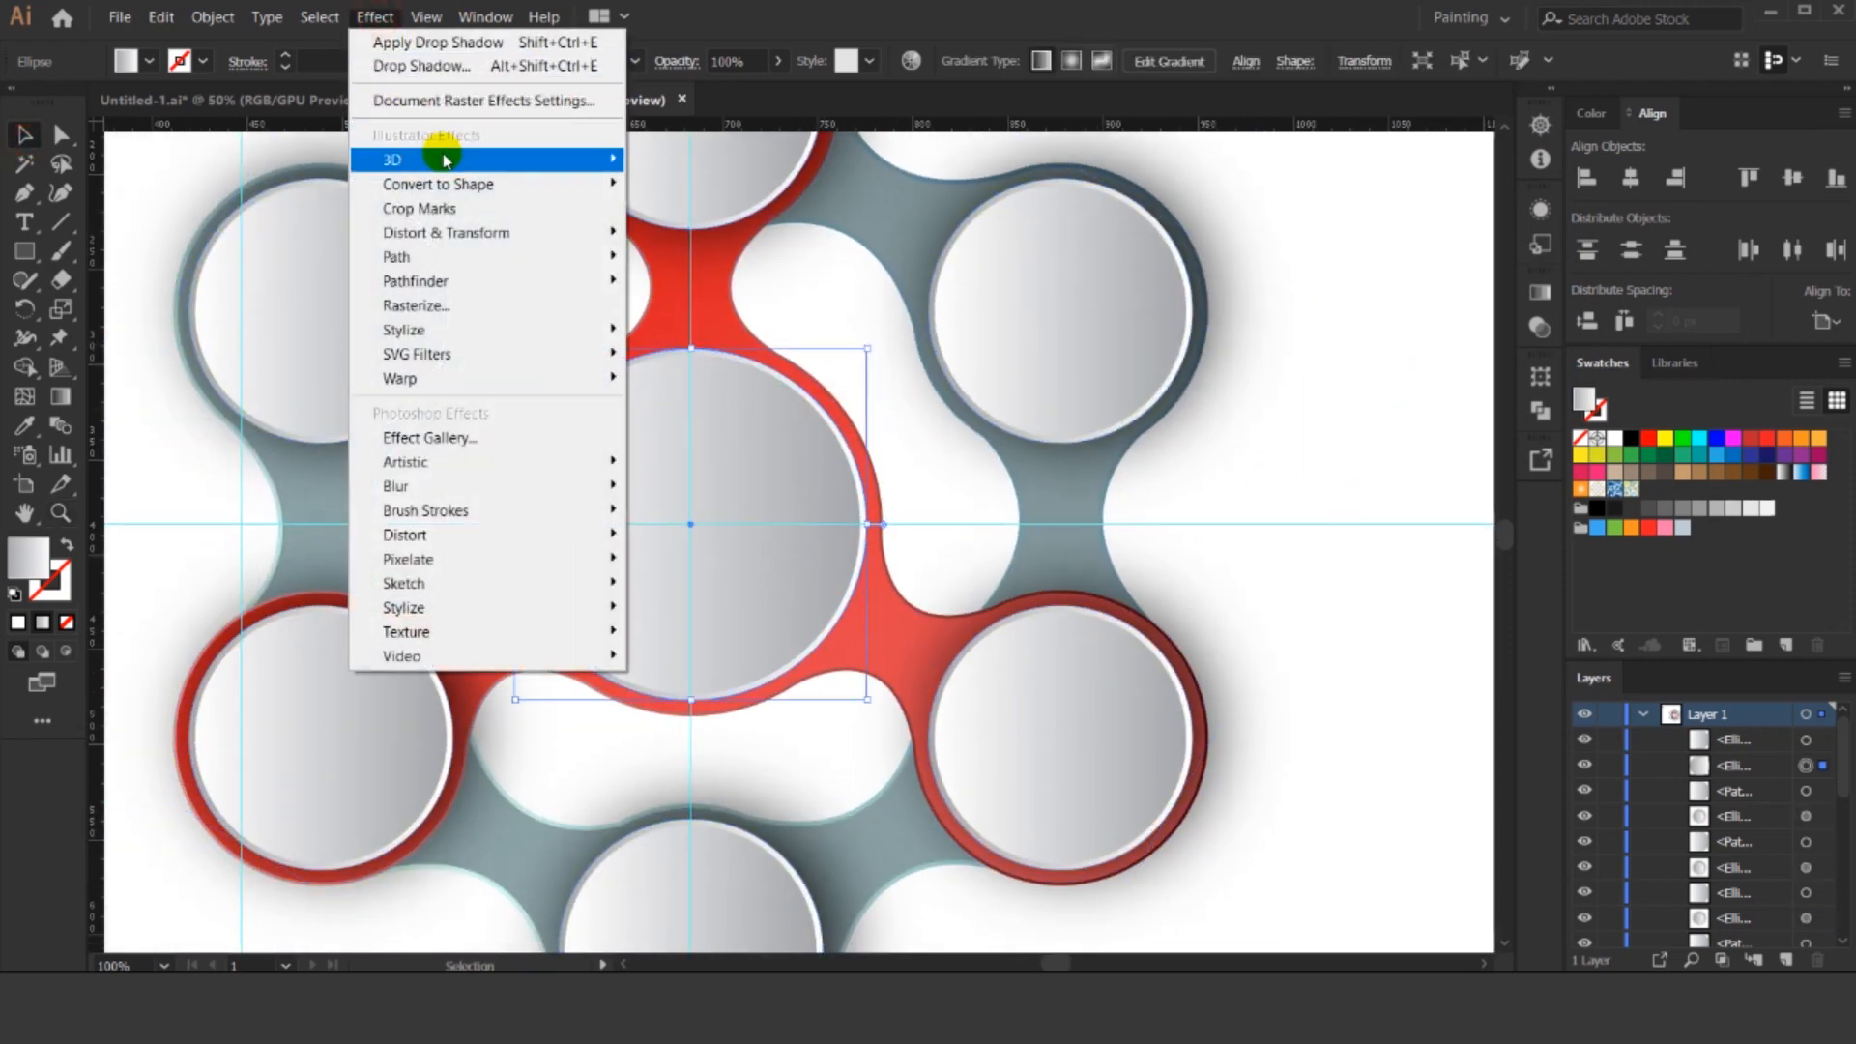
click(439, 41)
scroll(838, 530, down, 2)
click(1275, 433)
drag(1146, 460, 1165, 466)
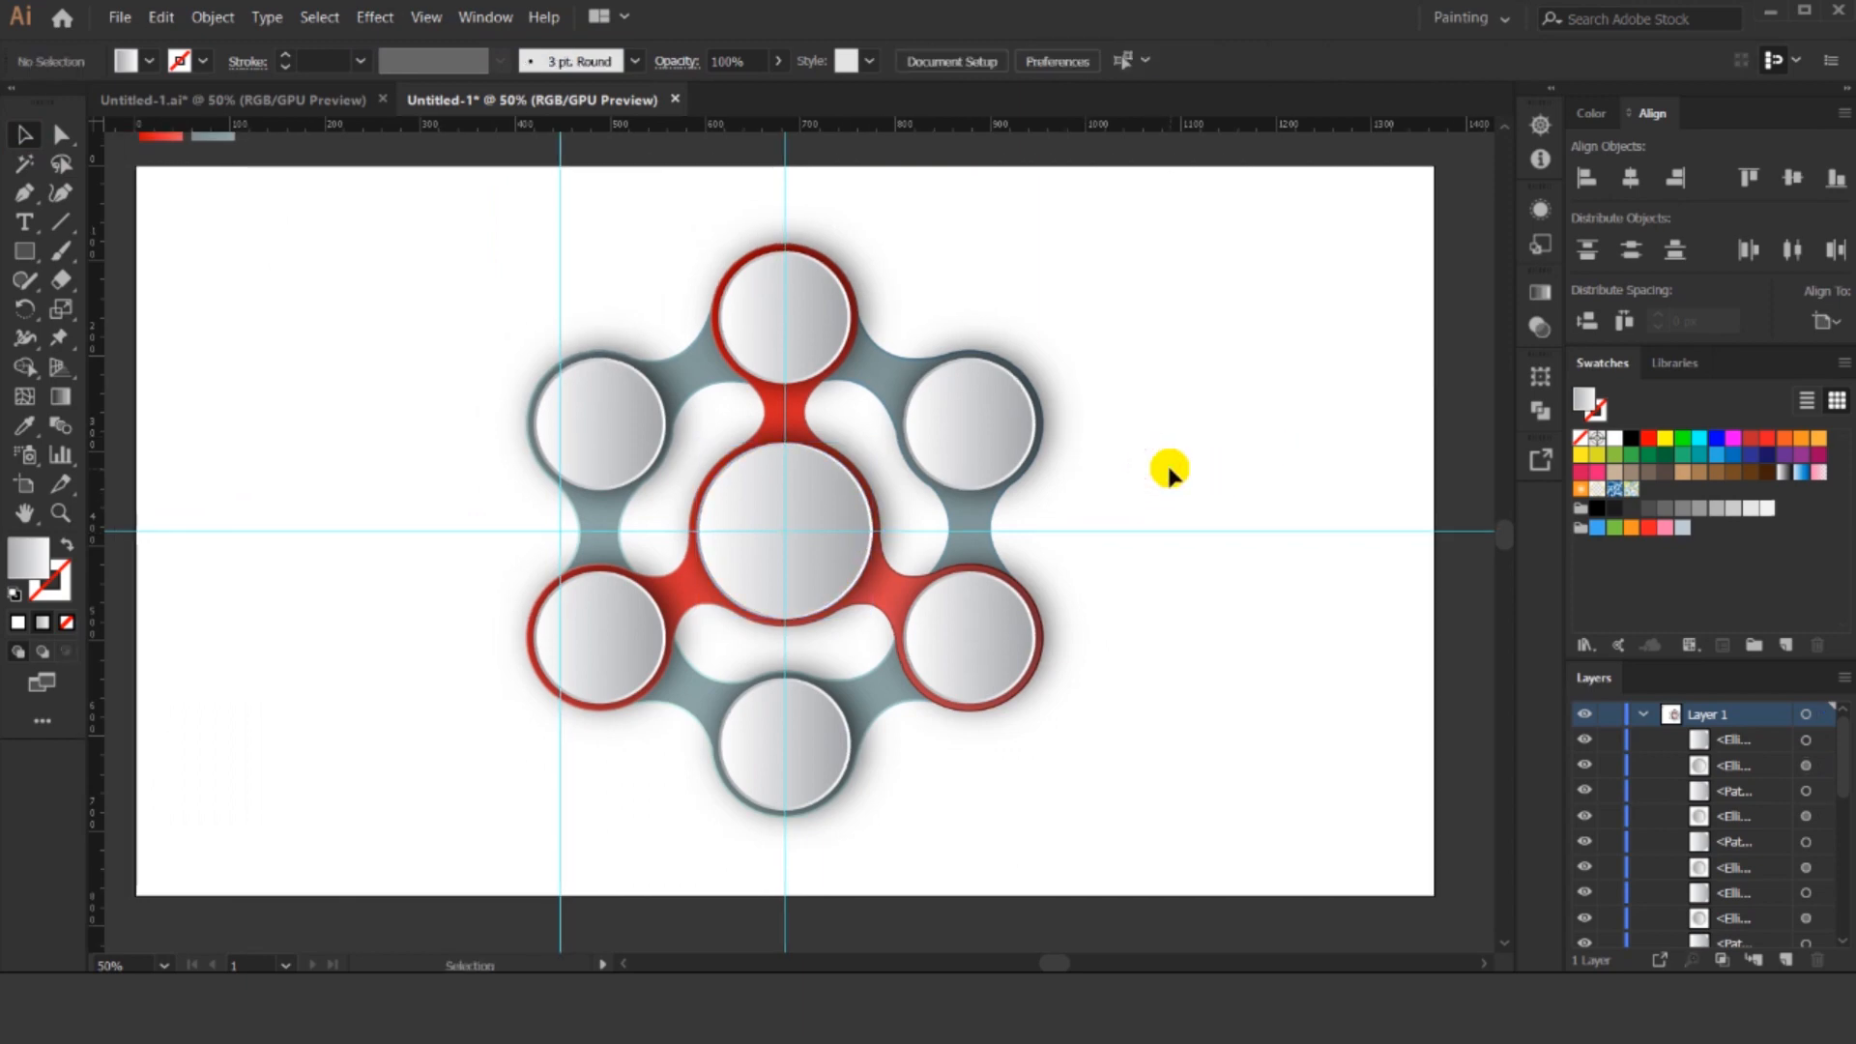
Paste the copied red and blue-grey colour squares onto the artboard.
scroll(1169, 468, down, 1)
scroll(1167, 461, up, 2)
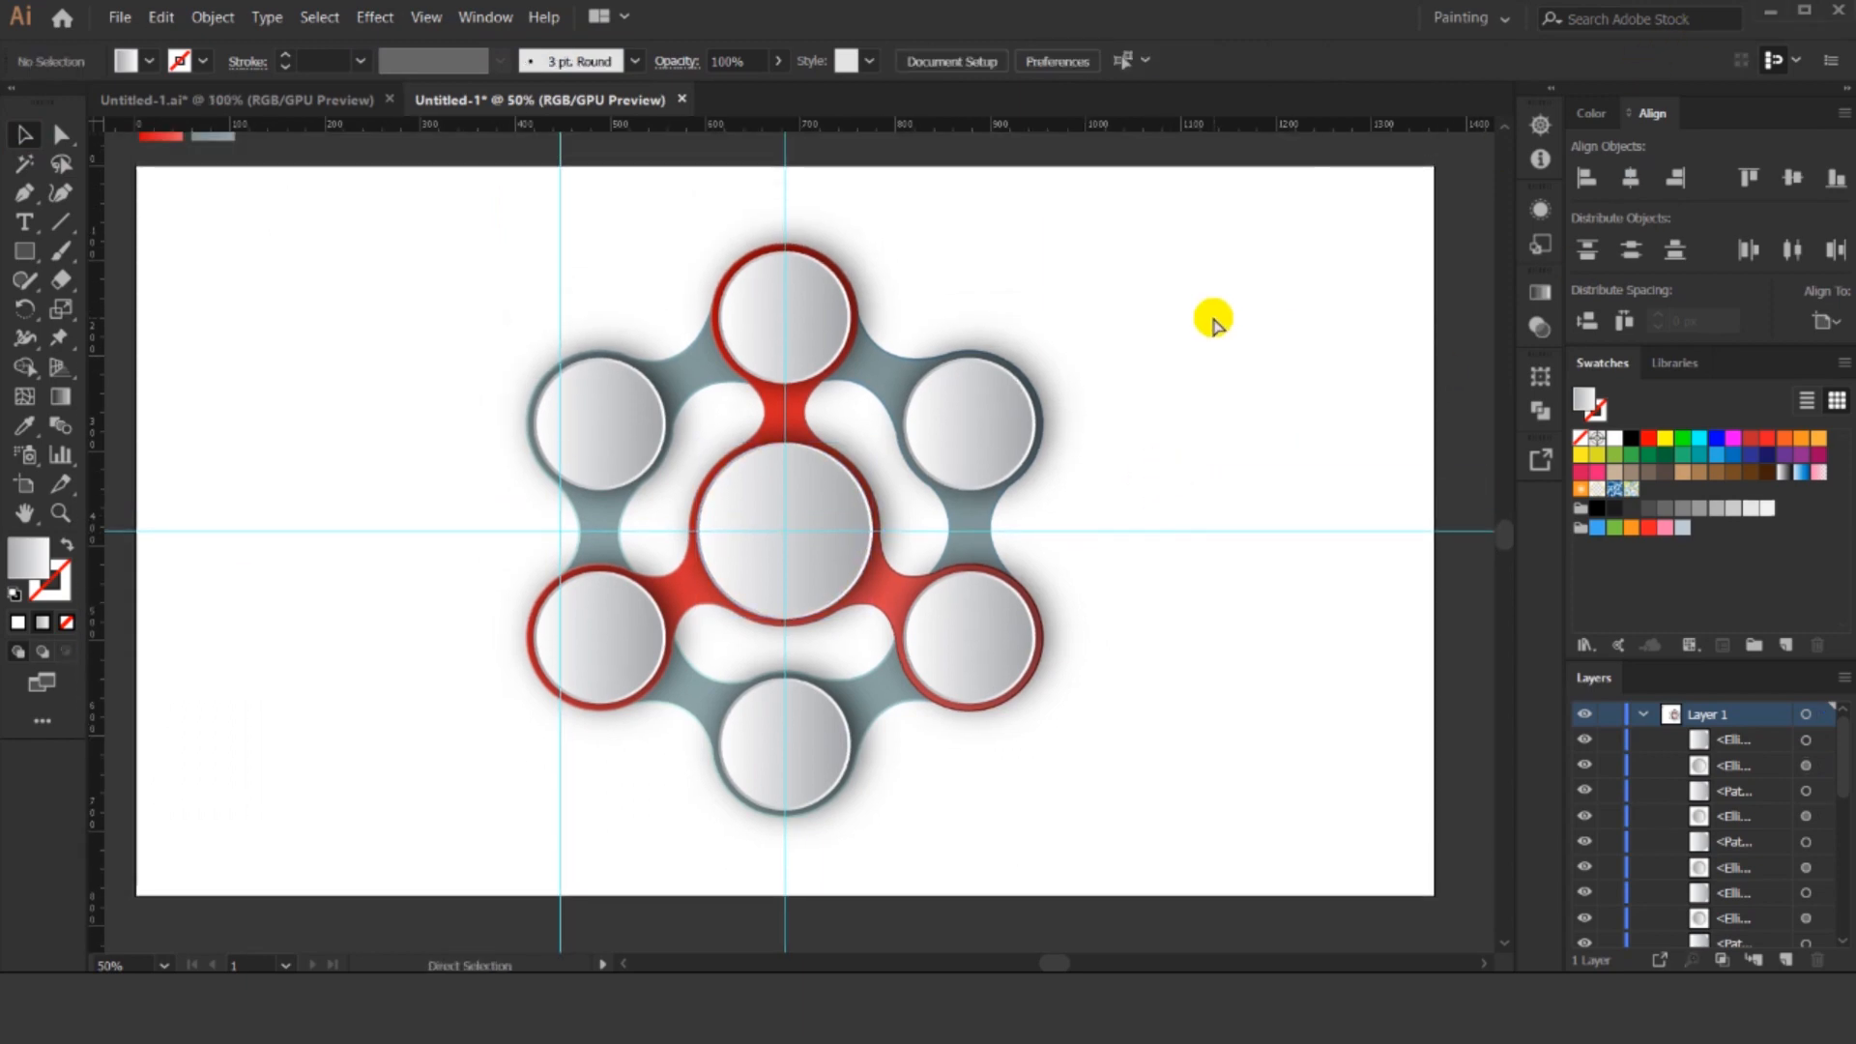
key(ctrl+v)
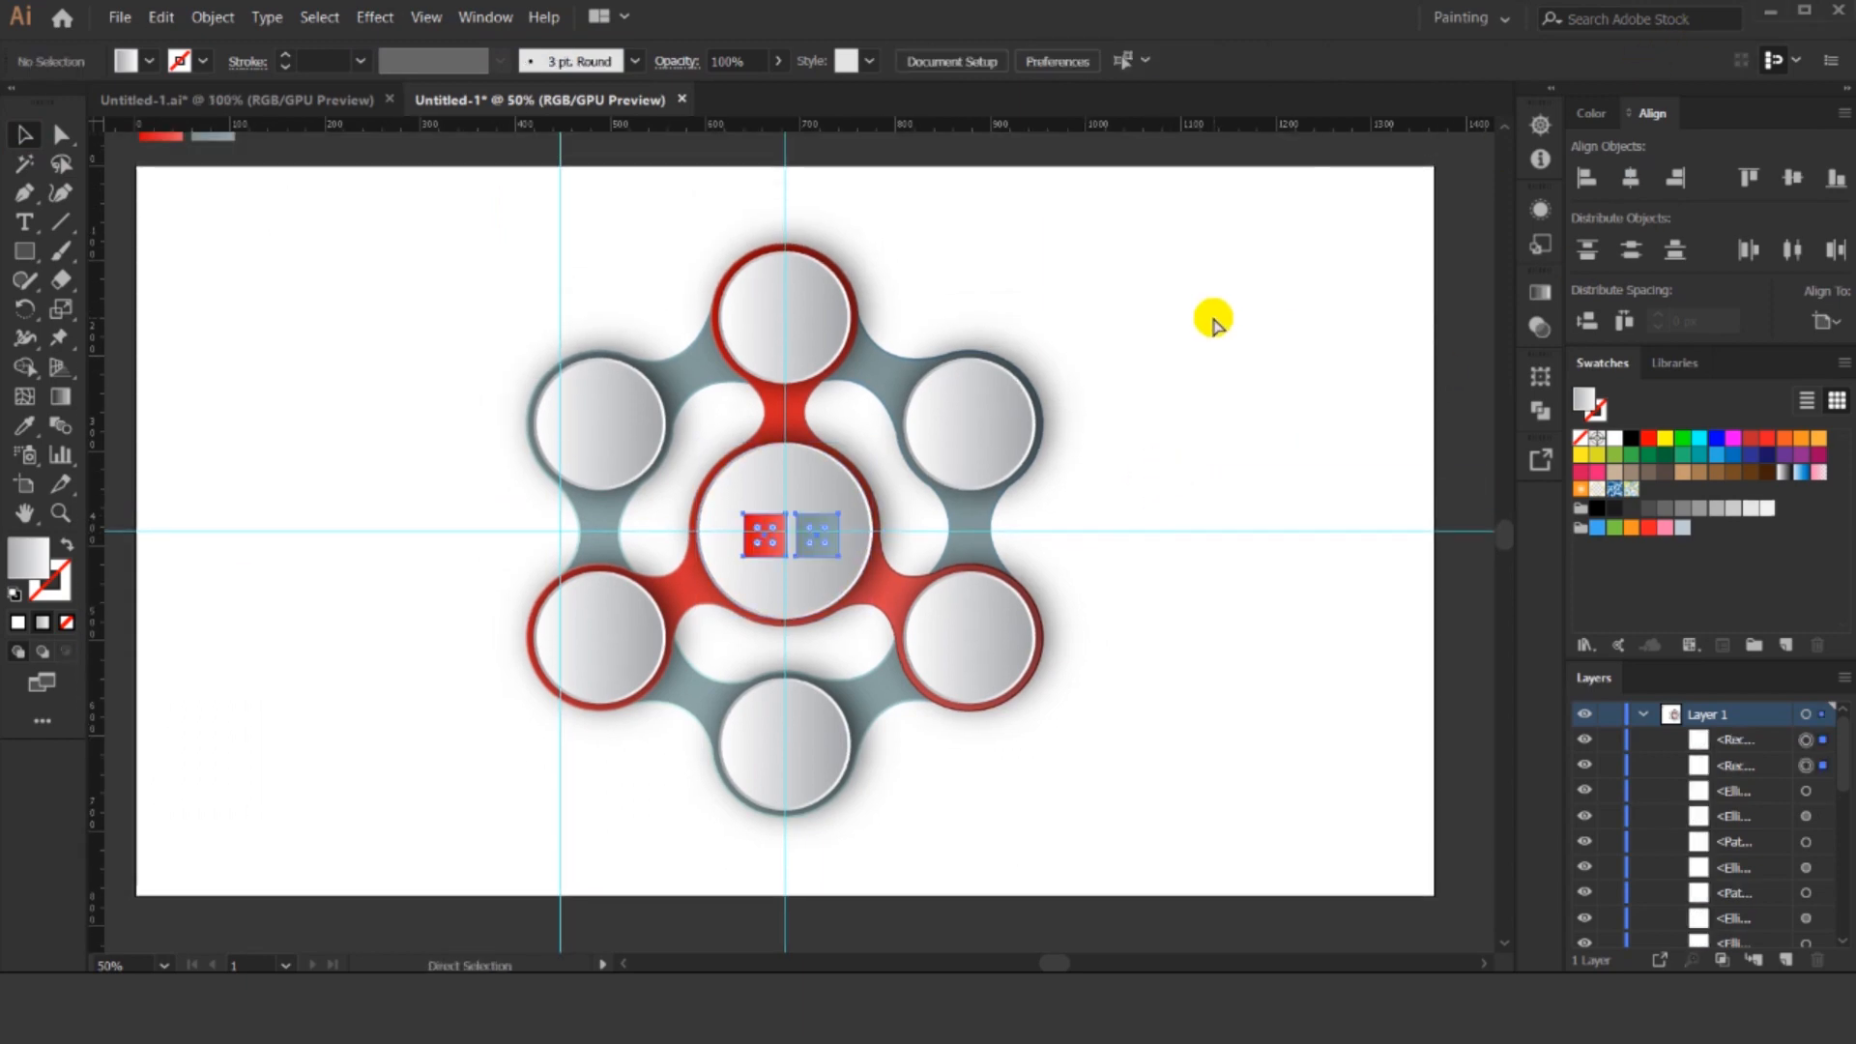
Replace the pasted colour squares with the copied LOREM IPSUM heading and paragraph, and centre the text horizontally in the central circle.
key(Delete)
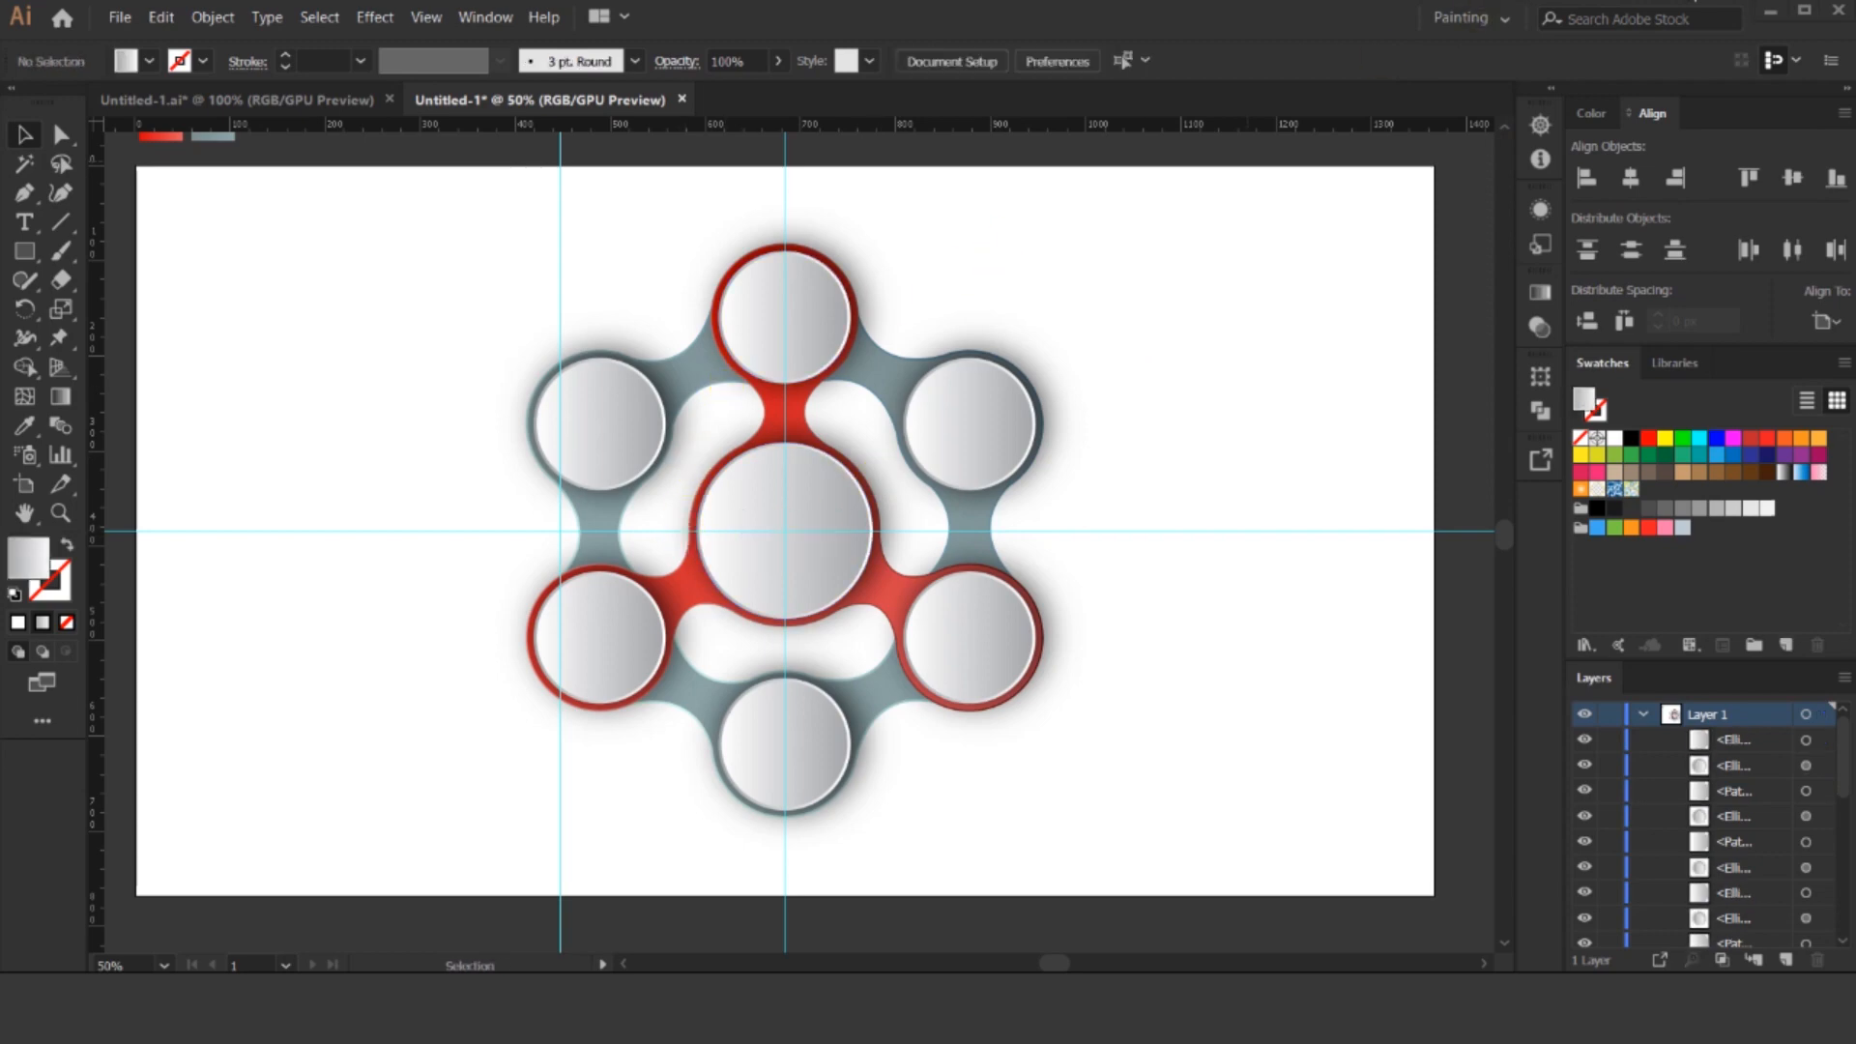
key(ctrl+v)
scroll(787, 489, up, 3)
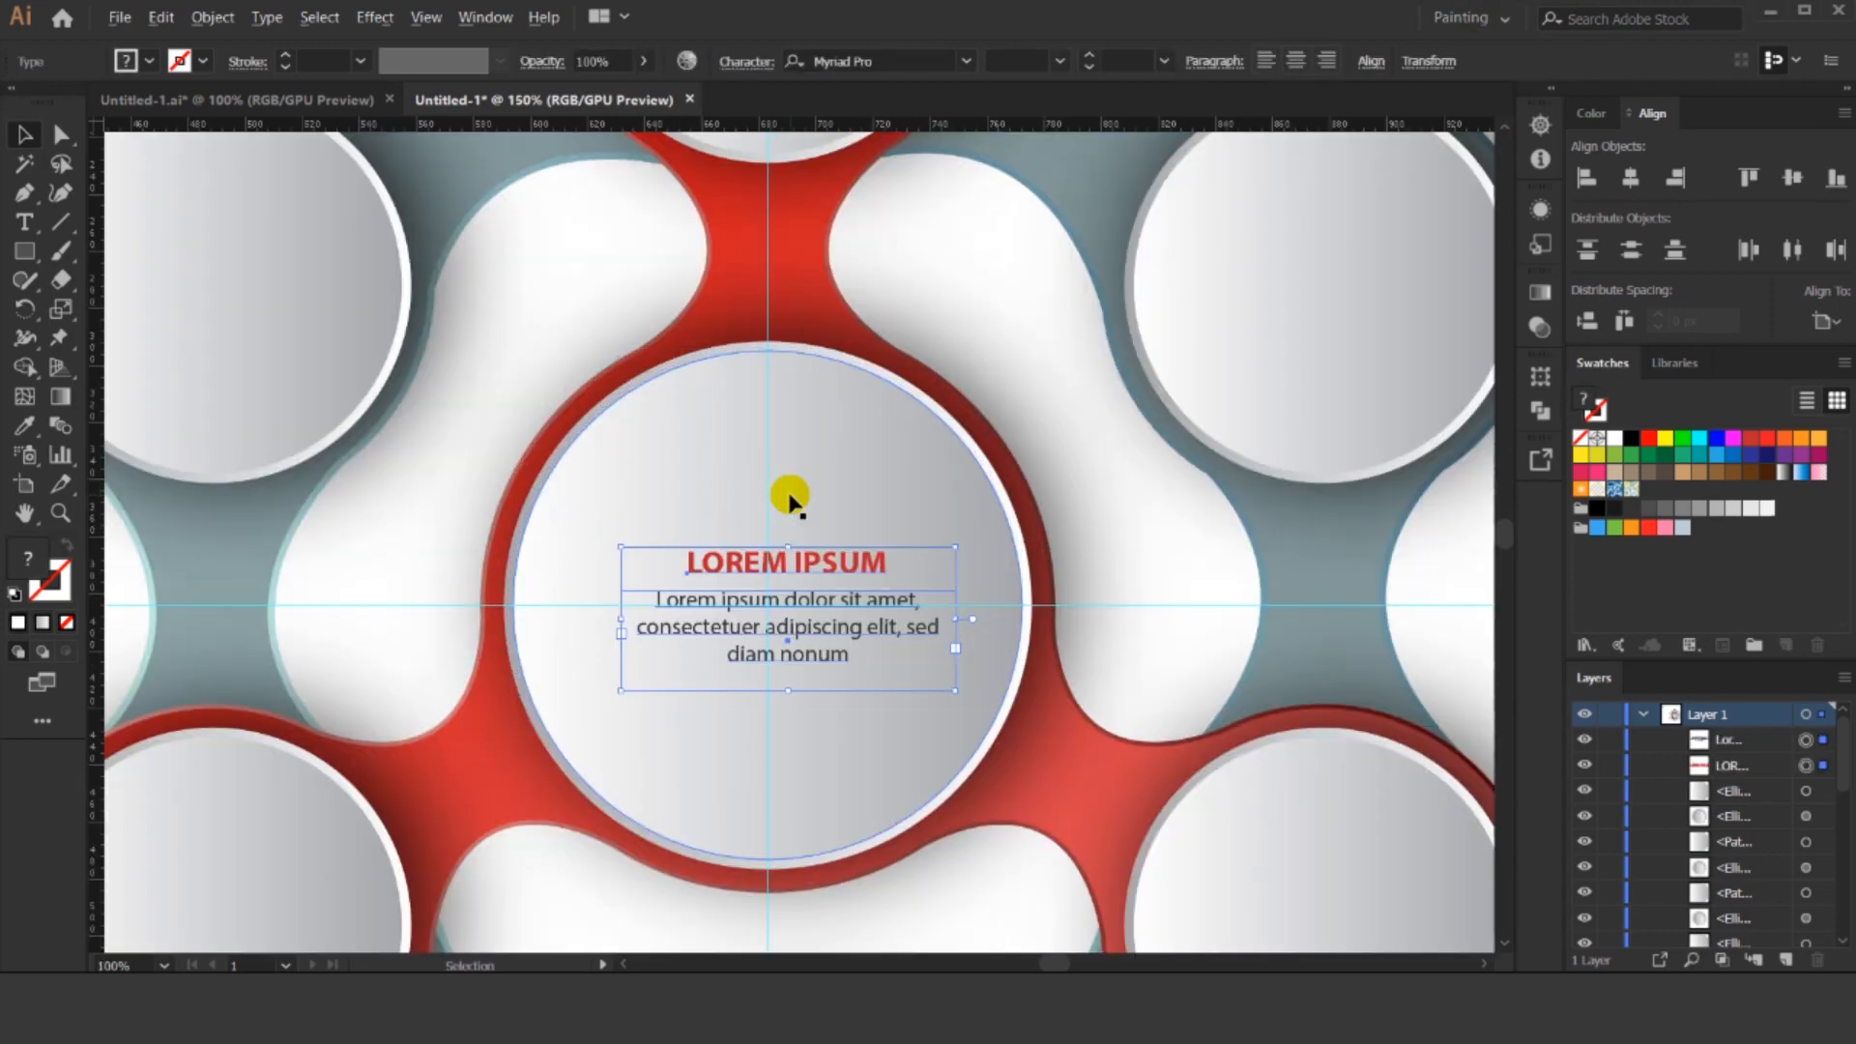
key(Left)
key(Left)
key(Left)
key(Left)
key(Left)
key(Left)
key(Left)
key(Left)
key(Left)
key(Left)
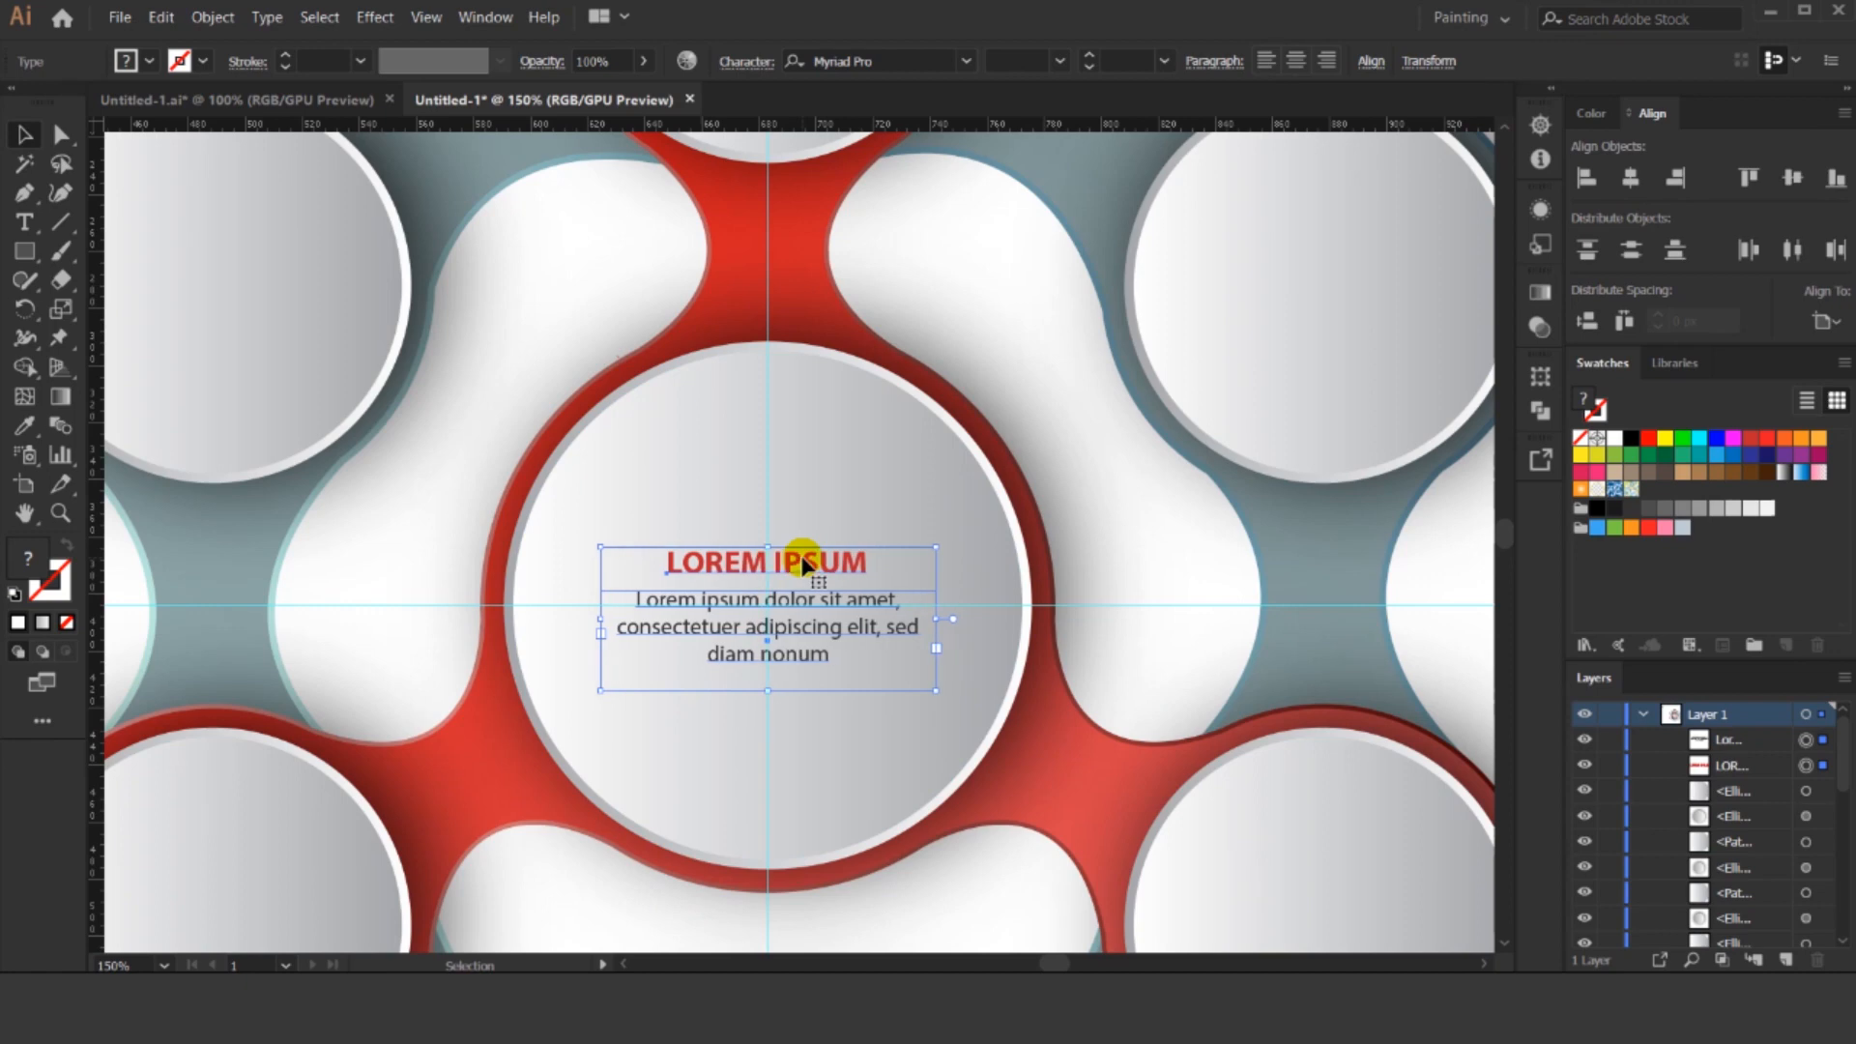
key(Left)
shift+click(951, 532)
scroll(927, 589, down, 3)
click(1254, 613)
Copy the smaller LOREM IPSUM heading and paragraph into the top circle and deselect them.
click(870, 600)
scroll(876, 580, up, 1)
drag(877, 581, 929, 297)
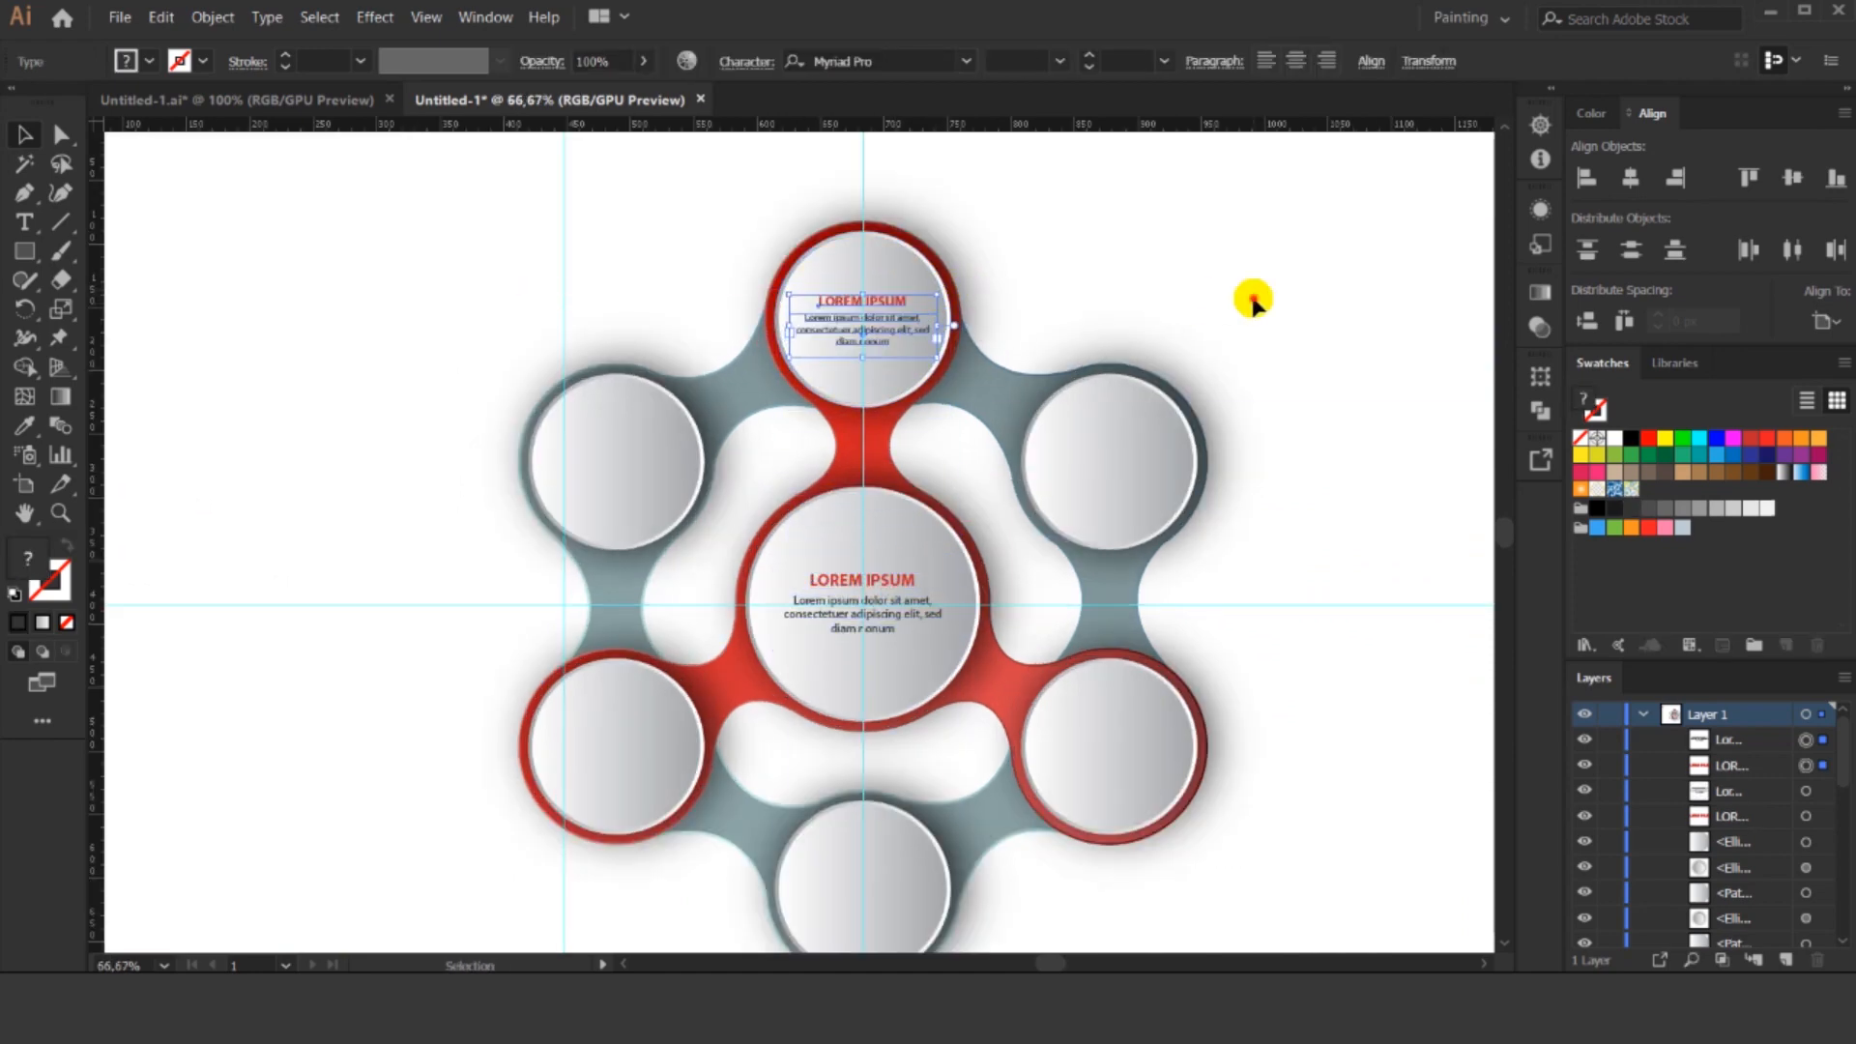
click(1251, 298)
drag(1184, 297, 1232, 223)
Place a vertical guide through the centre of the upper-left circle.
click(663, 367)
drag(93, 290, 664, 339)
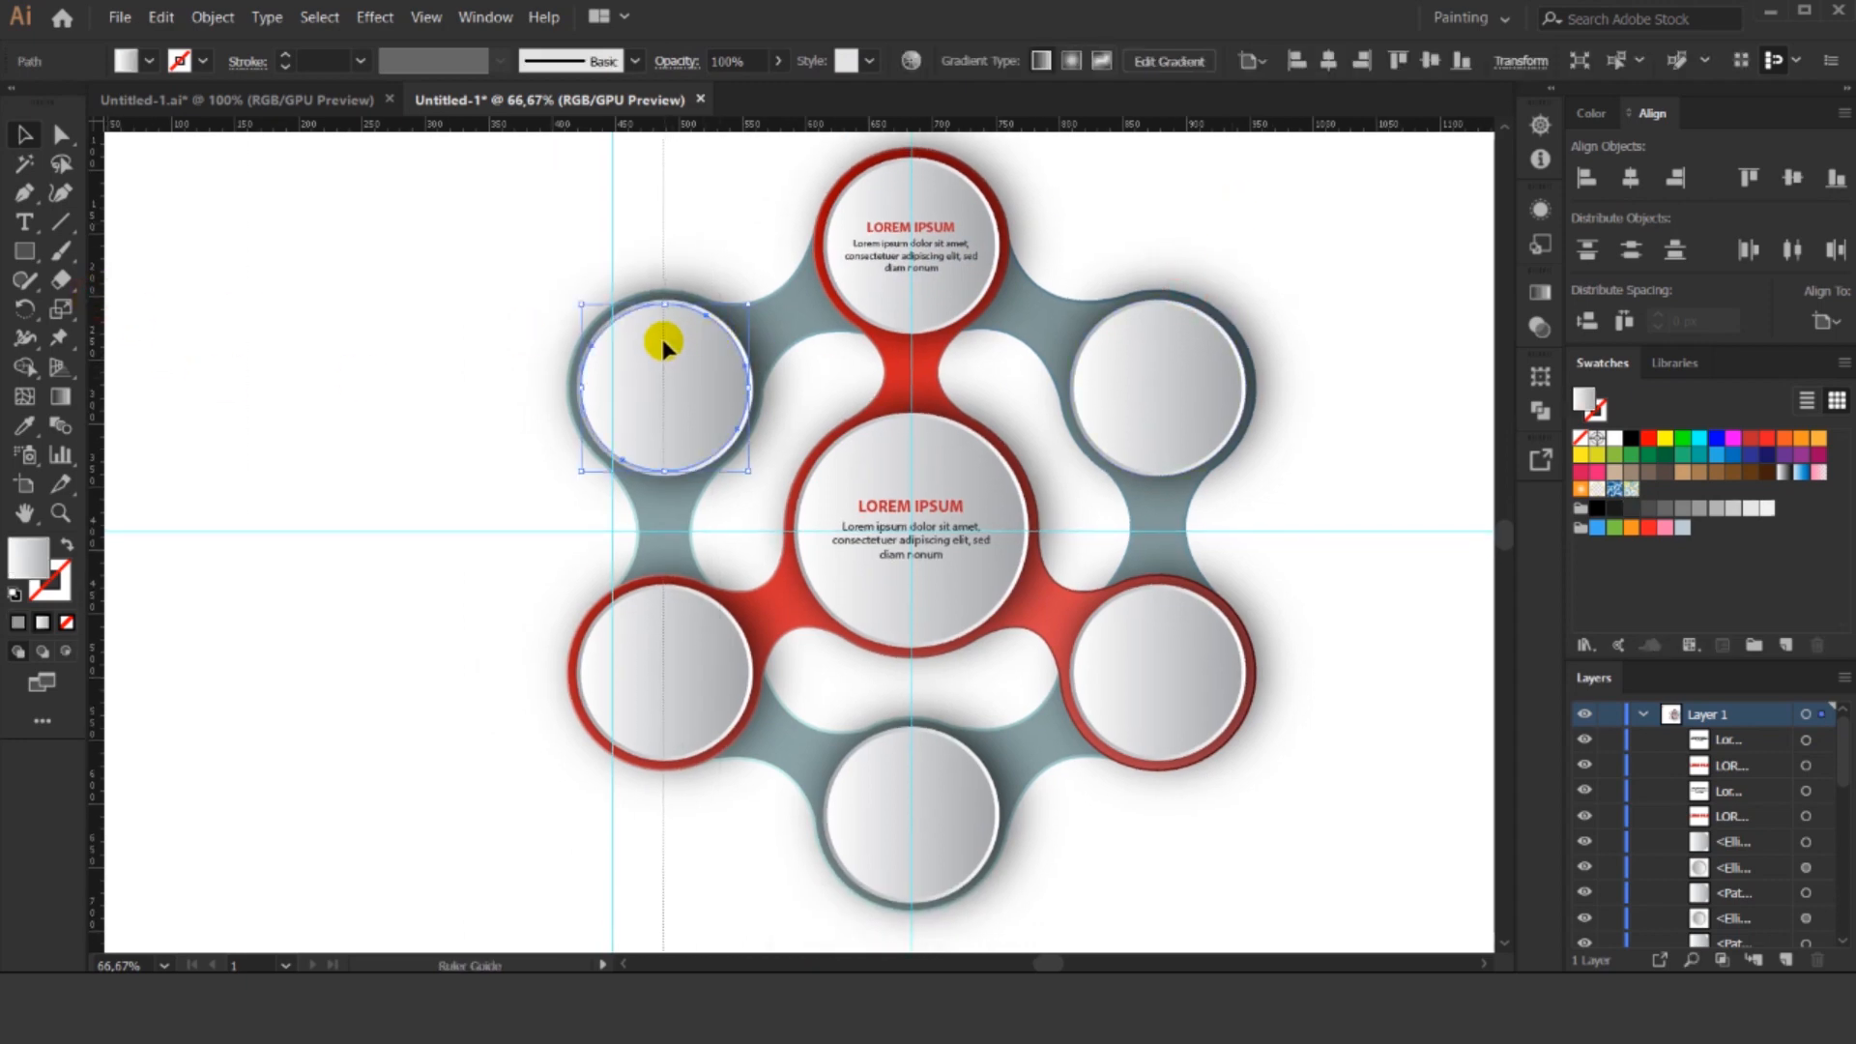
click(930, 229)
drag(951, 261, 706, 402)
key(ctrl+z)
click(928, 247)
shift+click(935, 227)
drag(931, 255, 892, 284)
drag(892, 284, 865, 292)
drag(734, 346, 675, 378)
key(ctrl+z)
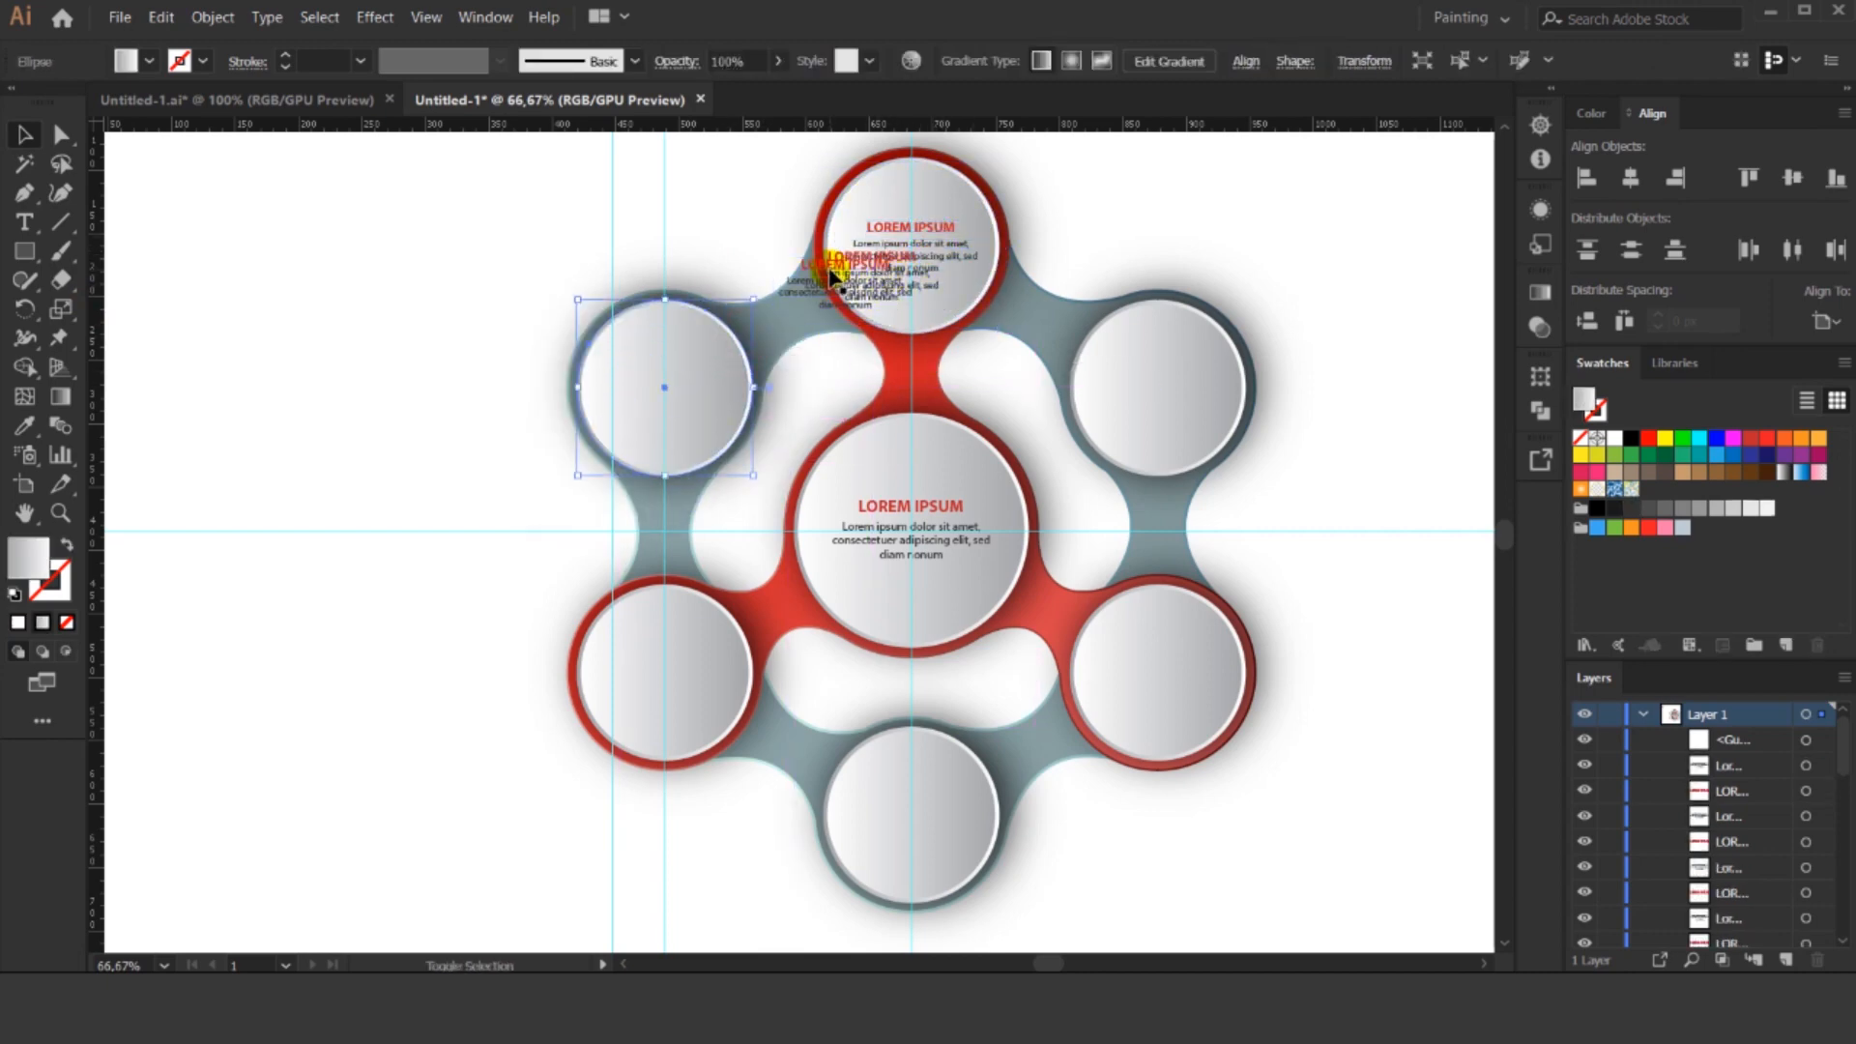
key(ctrl+z)
key(ctrl+z)
Copy the top circle's heading and paragraph into the upper-left circle and nudge them to centre on the guide.
drag(890, 248, 658, 404)
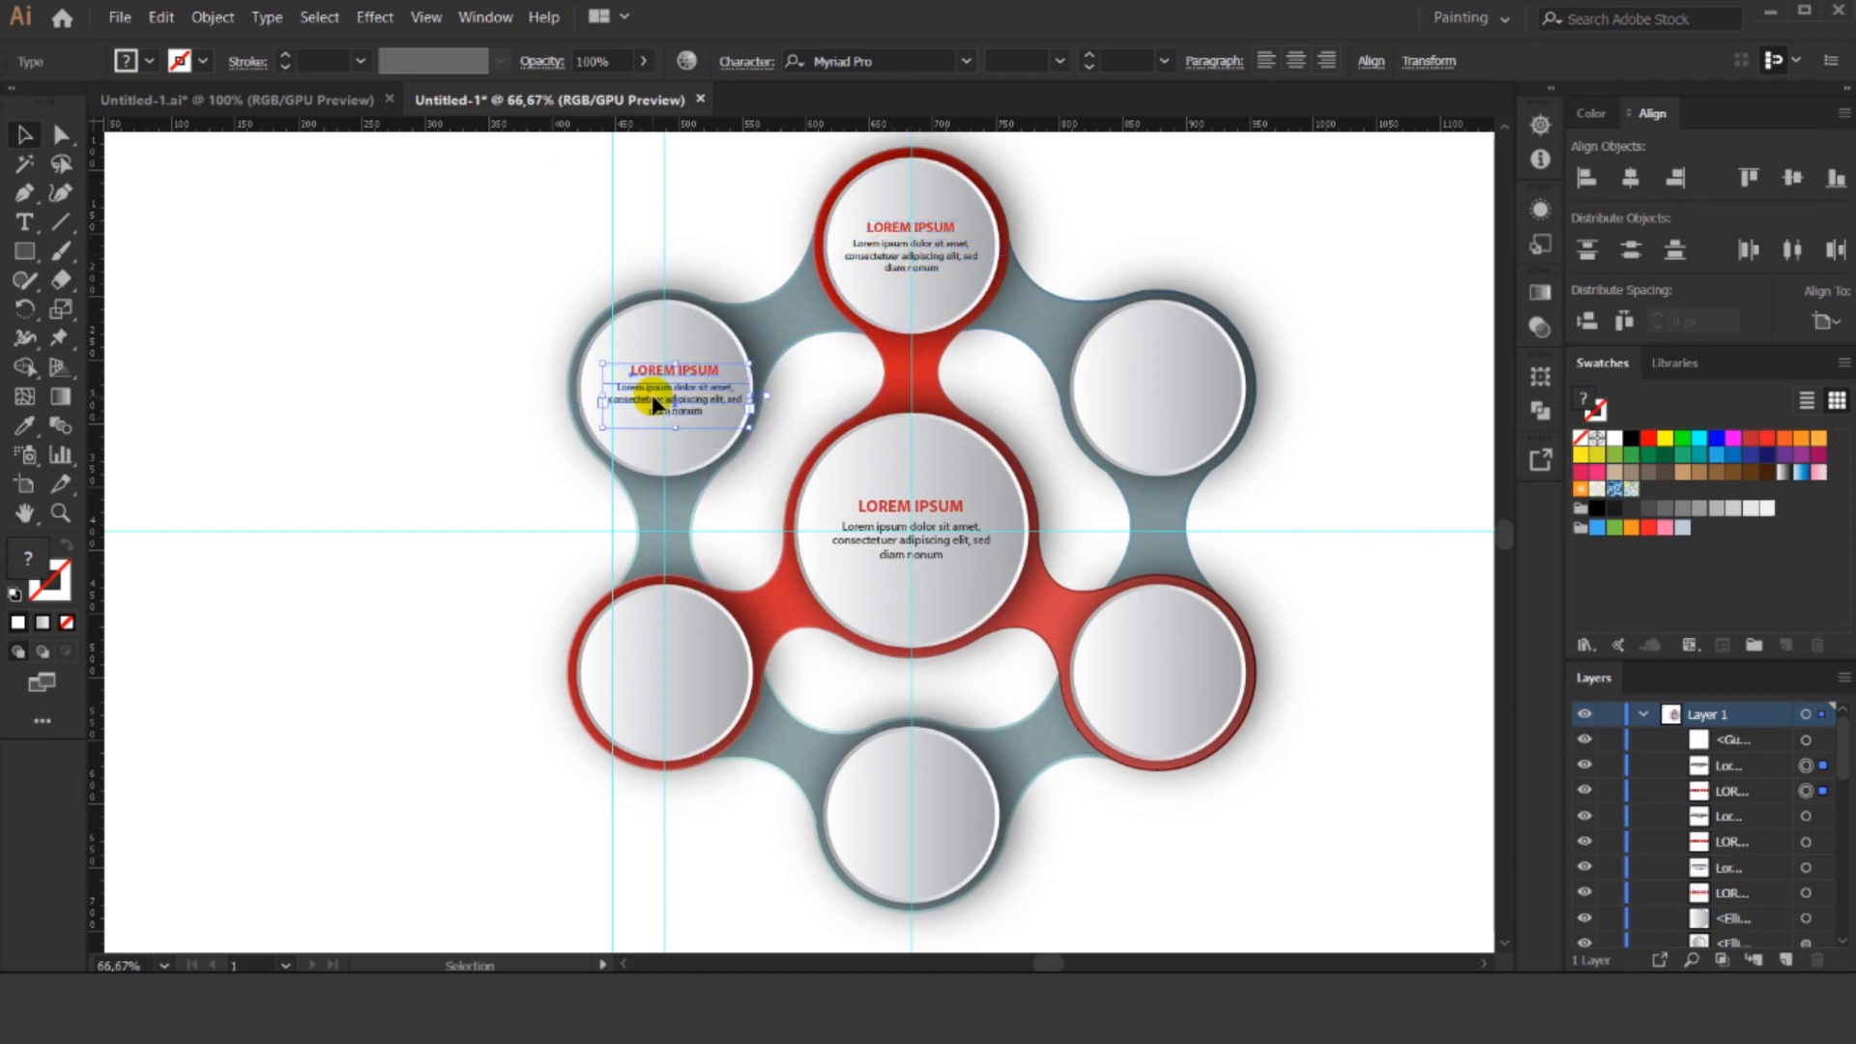
key(Left)
key(Left)
key(Left)
key(Left)
key(Left)
key(Left)
key(Left)
key(Left)
key(Left)
key(Up)
key(Up)
key(Up)
key(Up)
key(Up)
key(Up)
key(Up)
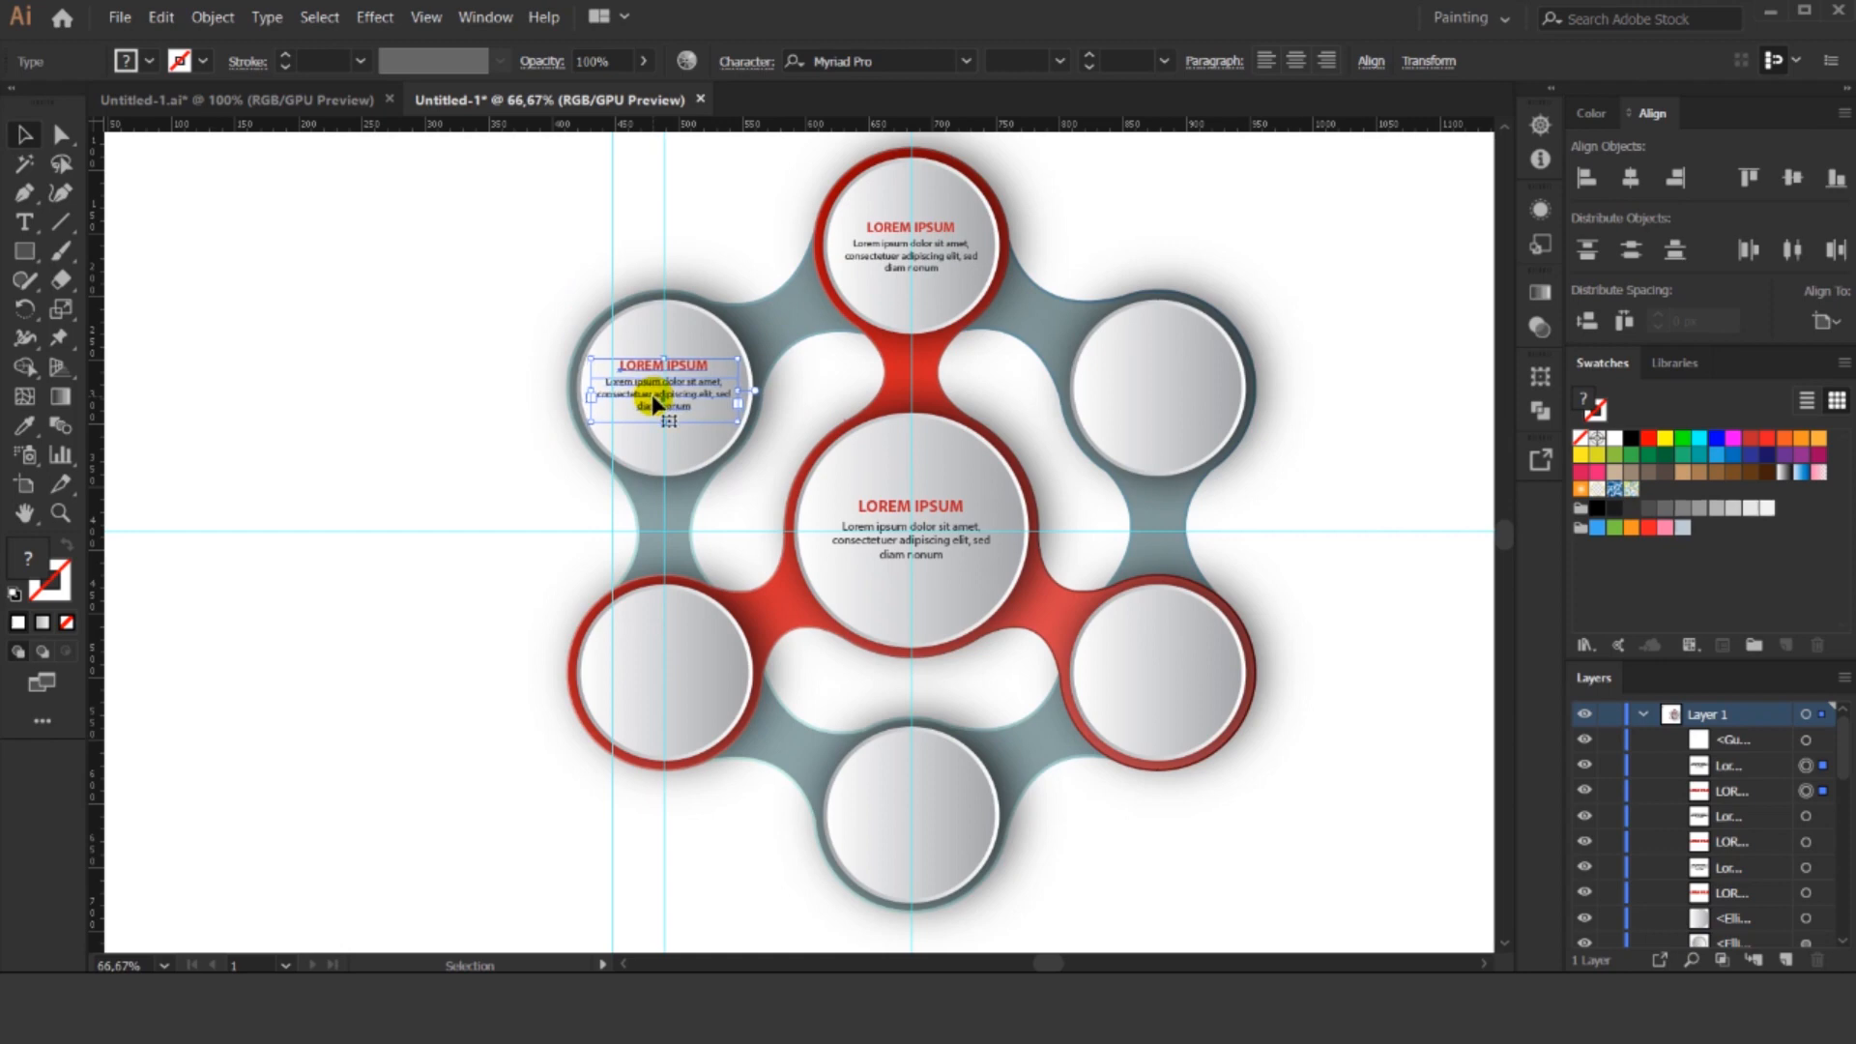
key(Down)
key(Down)
Copy the upper-left circle's text straight down into the lower-left circle, and the top circle's text into the bottom circle.
drag(664, 375, 665, 658)
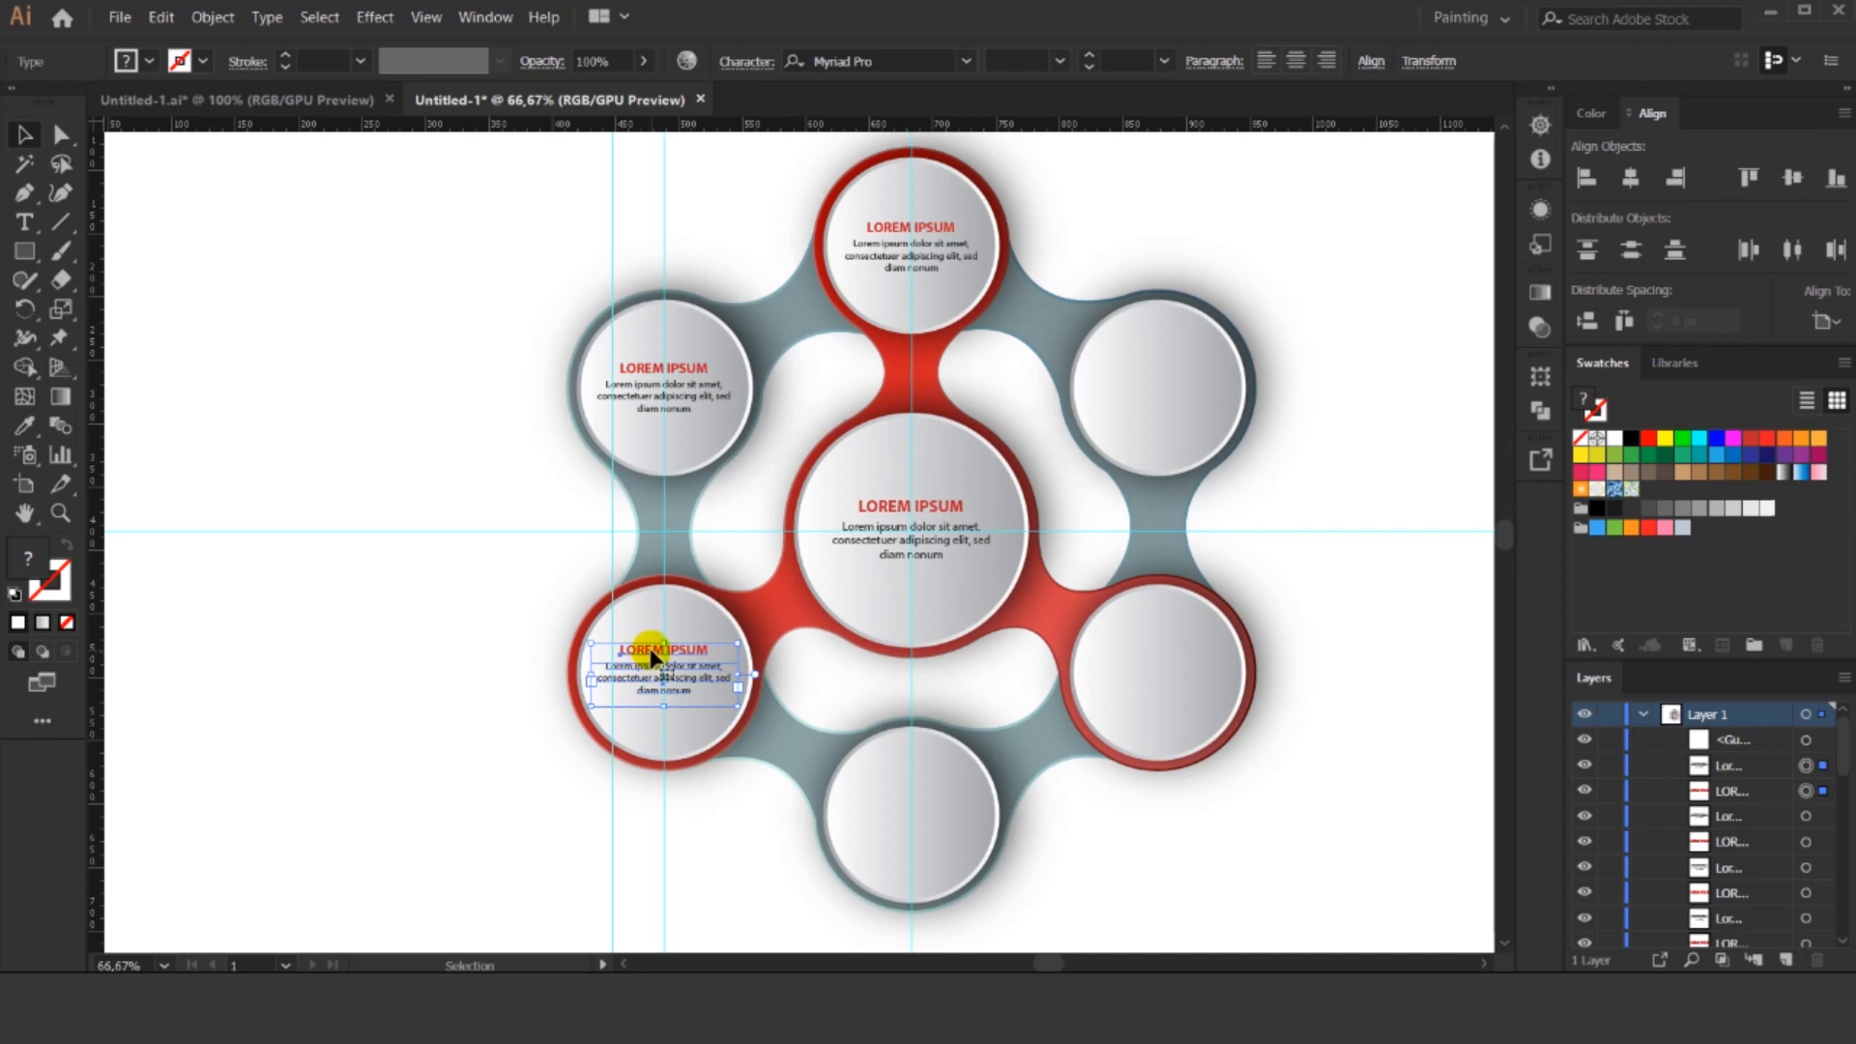
key(Down)
key(Down)
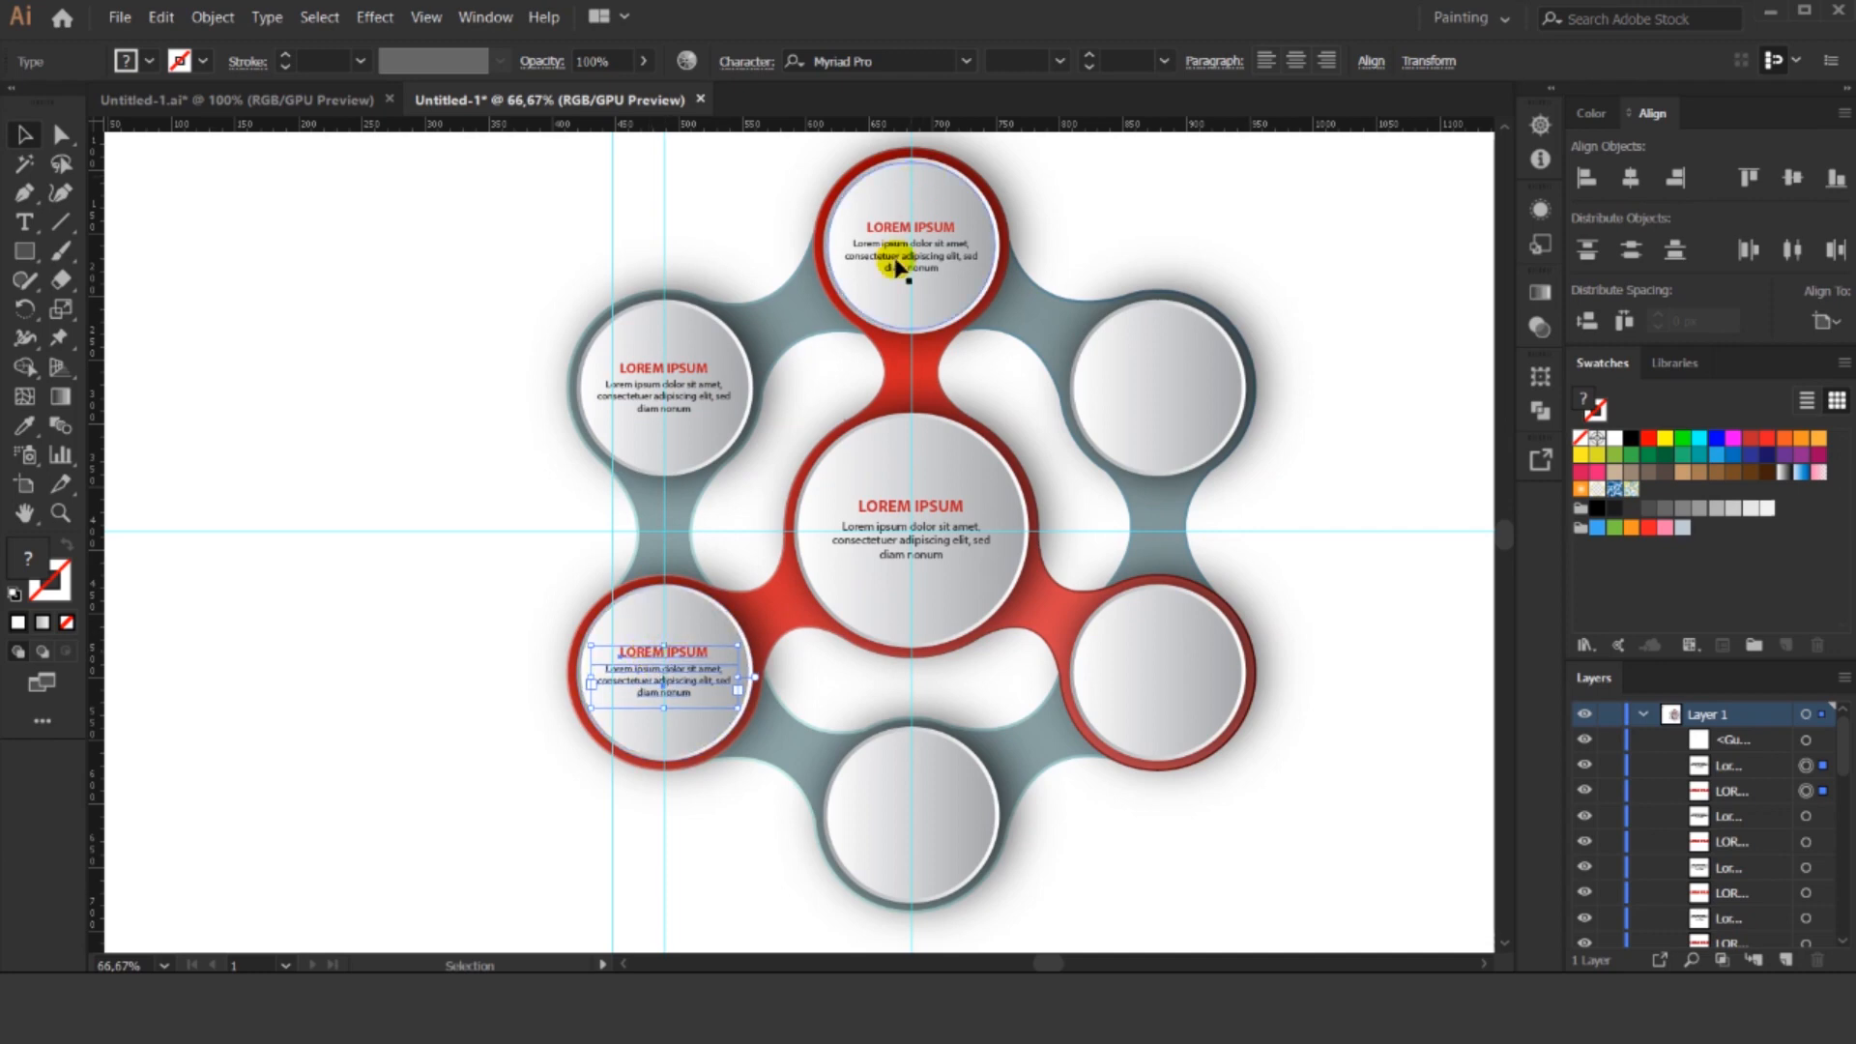
click(918, 254)
drag(921, 257, 913, 829)
Copy the text of both left-hand circles horizontally into the upper-right and lower-right circles, and deselect it.
click(668, 369)
shift+click(663, 670)
drag(654, 391, 1145, 408)
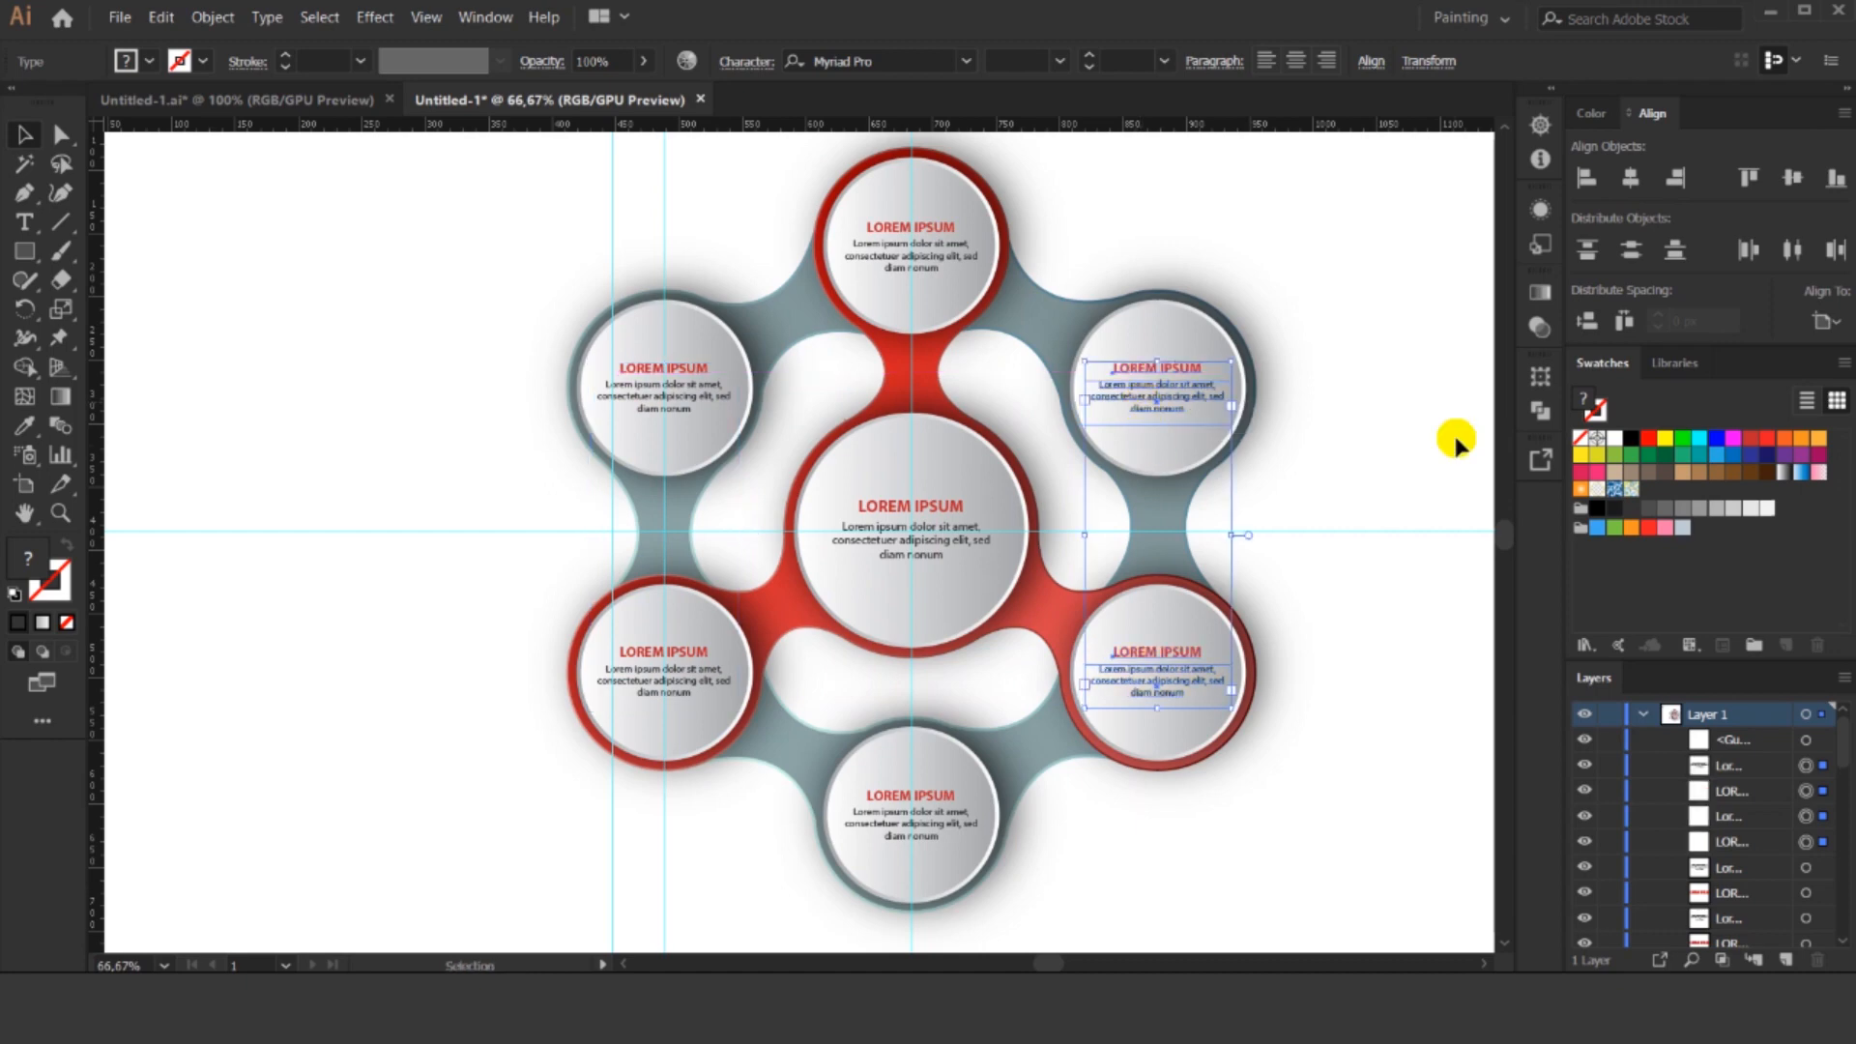
click(1451, 413)
drag(1425, 401, 1385, 398)
Add the text "01" in the white gap between the upper-left circle and the upper red bridge.
scroll(978, 404, up, 2)
scroll(928, 388, up, 2)
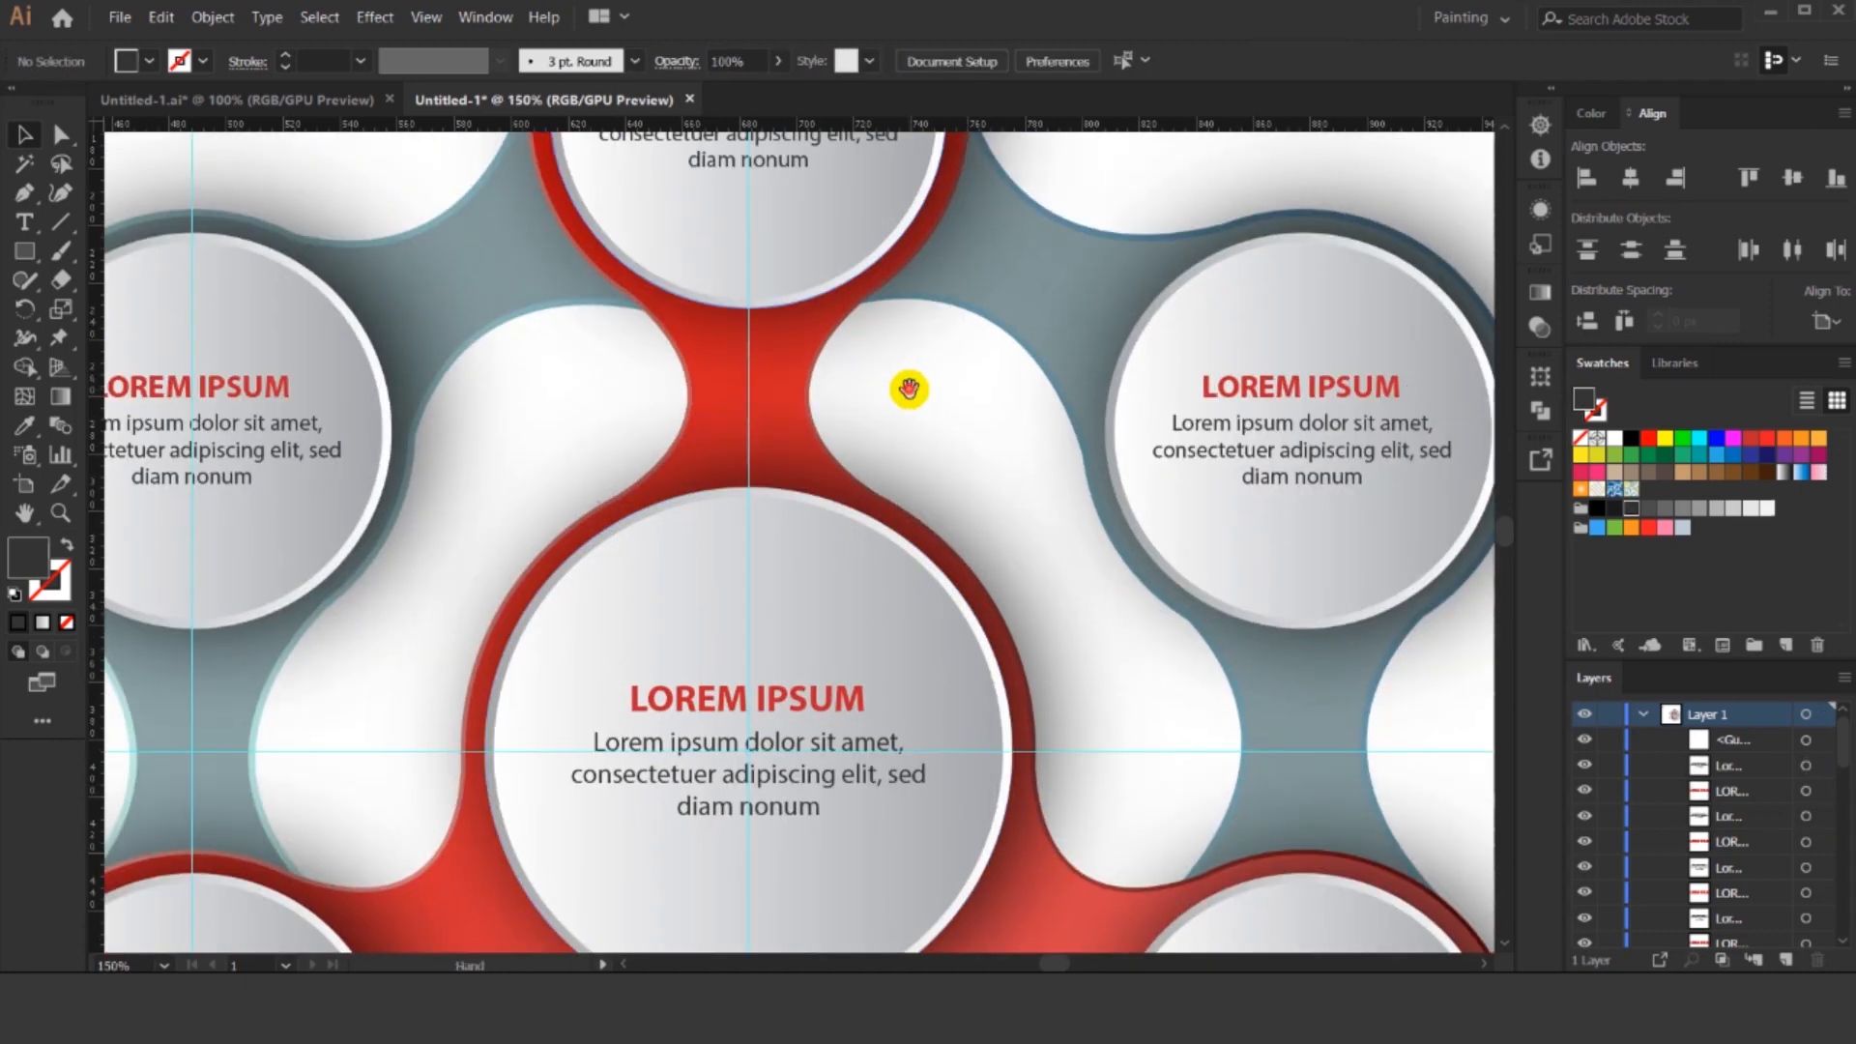
scroll(133, 228, up, 2)
click(11, 228)
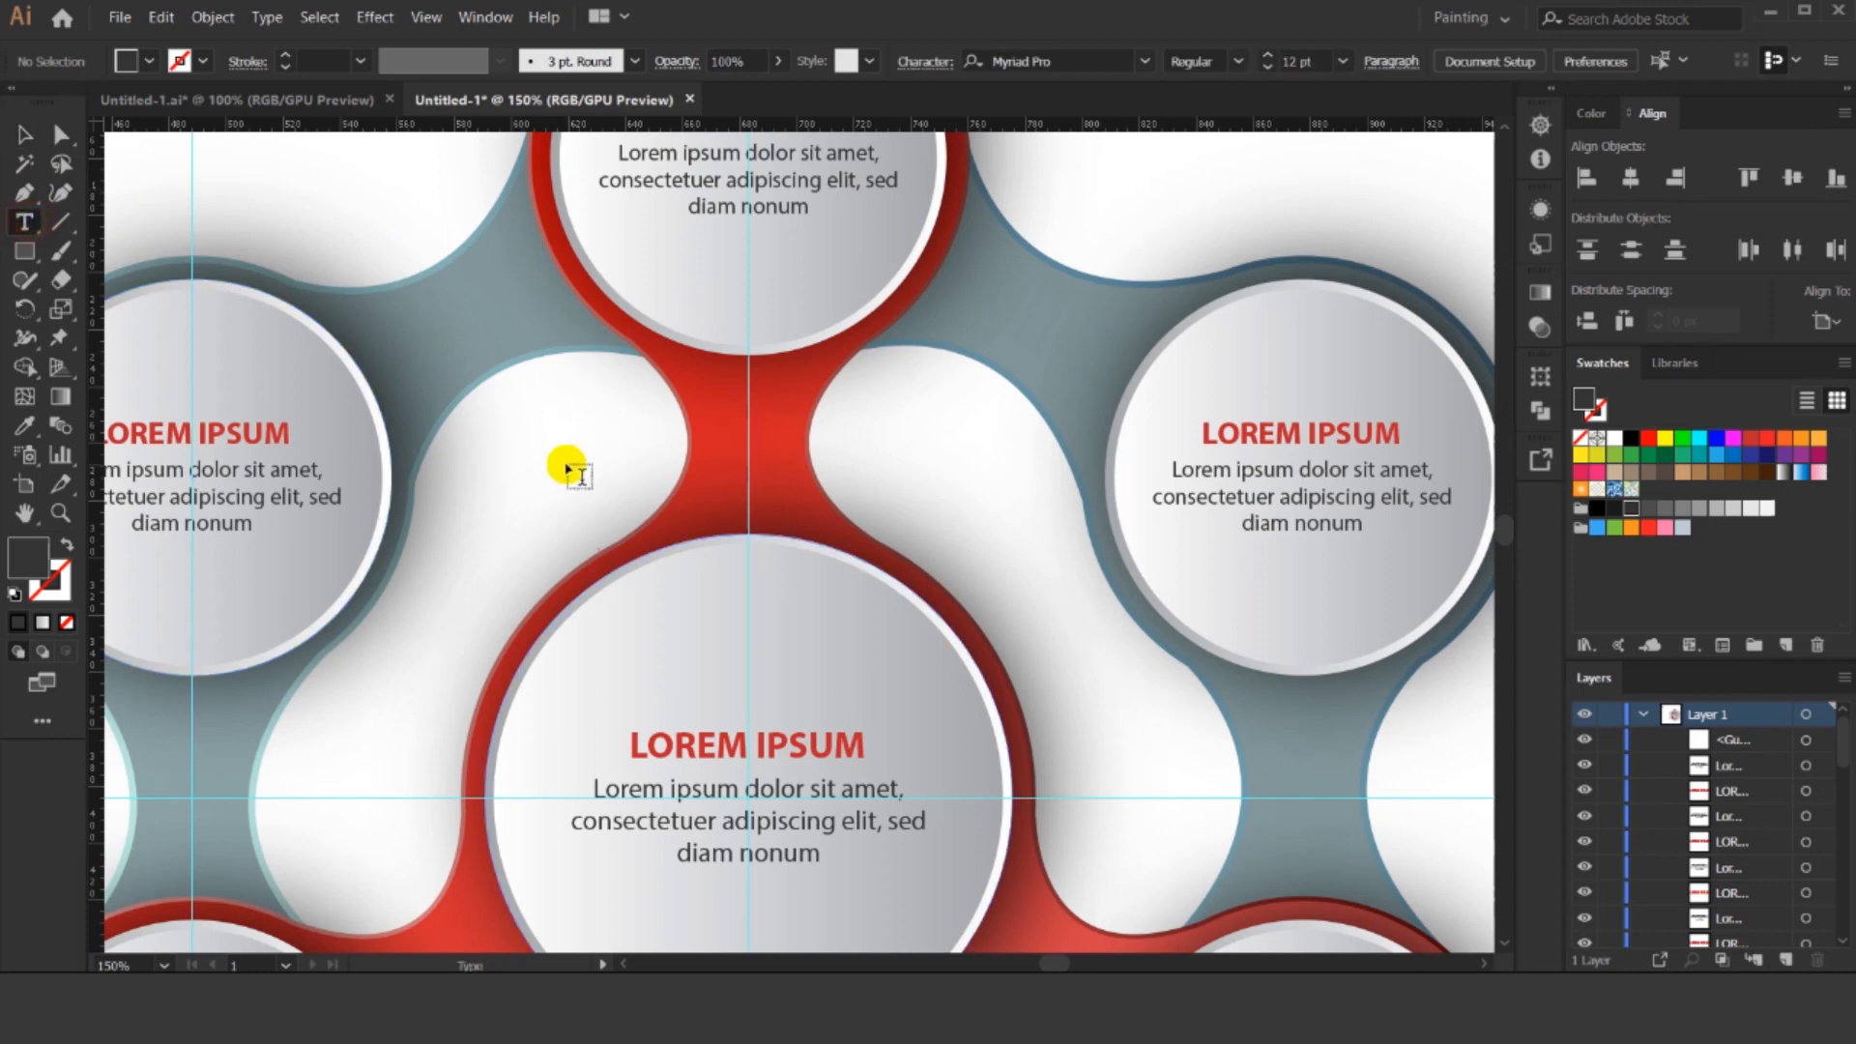
click(525, 455)
text(01)
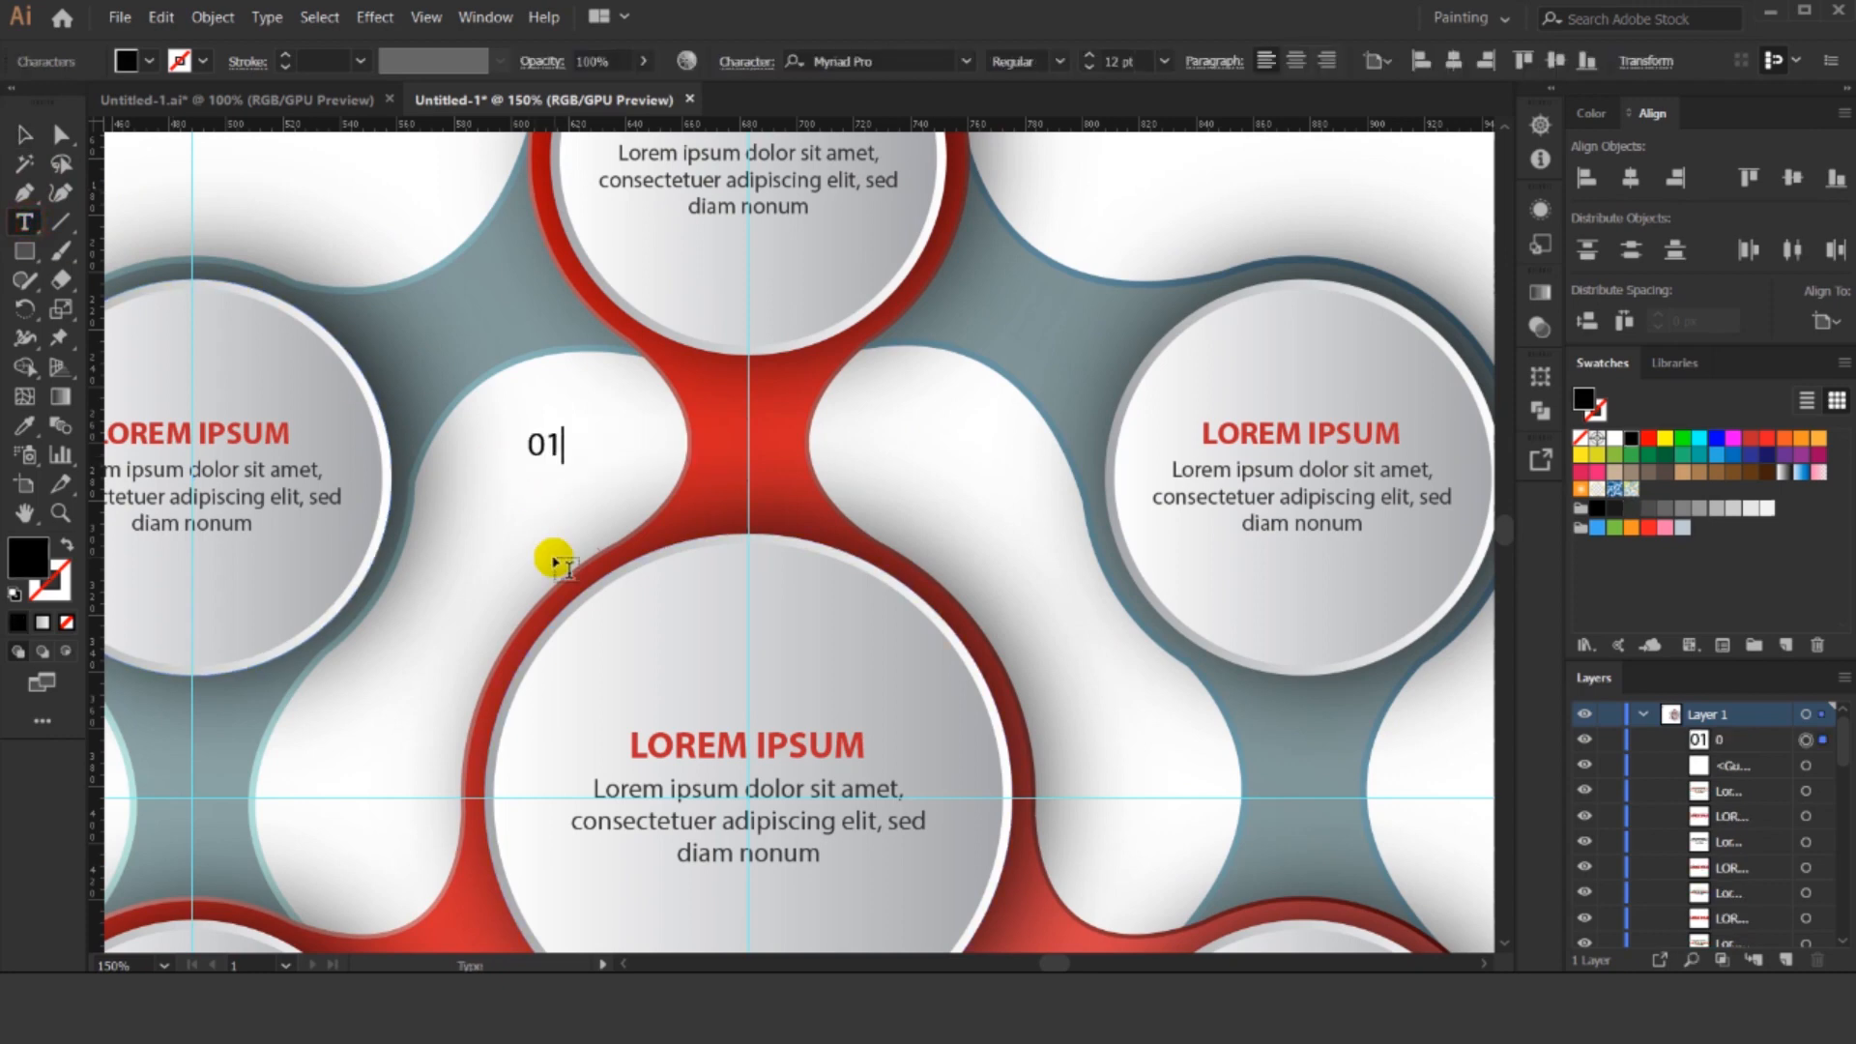
Enlarge the "01" text to about 26.91 pt, make it Bold, adjust its position and fill it with dark grey.
click(24, 145)
mouse_move(563, 424)
mouse_down()
mouse_move(586, 404)
mouse_move(592, 430)
mouse_up()
click(1059, 61)
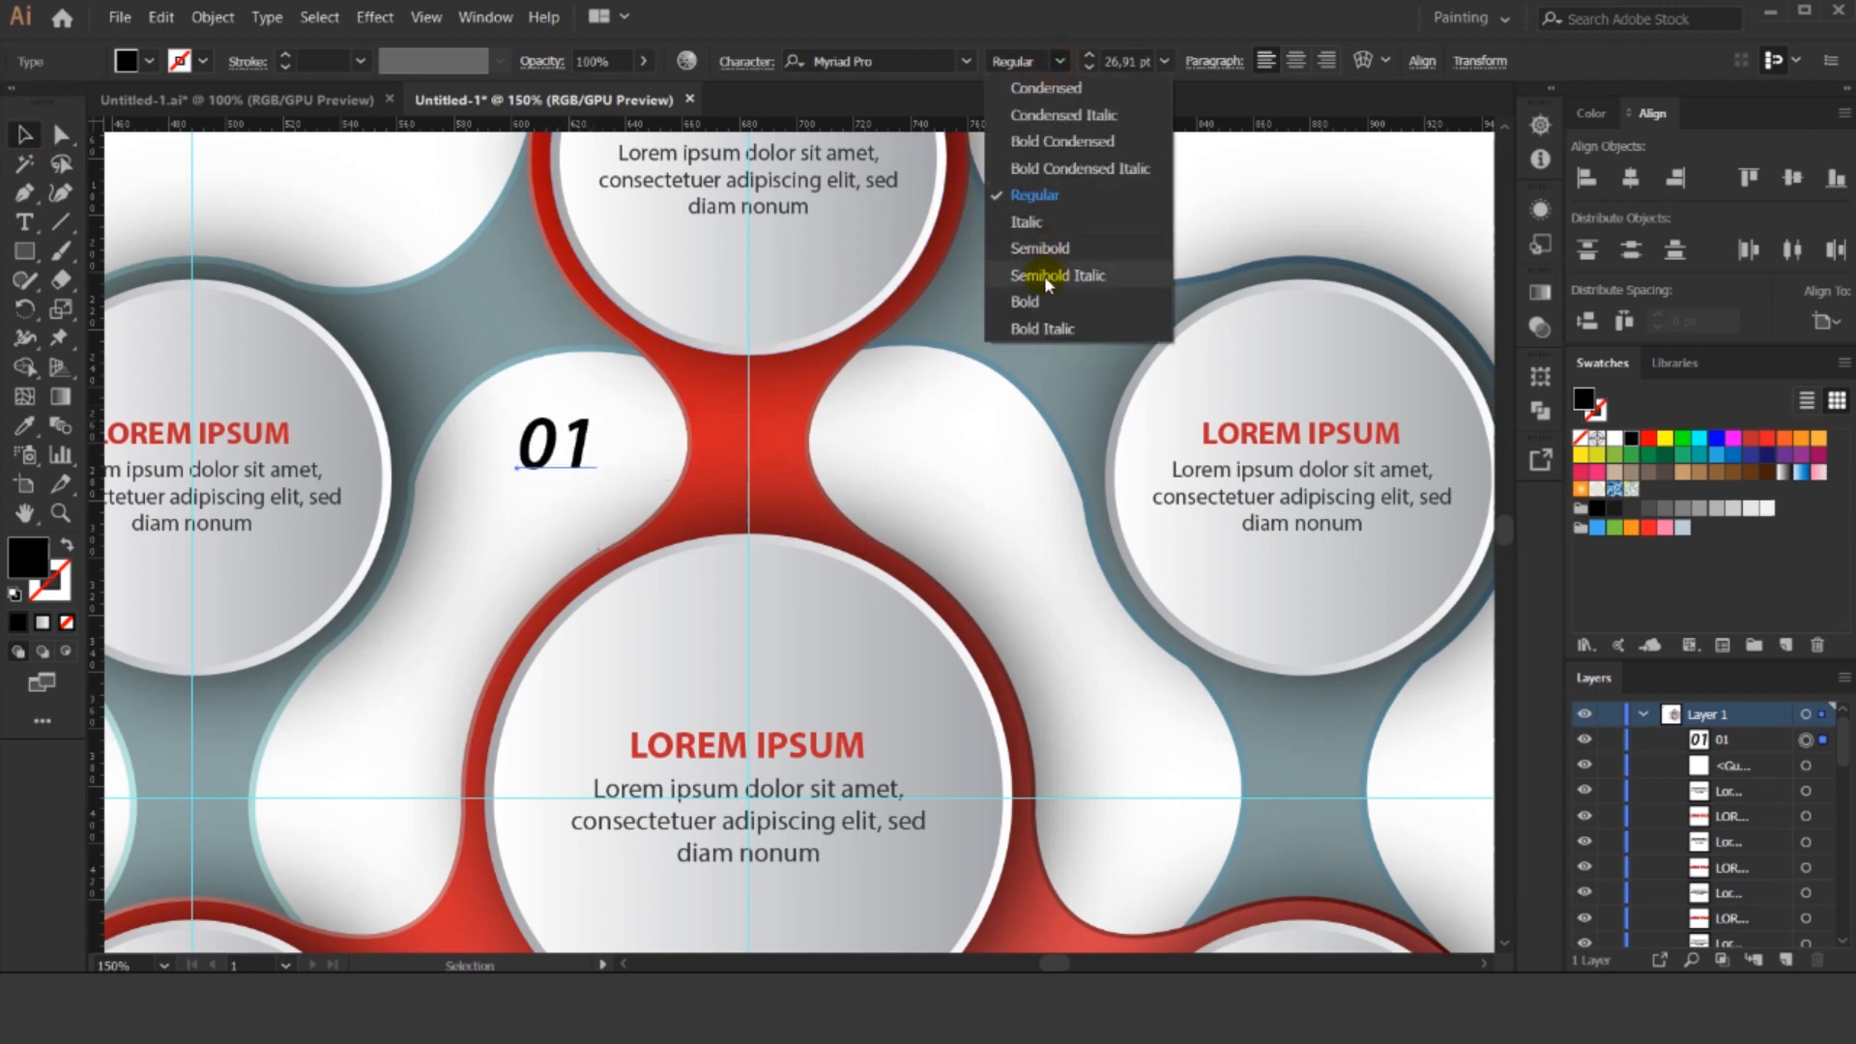
click(1041, 298)
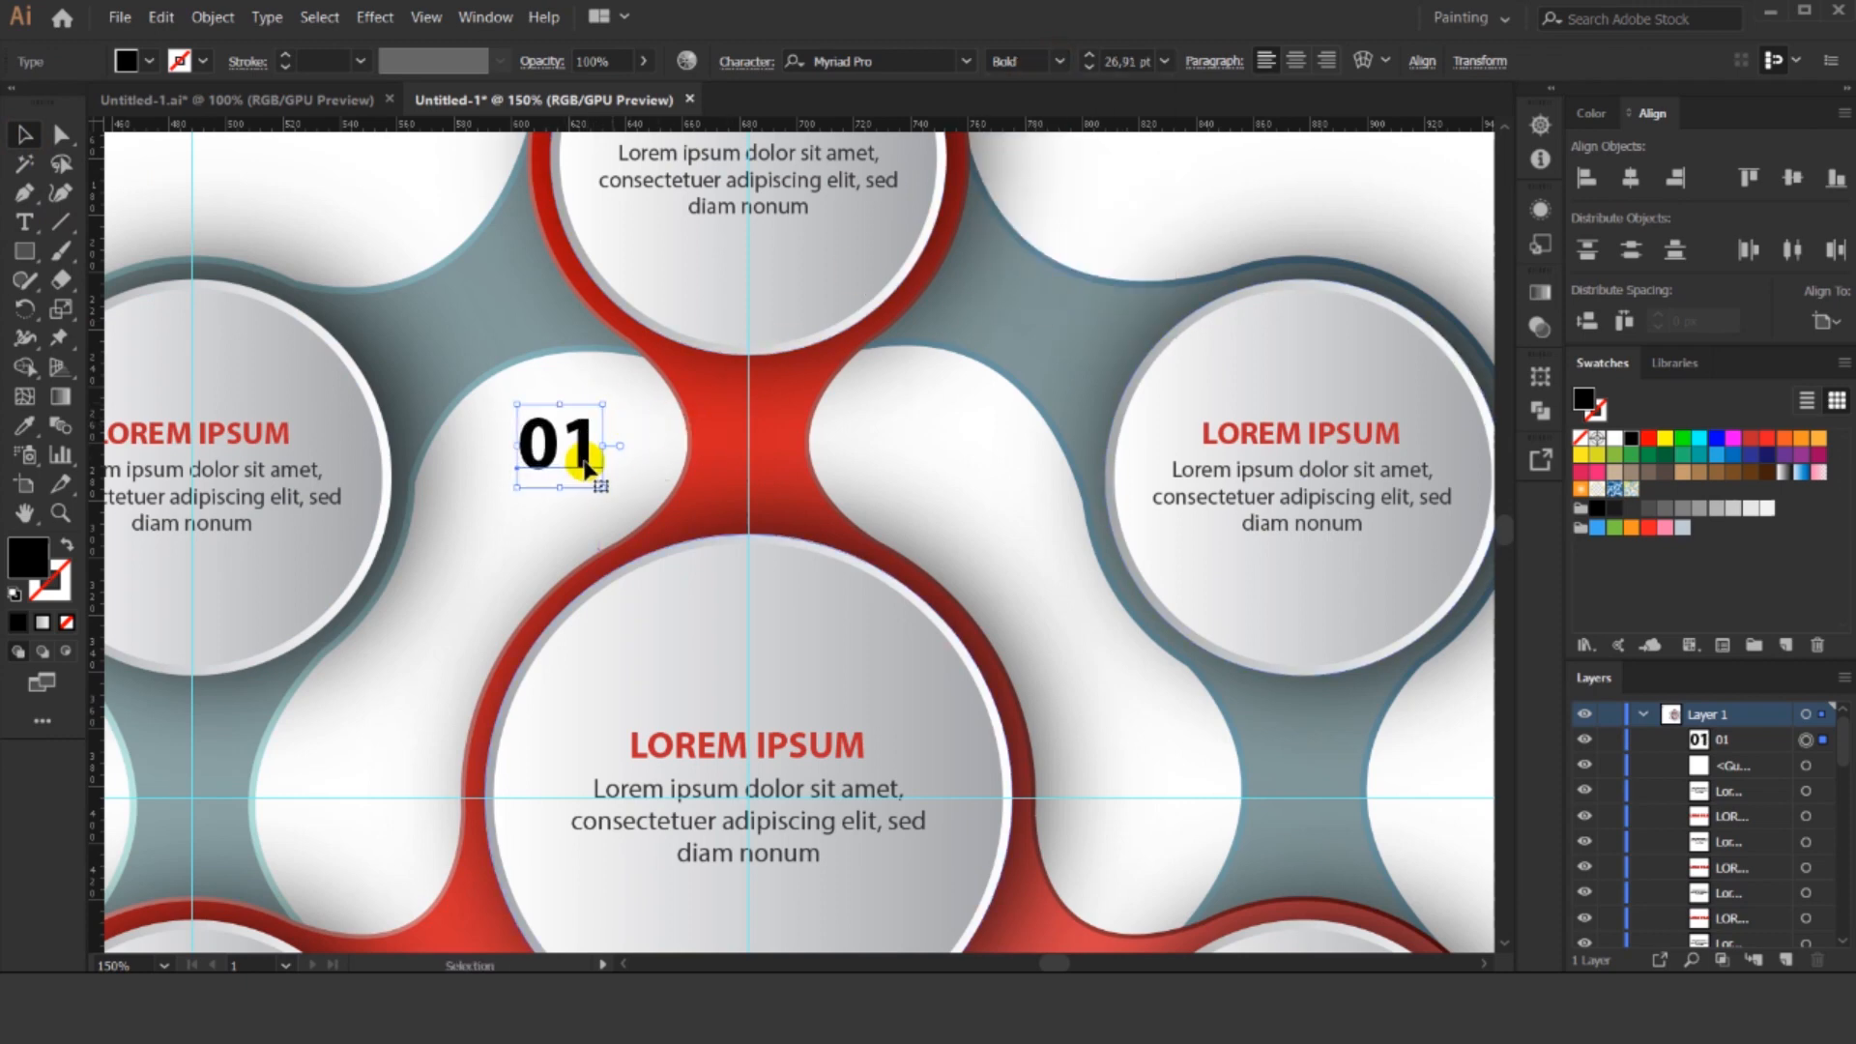
drag(583, 453, 583, 455)
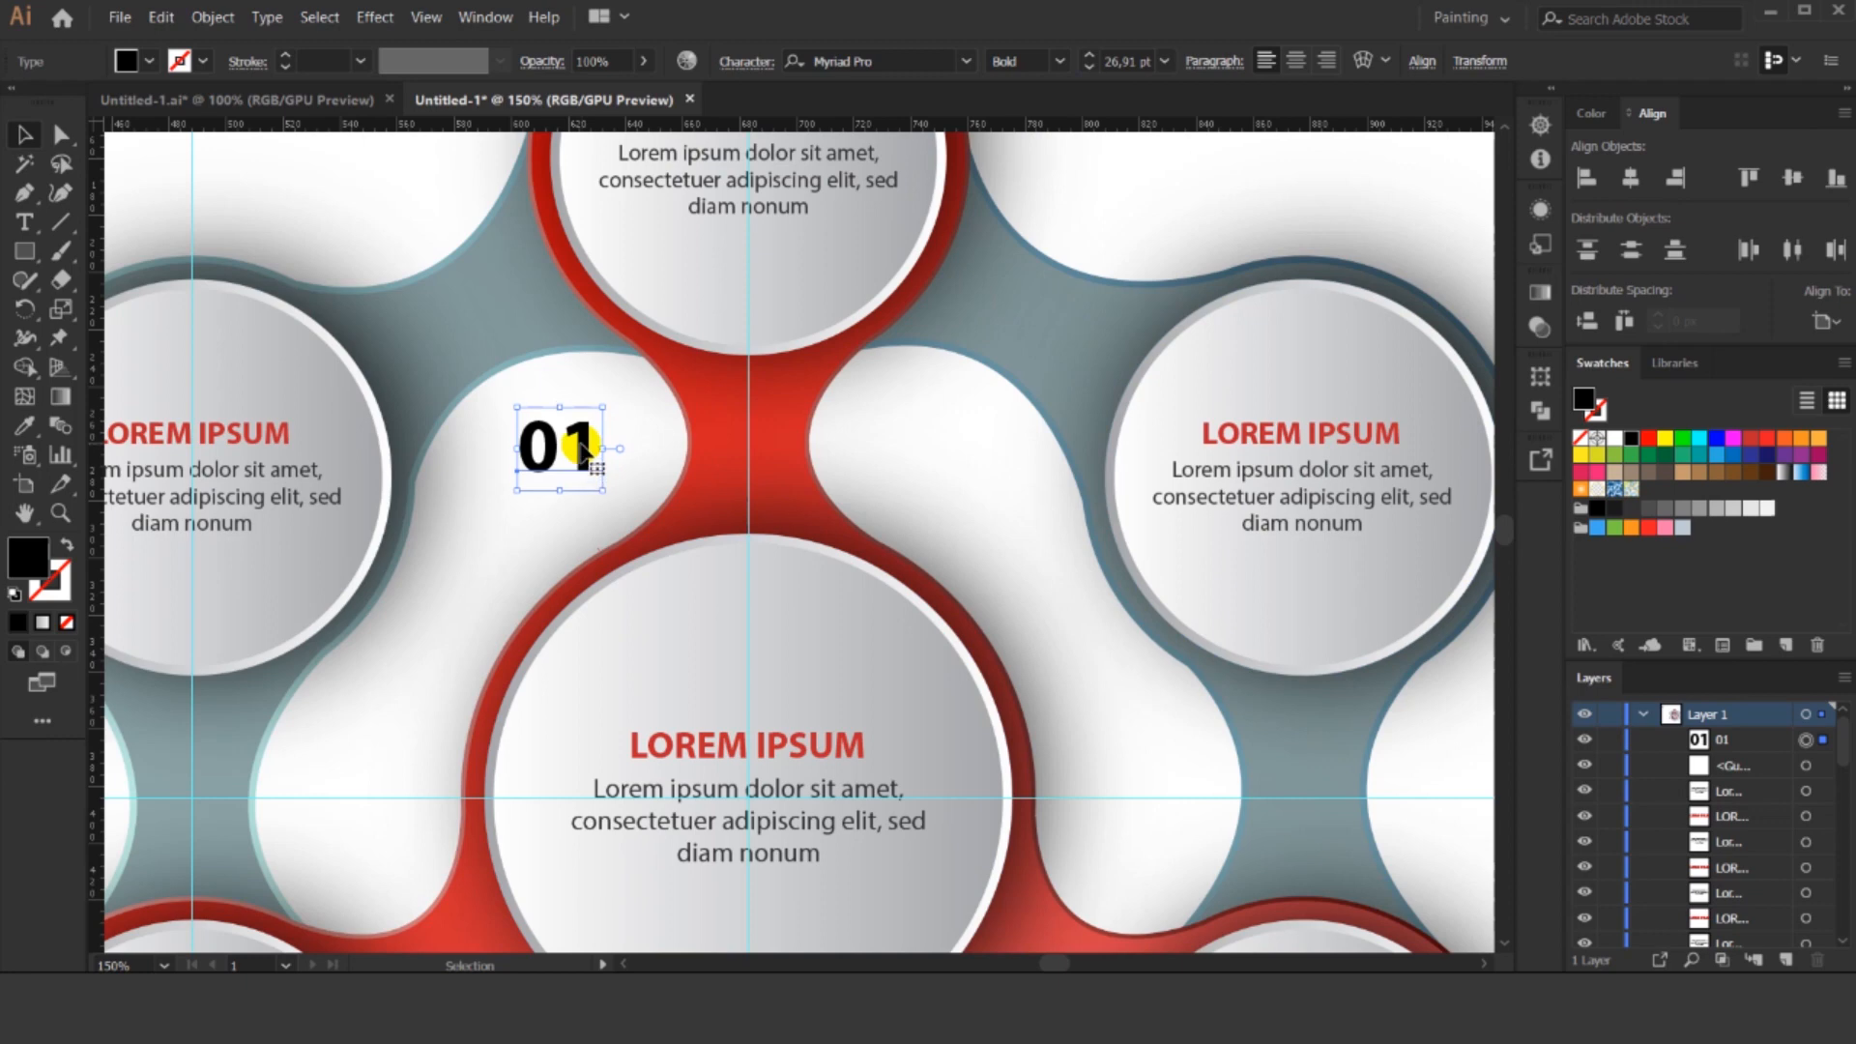
click(1616, 509)
click(1202, 526)
click(583, 454)
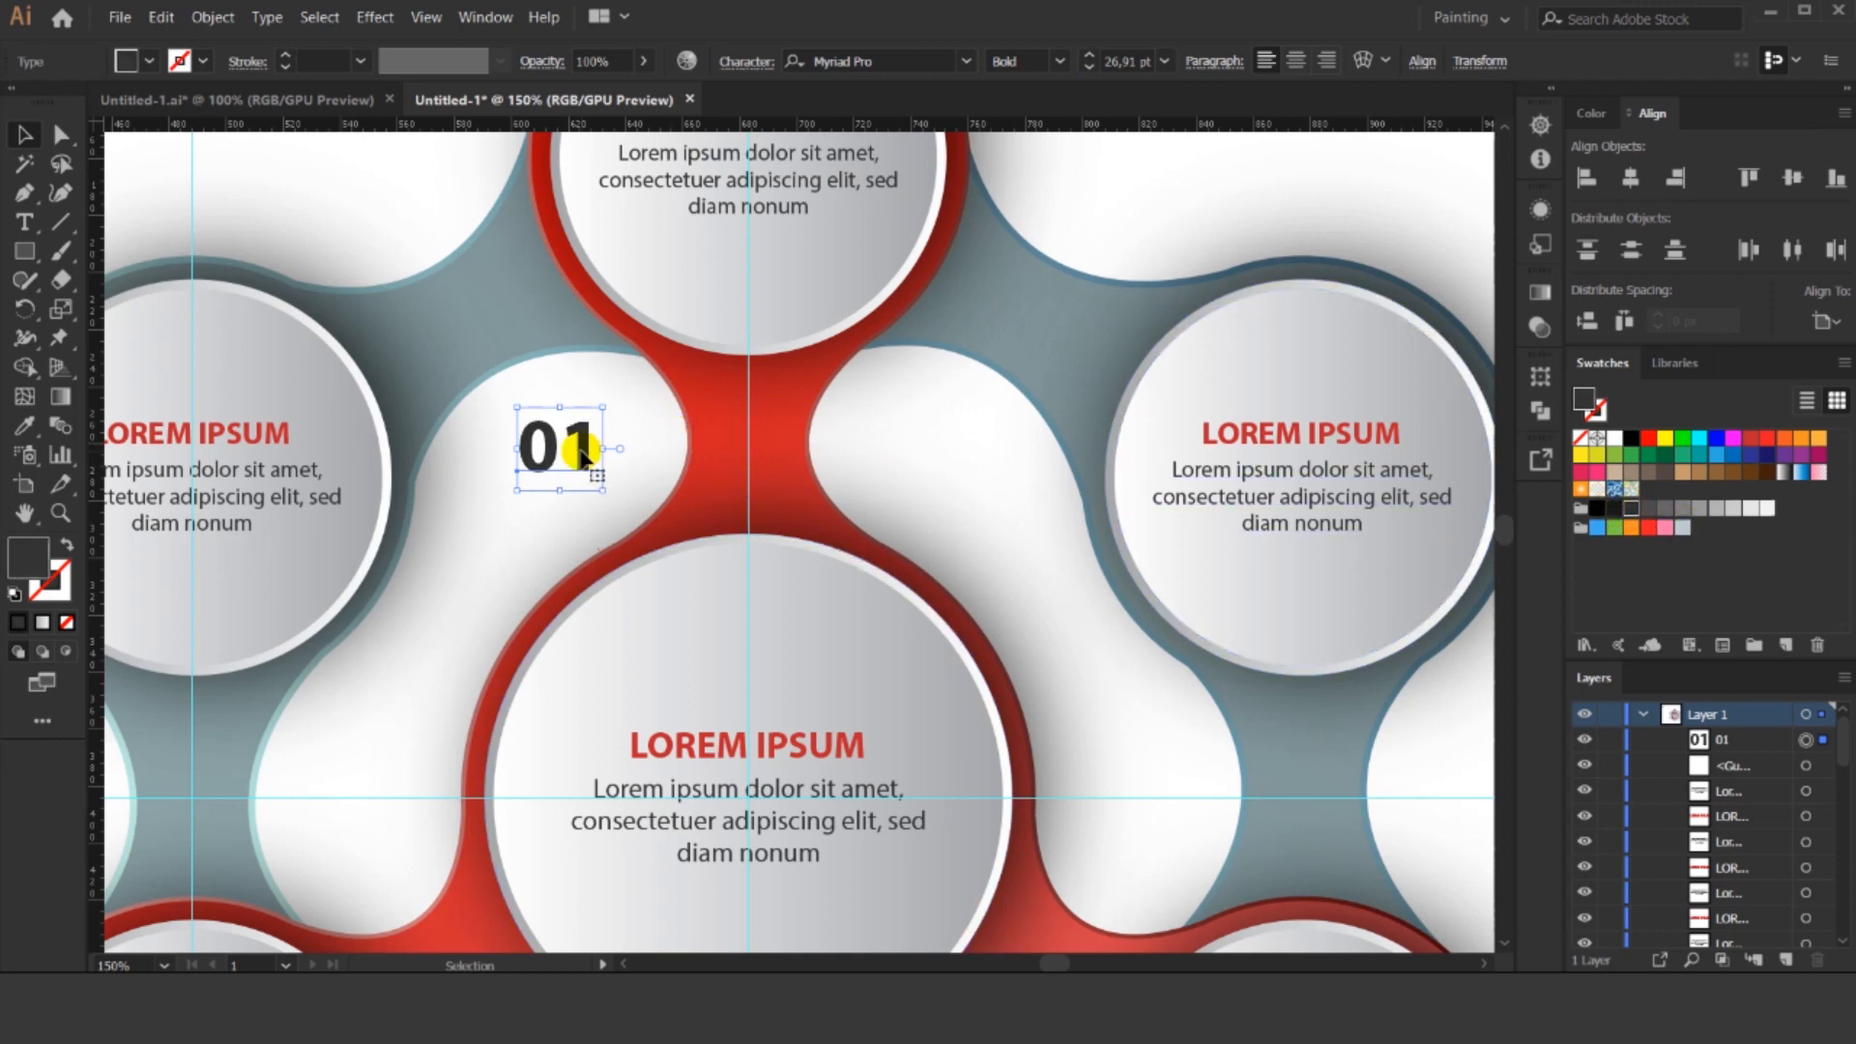
Rotate a copy of "01" by 60° around the central circle's centre and repeat it four times to fill the remaining gaps.
scroll(580, 443, down, 2)
scroll(684, 590, down, 2)
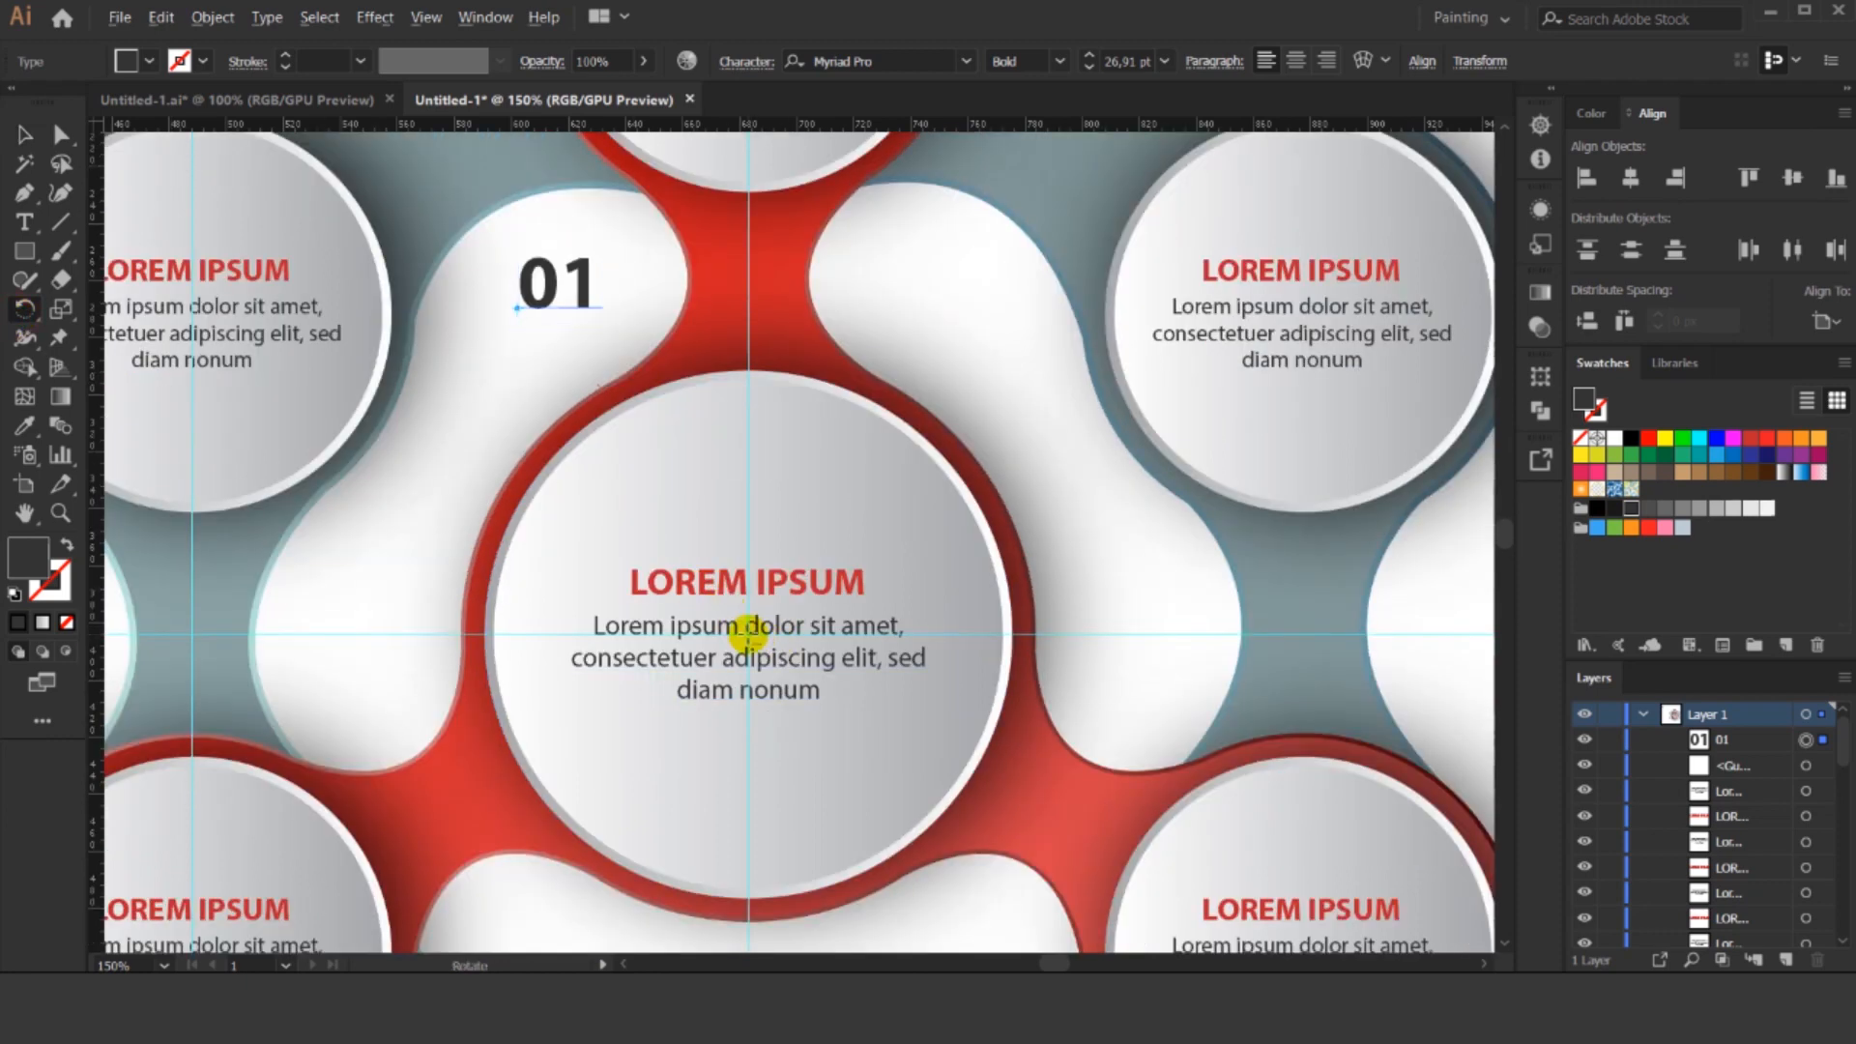
alt+click(749, 635)
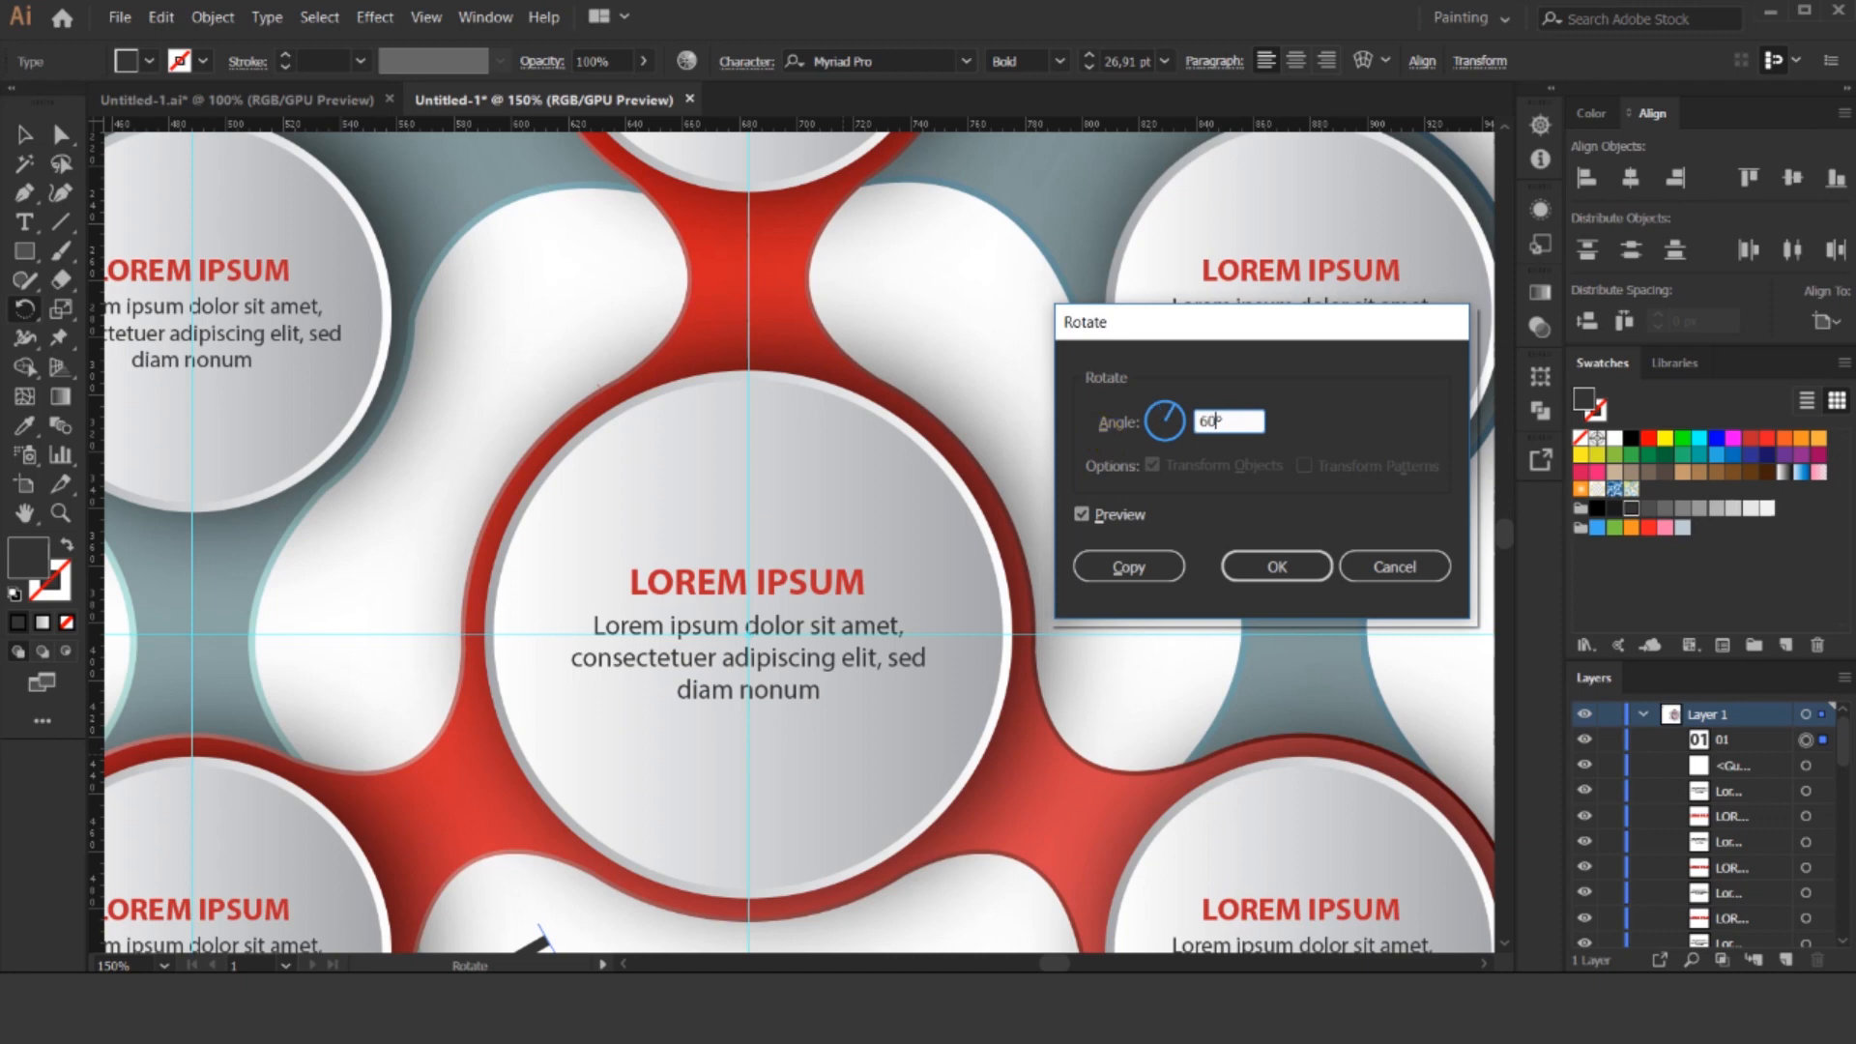
click(1080, 515)
click(1082, 517)
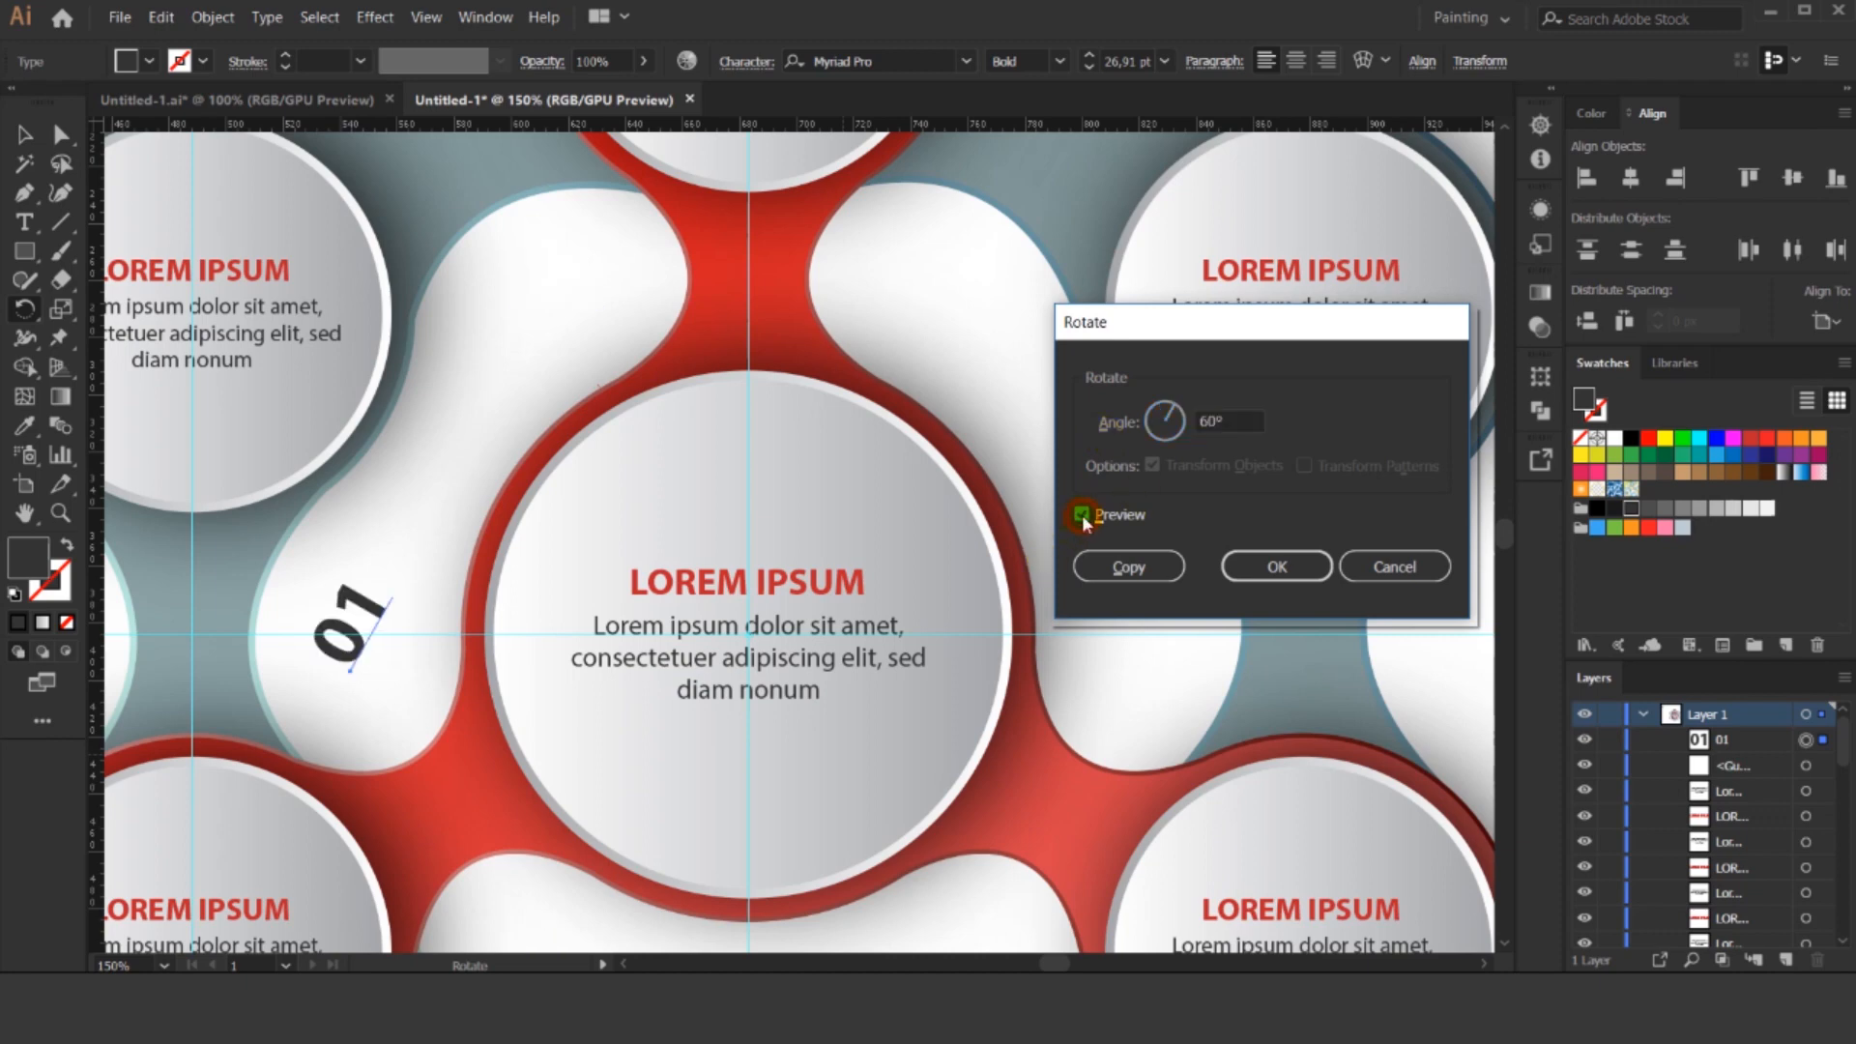
click(1127, 565)
scroll(987, 495, down, 3)
key(ctrl+d)
key(ctrl+d)
key(ctrl+d)
key(ctrl+d)
Turn the "01" copies directly left and right of the central circle upright.
click(25, 137)
scroll(825, 654, up, 2)
drag(799, 428, 690, 515)
key(ctrl+z)
click(403, 447)
click(729, 428)
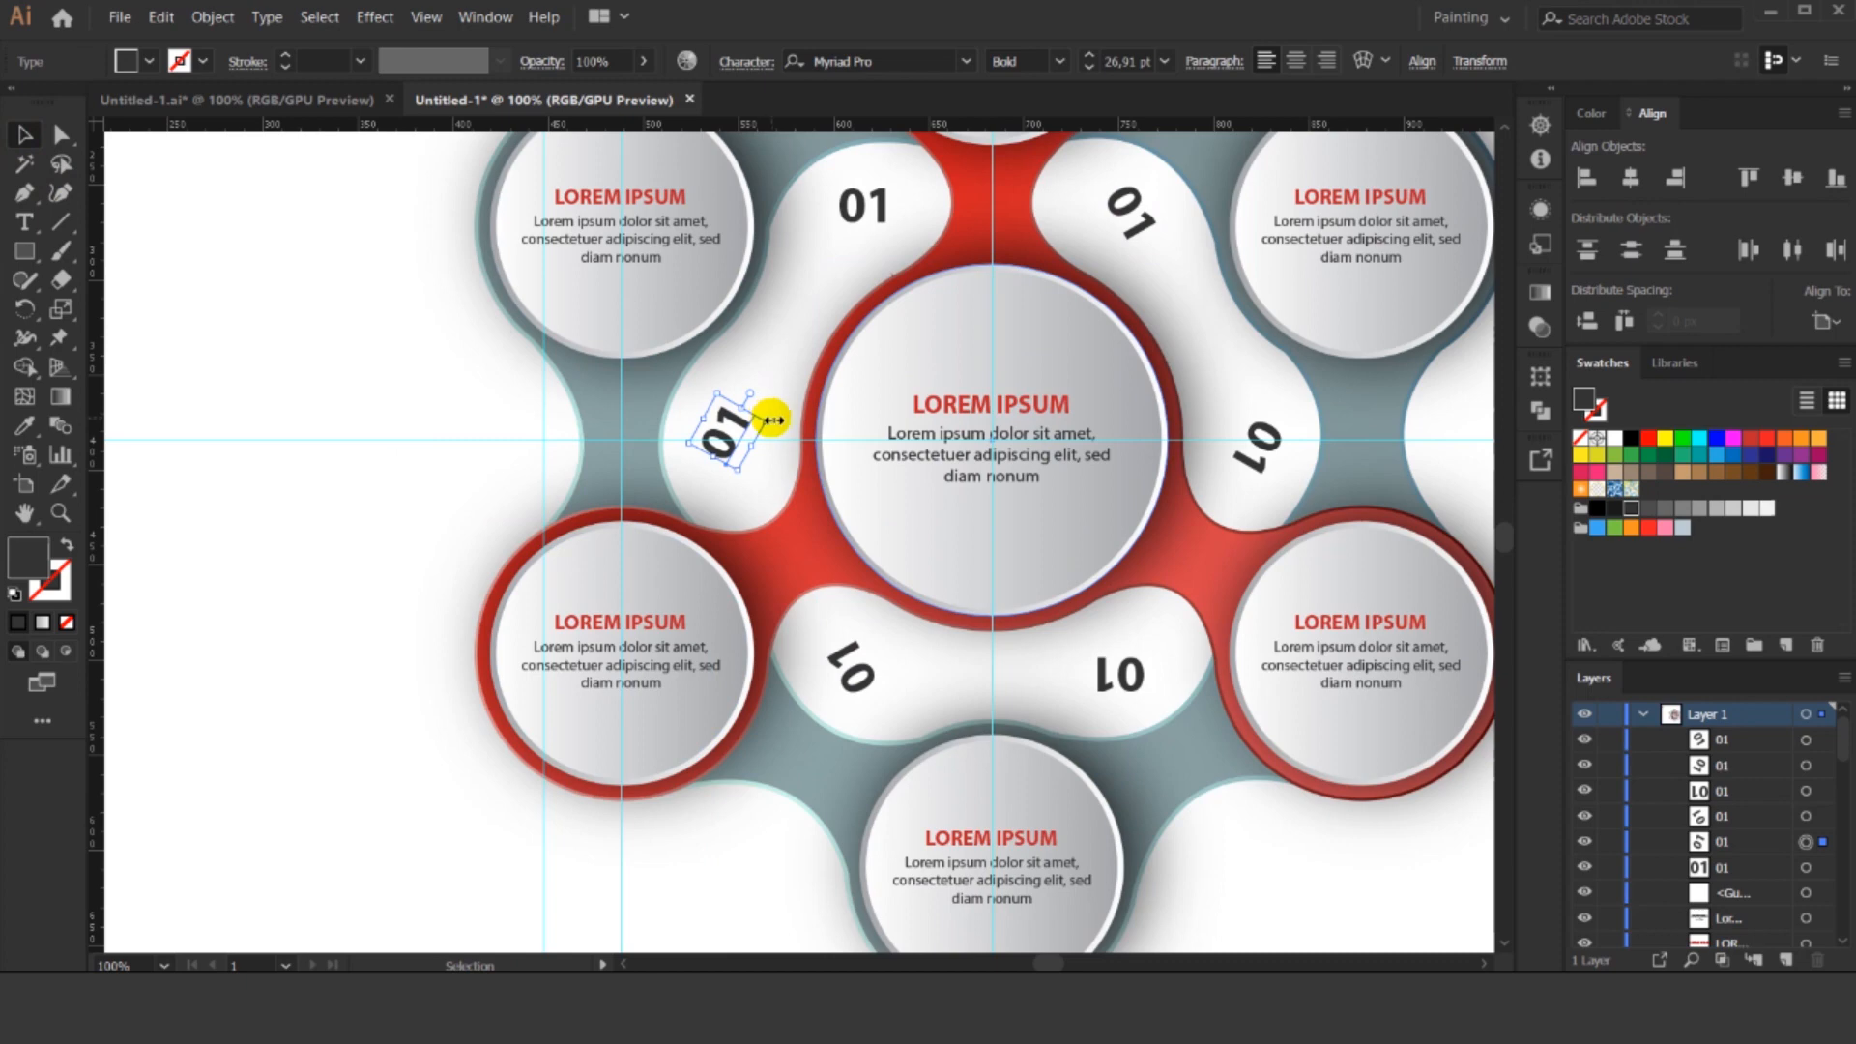
drag(776, 421, 790, 498)
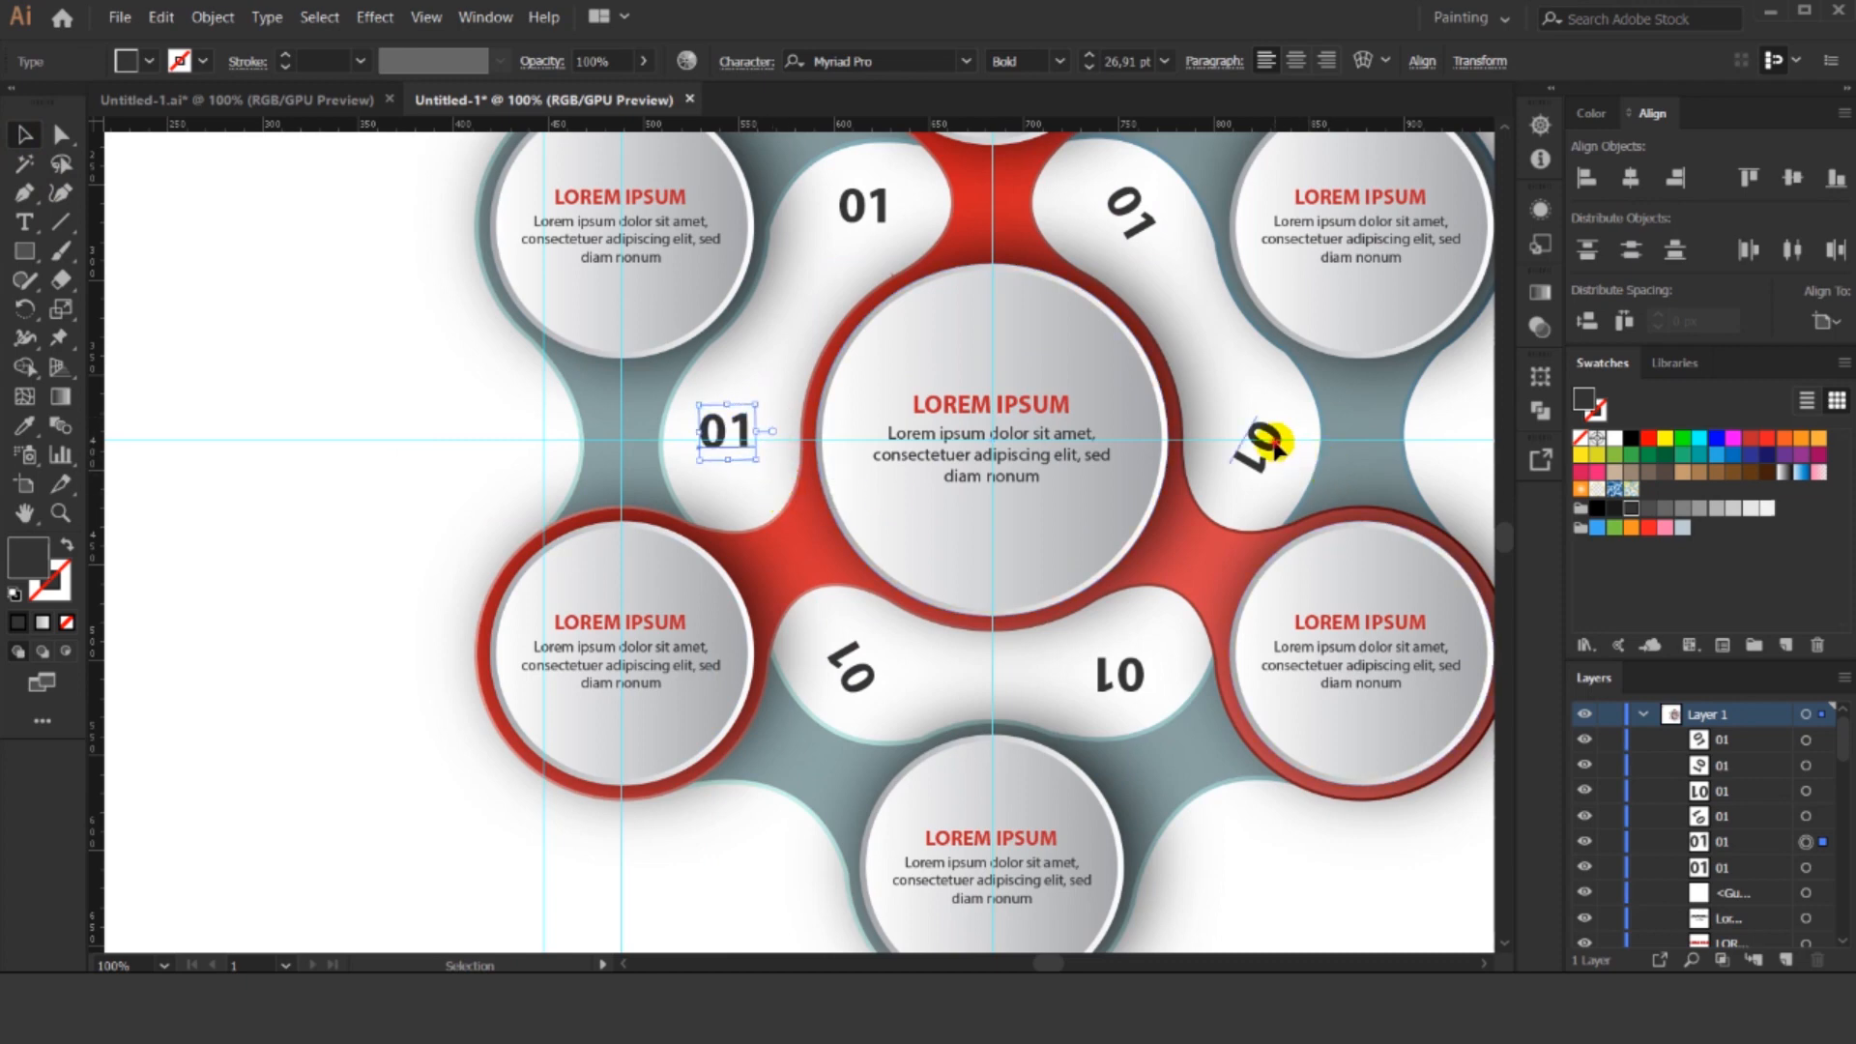
click(1274, 481)
drag(1325, 448, 1300, 386)
Turn the two lower "01" copies and the upper-right one upright.
scroll(1143, 447, down, 2)
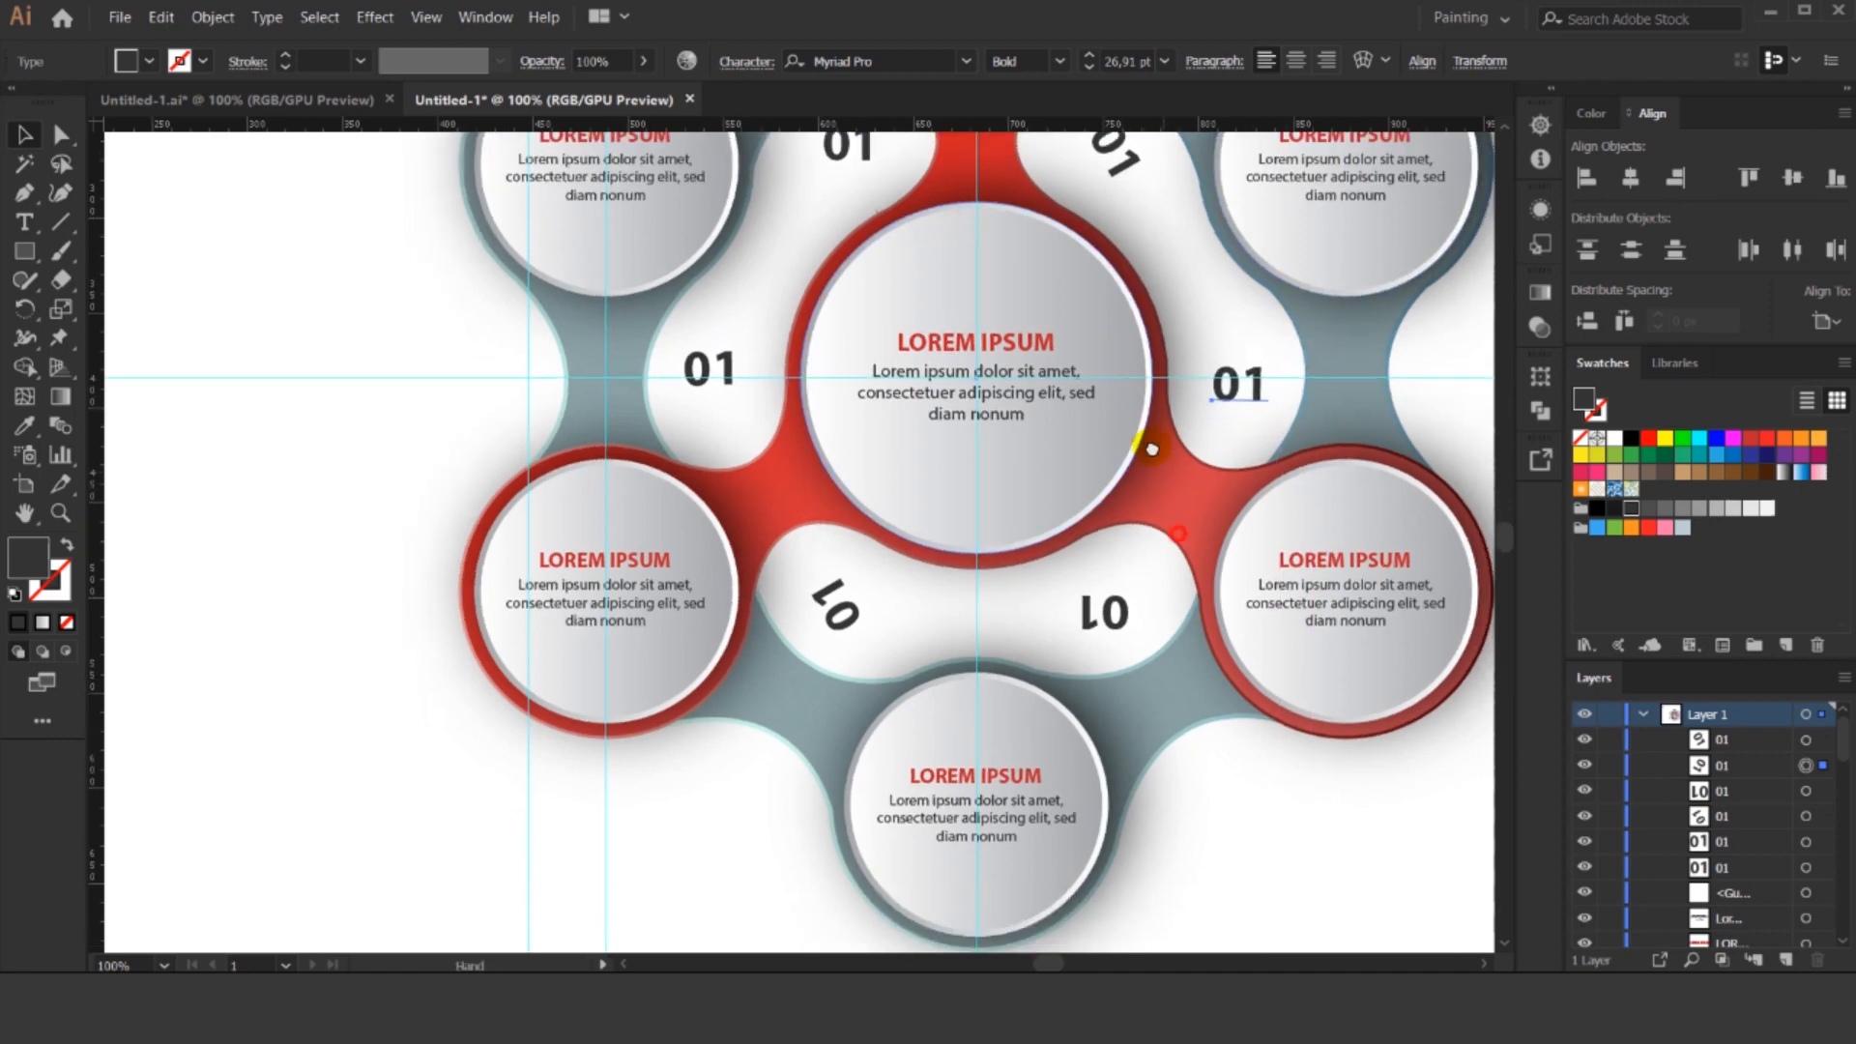
click(1102, 578)
drag(1130, 556, 1024, 629)
click(826, 585)
drag(837, 525, 885, 648)
click(761, 787)
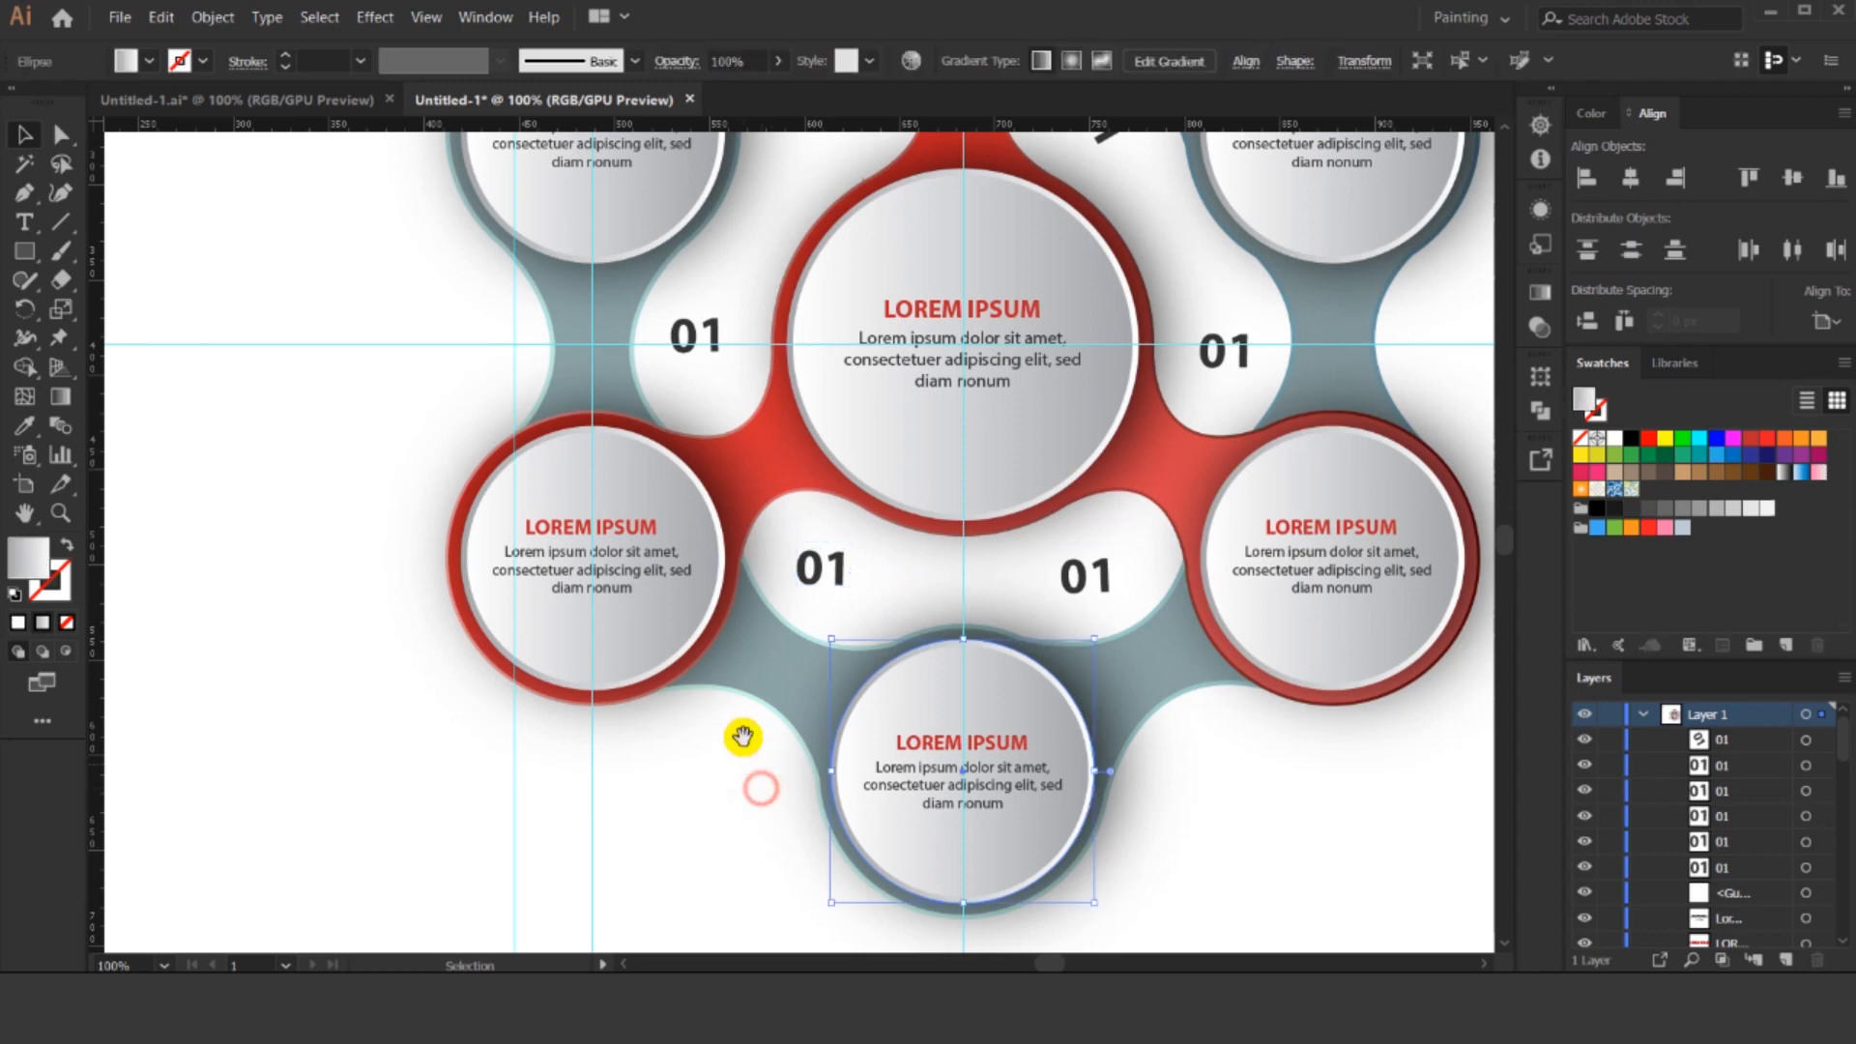
drag(1126, 334, 965, 447)
click(937, 250)
drag(934, 280, 994, 281)
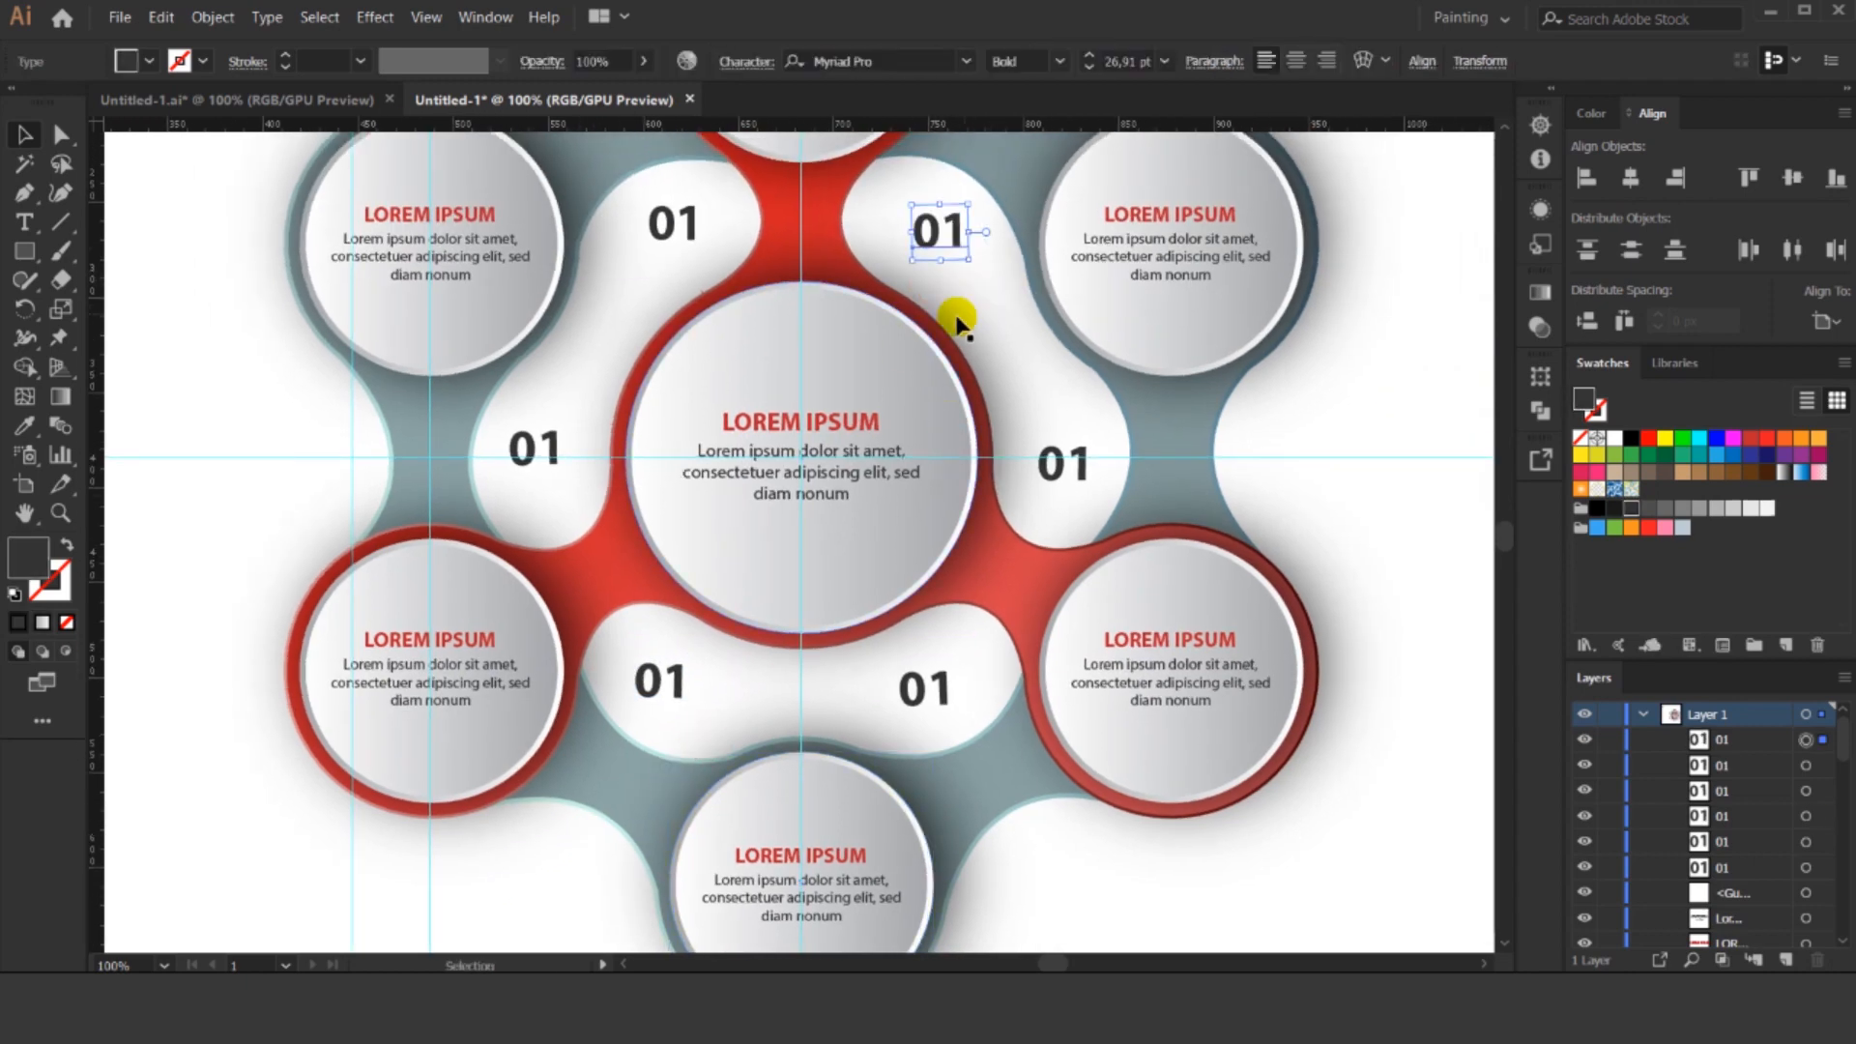
Renumber the five copies clockwise from the upper-right gap as 02, 03, 04, 05 and 06, and deselect the text.
click(25, 222)
drag(704, 225, 686, 217)
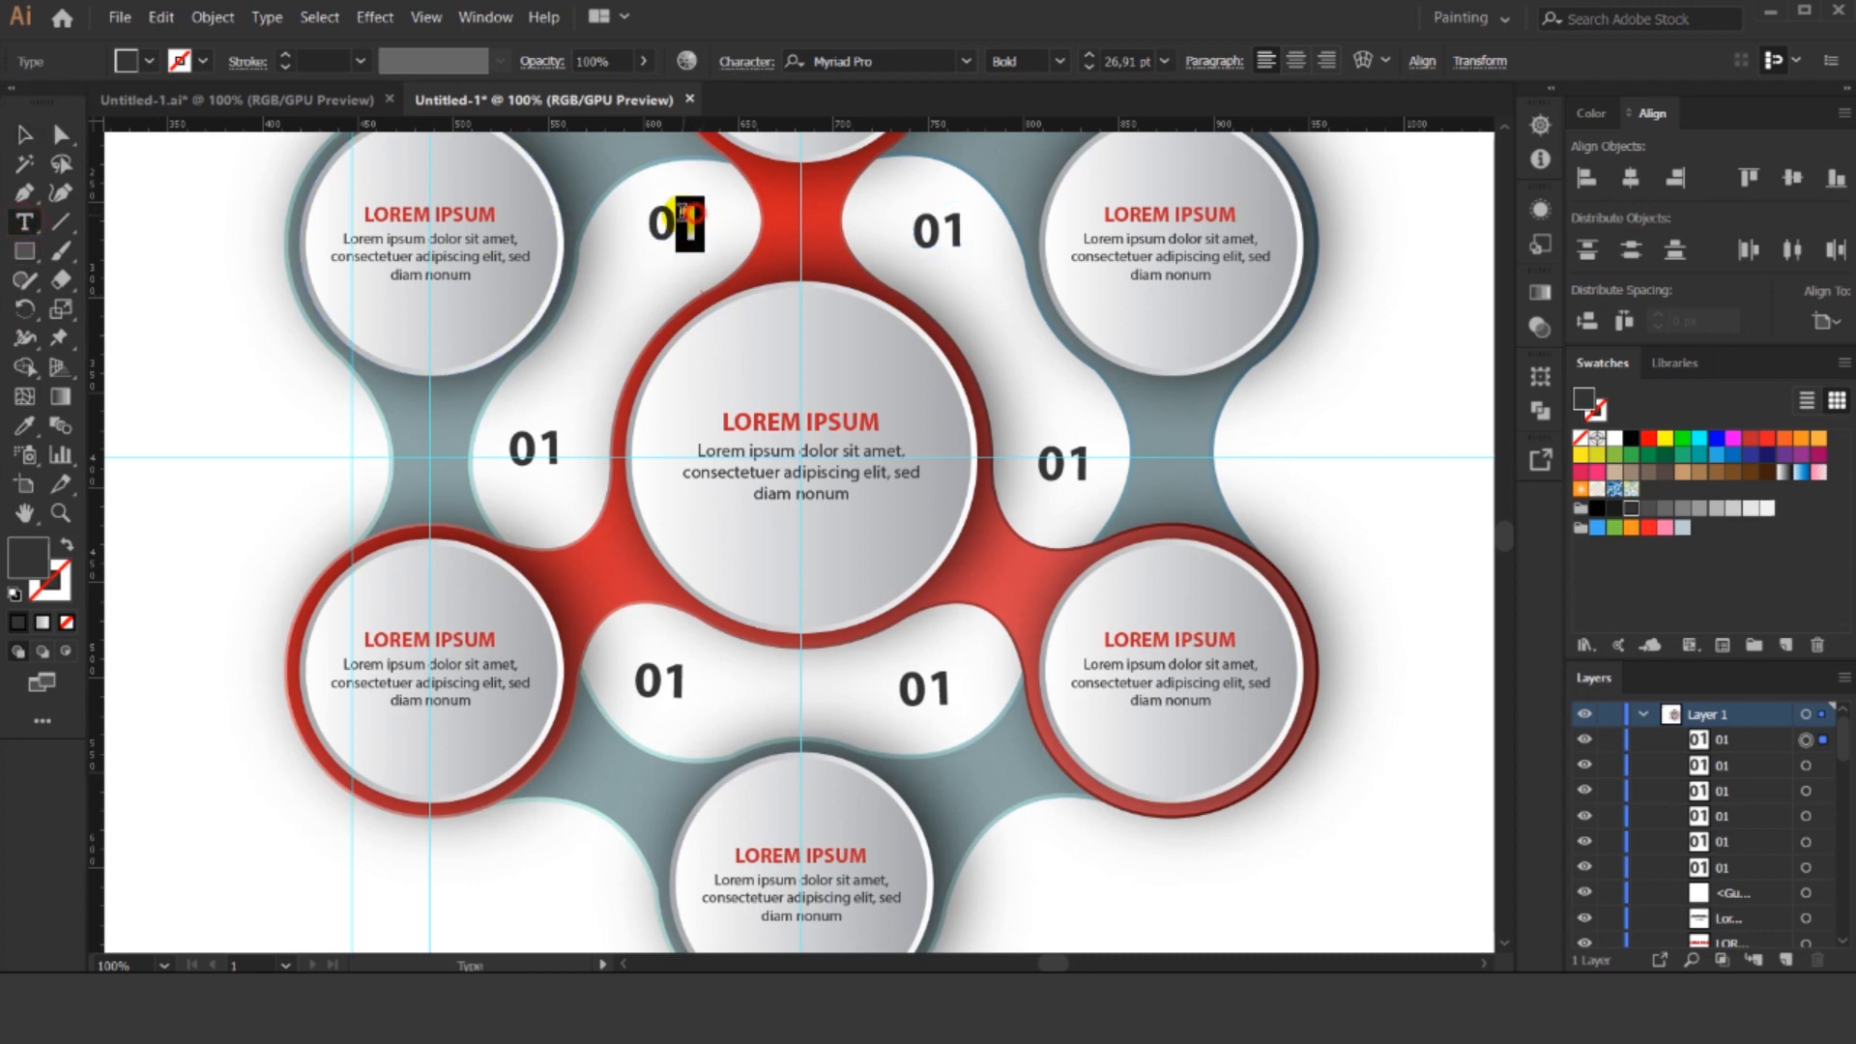
drag(968, 218, 942, 219)
text(2)
drag(1092, 468, 1067, 468)
text(3)
drag(945, 690, 926, 688)
text(4)
drag(690, 692, 674, 683)
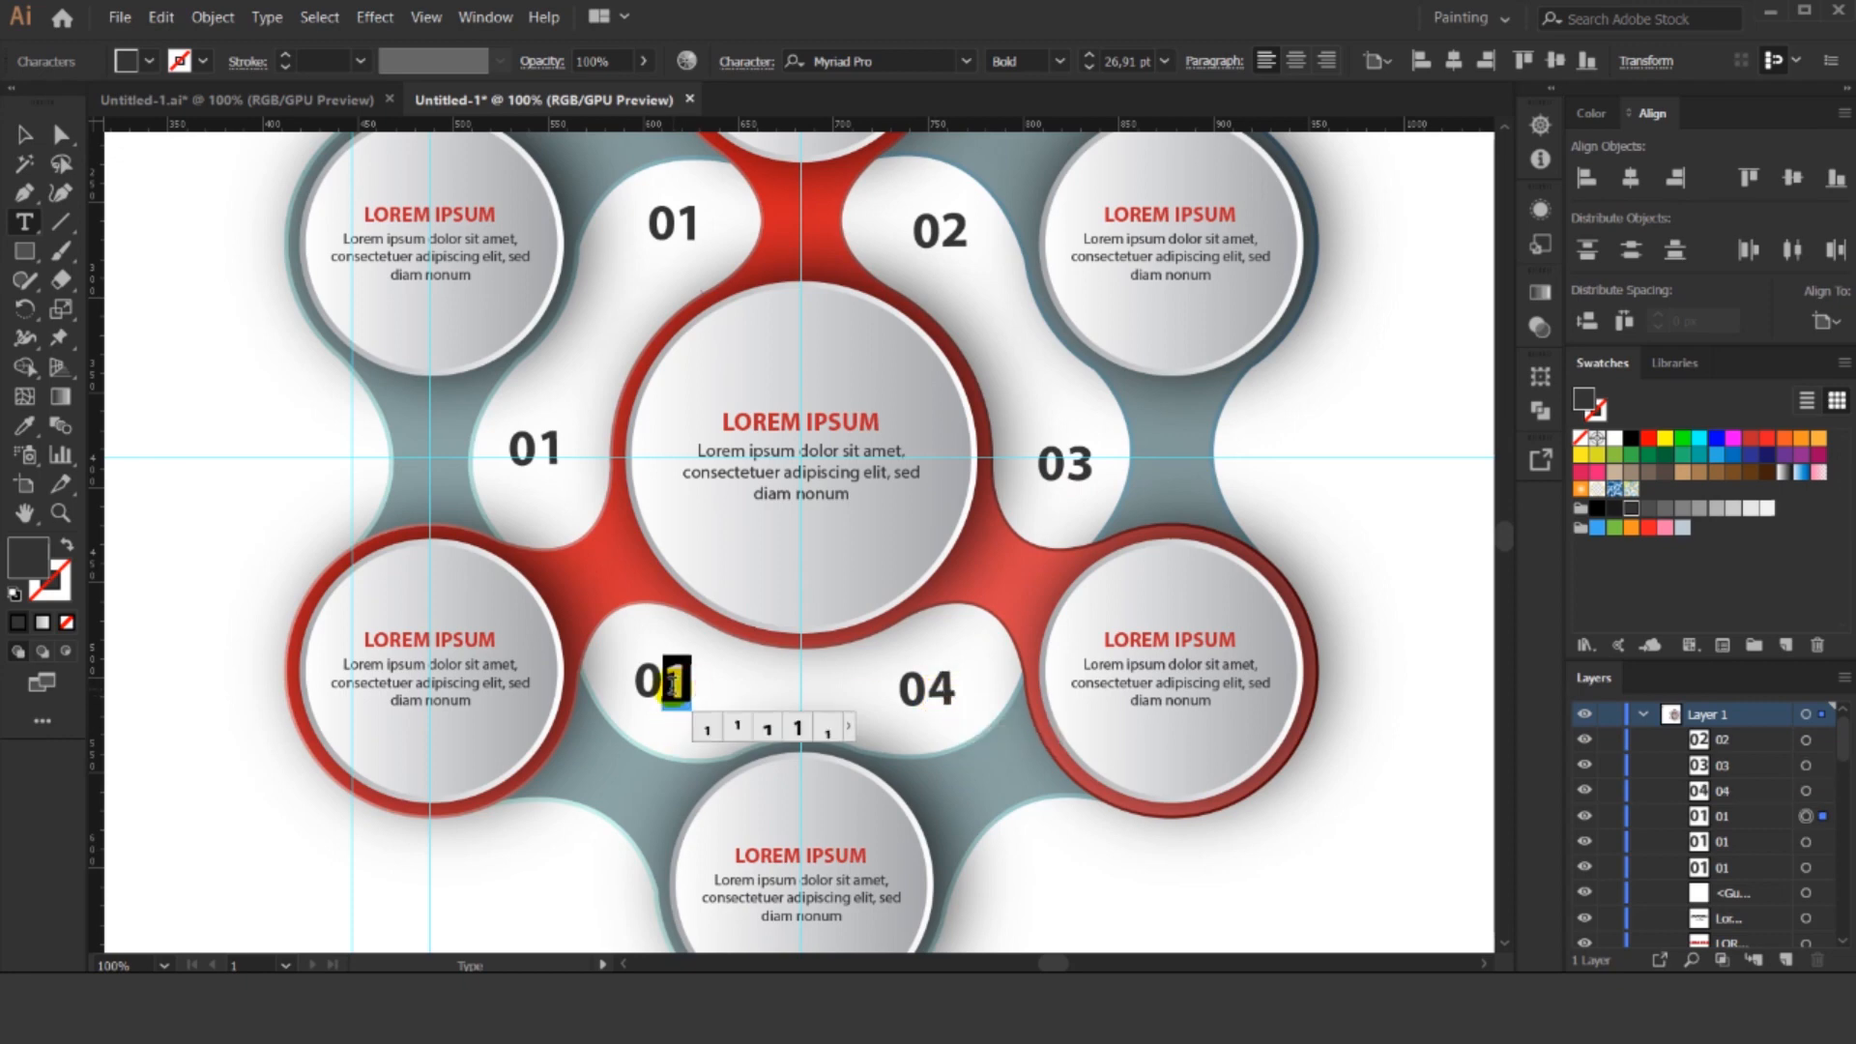
text(5)
drag(566, 446, 541, 445)
text(6)
click(24, 135)
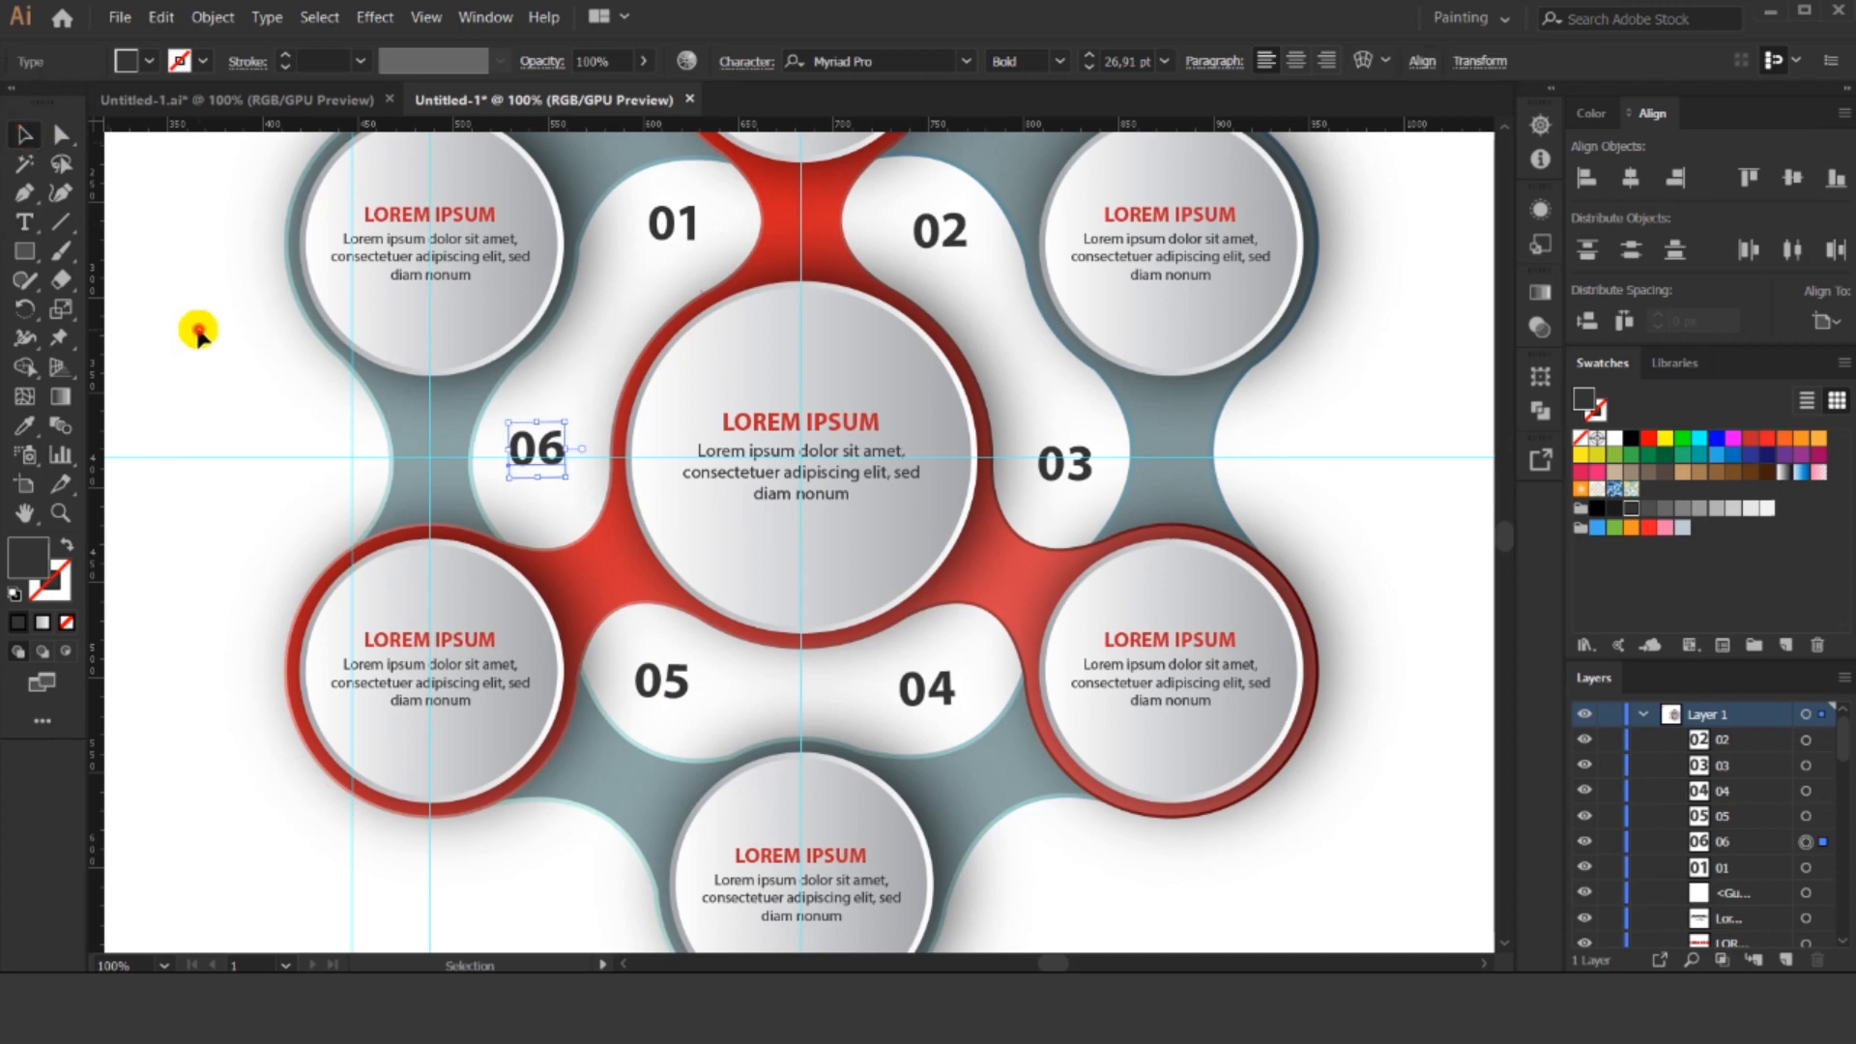
click(195, 331)
Hide the guides with the whole artboard in view.
scroll(362, 488, down, 2)
scroll(1140, 683, down, 2)
scroll(1147, 629, up, 1)
scroll(1131, 555, down, 1)
key(ctrl+semicolon)
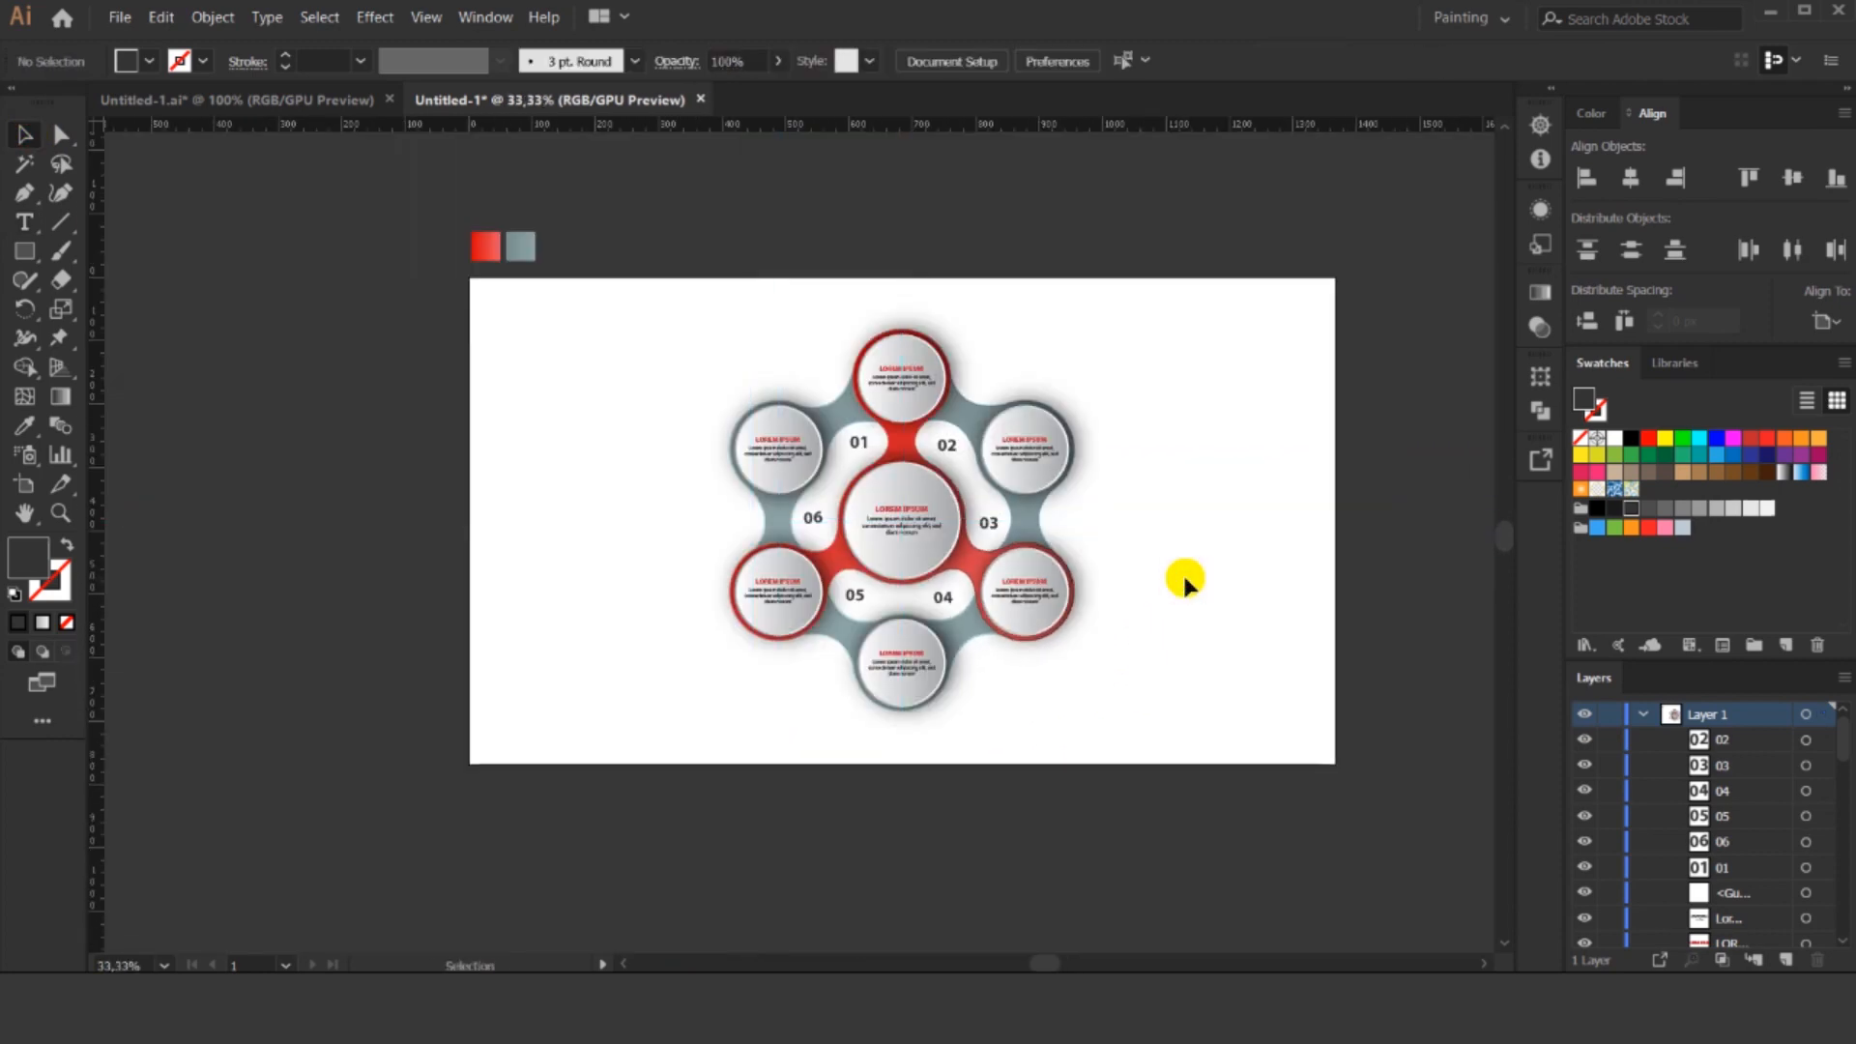
Draw a rectangle covering the whole artboard and send it to the back.
click(21, 251)
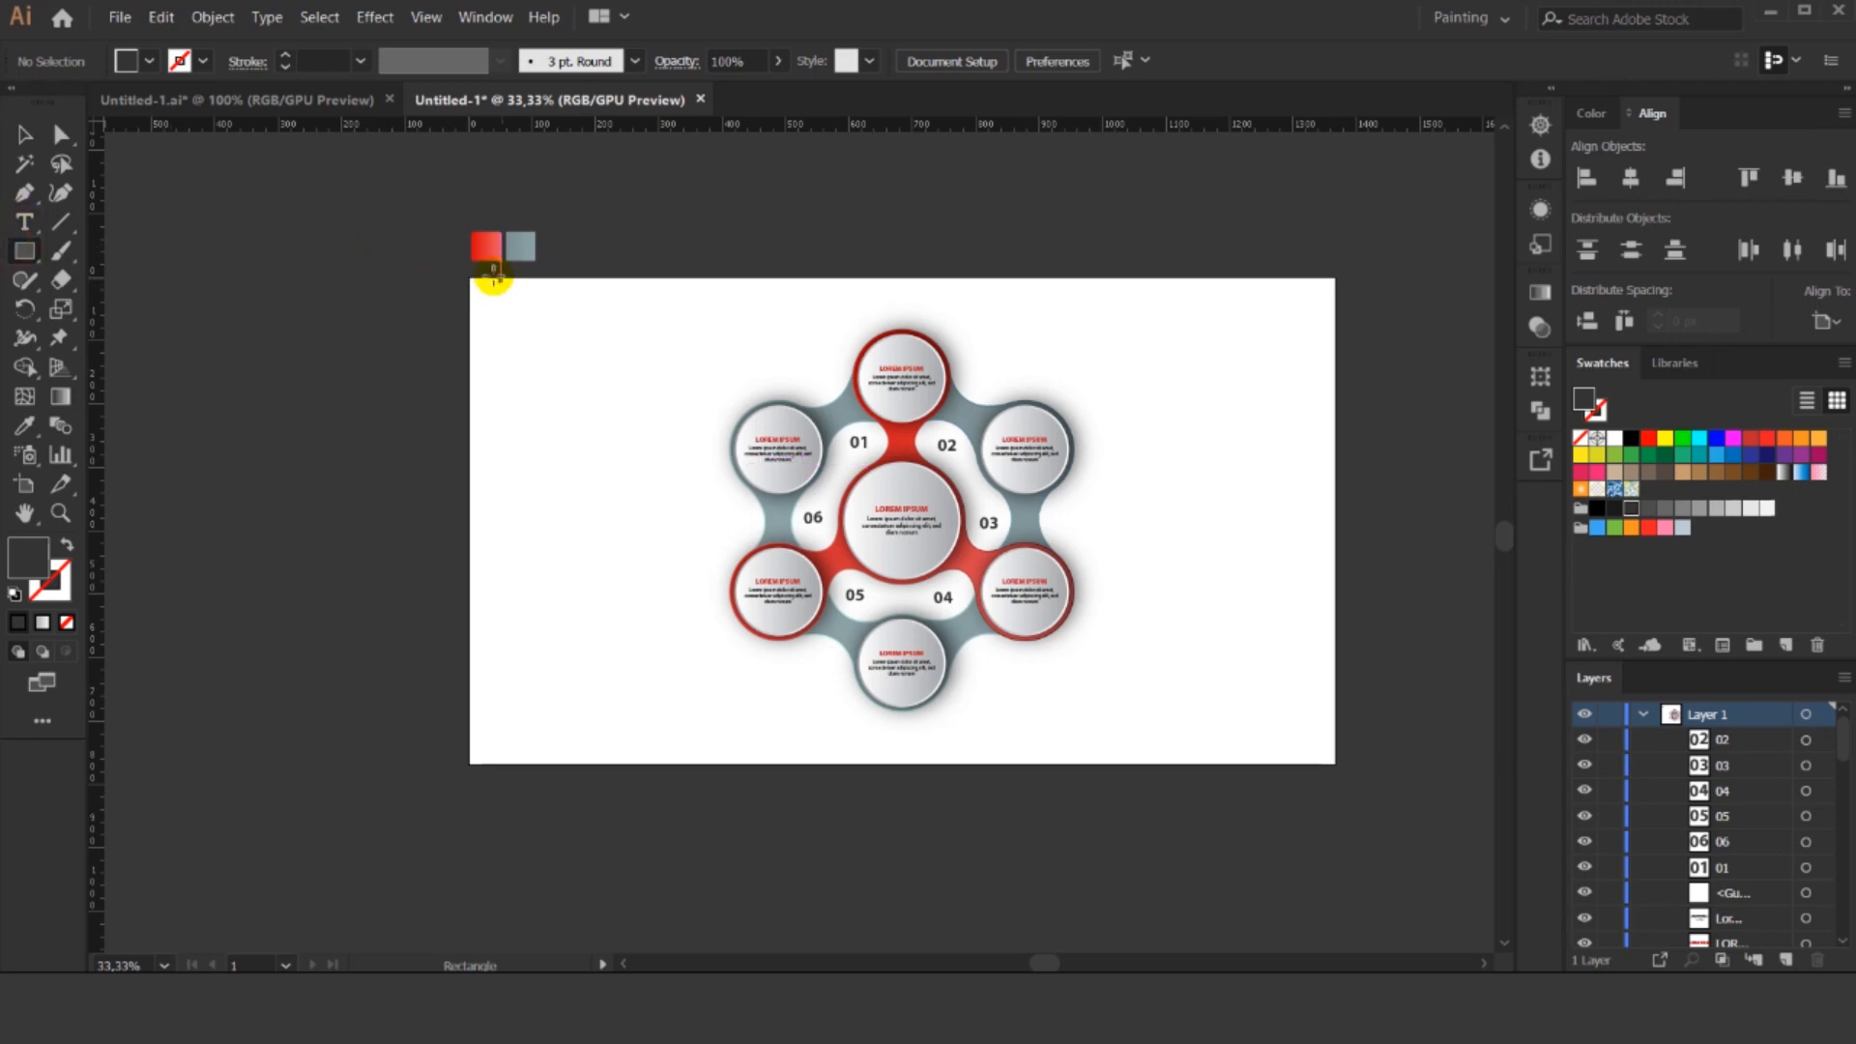
drag(470, 280, 1334, 763)
click(24, 135)
right_click(704, 350)
mouse_move(913, 671)
click(978, 743)
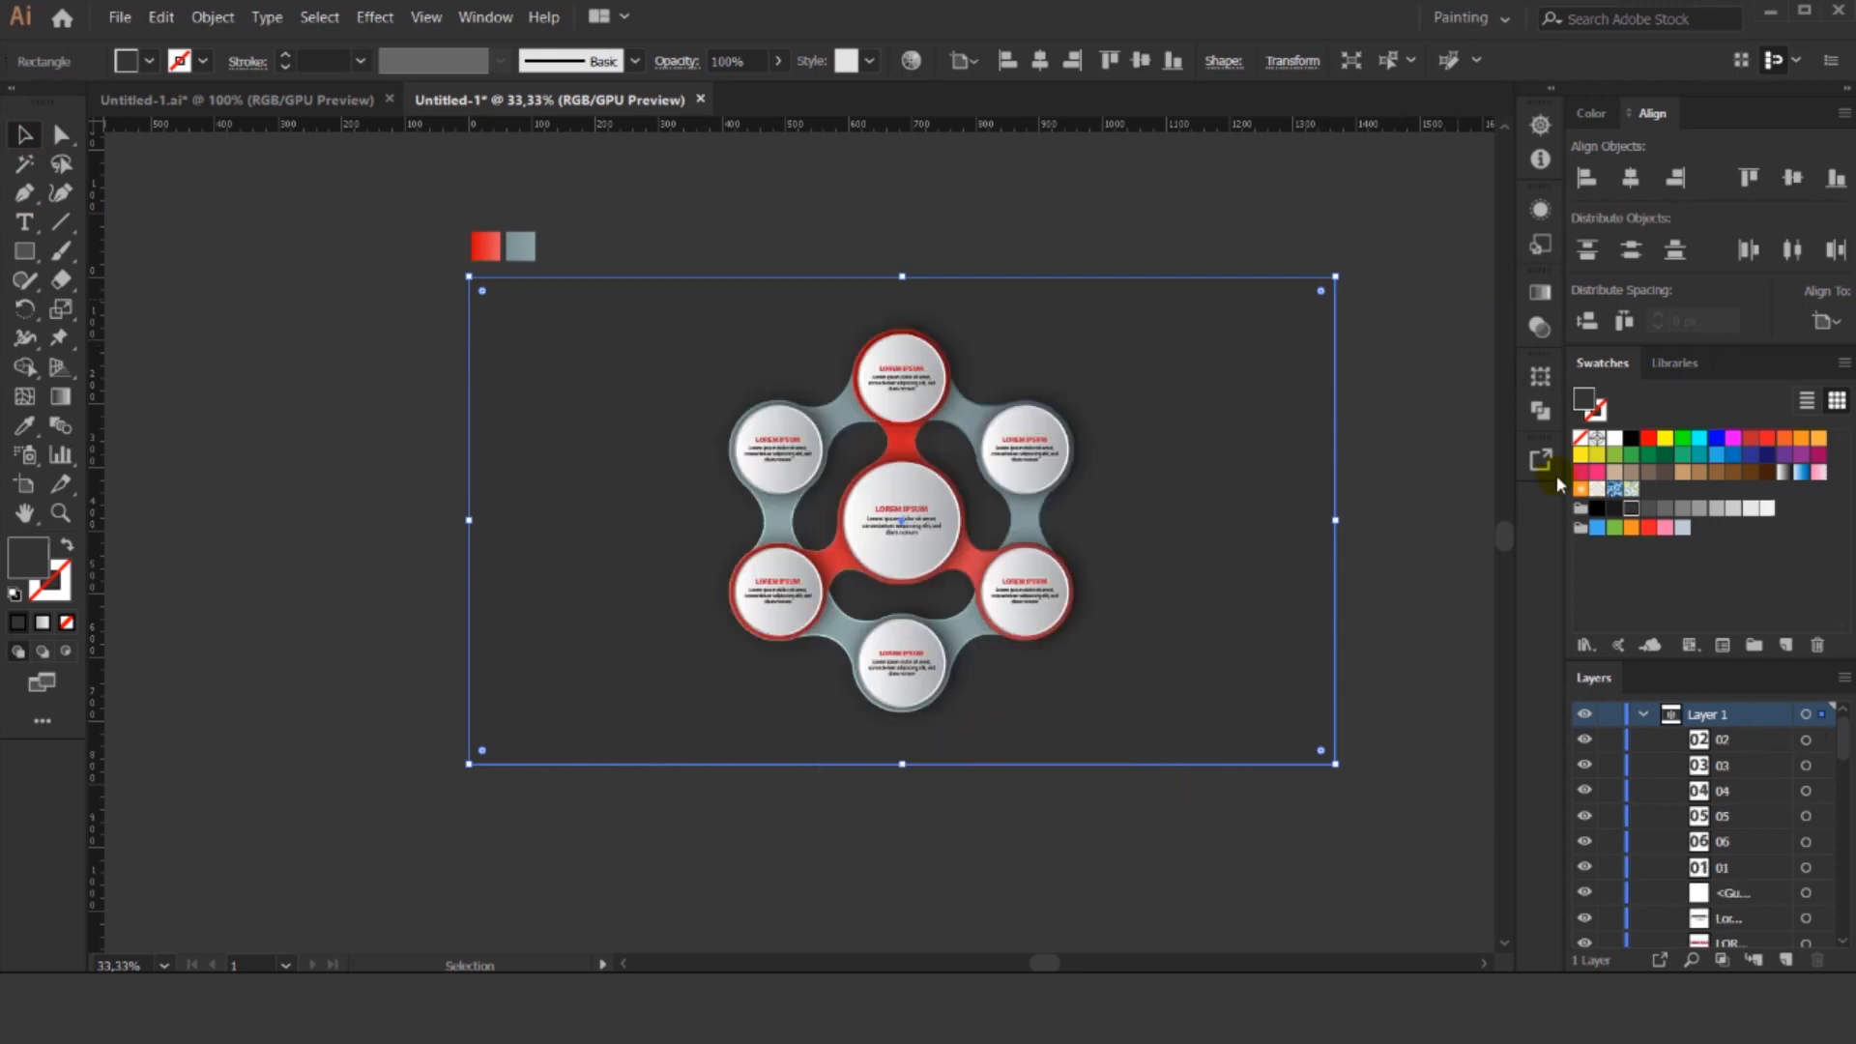
Fill the background rectangle with the grey-to-white linear gradient, running at 150° from the lower-right grey to the upper-left white.
click(1541, 294)
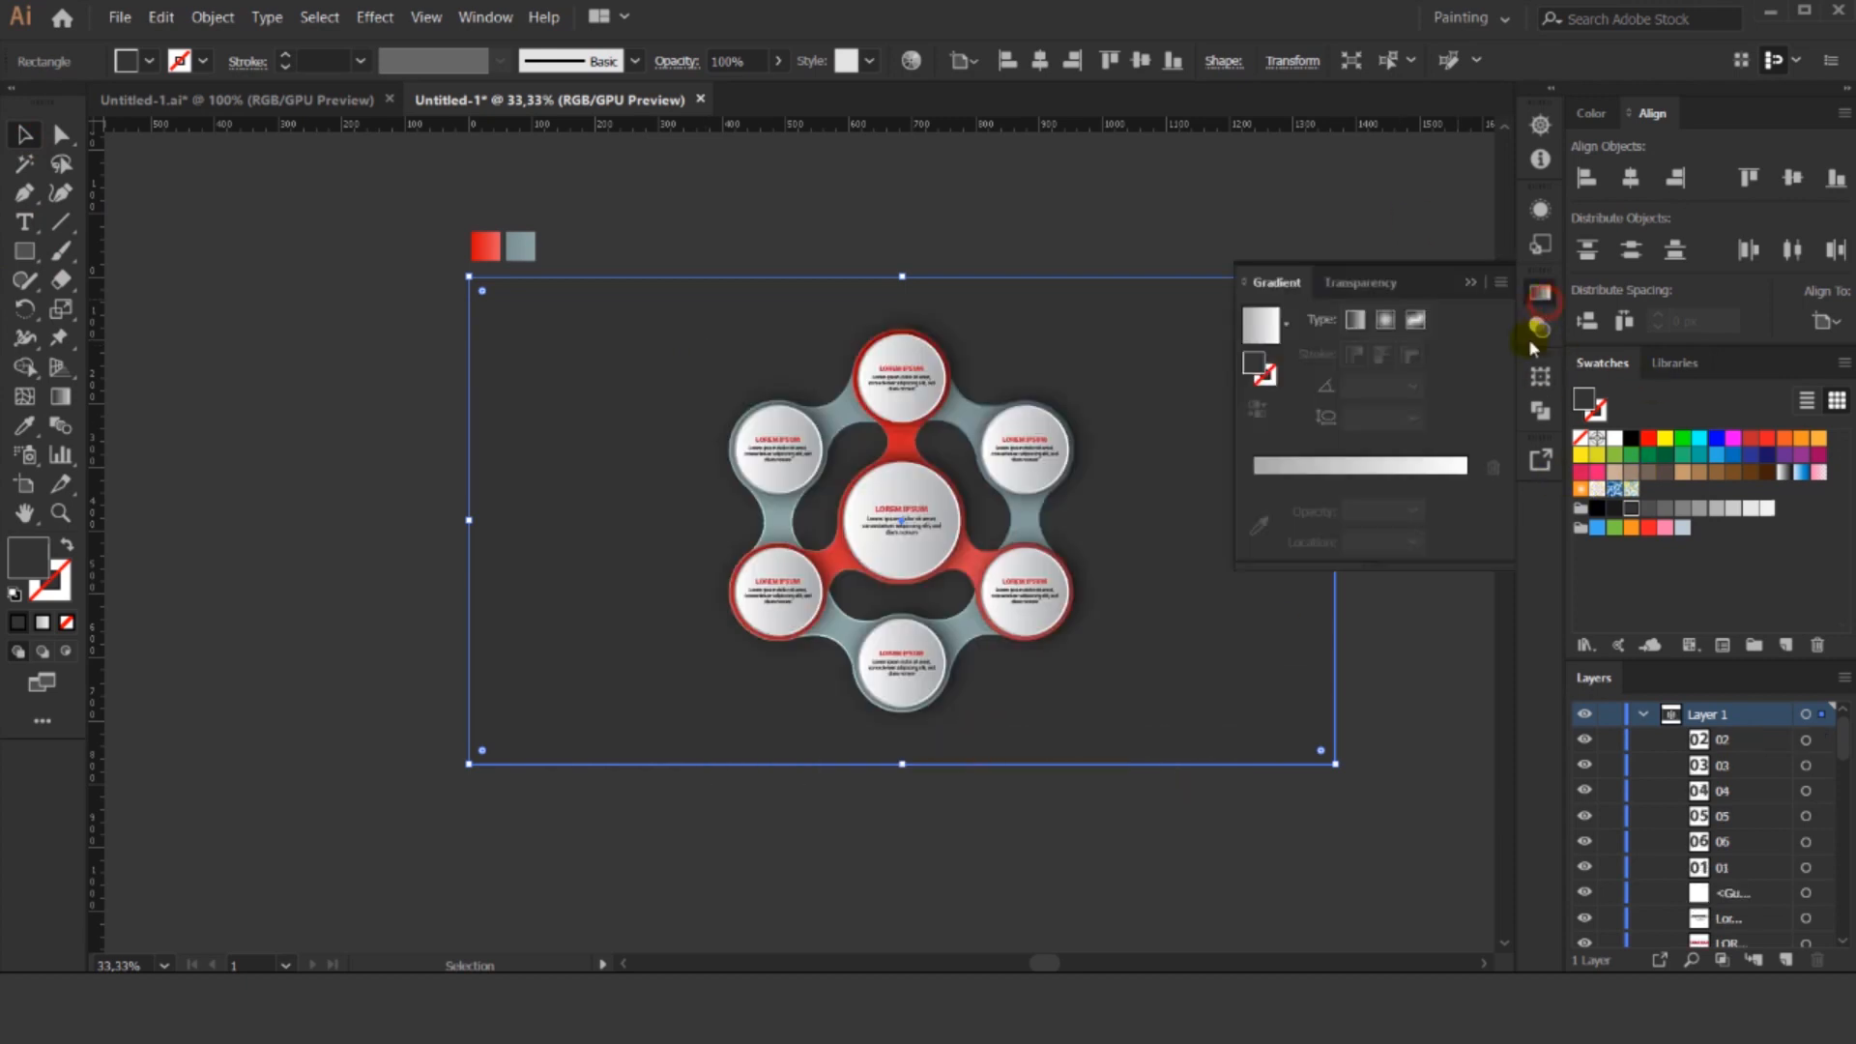
click(1291, 471)
click(60, 396)
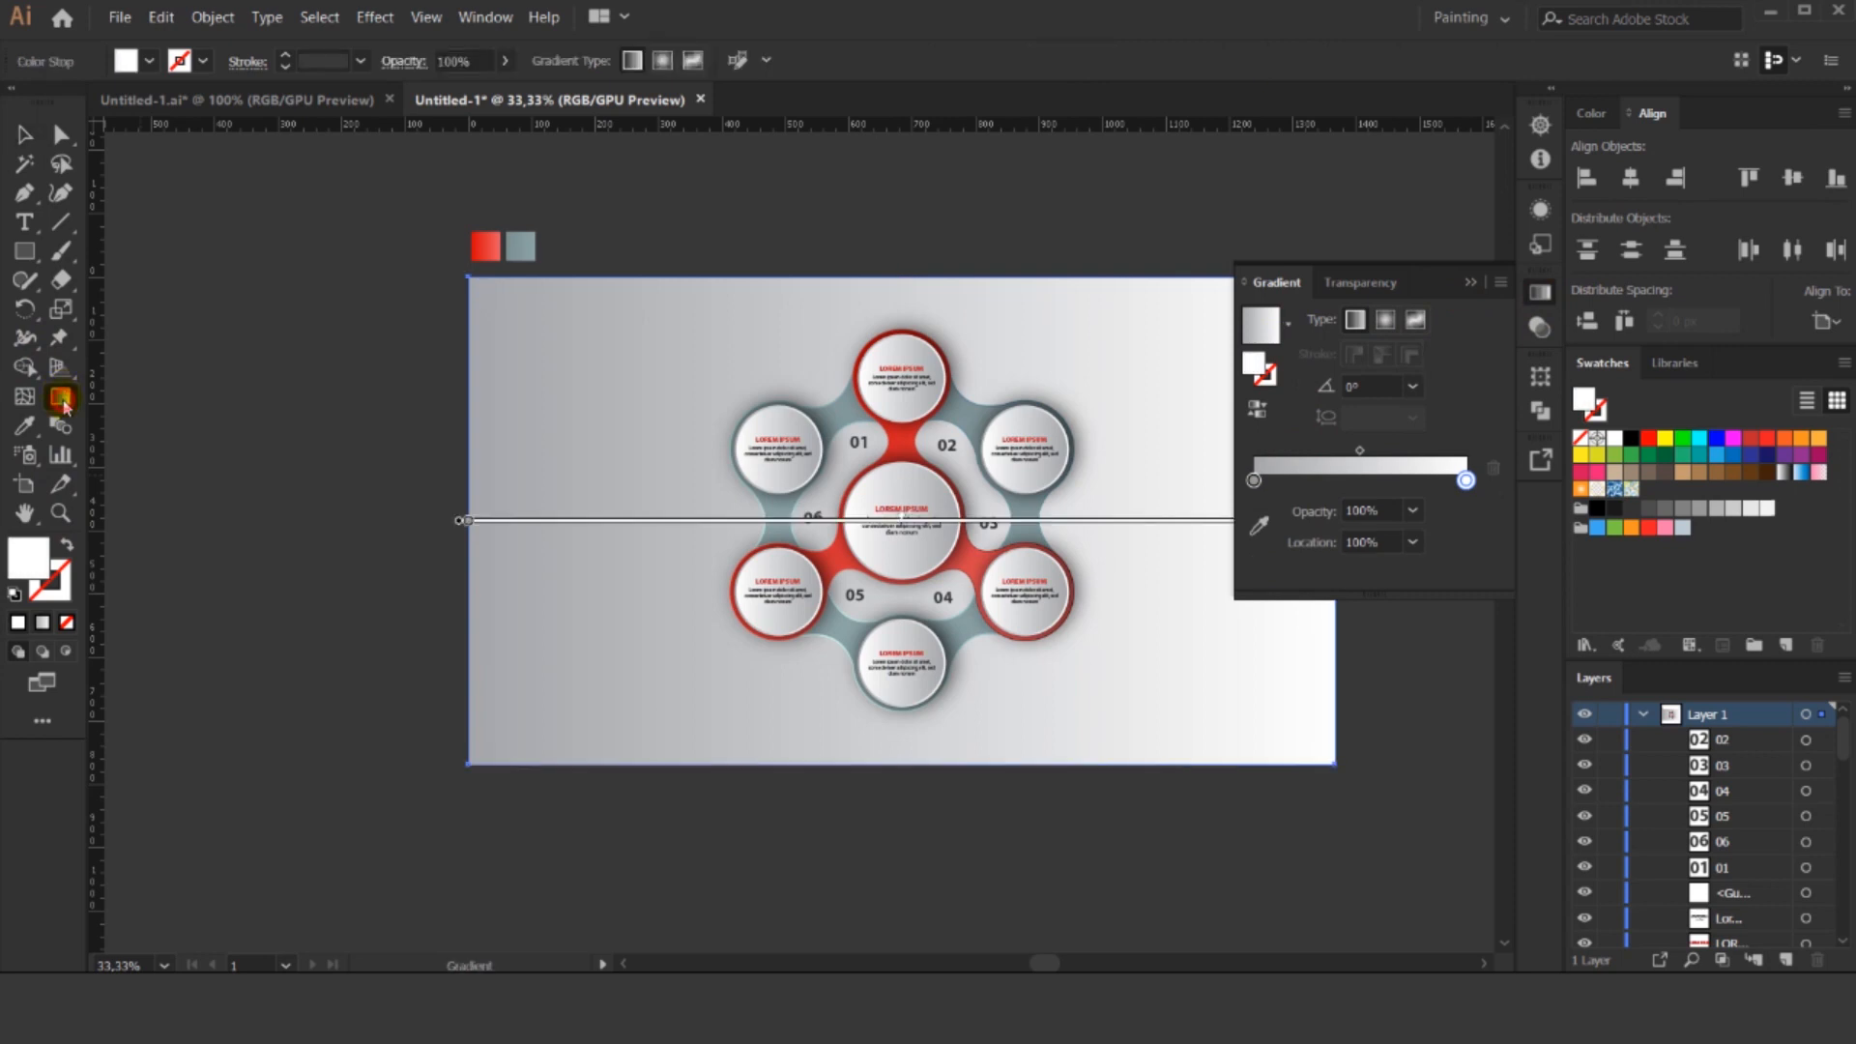
mouse_move(1300, 732)
mouse_down()
mouse_move(589, 319)
mouse_move(577, 331)
mouse_up()
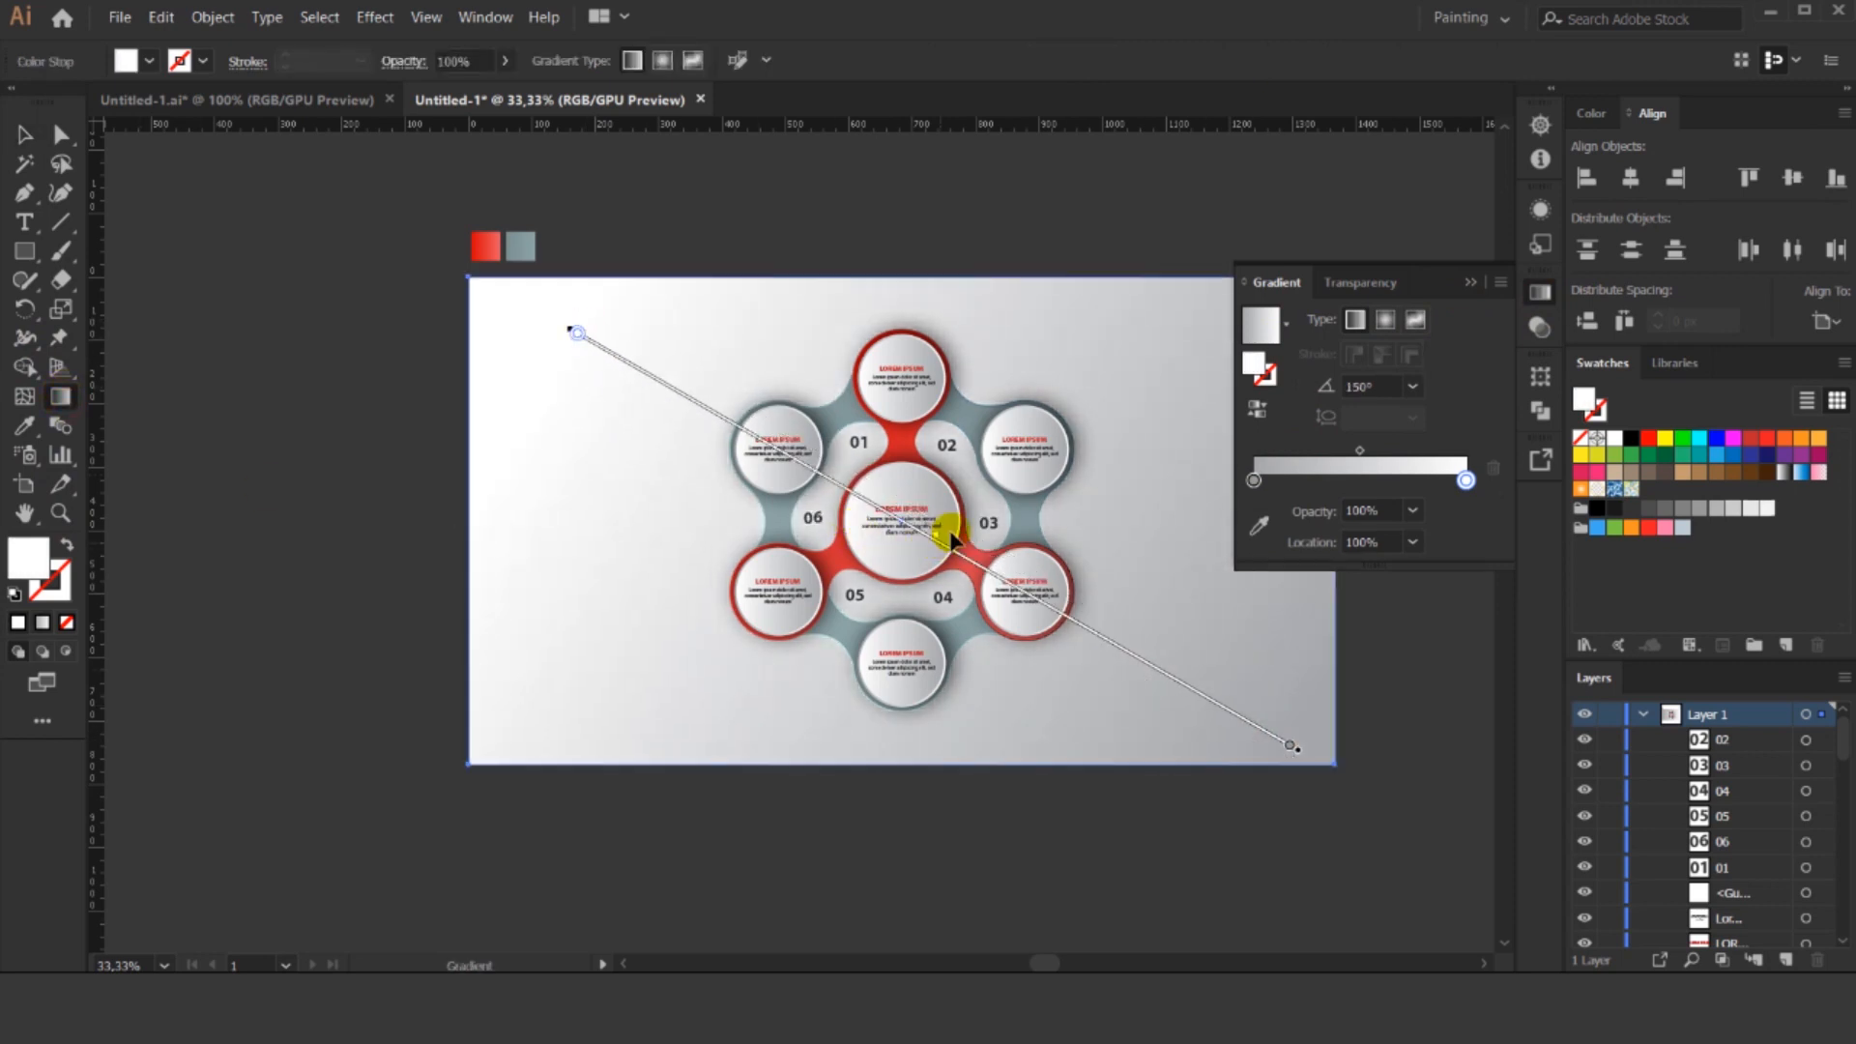
Shift the background gradient's midpoint towards its grey end, extend its white end to the upper-left corner, and deselect the rectangle.
drag(938, 544, 1206, 687)
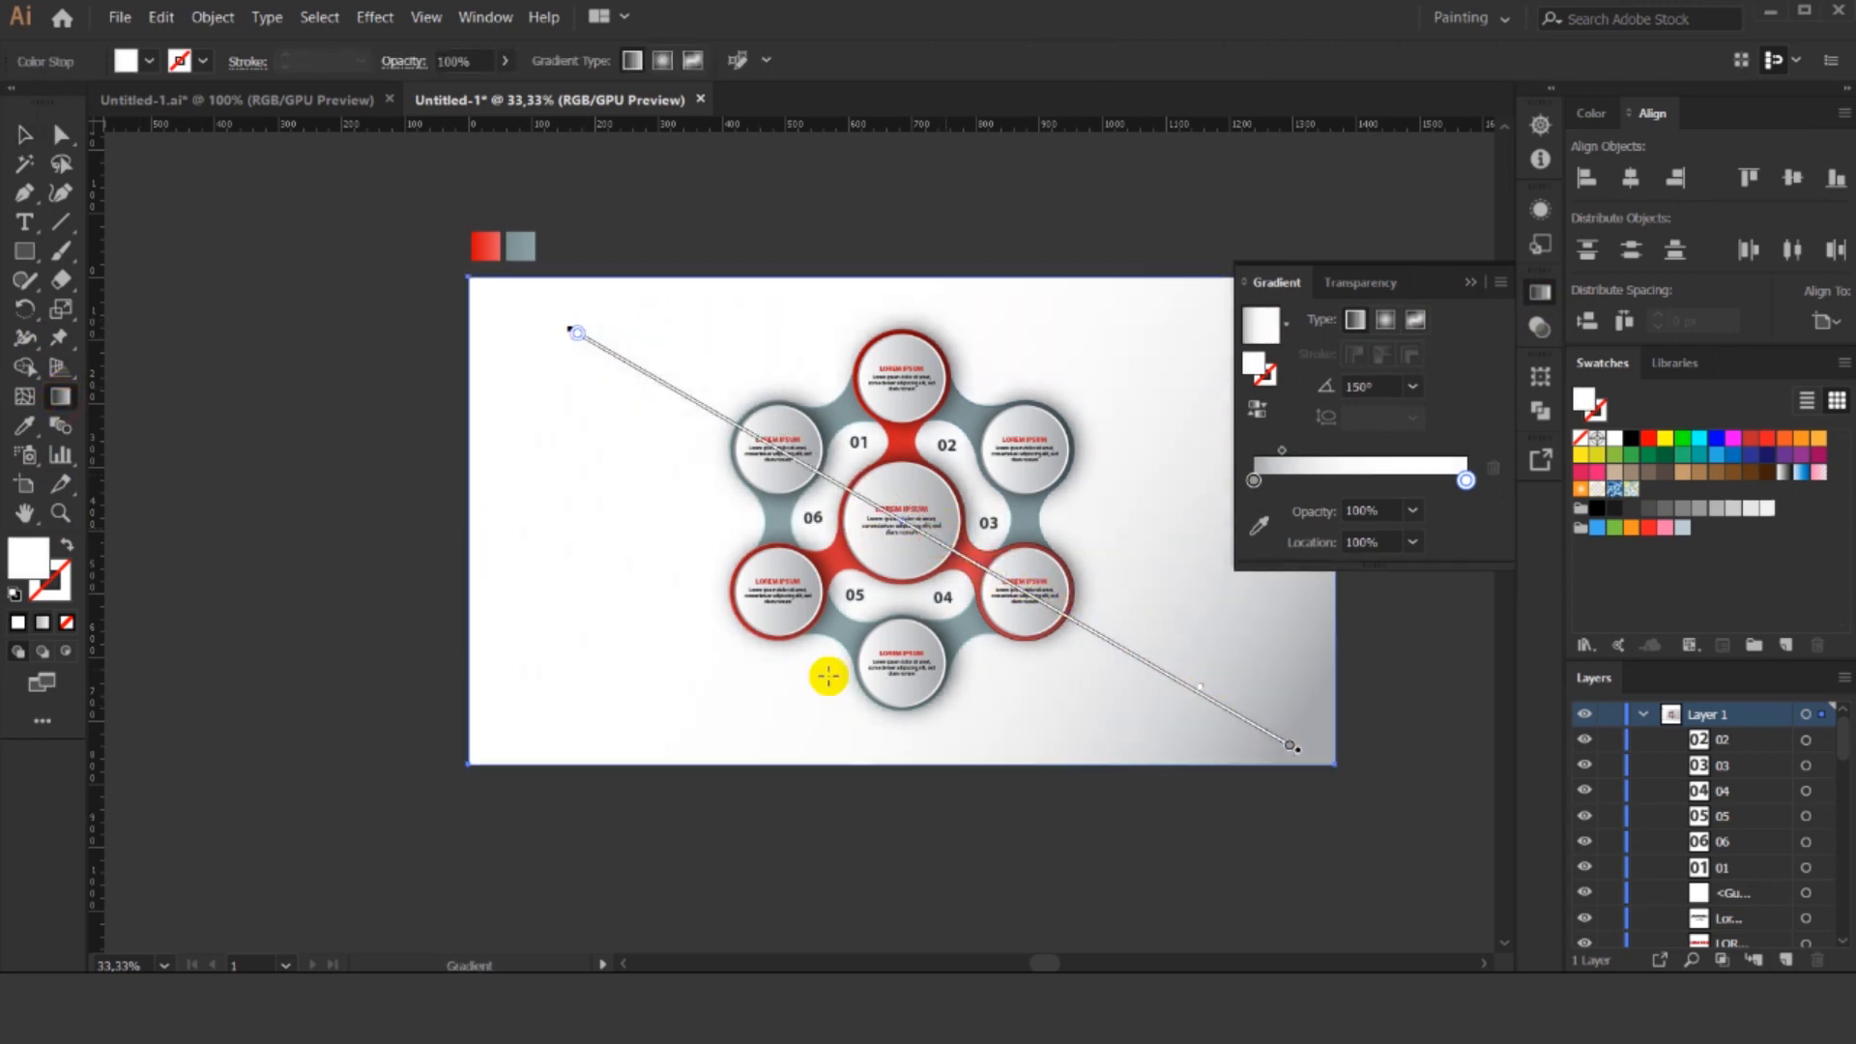
drag(572, 332, 500, 290)
click(1468, 283)
key(v)
click(938, 172)
scroll(966, 183, down, 2)
scroll(970, 193, up, 2)
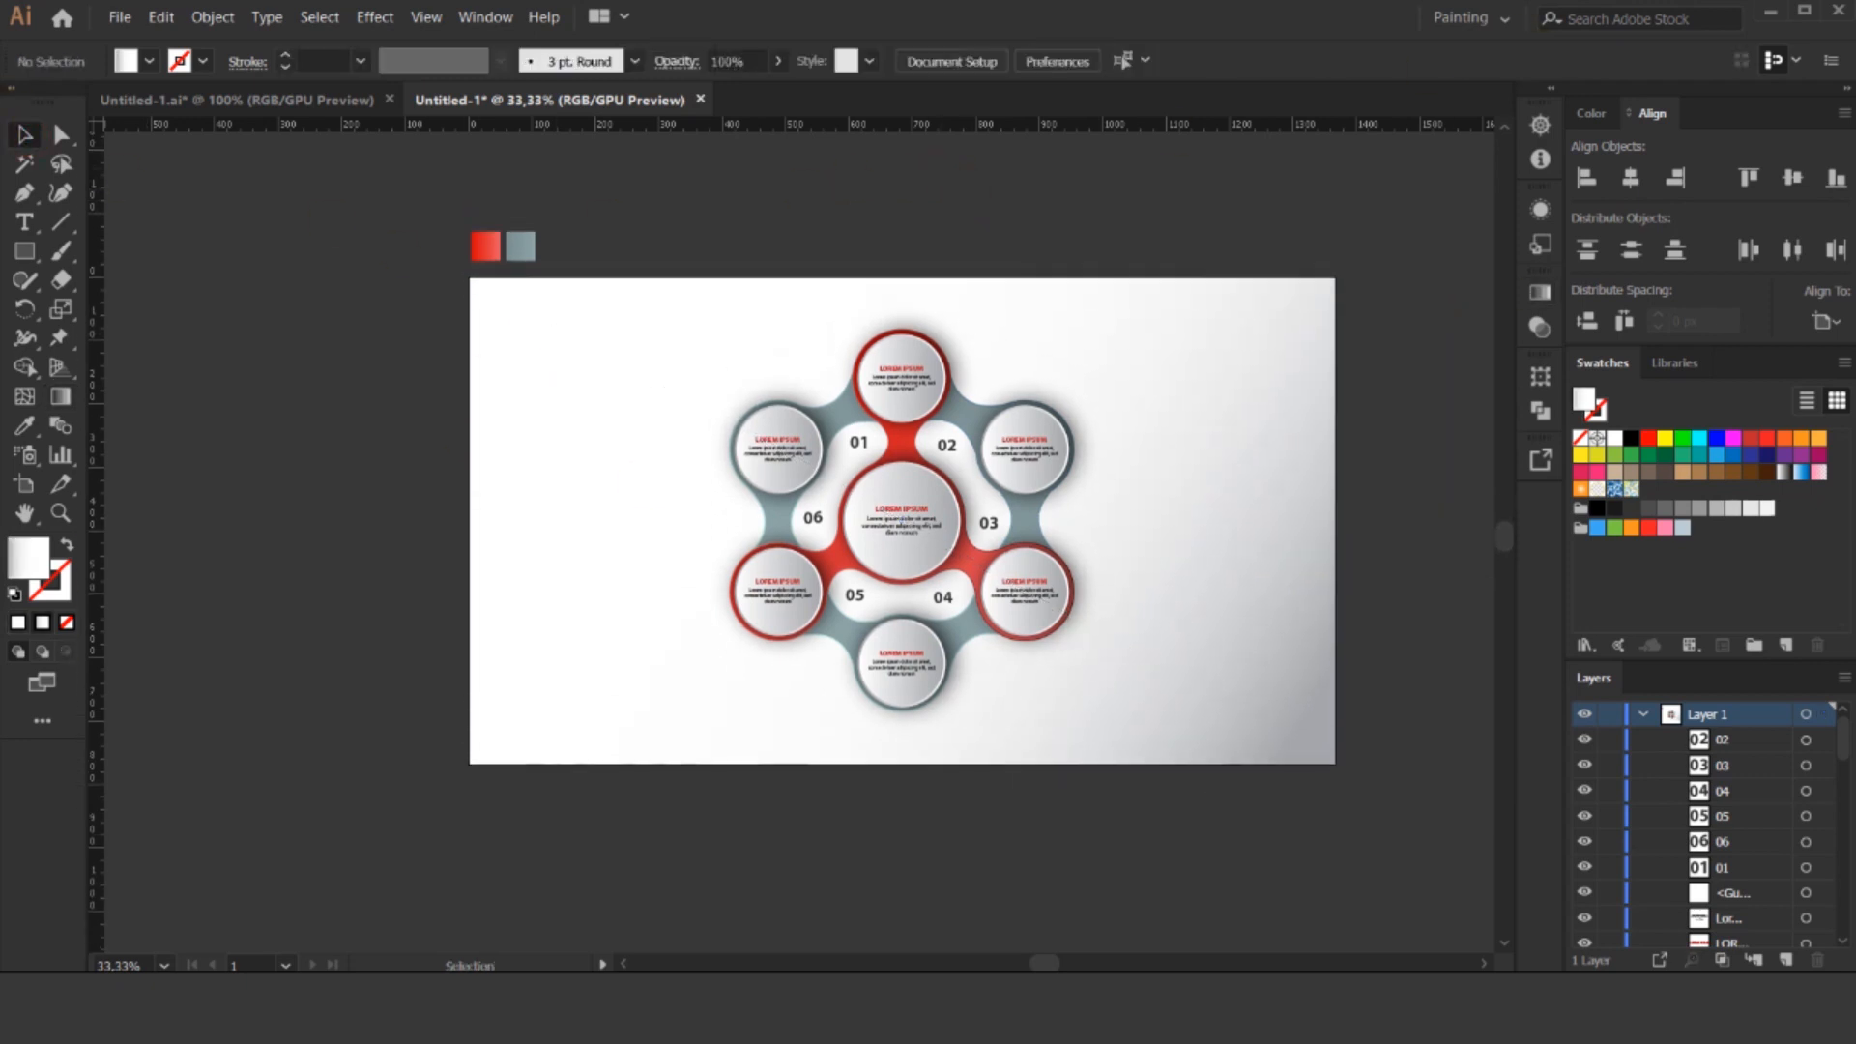